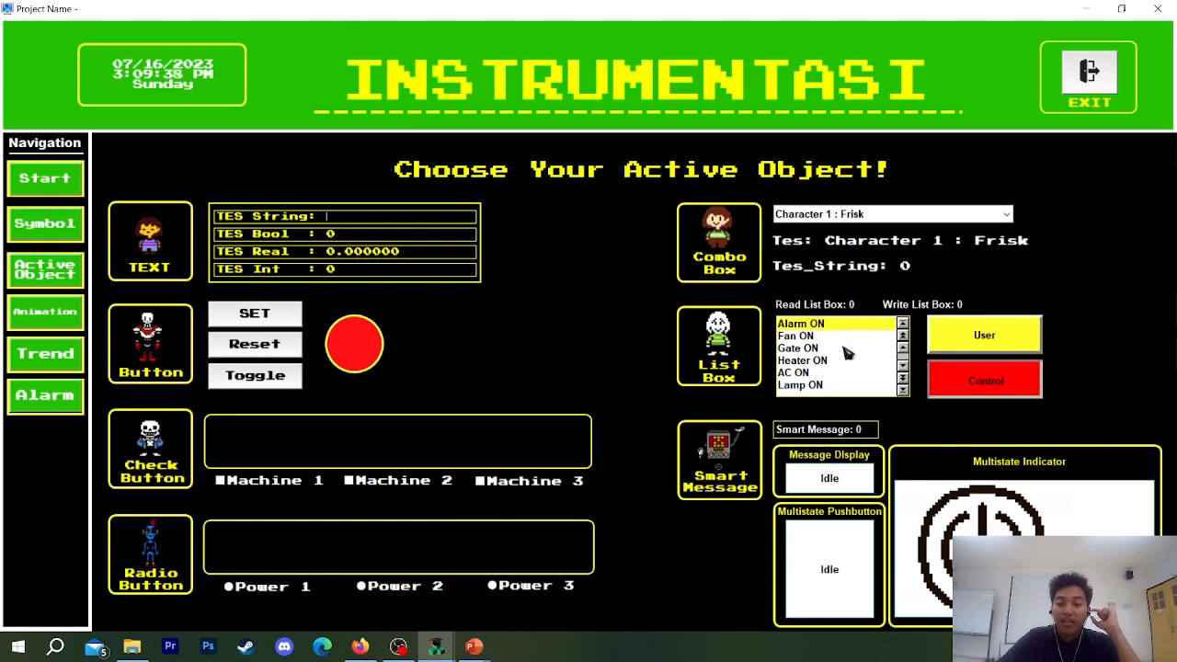
Test the List Box's User and Control toggles by switching each one on and off repeatedly, leaving both off.
click(991, 385)
click(993, 328)
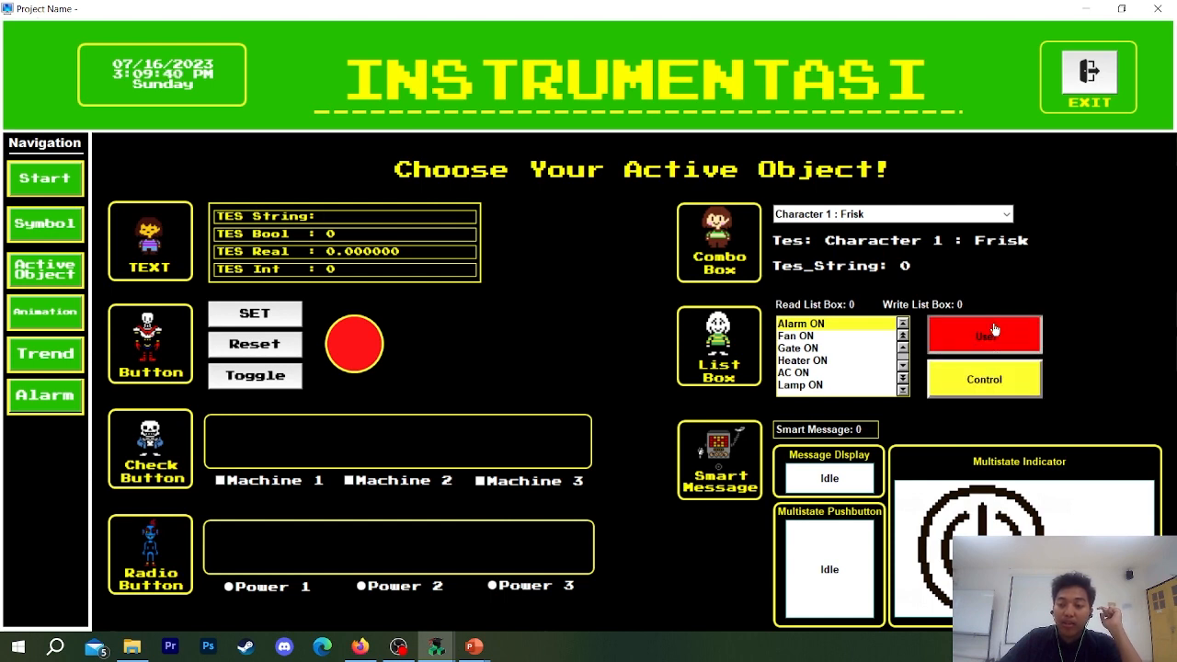
click(997, 382)
click(998, 338)
click(1005, 386)
click(1005, 340)
click(1006, 373)
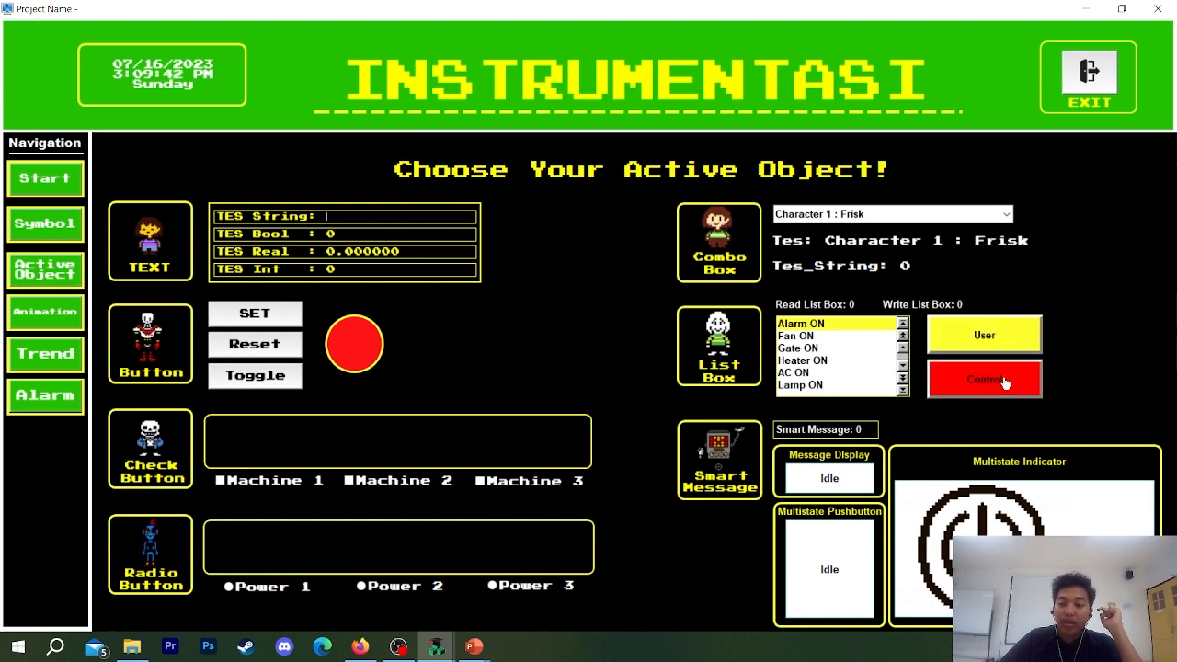
click(1011, 350)
click(1012, 390)
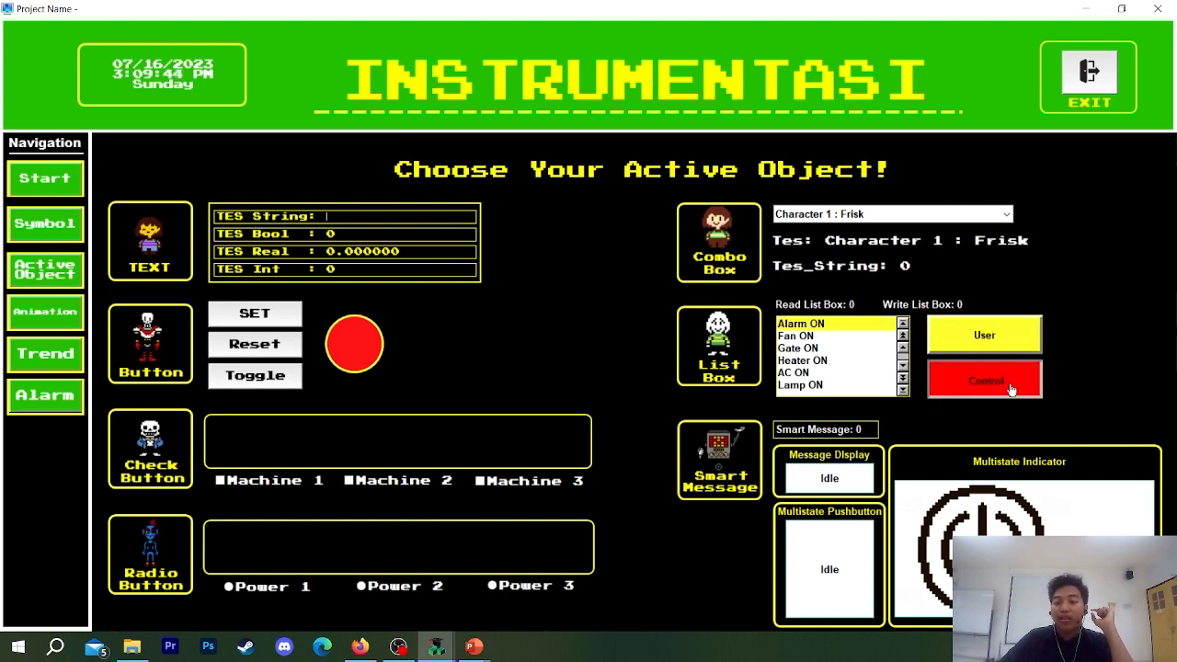
click(991, 350)
click(991, 376)
click(990, 336)
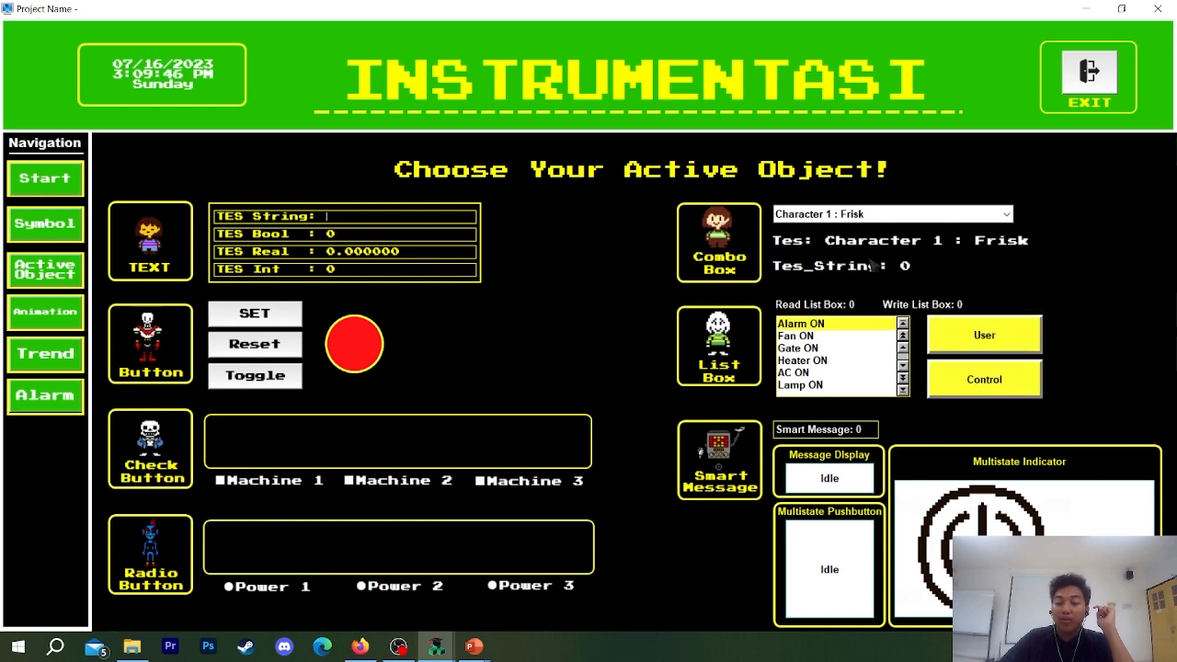
Turn on only the List Box's User toggle and select different entries: Fan ON, Alarm ON, Gate ON and AC ON.
click(800, 327)
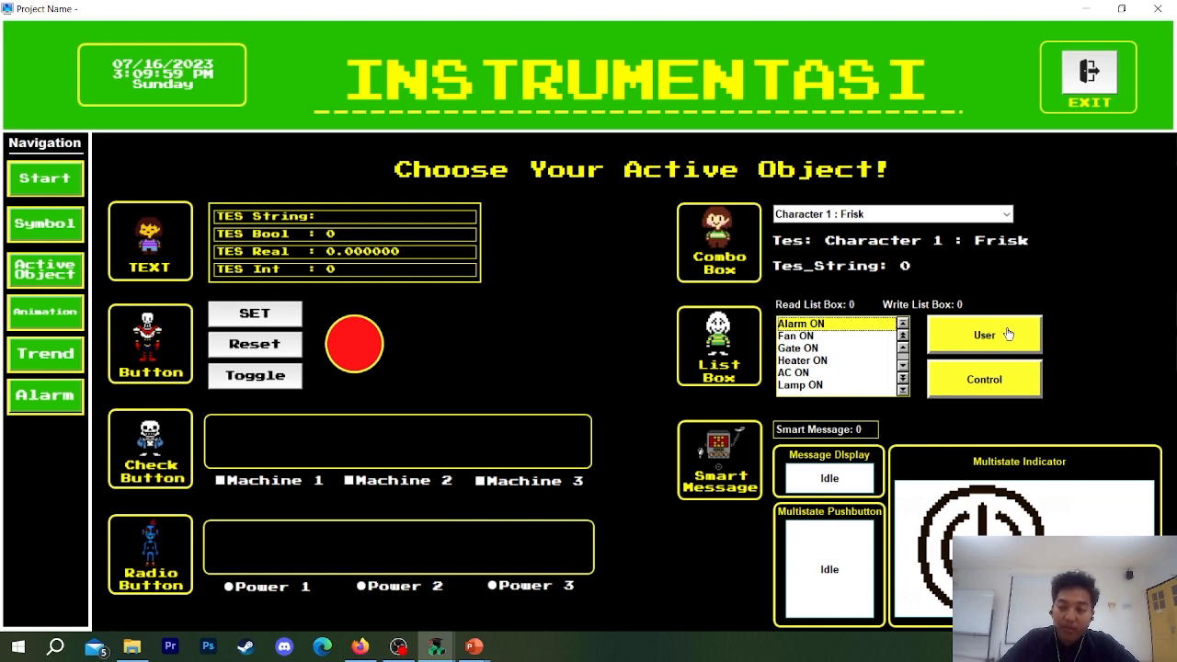
click(961, 342)
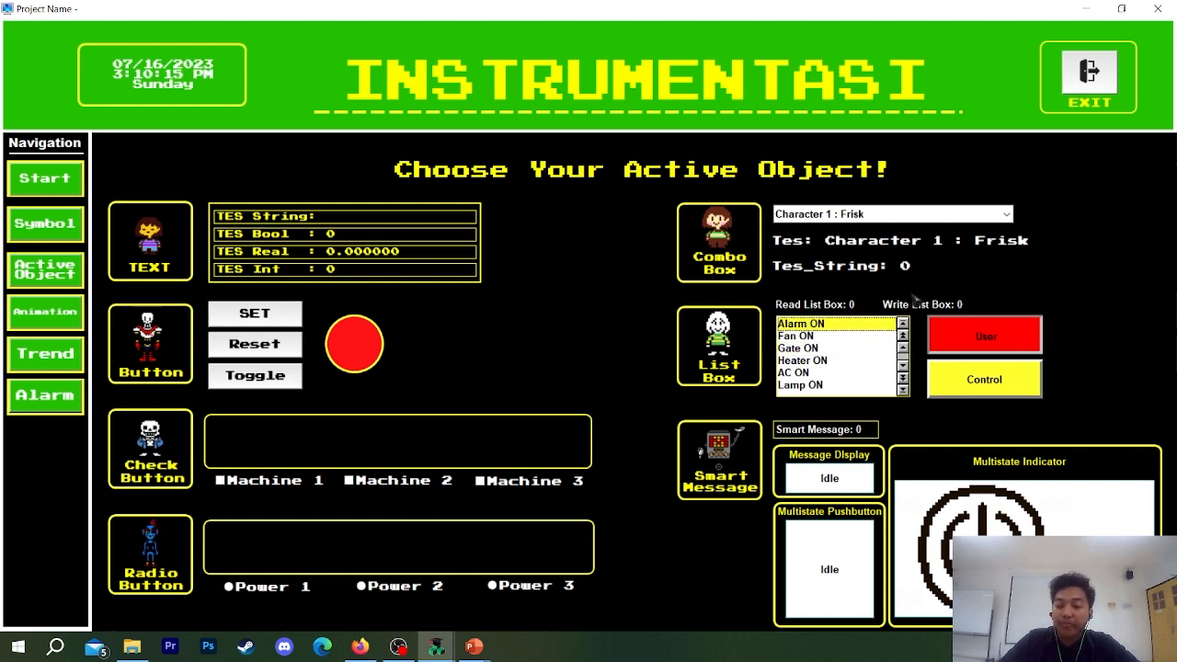
click(809, 334)
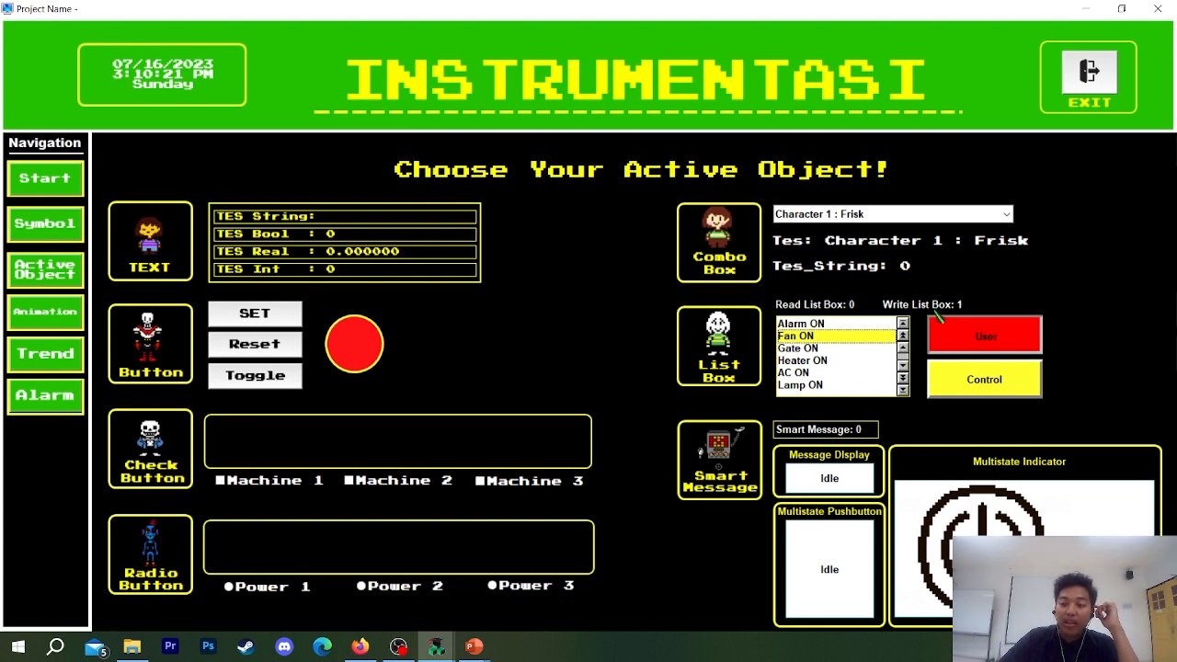
click(812, 327)
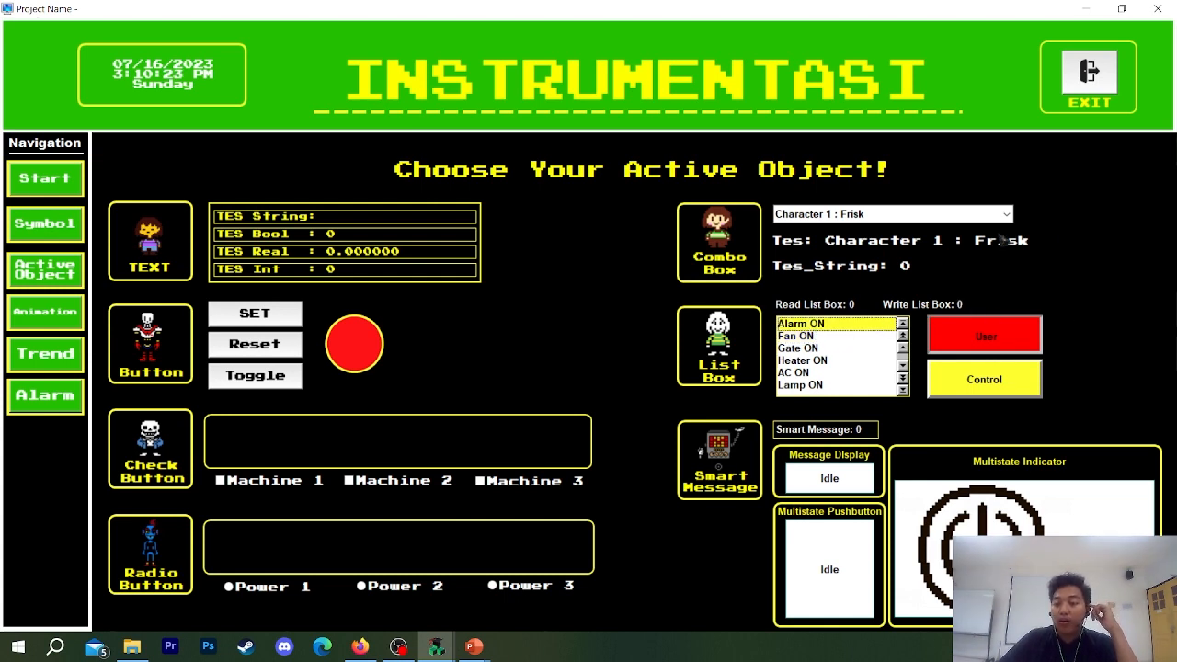
click(814, 349)
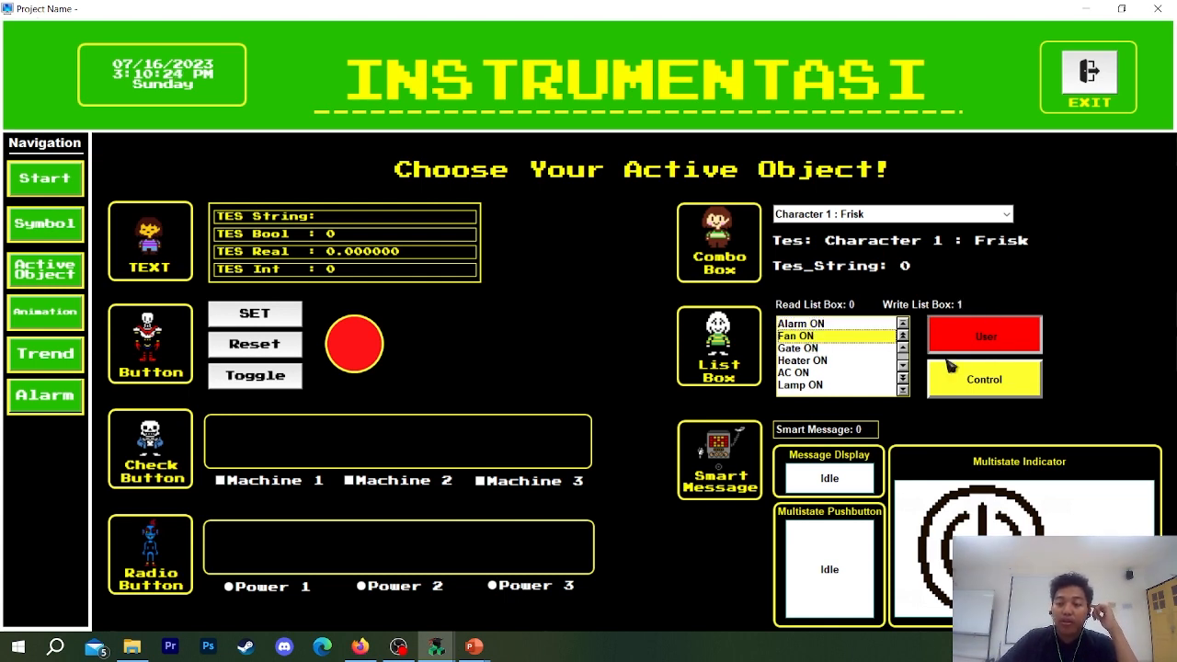
click(807, 373)
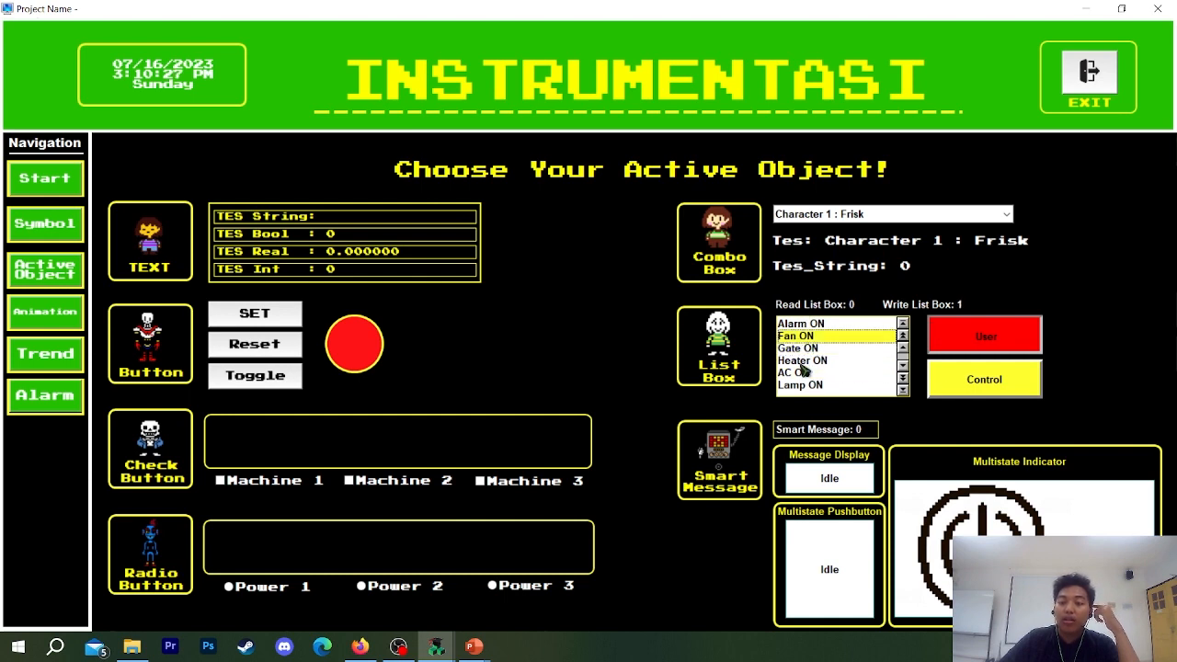
Turn on the Control toggle alongside User and set the Read List Box value to 4.
double_click(852, 308)
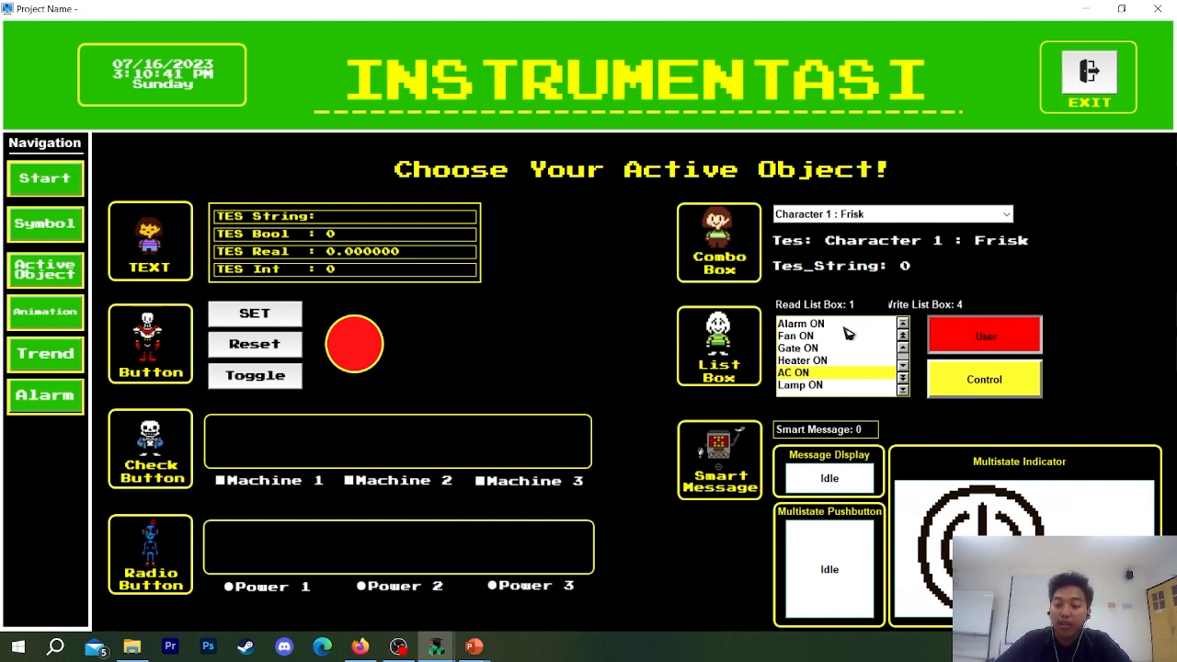
click(975, 368)
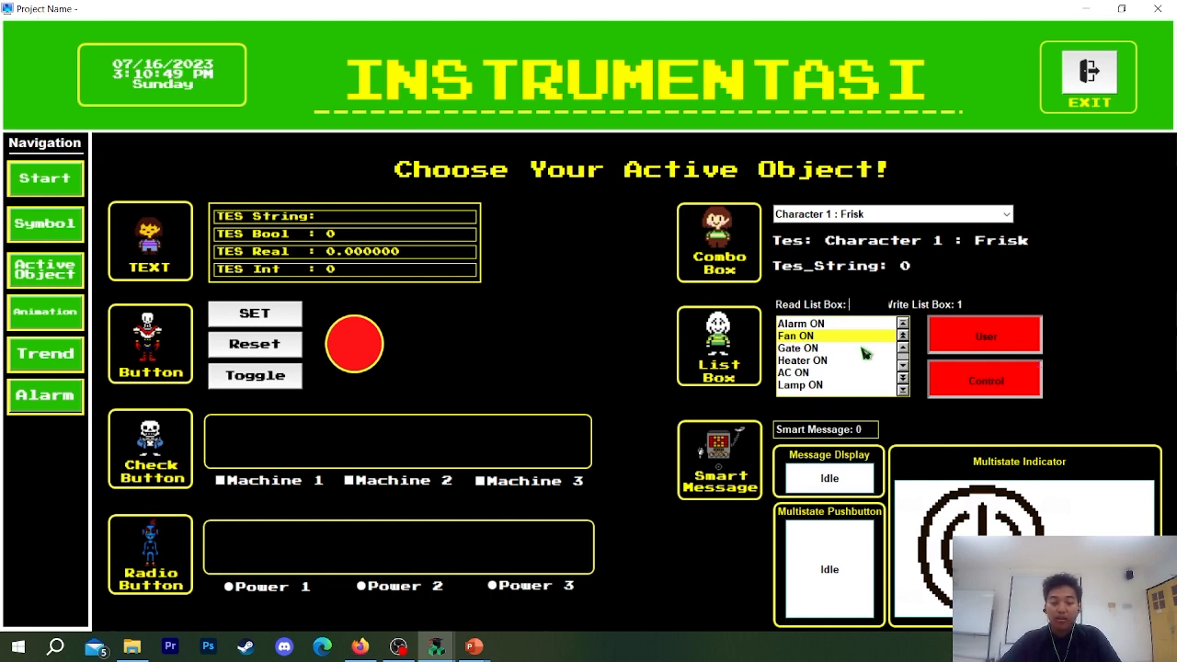
text(4)
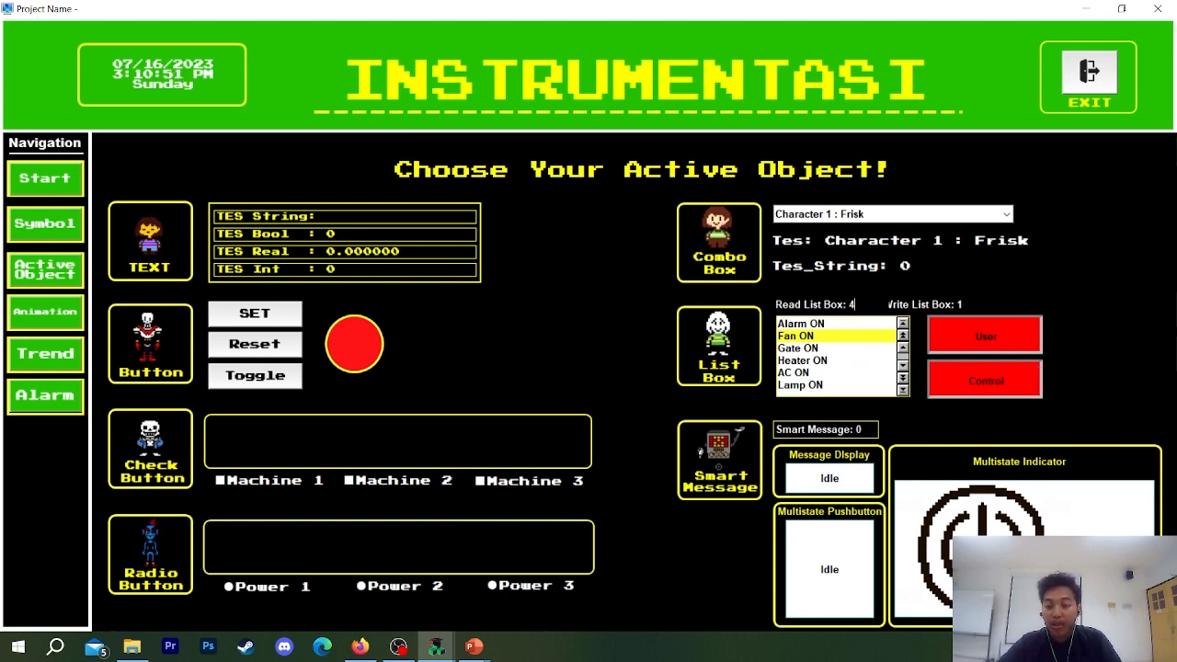
key(Return)
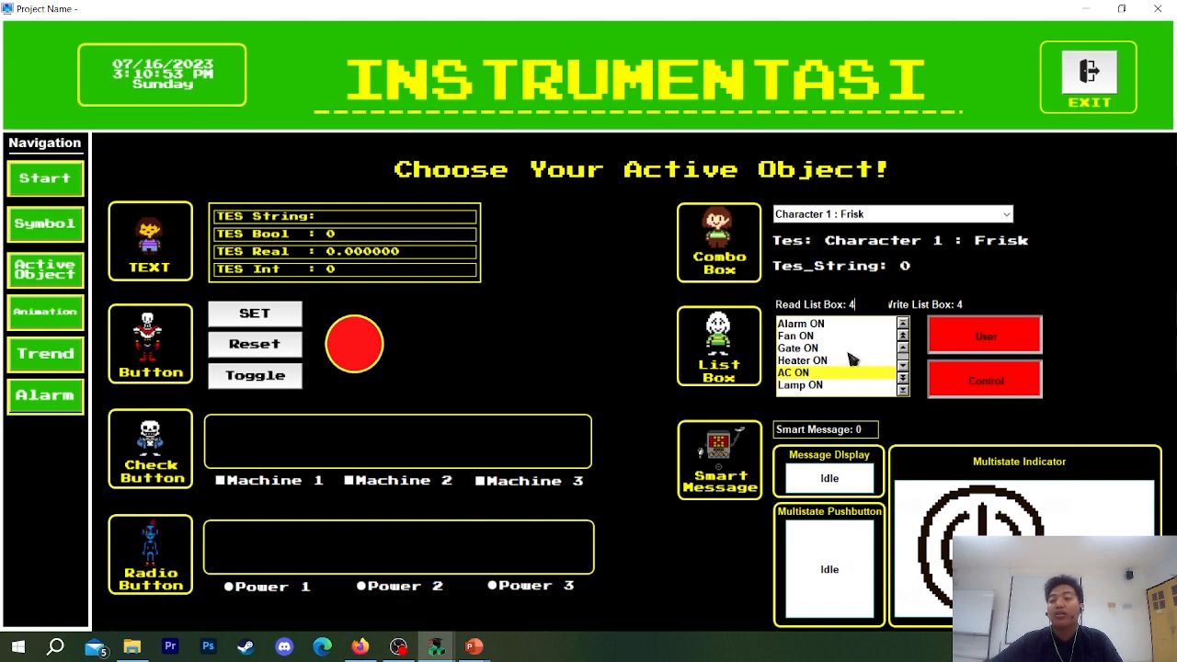
Test the List Box with only Control on by setting its read value to 1 and 2 in turn, ending with Control off.
click(970, 333)
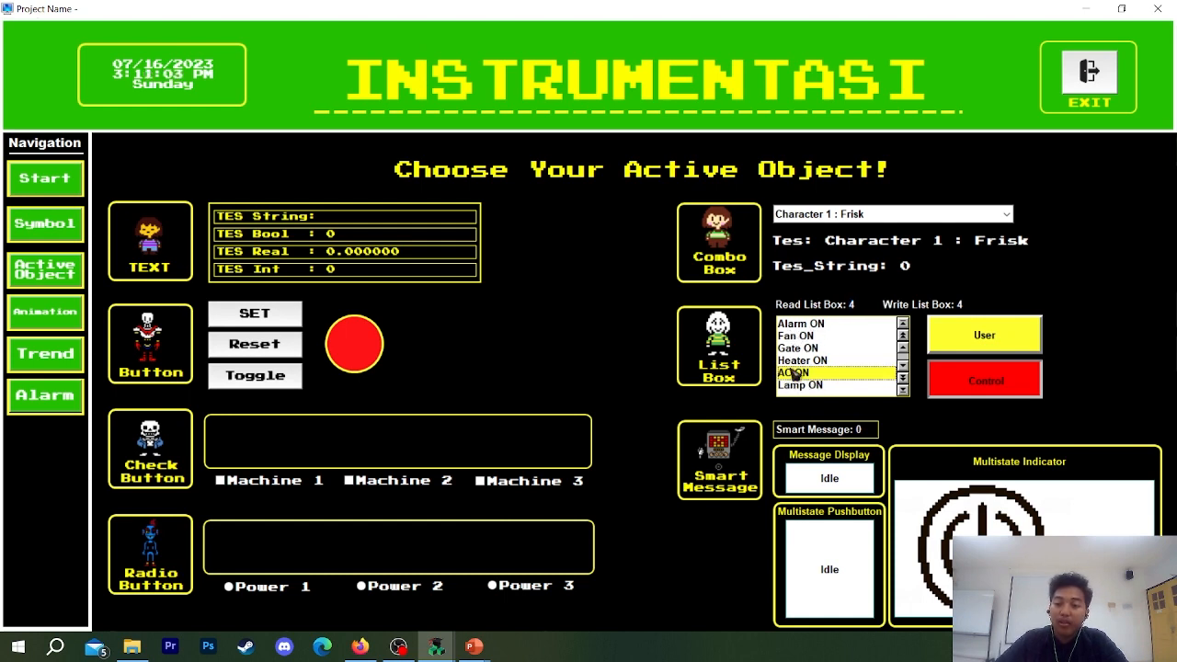
drag(856, 307, 844, 307)
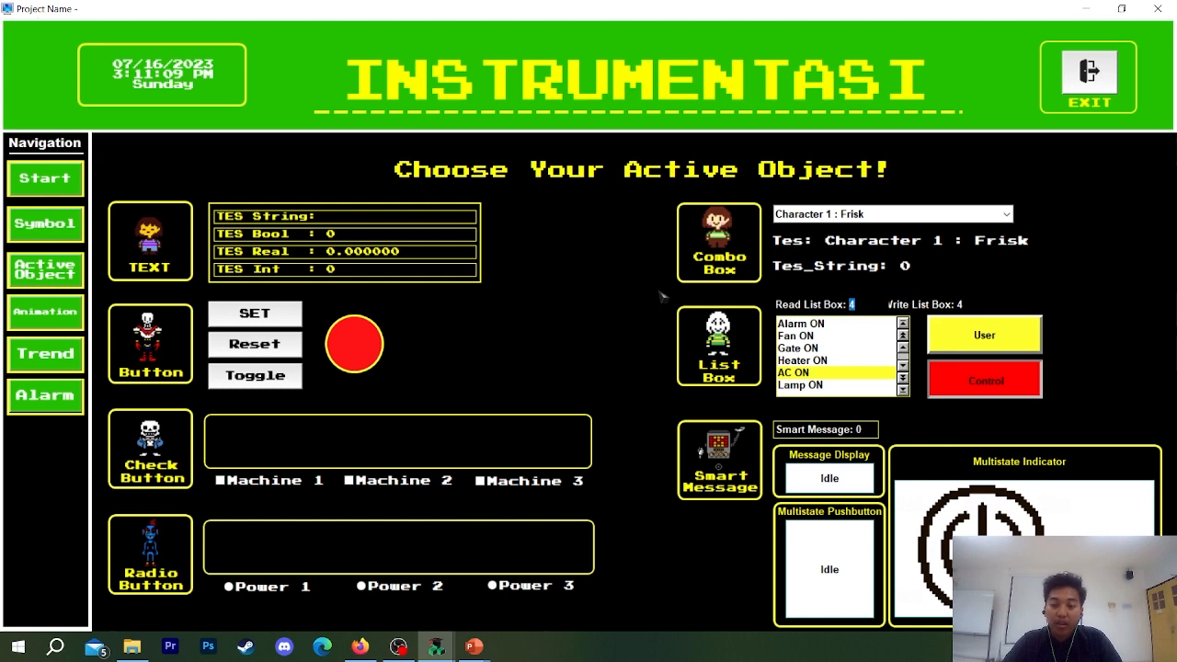
text(1)
key(Return)
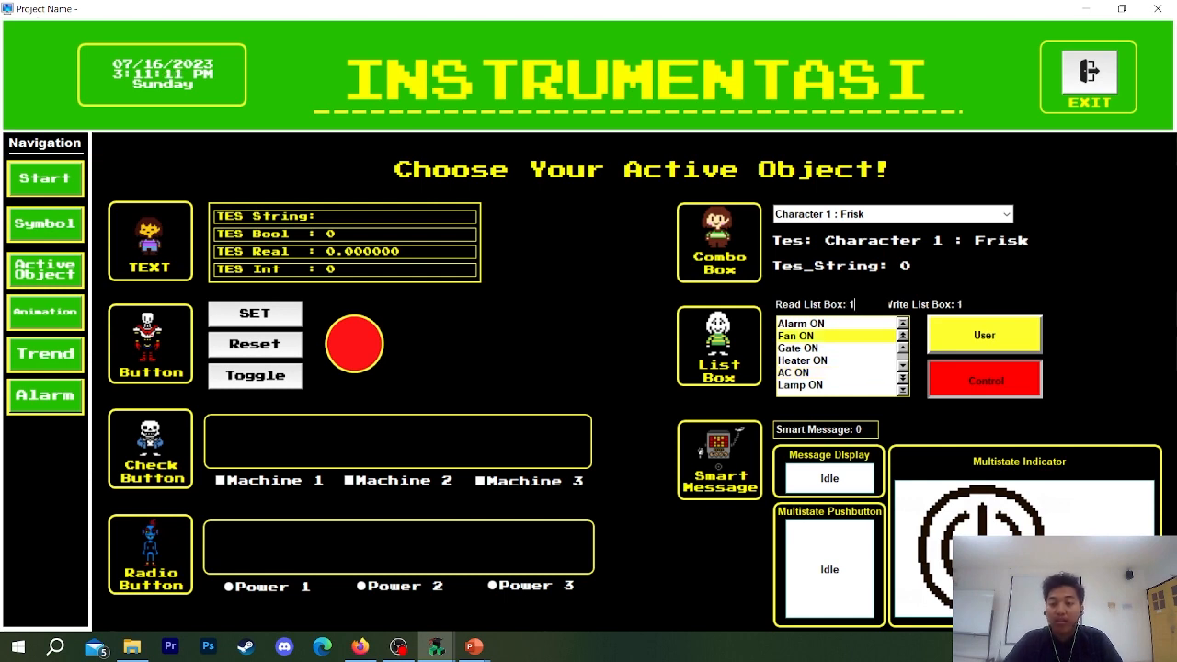
text(2)
key(Return)
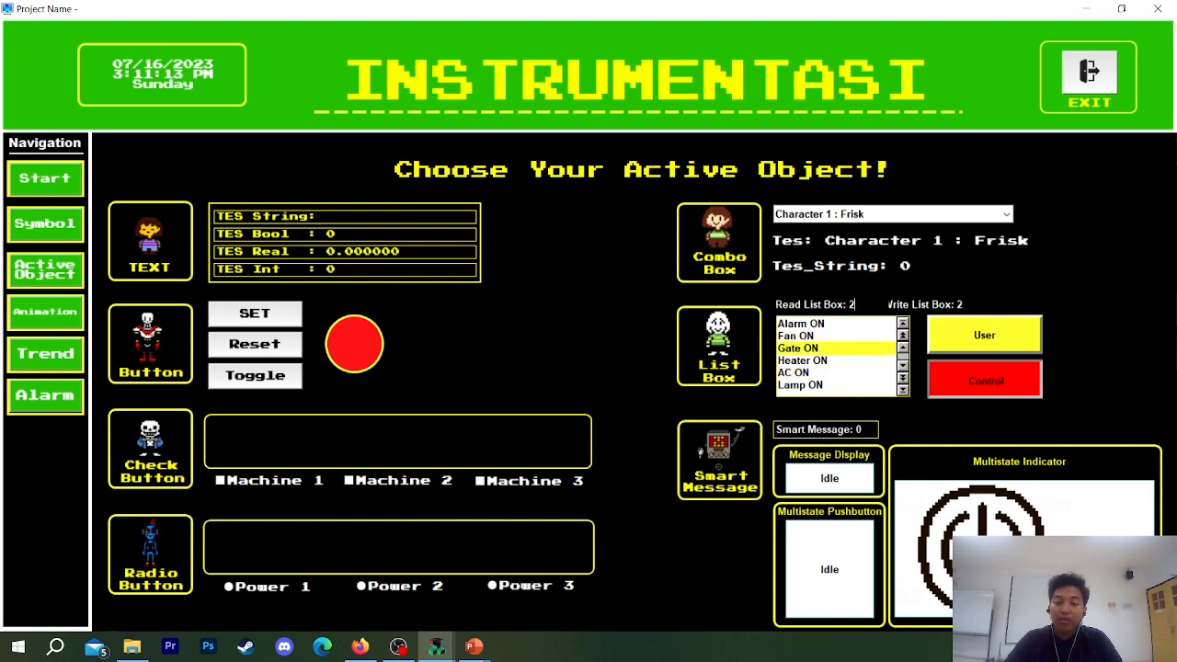
click(810, 349)
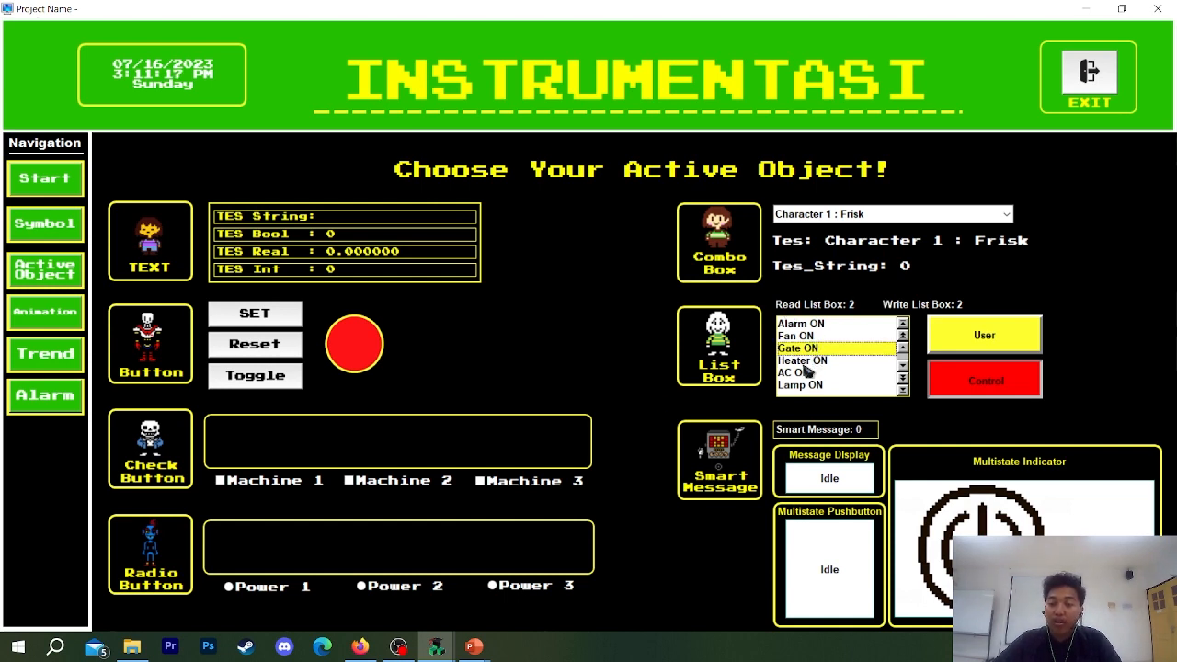
click(1015, 394)
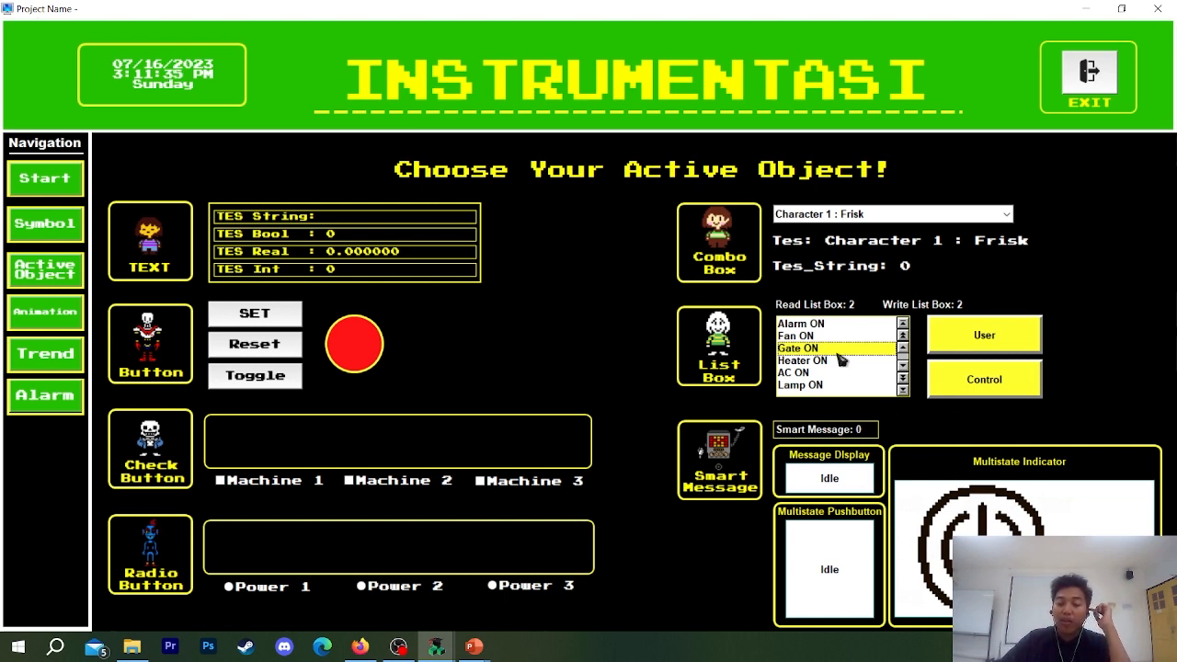
Set the Smart Message value to 2, 3, 4 and 5 in turn to test the message display and multistate objects.
click(859, 429)
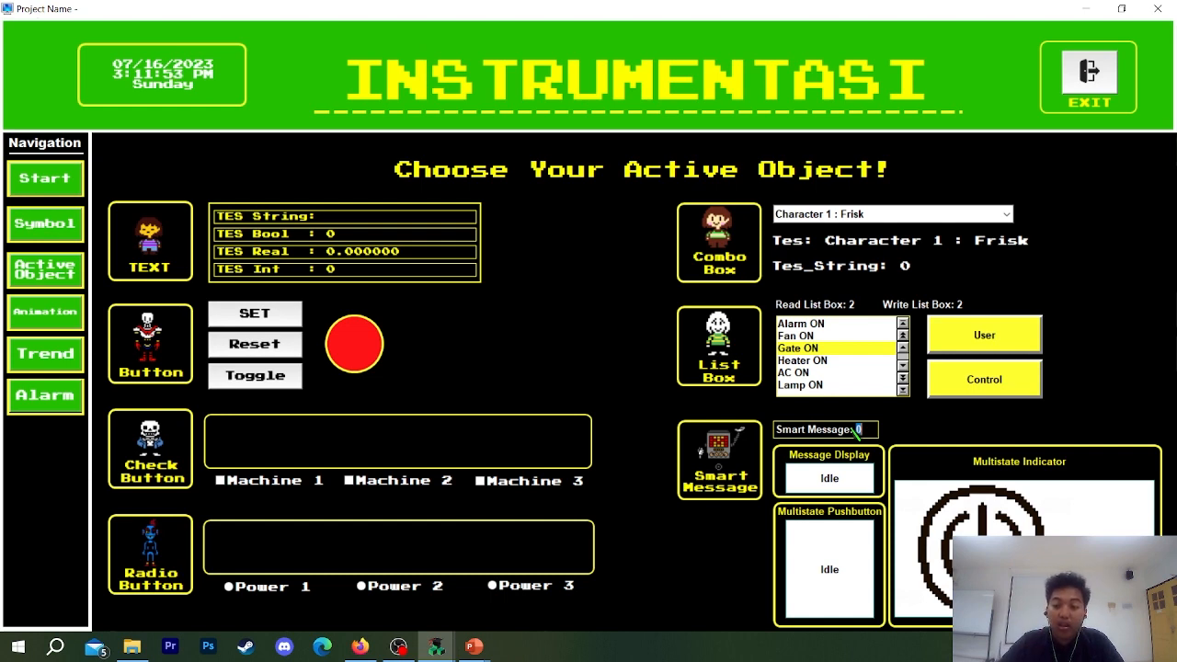
text(2)
key(Return)
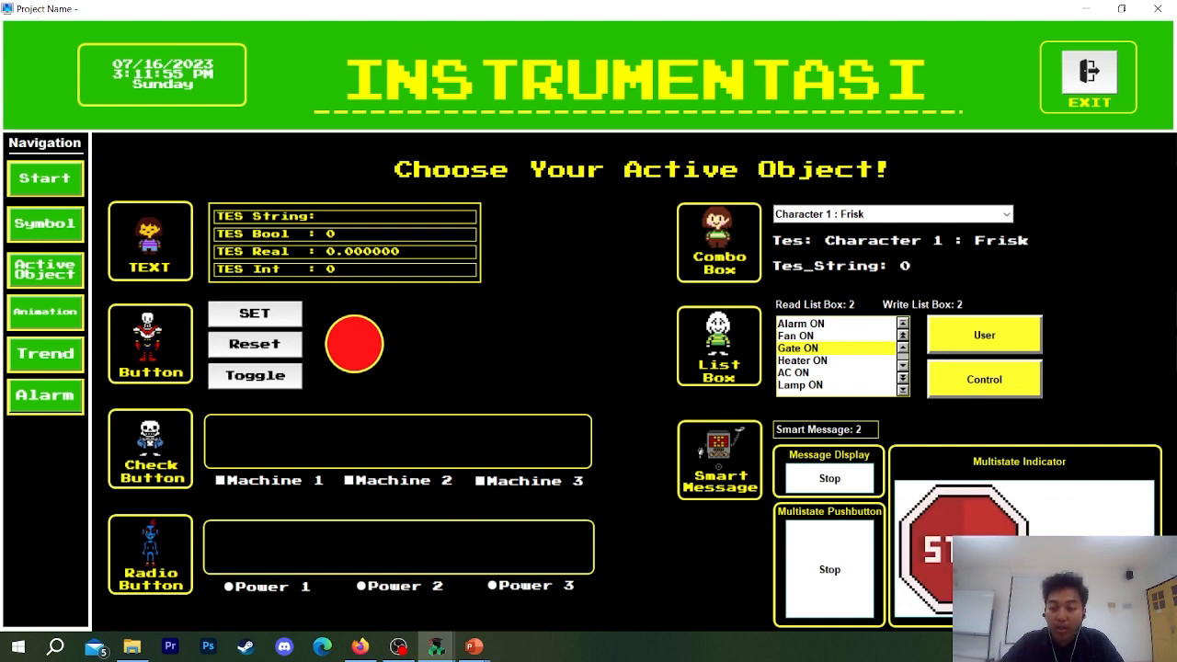
key(Return)
key(BackSpace)
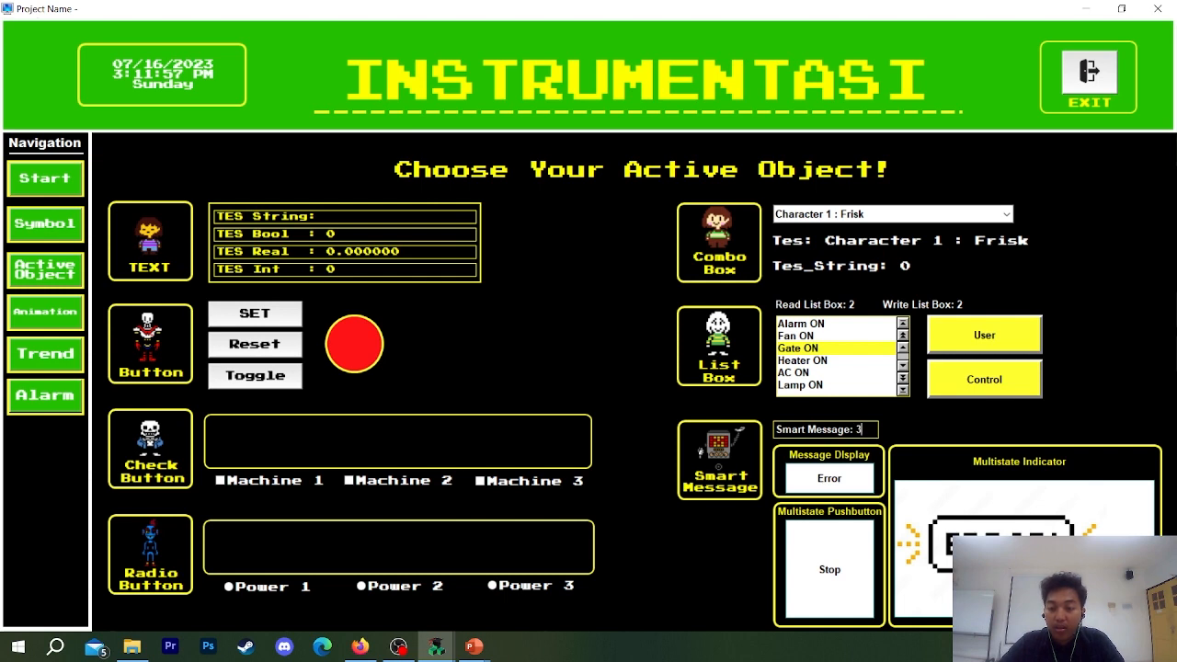
key(Return)
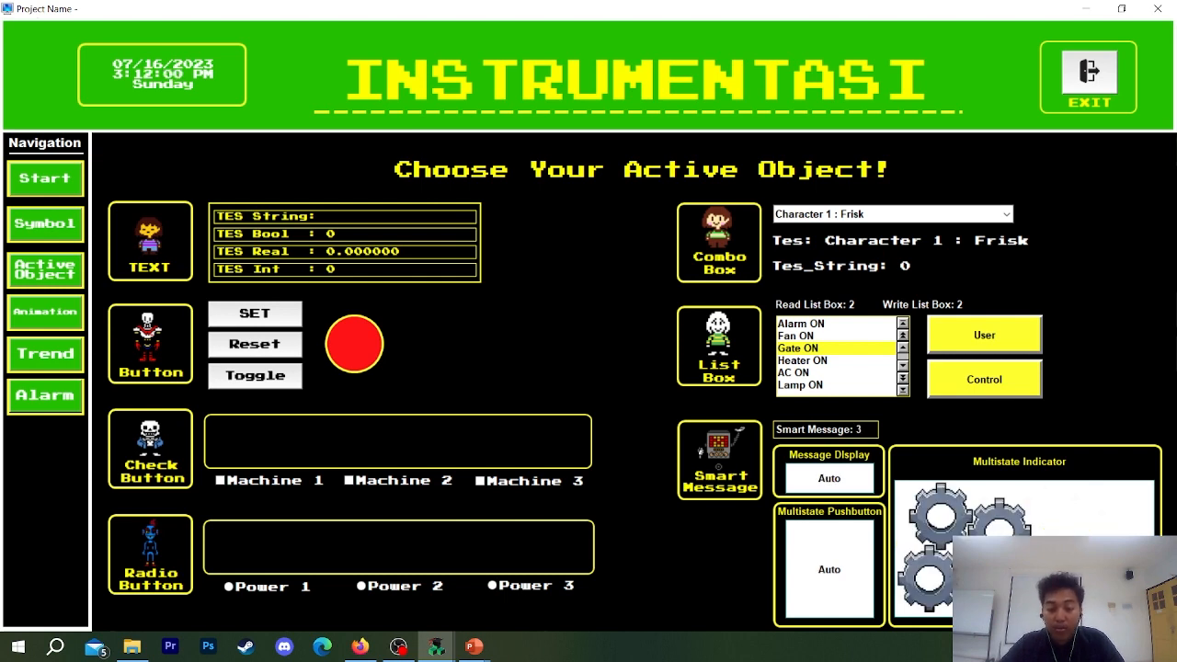
key(Return)
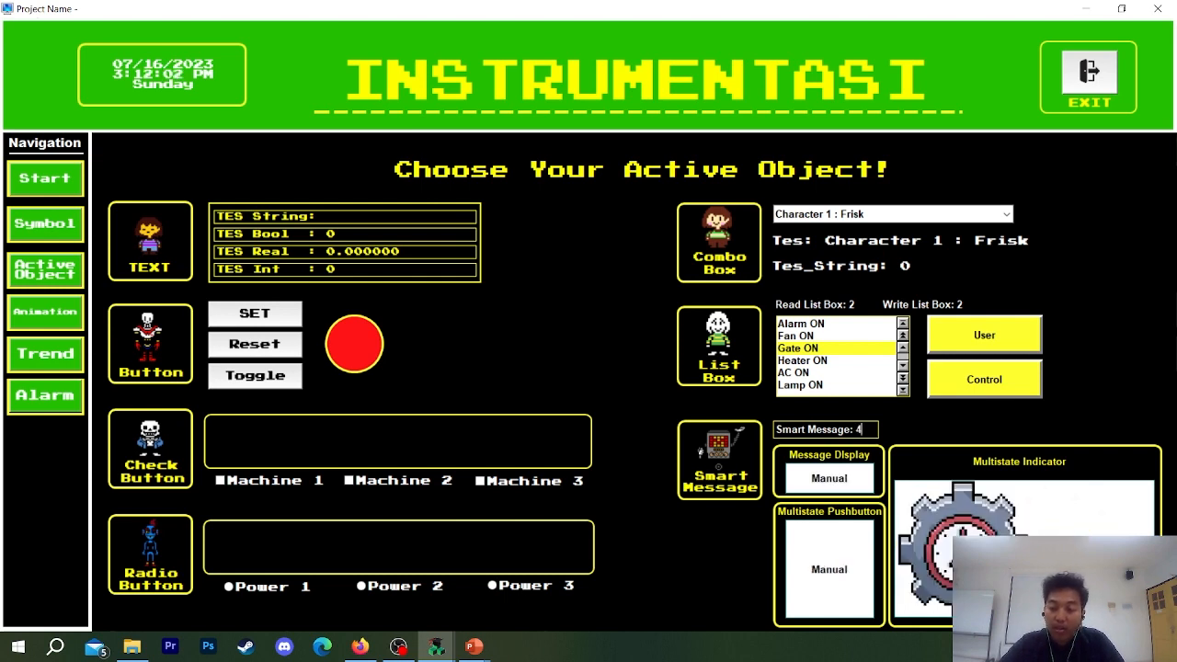
text(5)
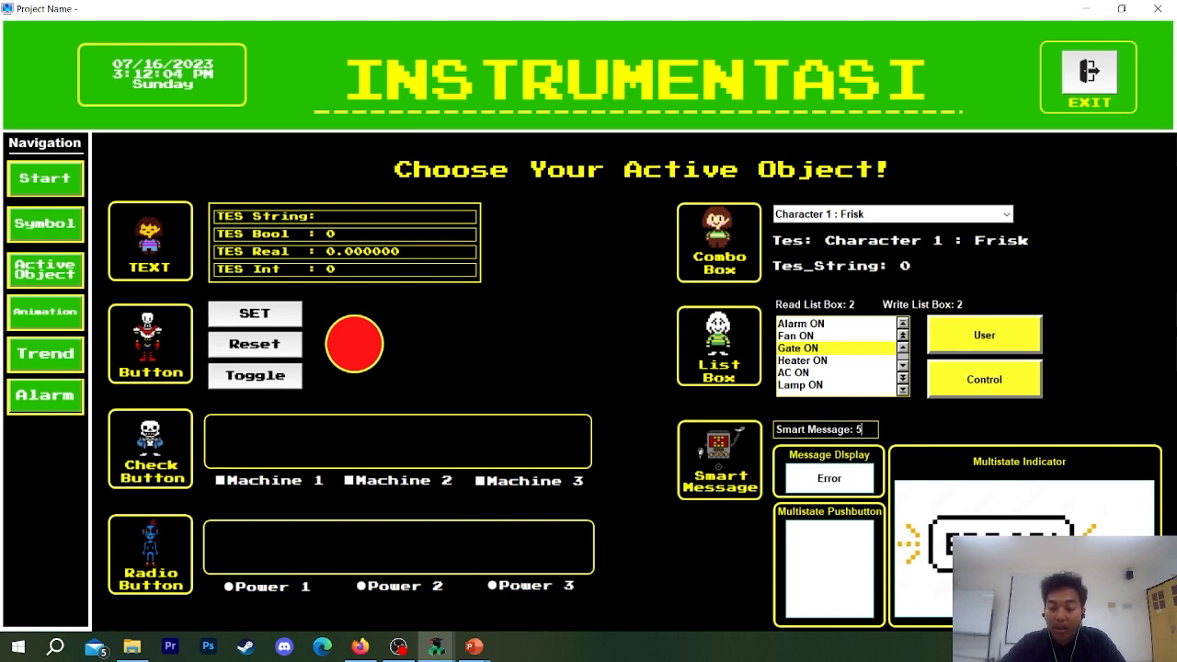
key(Return)
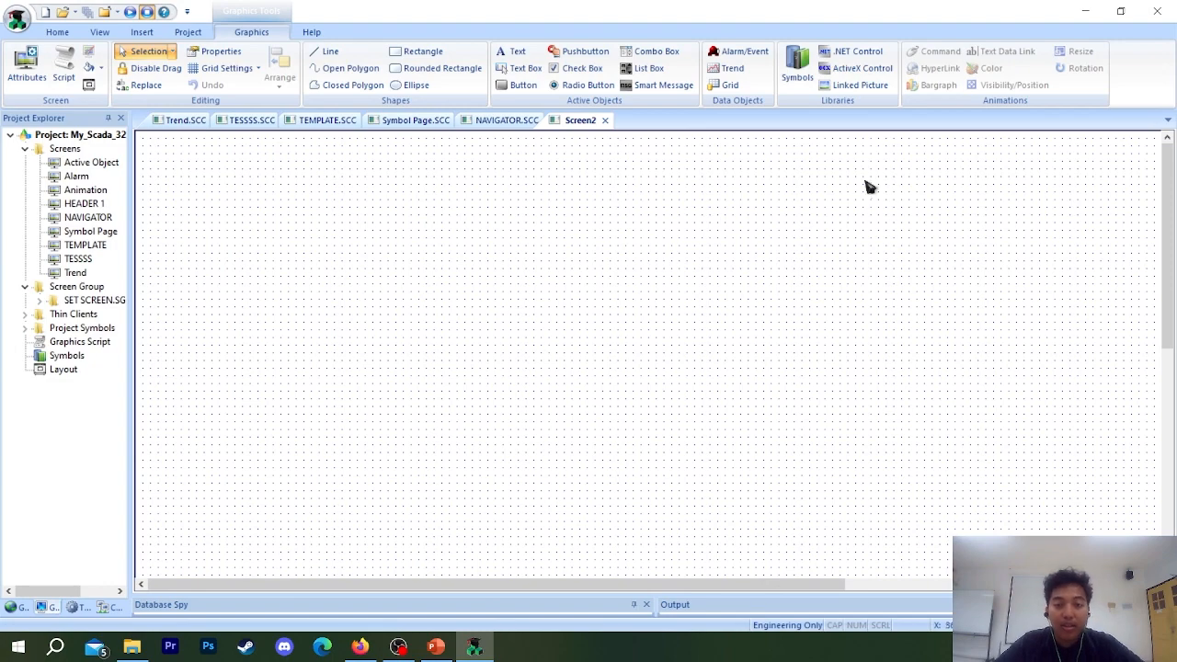
click(148, 52)
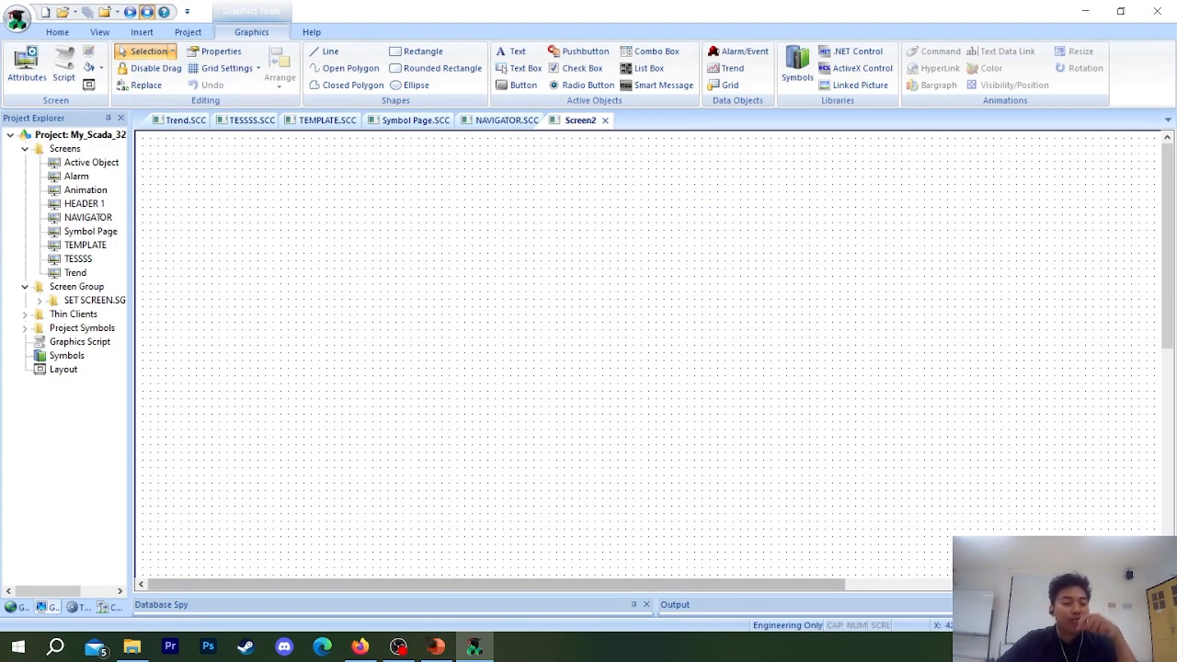
click(400, 647)
click(405, 646)
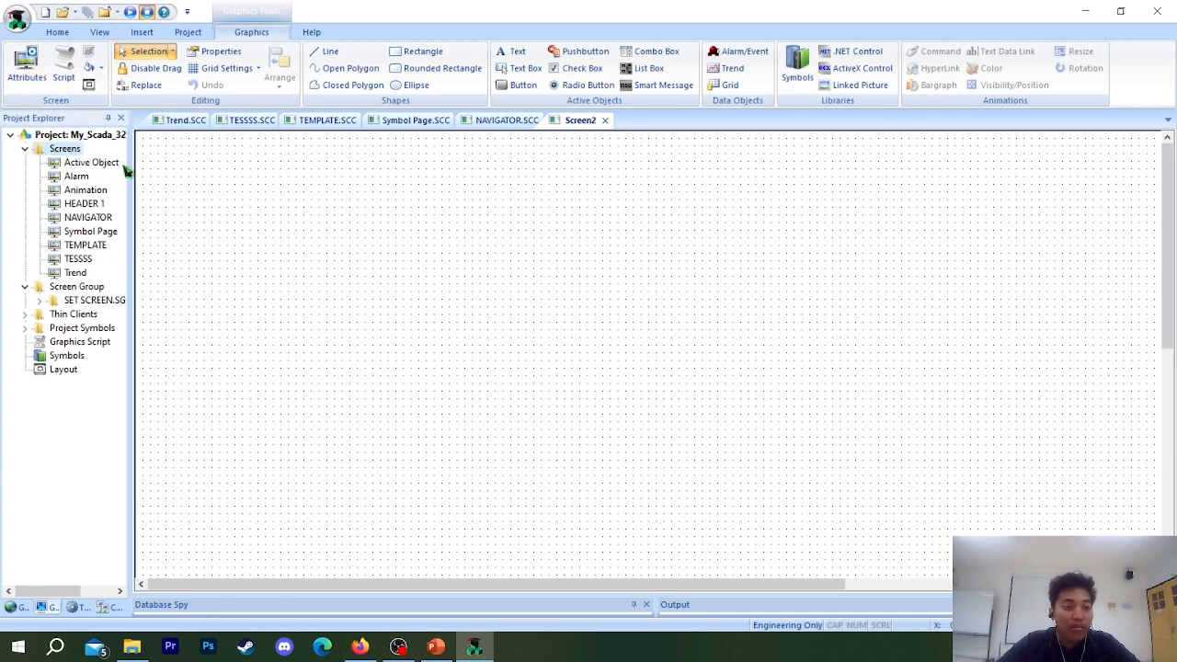
Open the Screen Attributes of the blank Screen2 and review its top and left location and its width and height.
right_click(323, 205)
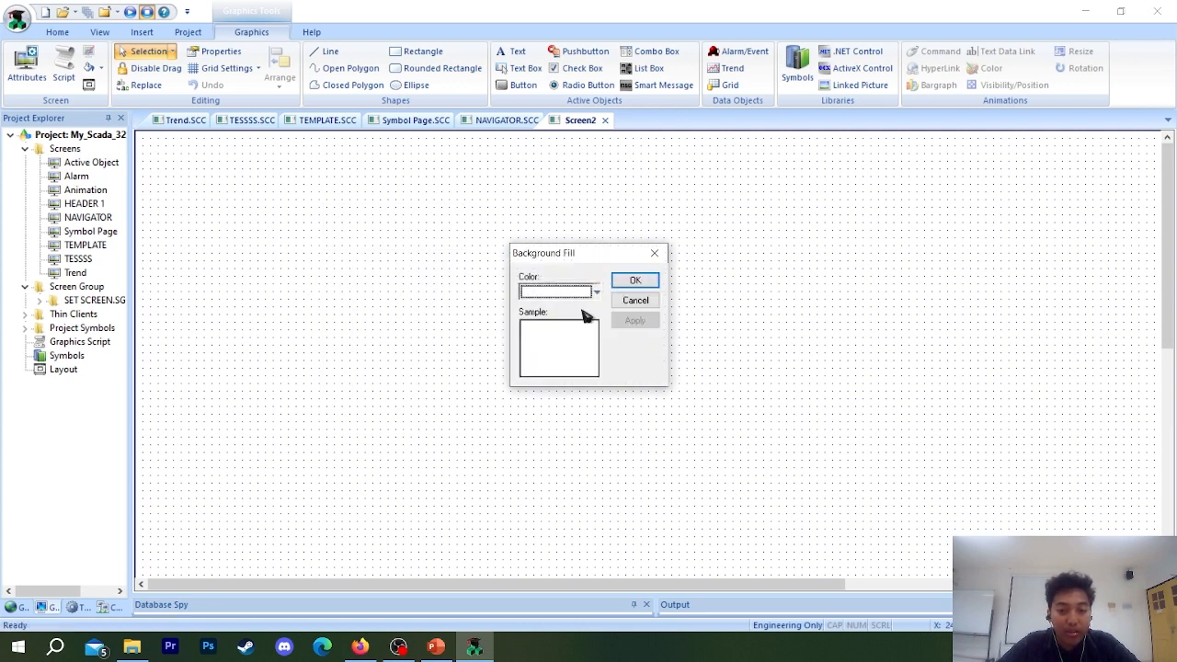
click(657, 254)
right_click(475, 258)
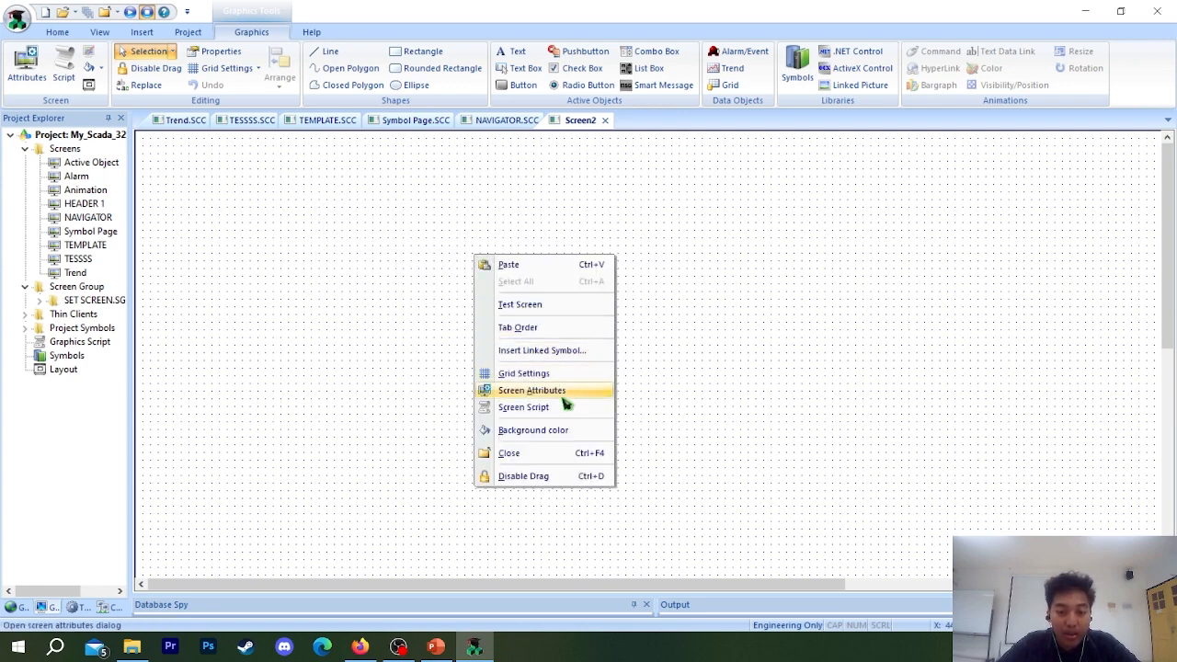
click(532, 391)
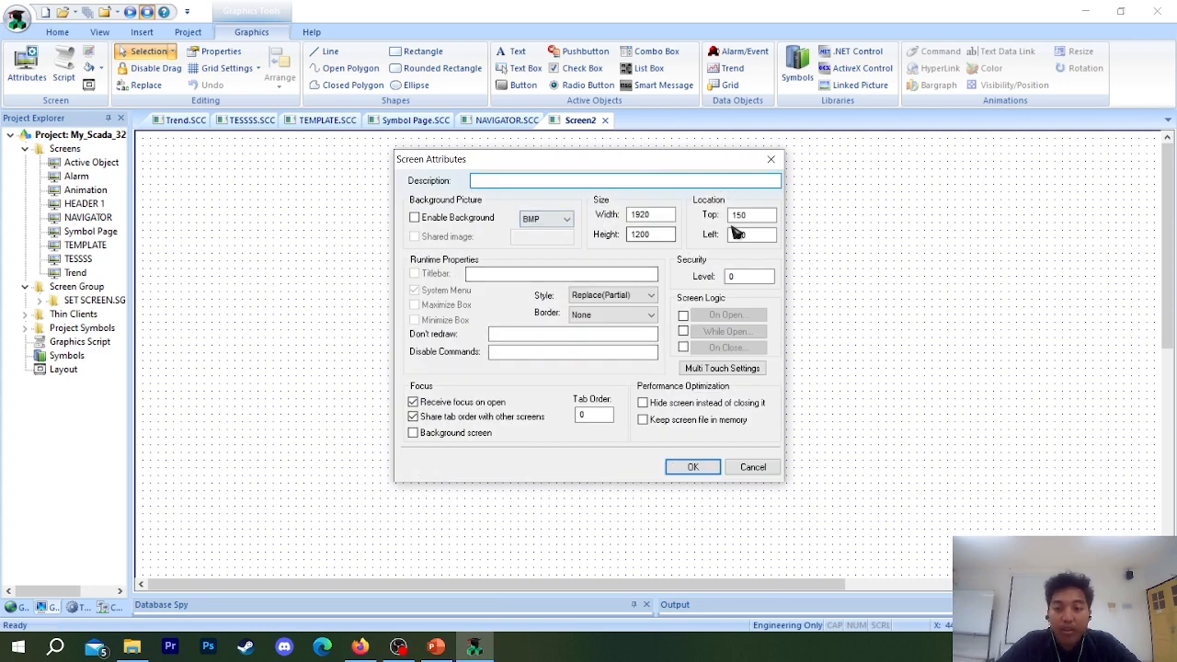
double_click(745, 215)
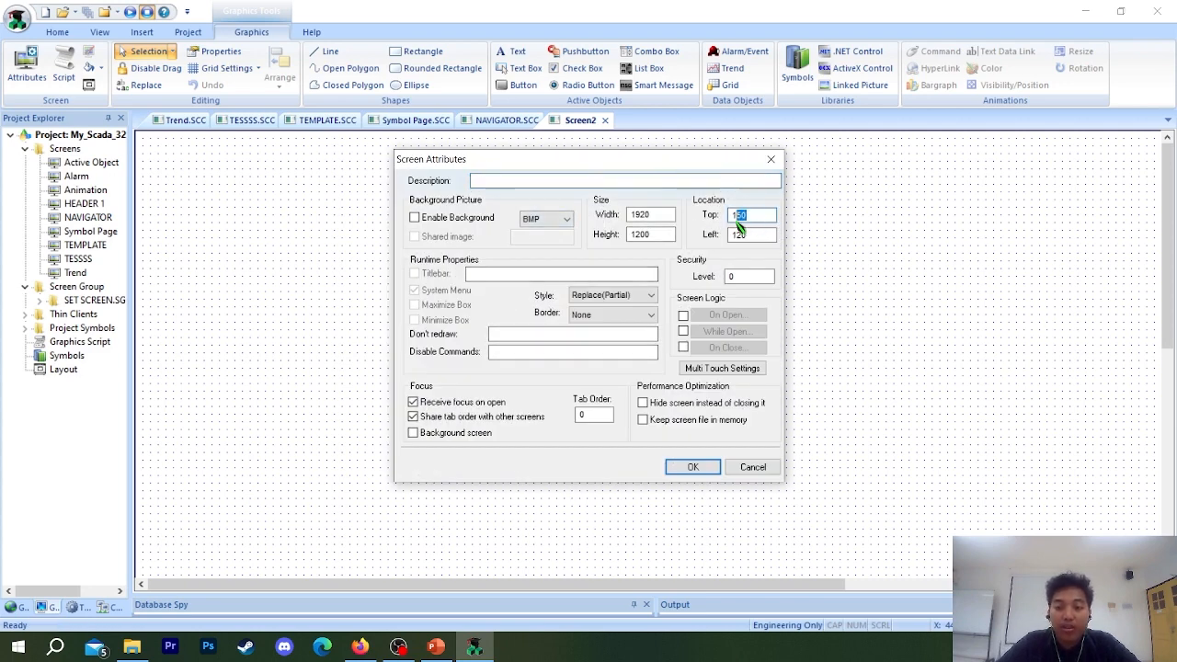
drag(758, 216, 715, 213)
click(756, 238)
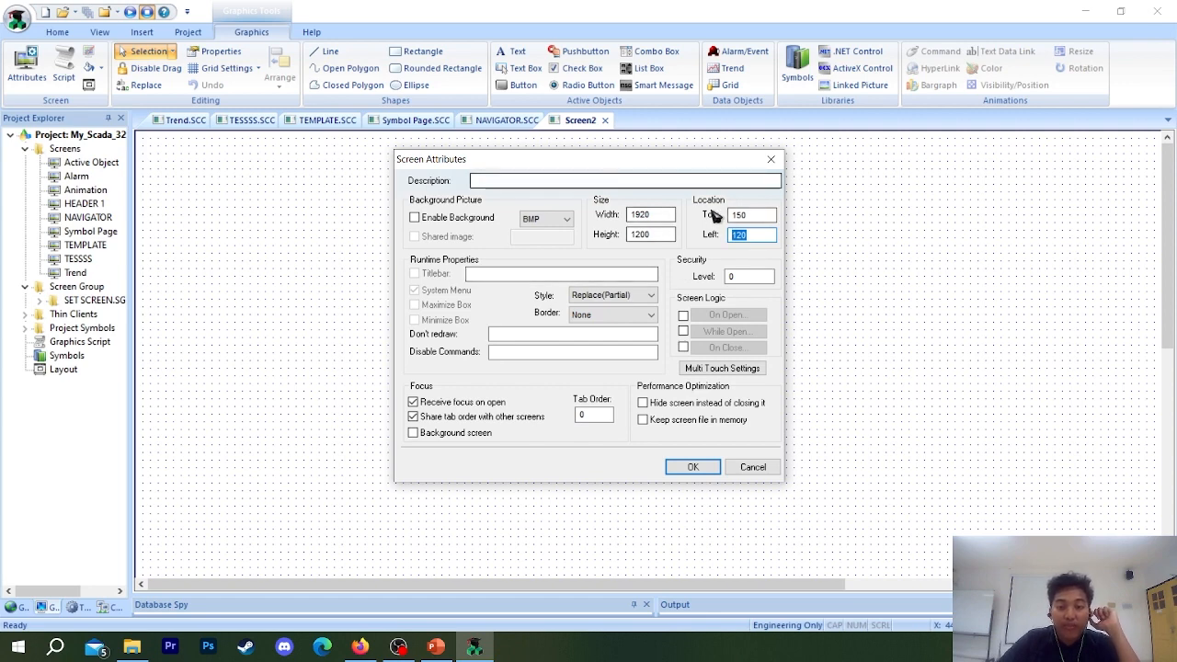
drag(660, 217, 561, 221)
drag(668, 238, 572, 216)
drag(669, 234, 613, 235)
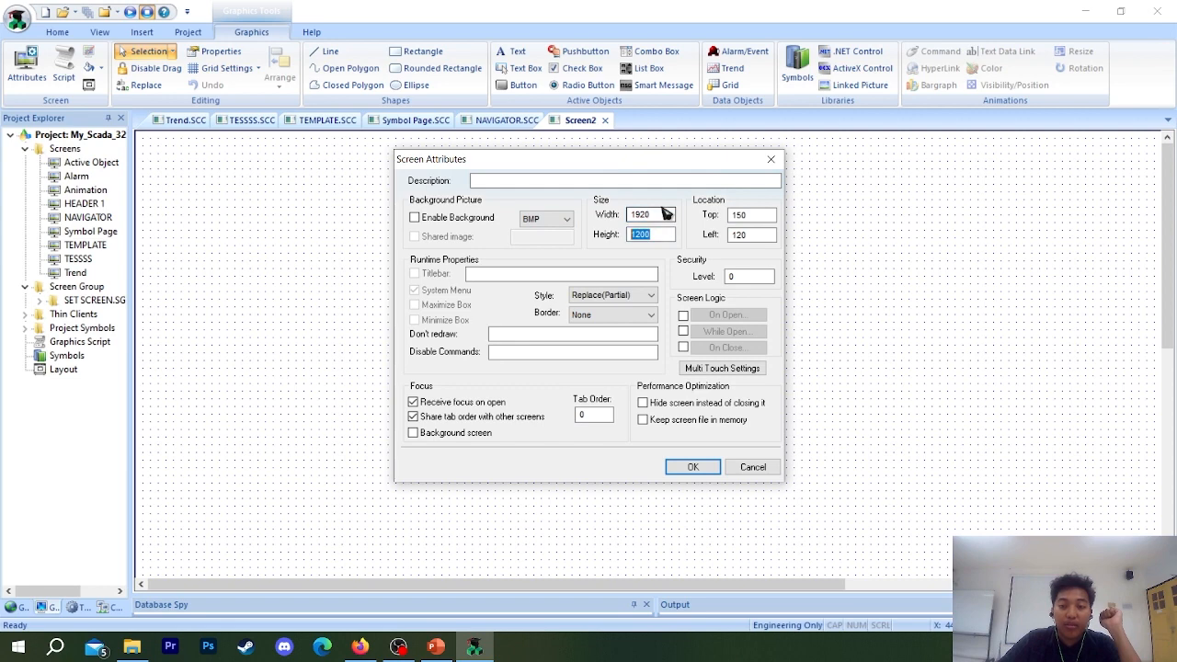
Enter a top location of 150, keep left at 120 and the size at 1920 by 1200, and accept the Screen Attributes.
click(695, 467)
drag(664, 237, 621, 217)
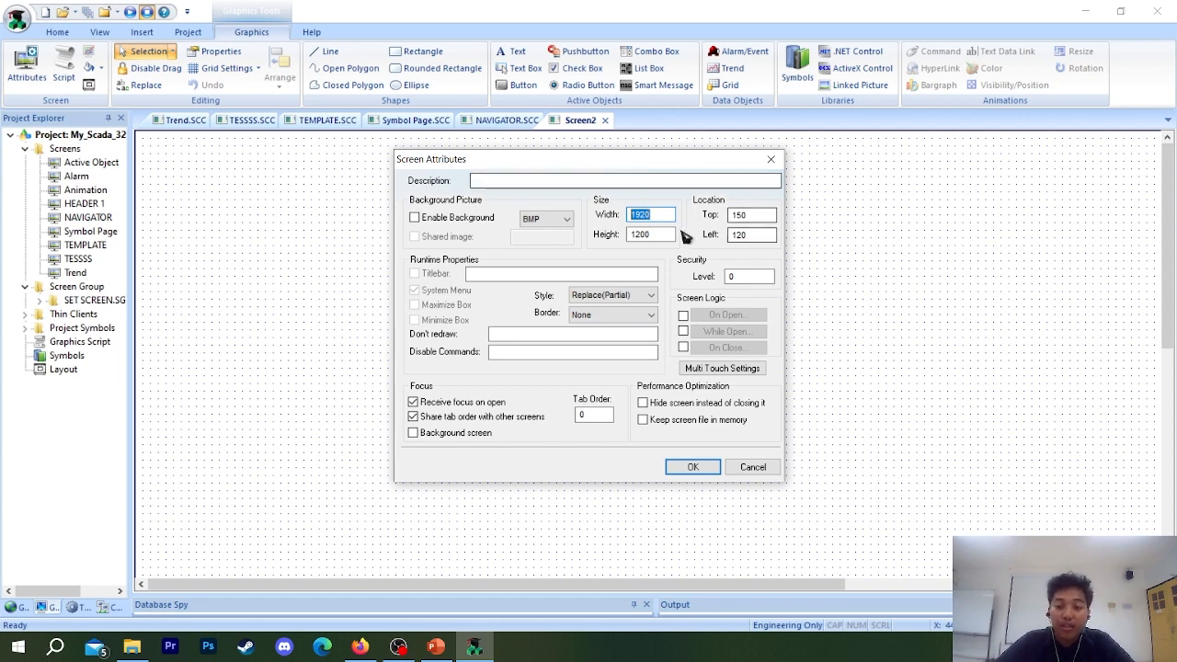
drag(666, 236, 629, 236)
drag(659, 217, 633, 216)
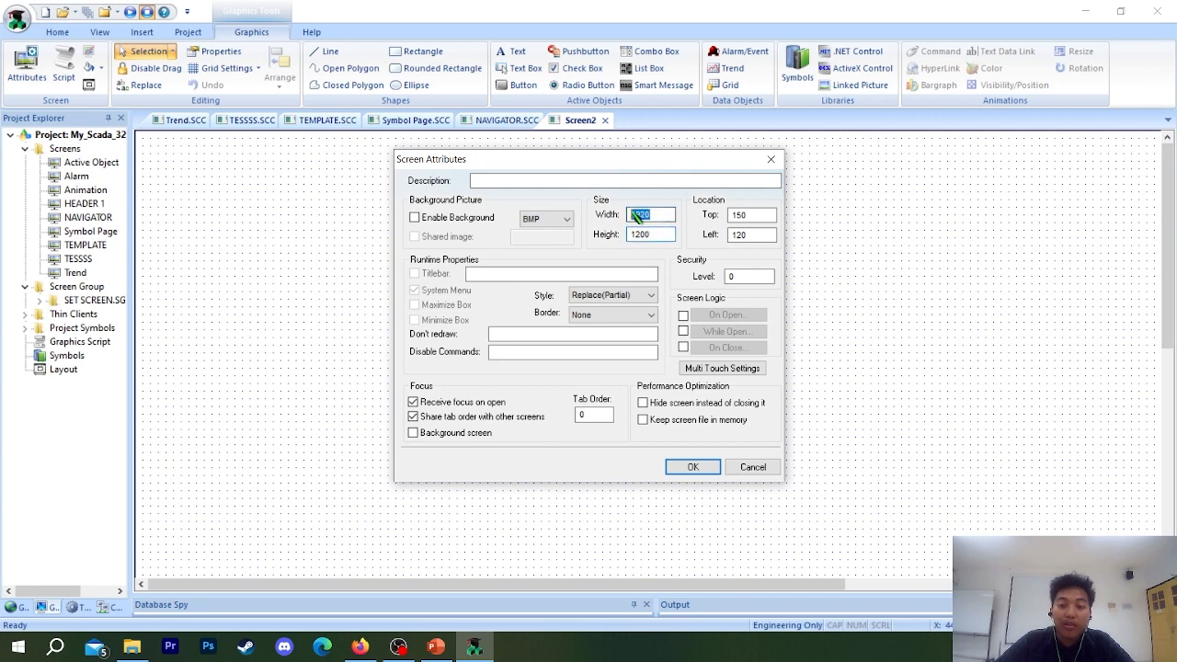
drag(756, 218, 730, 219)
double_click(755, 235)
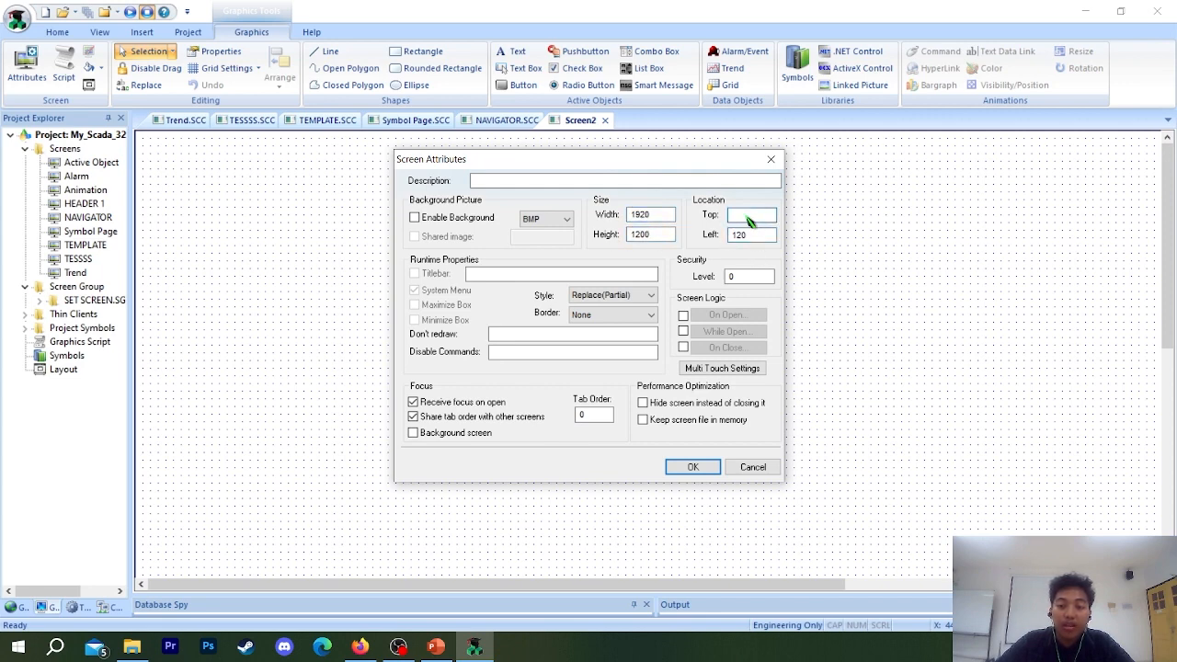
double_click(749, 234)
double_click(749, 216)
click(738, 233)
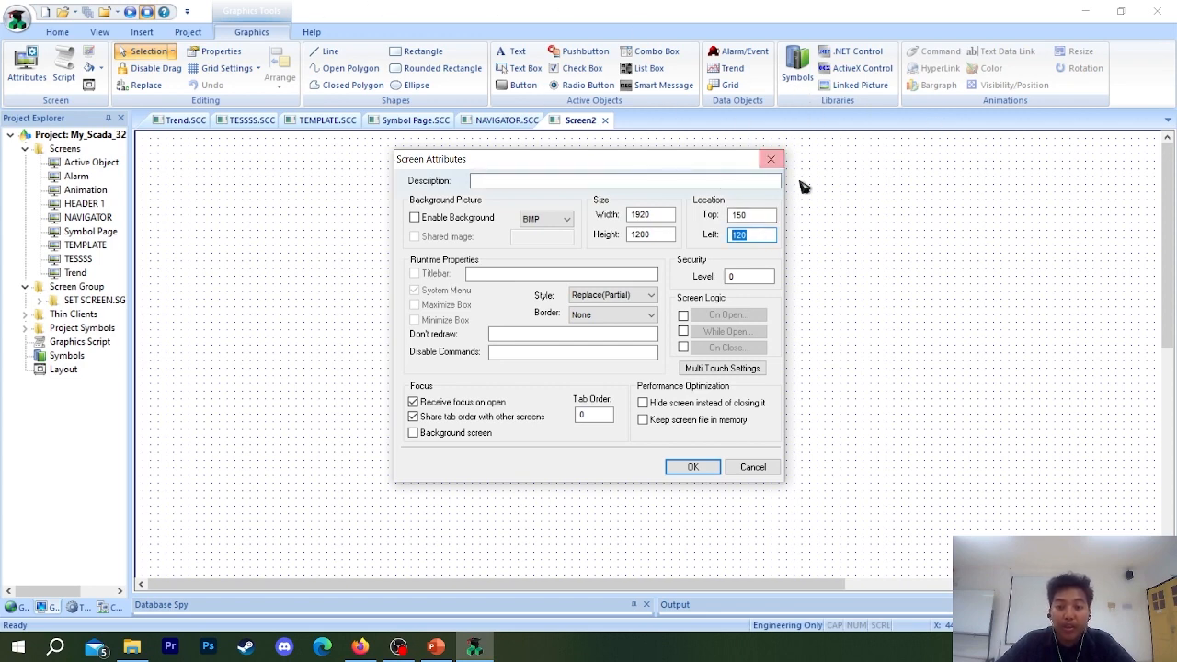
double_click(740, 214)
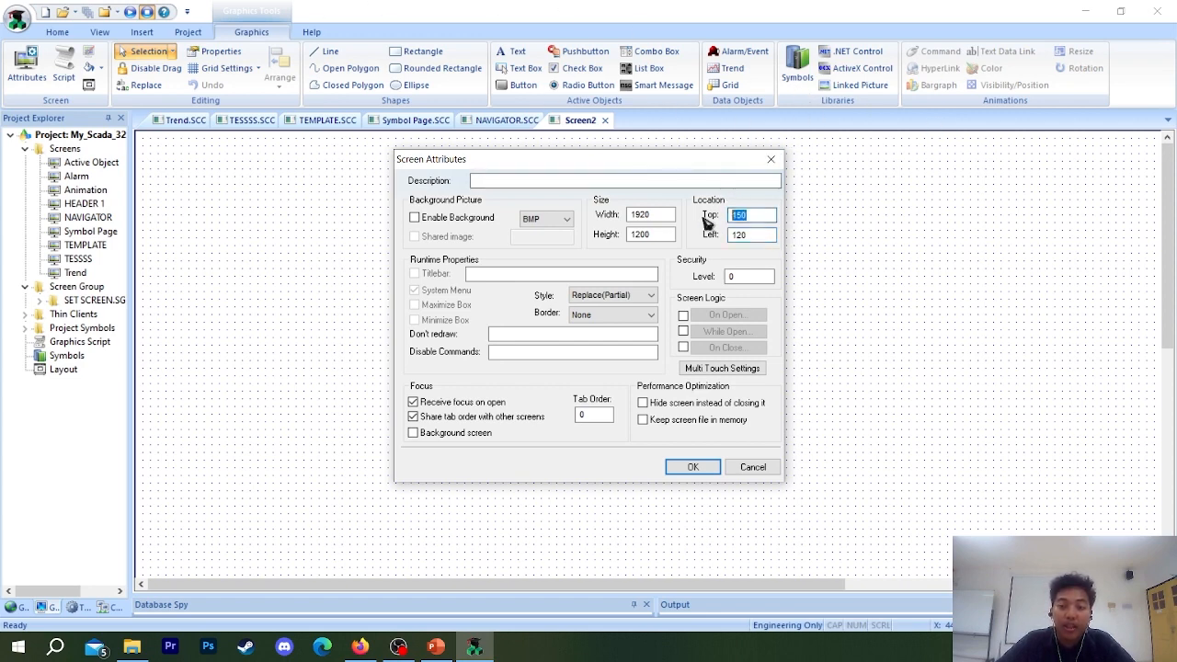
click(696, 468)
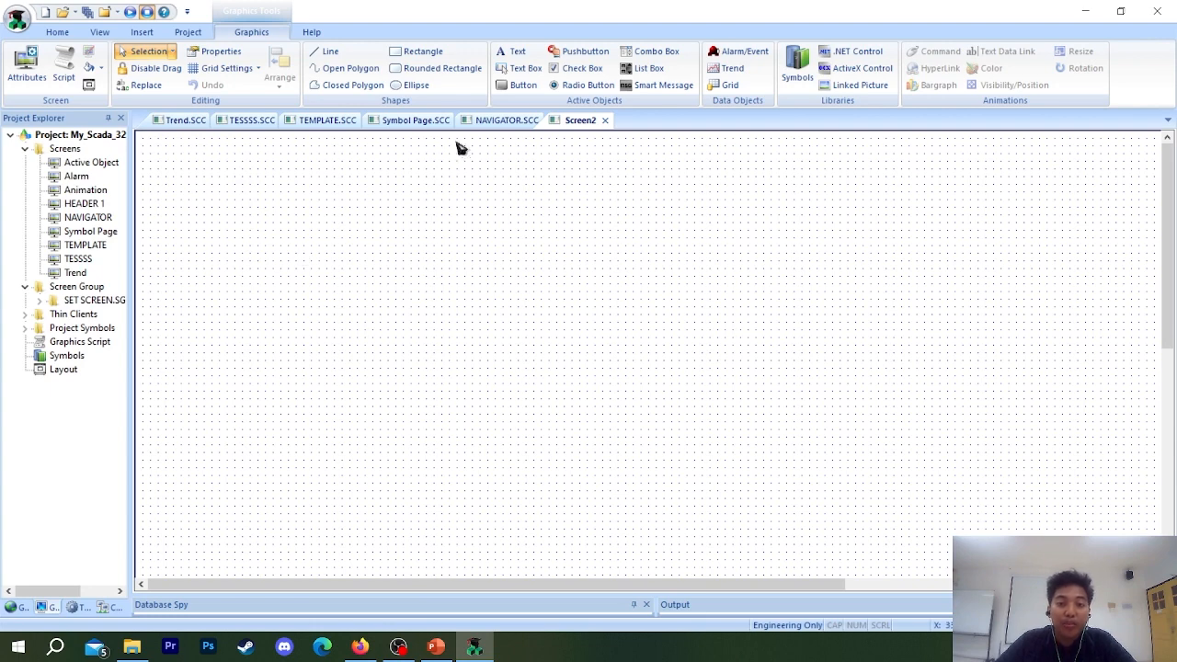
Place a List Box about 174 wide and 150 high near the upper-left corner of Screen2.
click(646, 70)
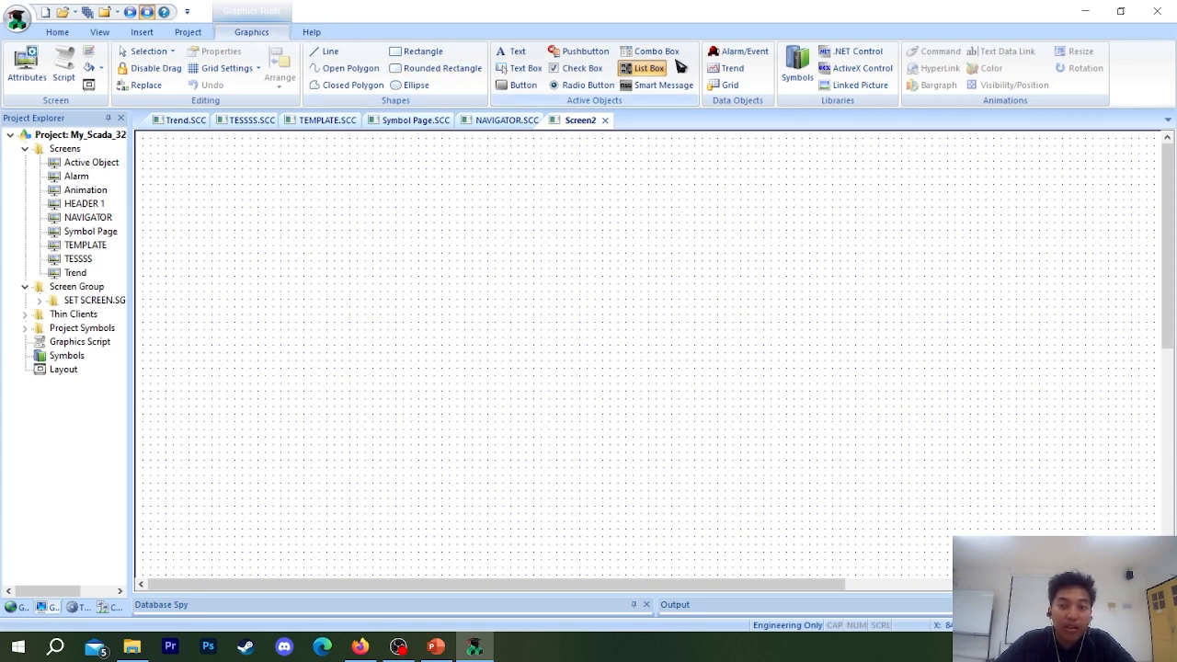
drag(182, 163, 318, 279)
drag(244, 236, 228, 217)
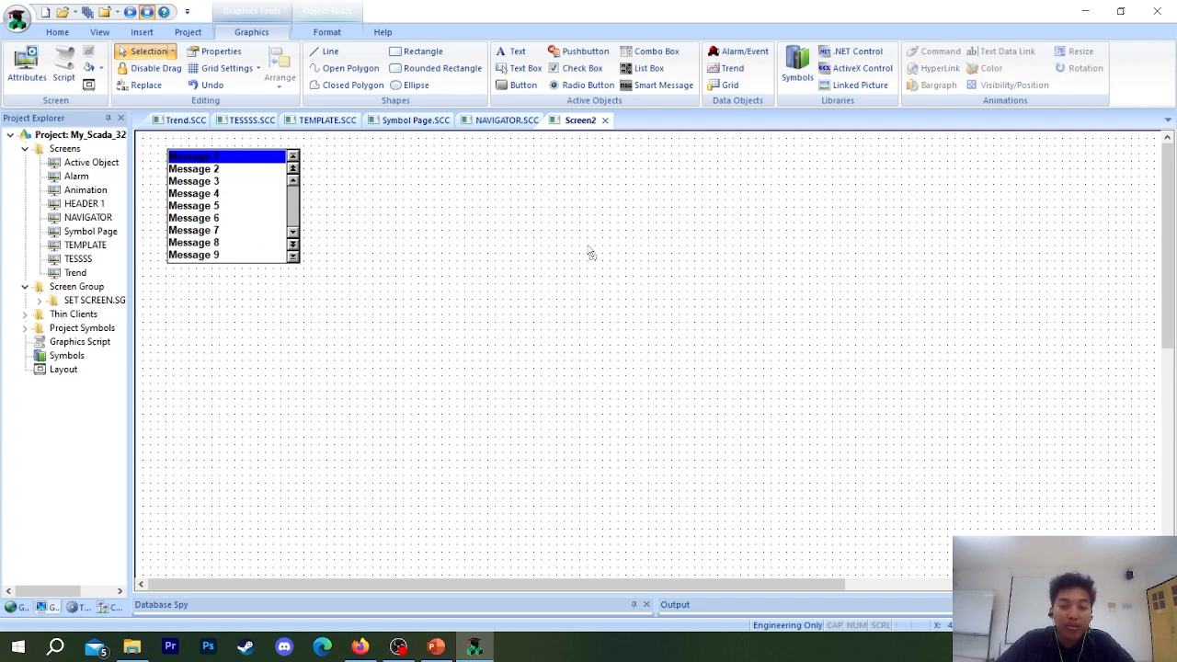
Fill the background of Screen2 with black.
right_click(564, 211)
click(623, 385)
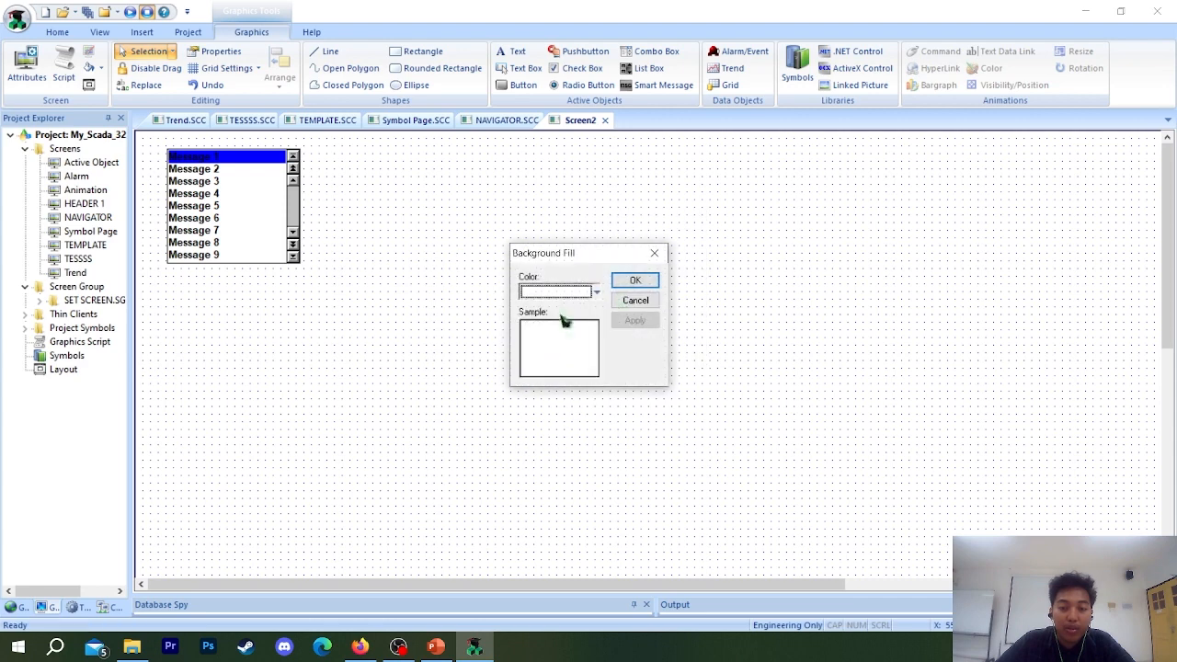
click(559, 293)
click(542, 328)
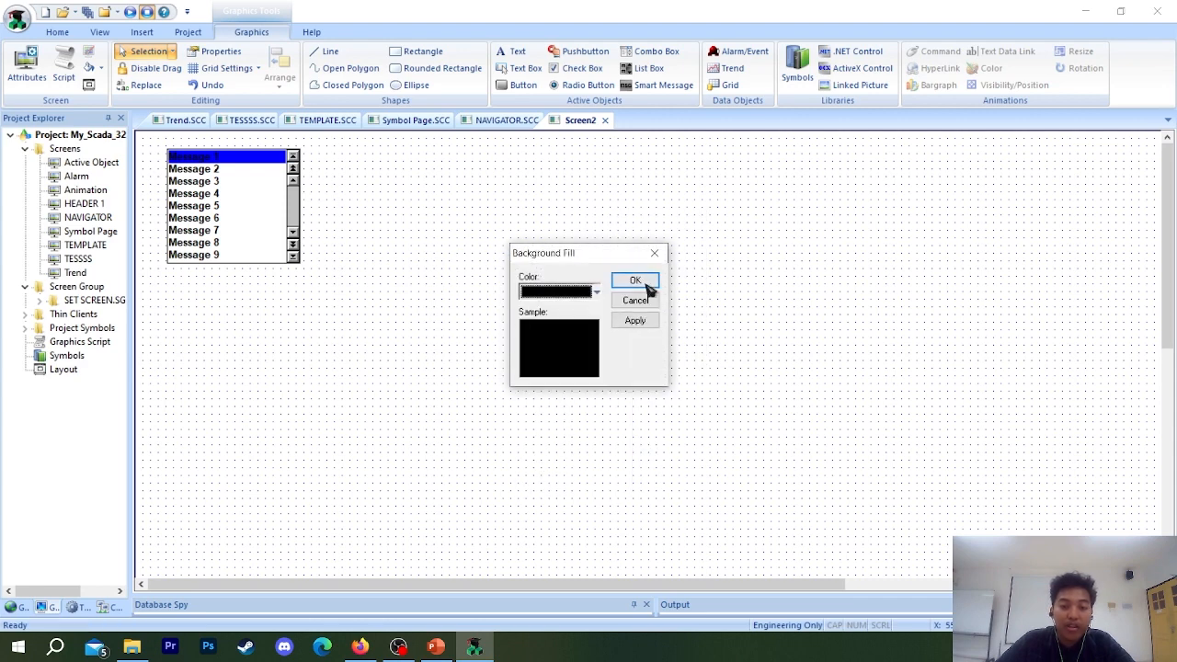
click(634, 280)
Open the List Box's object properties and set User Enable to 1.
drag(220, 212, 583, 192)
double_click(221, 192)
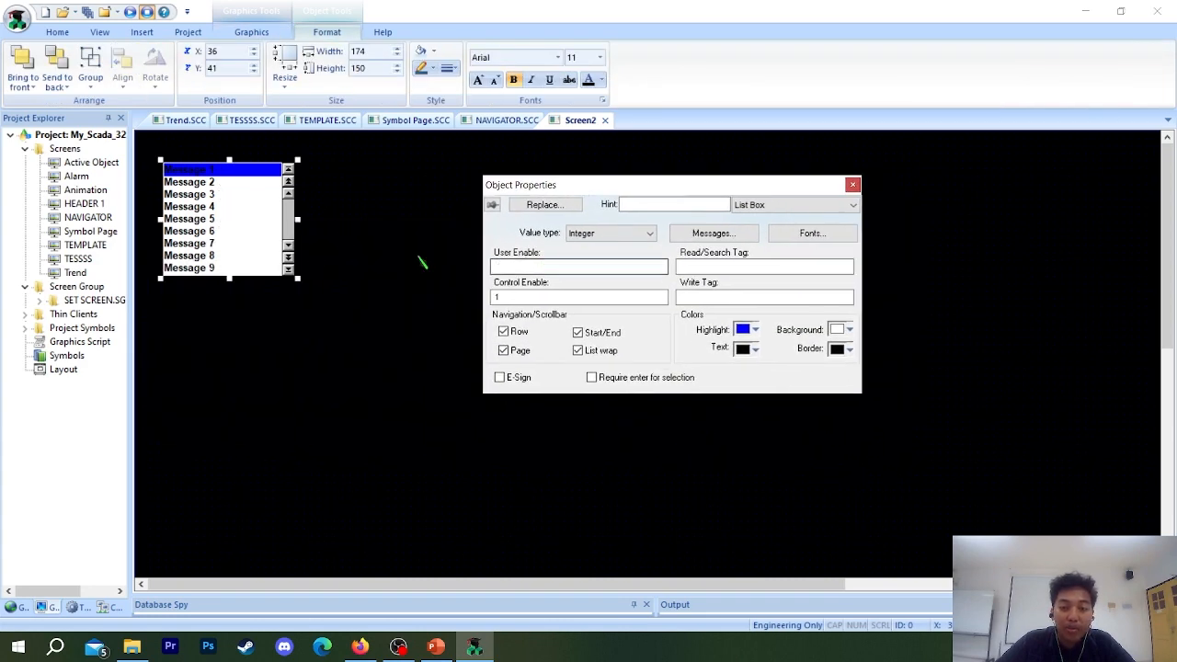
click(544, 298)
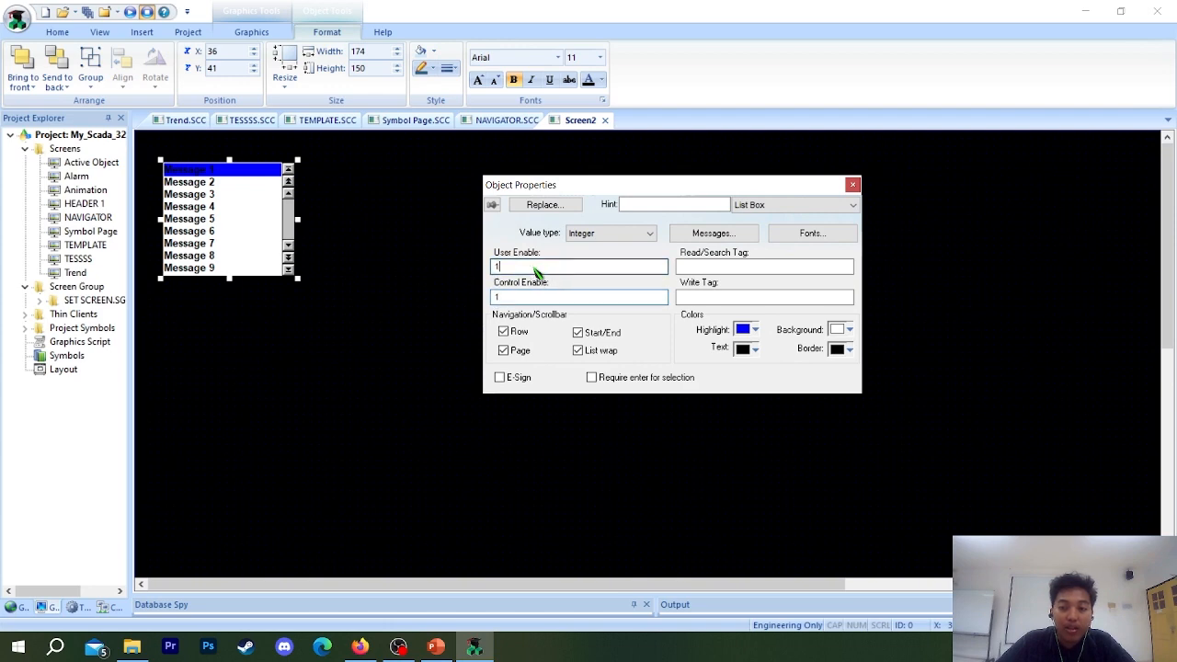
Open the Project Tags datasheet and go to its first empty tag row.
click(758, 267)
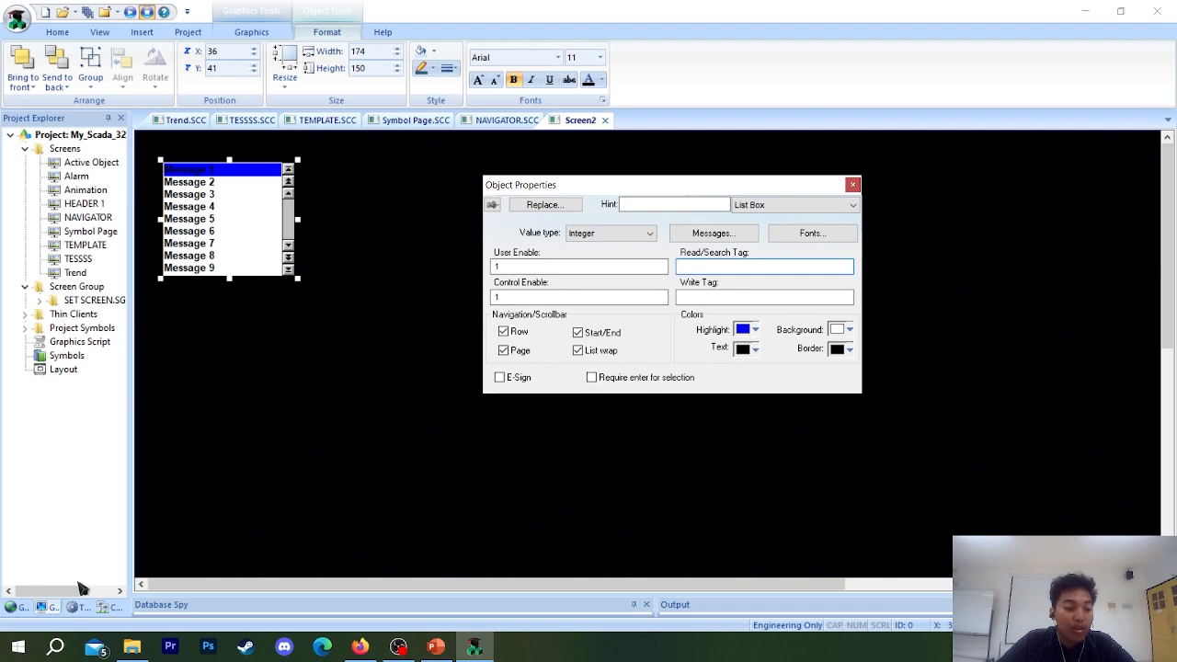
click(26, 607)
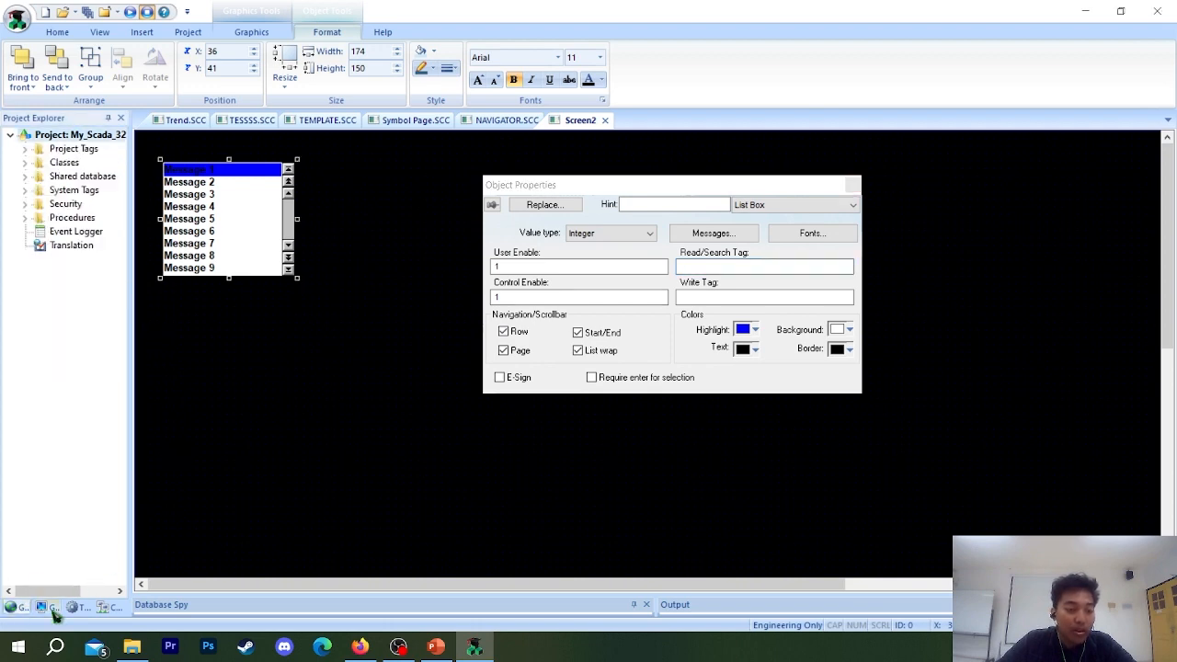
click(27, 151)
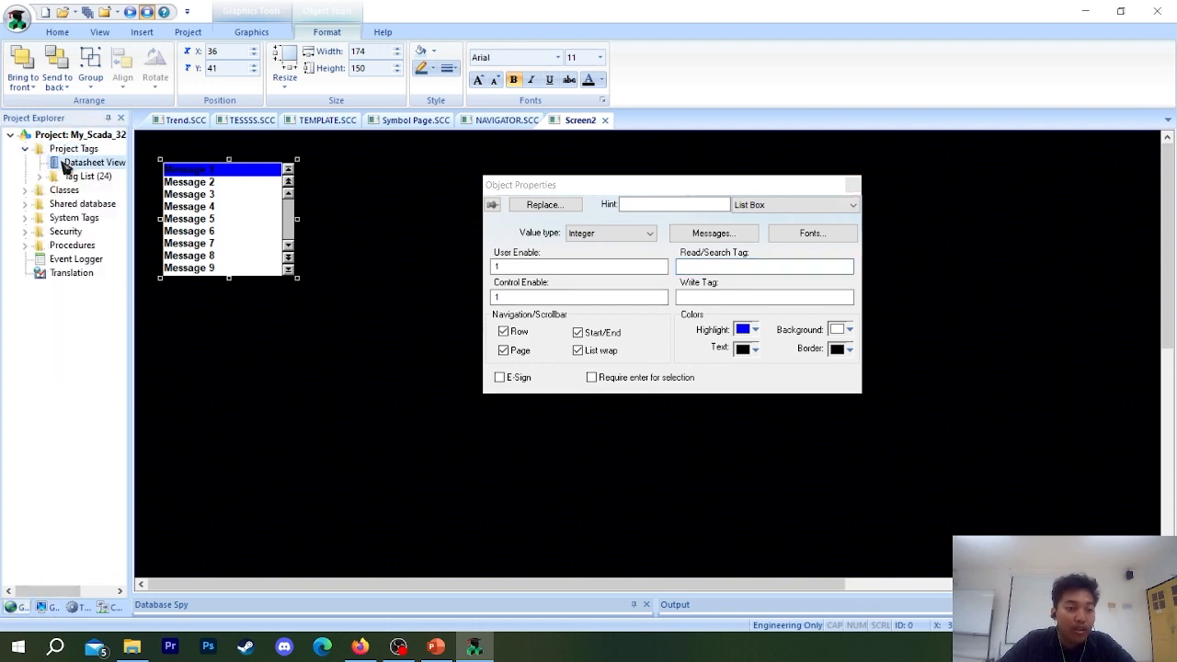
double_click(63, 164)
scroll(251, 318, down, 1)
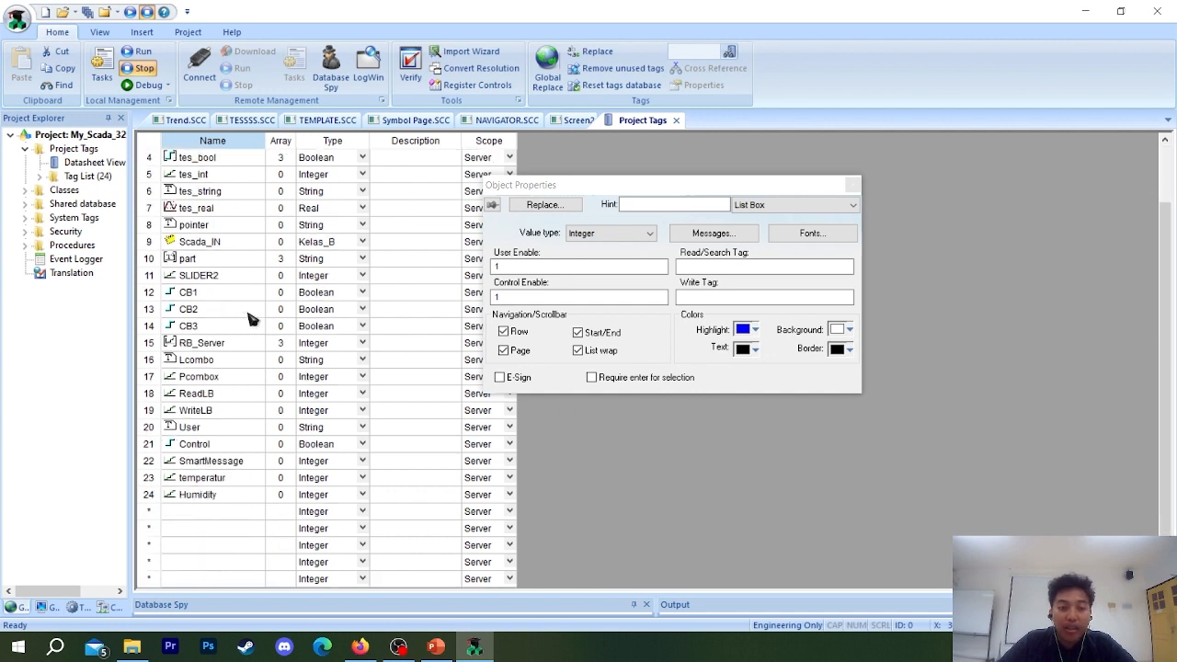
click(193, 513)
Assign WriteListbox as the List Box's Write Tag, leaving the Read/Search Tag empty.
click(705, 269)
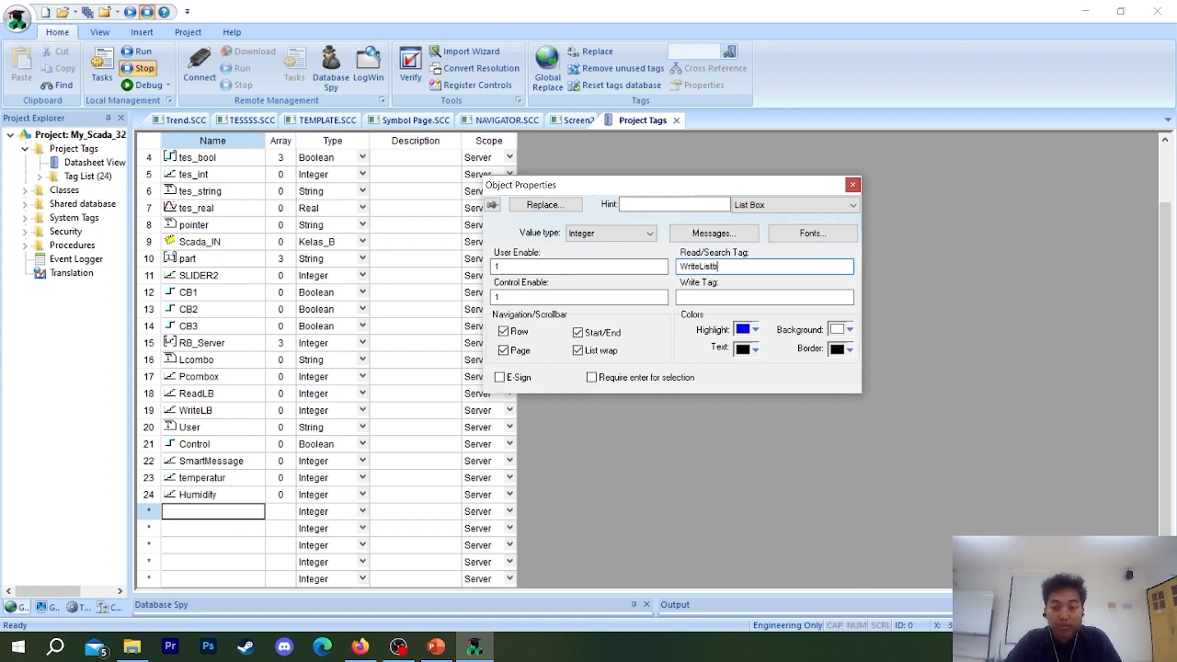
double_click(732, 267)
key(ctrl+x)
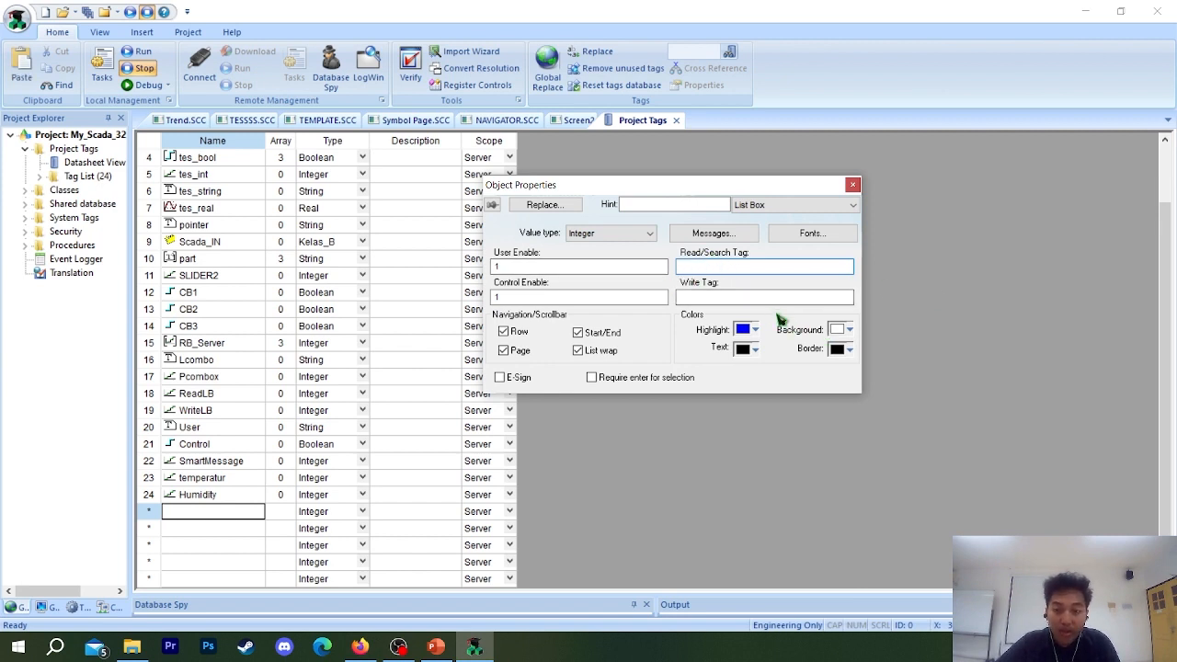
click(750, 298)
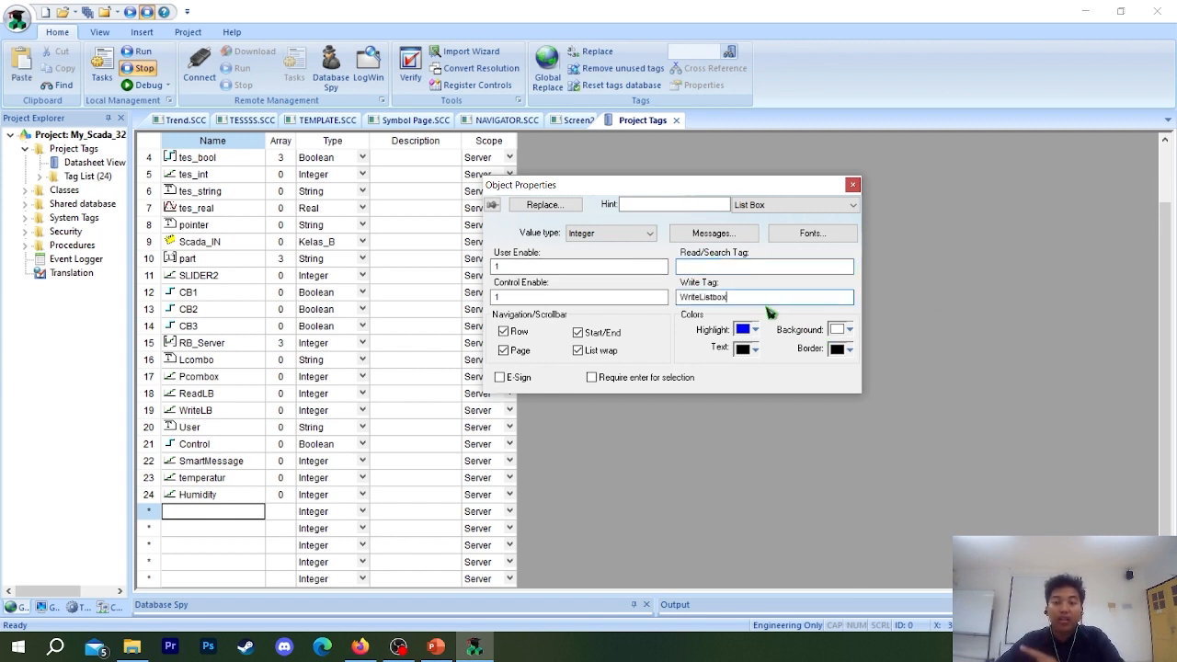
click(761, 268)
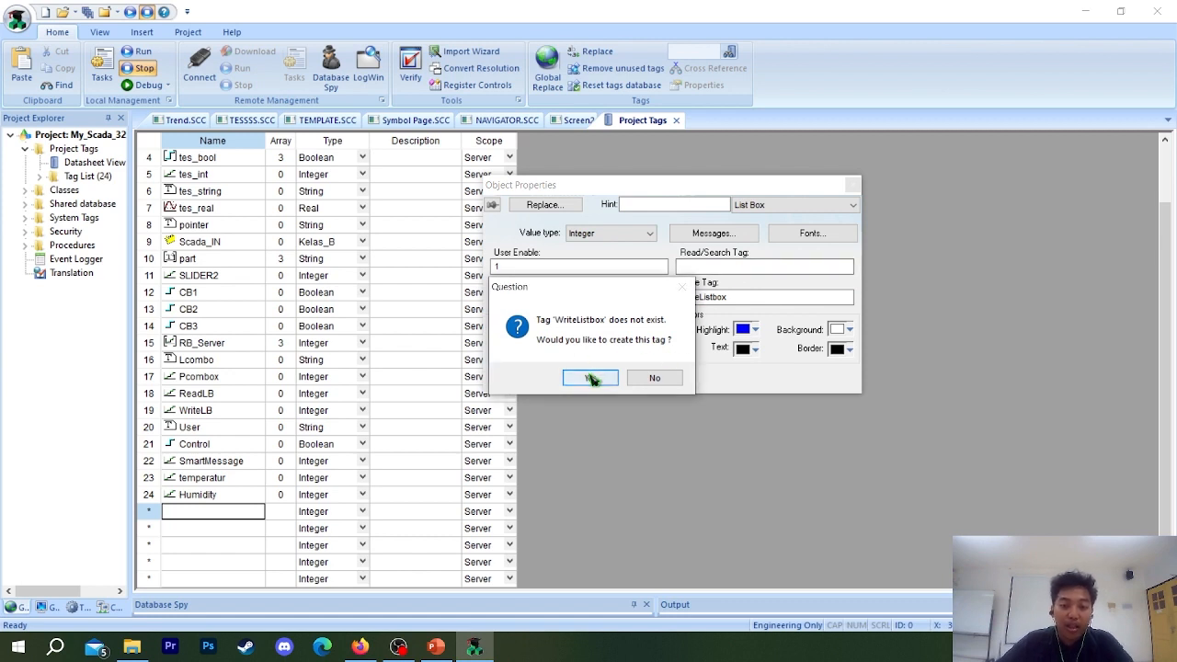
Create the missing WriteListbox tag with array size 0, type Integer and Server scope.
drag(600, 292, 369, 273)
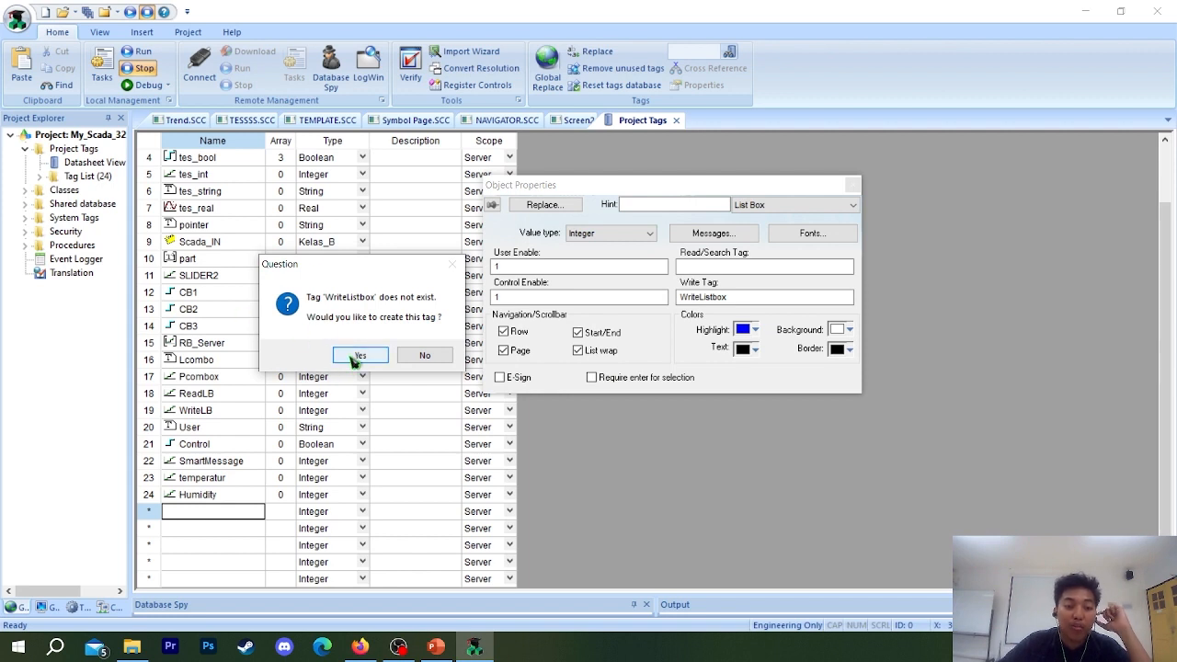
click(357, 358)
click(670, 281)
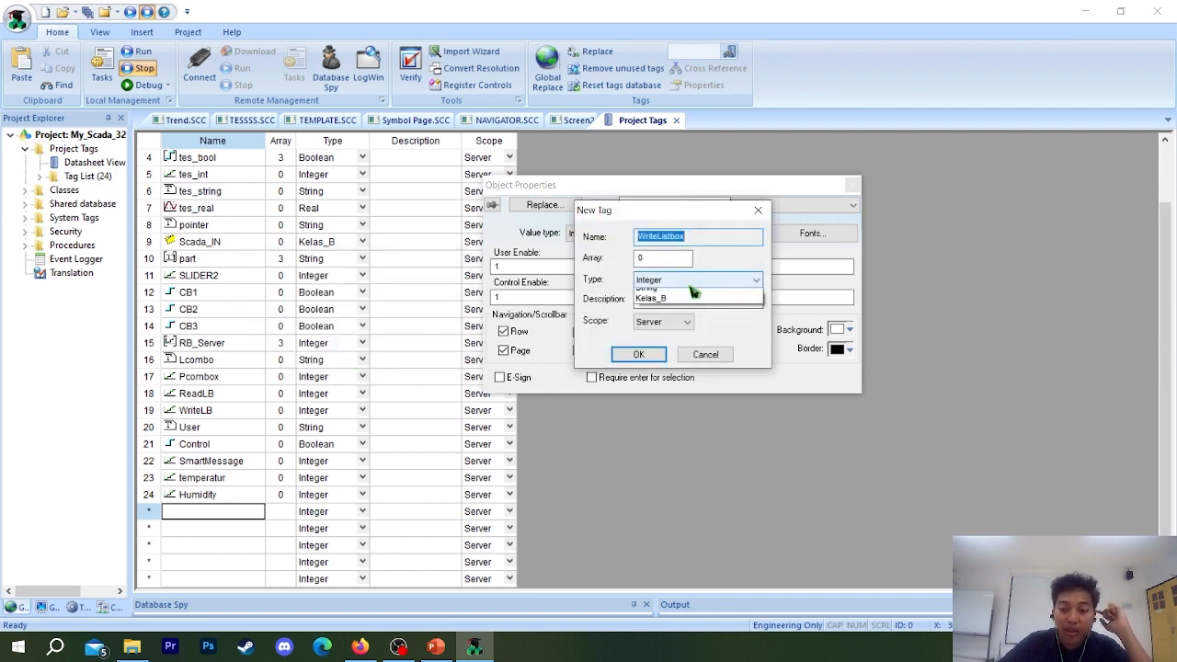
click(667, 282)
click(668, 282)
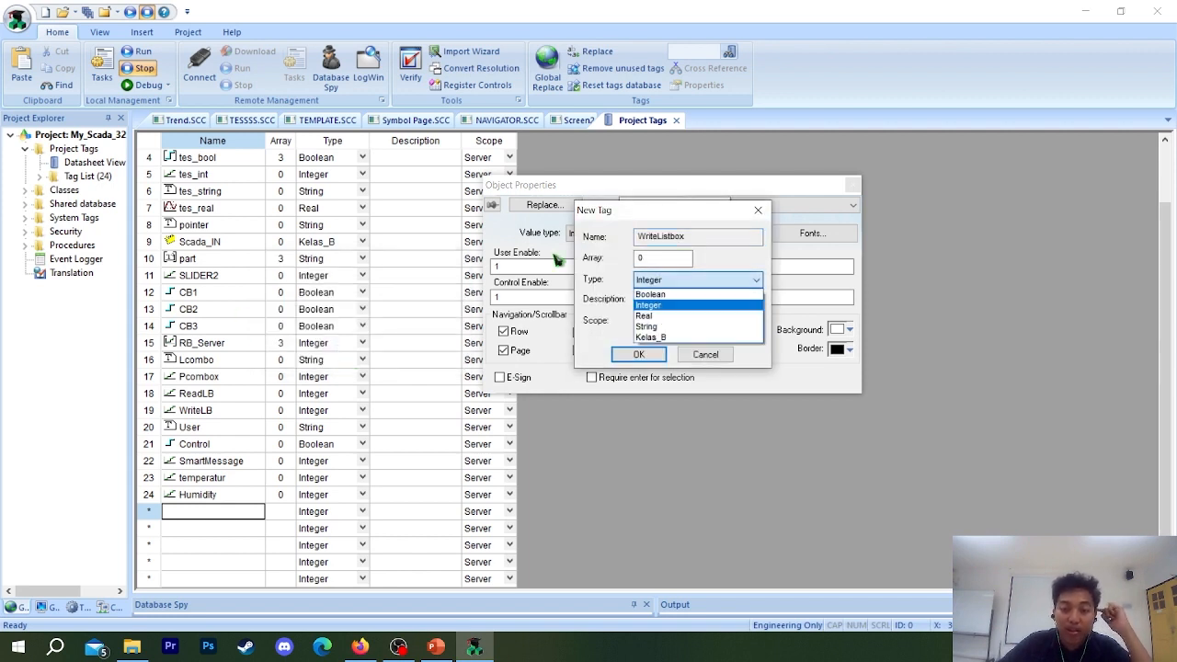
click(683, 286)
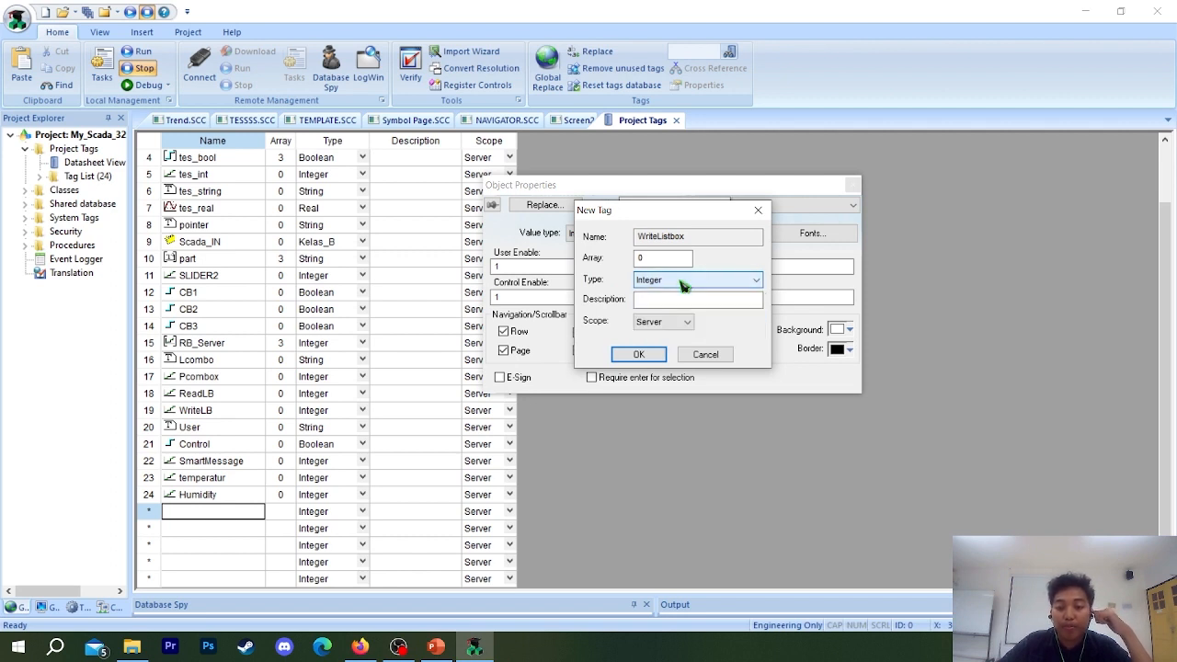
click(683, 286)
click(664, 305)
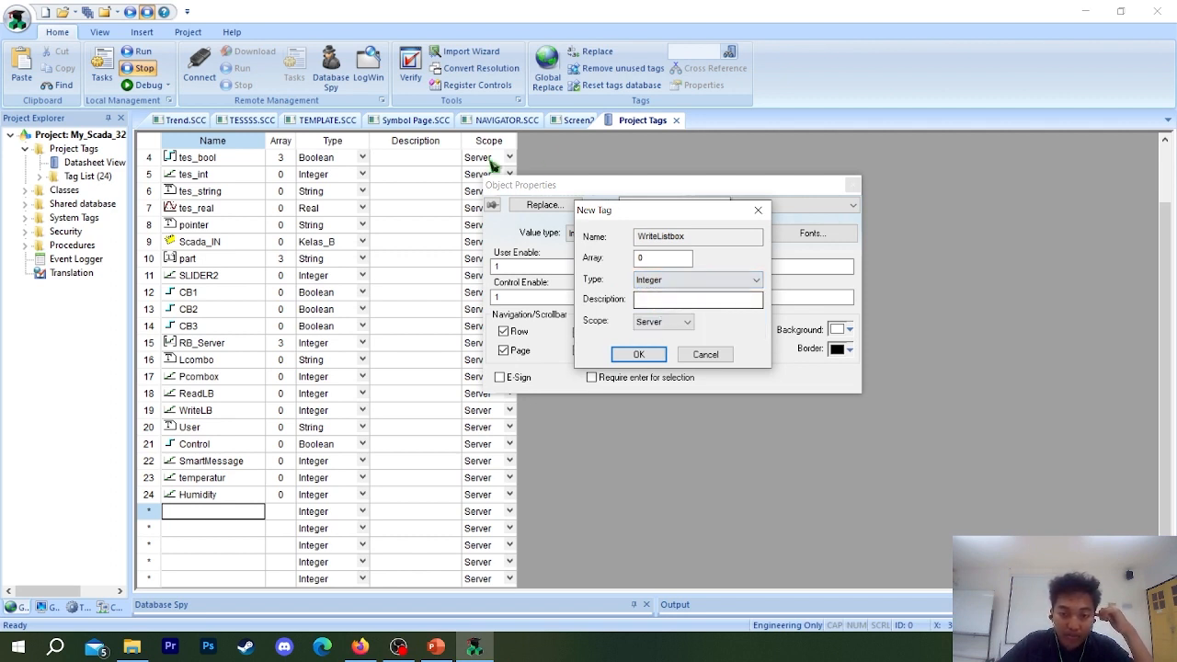
click(649, 283)
click(661, 304)
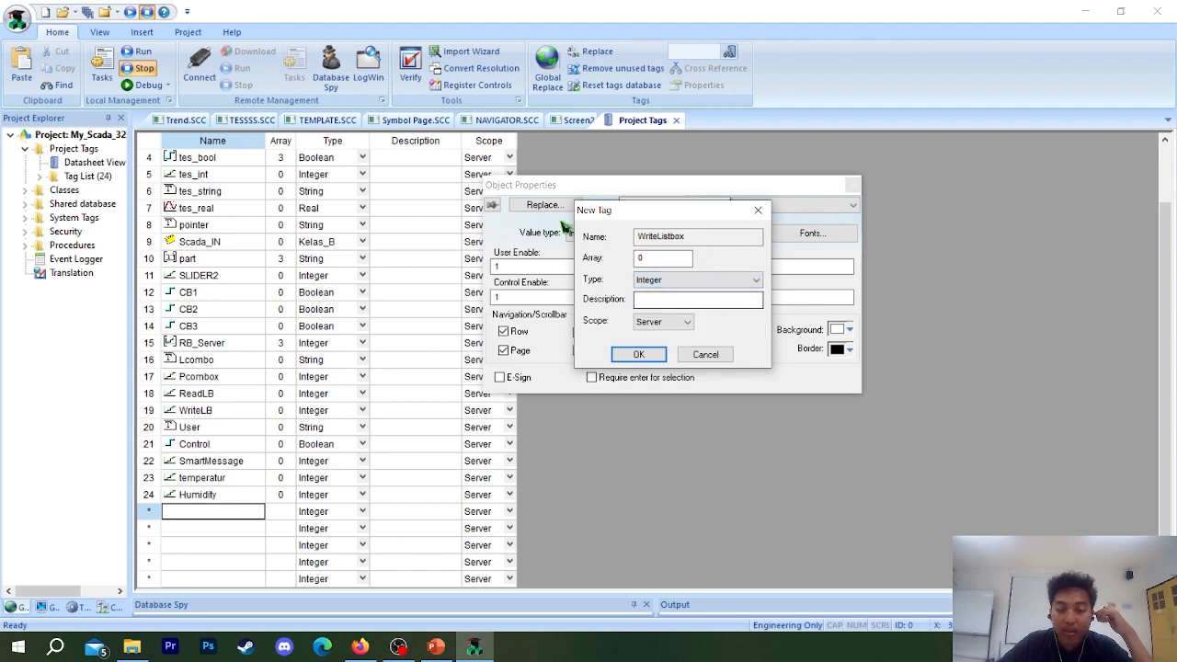
click(680, 283)
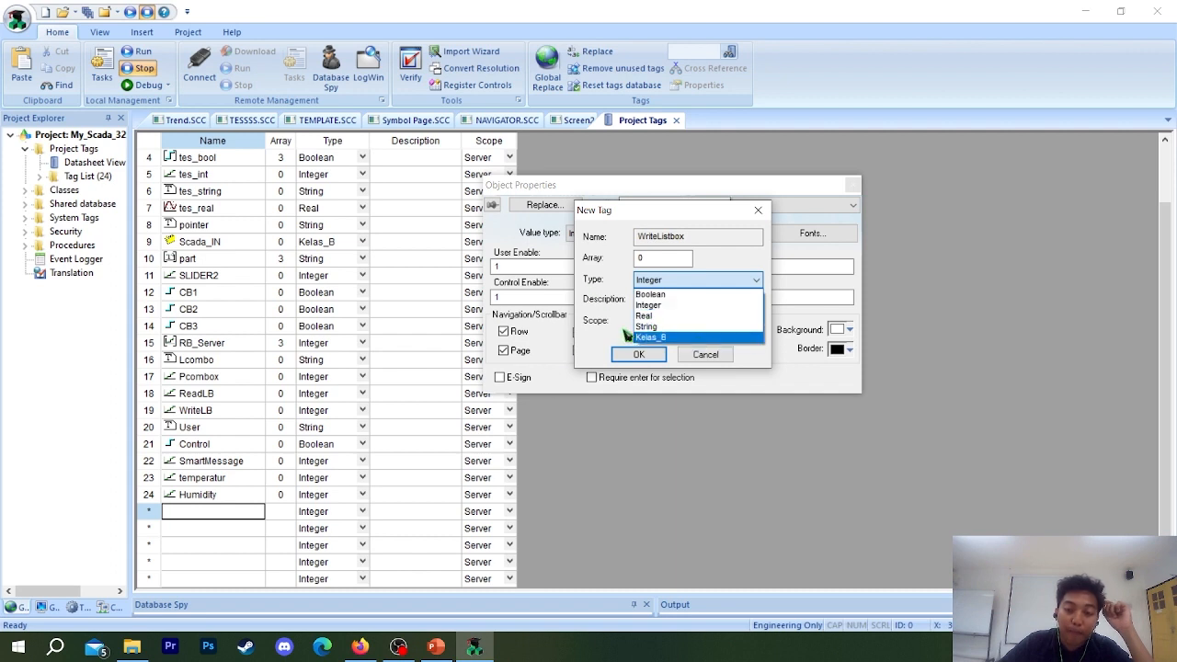
click(667, 307)
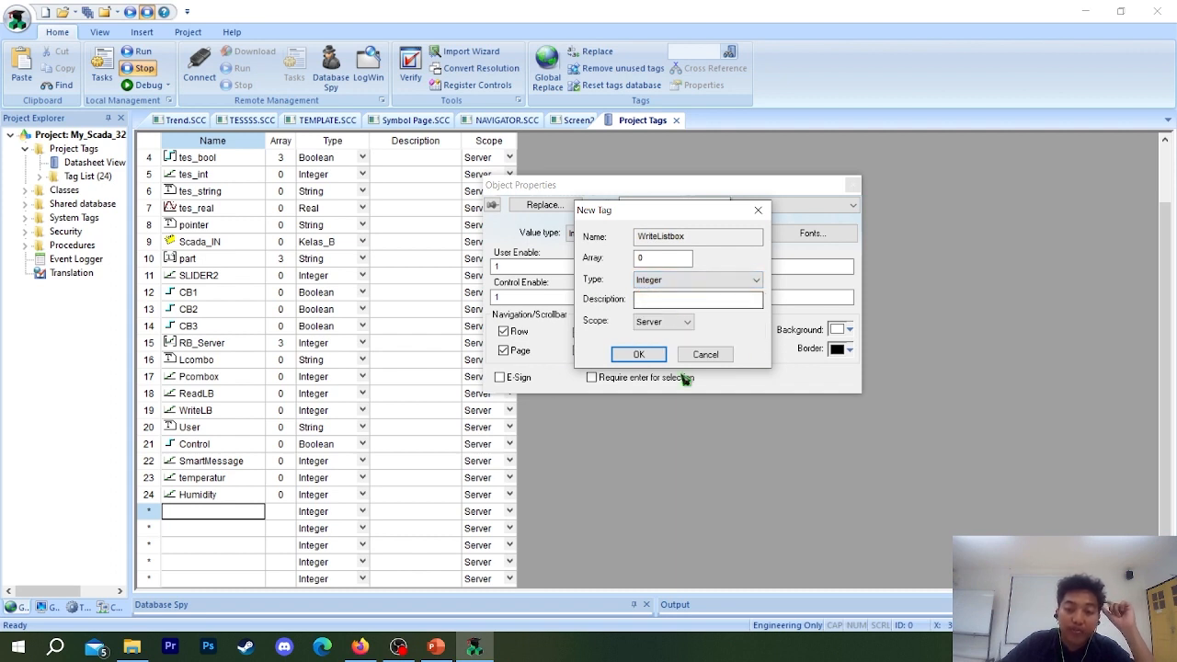
click(632, 357)
Add a project tag named ReadlListbox of type Integer in the row below WriteListbox.
scroll(214, 477, down, 2)
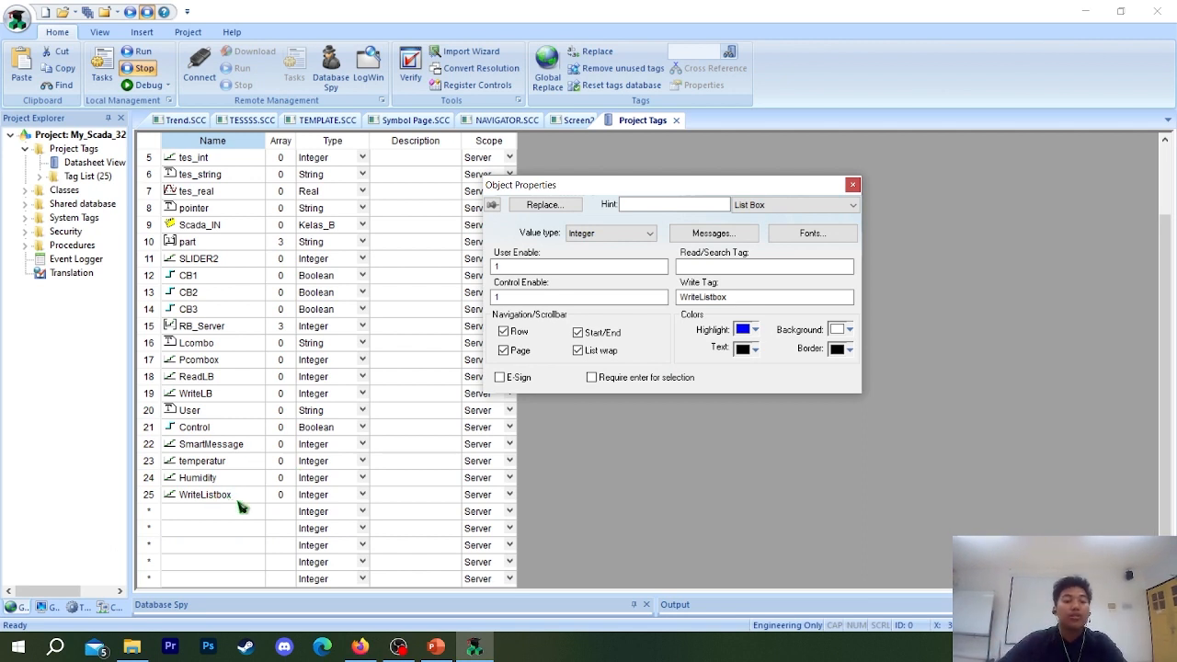
click(237, 501)
click(771, 267)
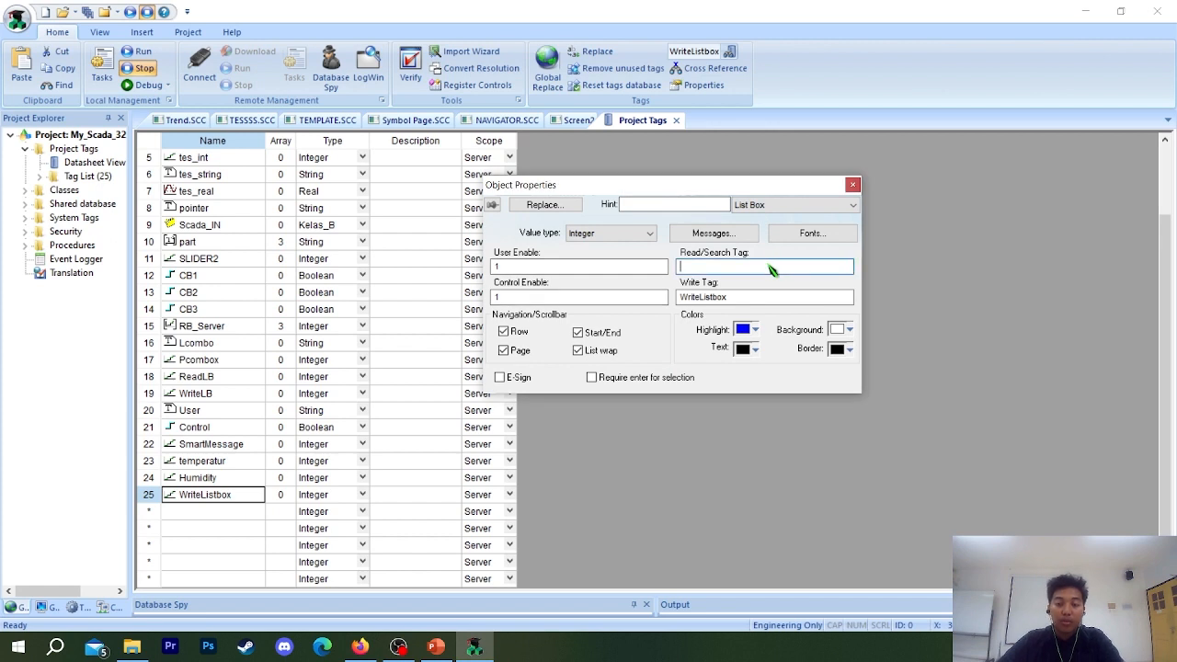
click(215, 513)
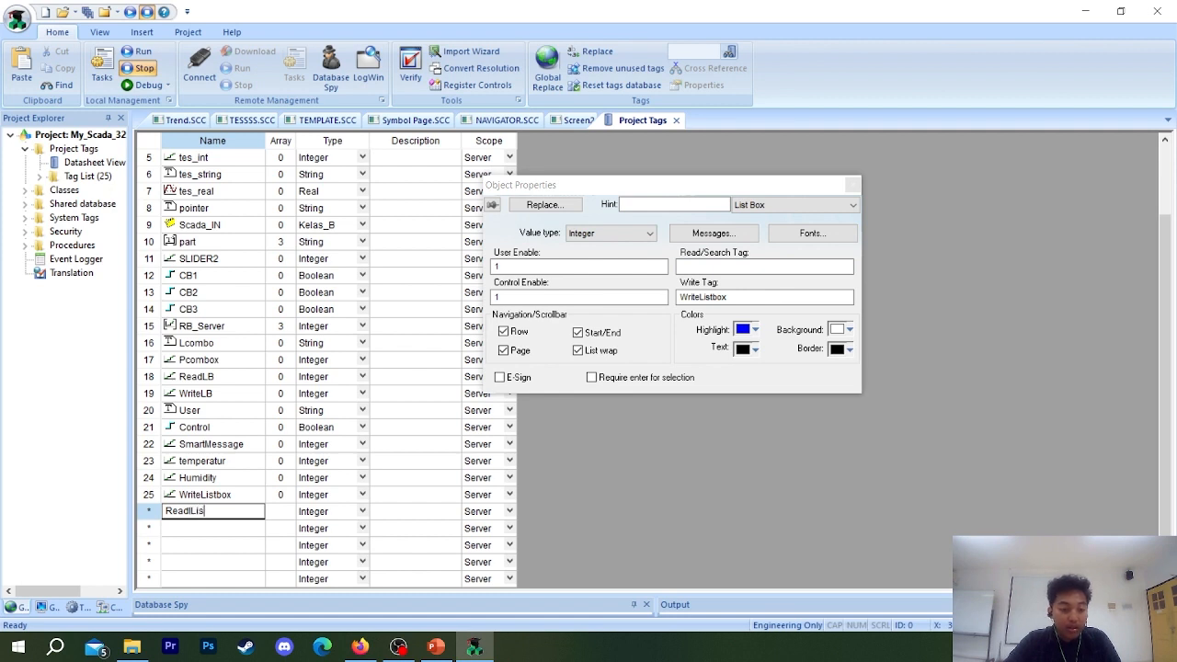
text(ReadlListbox)
key(Return)
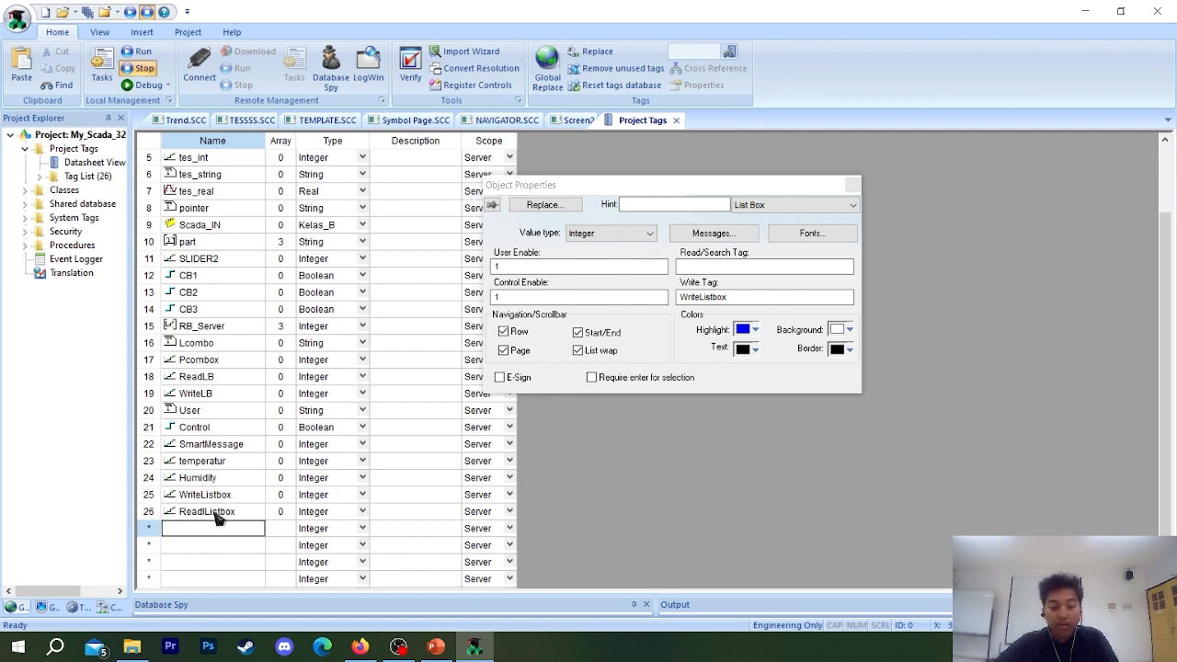
click(357, 513)
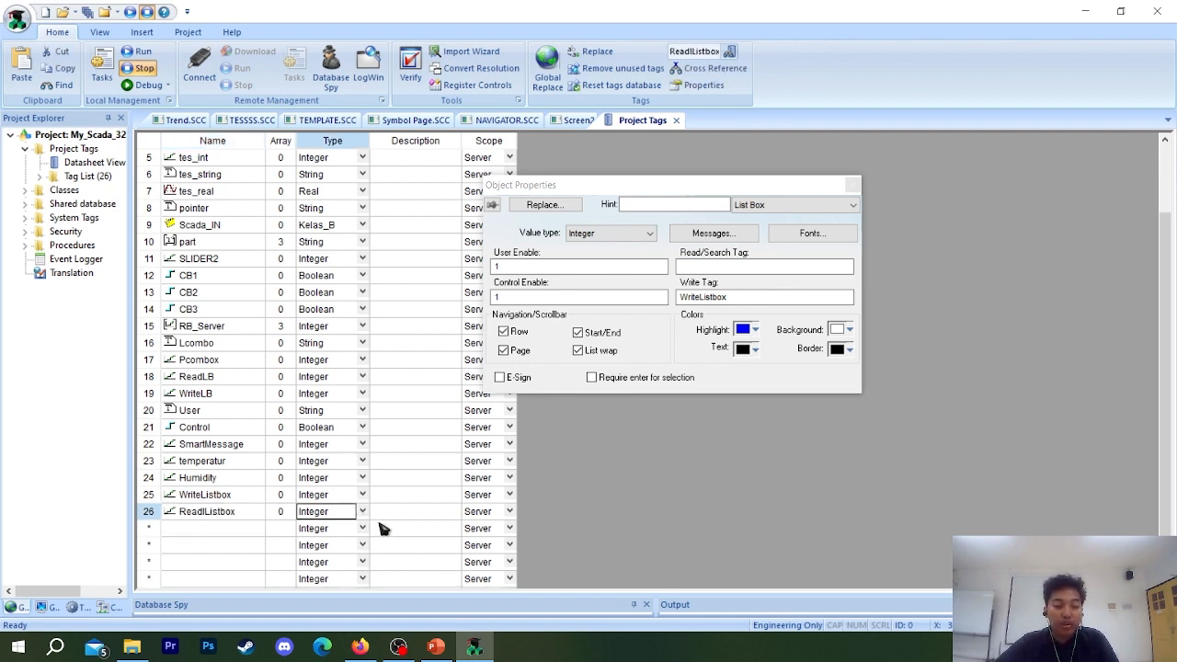
click(362, 512)
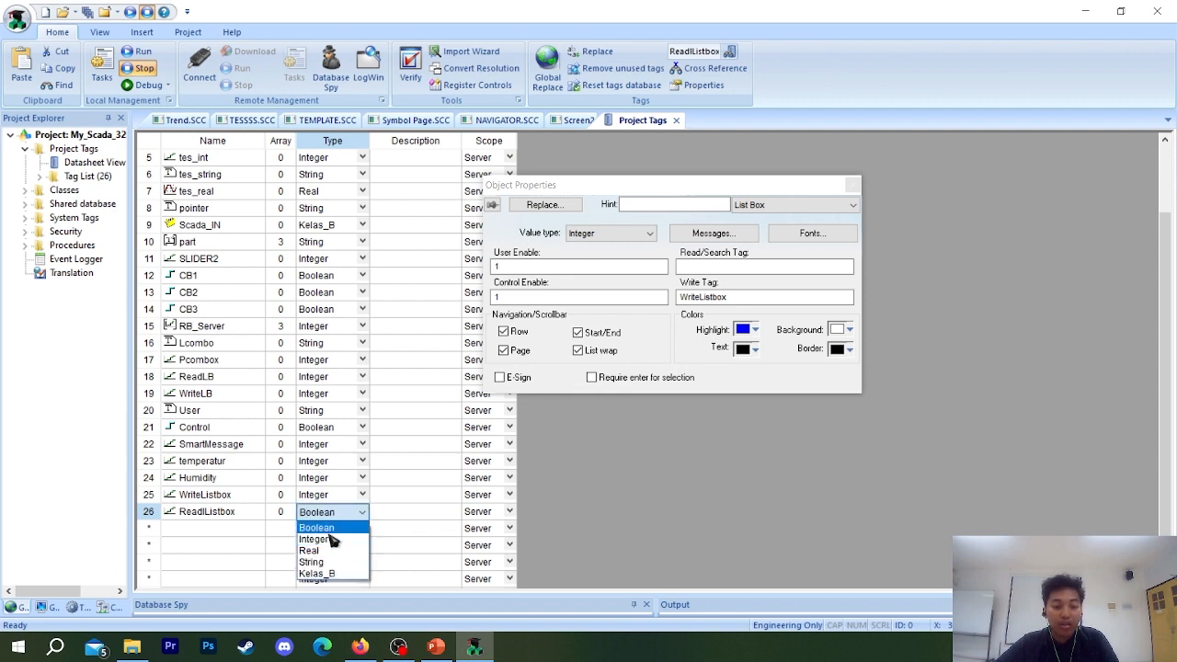
click(329, 539)
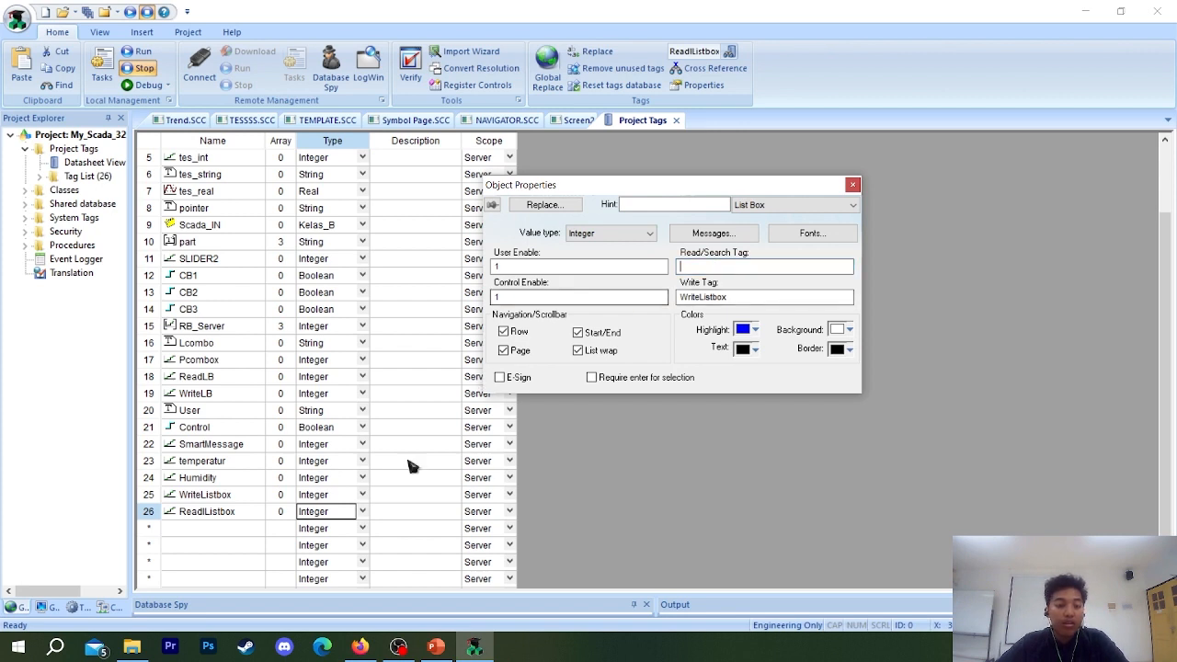
Assign the ReadlListbox tag as the List Box's Read/Search Tag, close its properties and return to Screen2.
click(237, 513)
click(238, 515)
double_click(238, 513)
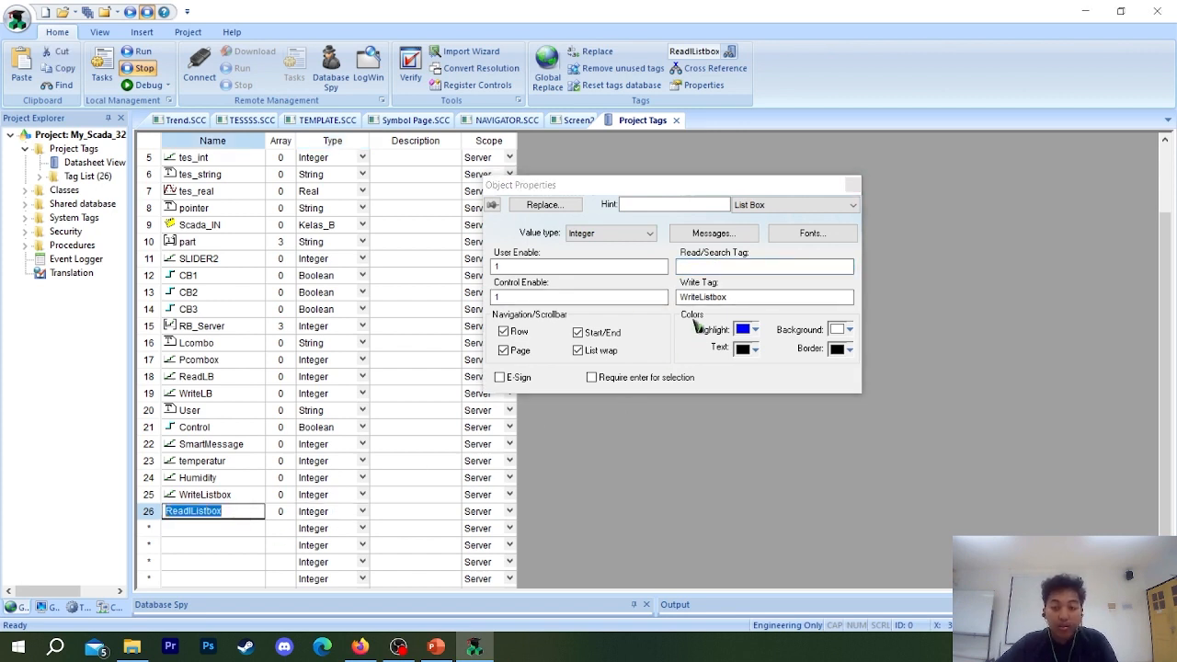
key(BackSpace)
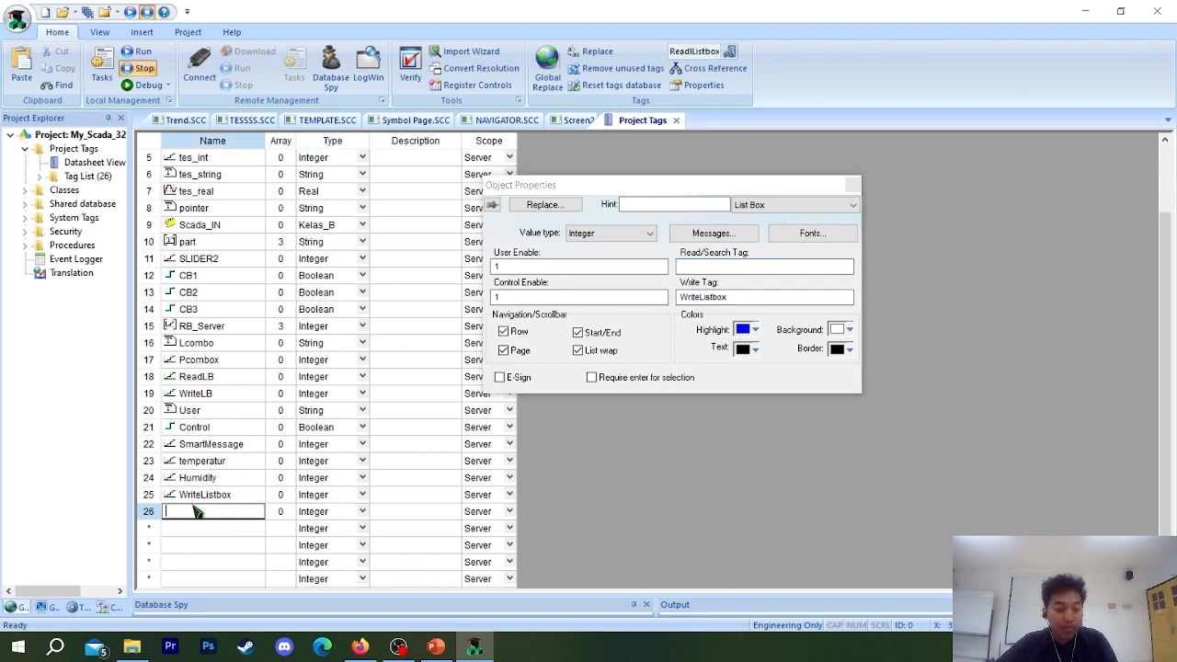
click(593, 268)
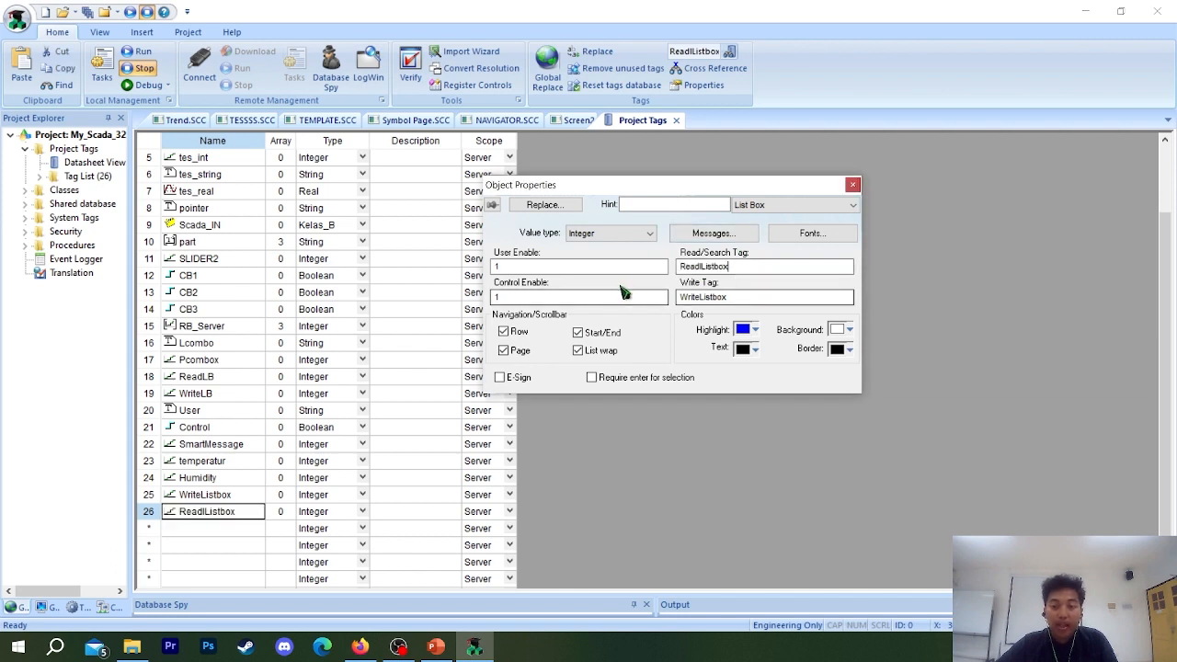
click(828, 268)
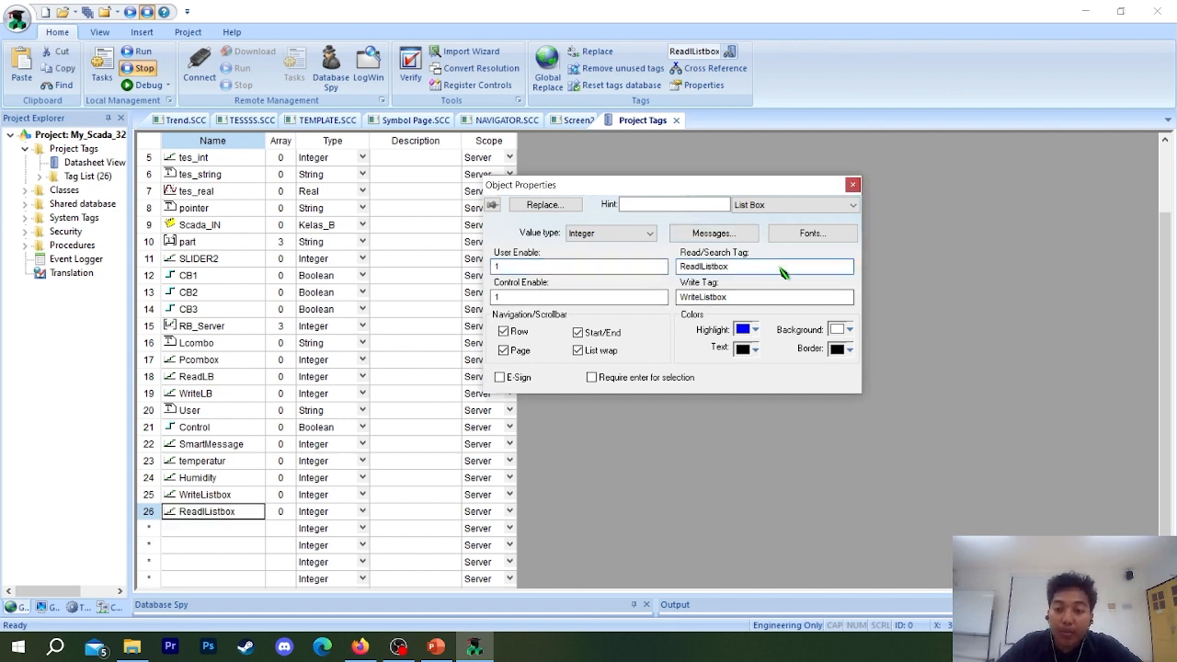
click(852, 185)
click(579, 122)
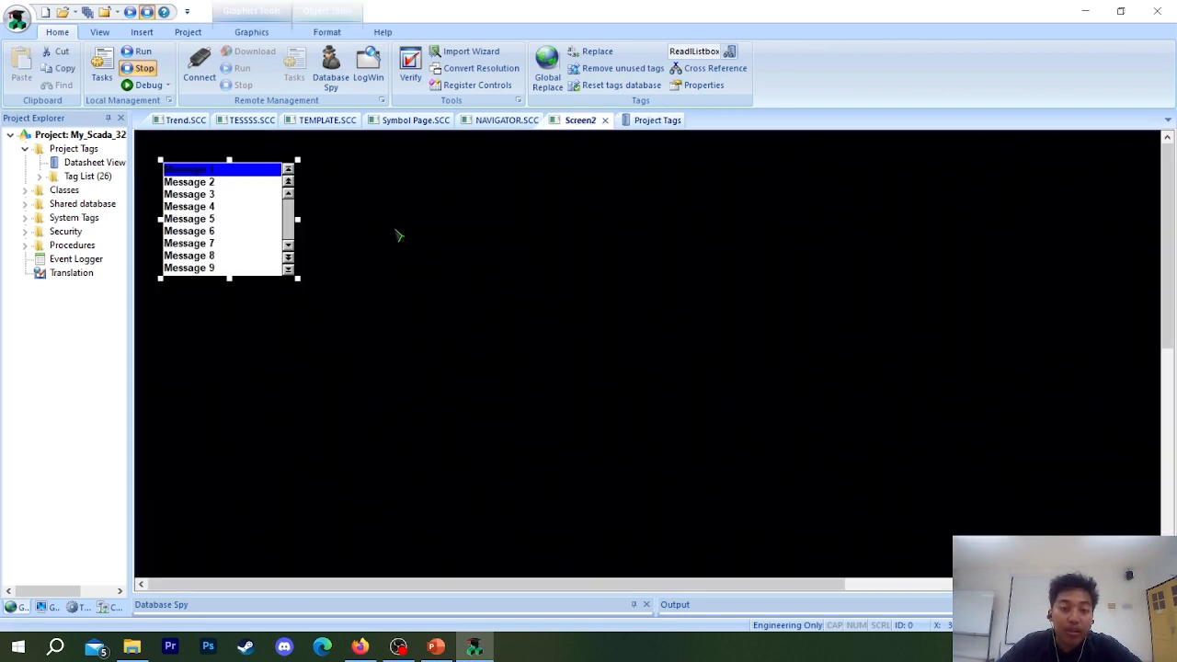
Fill the List Box's messages for states 00 to 04 with Ayam, Bebek, Burung, Kucing and Ikan.
click(227, 236)
double_click(222, 229)
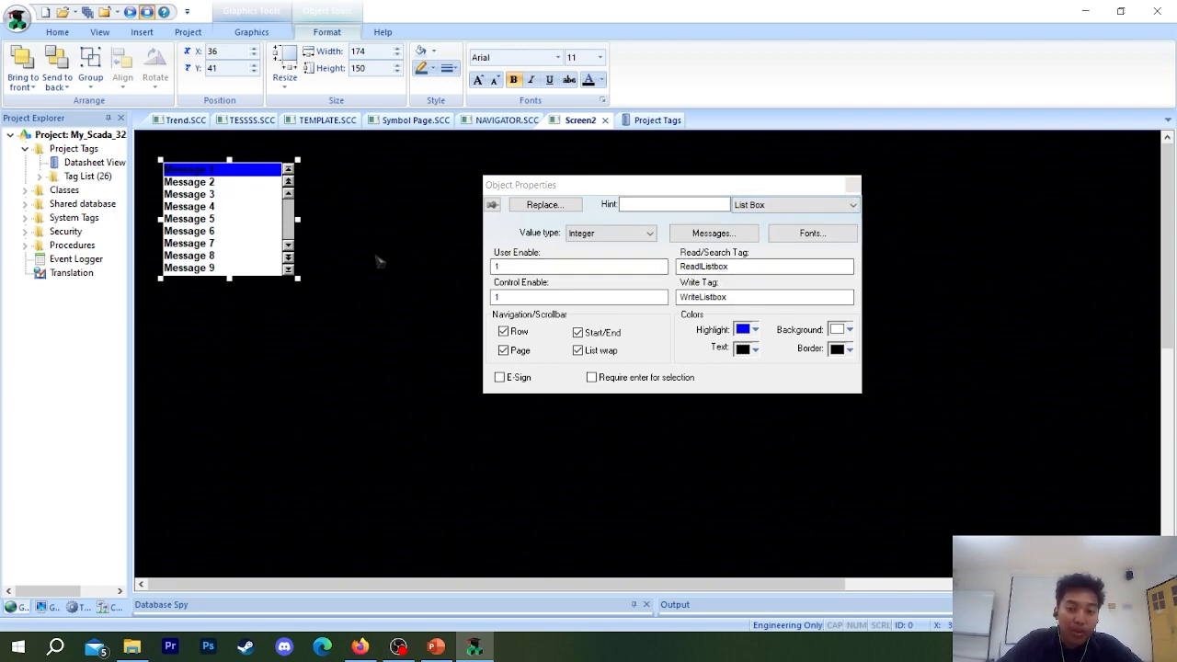
click(713, 234)
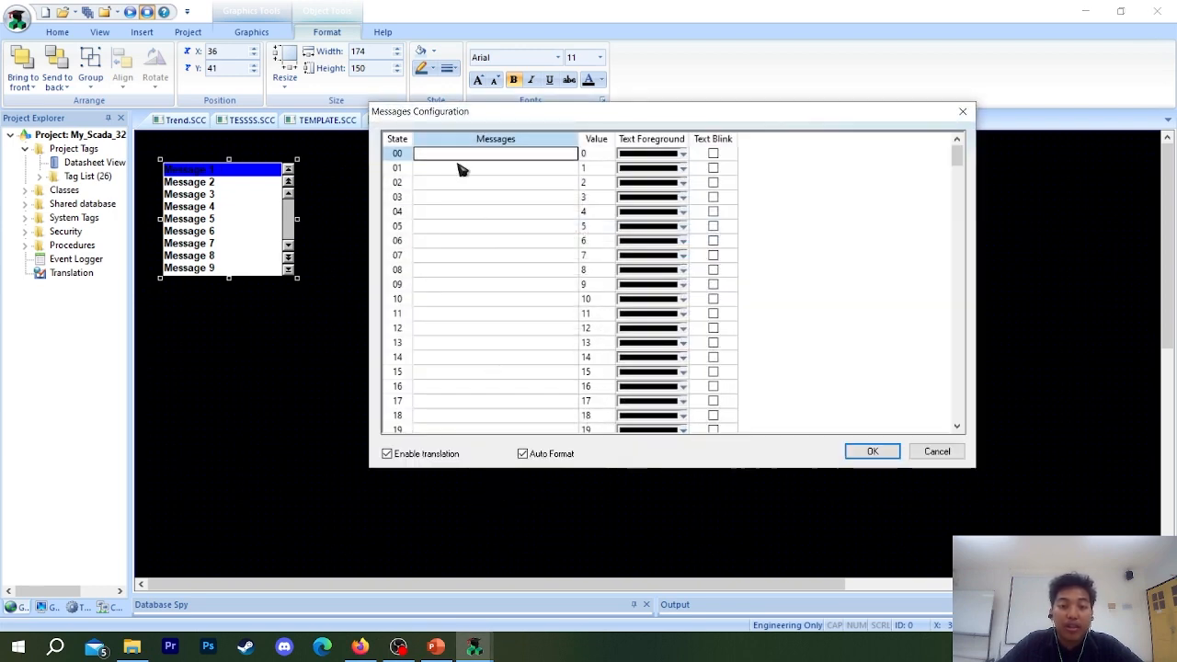
drag(585, 124, 598, 378)
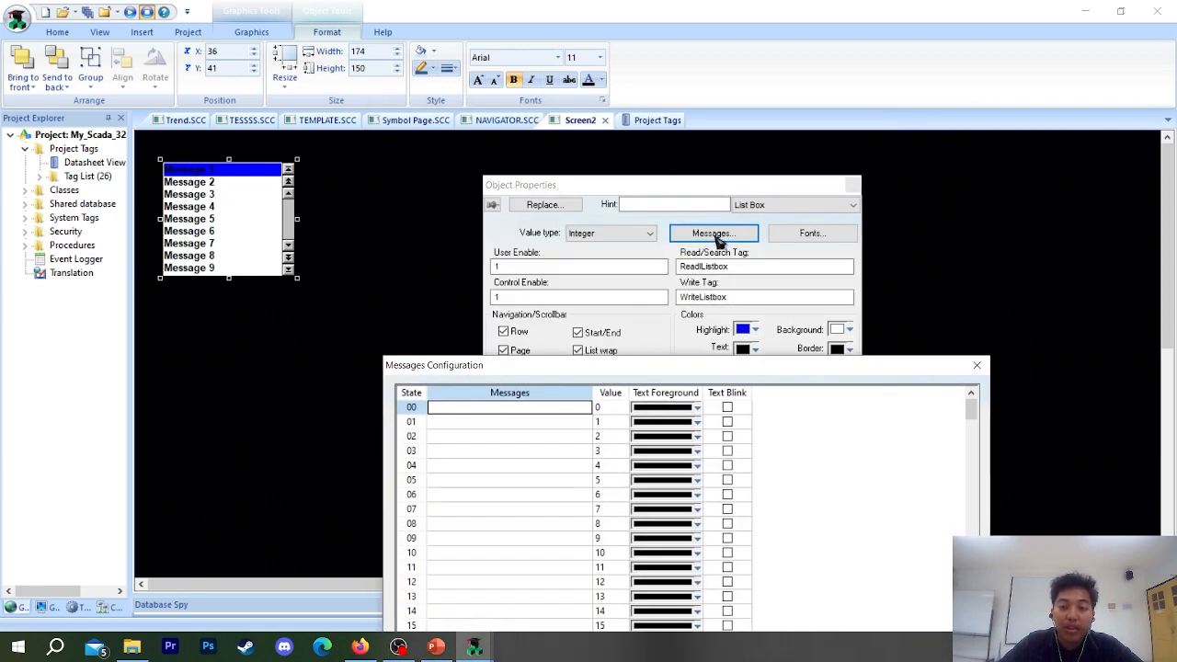
drag(501, 370, 511, 189)
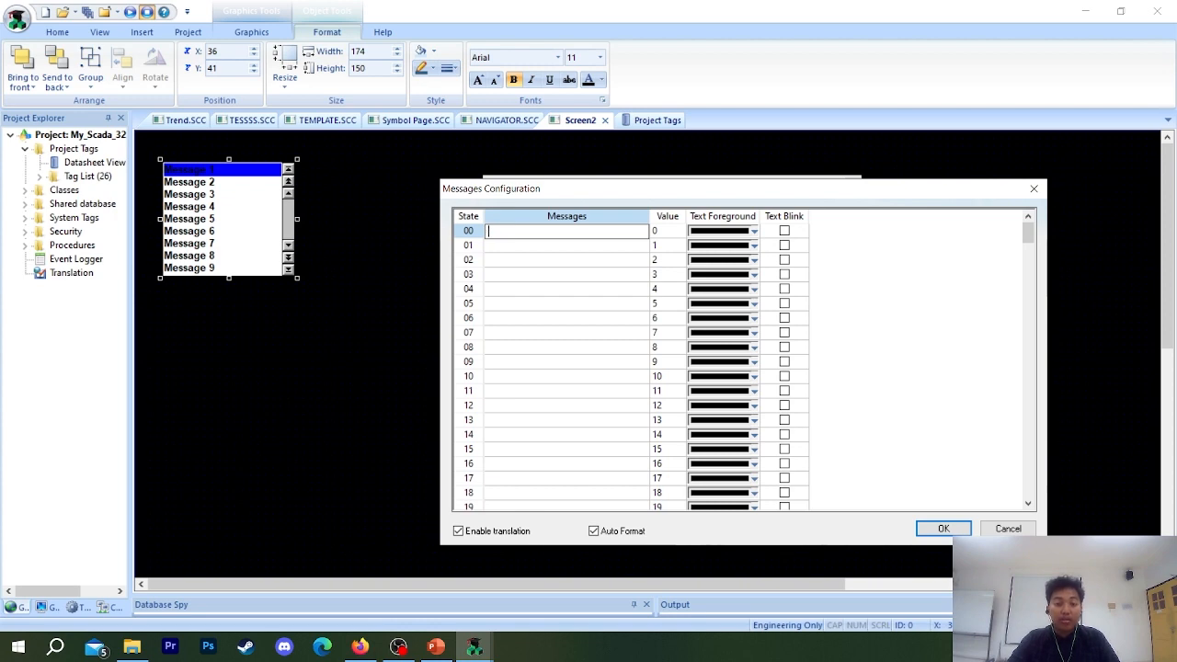
click(517, 247)
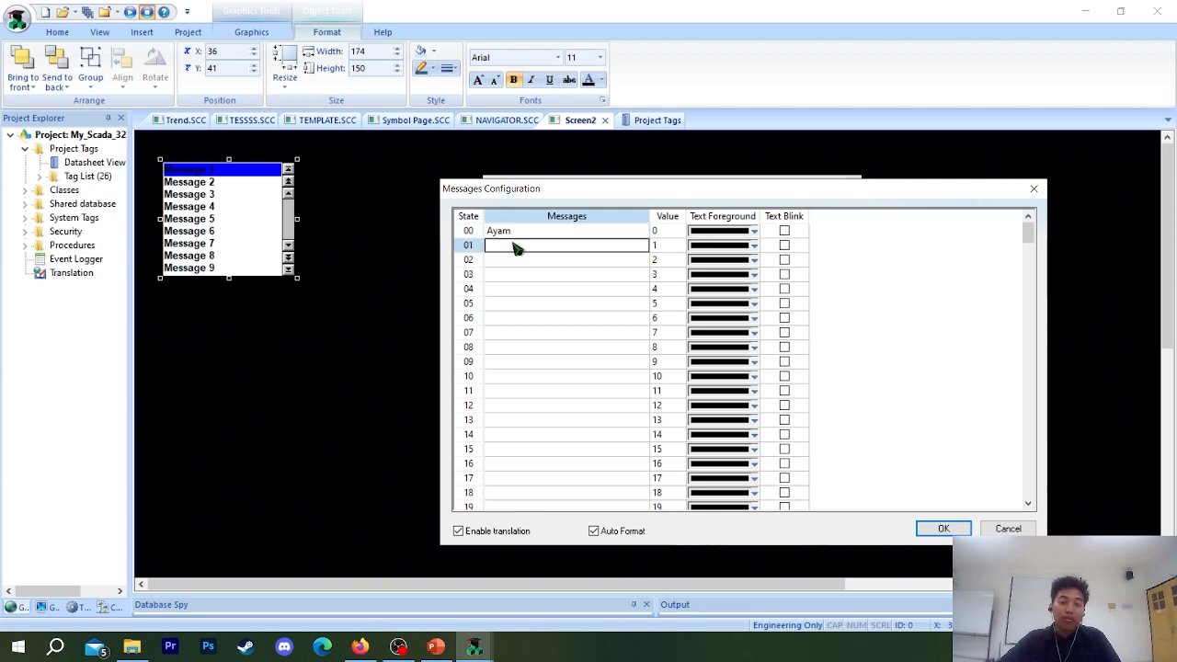
text(Bebek)
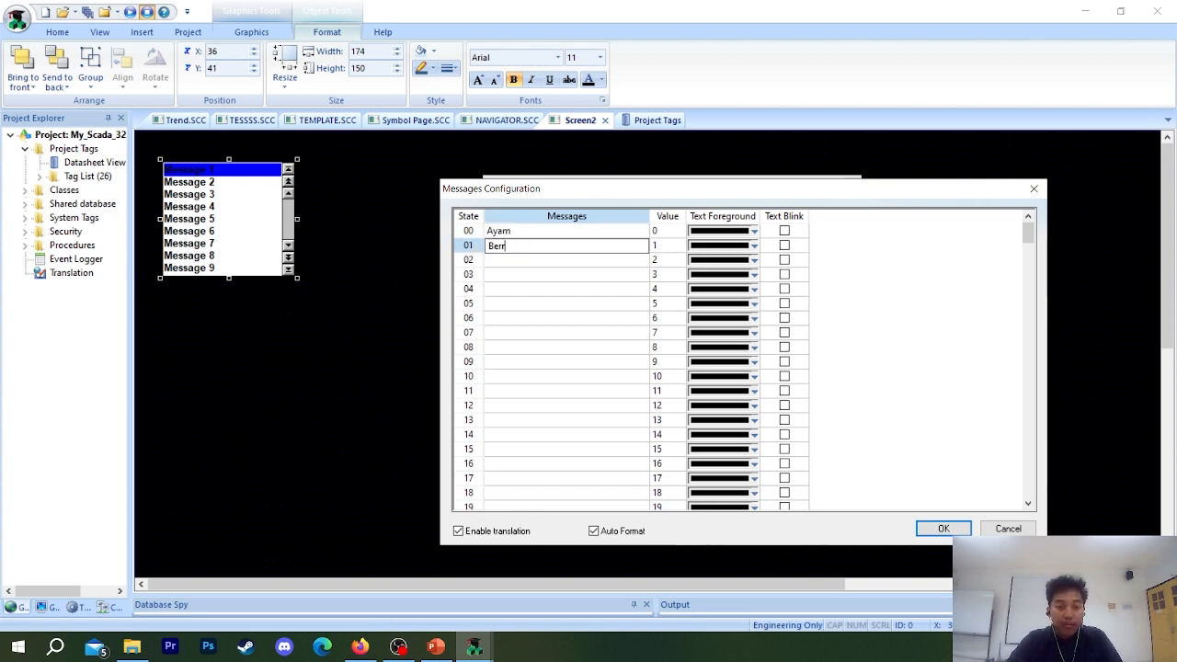
click(530, 264)
text(Burung)
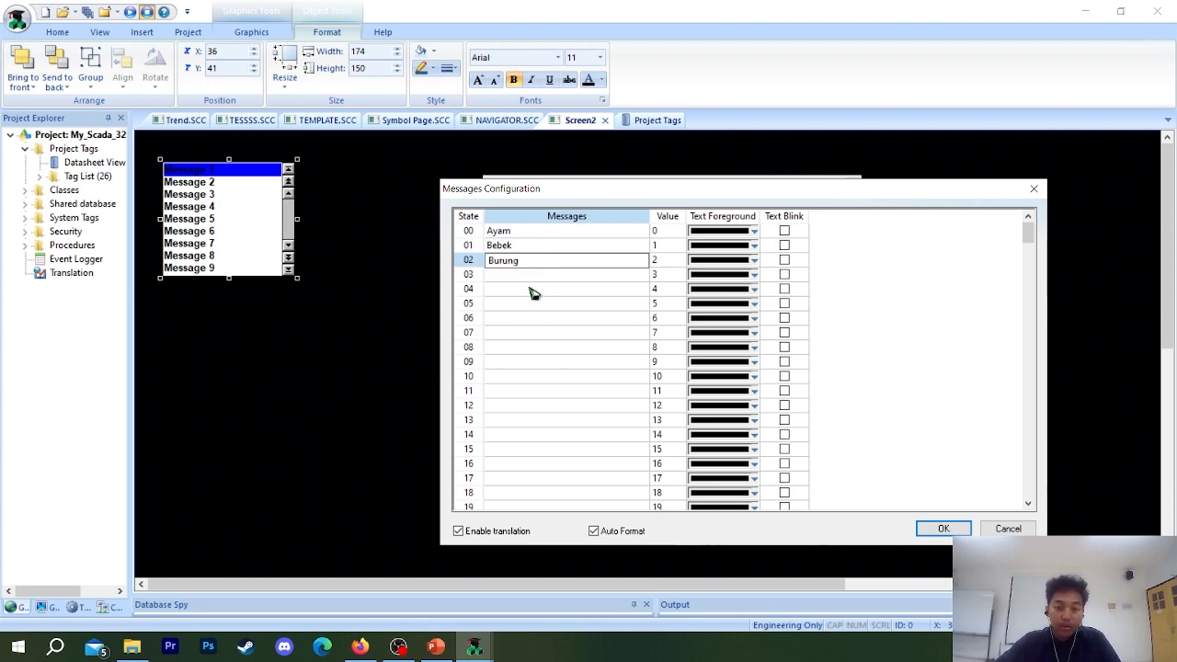
click(530, 276)
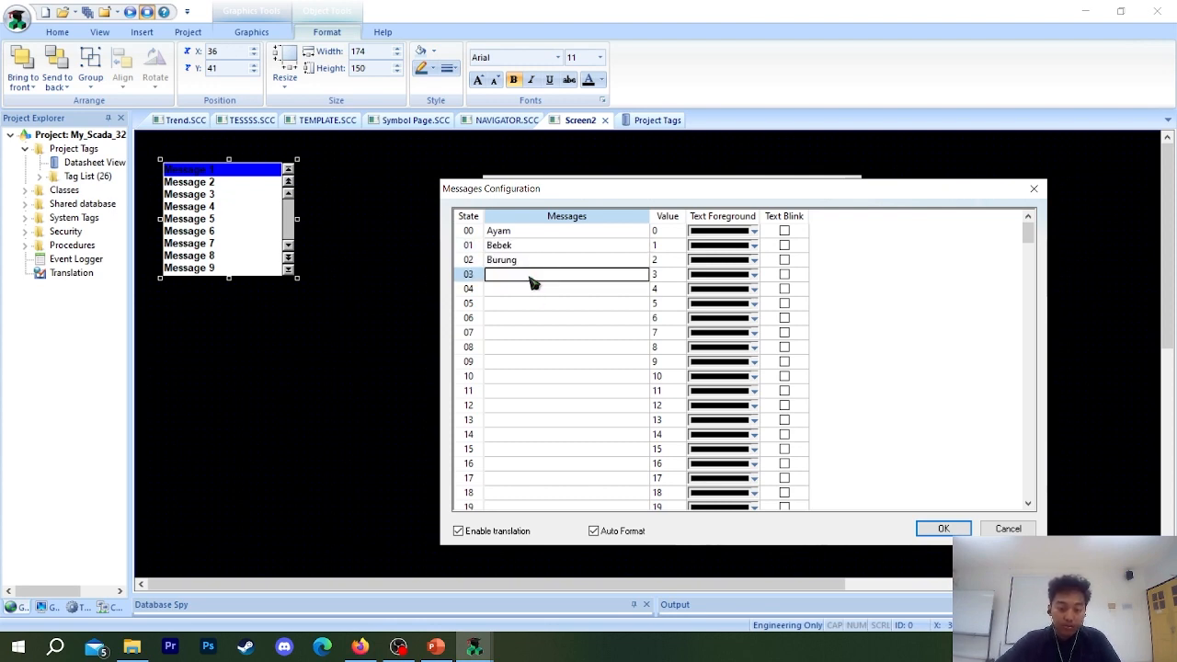
text(Kucing)
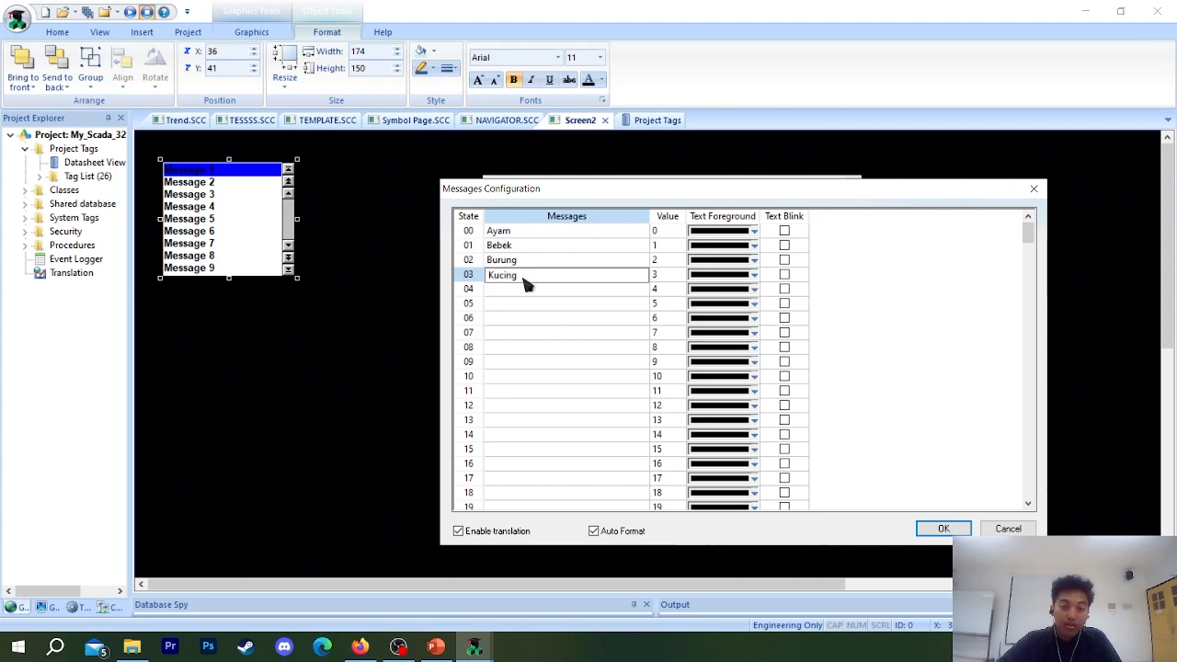
click(516, 290)
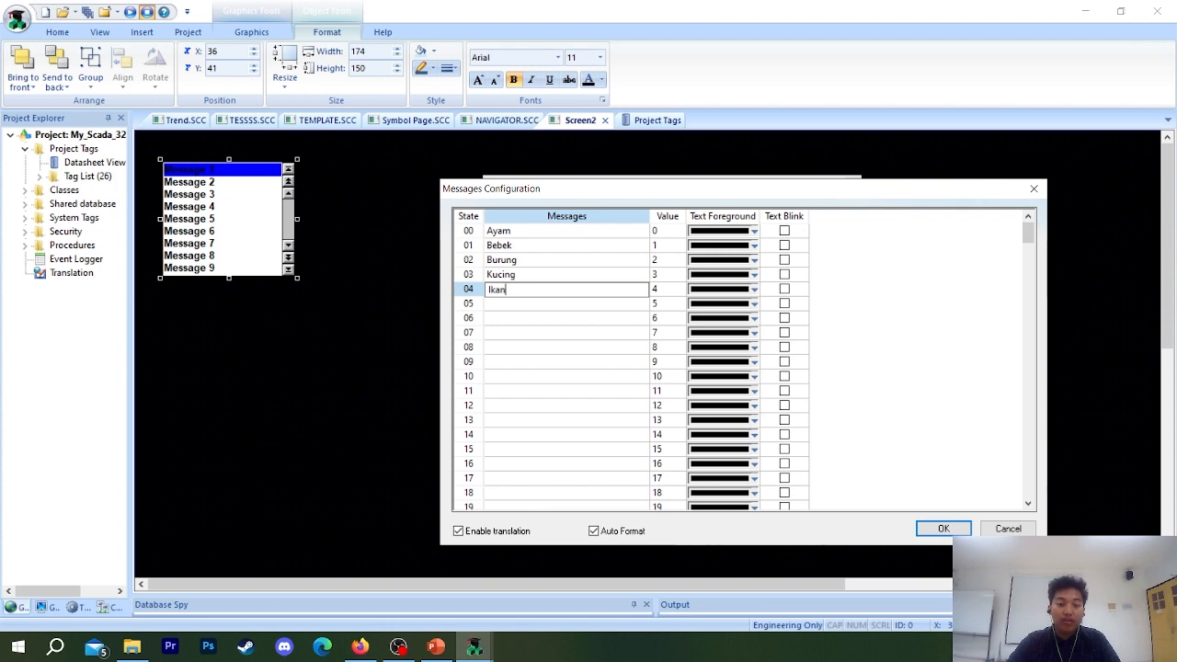
click(941, 528)
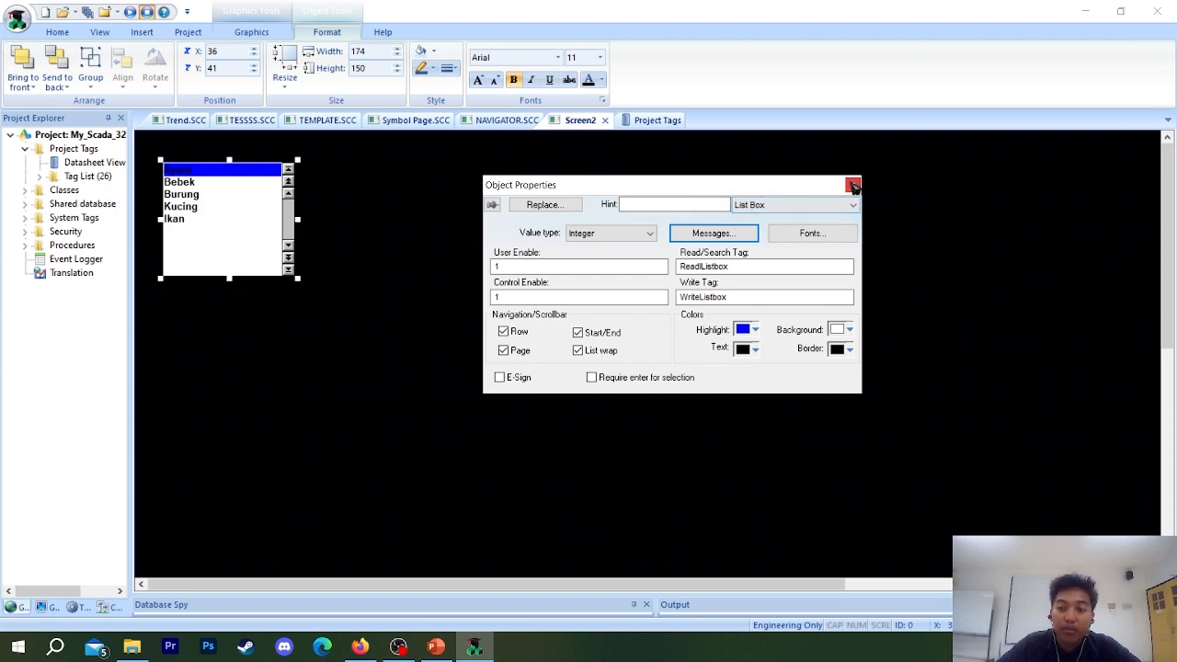
Close the List Box's properties and shorten the box by raising its lower edge to just below the Ikan entry.
drag(823, 193, 647, 198)
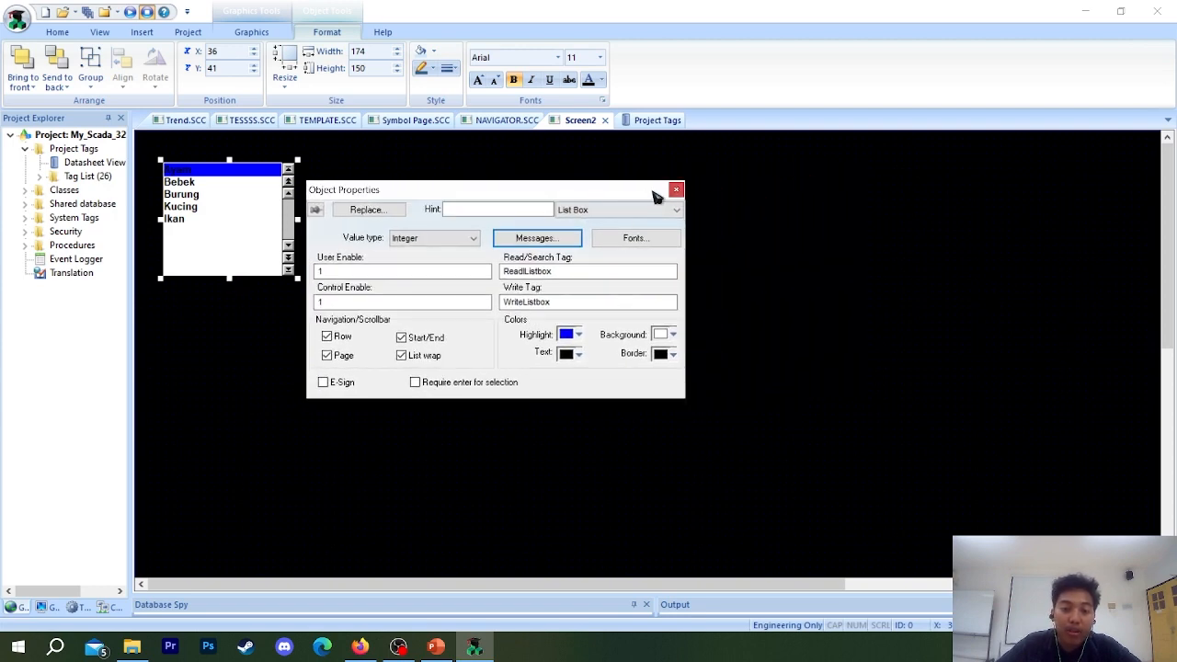
click(677, 191)
drag(227, 283, 236, 233)
key(Escape)
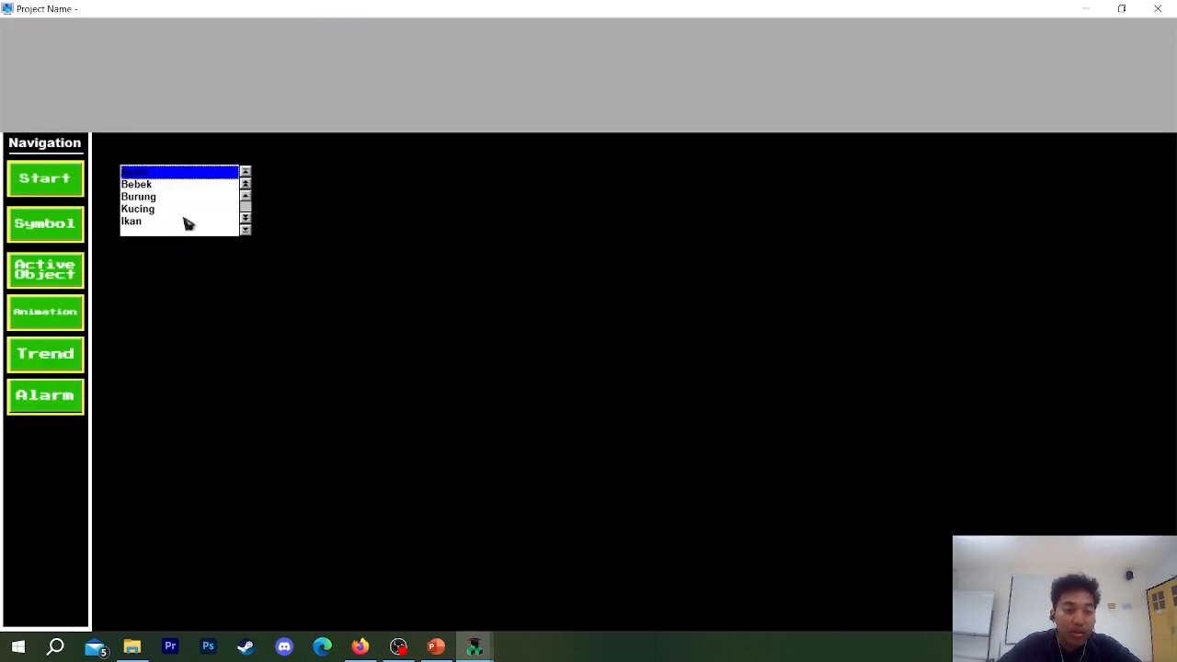
Test the List Box in the running project by selecting its different messages, then close the runtime window.
click(139, 187)
click(137, 199)
click(136, 210)
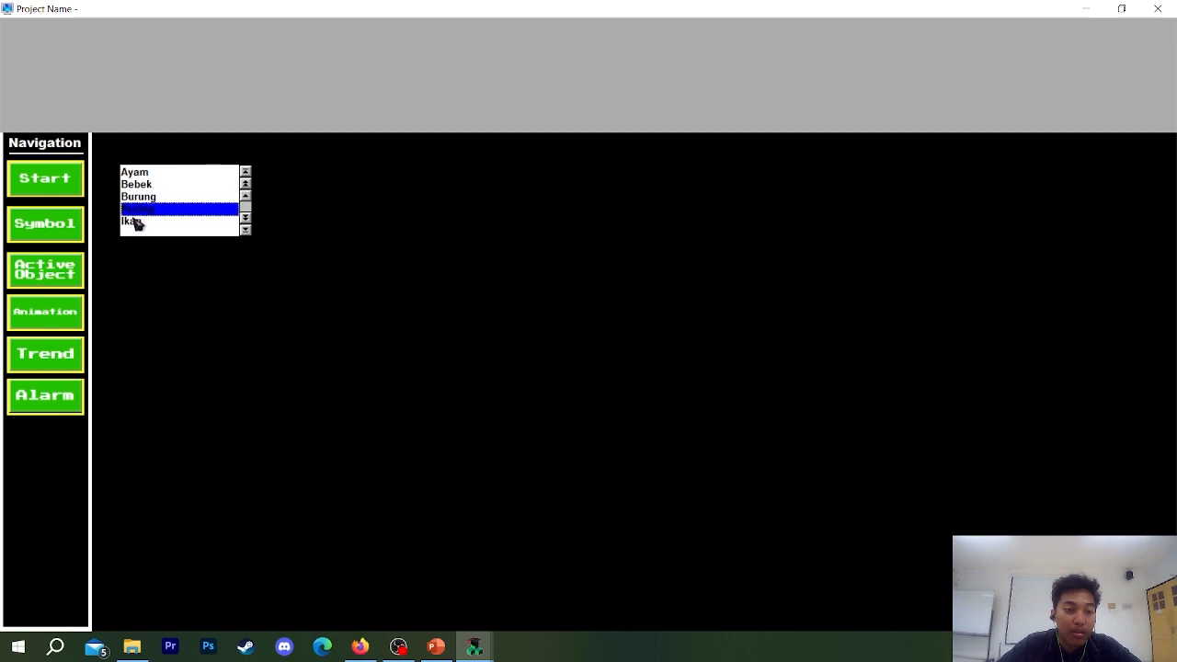
click(135, 185)
click(136, 173)
click(136, 197)
click(137, 187)
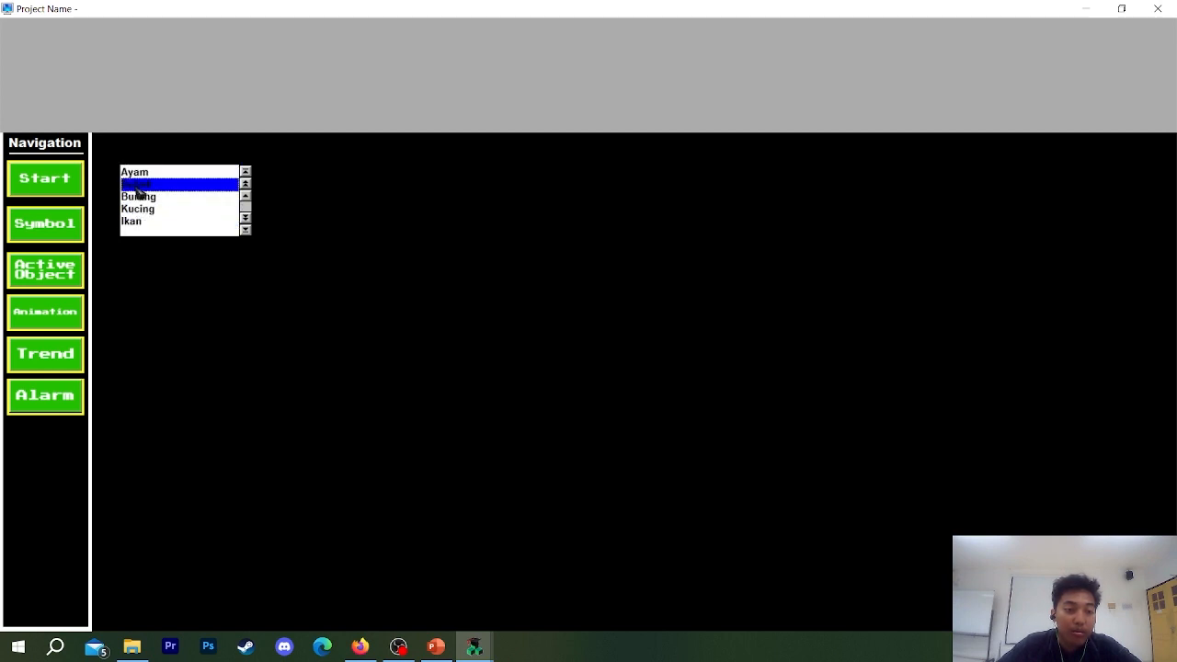
click(137, 209)
click(136, 223)
click(138, 187)
click(139, 172)
click(138, 198)
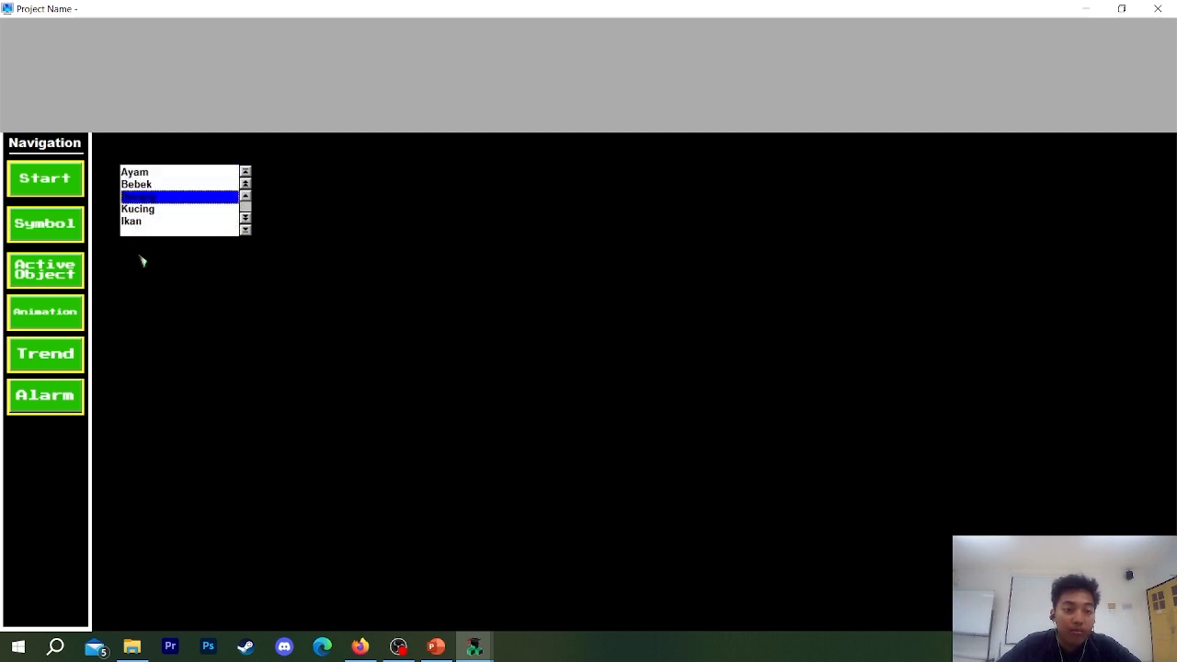
click(1158, 8)
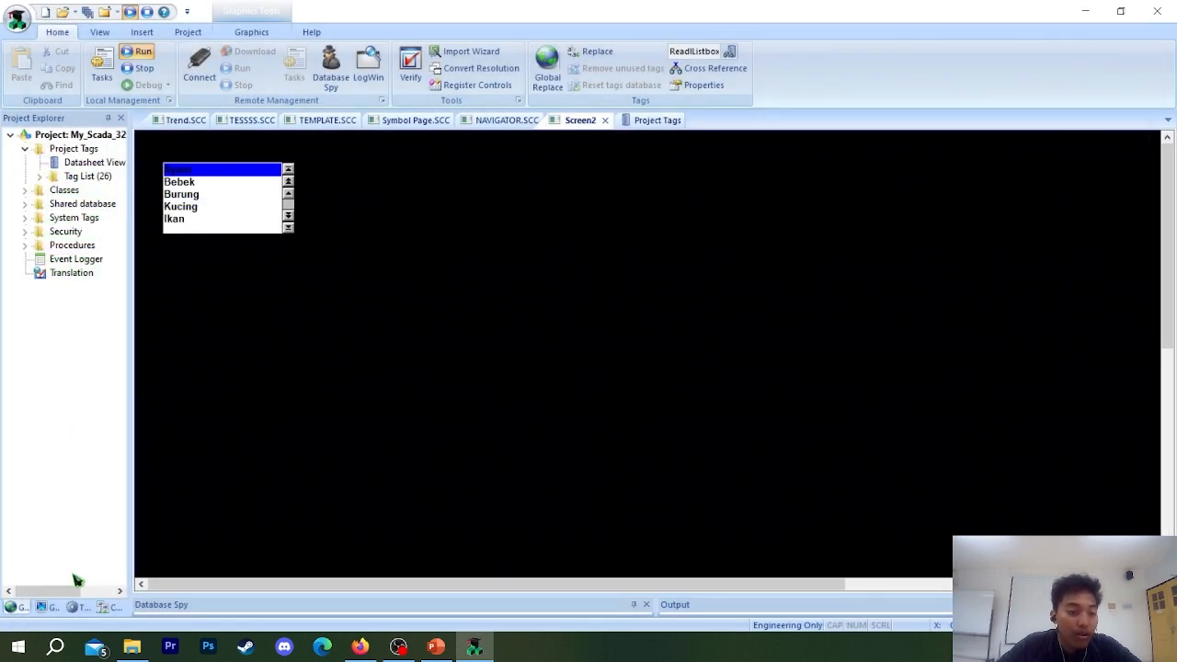
Open the HEADER 1 screen from the project's screens and examine its layout.
click(50, 607)
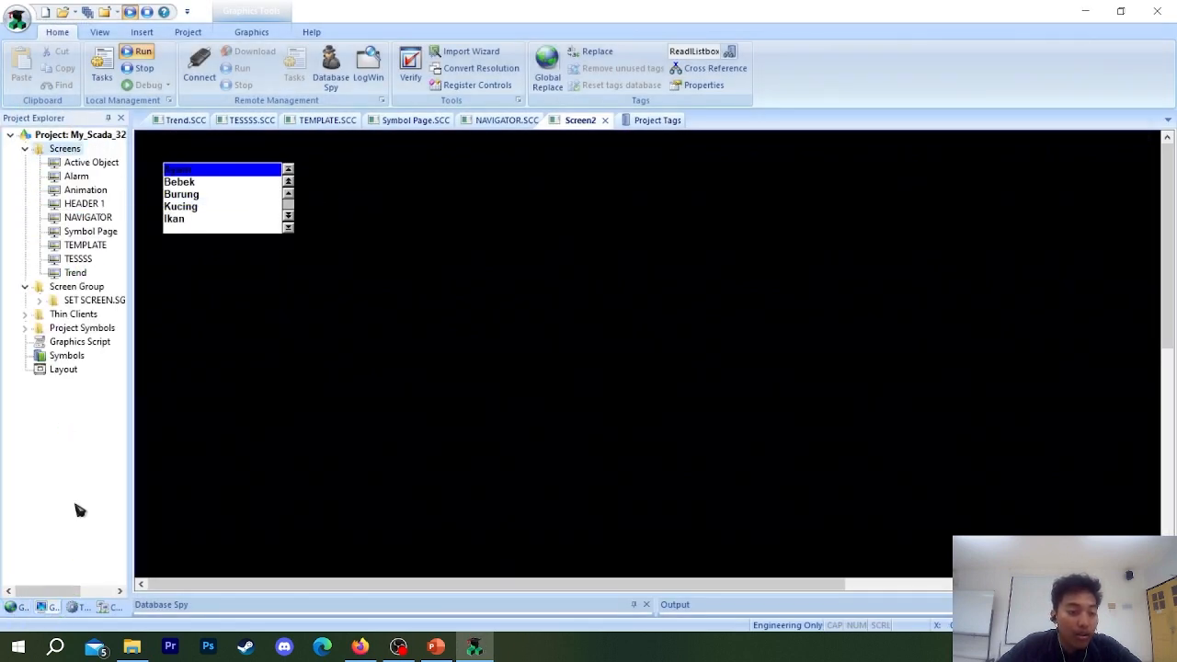
double_click(85, 204)
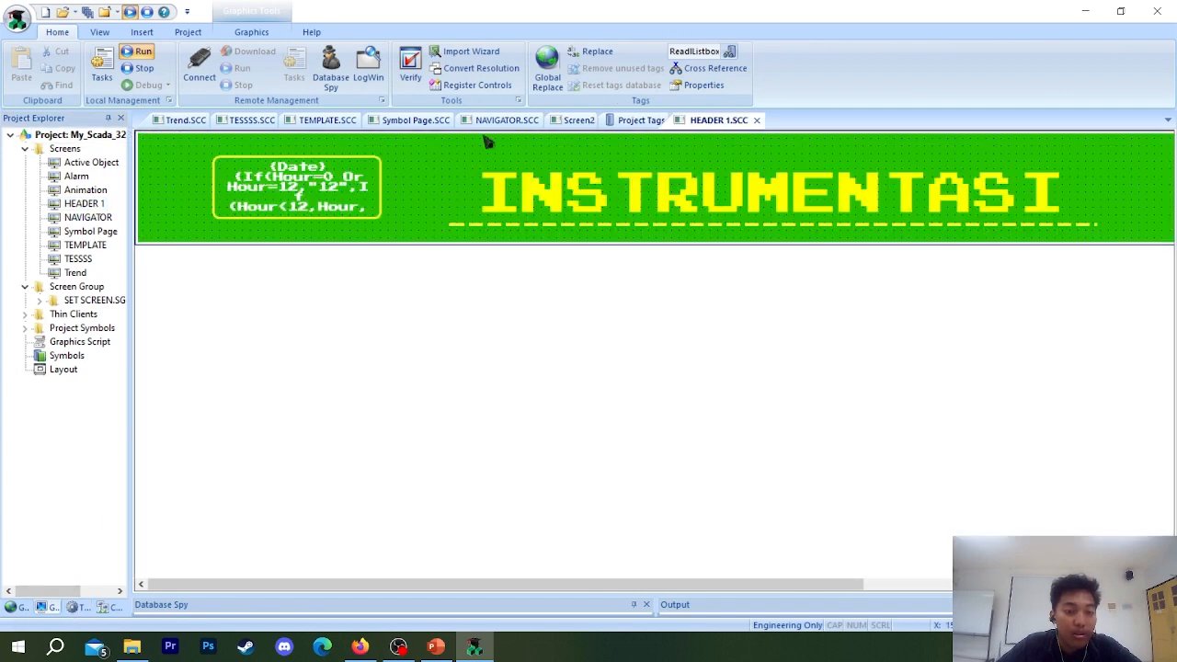
click(650, 119)
click(719, 119)
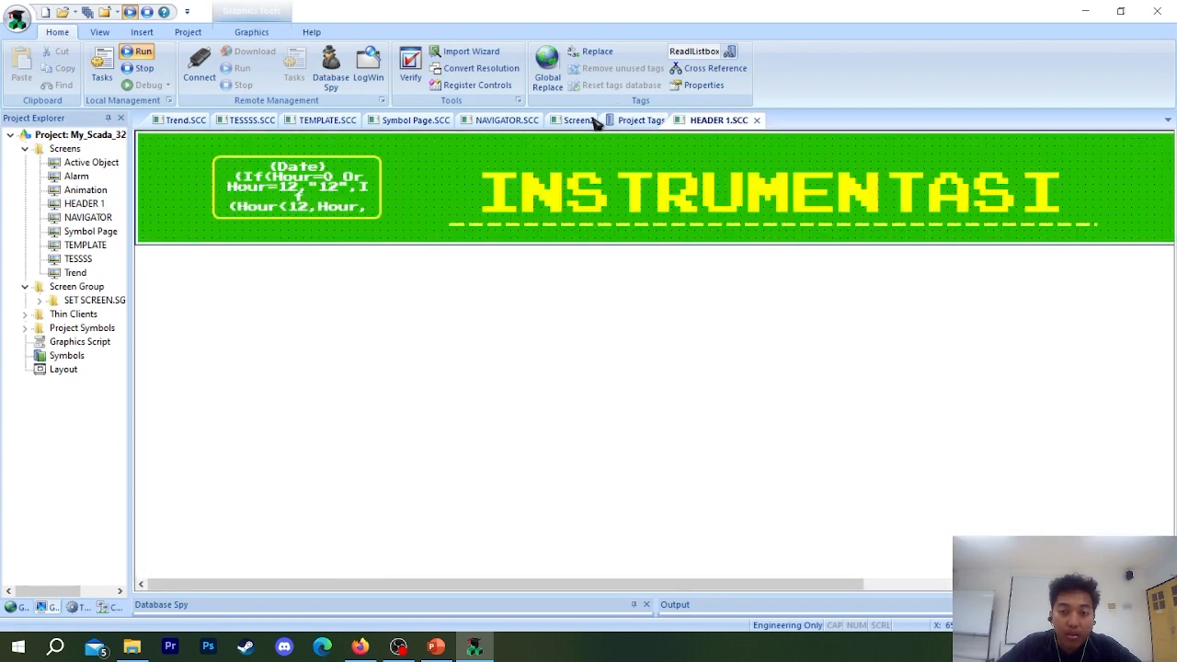
Move the List Box on Screen2 slightly up and to the left, closer to the screen's corner.
click(578, 119)
click(182, 200)
drag(182, 200, 170, 188)
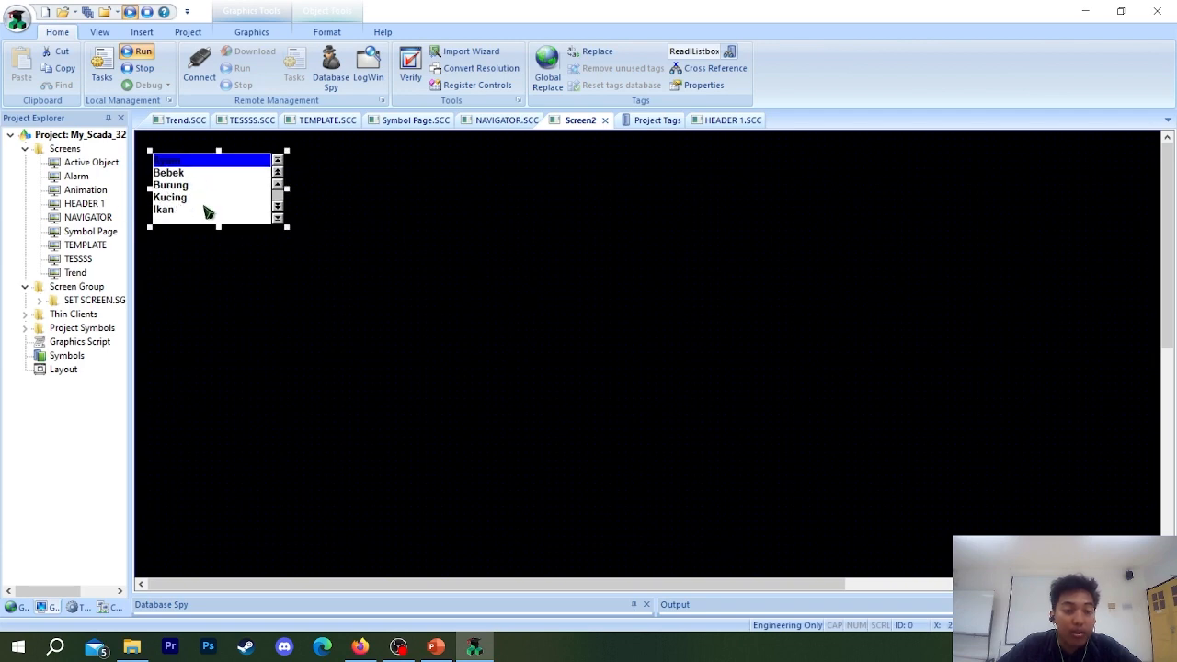
Add a text object reading "Read :" just below the List Box.
click(251, 32)
click(511, 51)
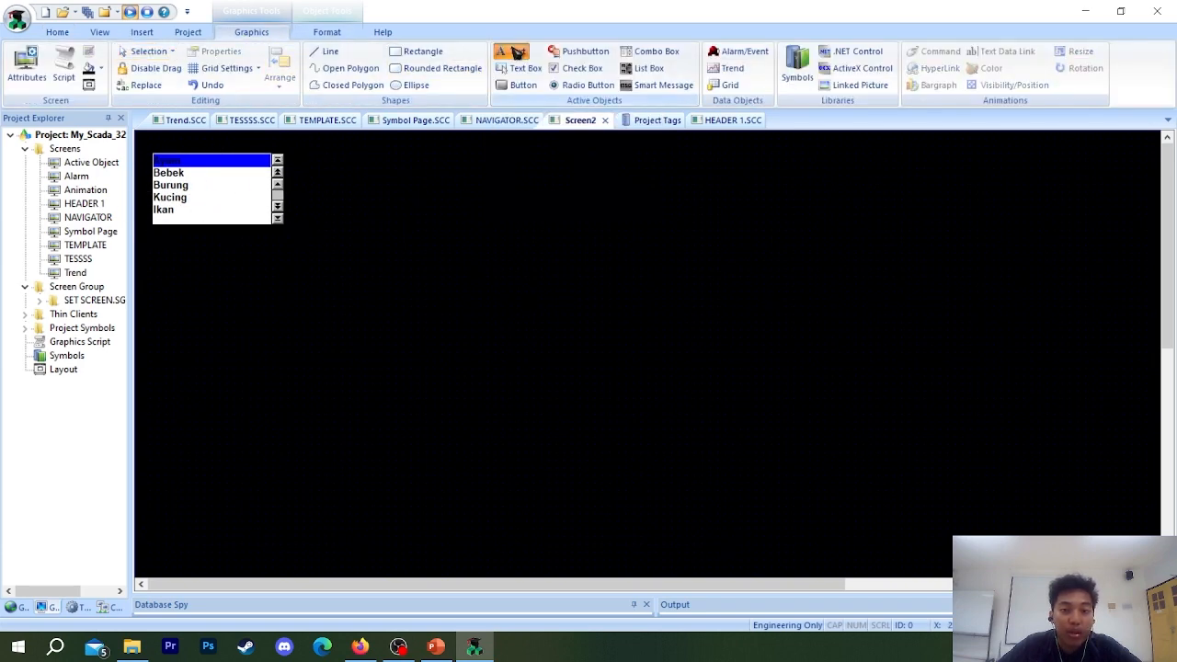
click(164, 242)
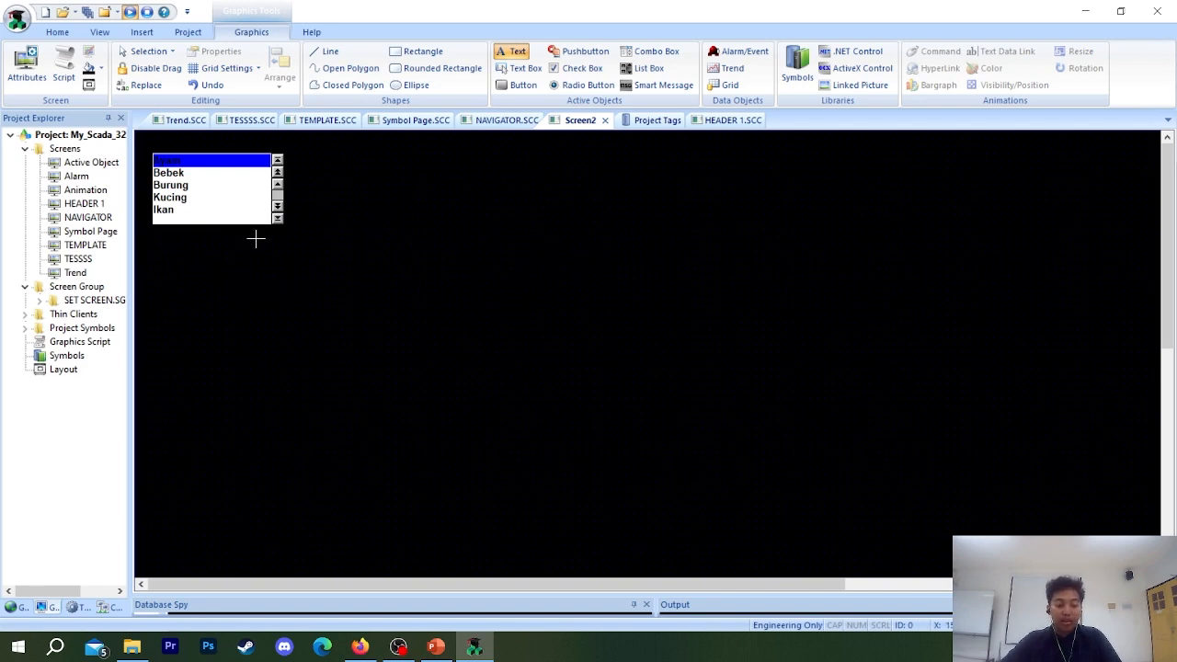
text(Read :)
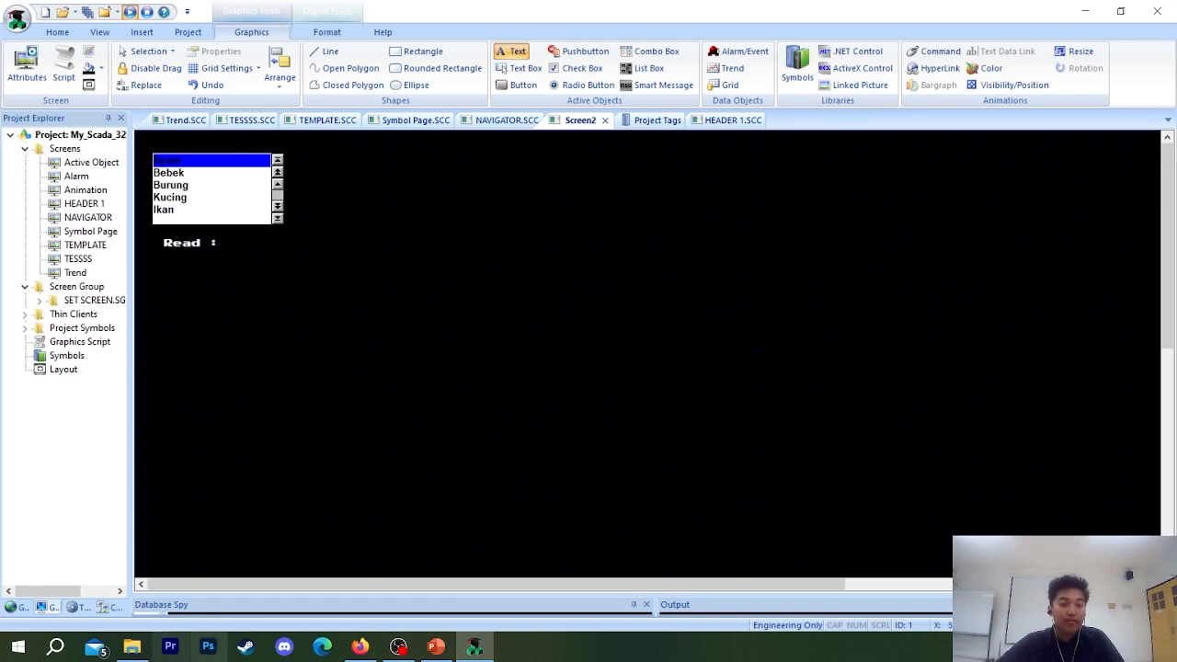
key(Escape)
Open the Read text's properties and move the text to X 24, Y 139, beneath the List Box.
click(189, 241)
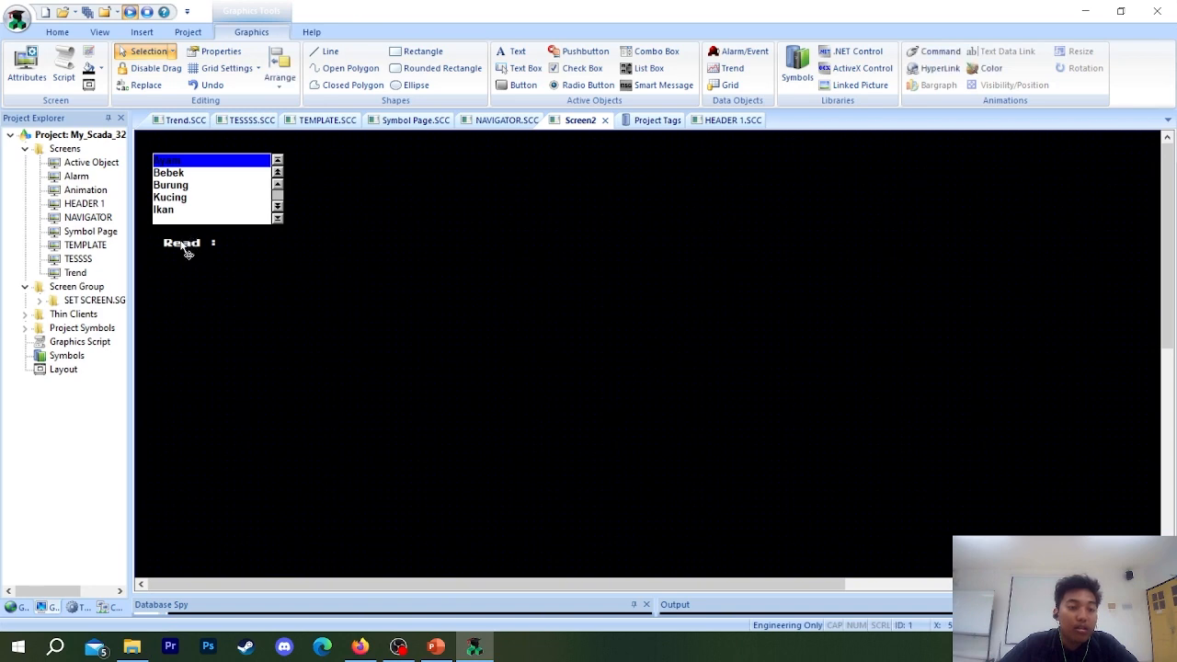
double_click(185, 247)
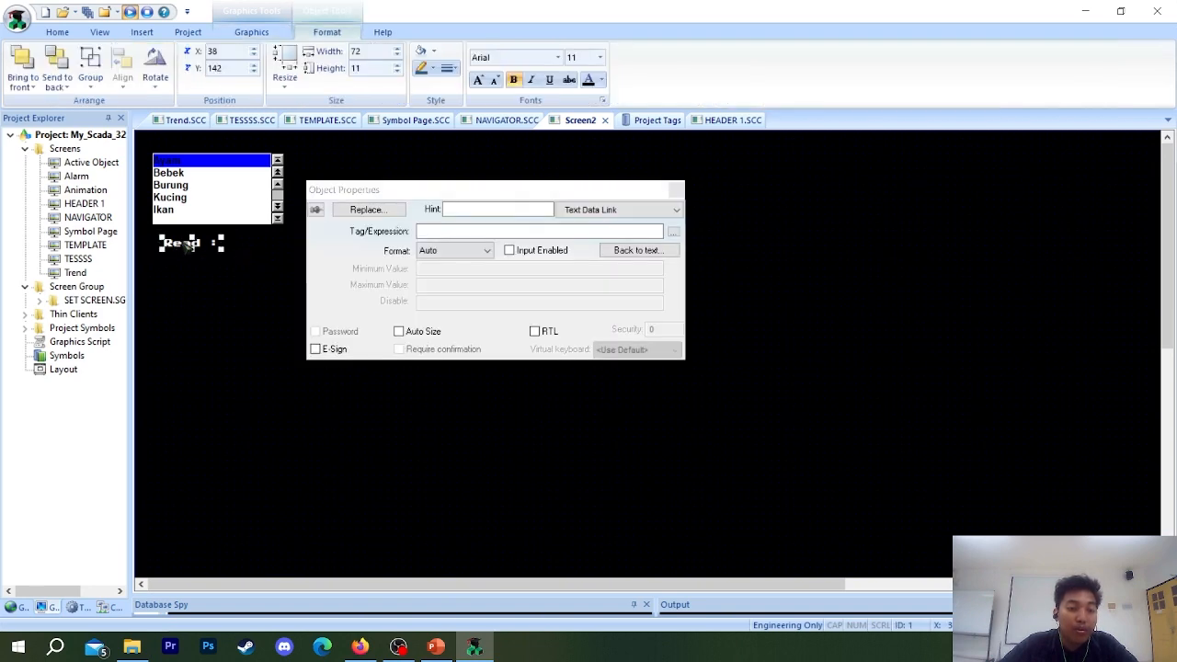
drag(188, 247, 176, 244)
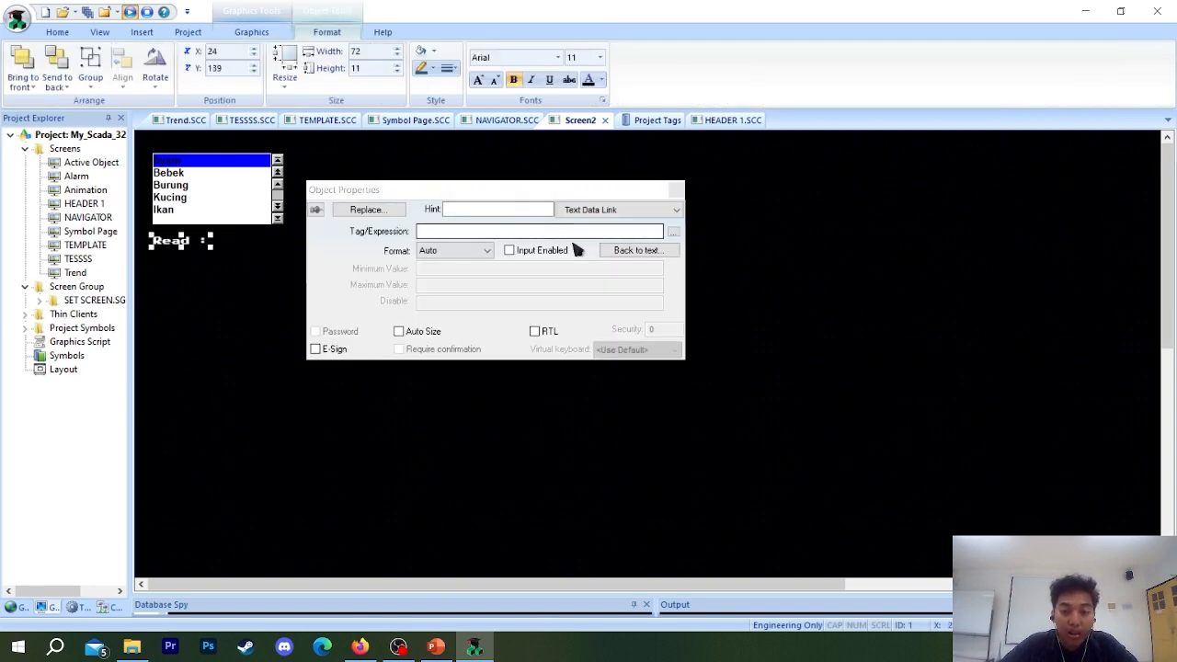
Enable input for the Read text's Text Data Link and set its tag expression to ReadListbox.
click(540, 253)
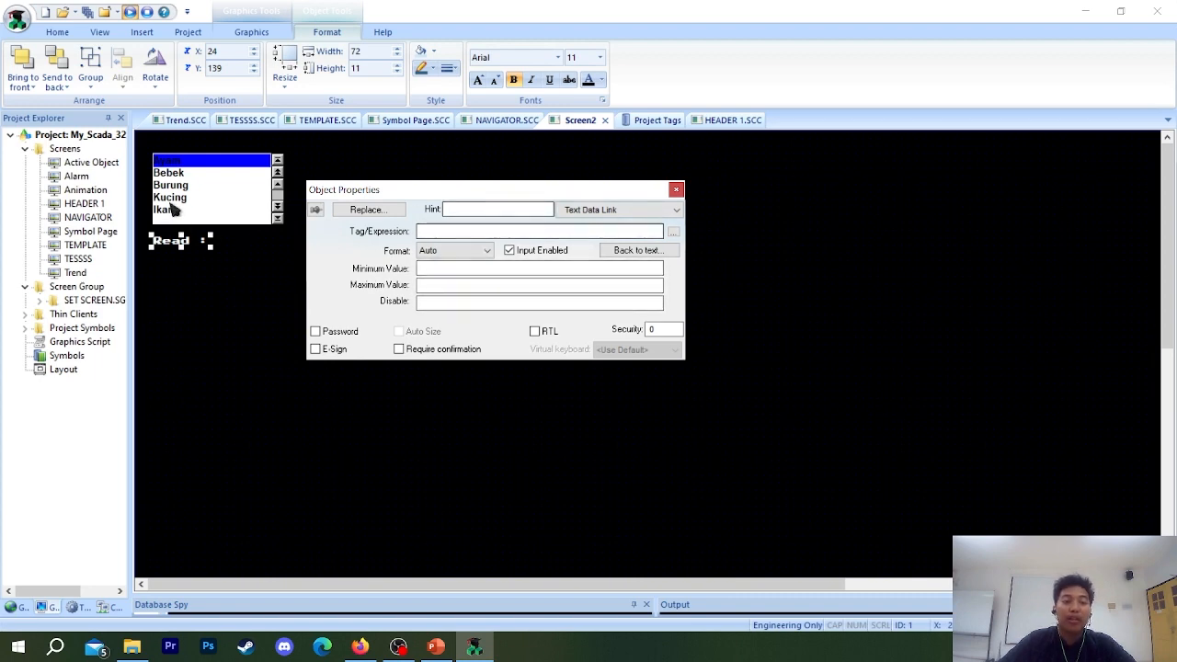
click(674, 210)
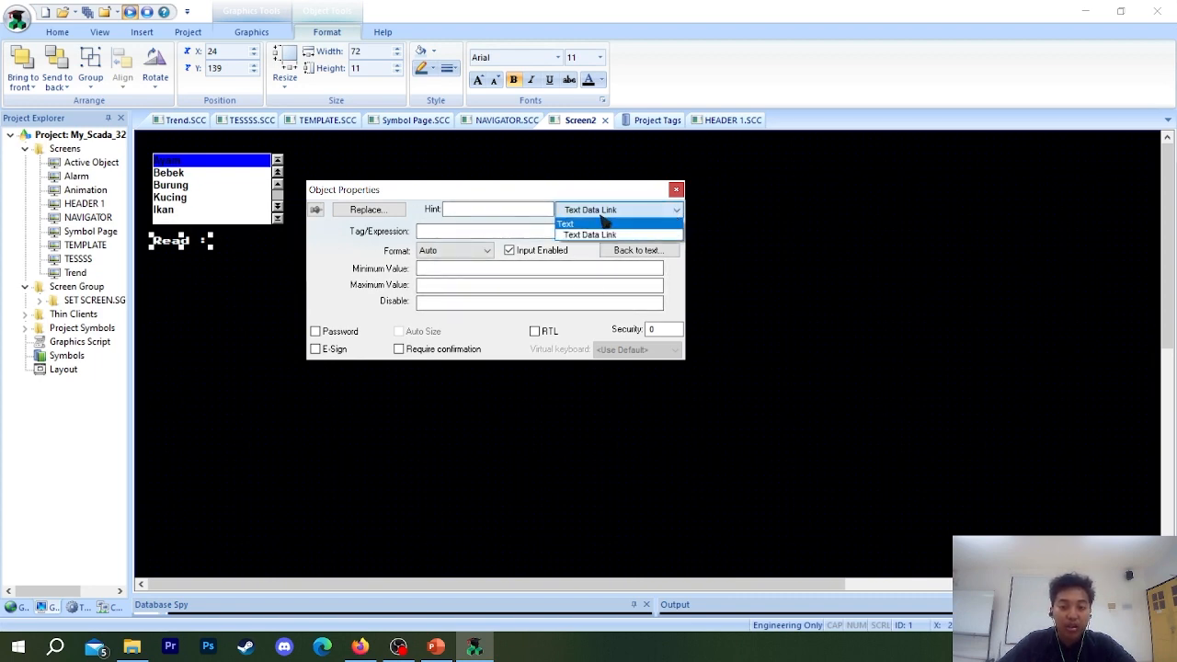
click(602, 211)
click(597, 212)
click(609, 237)
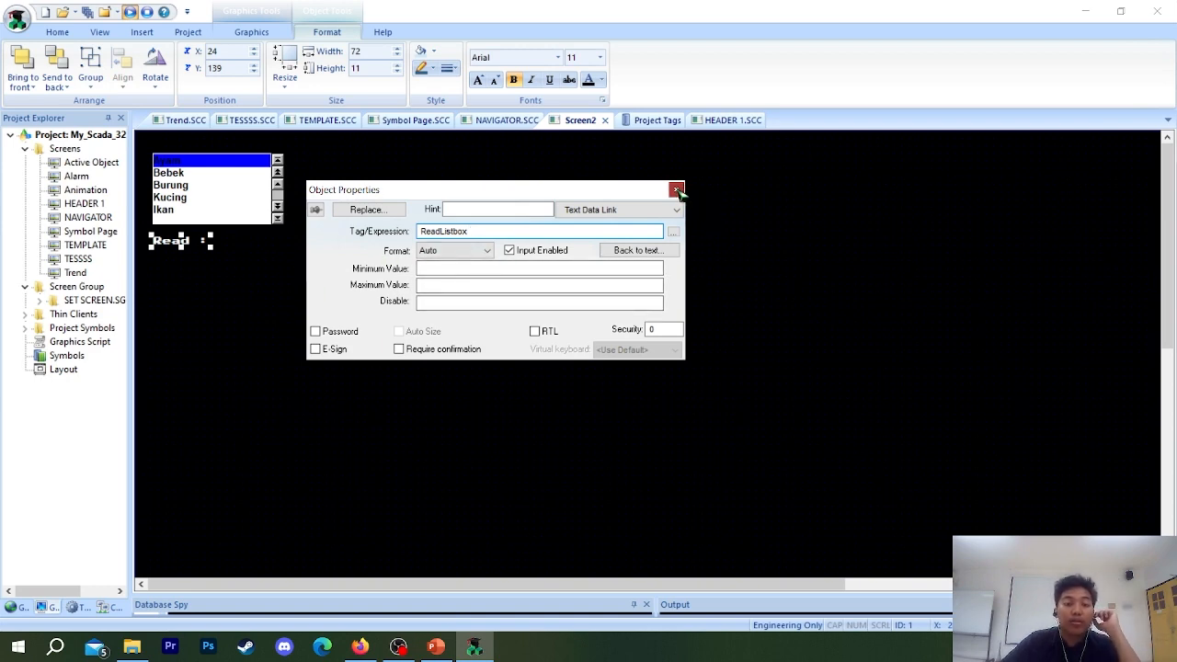
click(677, 190)
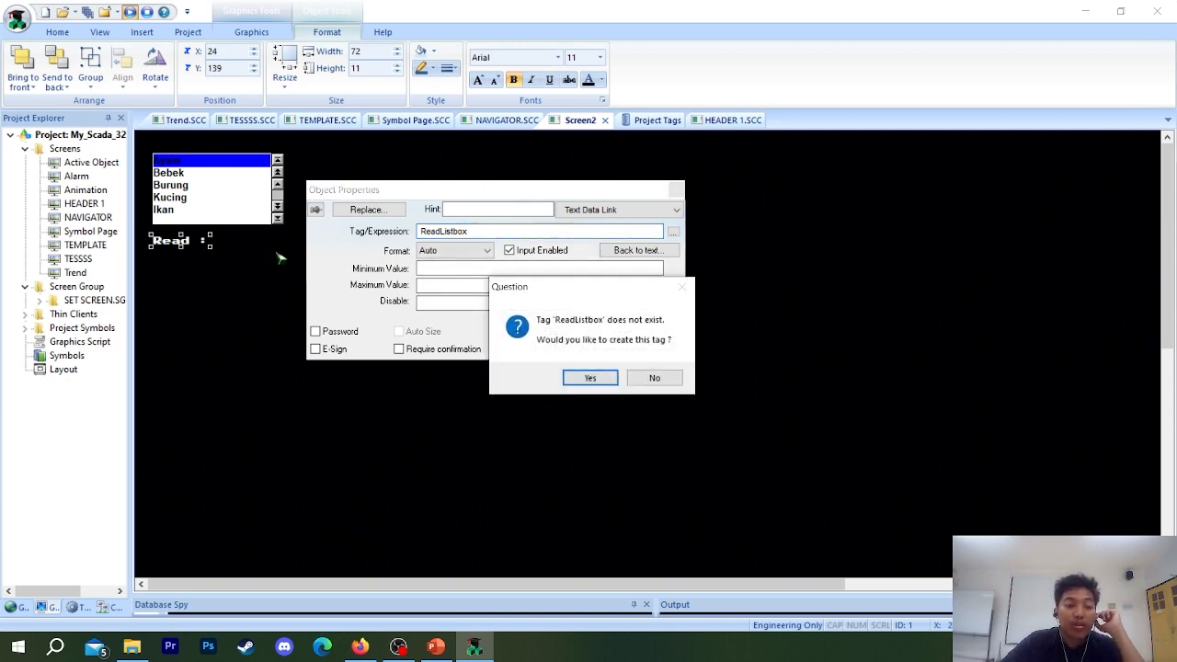
click(652, 384)
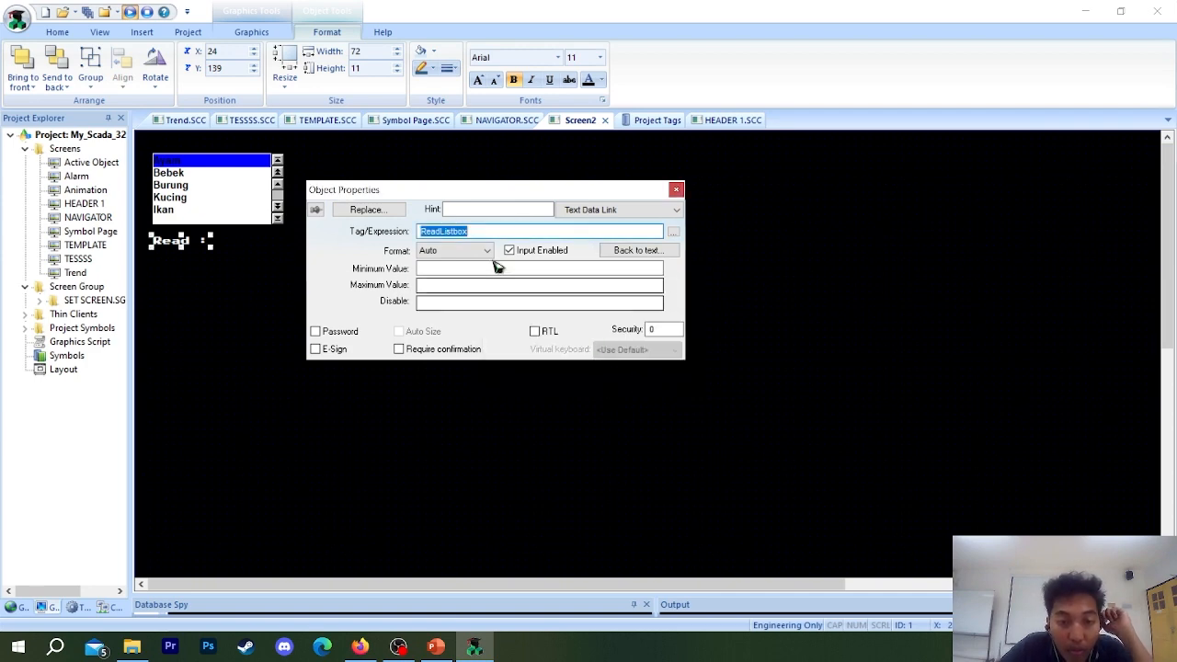
drag(473, 234, 458, 236)
click(450, 236)
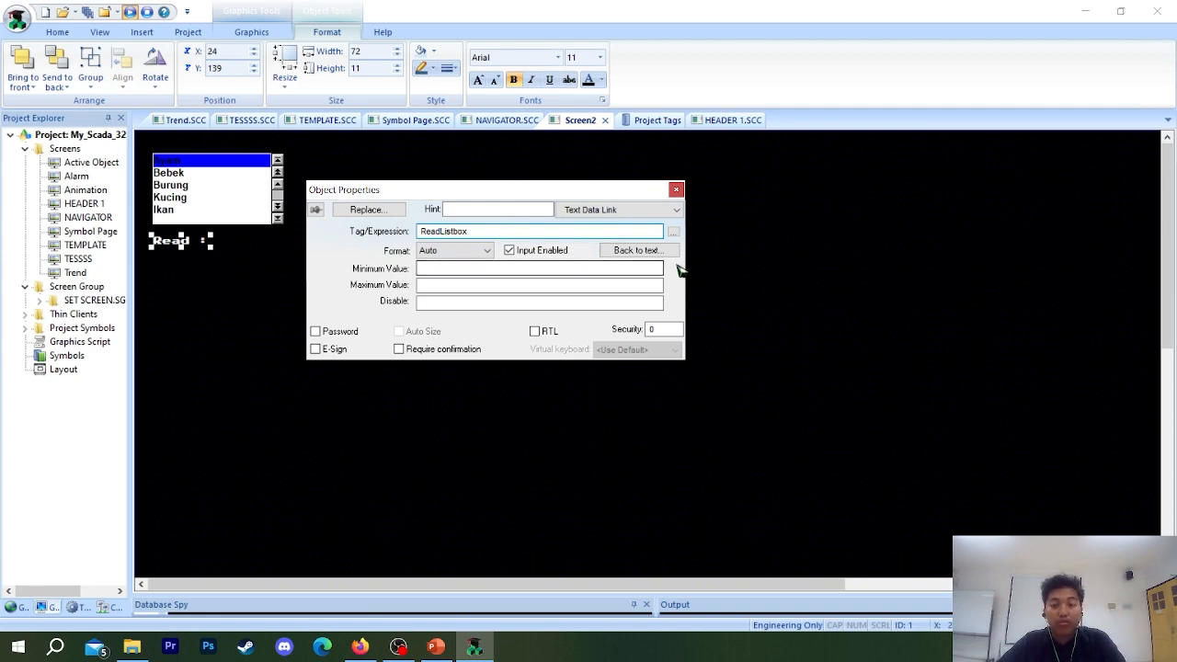
click(674, 232)
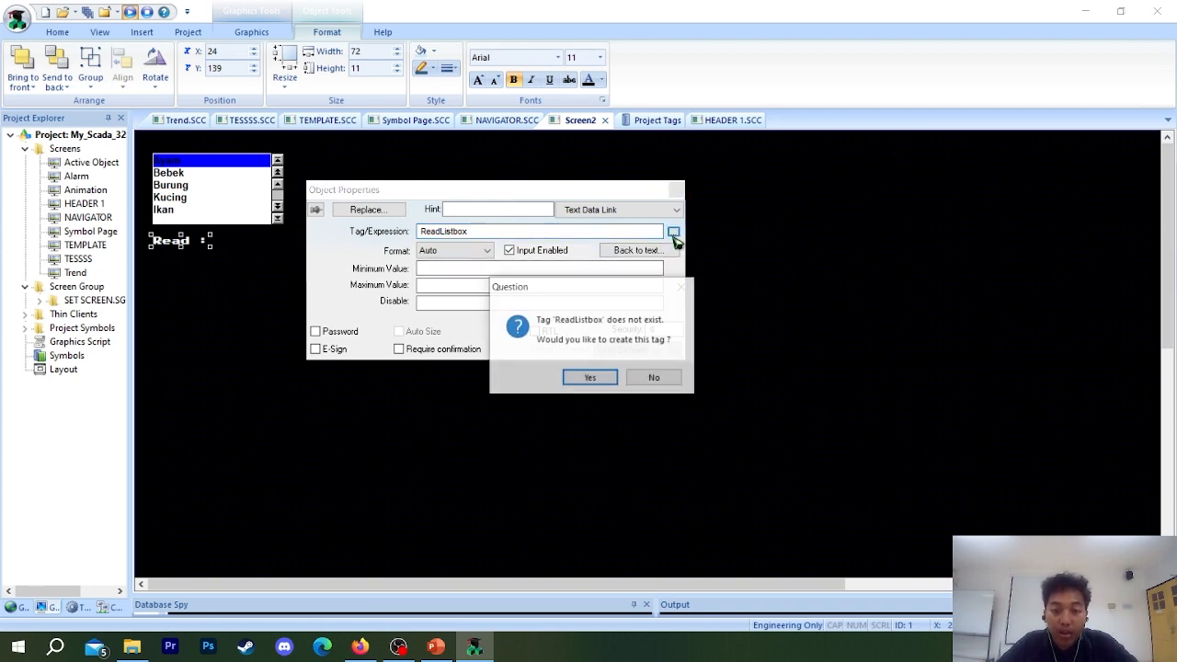
click(652, 378)
click(664, 377)
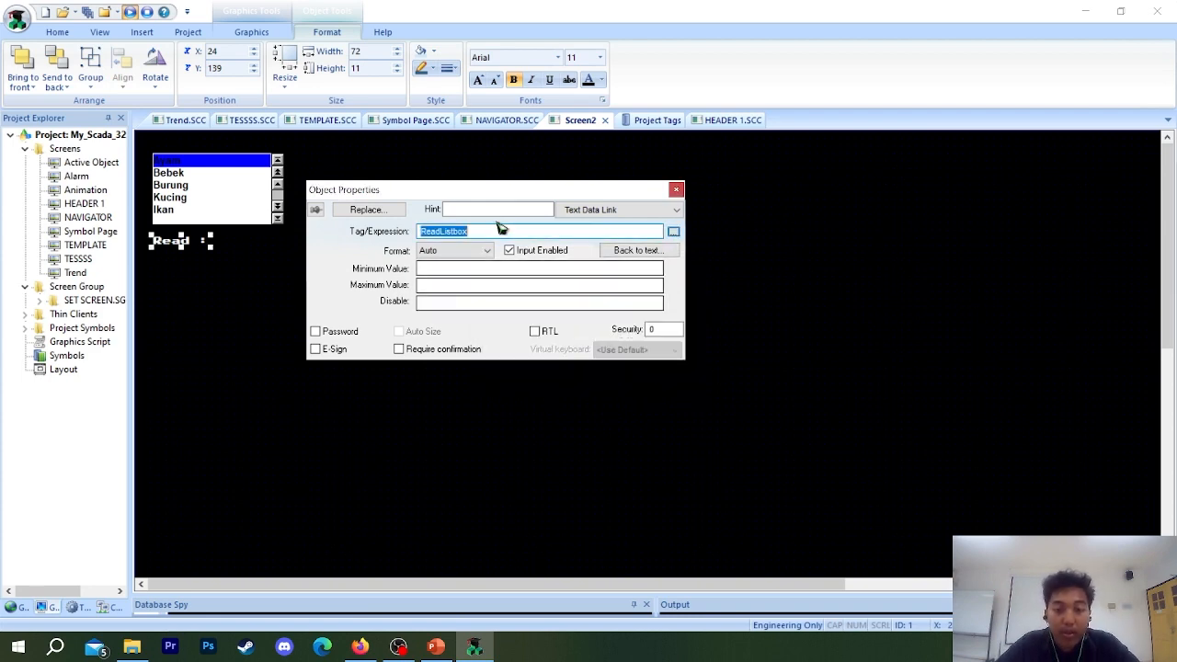
Replace the Read text's tag expression with the existing ReadlListbox tag, found by searching the Object Finder for "read".
key(BackSpace)
click(674, 232)
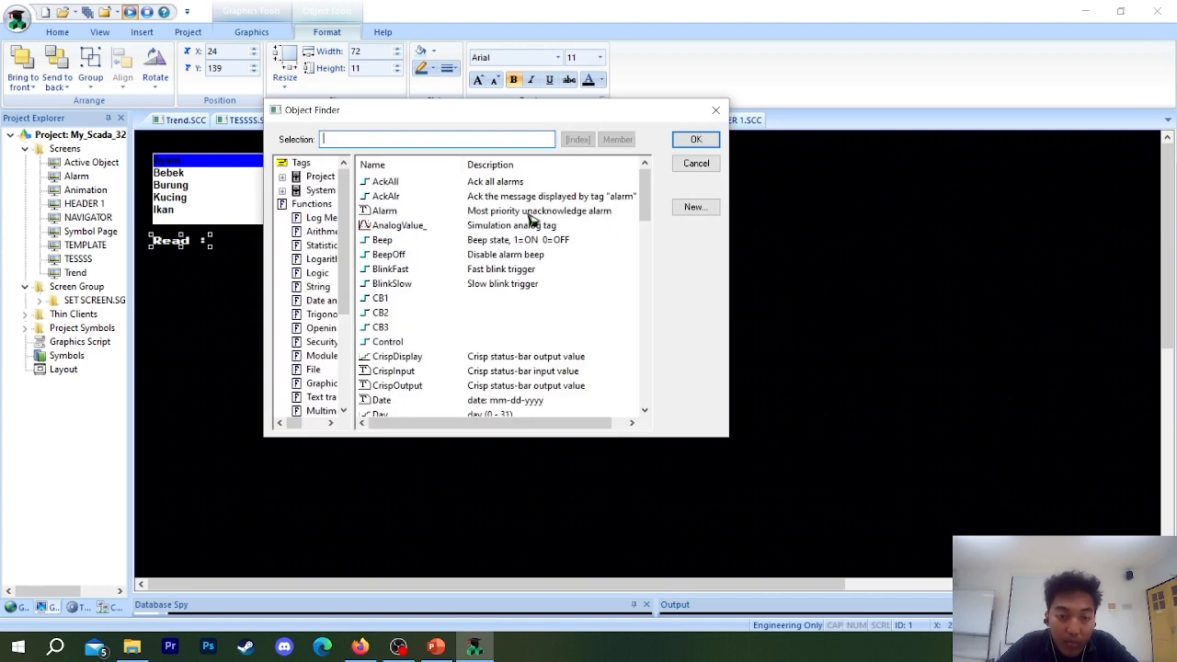
click(402, 144)
text(rea)
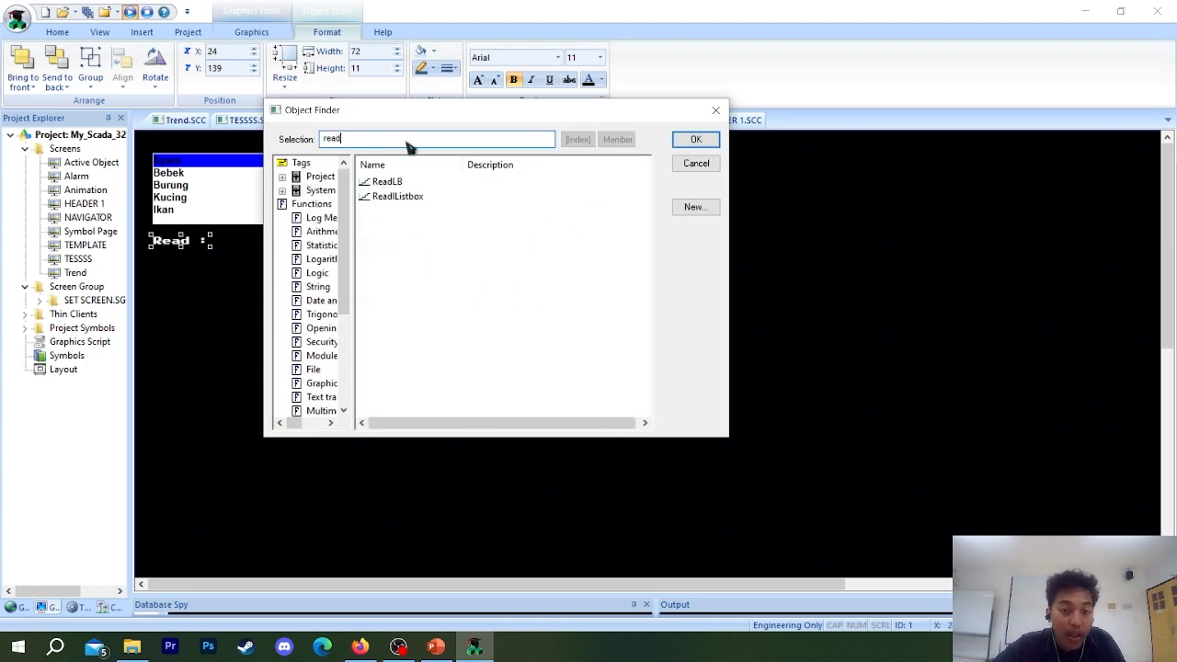
text(d)
click(412, 204)
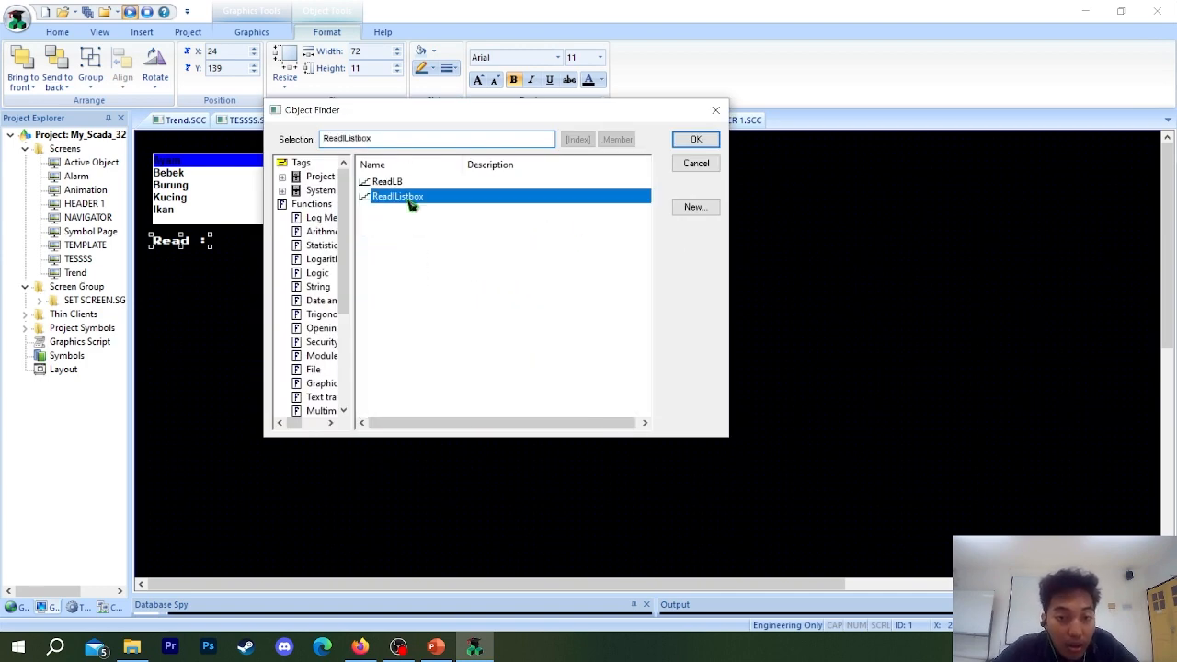
click(691, 141)
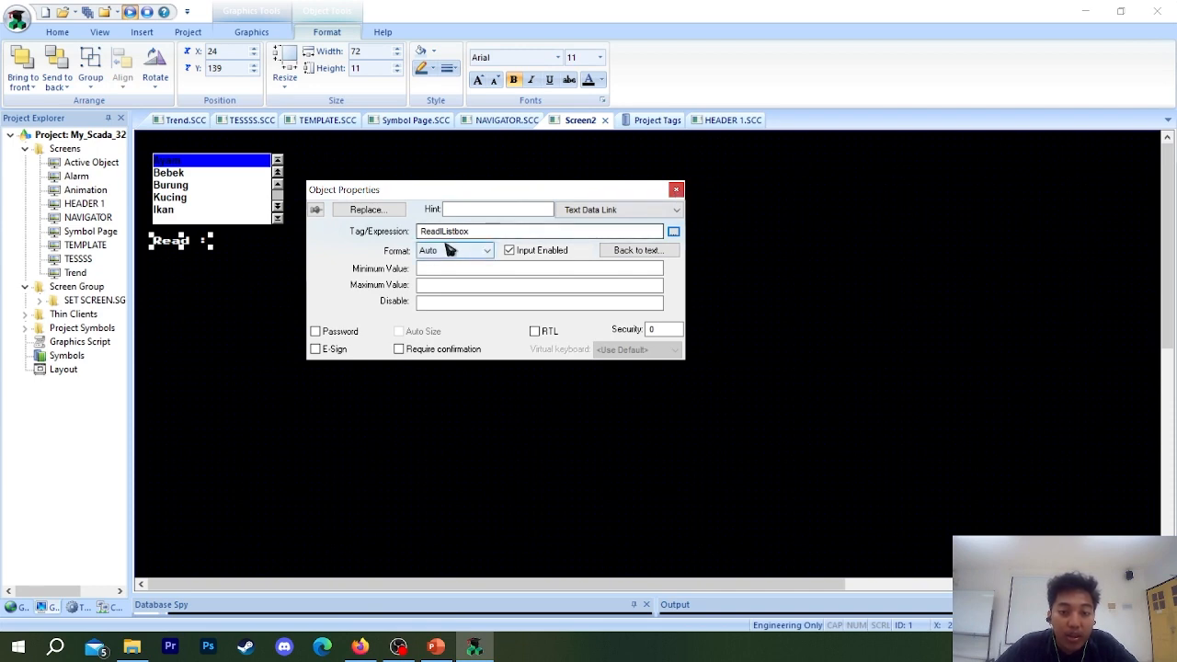
Switch from the Text Data Link to the Read text's own properties and set its font size to 11.
click(649, 215)
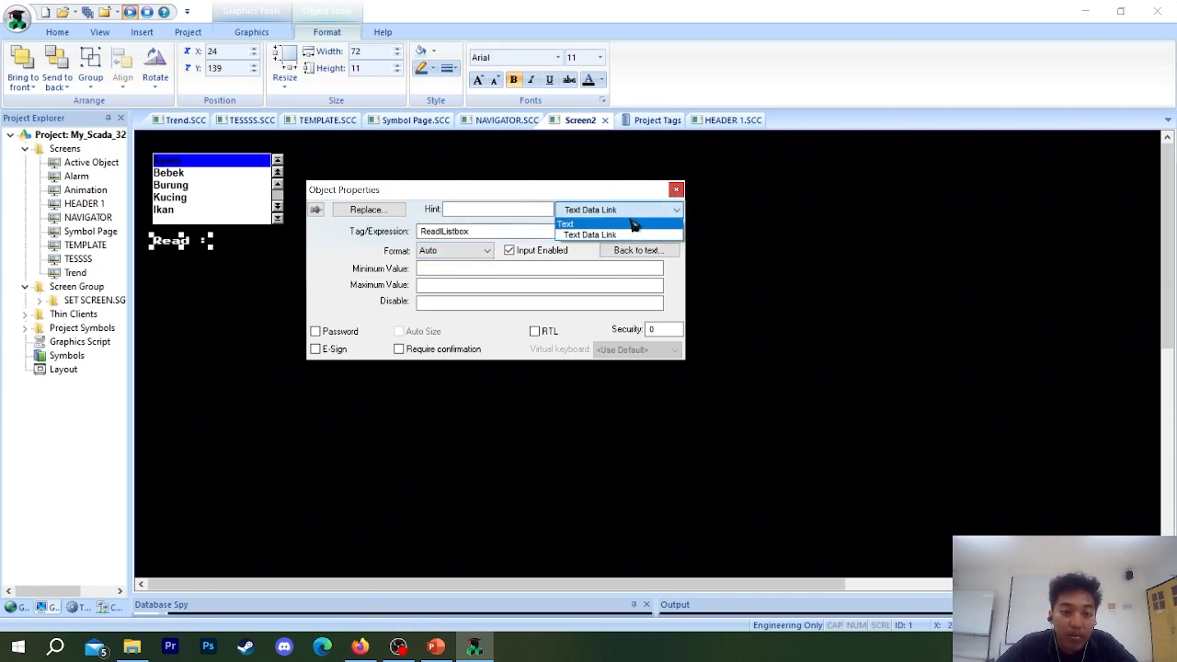
click(570, 225)
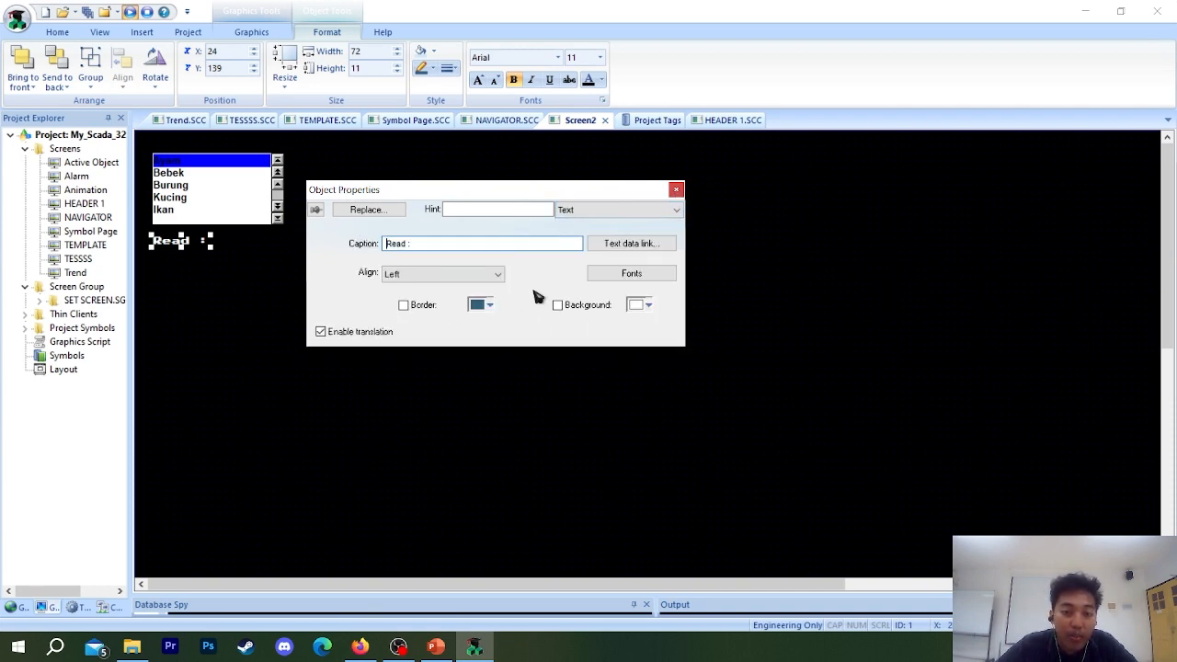
click(633, 276)
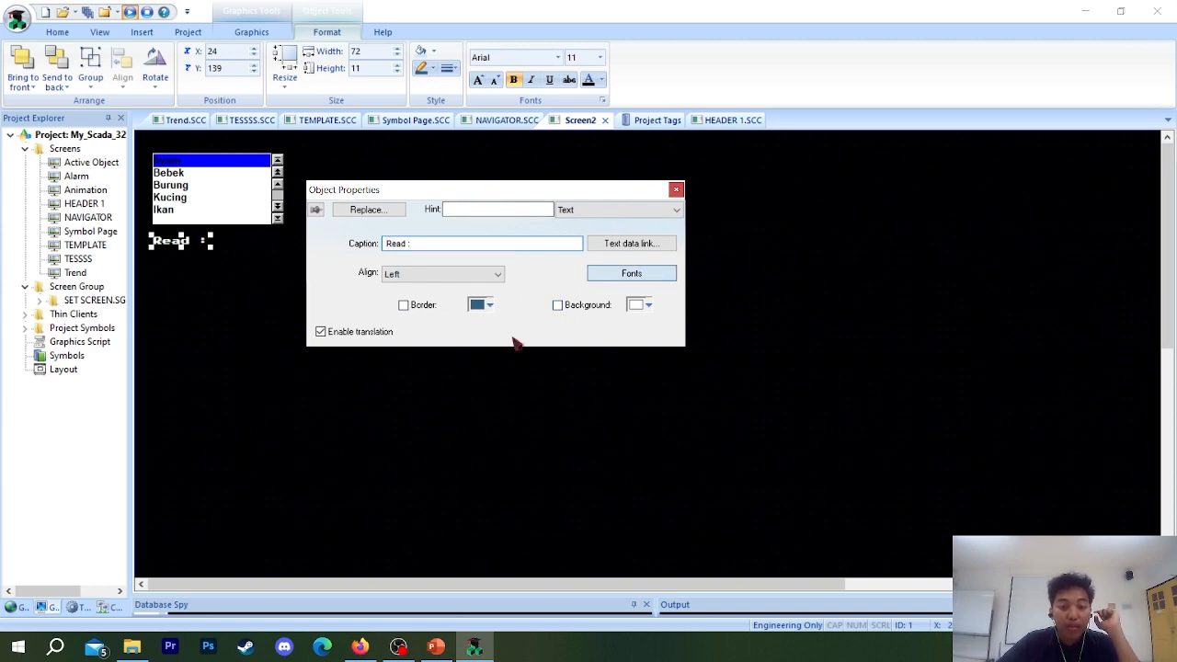
drag(570, 201, 940, 186)
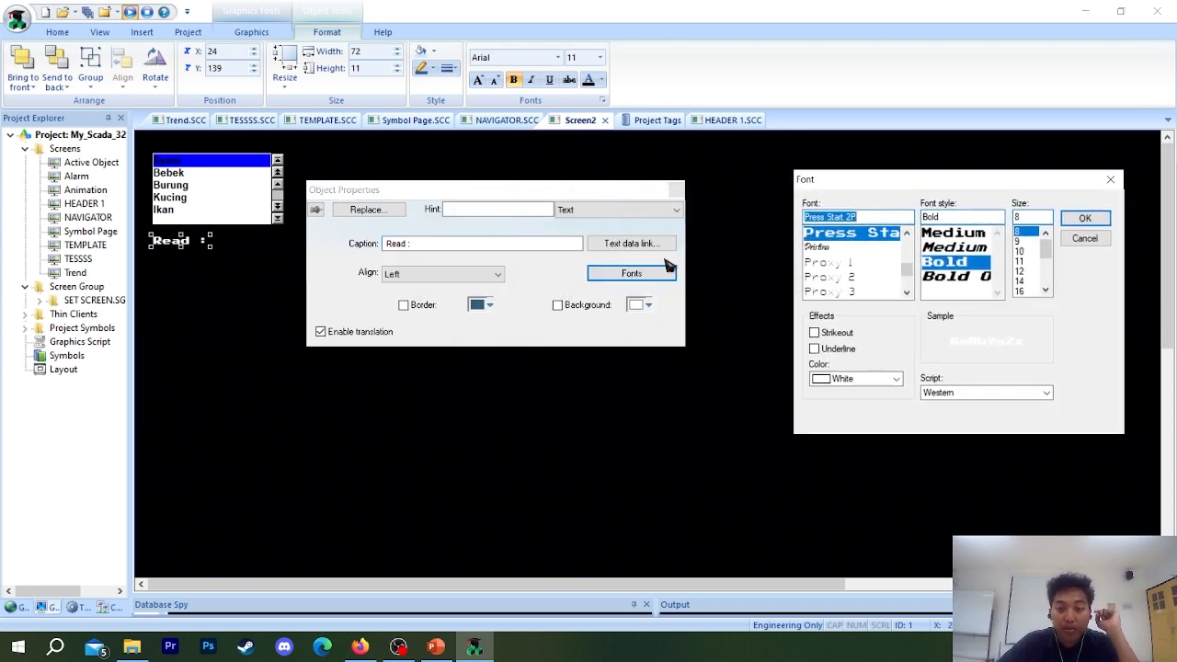
click(1110, 179)
click(663, 209)
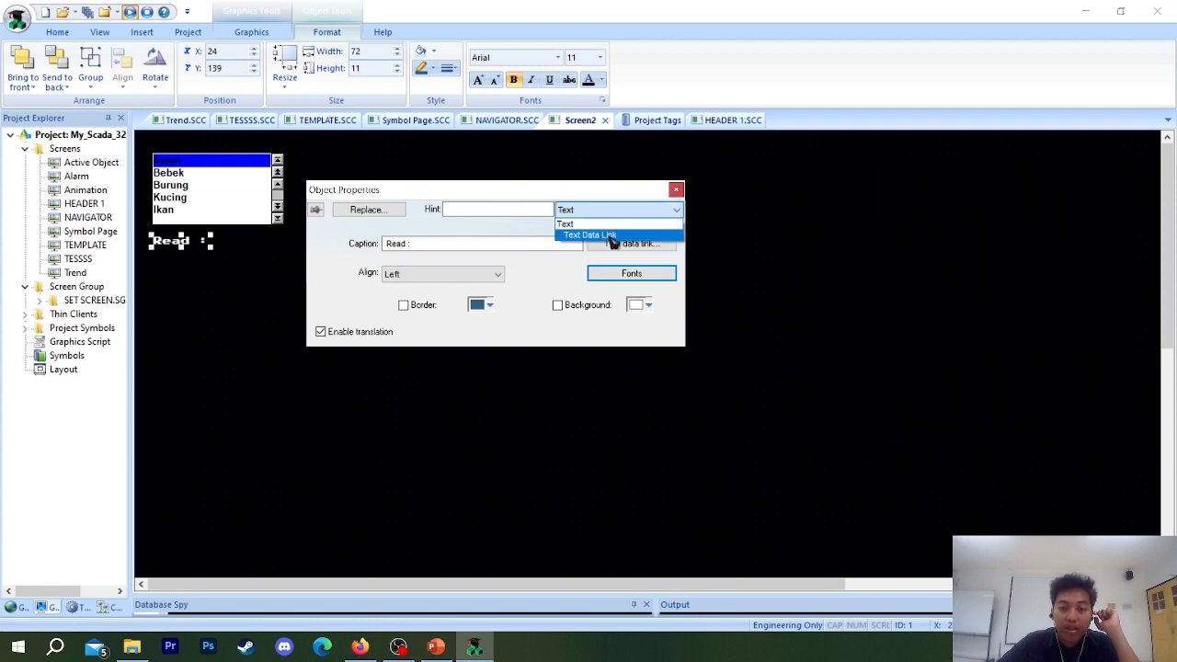
click(609, 224)
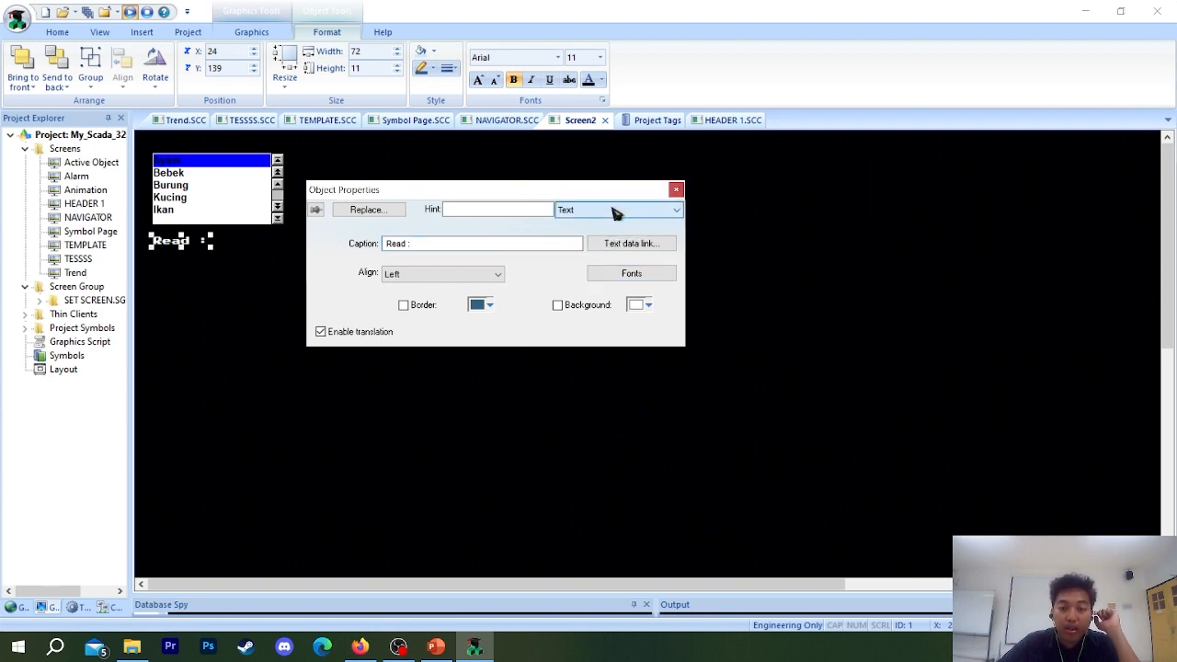
click(644, 281)
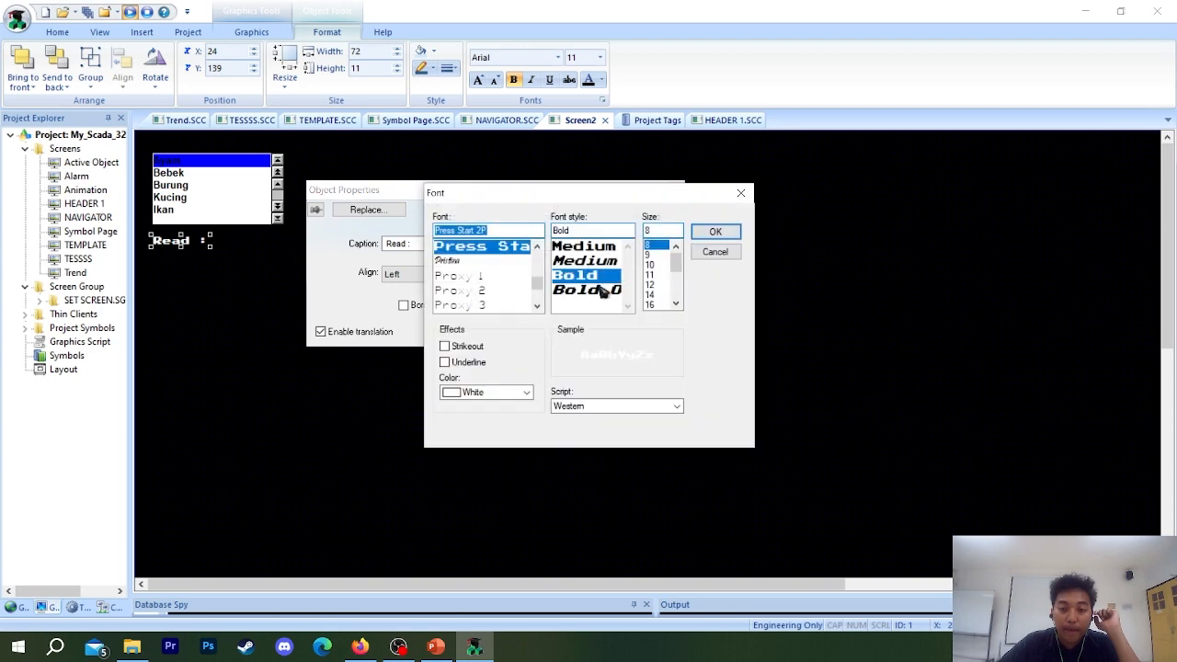
click(652, 265)
click(653, 276)
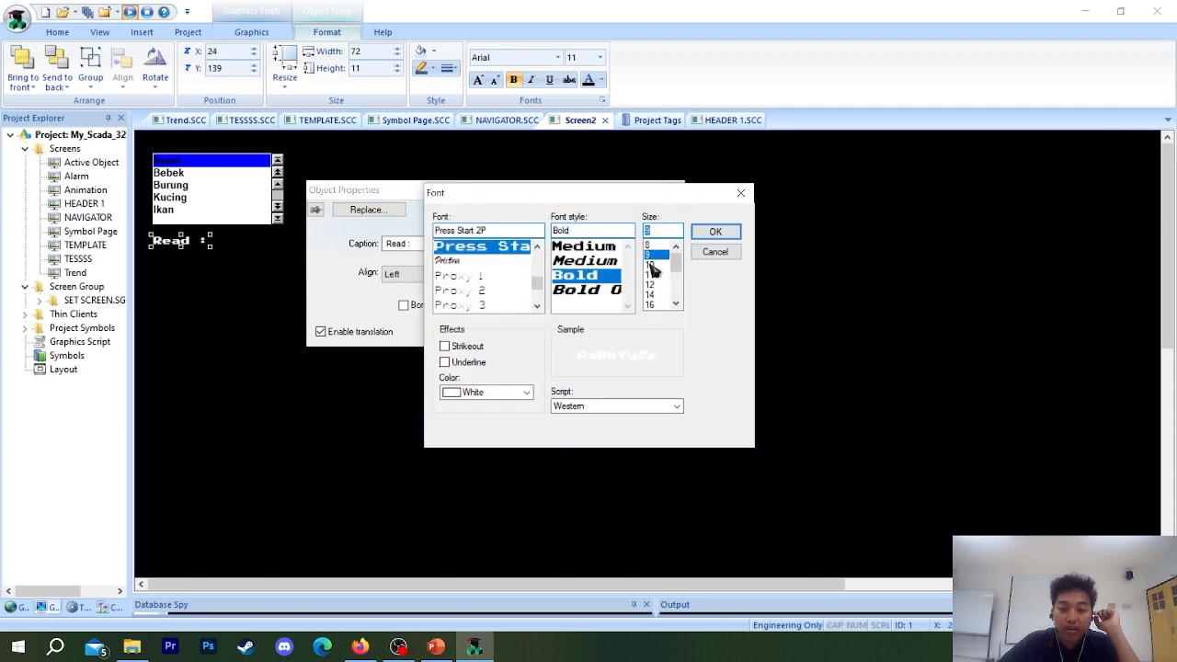
click(714, 233)
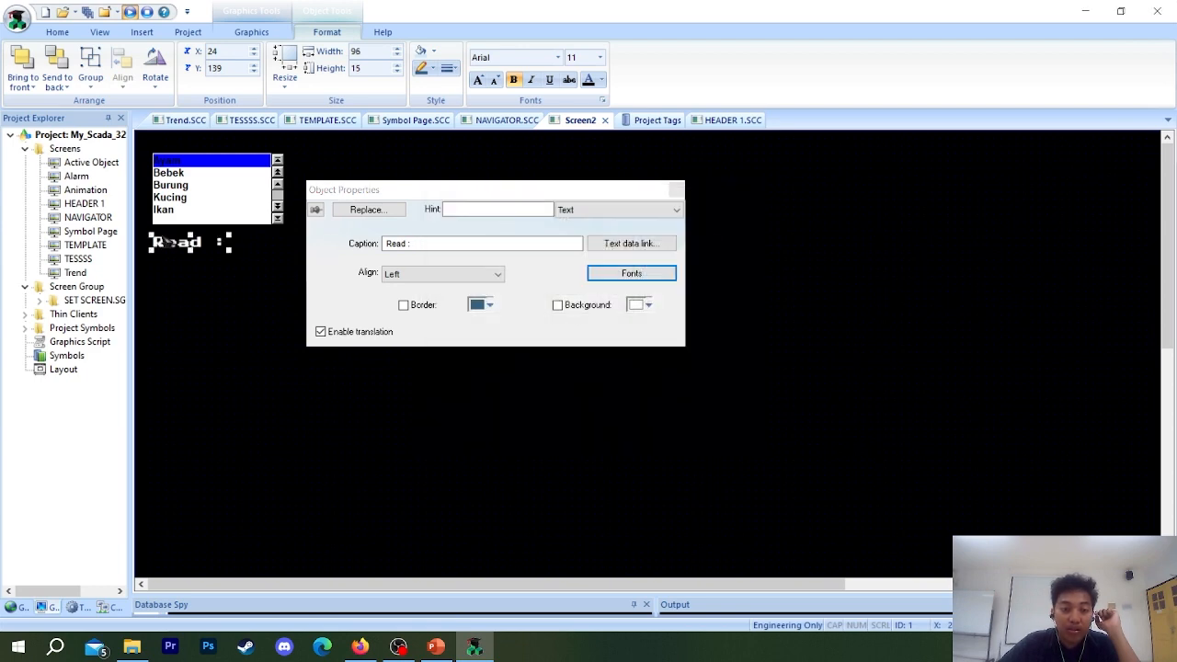
Set the Read text's font color to yellow.
click(648, 278)
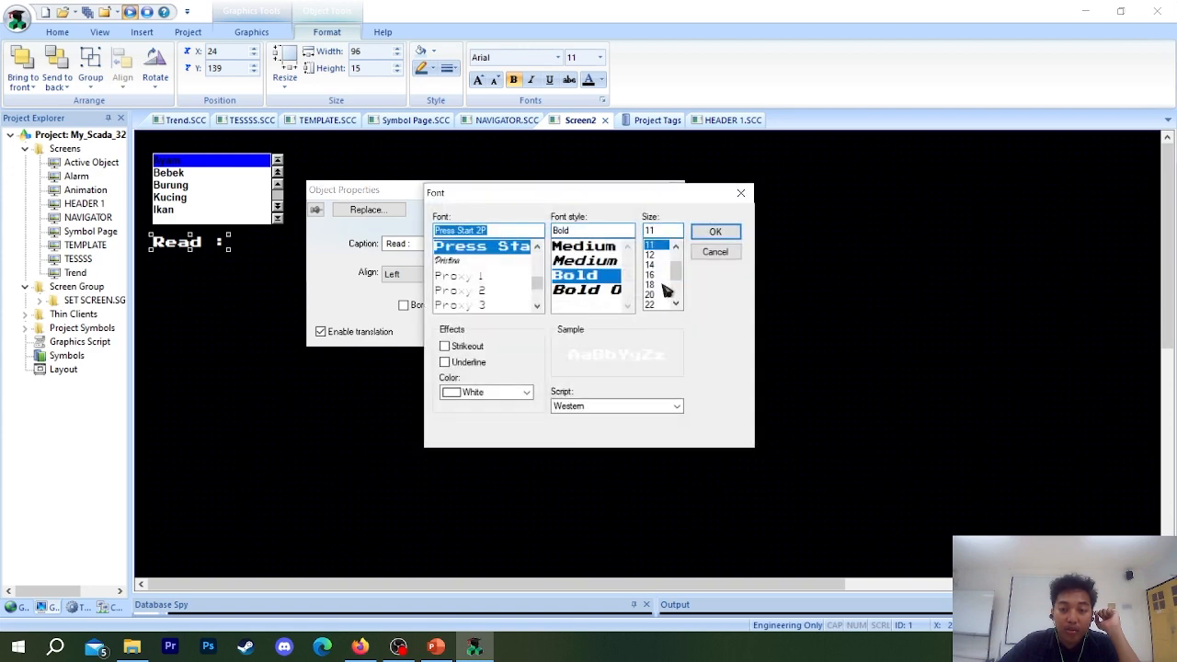
click(525, 392)
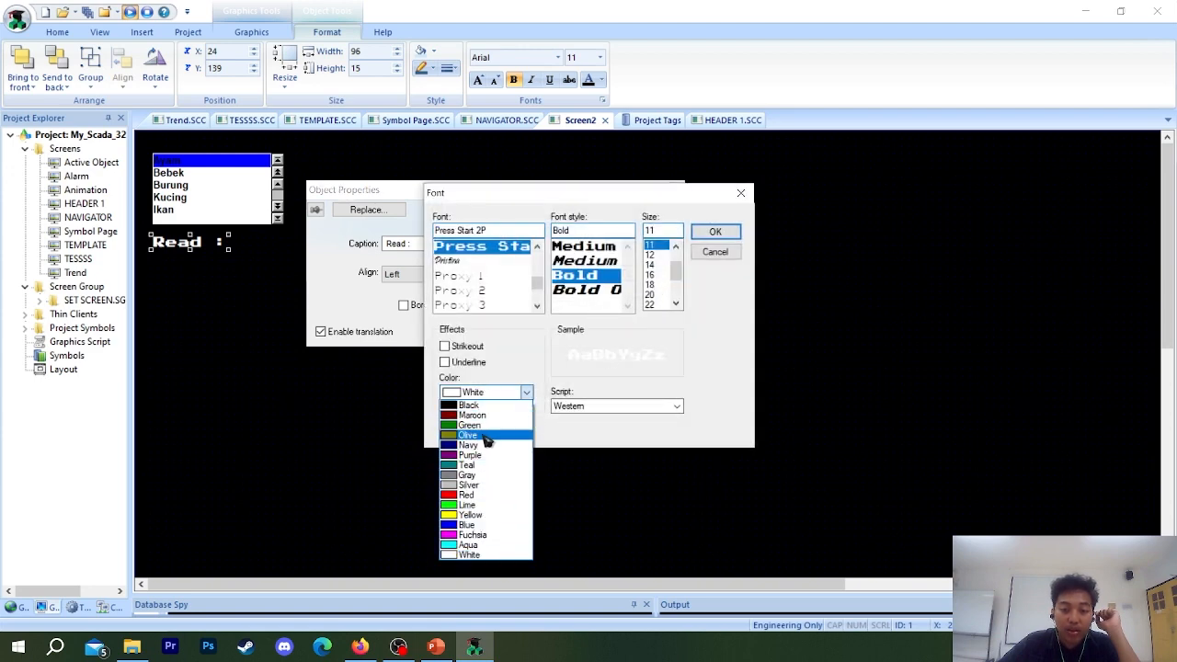
click(478, 515)
click(714, 231)
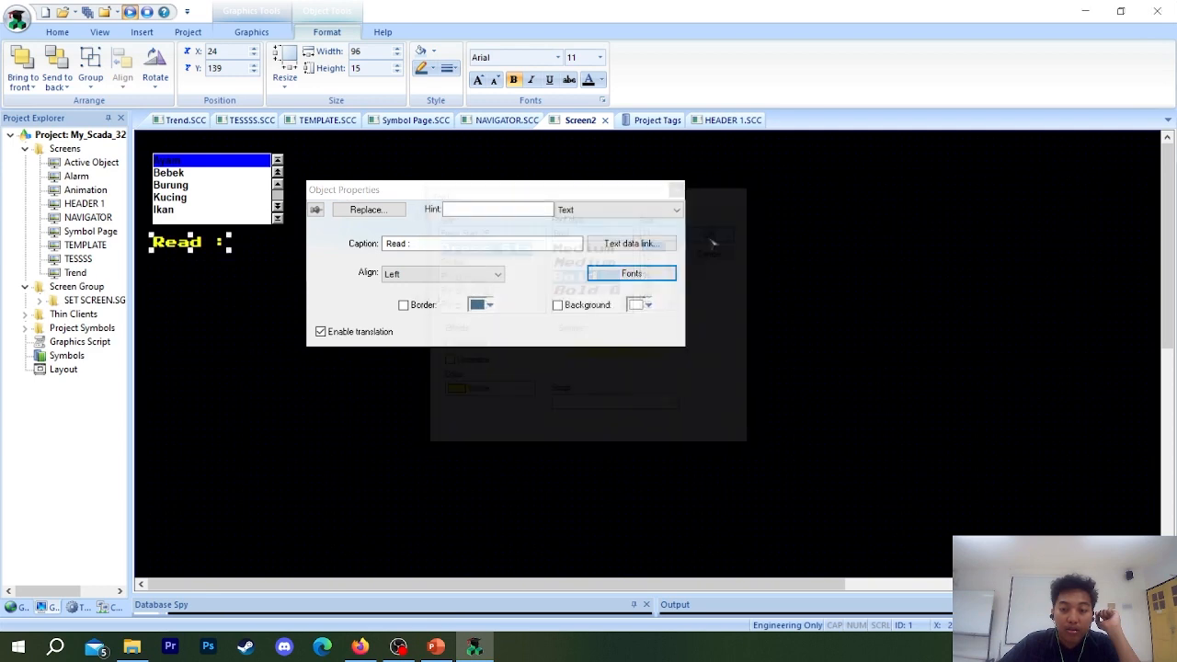
Enable a black background for the Read text, leaving its border off.
click(406, 306)
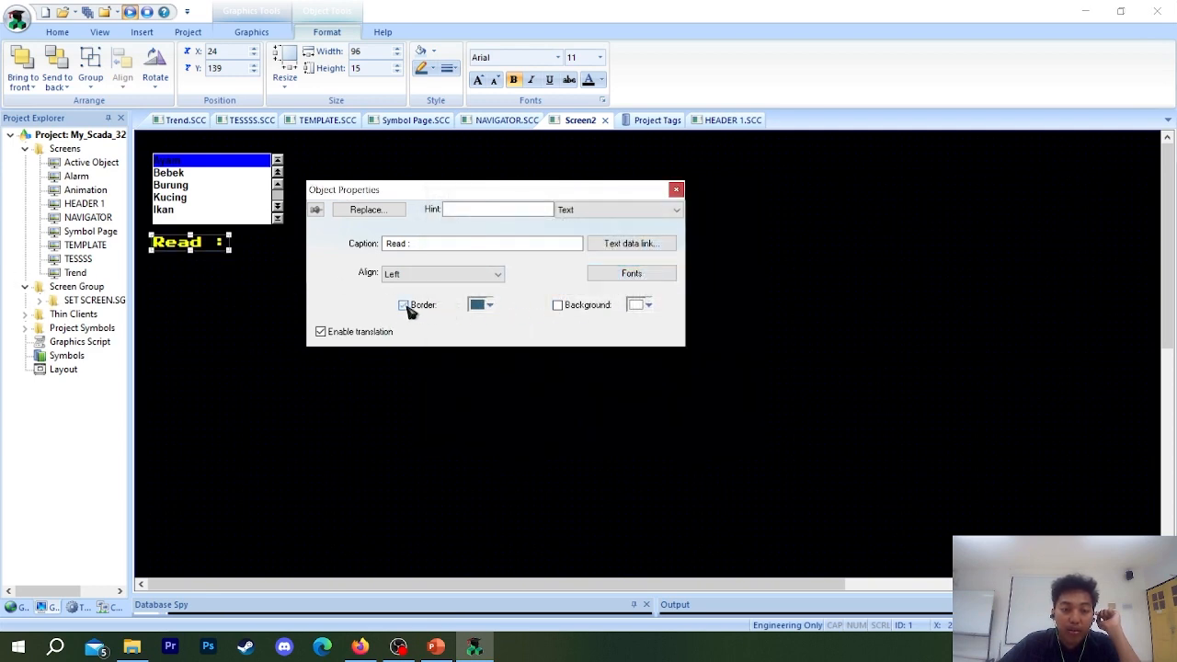
click(410, 309)
click(558, 305)
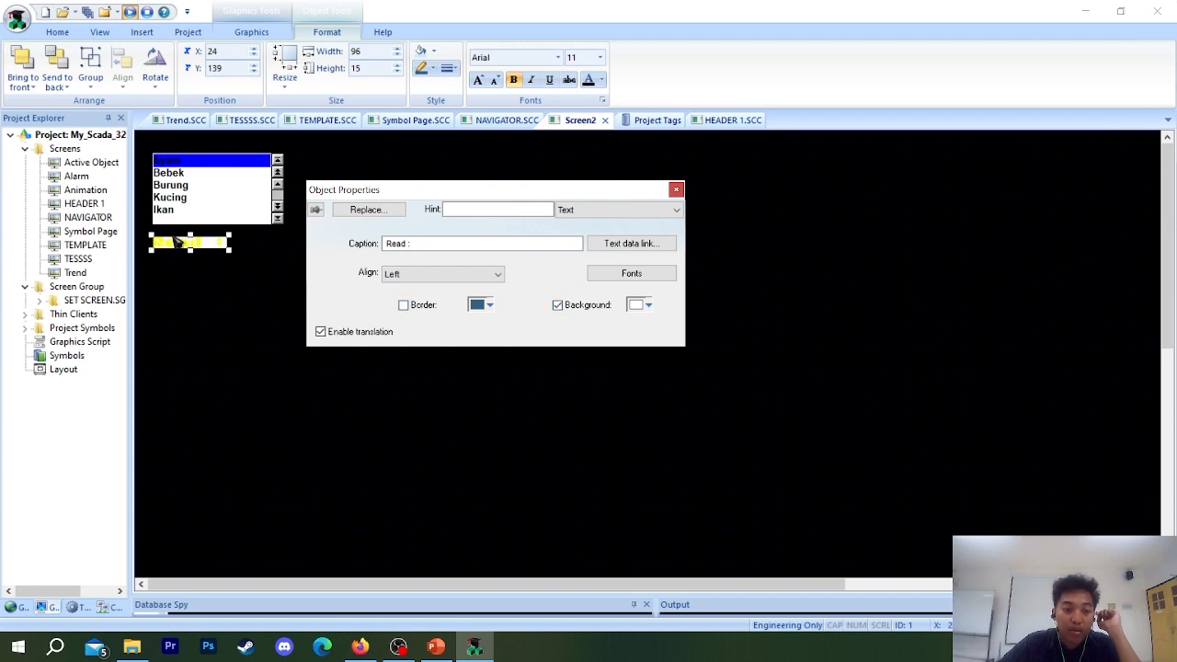
click(637, 306)
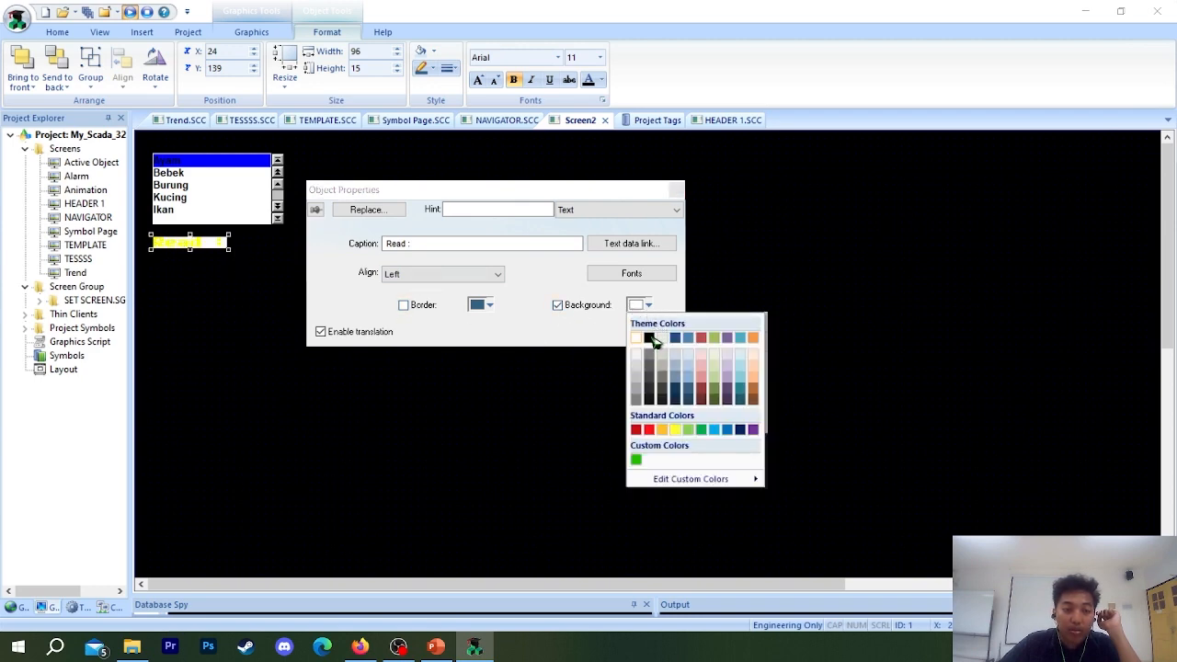
click(649, 338)
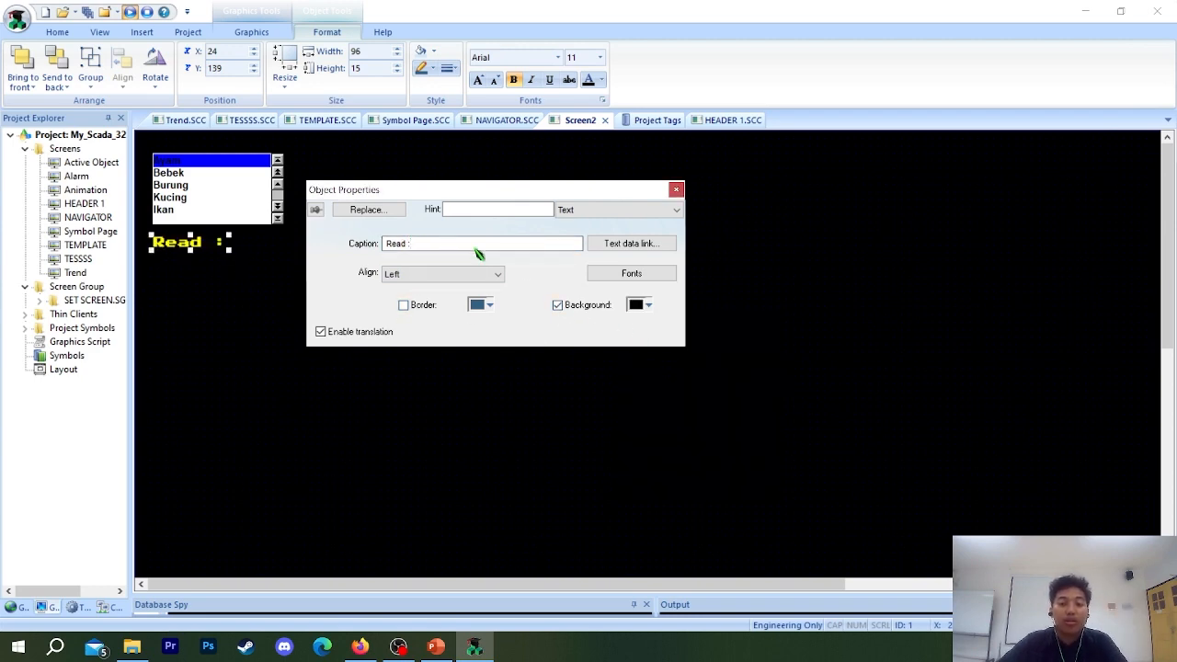
Append the placeholder #### to the Read text's caption, check its Text Data Link, and return to the text properties.
click(616, 245)
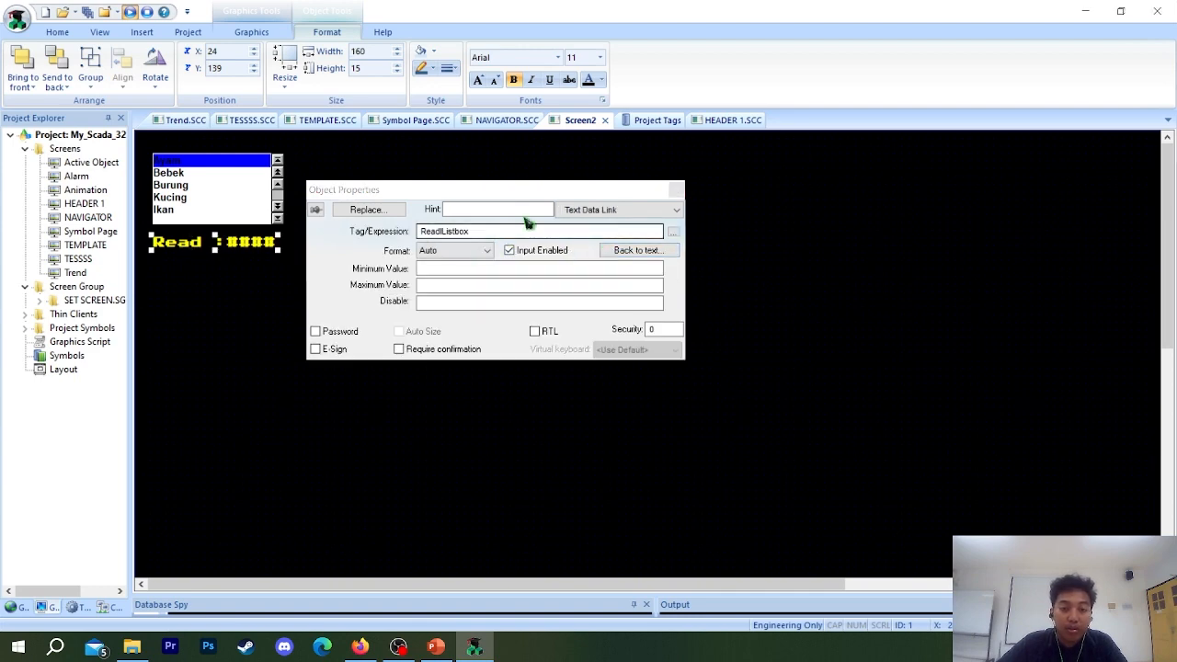
click(590, 211)
click(589, 223)
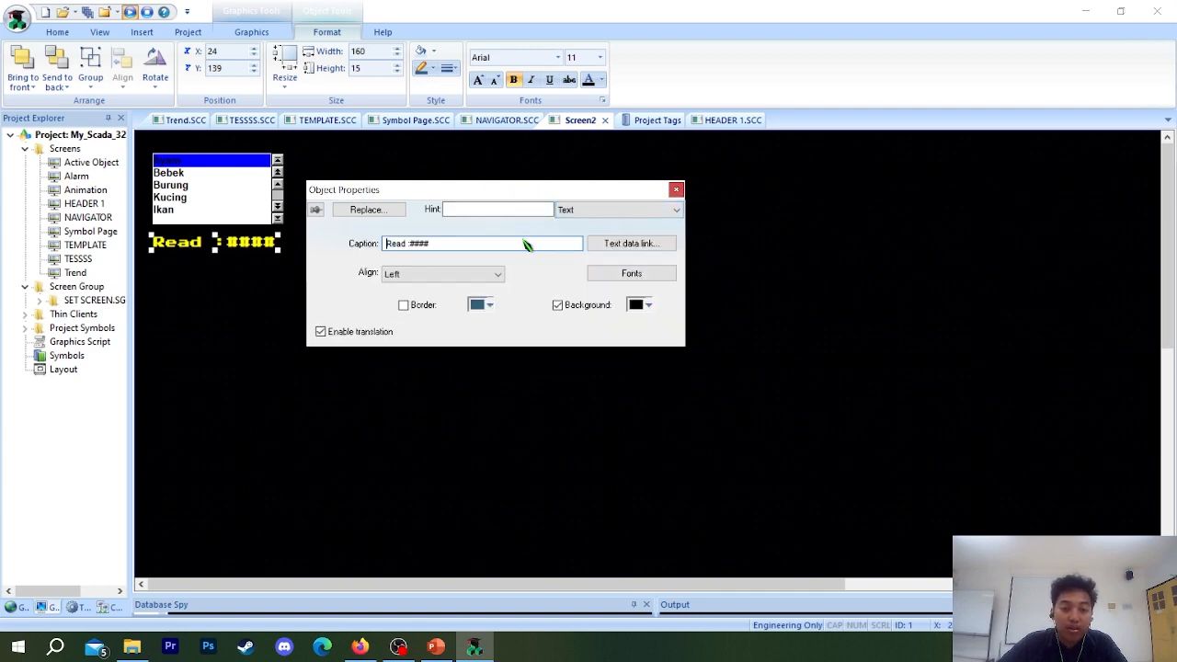
Reopen the Read text's properties, examine the #### placeholder in its caption, and close the properties.
click(229, 241)
click(202, 247)
double_click(180, 247)
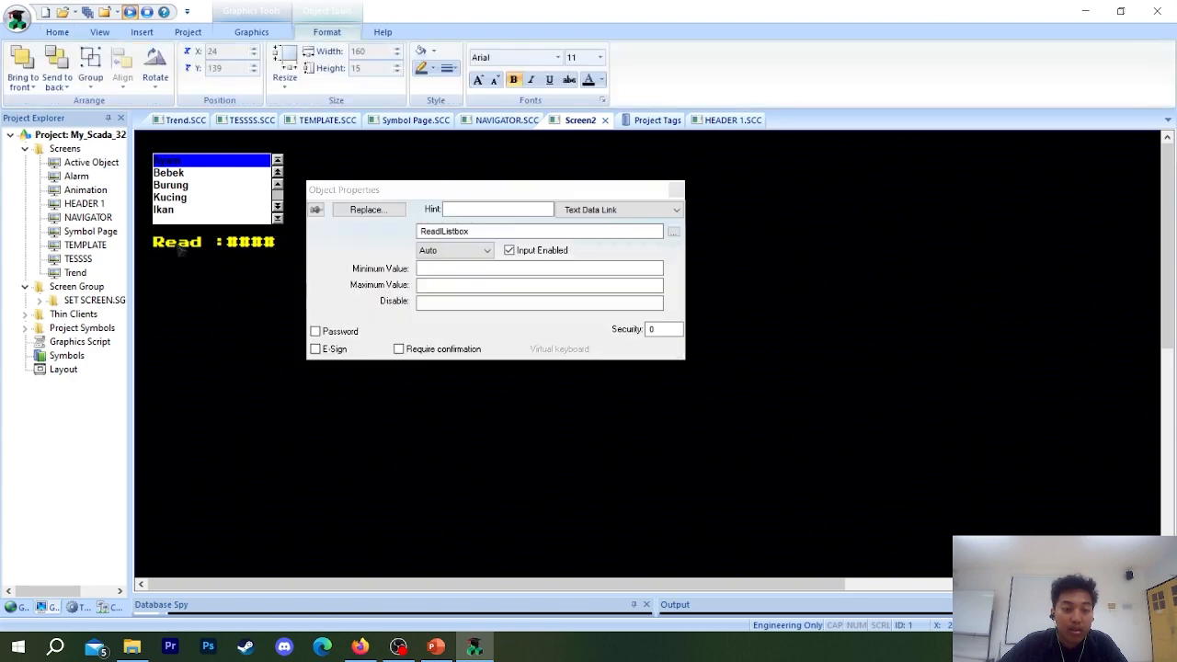
click(621, 210)
click(598, 227)
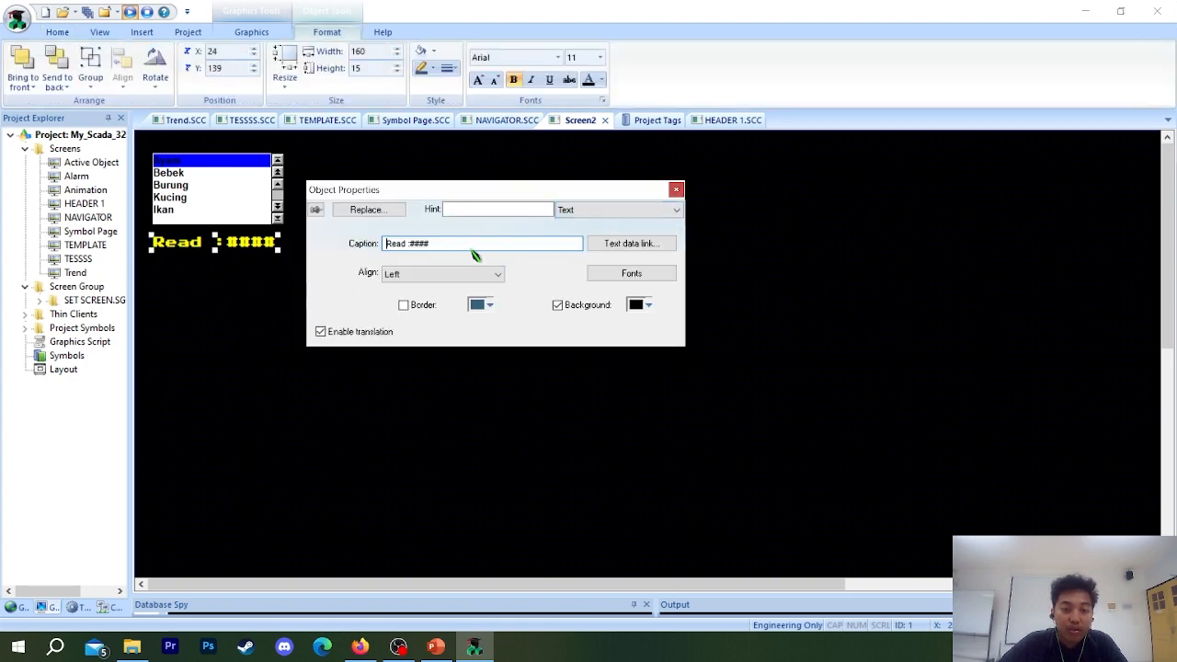
mouse_move(440, 247)
mouse_down()
mouse_move(411, 248)
mouse_move(425, 249)
mouse_up()
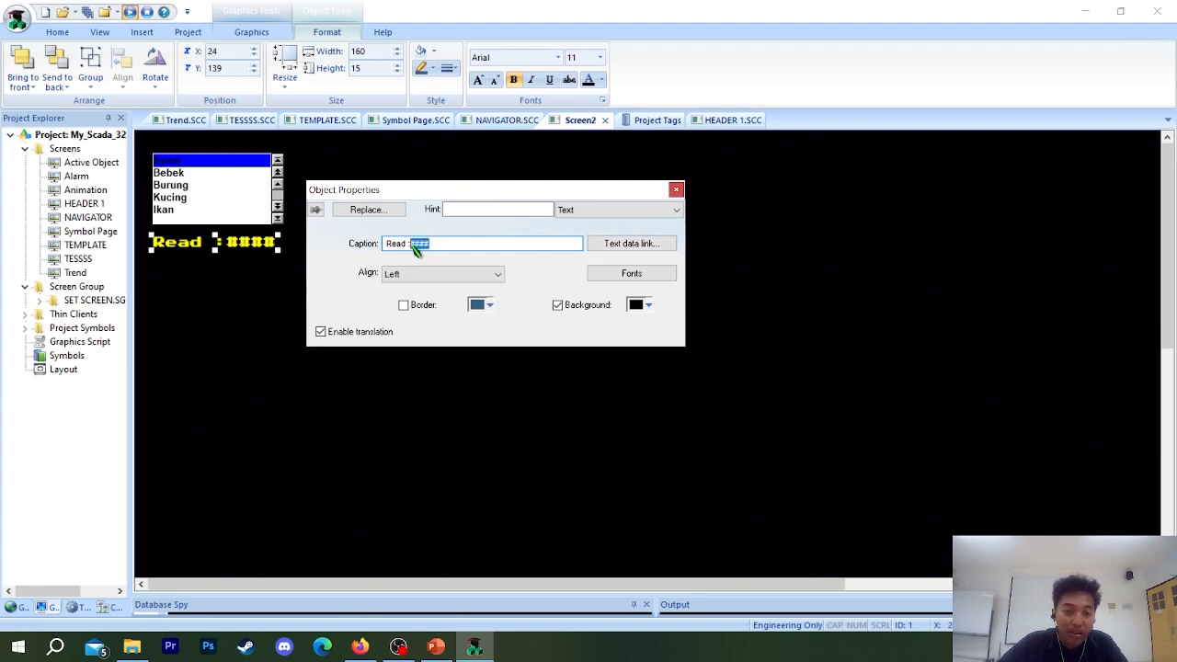
click(451, 245)
mouse_move(435, 245)
mouse_down()
mouse_move(403, 245)
mouse_move(413, 255)
mouse_up()
click(463, 247)
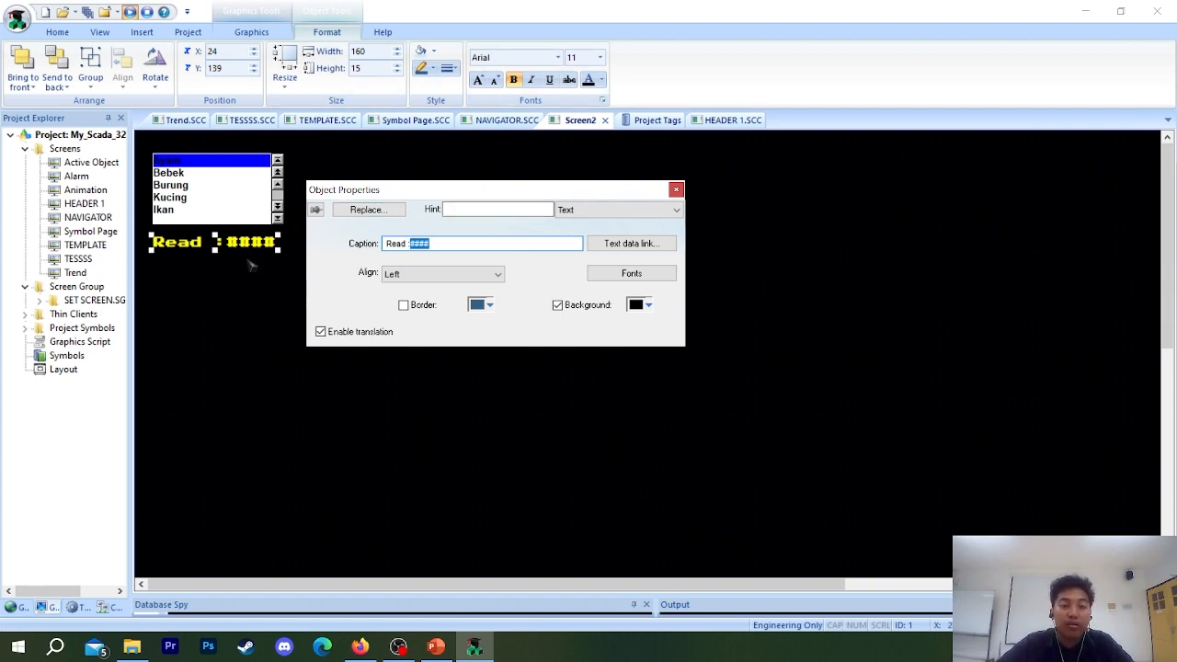
click(676, 189)
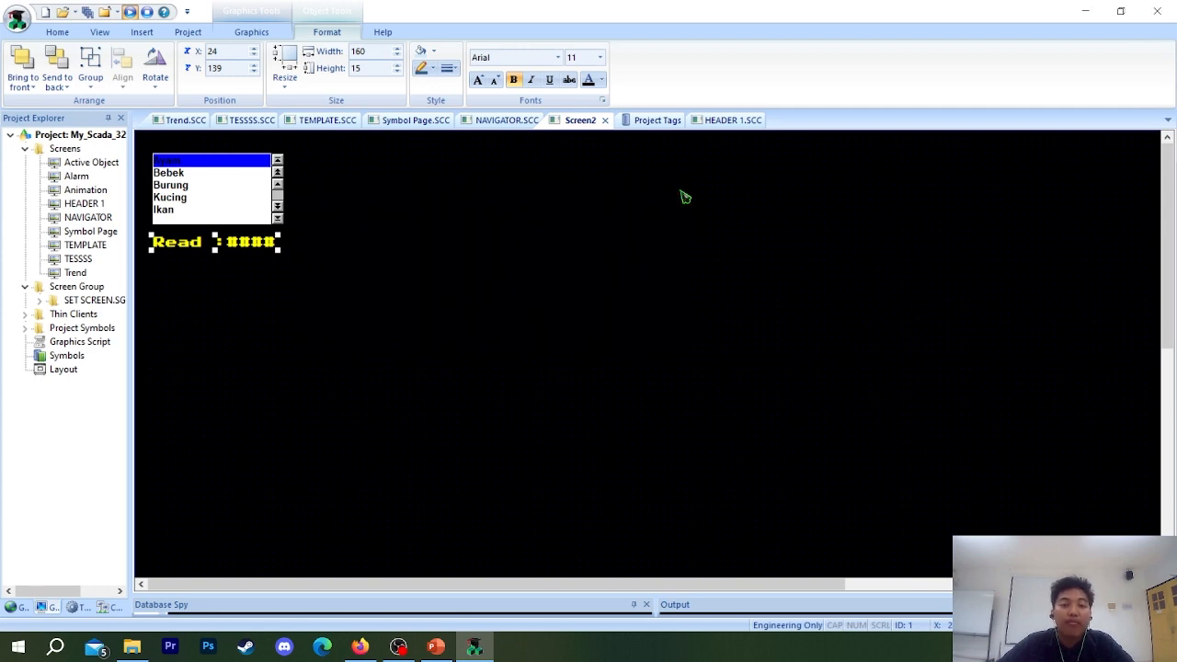
Run the project to test the Read display beneath the List Box, and exit the runtime.
click(130, 12)
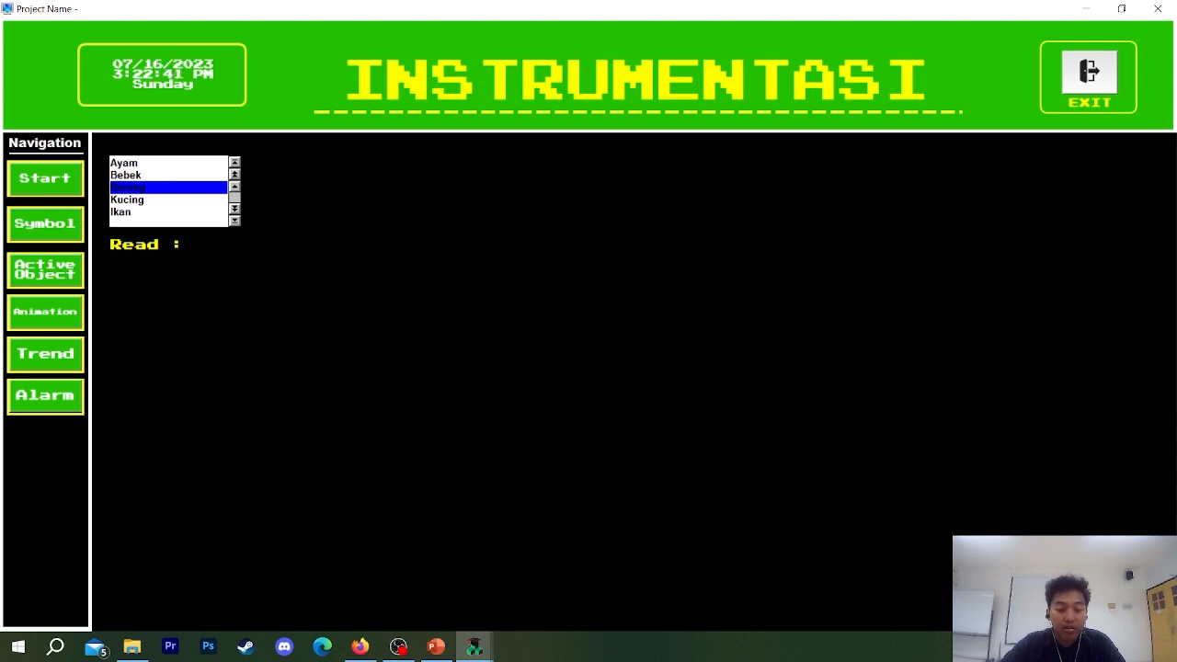
text(999)
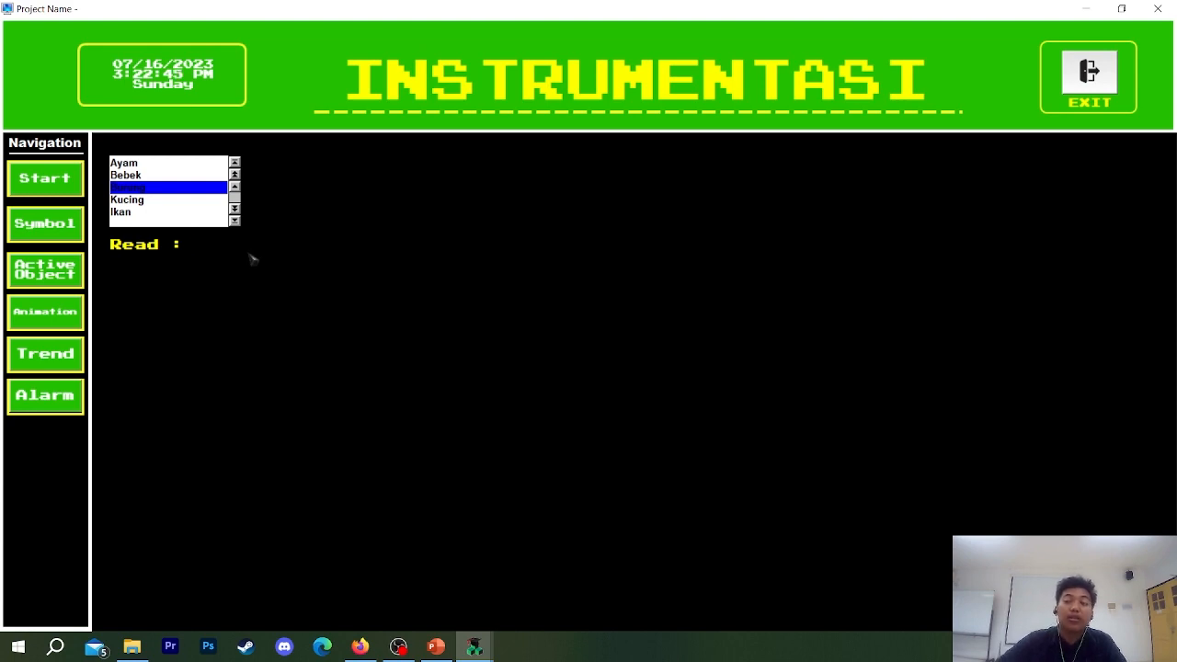
click(1089, 74)
click(604, 376)
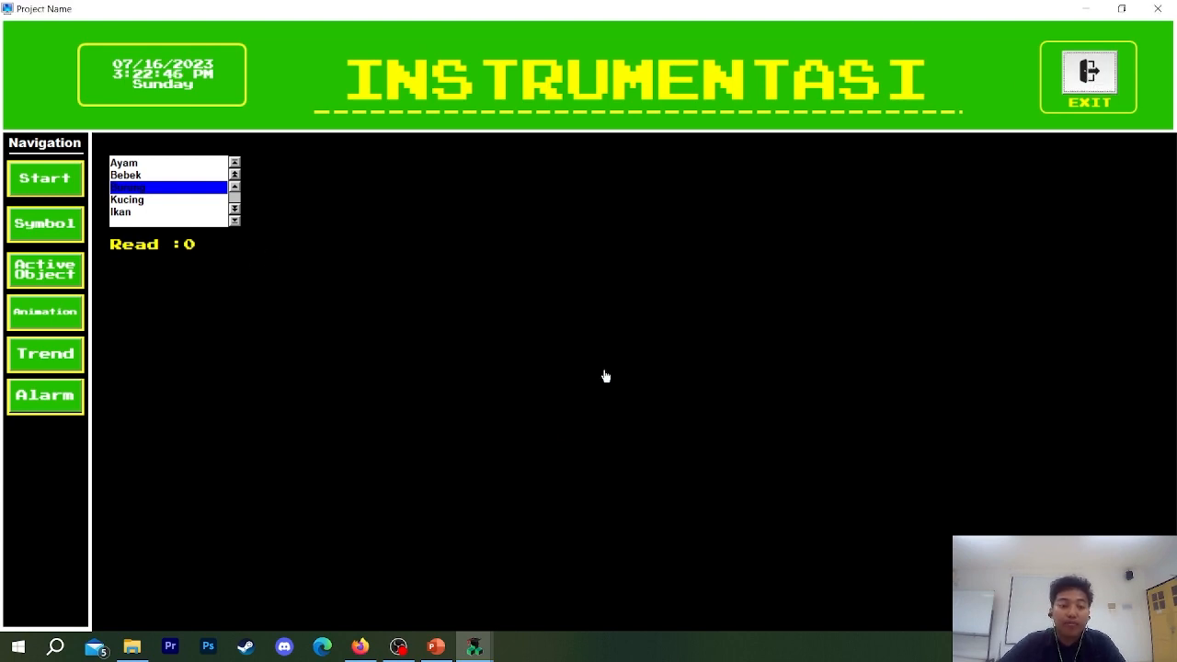
Duplicate the Read text and place the copy directly beneath the original on Screen2.
click(445, 202)
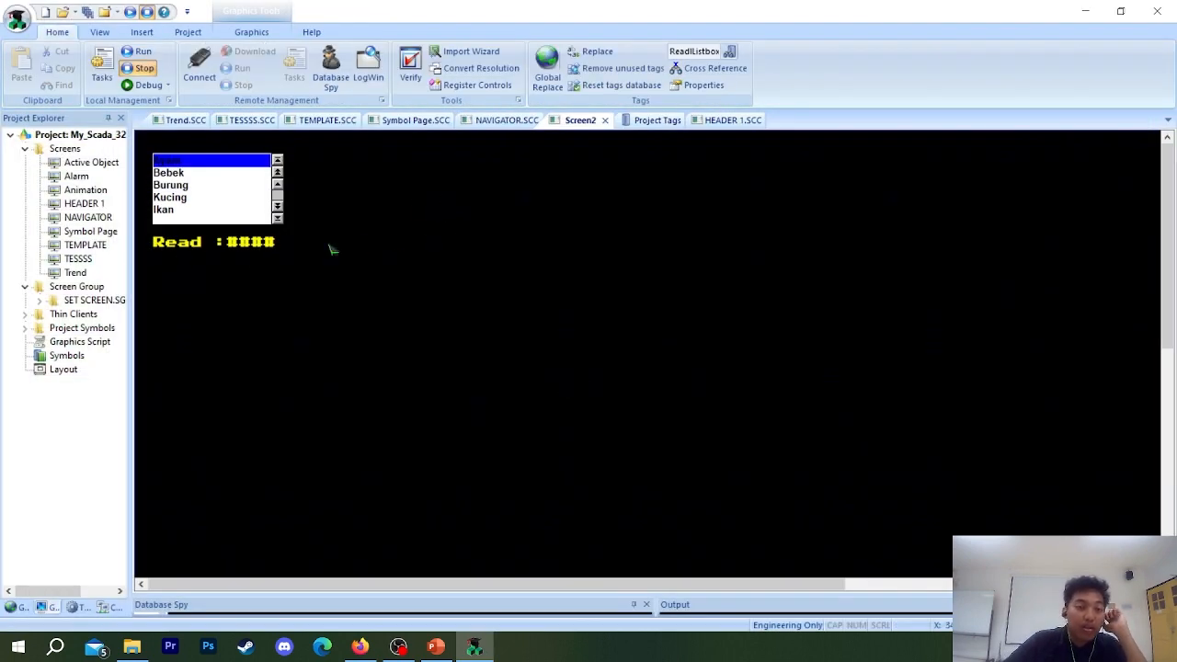
click(266, 246)
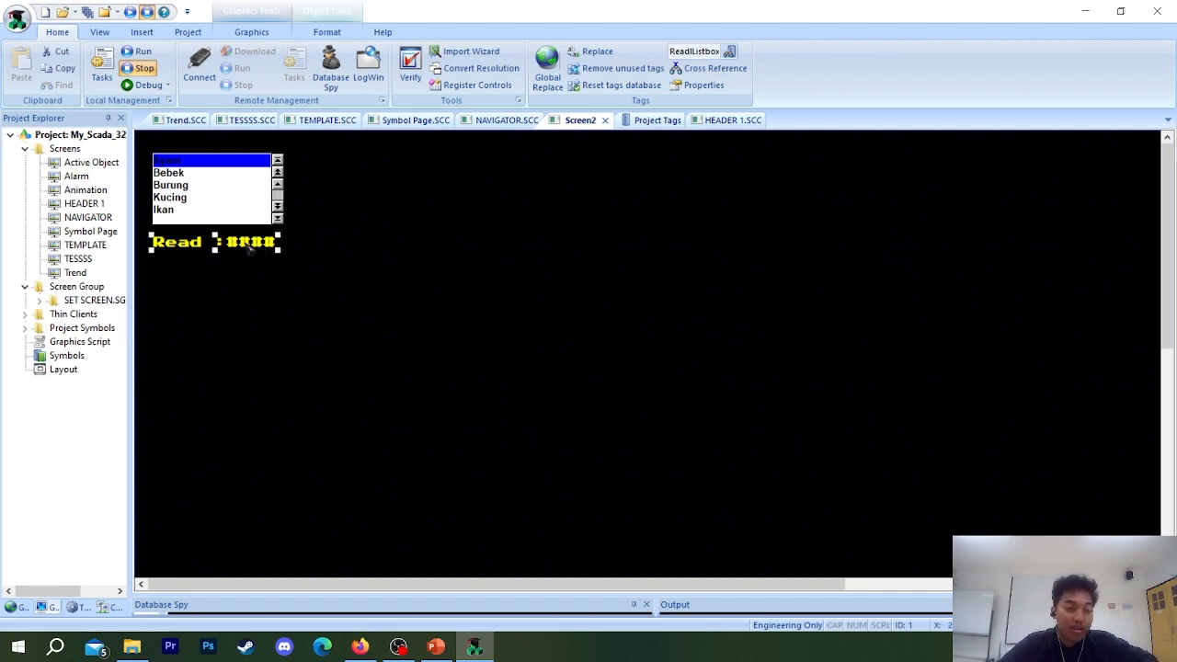
drag(249, 255, 401, 254)
click(210, 267)
click(193, 244)
key(Delete)
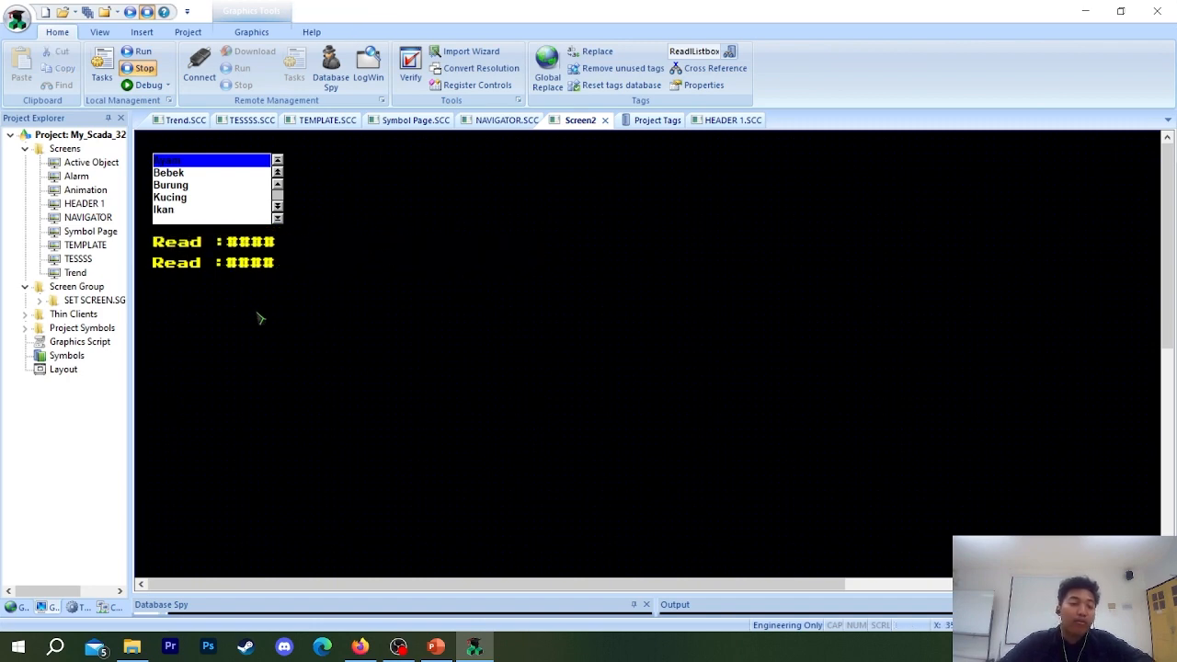
Change the lower Read copy's Text Data Link to the WriteListbox tag using the tag finder.
double_click(220, 267)
double_click(445, 231)
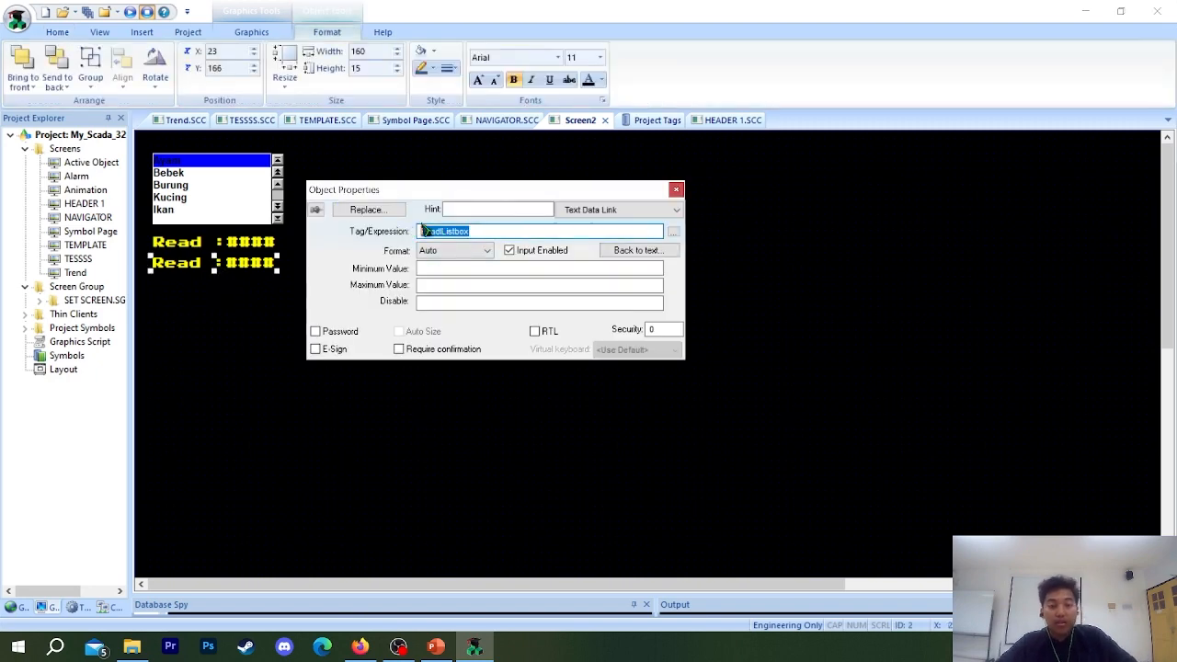
click(670, 231)
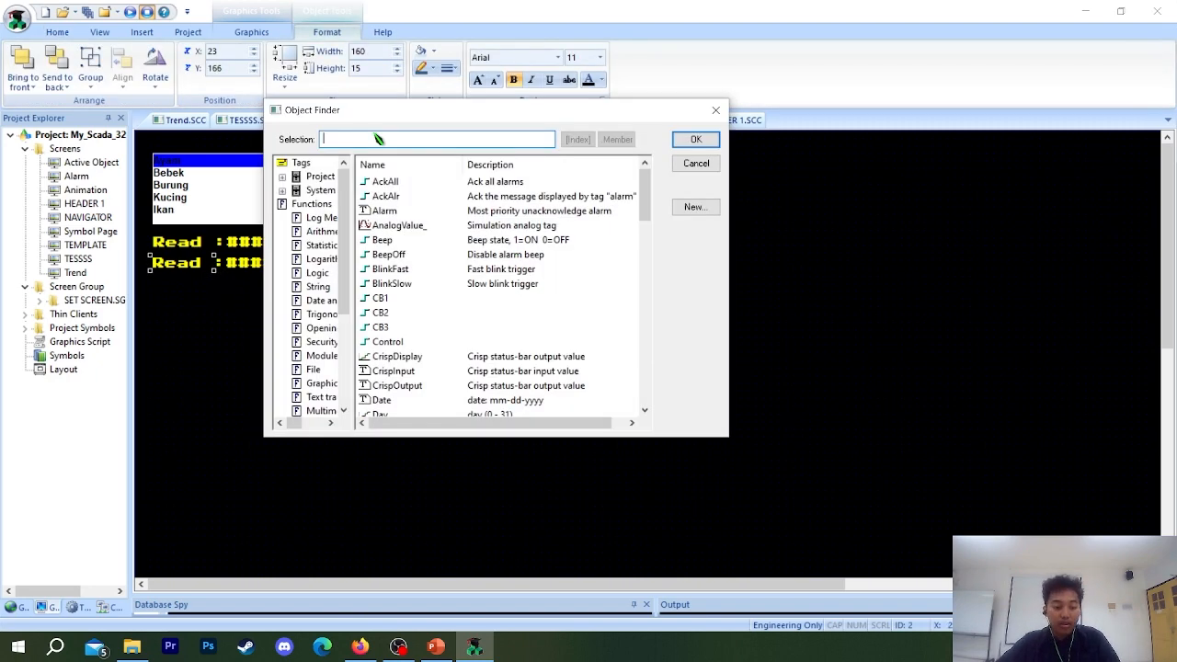
text(Writ)
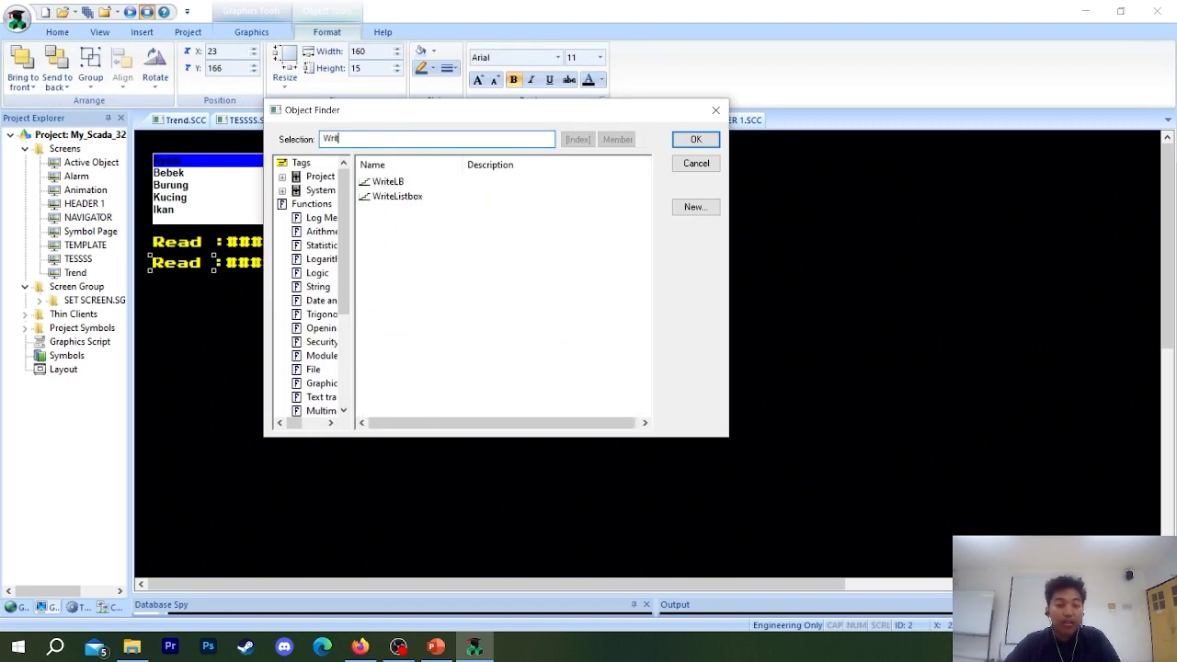
click(414, 197)
click(692, 140)
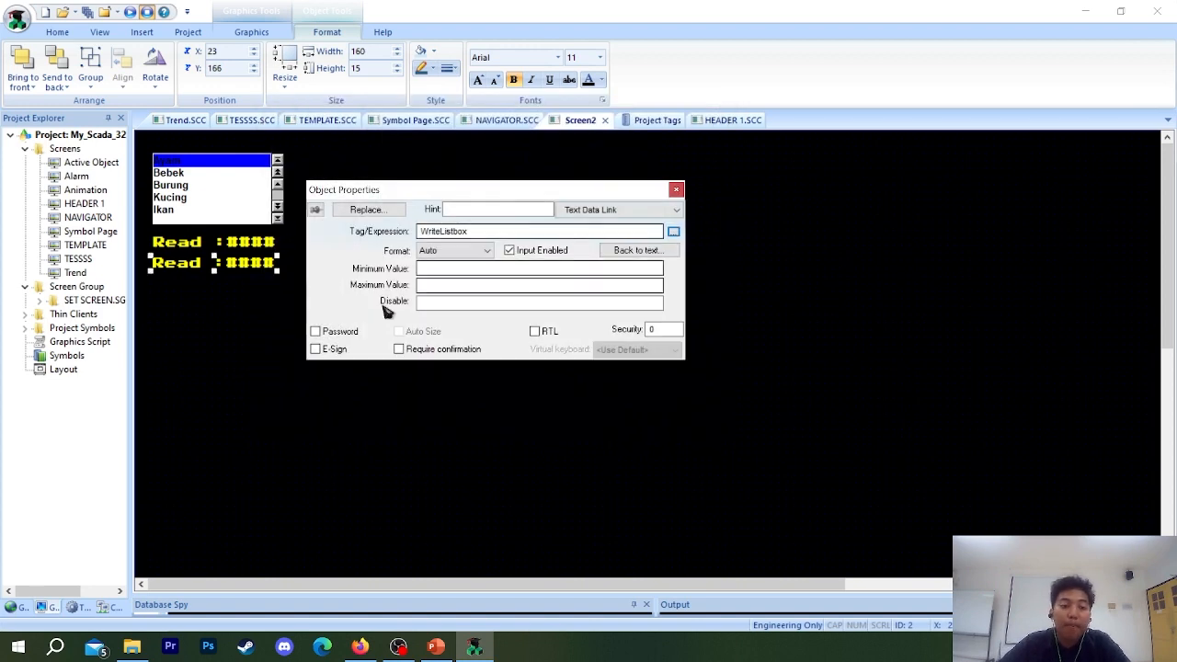
Change the linked copy's caption to "Write :####" in its text properties and close them.
click(610, 210)
click(598, 228)
drag(433, 245, 303, 236)
click(412, 245)
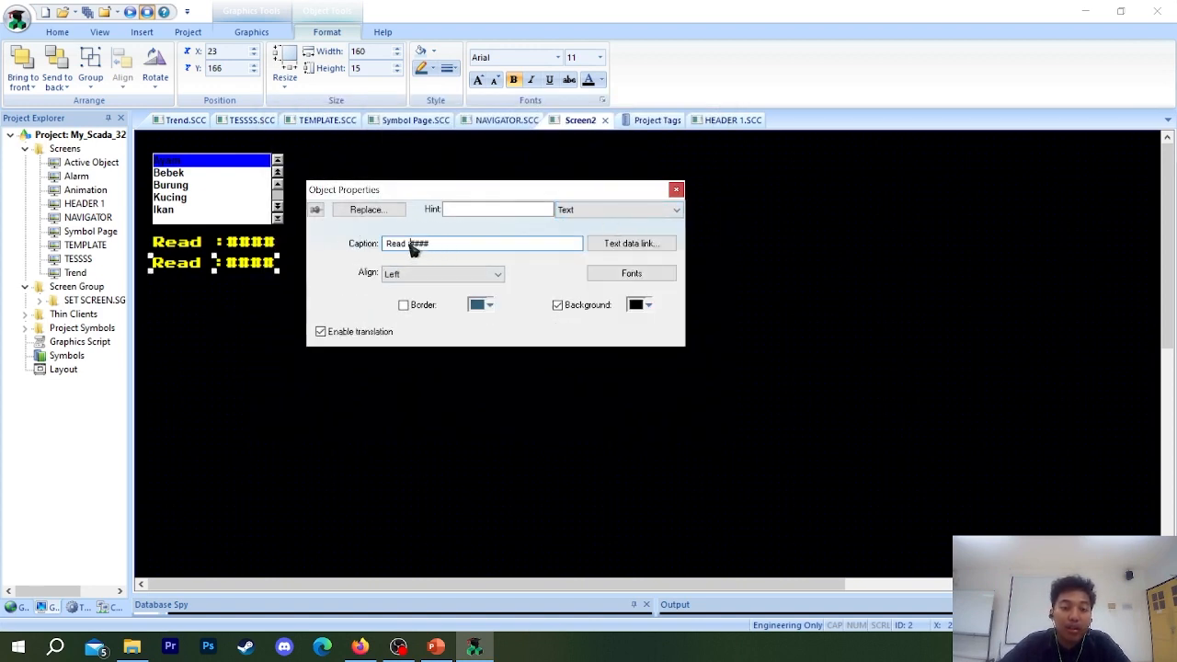
drag(409, 244, 383, 248)
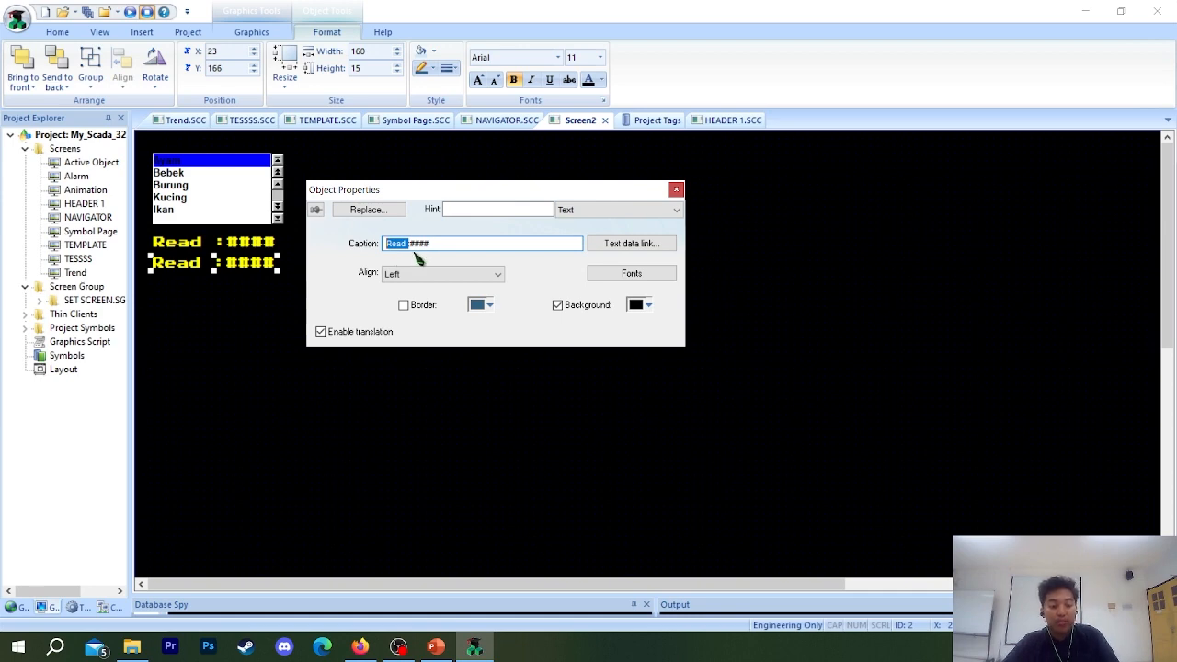
text(Write)
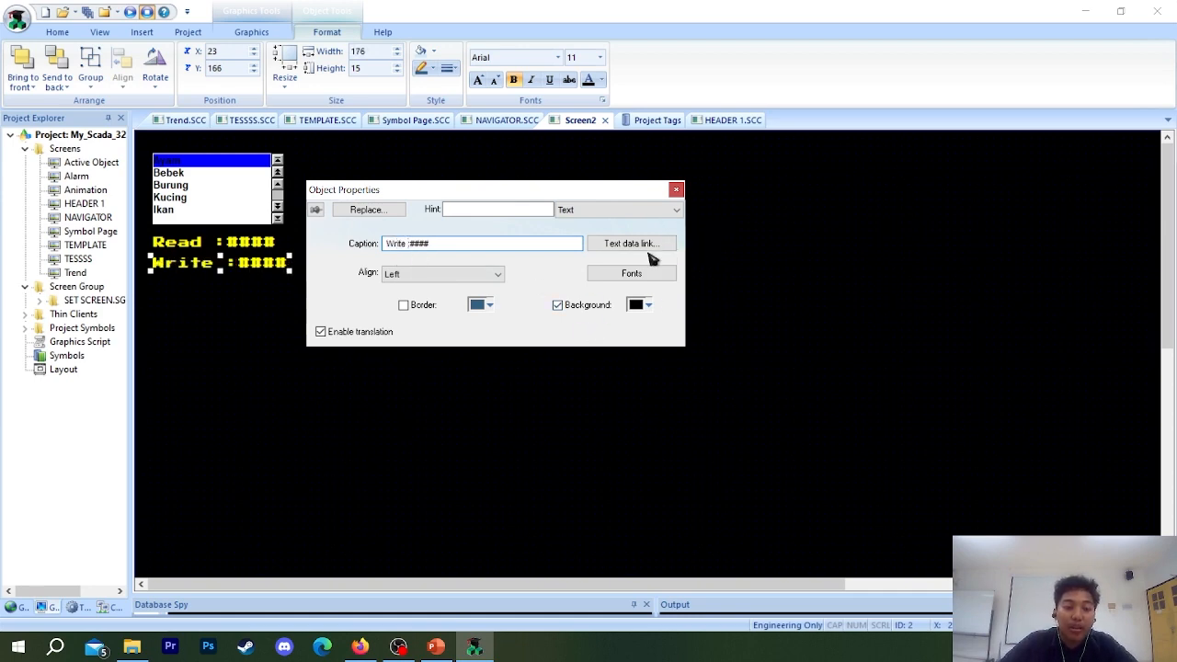
click(676, 190)
click(264, 292)
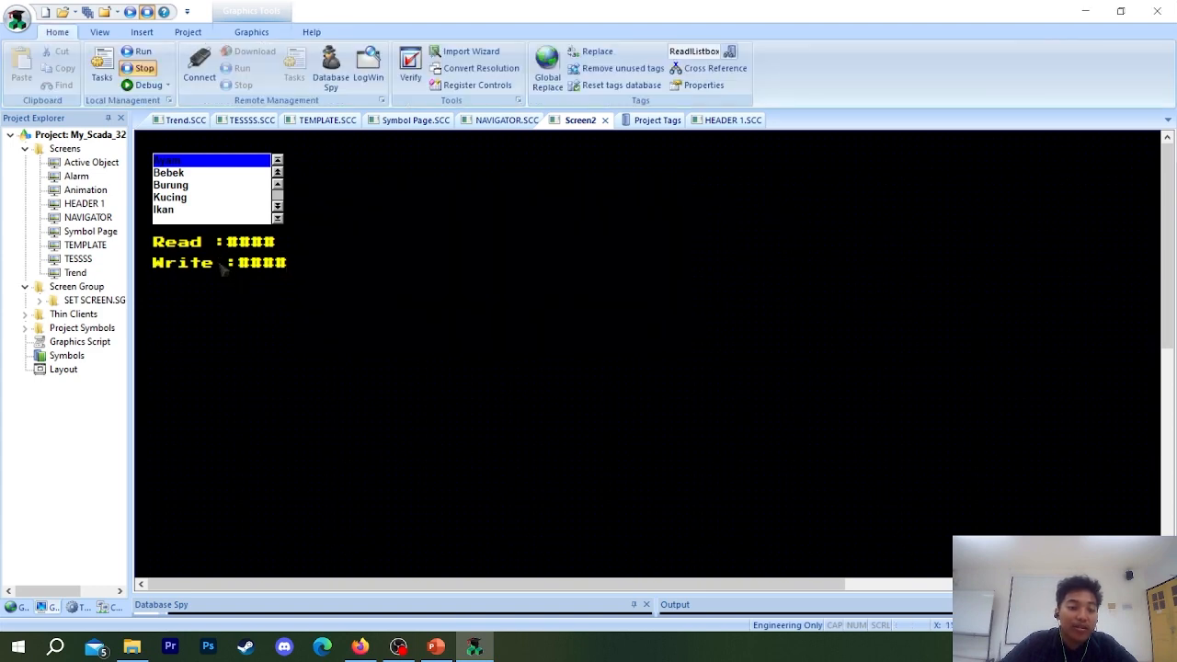
Move the Write text up beside the Read text, on its right side.
click(219, 244)
drag(228, 262, 381, 253)
click(378, 246)
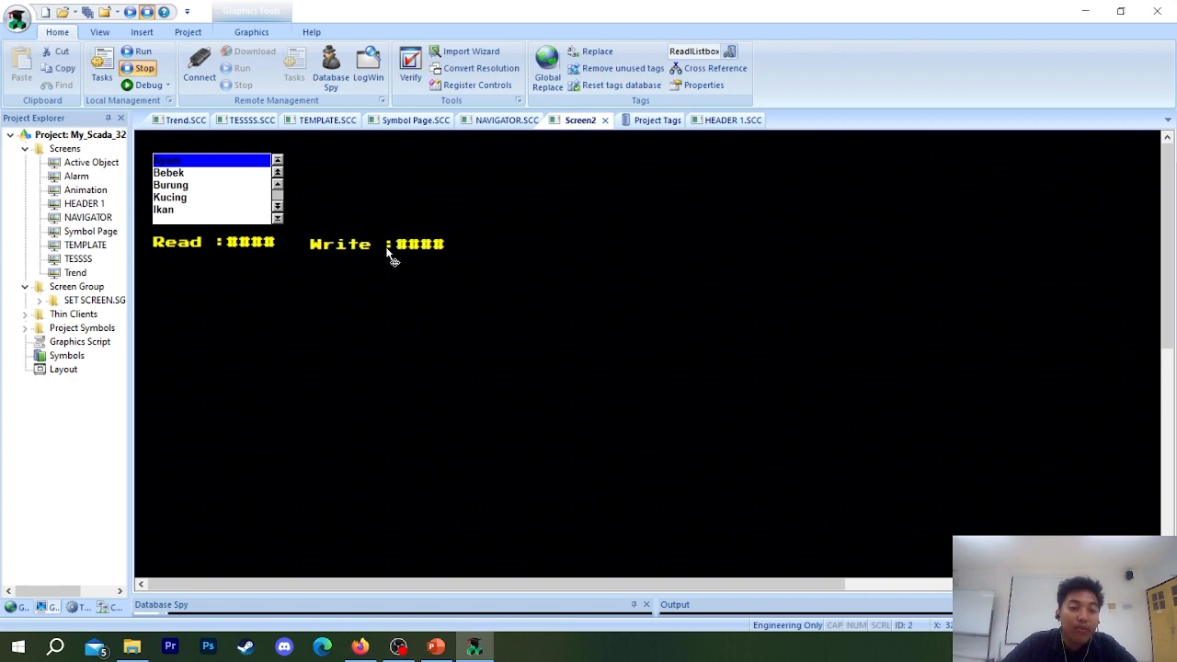
click(319, 230)
Check the read and write tags in the List Box's properties, and close the properties.
double_click(197, 192)
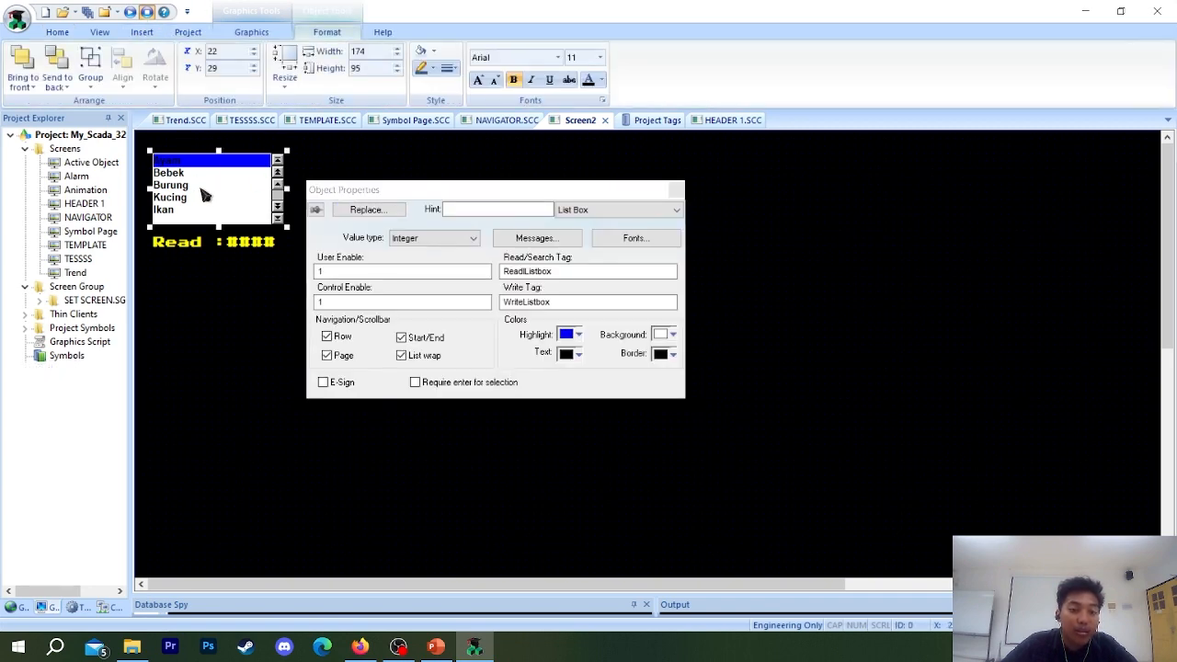
click(550, 271)
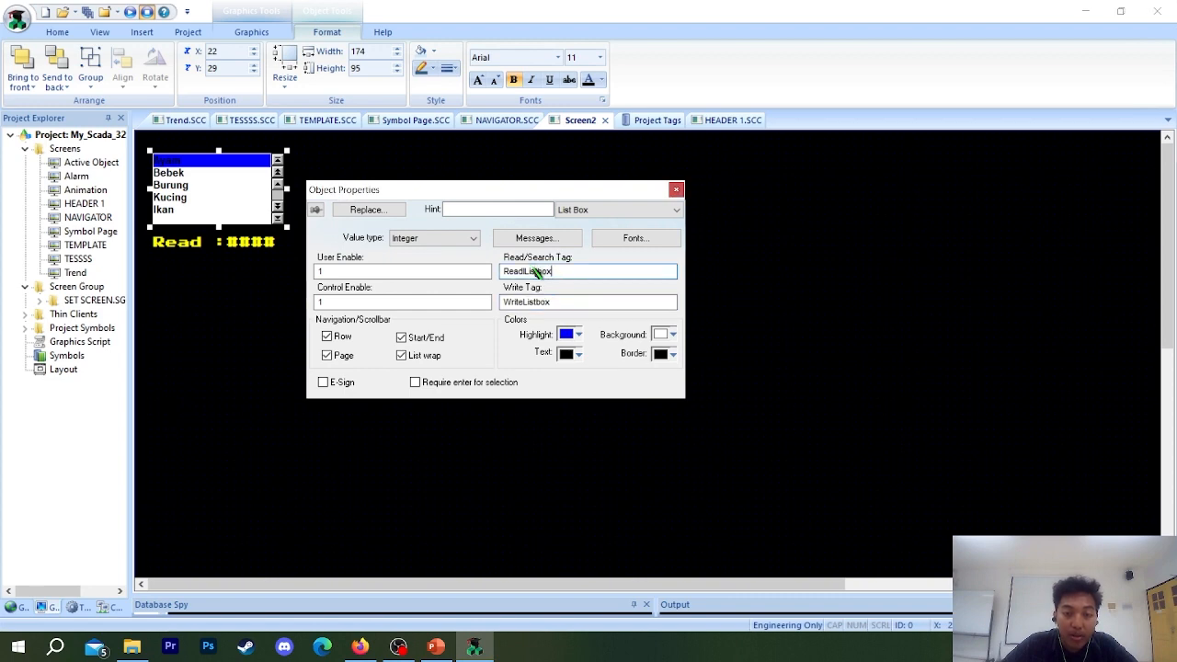
click(677, 190)
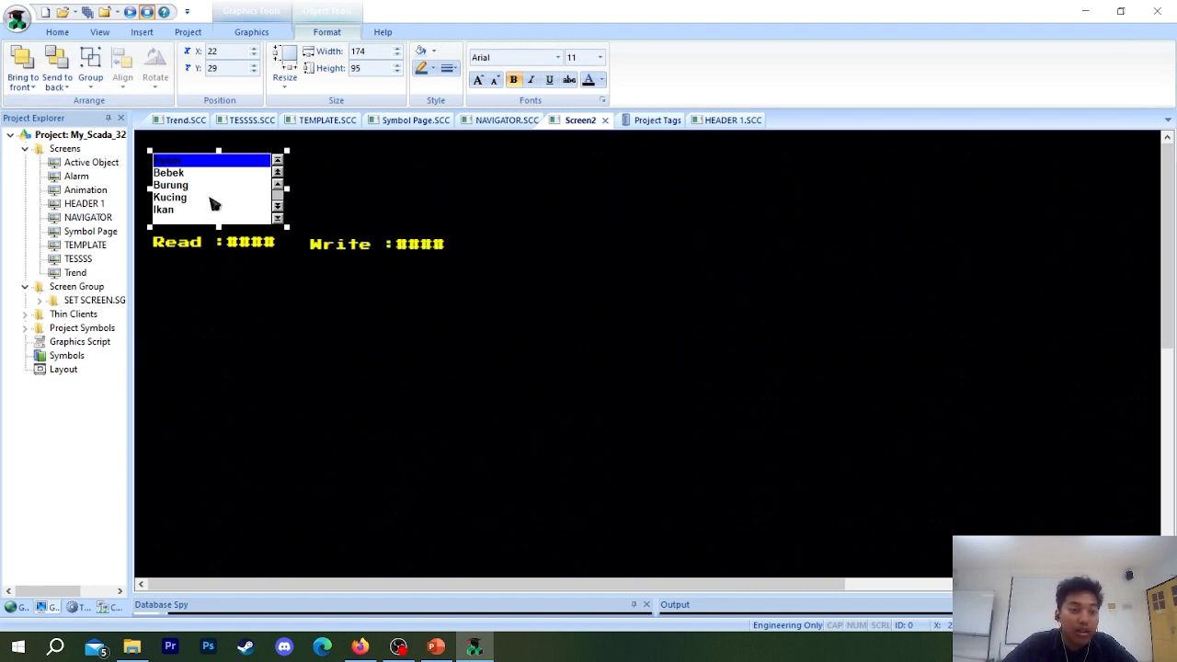
Test the List Box in the runtime by selecting Bebek and Ayam and entering 3 as the Read value, and exit the runtime.
key(alt+Tab)
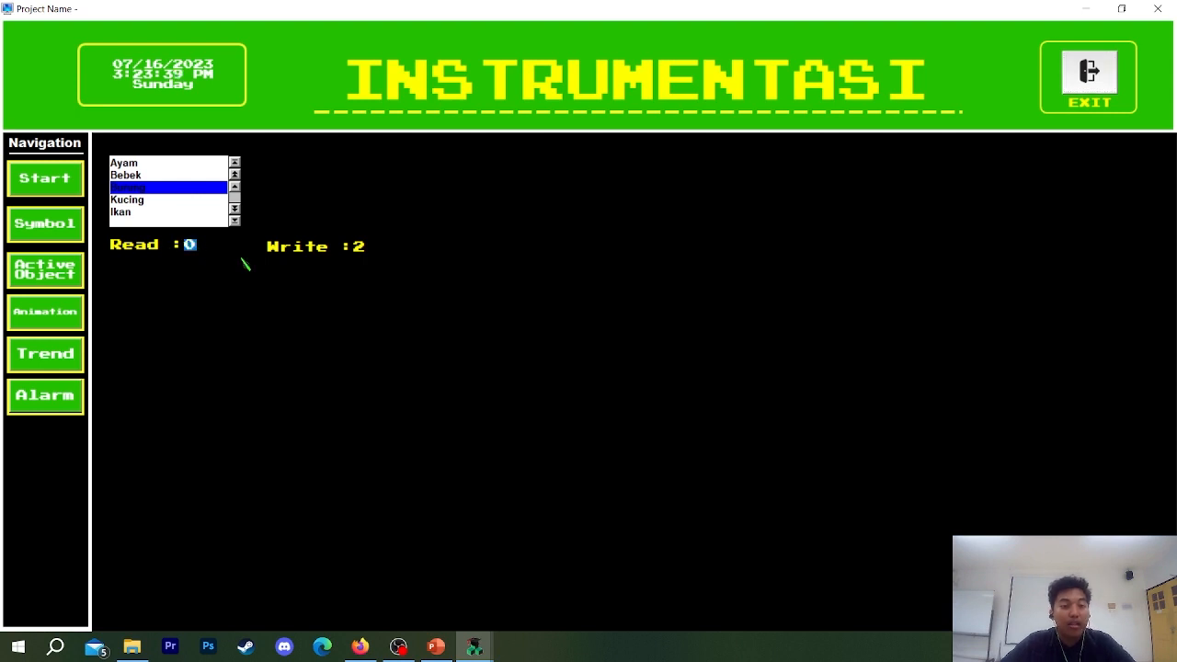
click(141, 175)
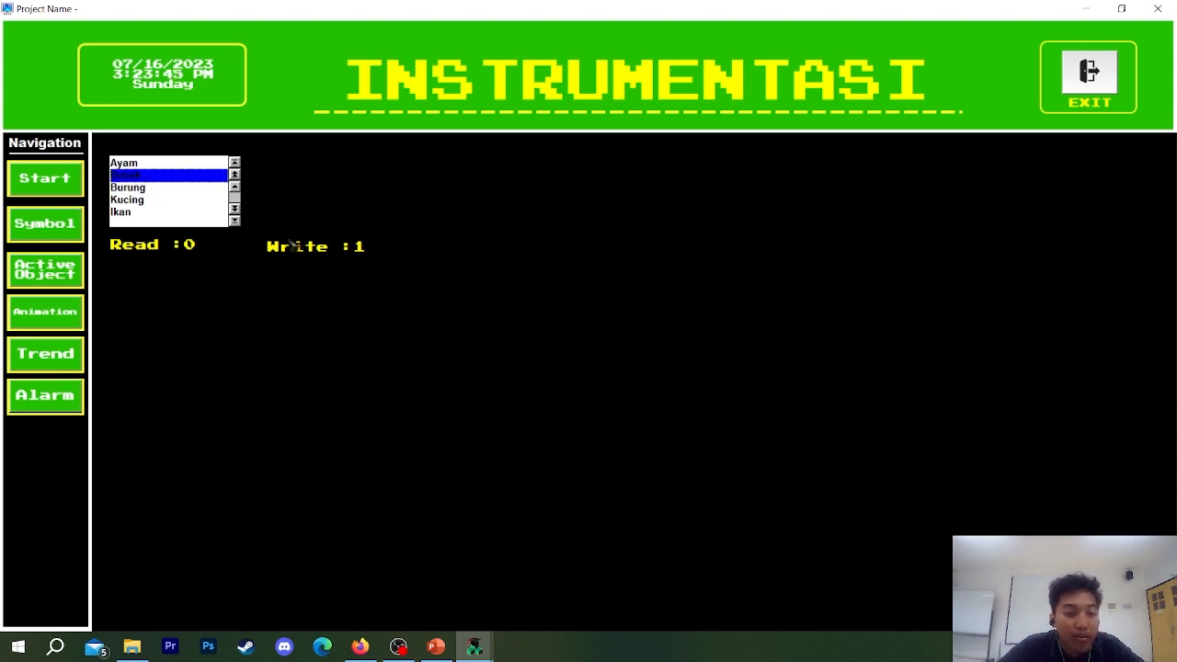
key(Up)
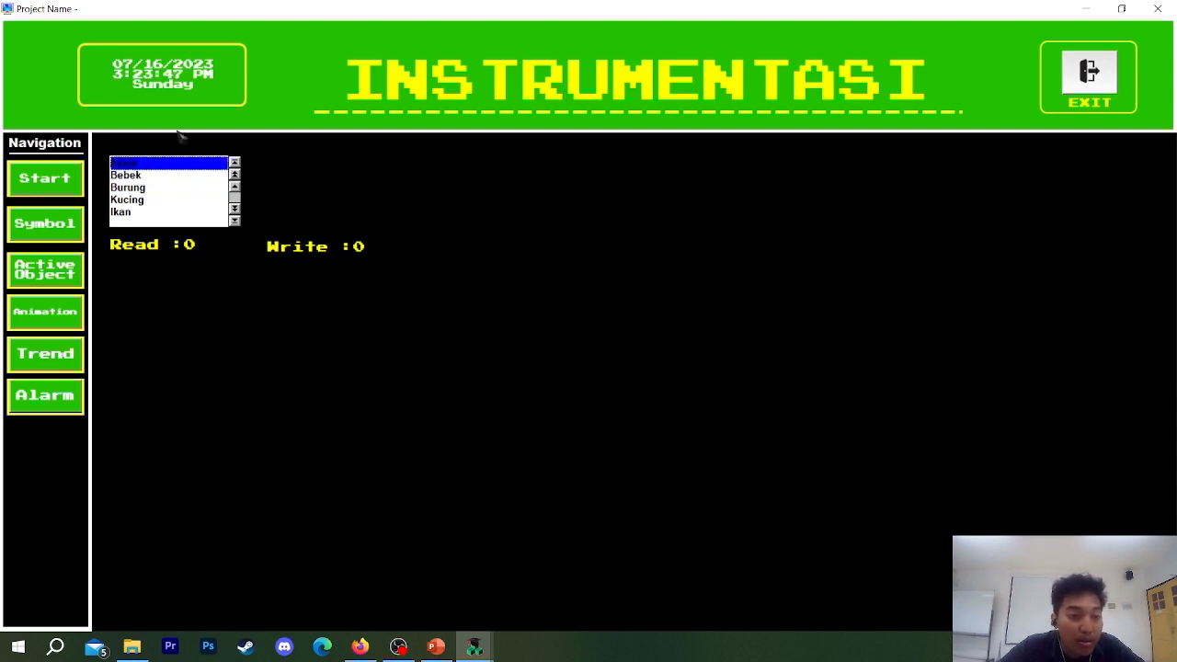
click(189, 246)
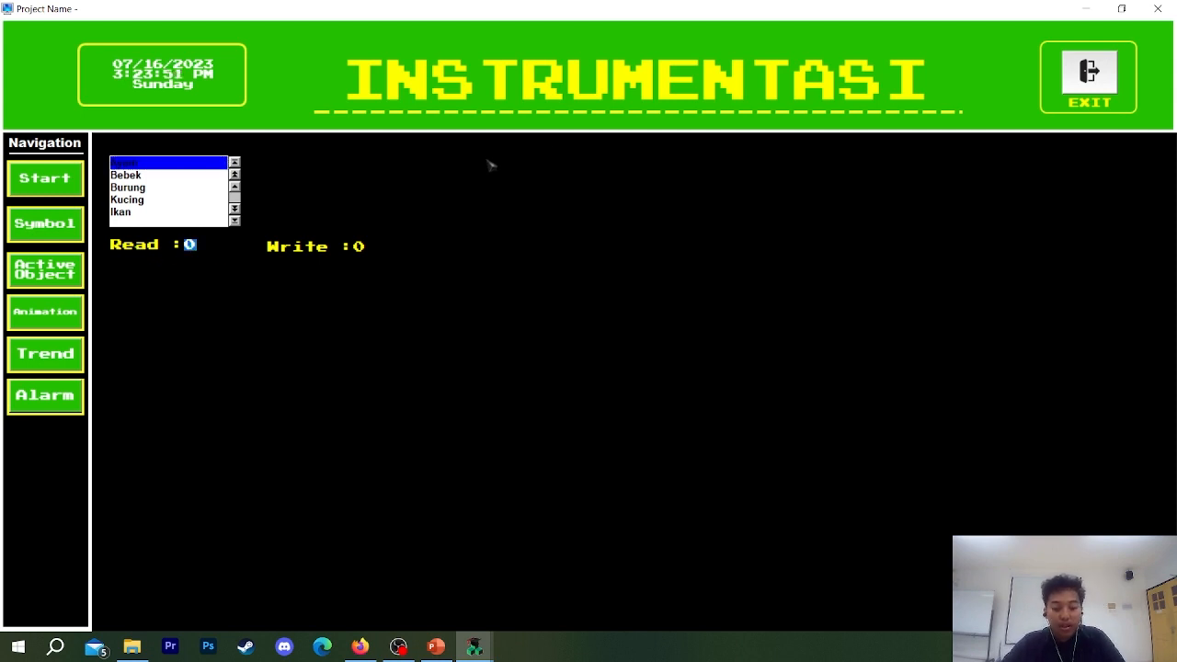
text(3)
key(Return)
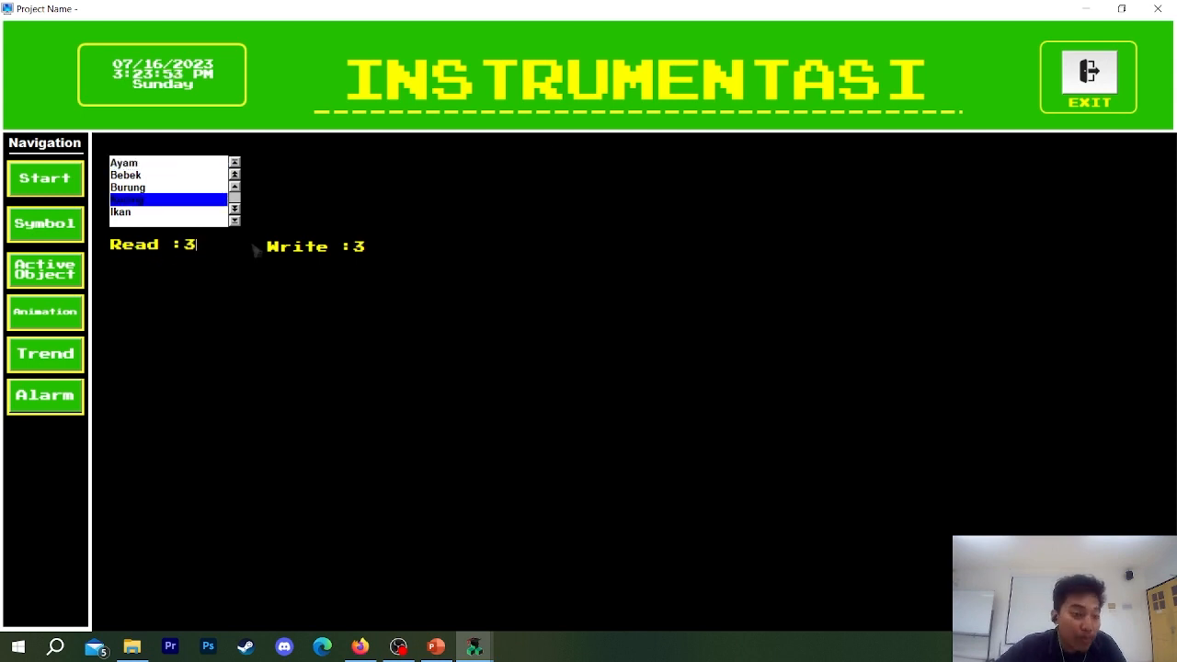
click(1100, 85)
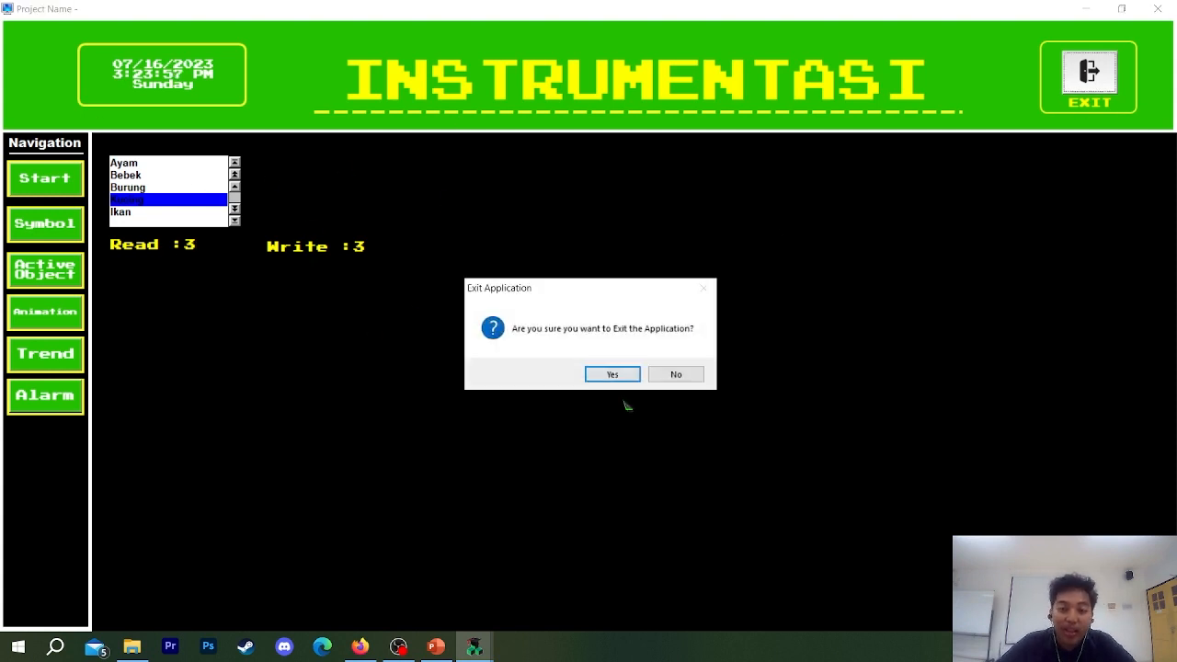
click(624, 372)
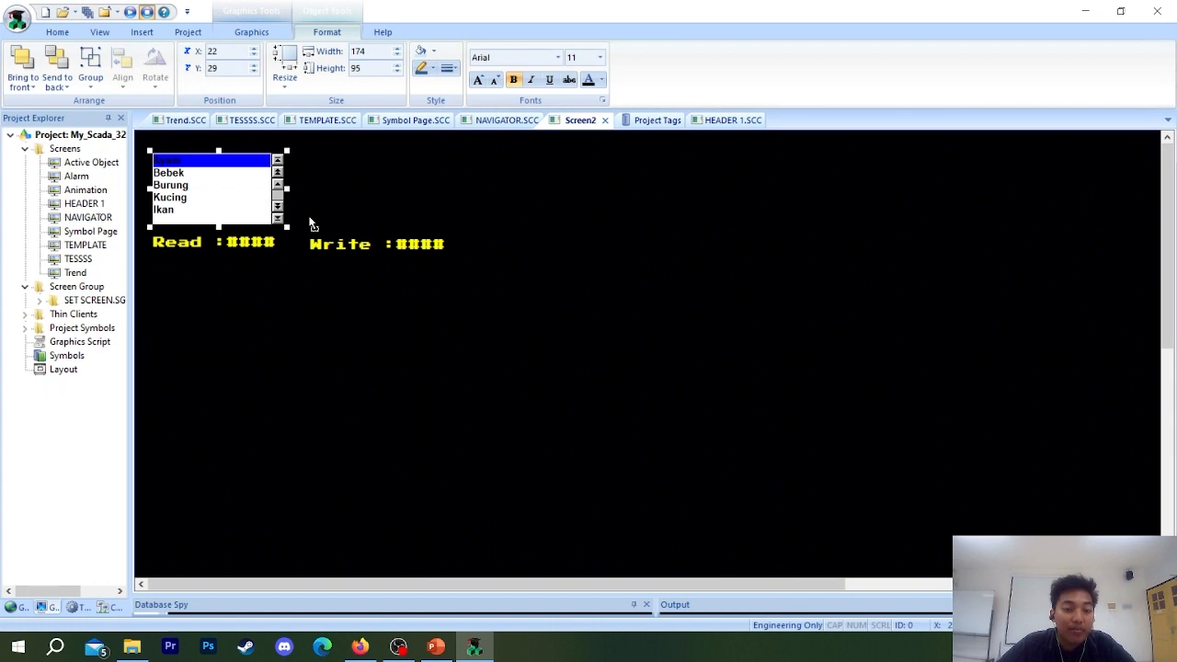
Nudge the Write text so that it sits level with the Read text.
click(311, 224)
click(372, 247)
drag(372, 248, 369, 245)
click(527, 245)
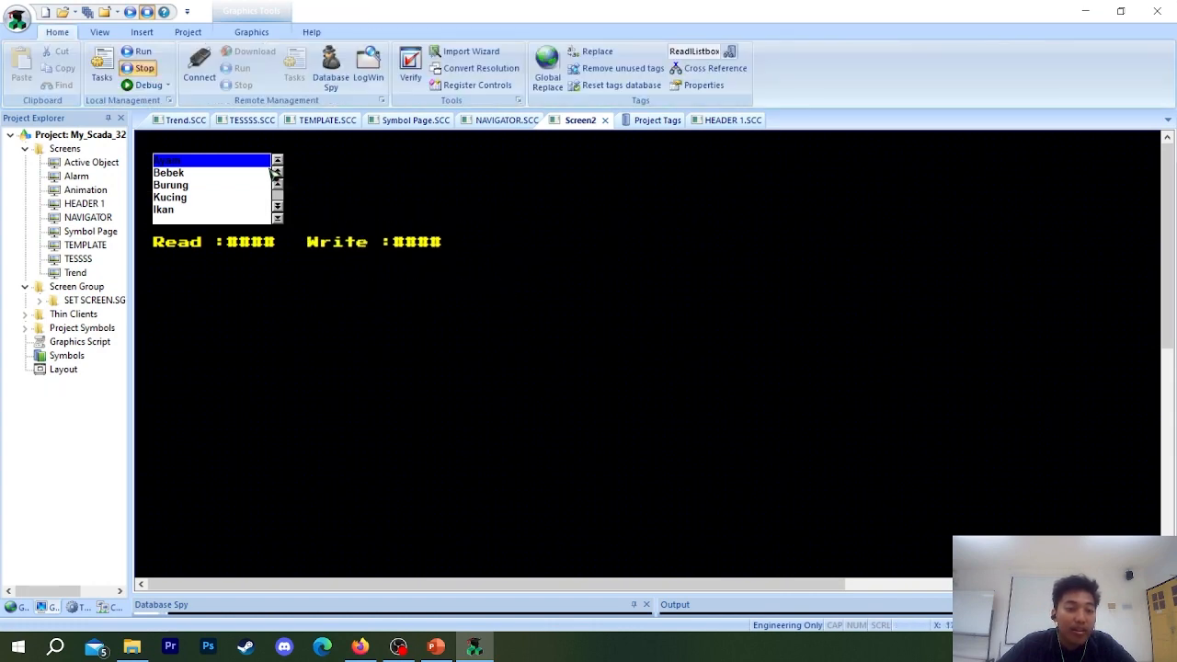
Set the List Box's highlight color to yellow after trying white.
double_click(221, 181)
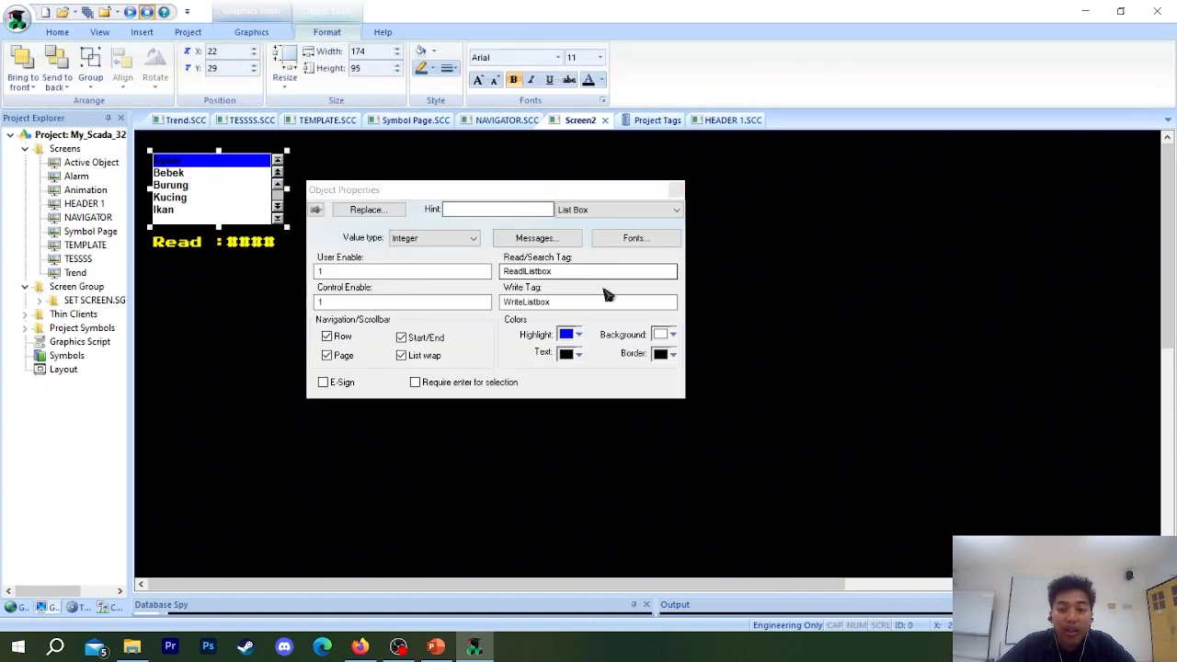
click(578, 335)
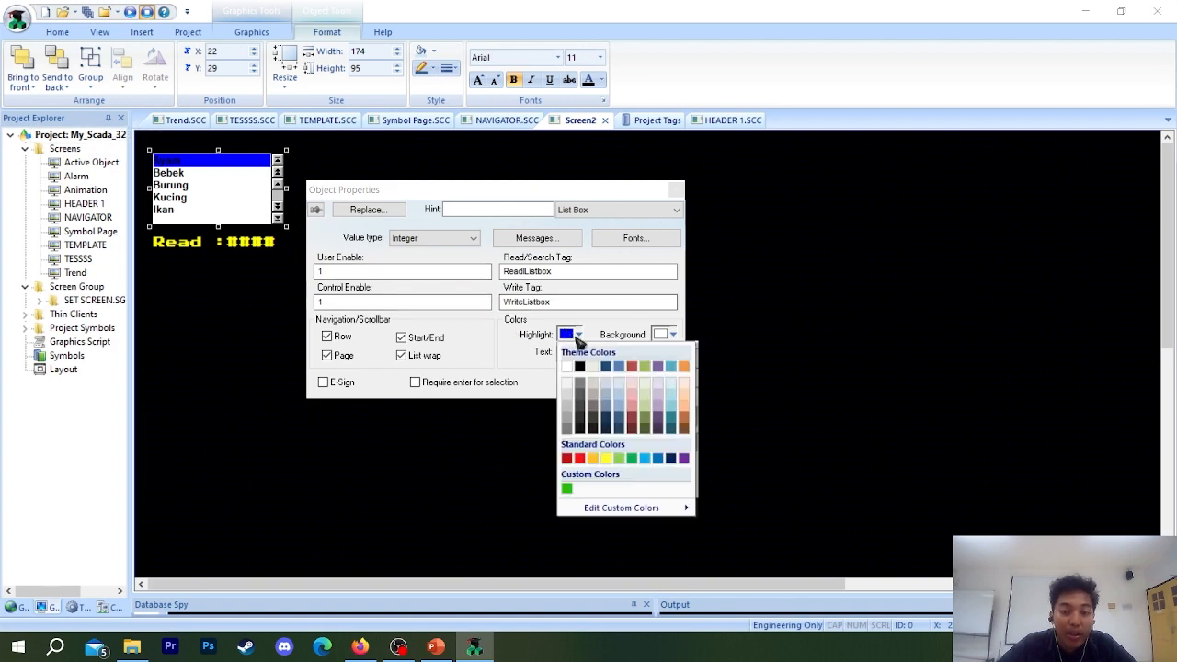
click(566, 367)
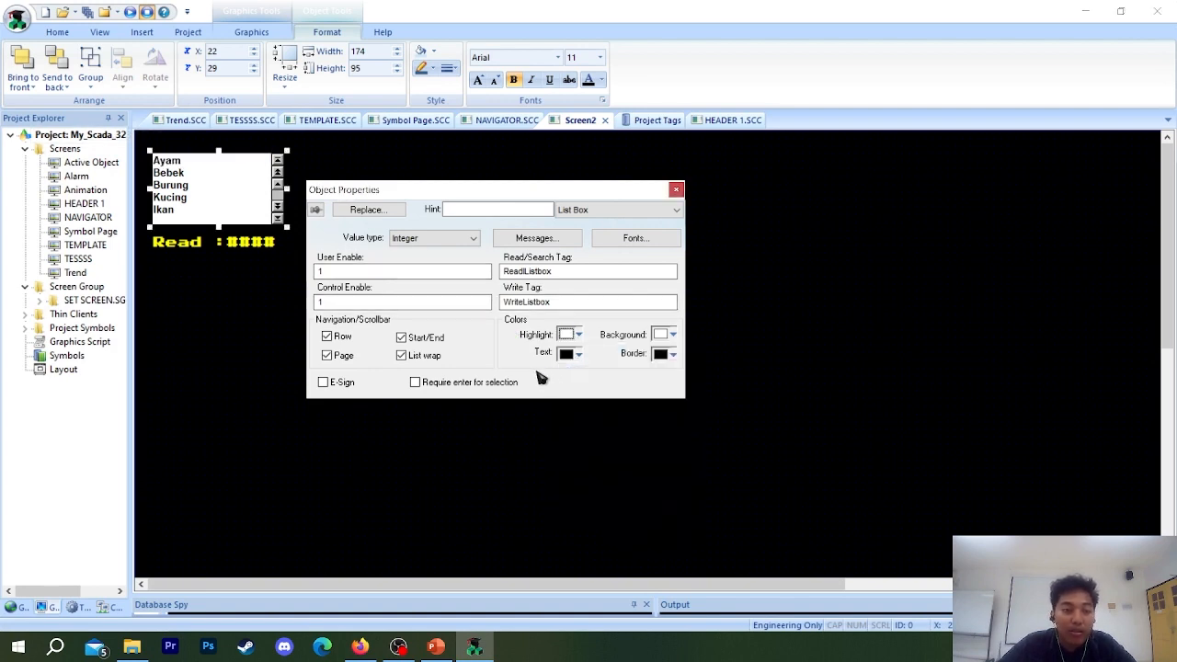
click(567, 336)
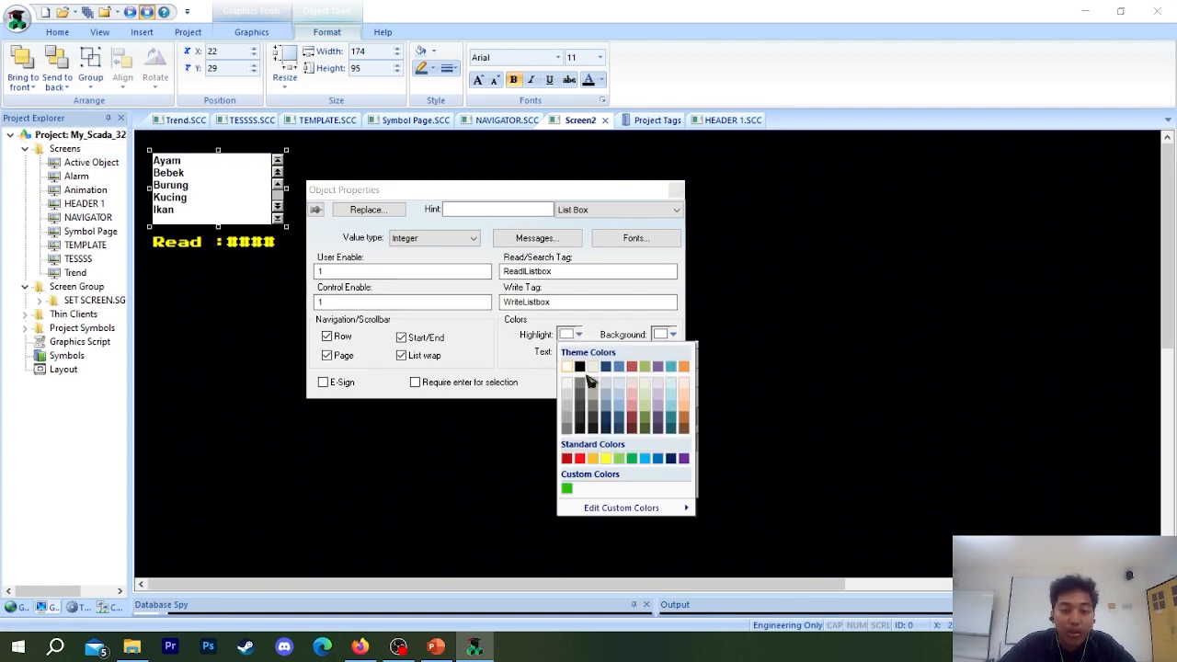
click(606, 459)
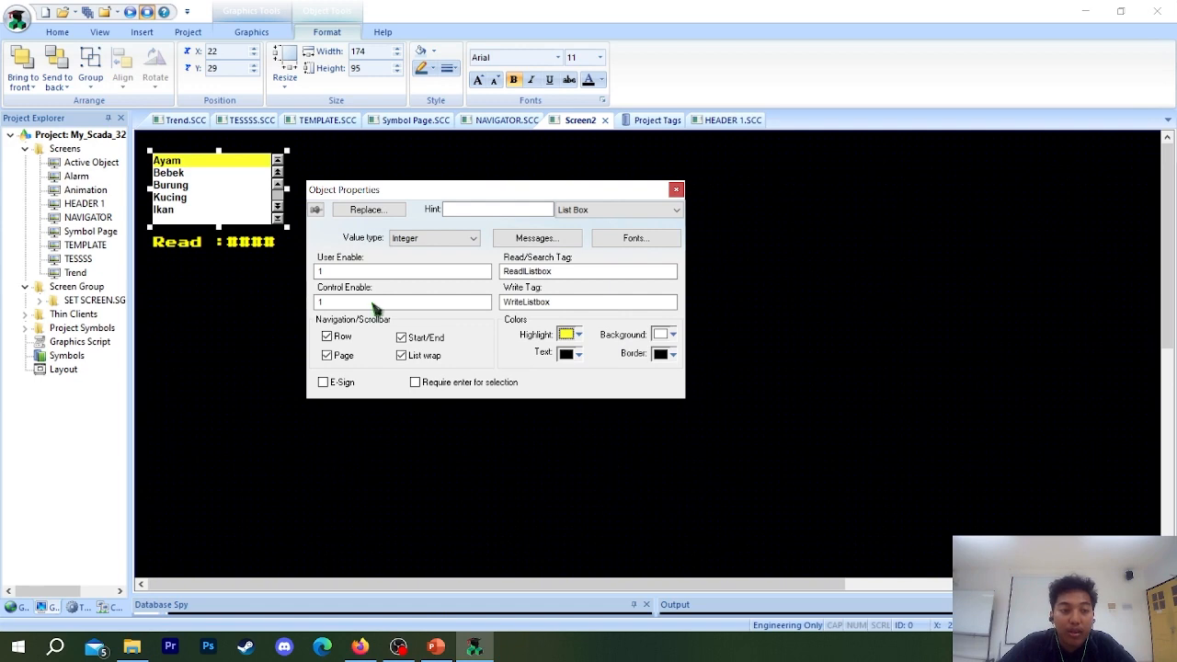
click(618, 241)
click(745, 191)
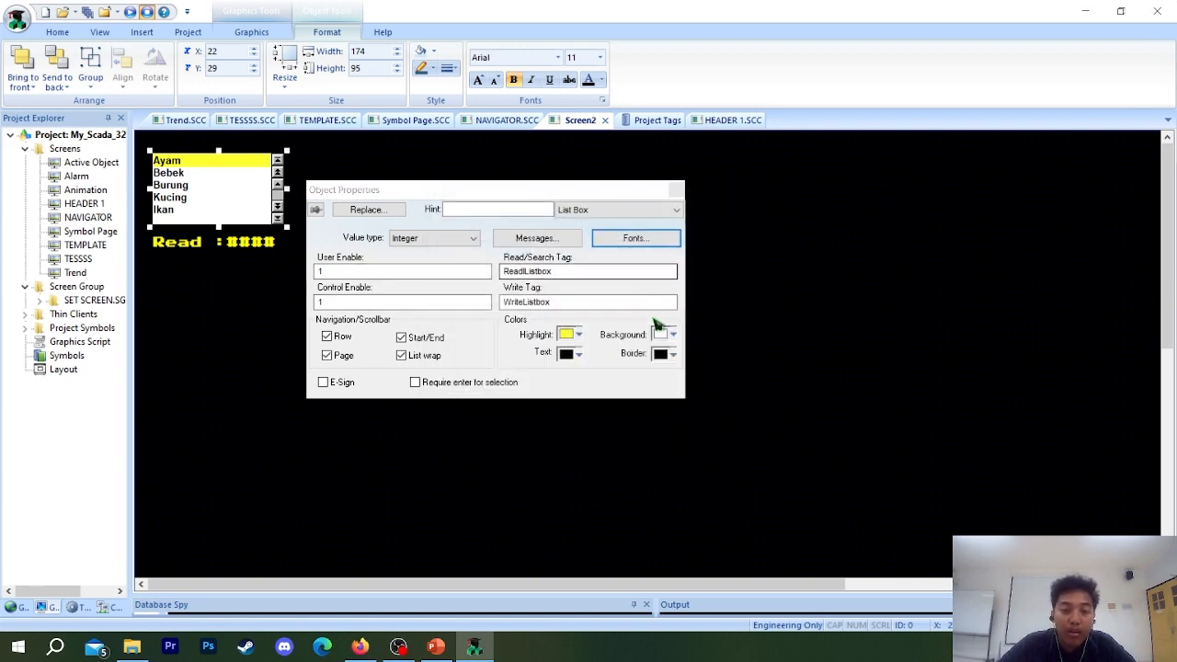
click(665, 335)
click(675, 335)
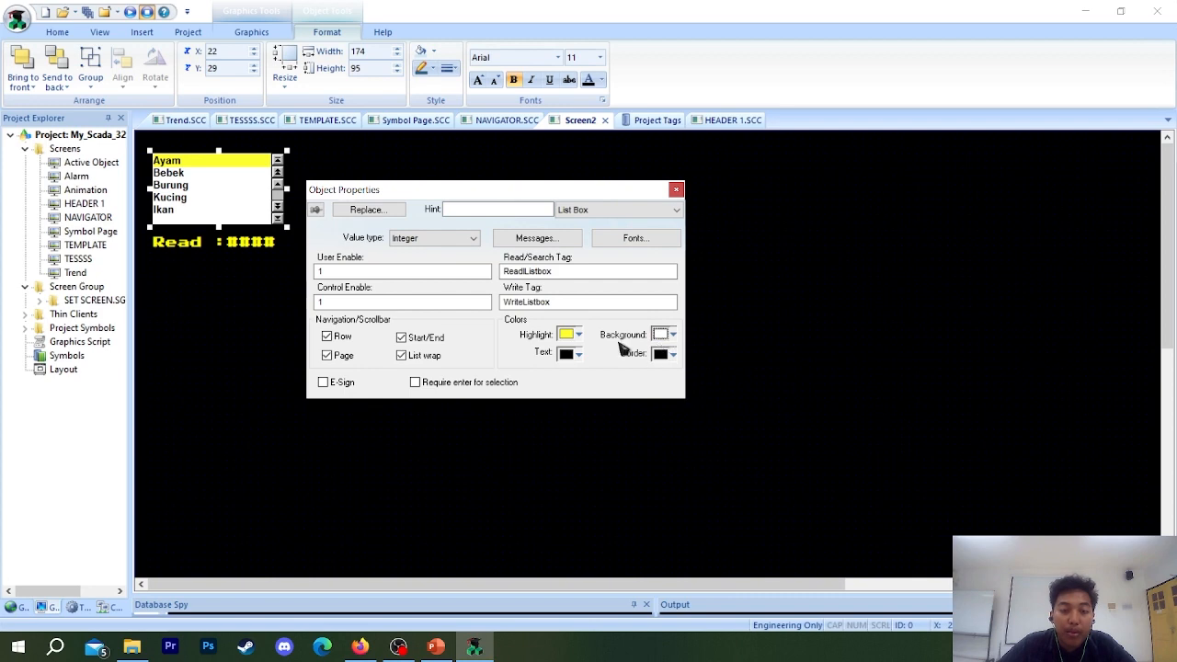
Set the text foreground of the Ayam message to white in the List Box's messages, and close the properties.
click(537, 238)
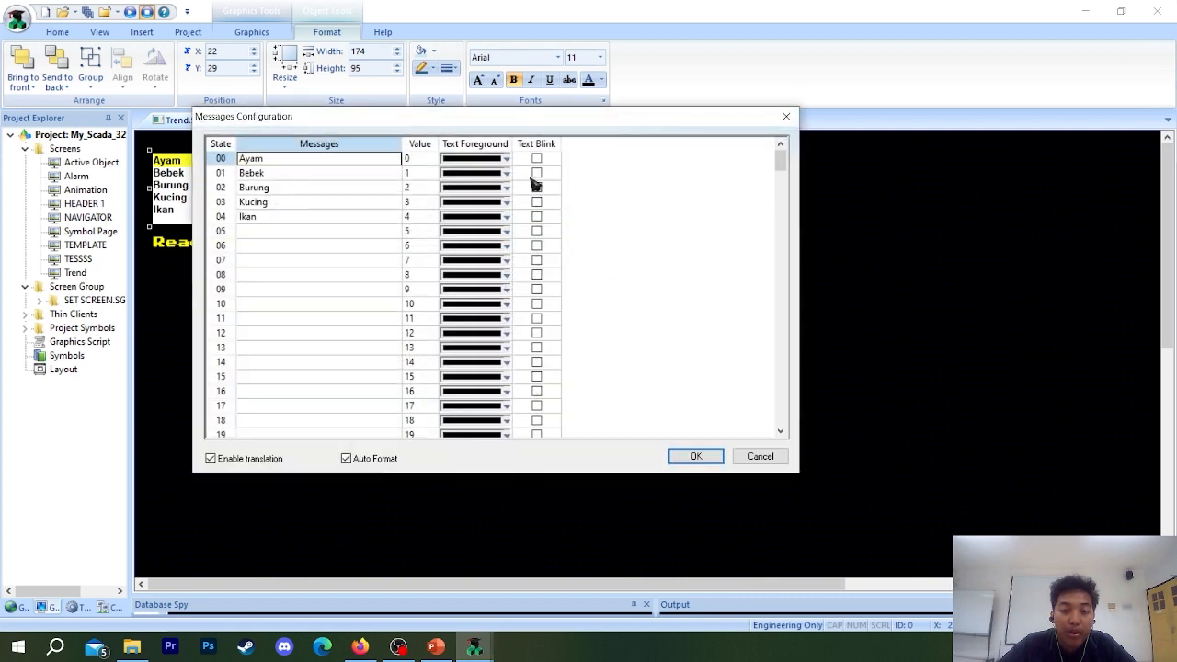
click(506, 159)
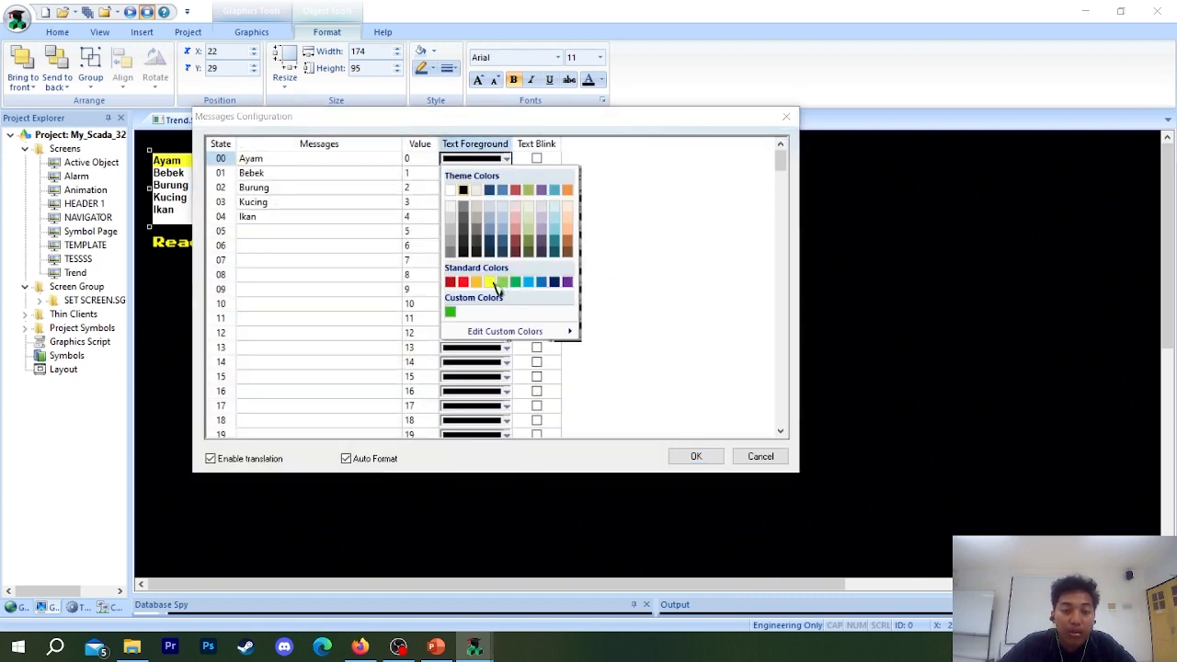
click(452, 196)
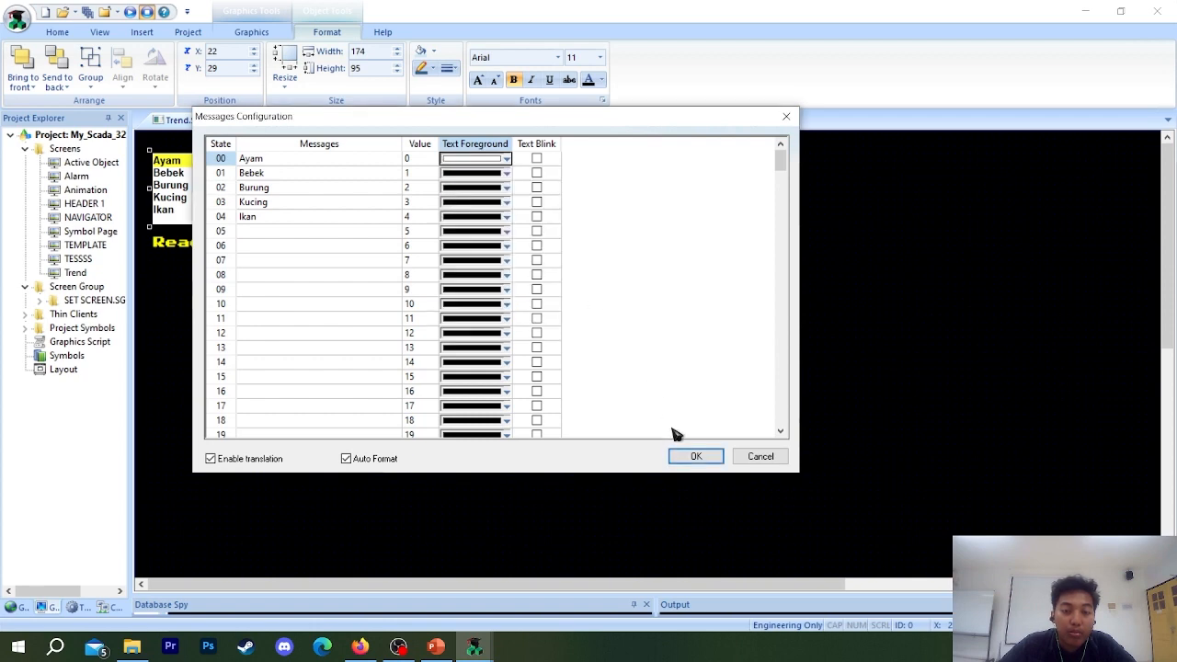
click(696, 456)
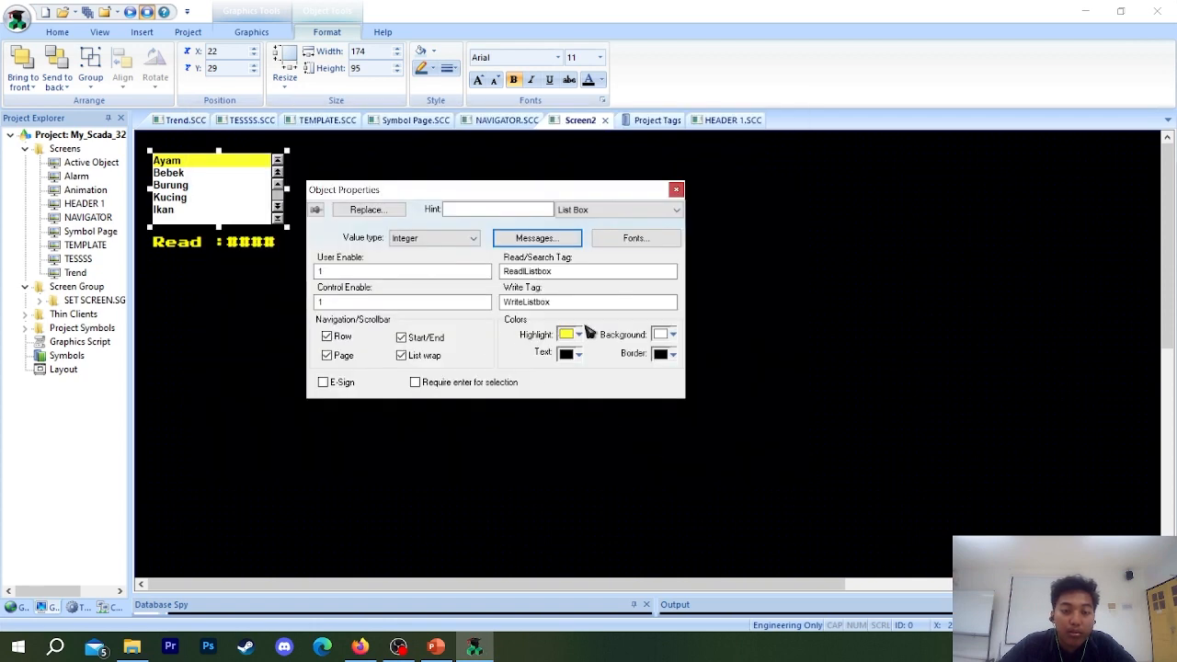
click(676, 189)
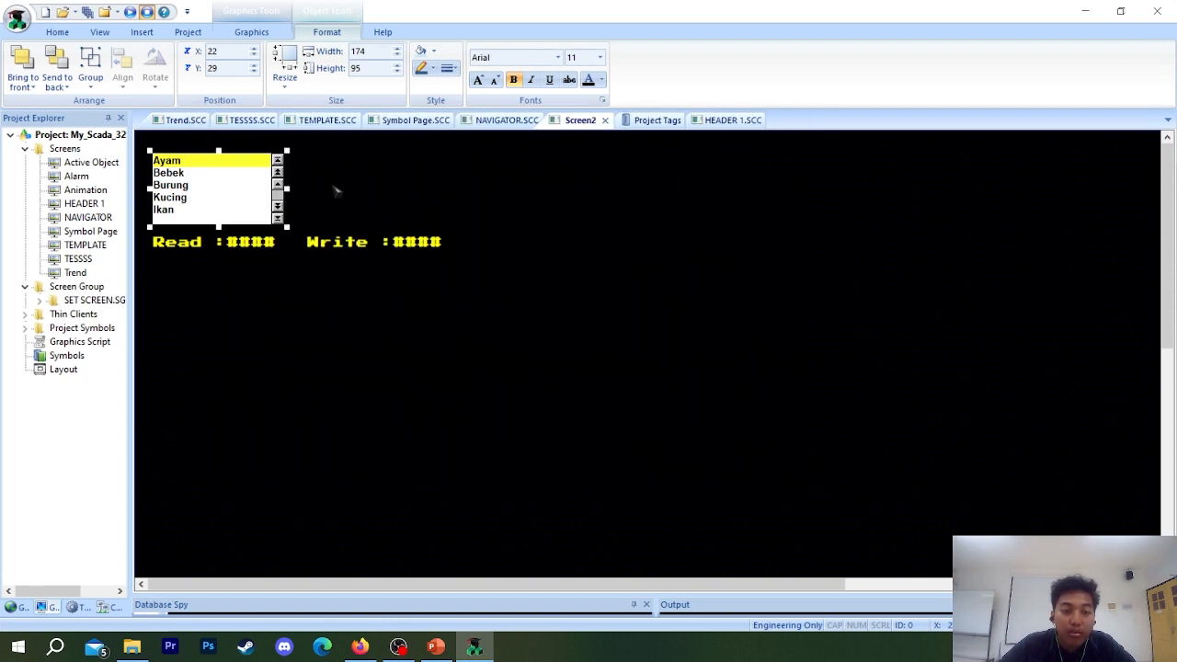
Run the project, test the List Box by alternating between Bebek and Ayam, and exit the runtime.
click(130, 14)
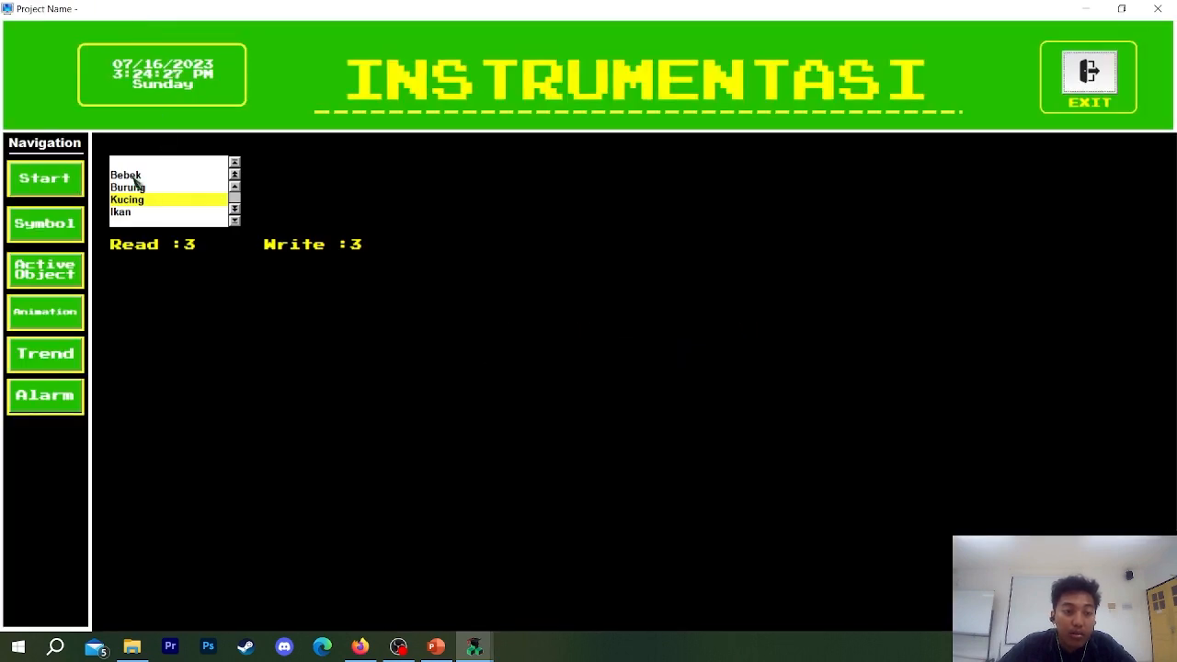
click(129, 178)
click(131, 162)
click(131, 173)
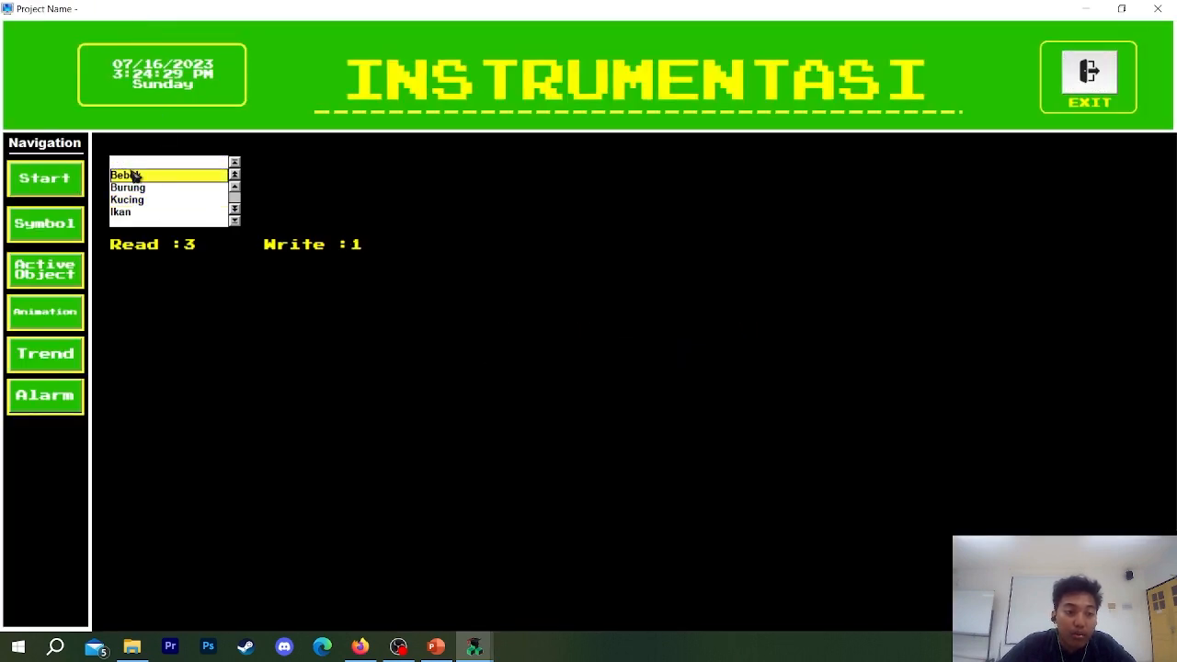
click(131, 163)
click(133, 174)
click(133, 162)
click(134, 174)
click(134, 164)
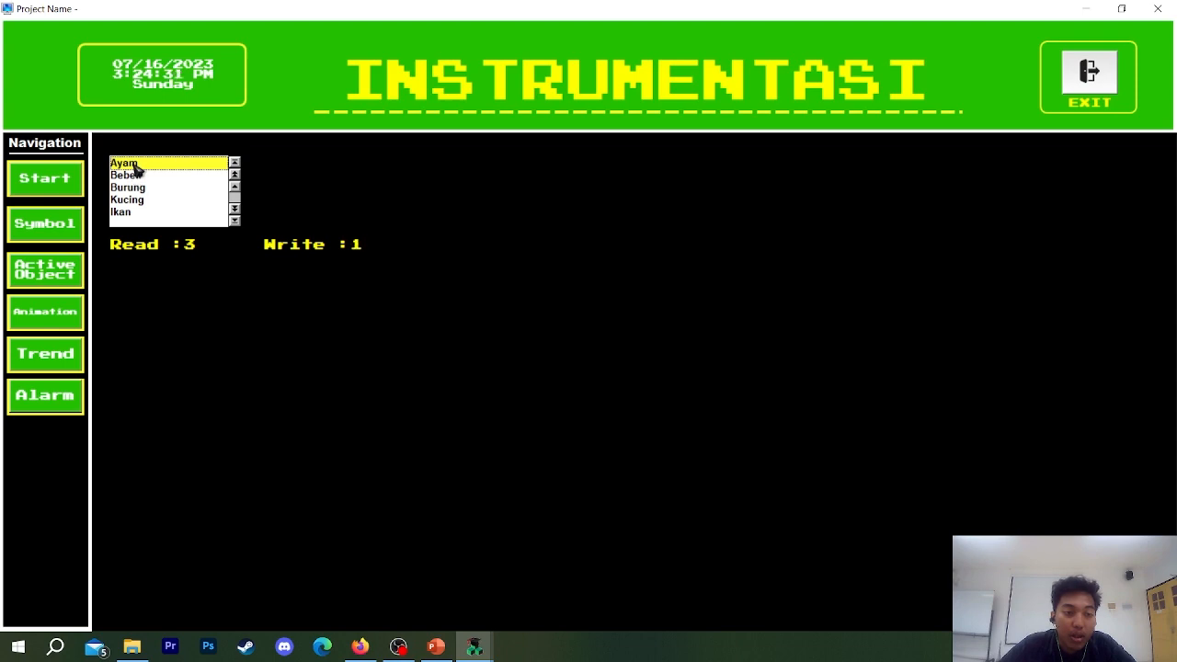
click(1087, 84)
click(618, 371)
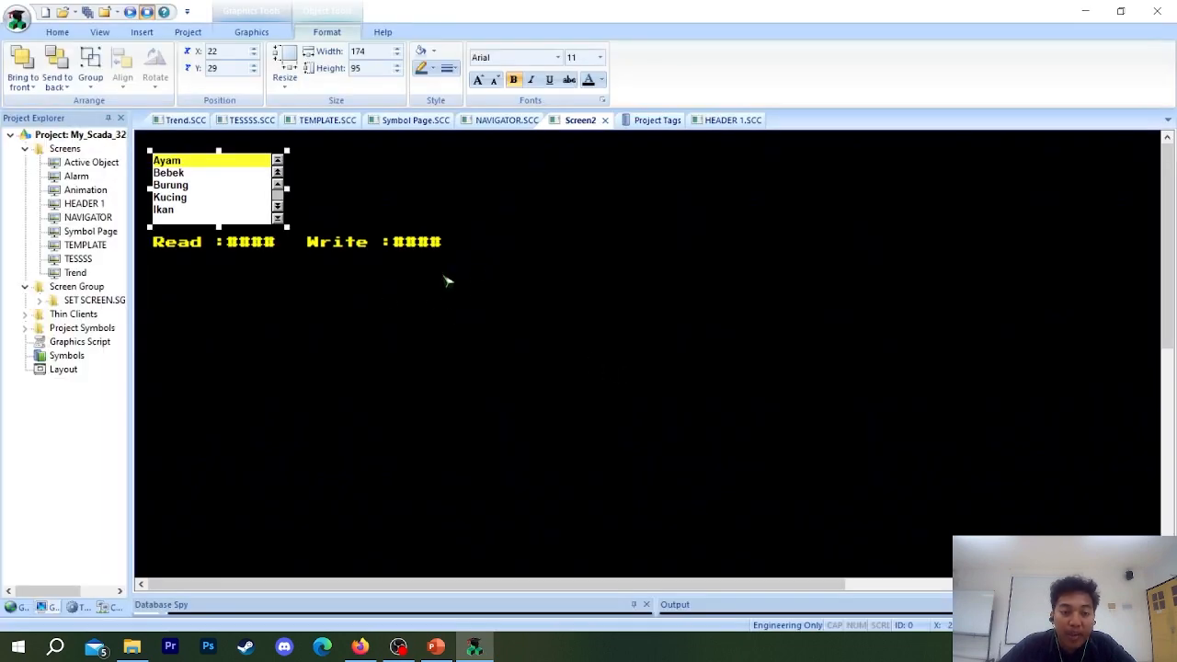
Set the text foreground of the Ayam message to black in the List Box's messages, and close the properties.
double_click(256, 197)
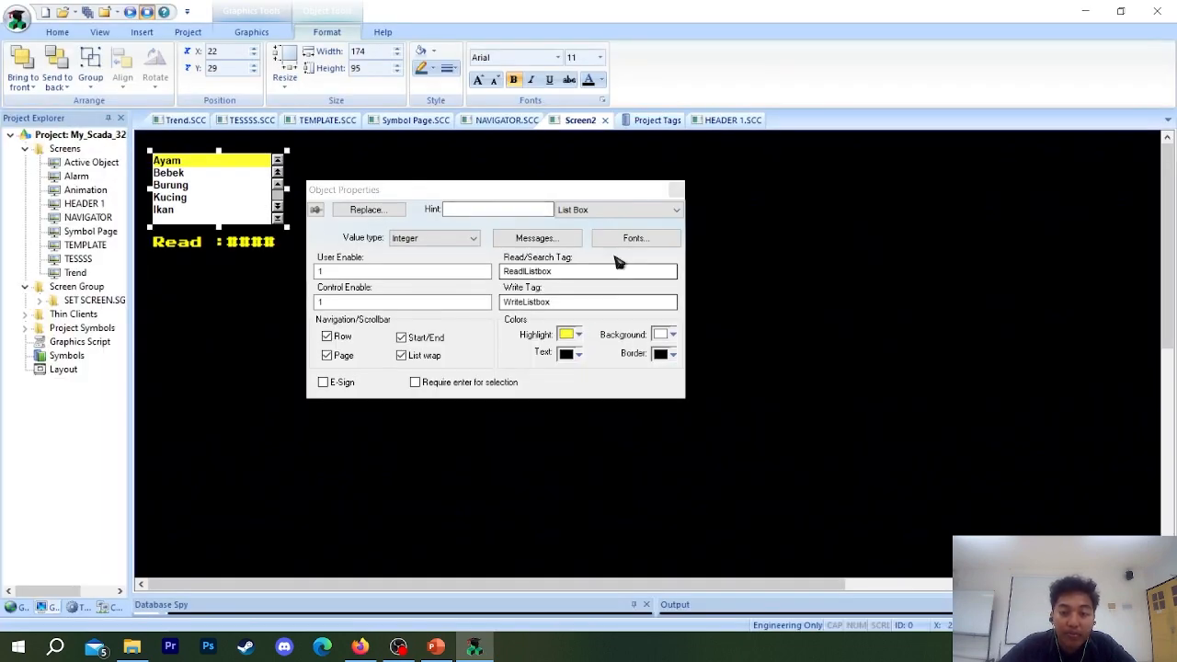
click(632, 238)
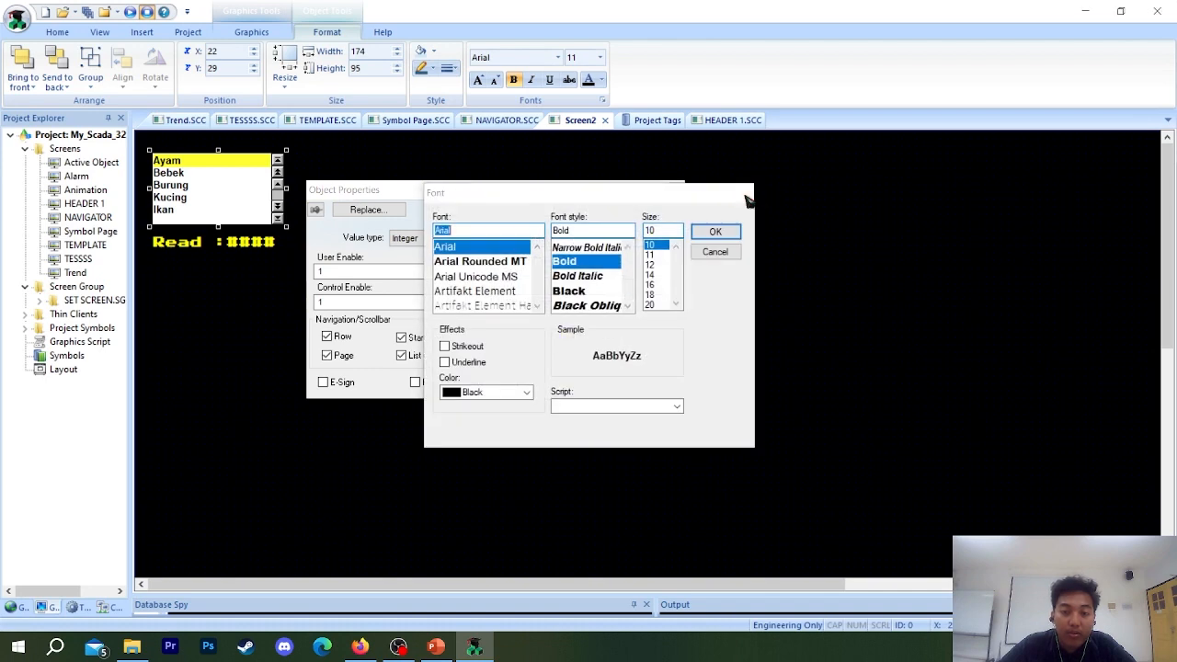
click(711, 252)
click(543, 239)
click(496, 158)
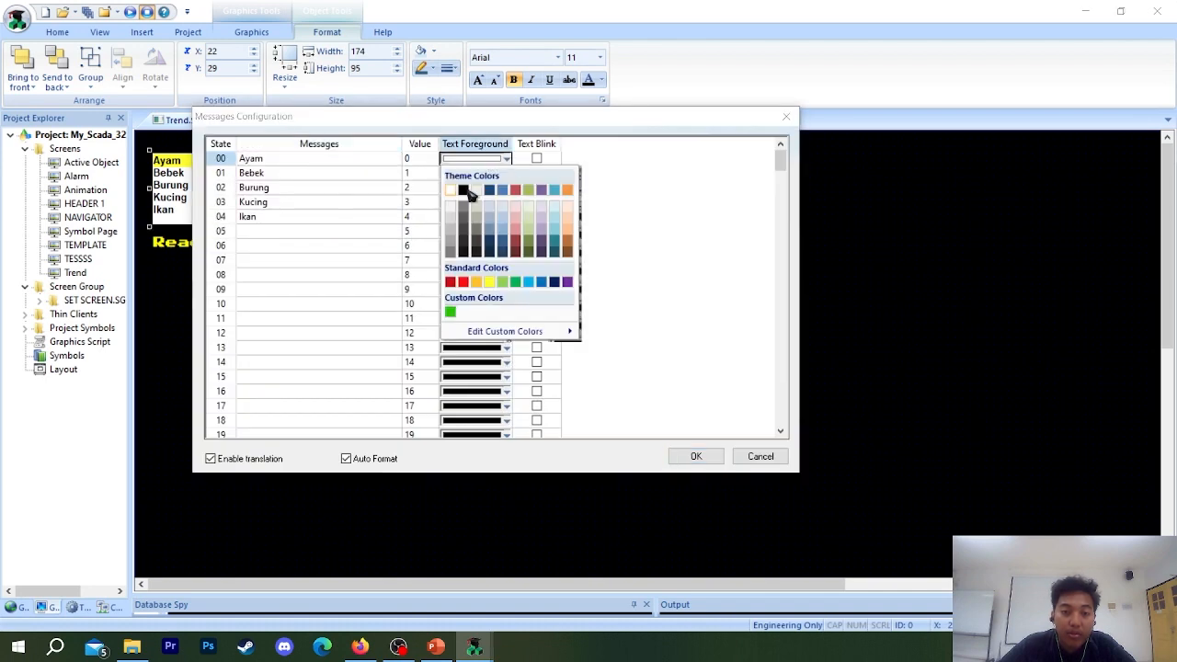
click(464, 191)
click(703, 456)
click(572, 334)
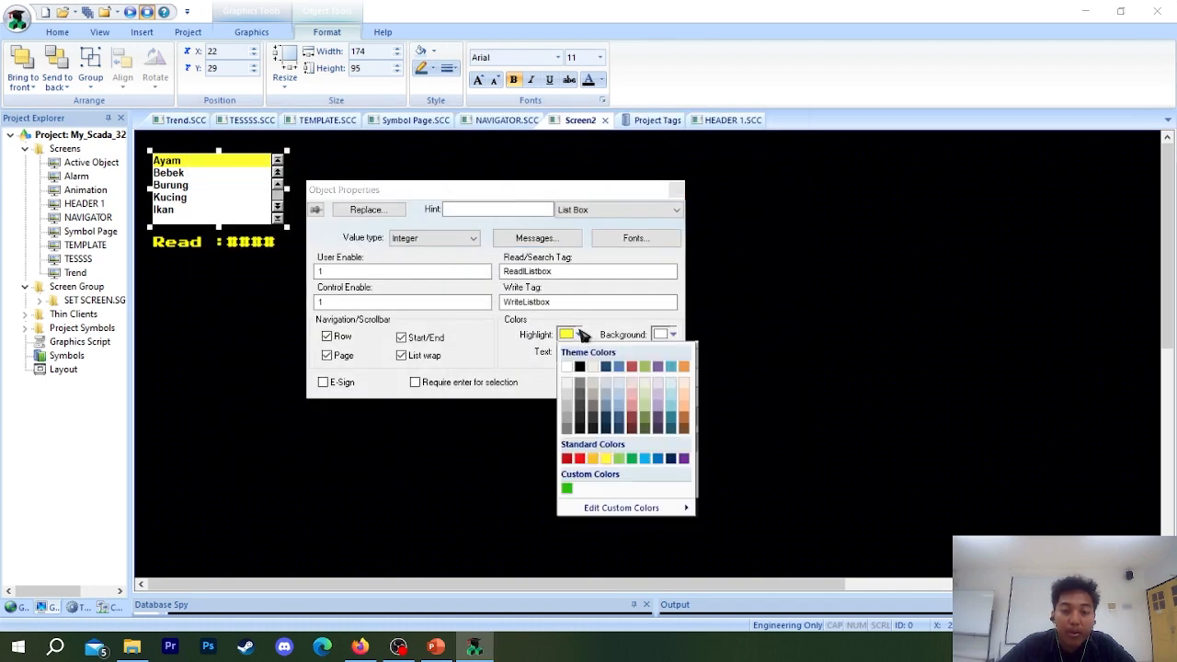
click(578, 334)
click(676, 190)
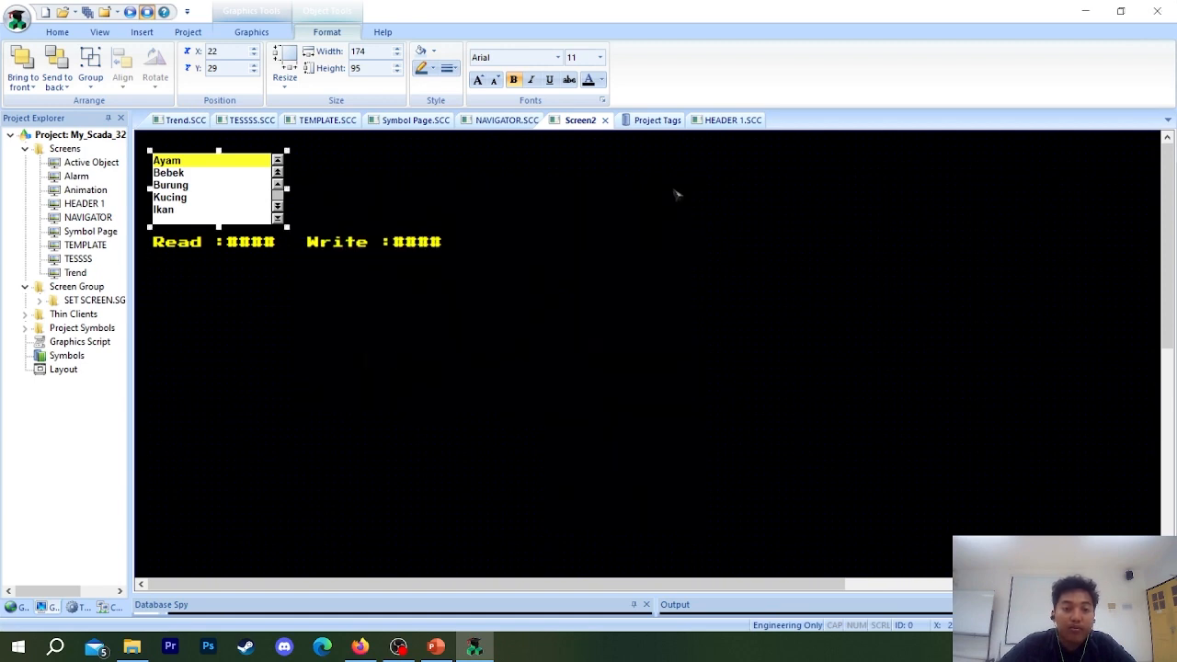
Draw a rounded rectangle about 196 by 111 around the List Box and send it to the back as a frame.
click(251, 31)
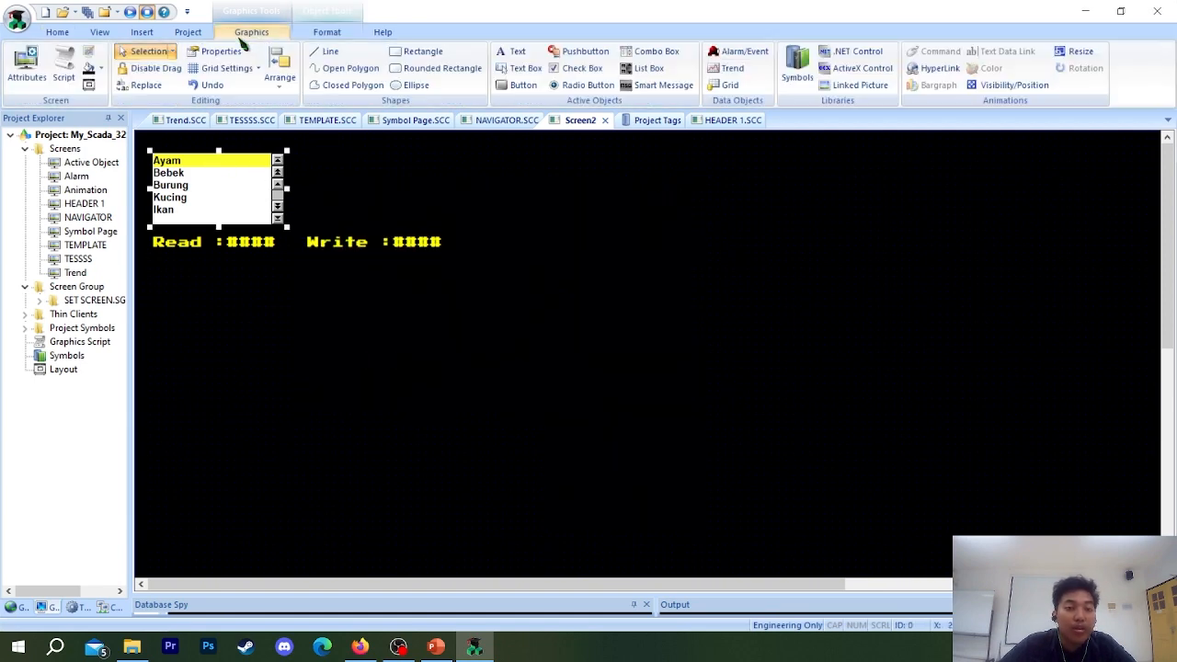
click(418, 52)
click(425, 67)
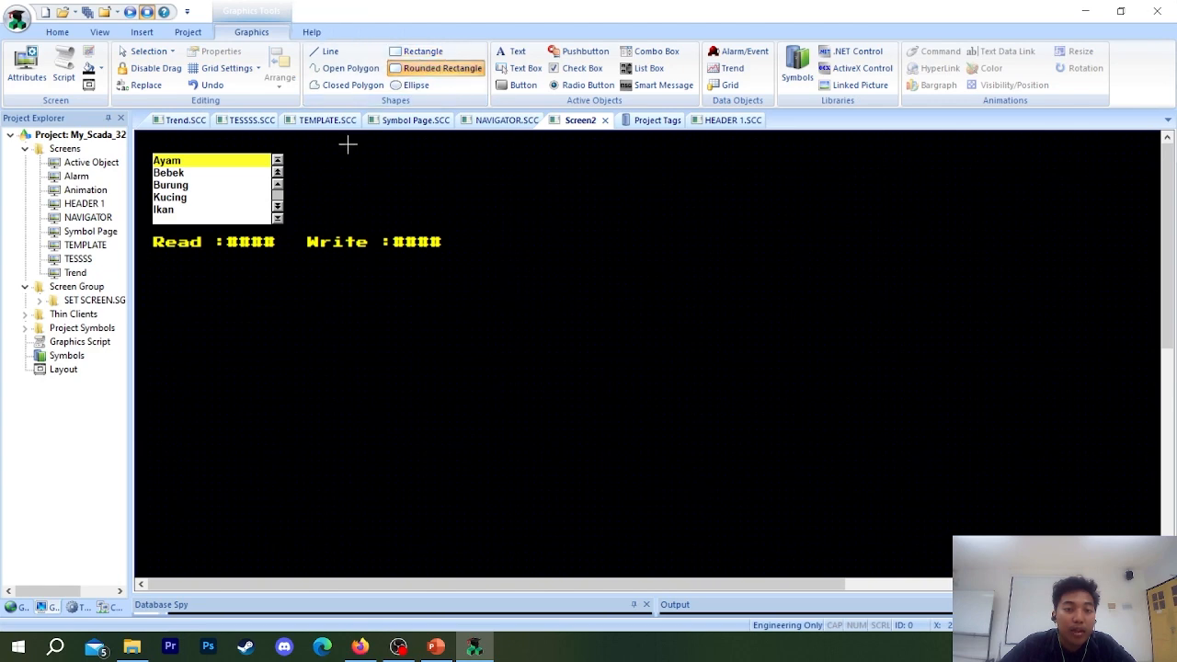
drag(346, 144, 563, 247)
drag(484, 213, 244, 210)
right_click(438, 219)
click(509, 459)
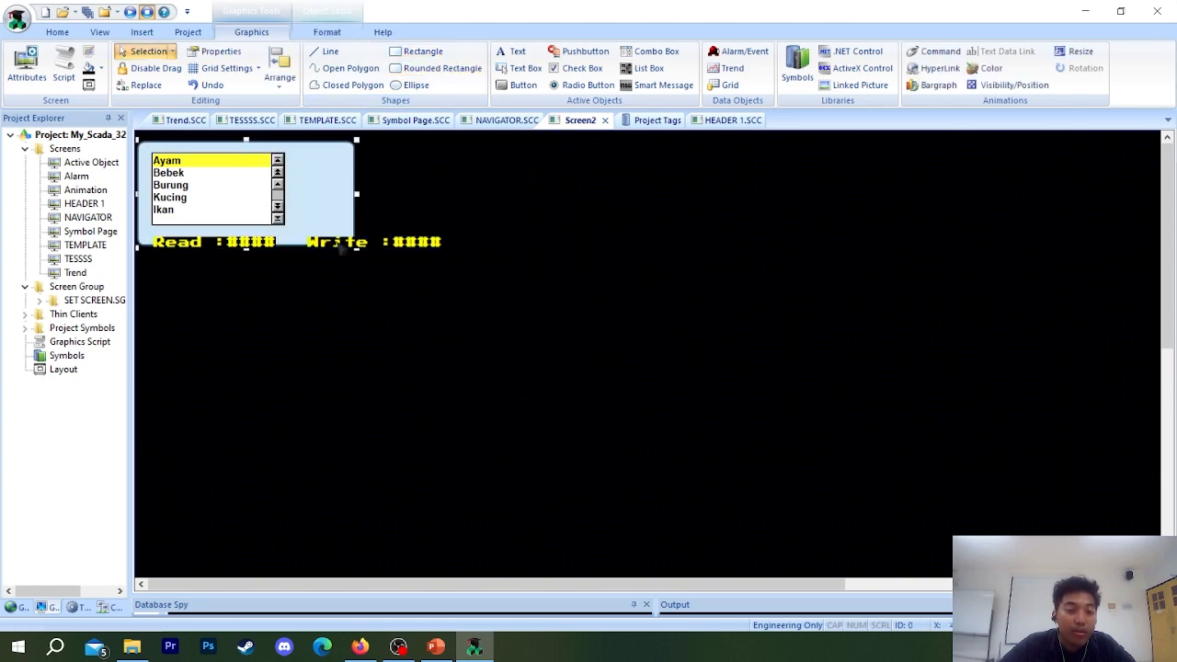
drag(361, 253, 291, 187)
Set the rounded rectangle's fill color to black and its border color to yellow.
right_click(292, 172)
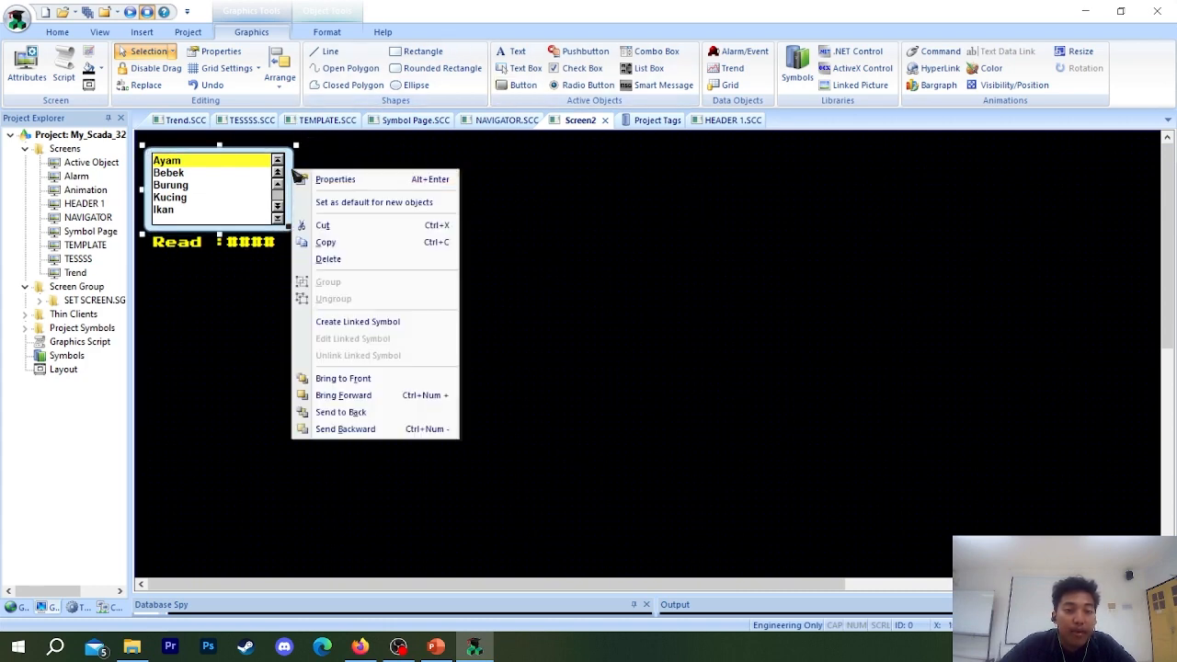
click(341, 182)
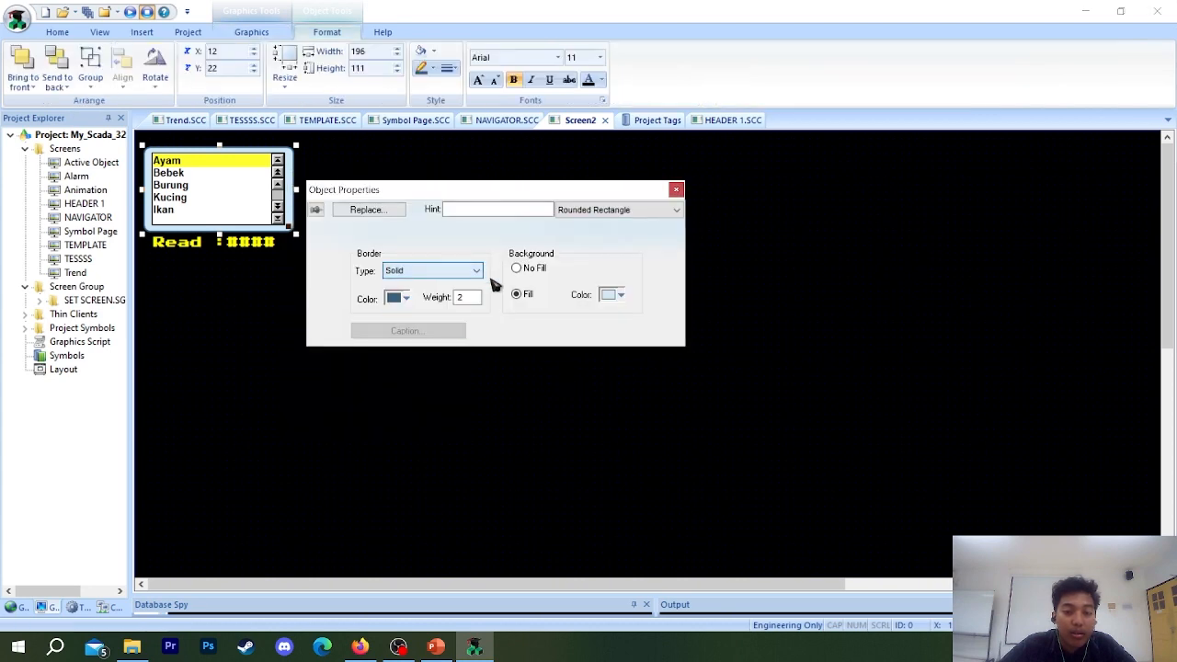
click(611, 295)
click(622, 331)
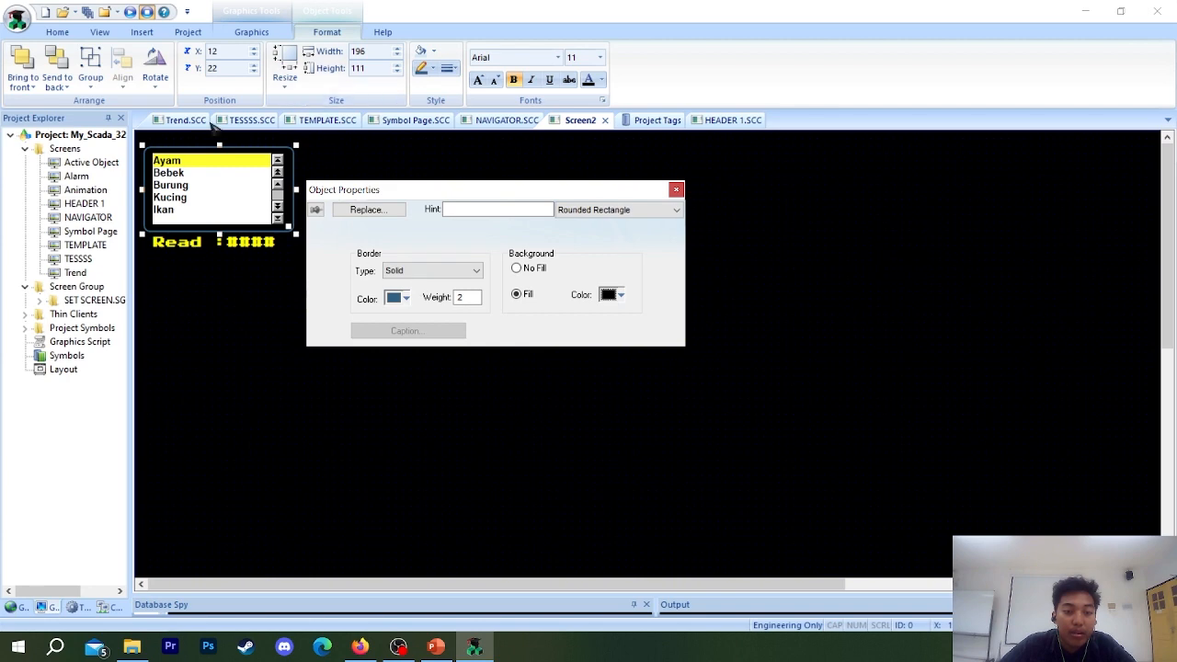
click(396, 298)
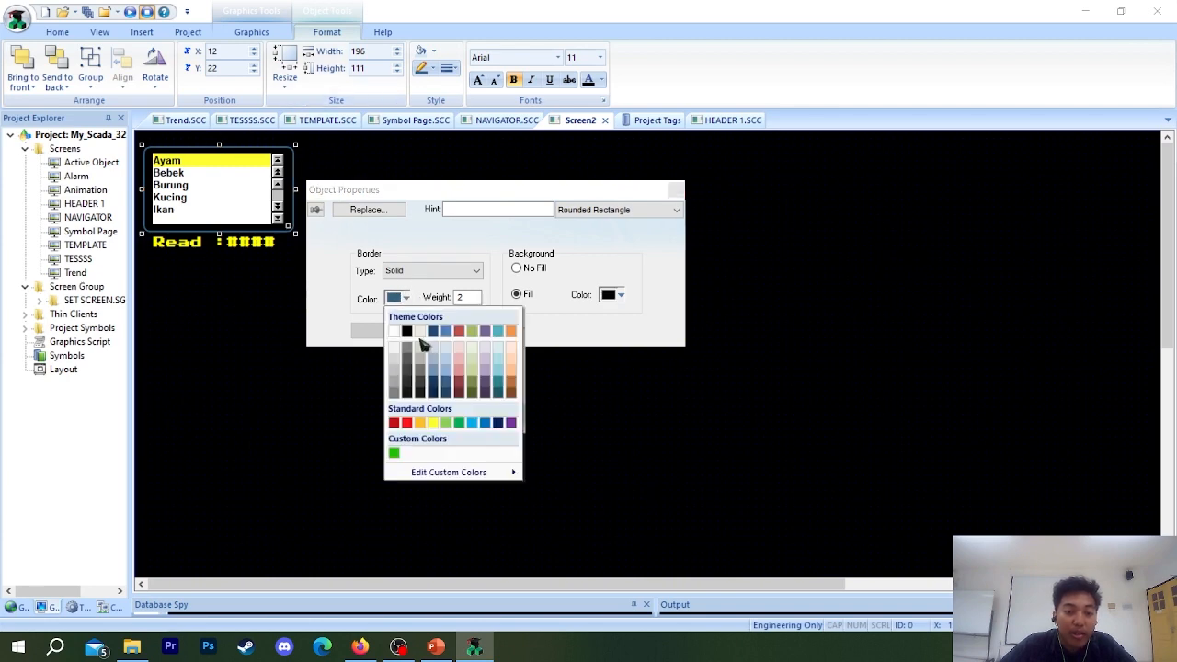
click(433, 423)
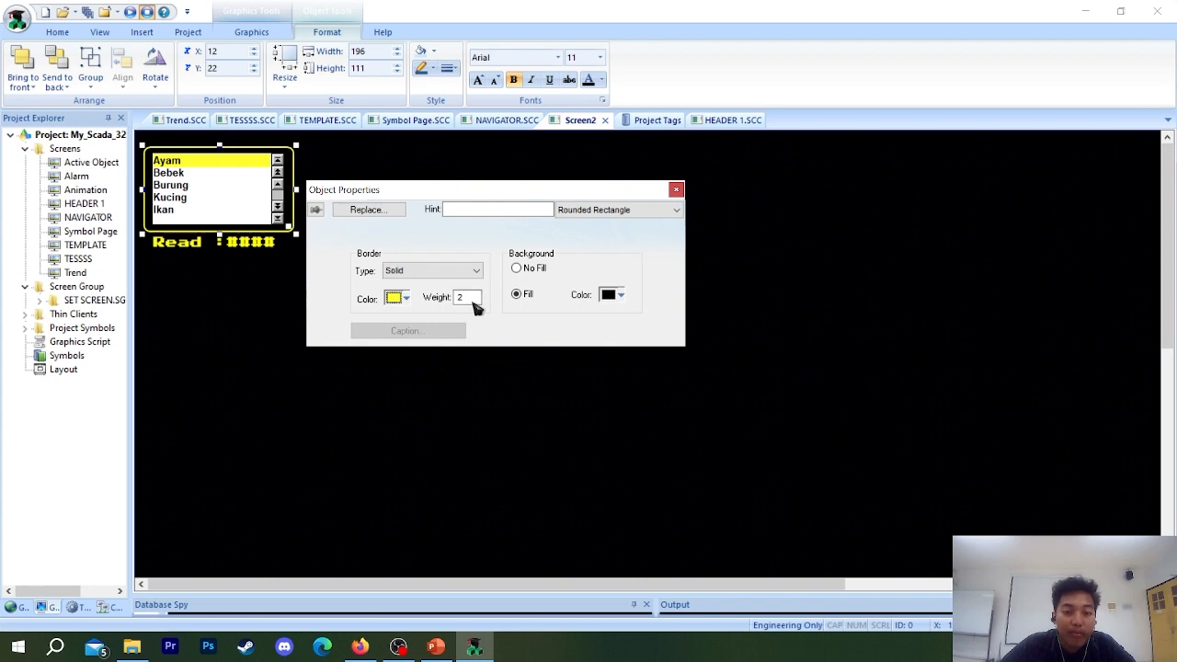
Set the rounded rectangle's border weight to 3 after trying 4, and close the properties.
click(471, 299)
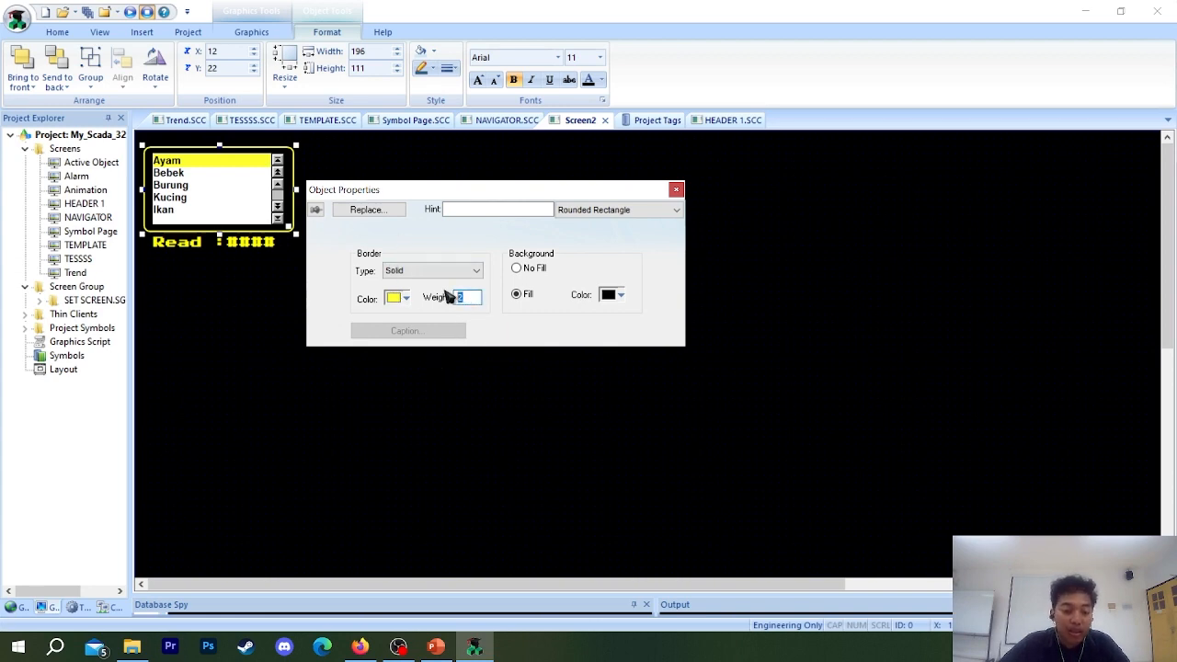
text(4)
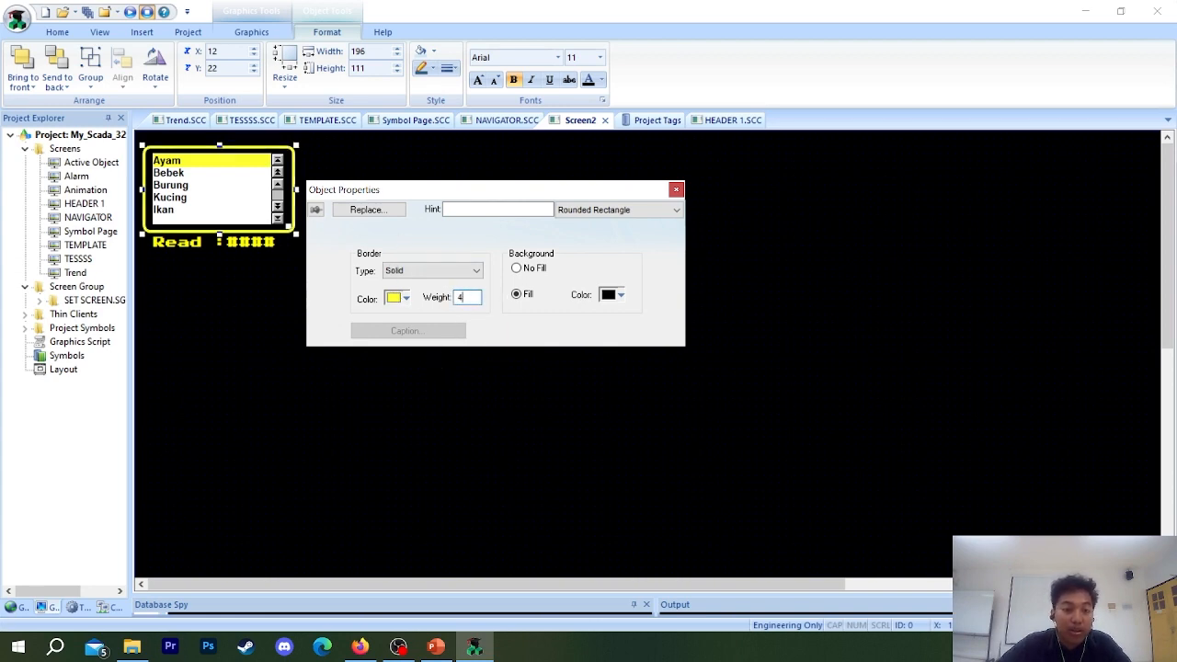
key(BackSpace)
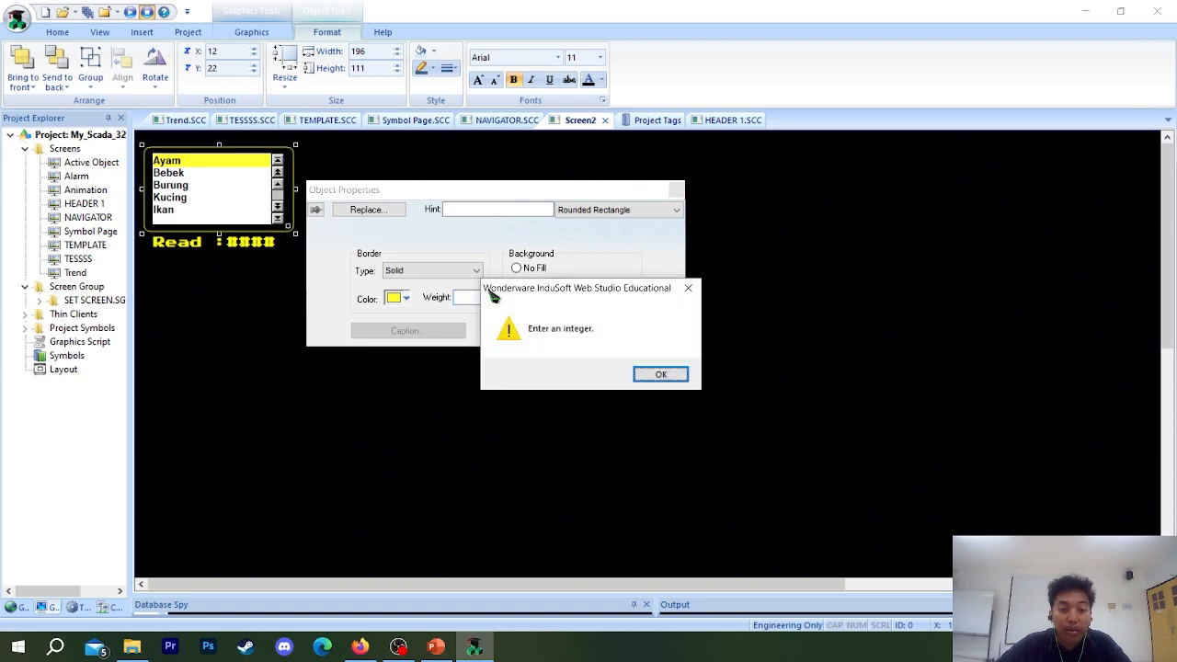
click(662, 379)
text(3)
click(677, 191)
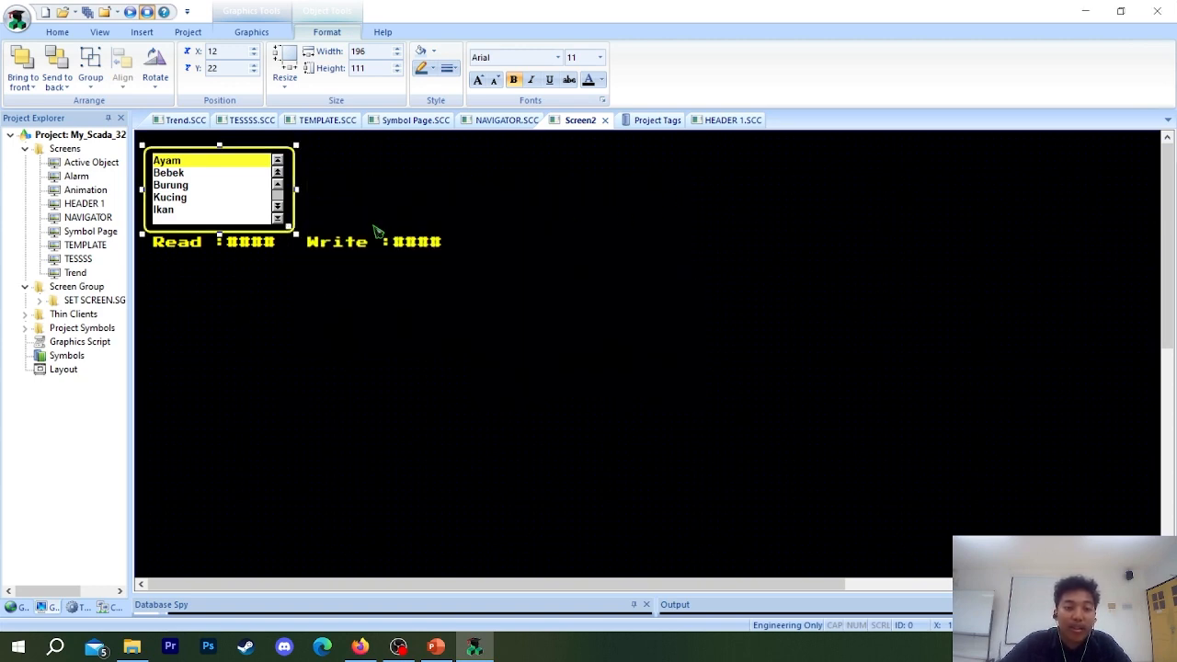
Move the Read and Write texts to the right of the List Box frame, with Write directly below Read.
click(413, 204)
drag(235, 247, 380, 161)
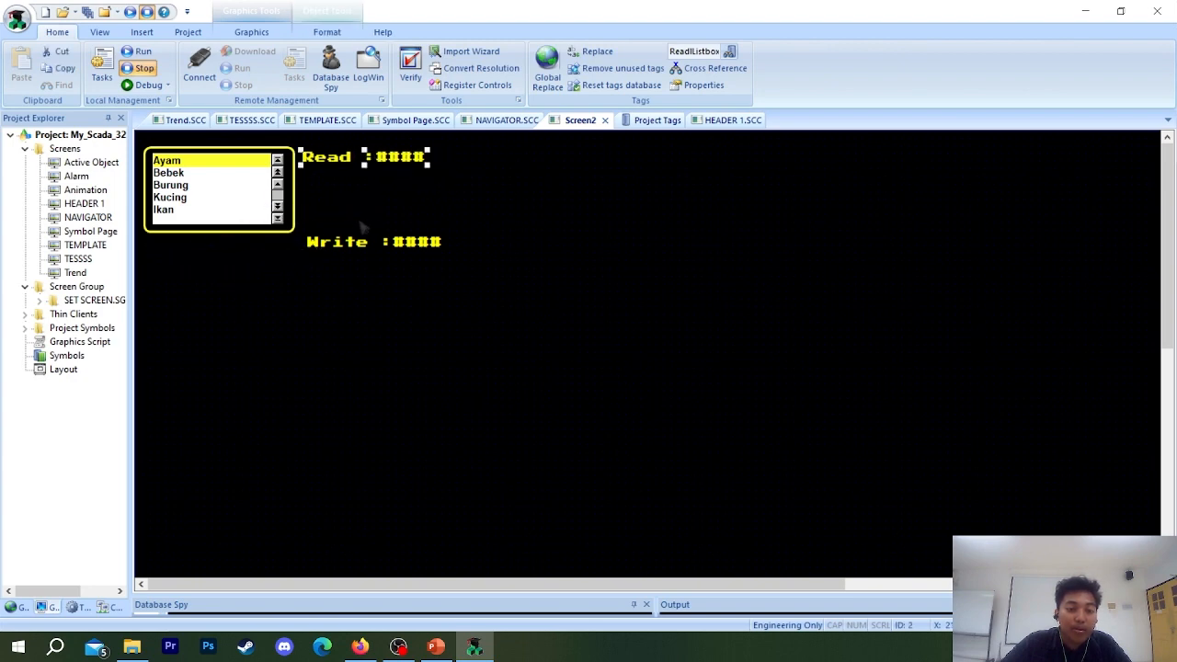
drag(357, 242, 352, 176)
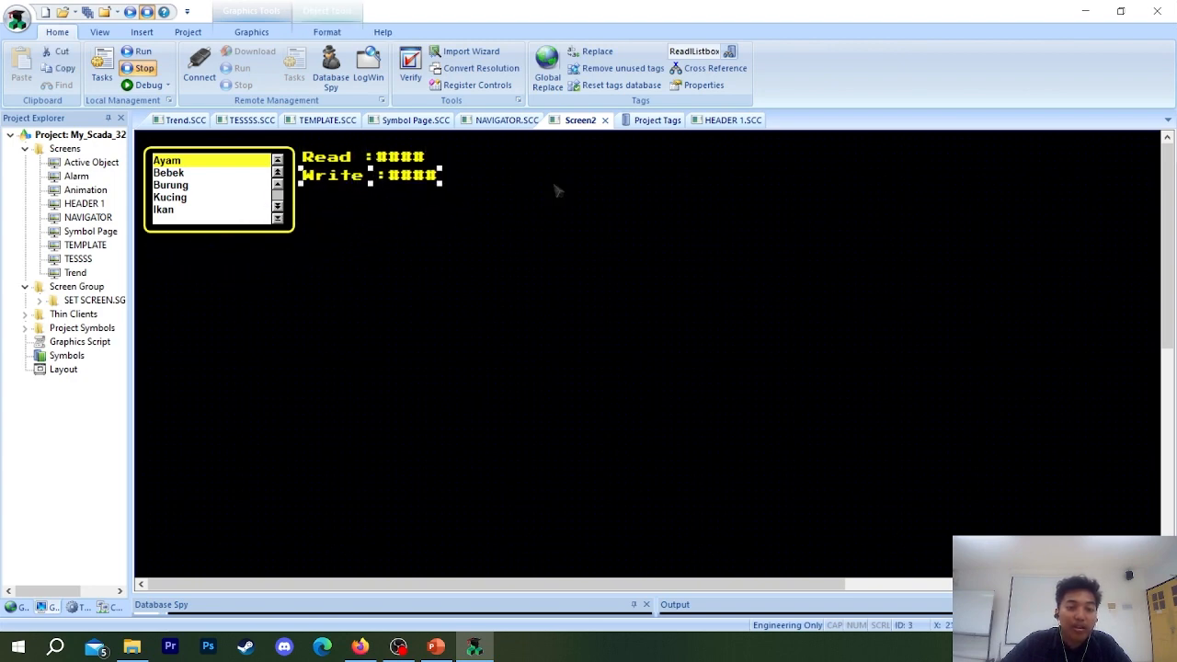
click(501, 241)
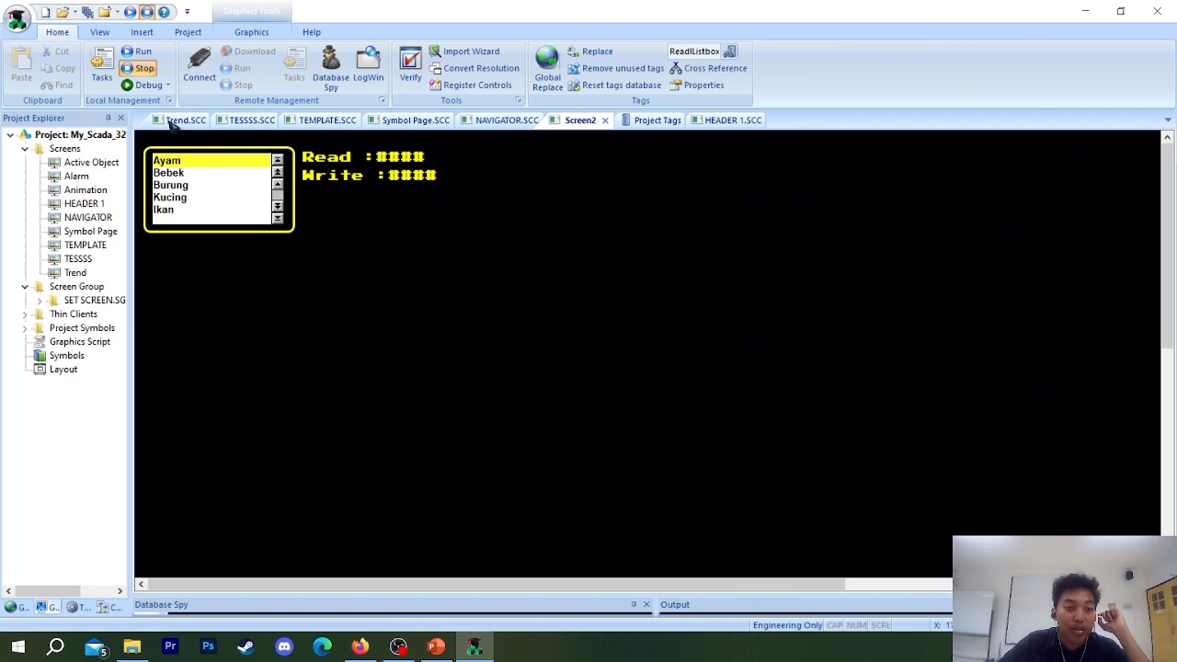
Examine the List Box example on the Active Object screen, close the Project Tags sheet and return to Screen2.
double_click(81, 163)
scroll(889, 391, down, 2)
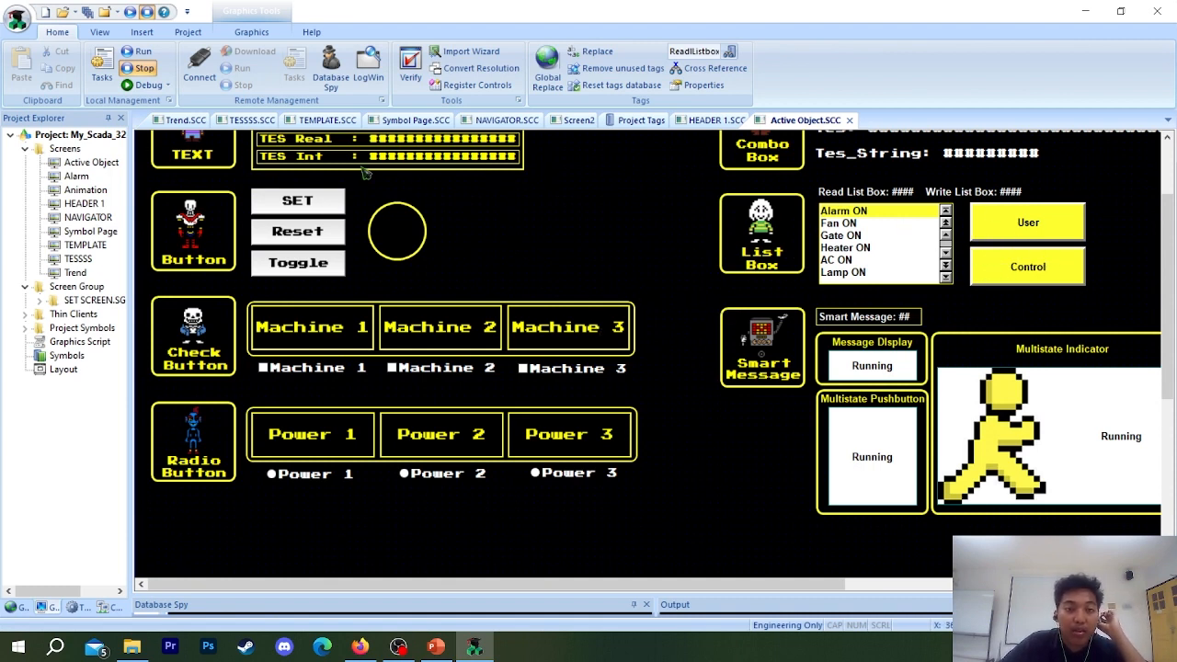
click(719, 121)
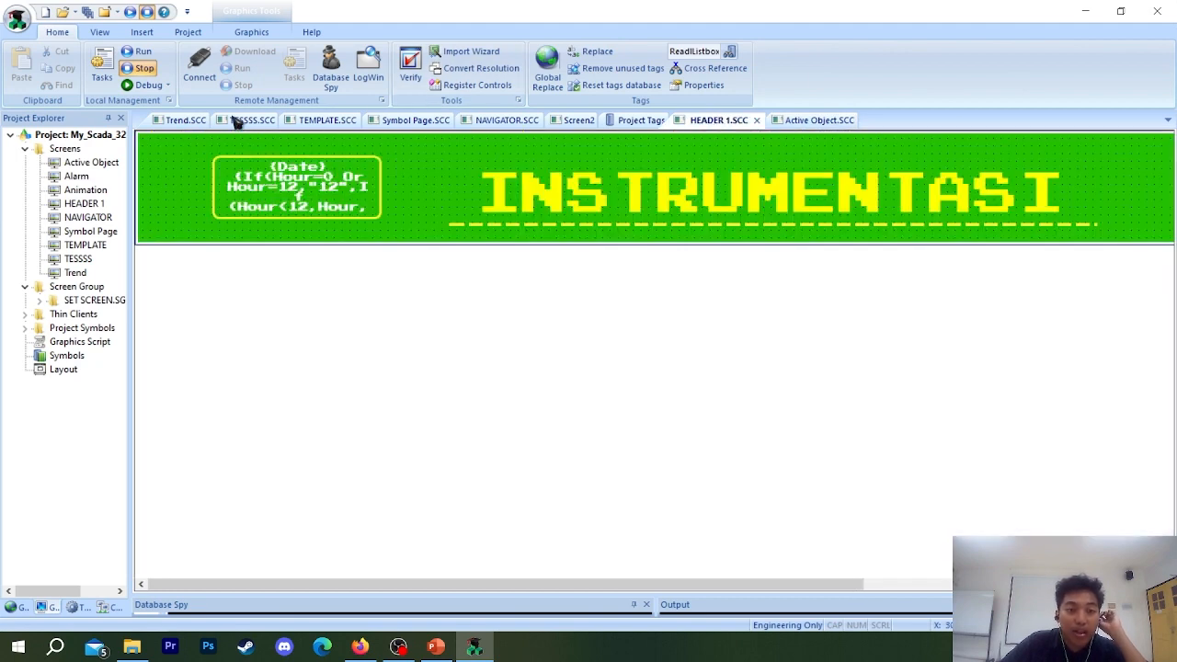
click(635, 121)
click(577, 120)
click(653, 121)
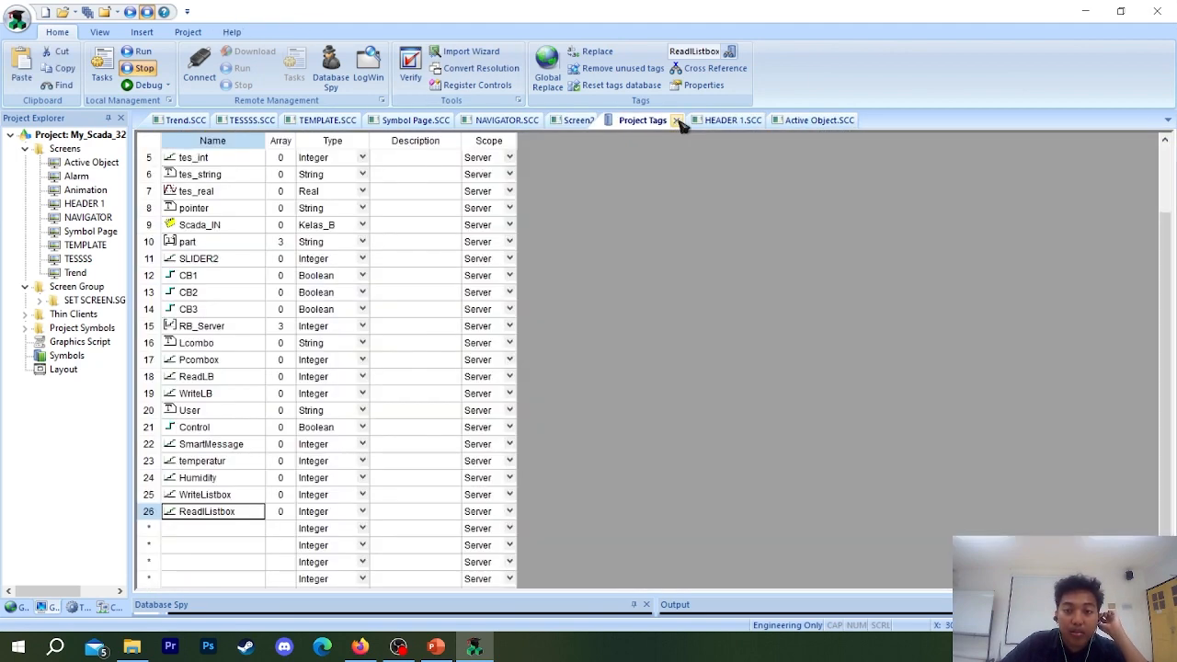
click(677, 121)
click(589, 121)
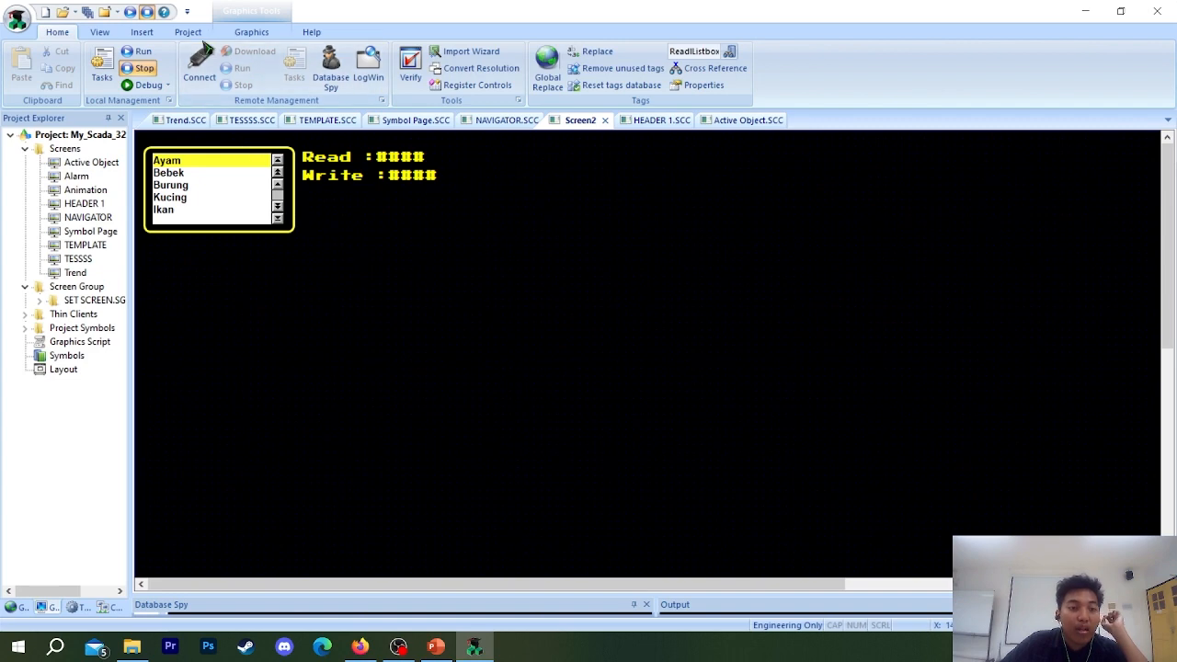
Place two pushbuttons of about 189 by 85 side by side below the Write text.
click(251, 31)
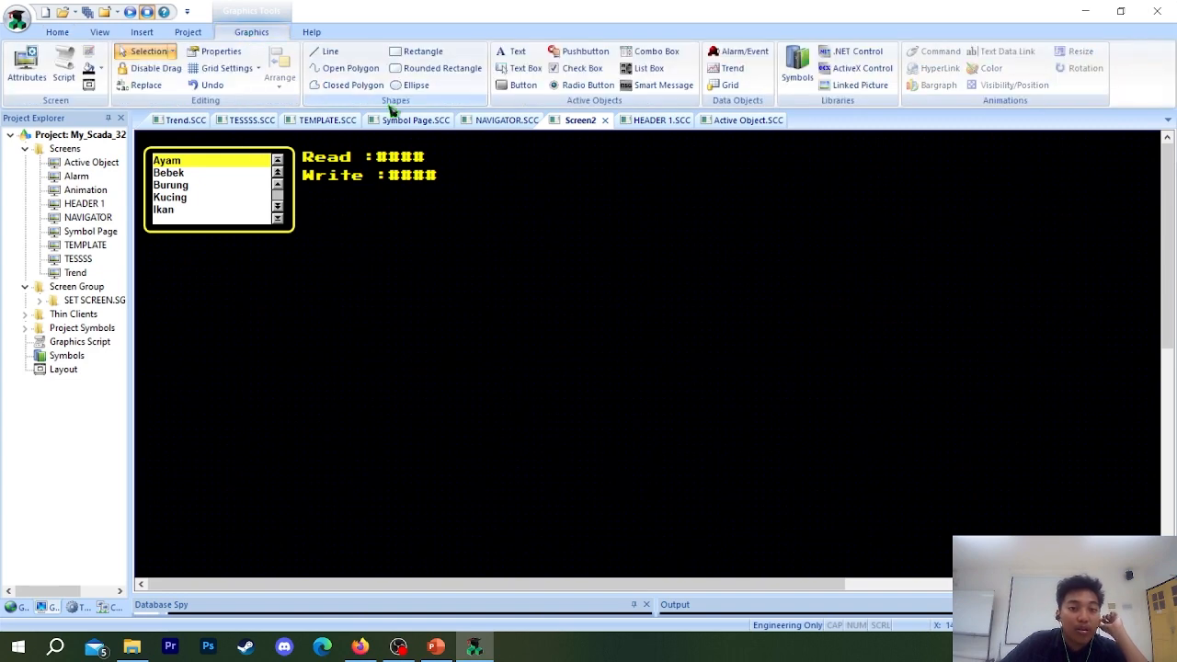
click(558, 54)
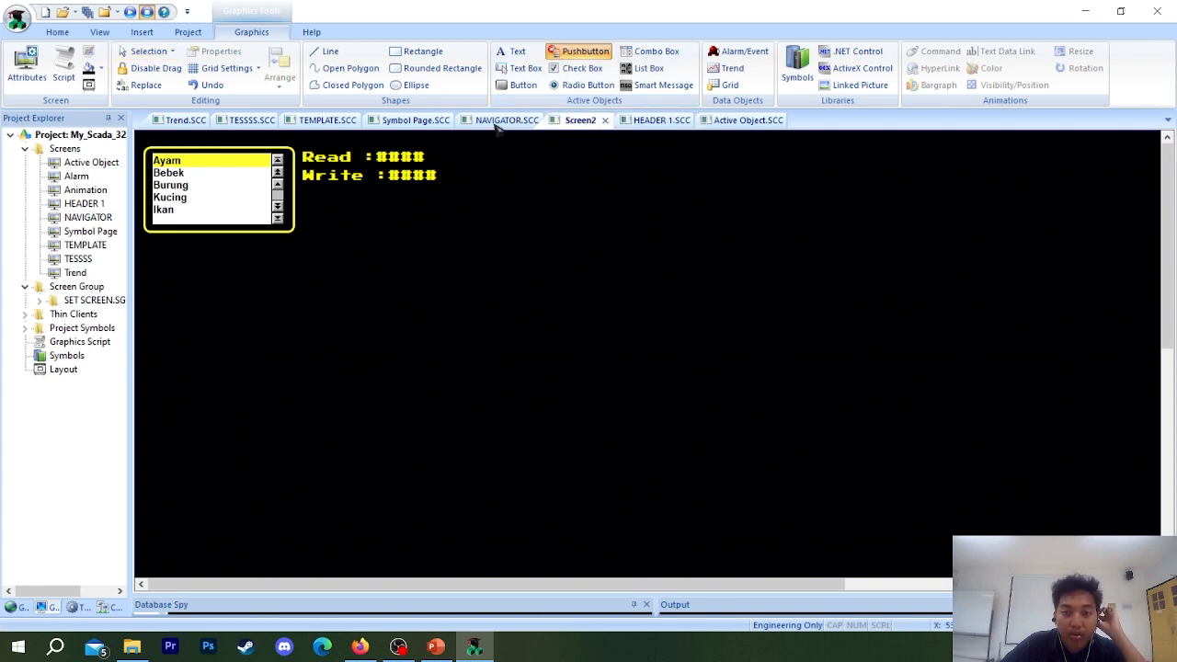
drag(315, 206, 477, 222)
drag(682, 304, 308, 171)
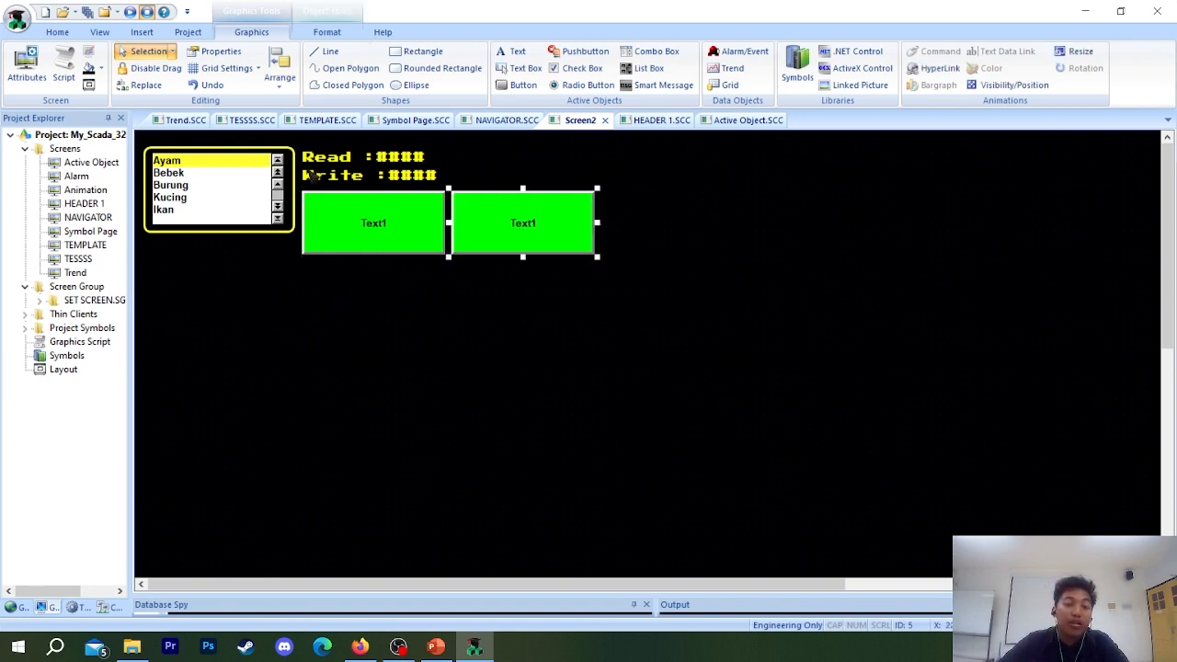
Set the type of the pushbutton nearest the List Box to Maintained.
click(340, 243)
double_click(363, 234)
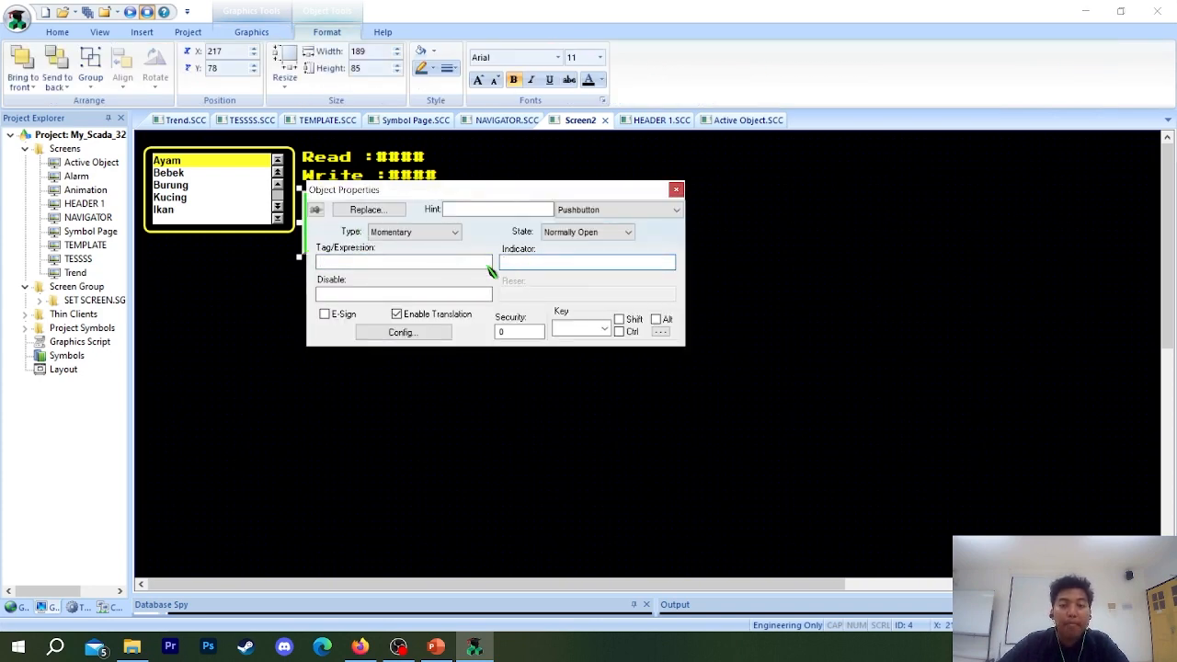
click(529, 265)
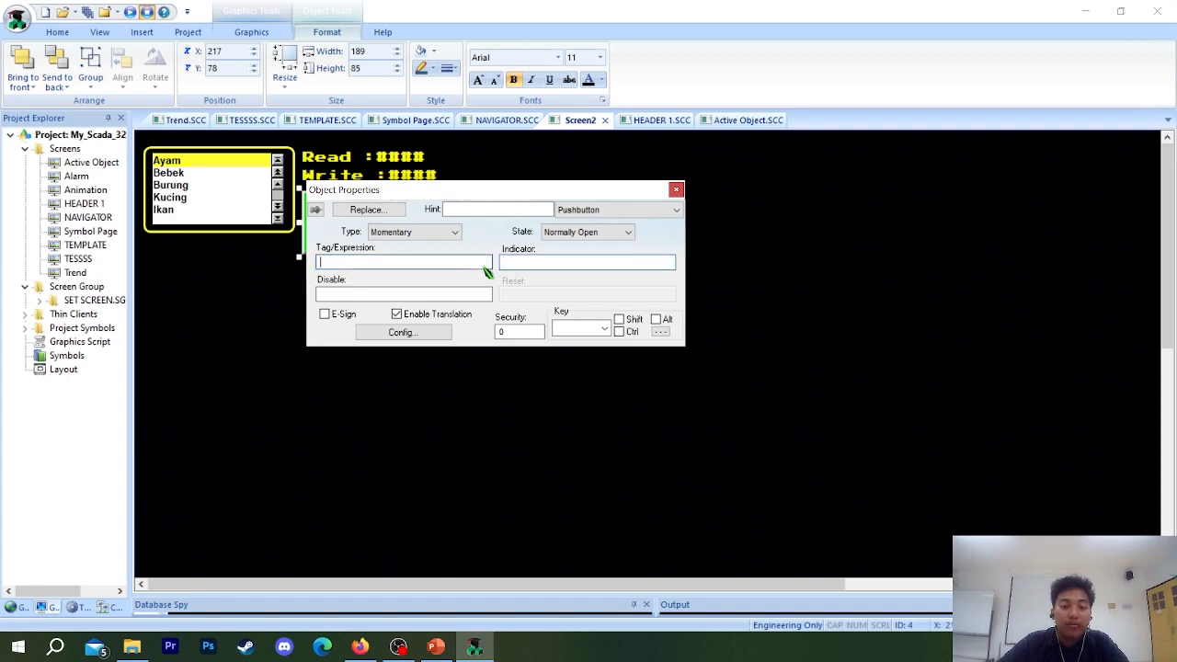
click(436, 235)
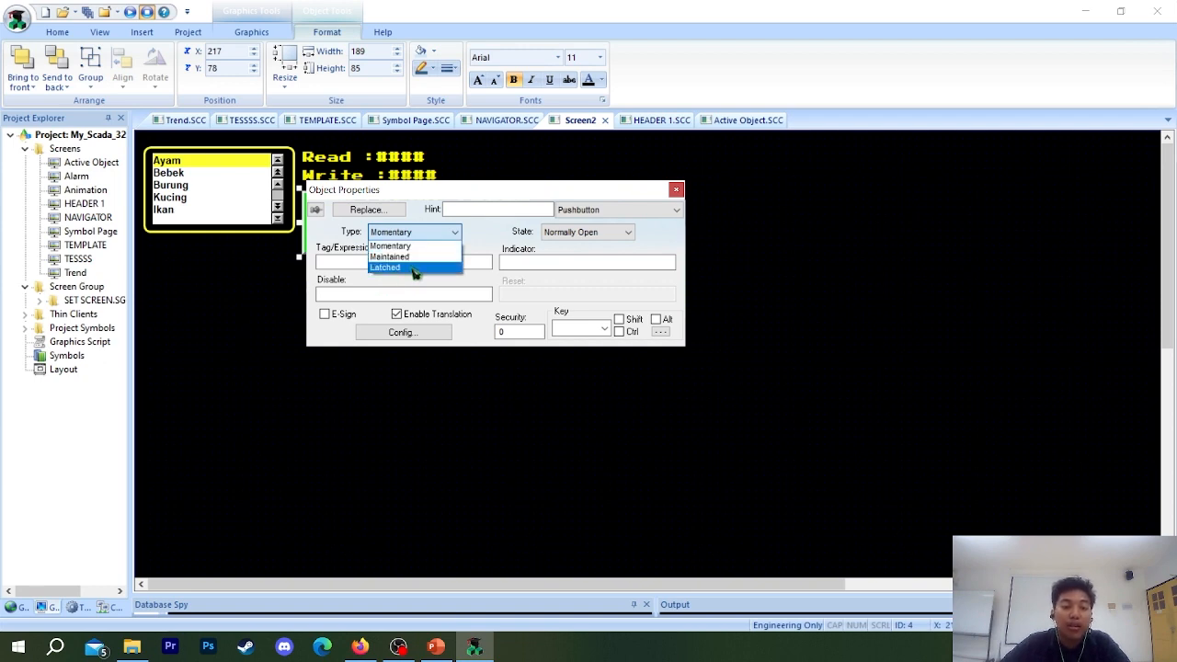
click(386, 256)
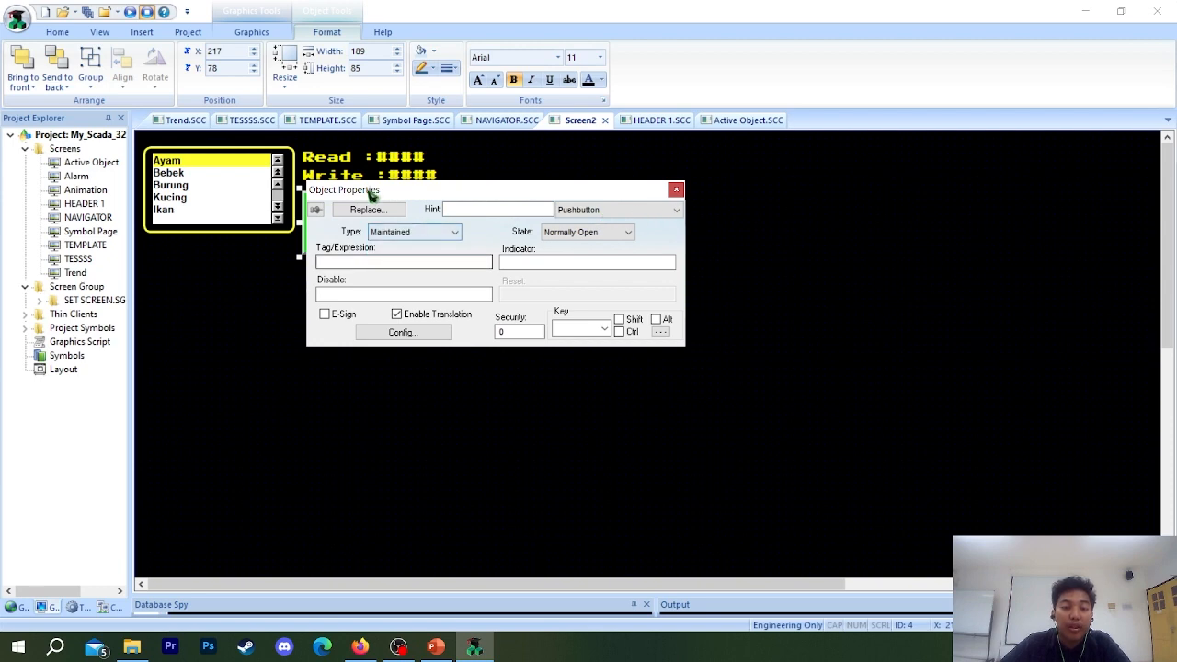
Set the type of the pushbutton farthest from the List Box to Maintained.
click(676, 190)
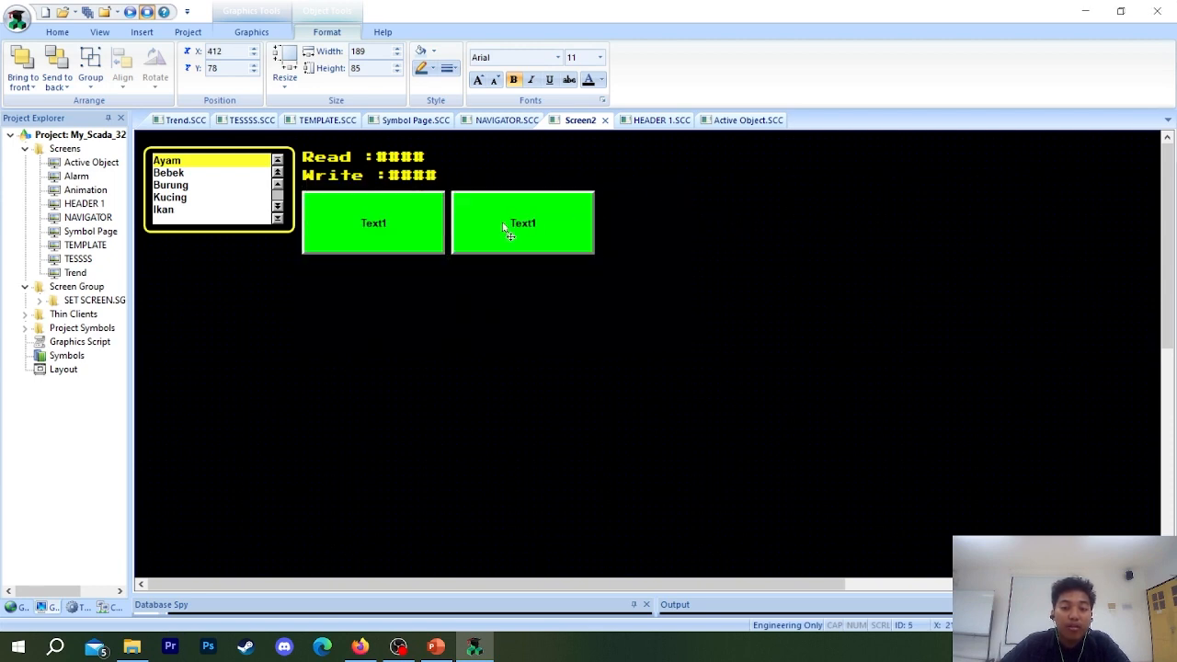
double_click(506, 232)
click(434, 233)
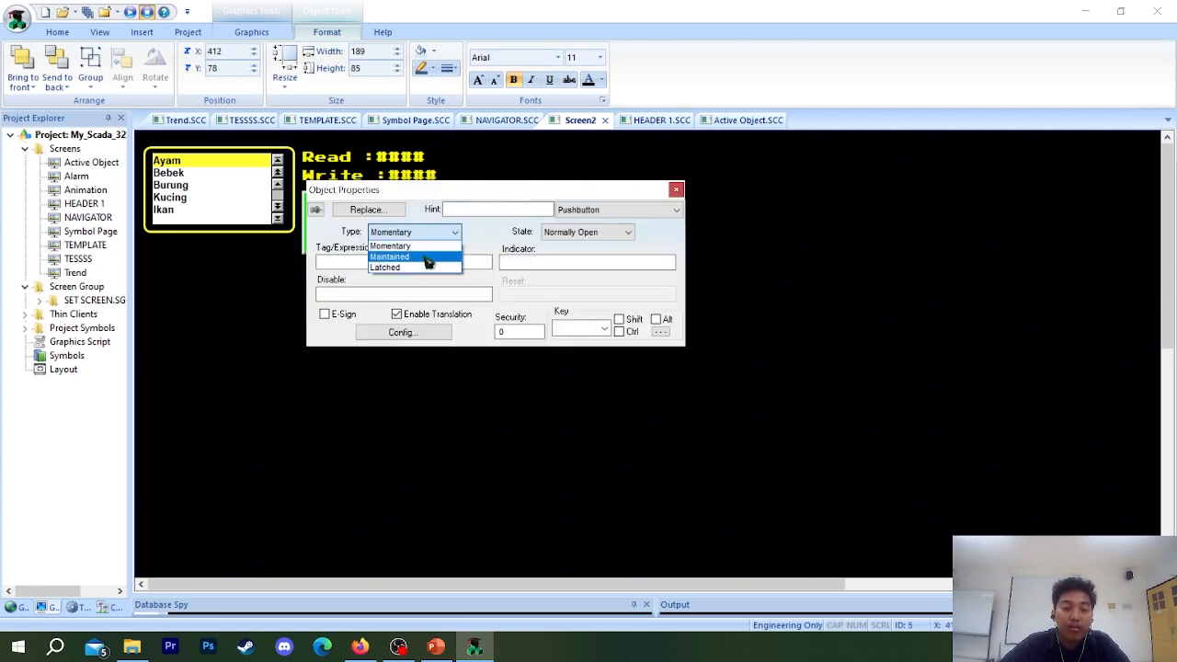
click(428, 260)
click(676, 191)
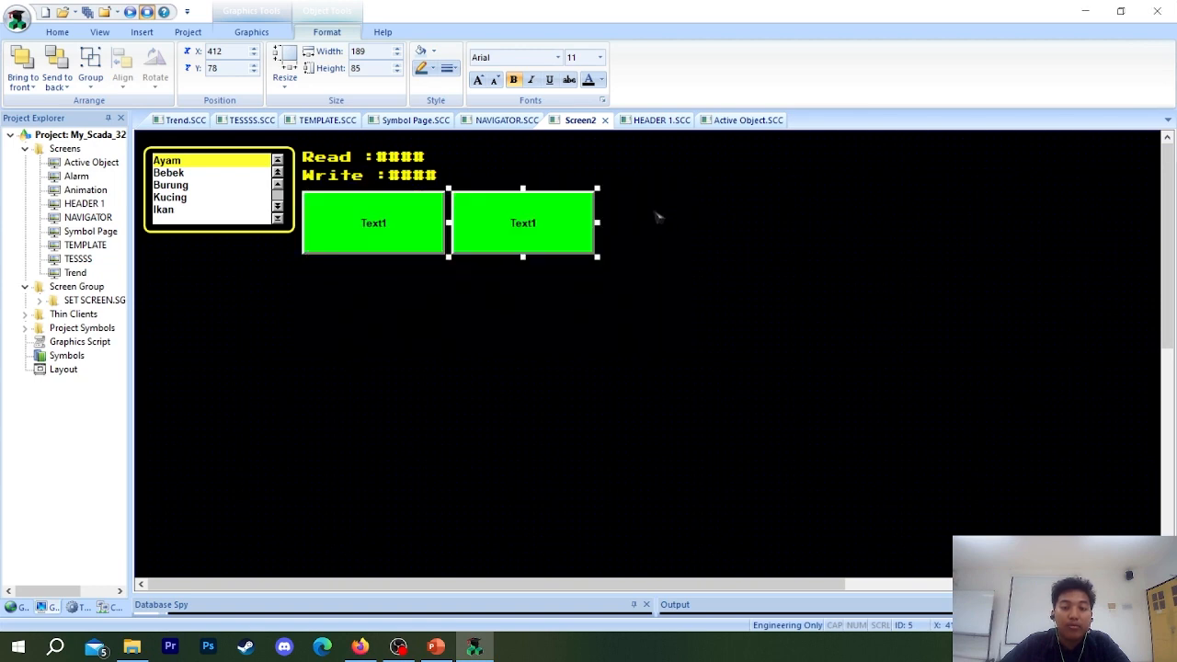
Set both the Open and Closed captions of the pushbutton nearest the List Box to User.
double_click(416, 232)
click(586, 211)
click(568, 229)
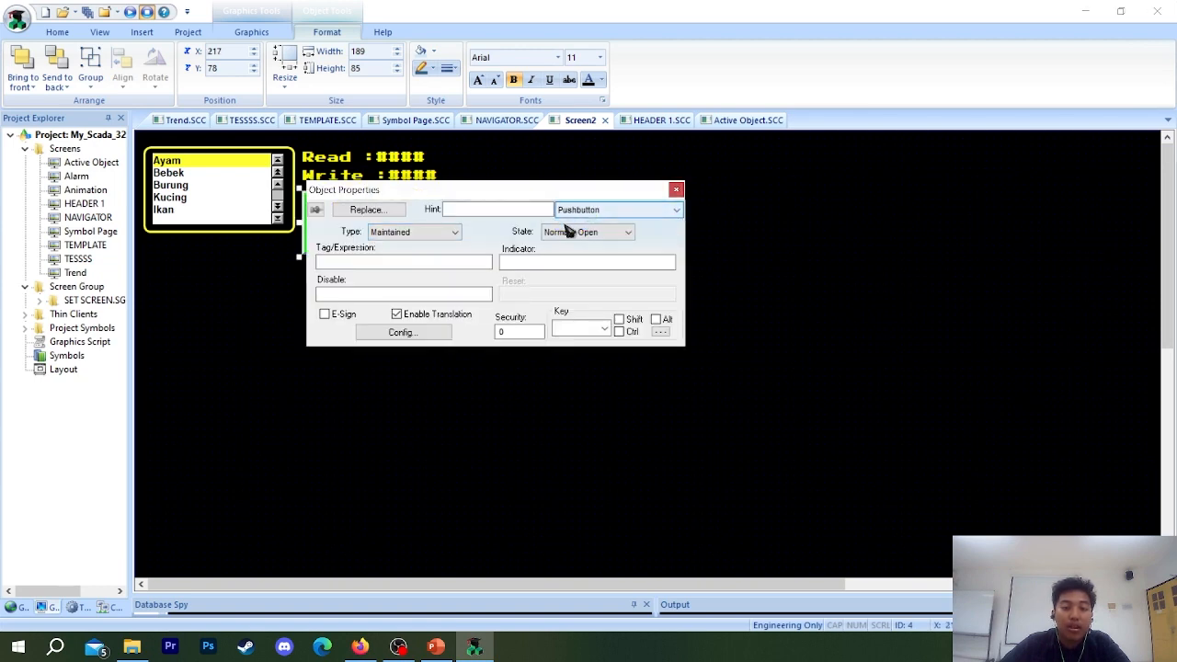
click(403, 333)
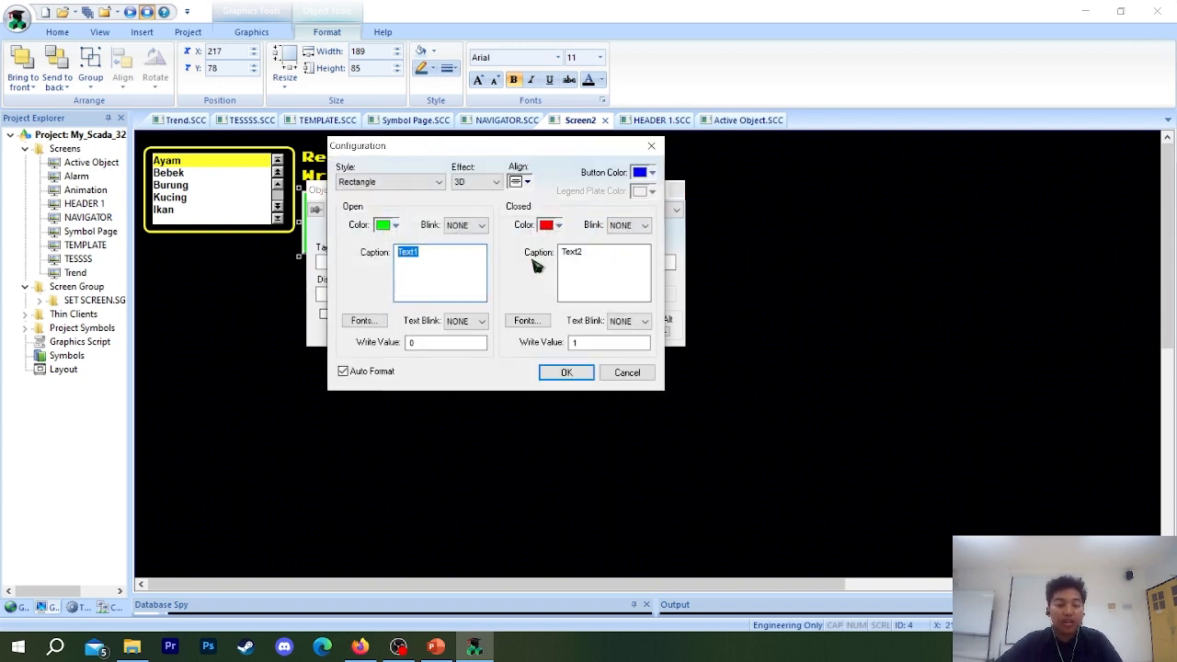
drag(449, 257, 400, 245)
drag(603, 258, 335, 241)
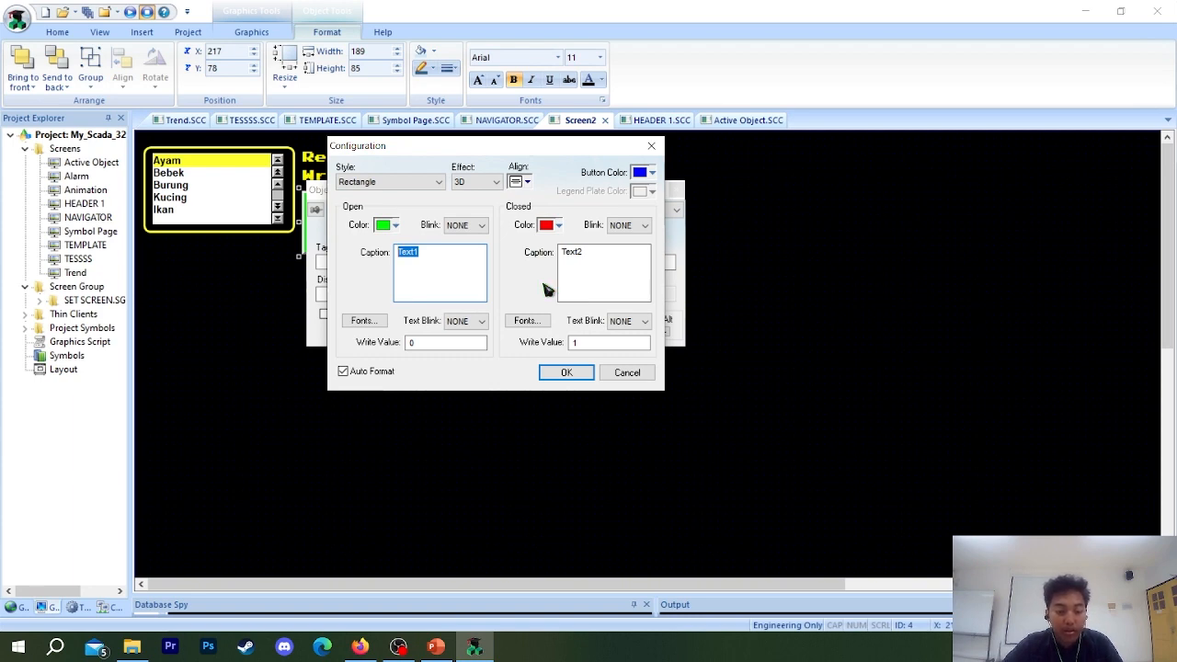
text(User)
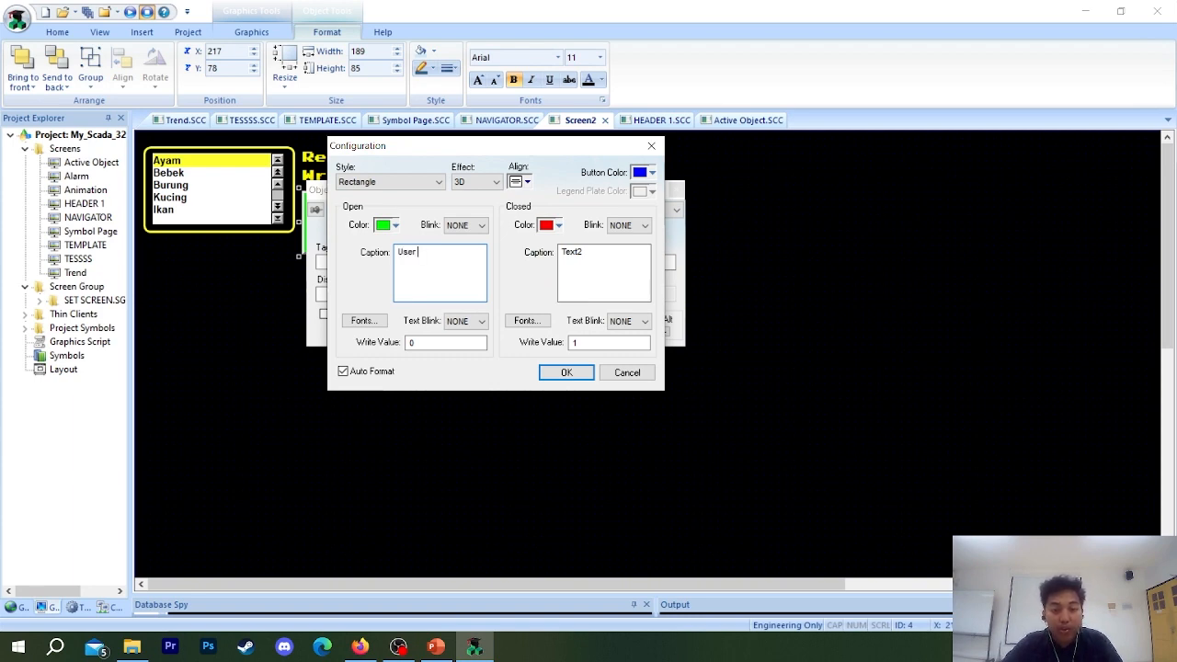
drag(562, 252, 669, 295)
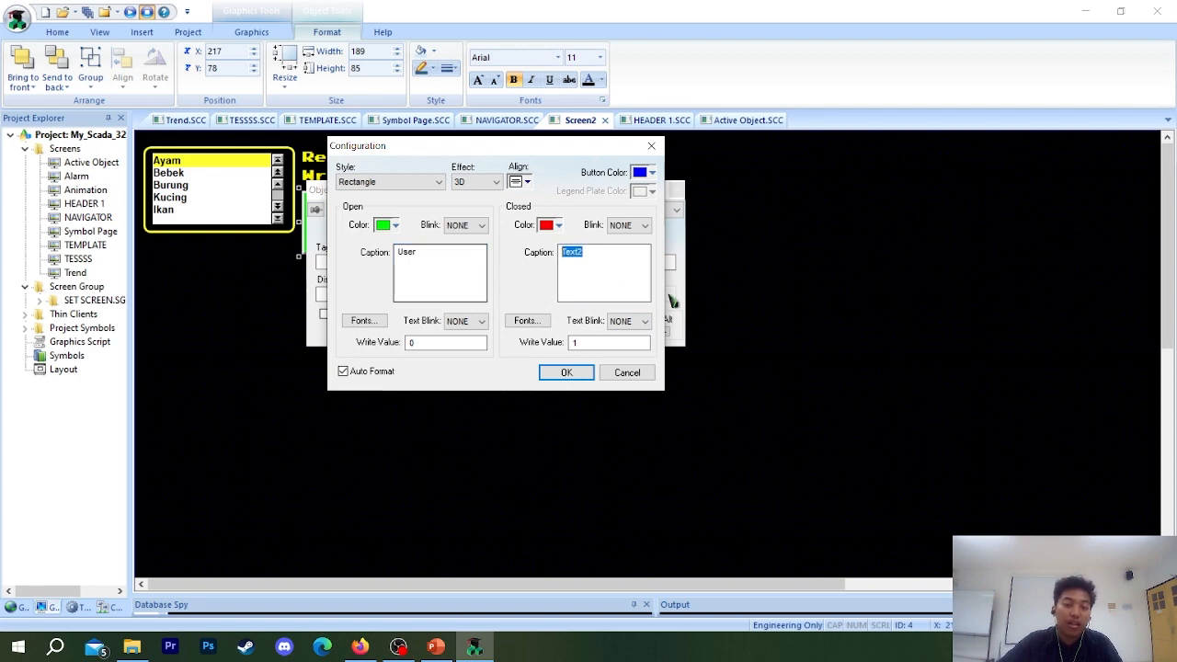
text(User)
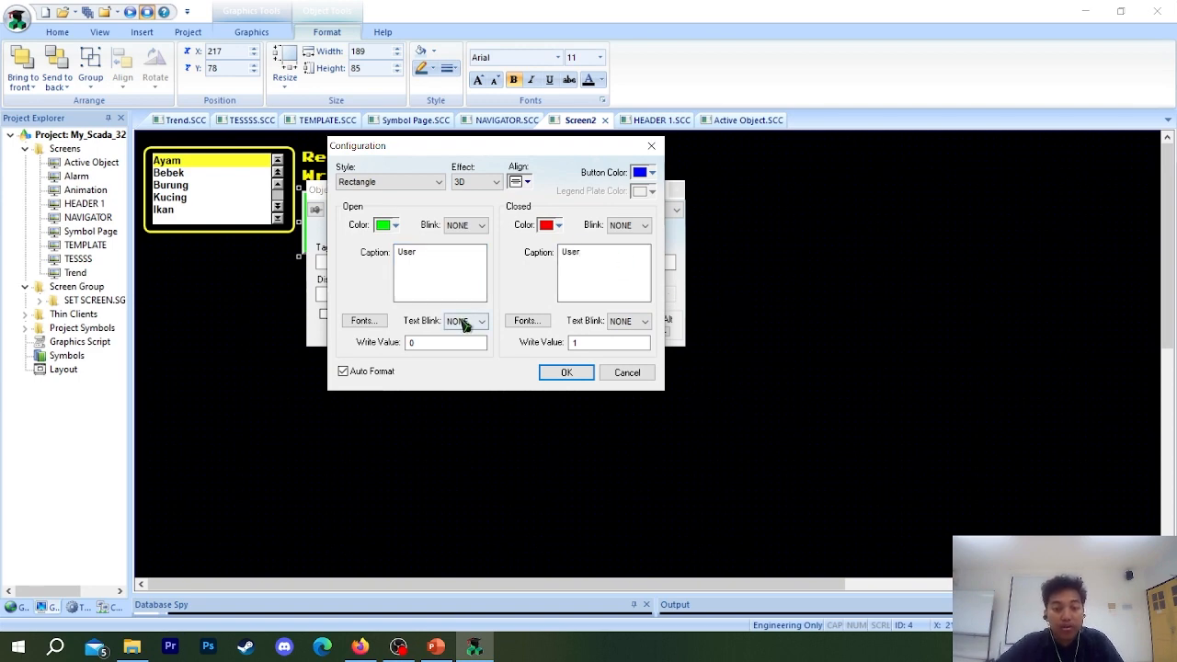
Set the text blink of the User pushbutton's Closed state to SLOW.
click(643, 321)
click(643, 321)
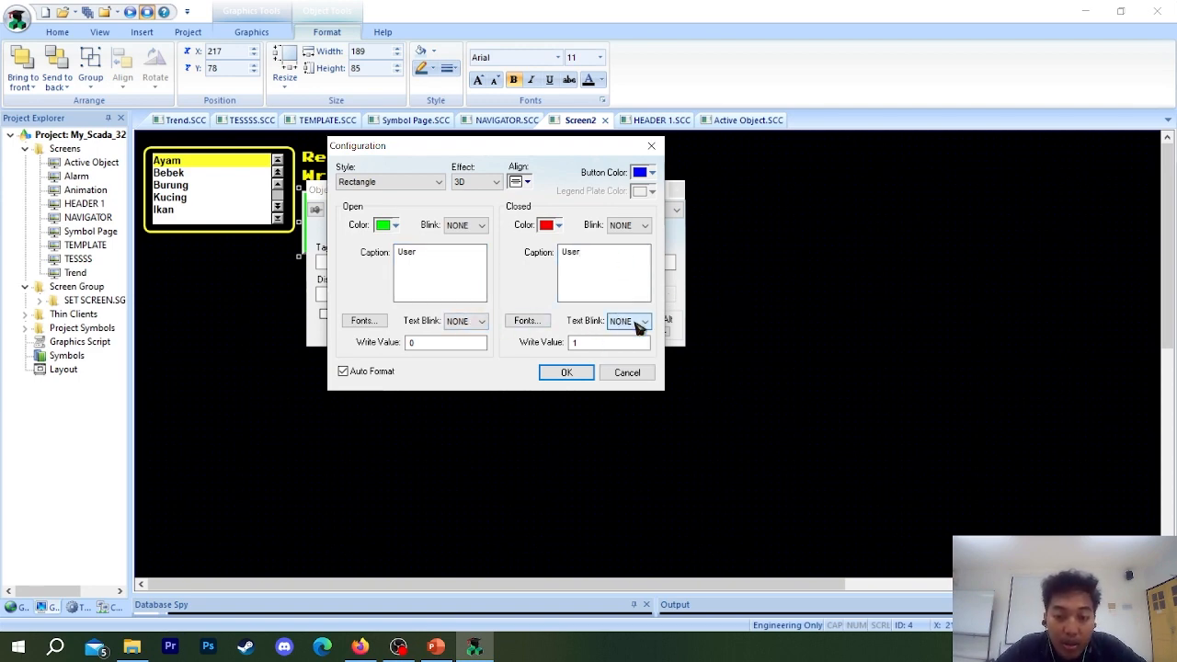
click(643, 321)
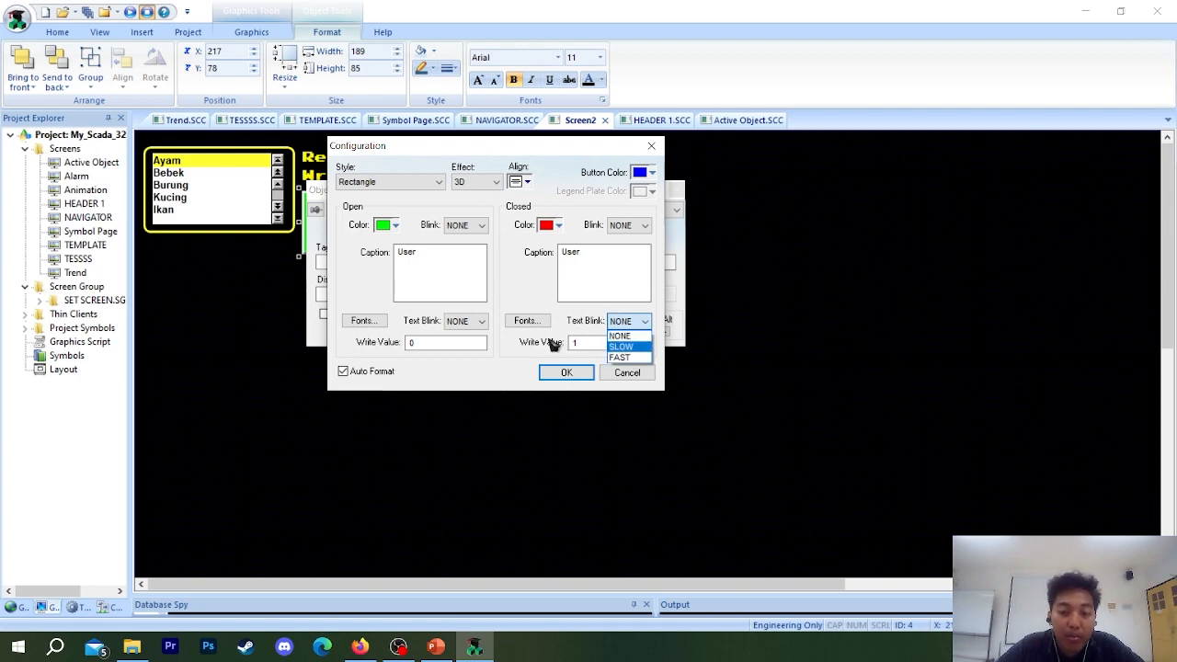
click(629, 349)
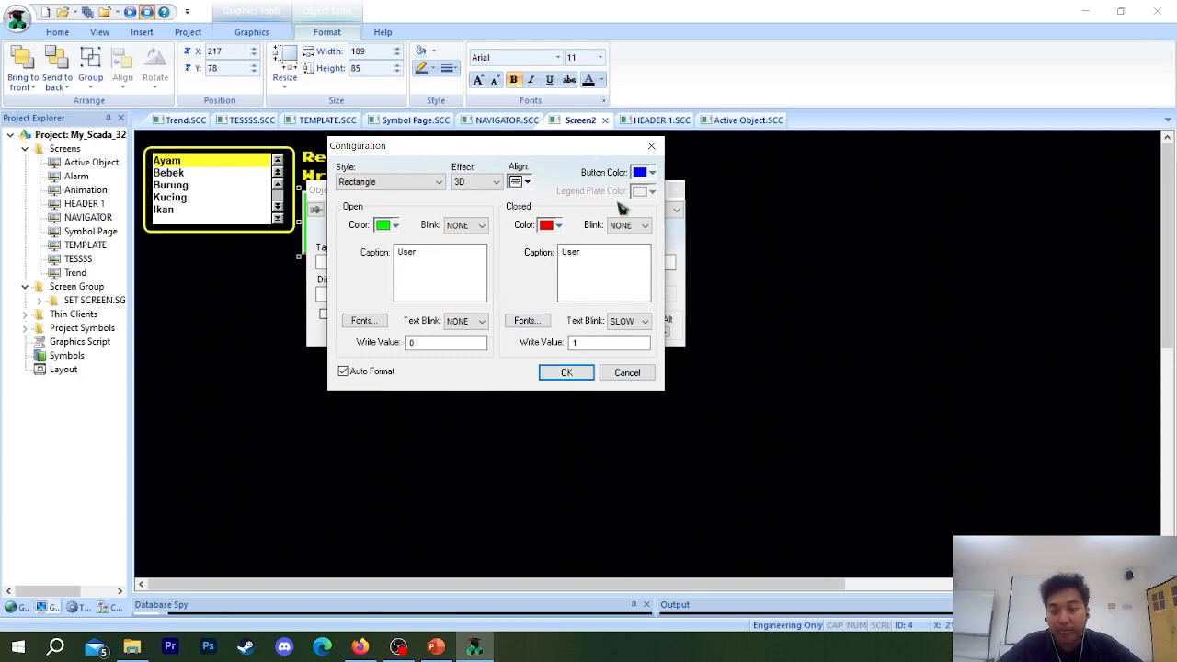
Set the User pushbutton's Open color to standard yellow and apply the configuration.
click(559, 226)
click(558, 226)
click(558, 226)
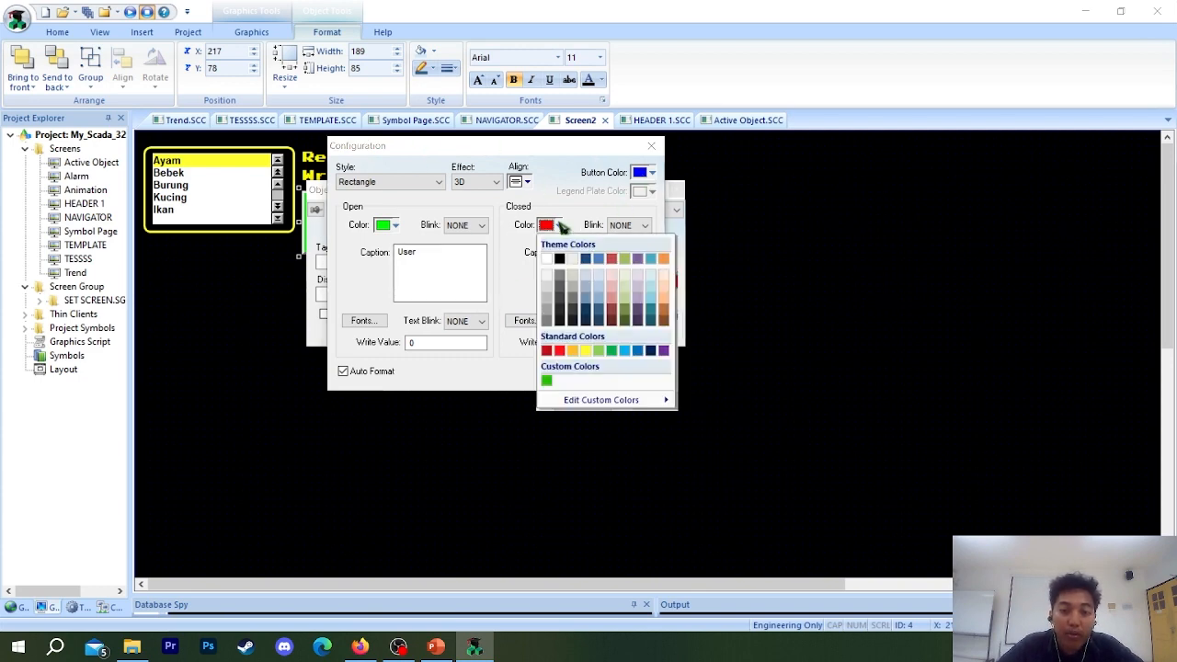
click(560, 228)
click(560, 228)
click(560, 228)
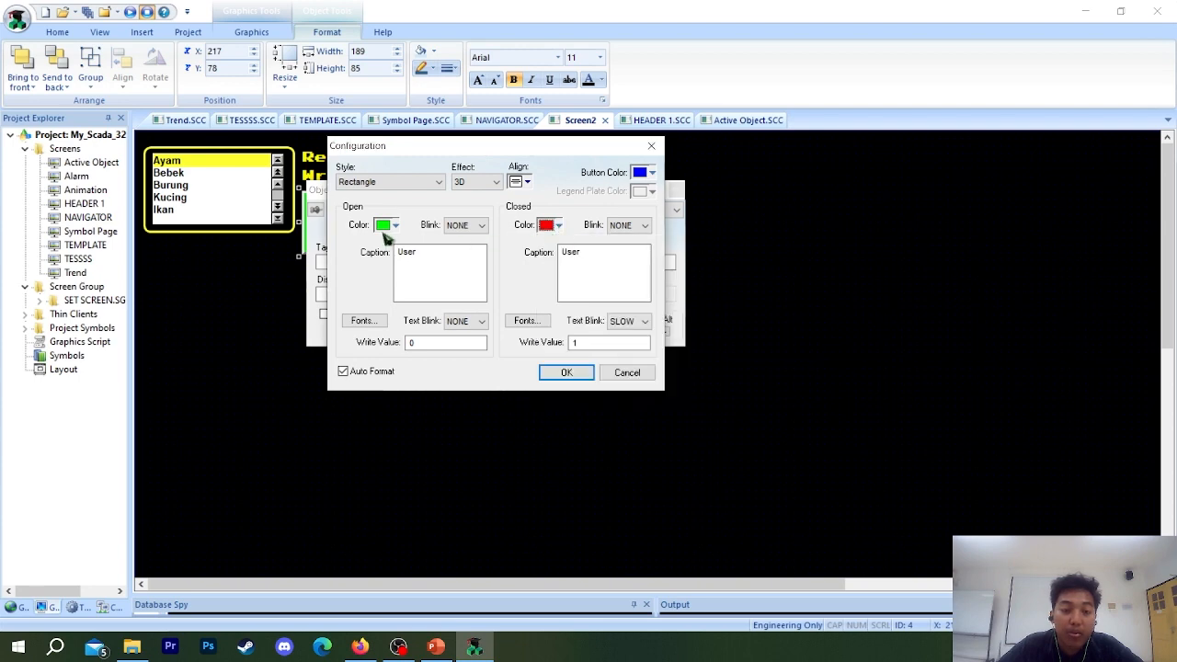
click(393, 226)
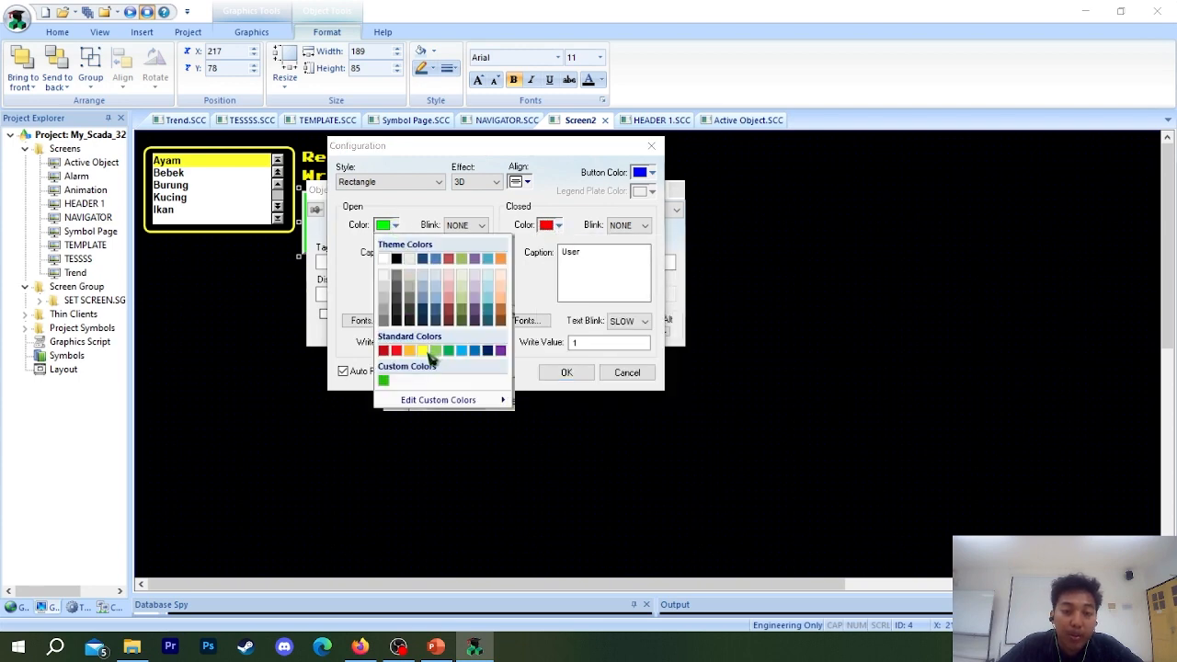
click(425, 351)
click(558, 226)
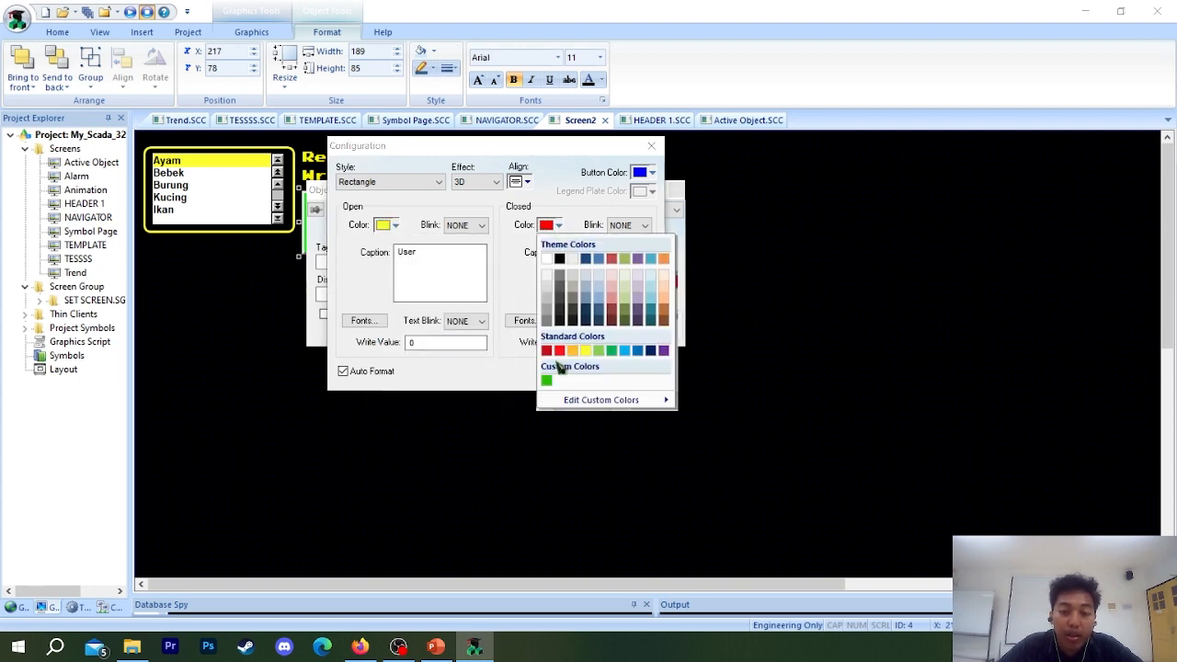
click(583, 340)
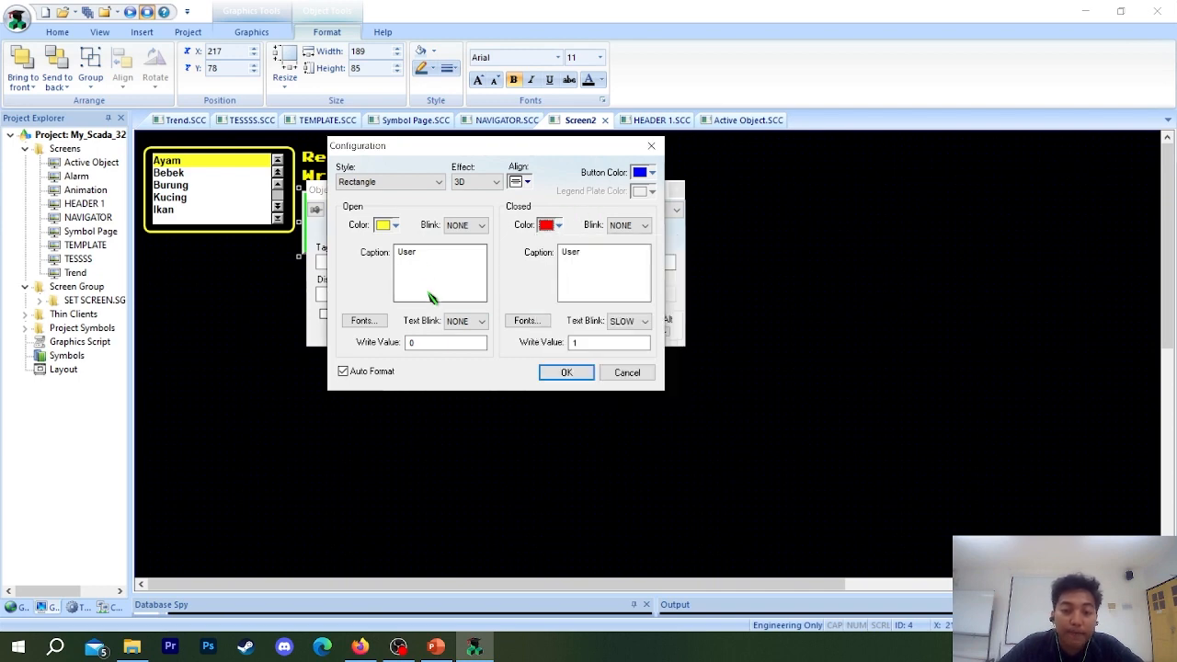
click(563, 369)
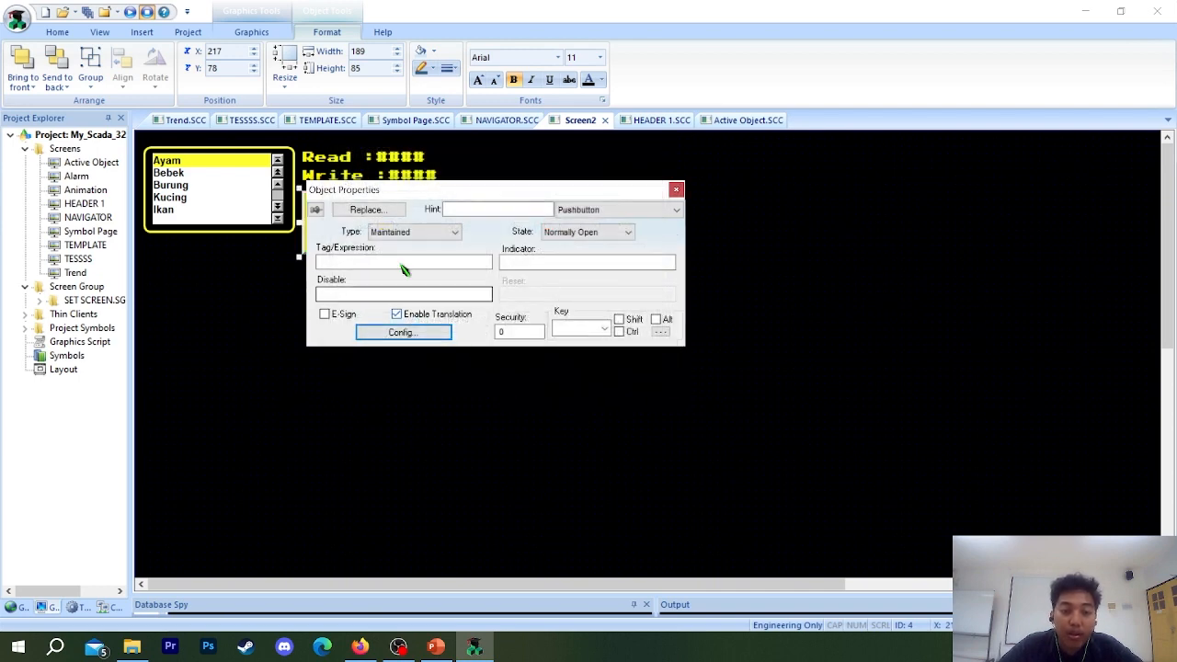
Enter User as both the tag/expression and the indicator of the User pushbutton.
drag(537, 195, 494, 290)
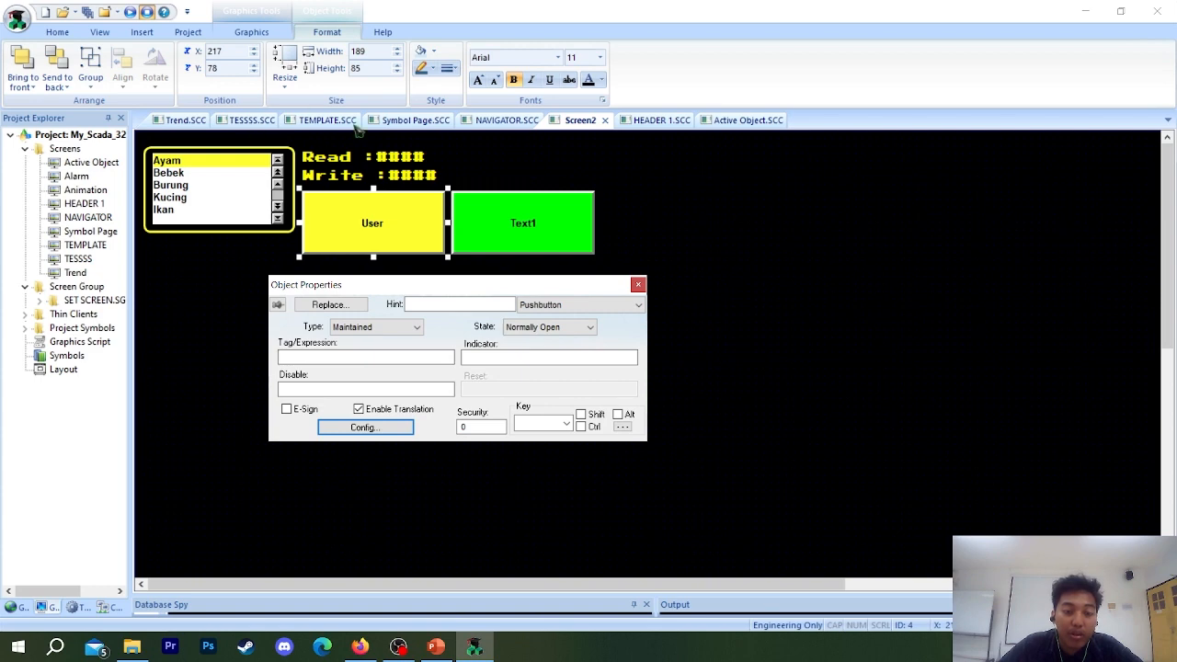
click(447, 357)
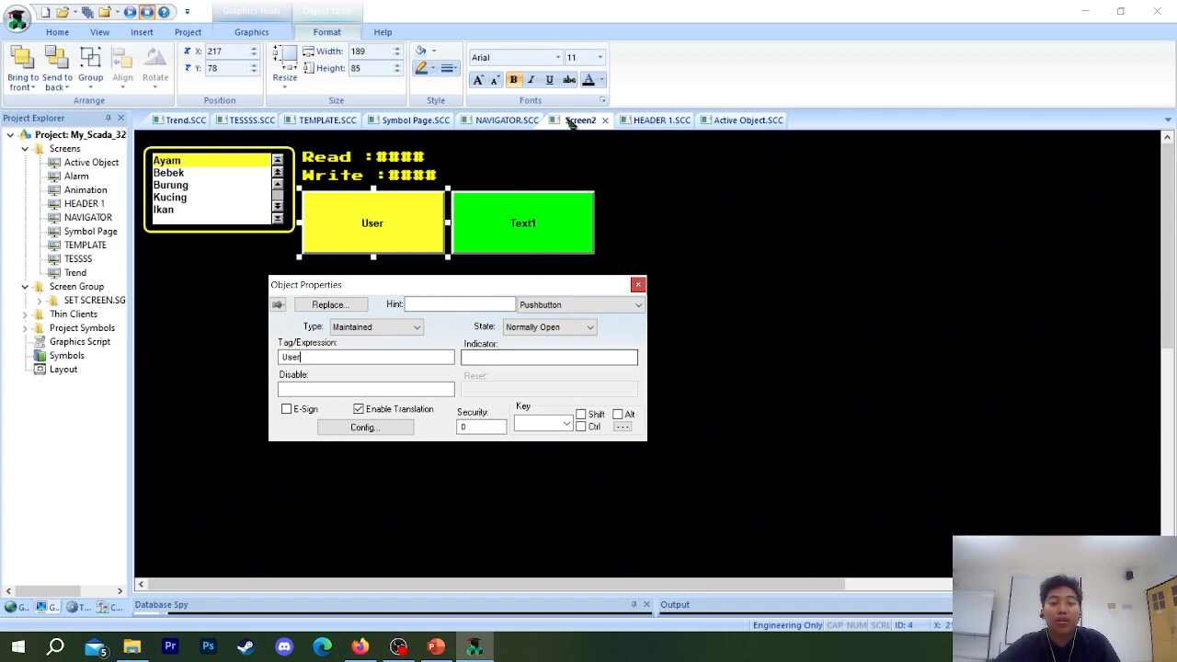
drag(315, 357, 274, 361)
click(338, 363)
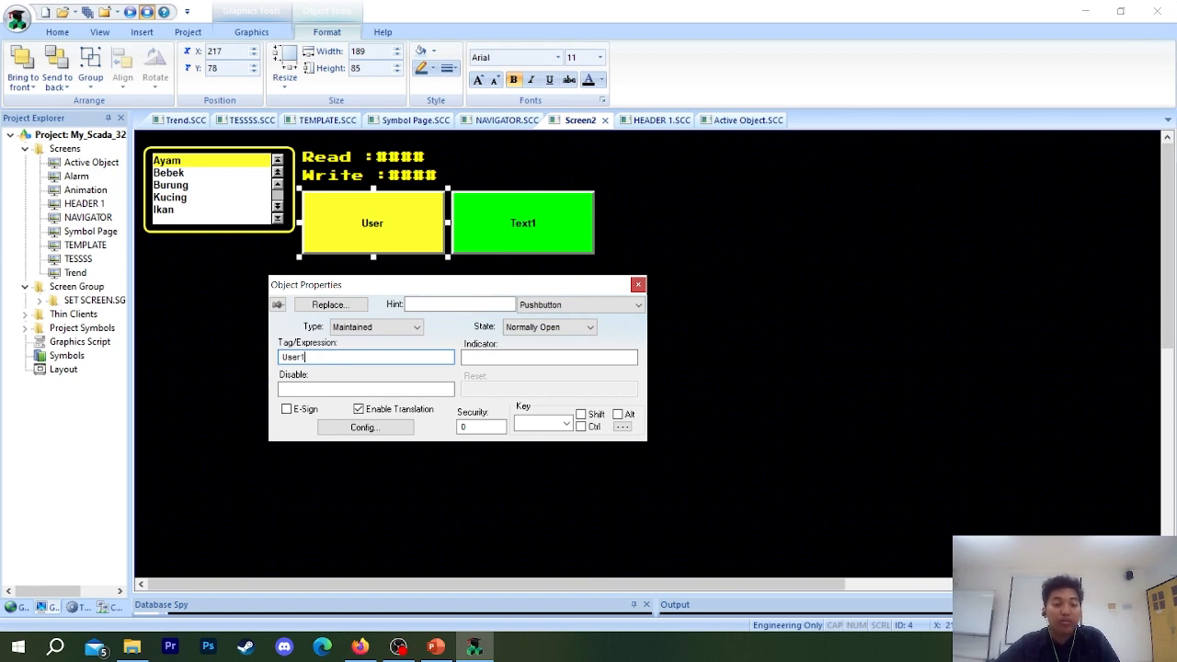
double_click(307, 358)
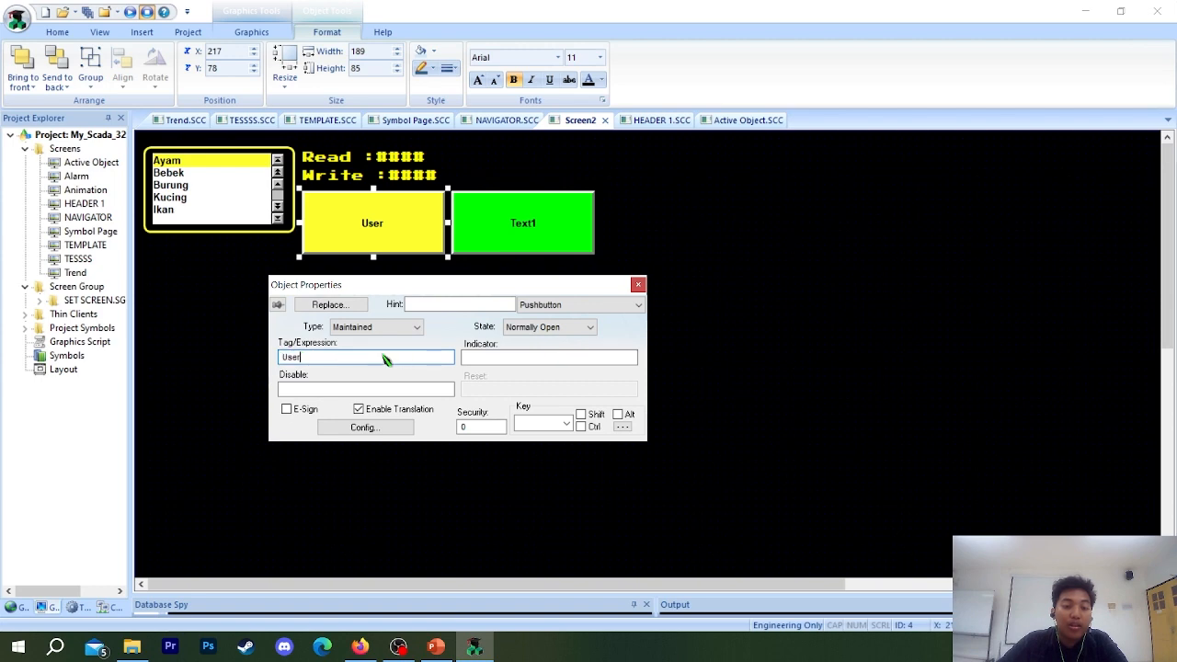
click(565, 360)
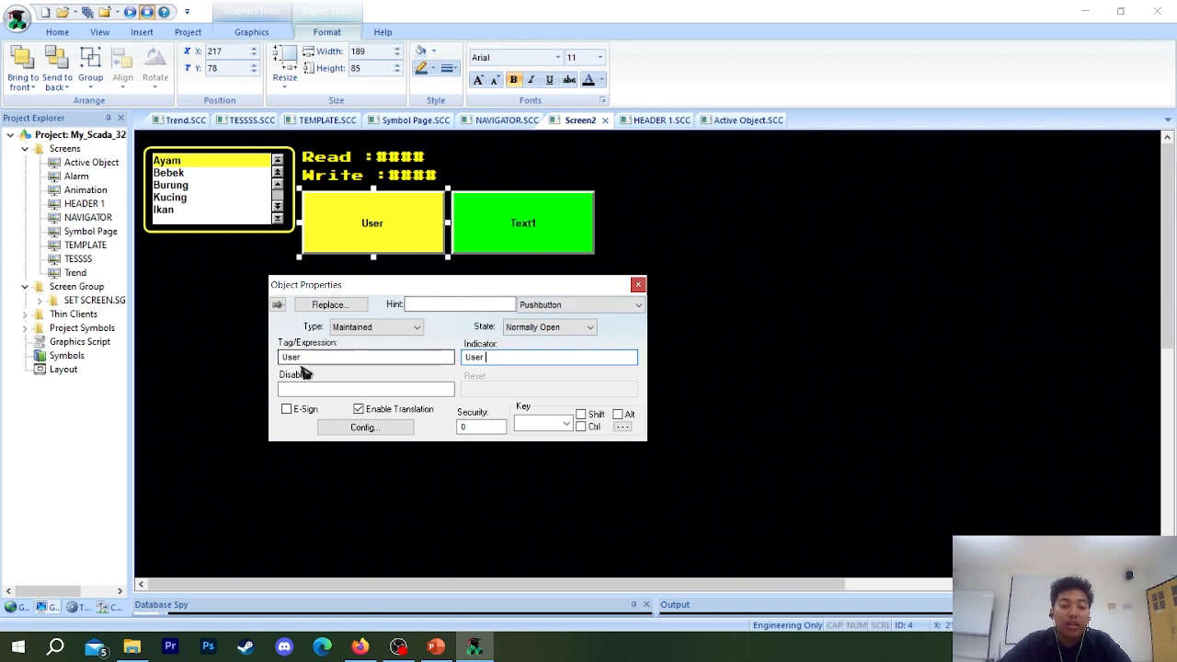
click(637, 284)
Enter Control as both the tag/expression and the indicator of the green Text1 pushbutton.
double_click(555, 233)
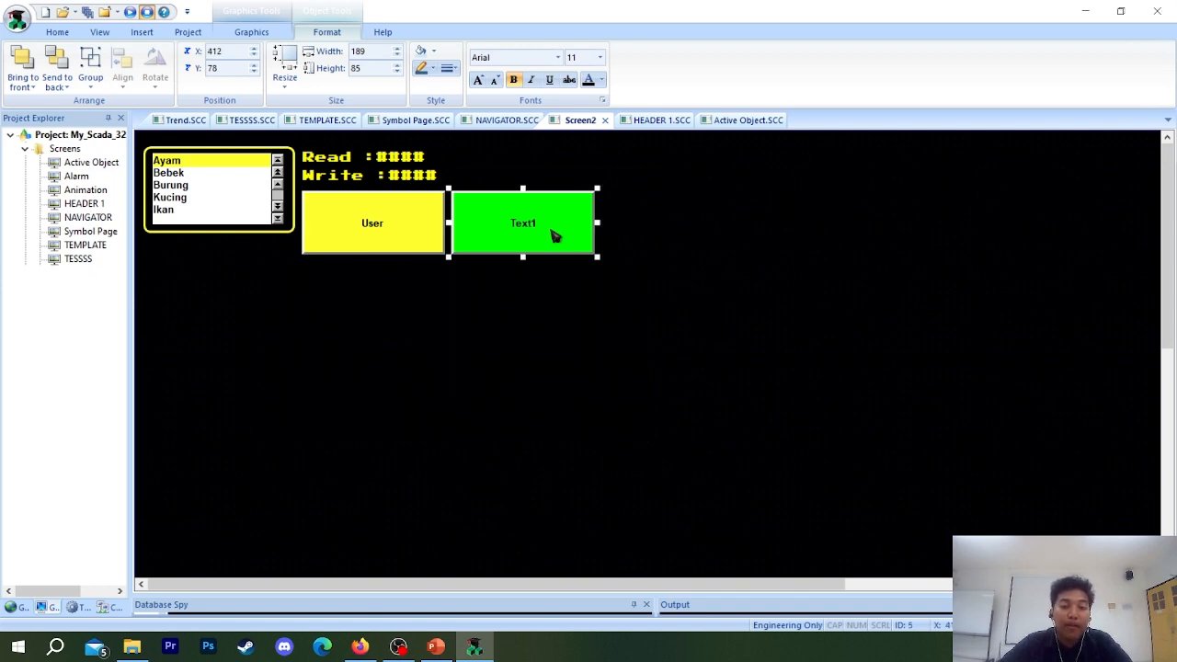
click(493, 358)
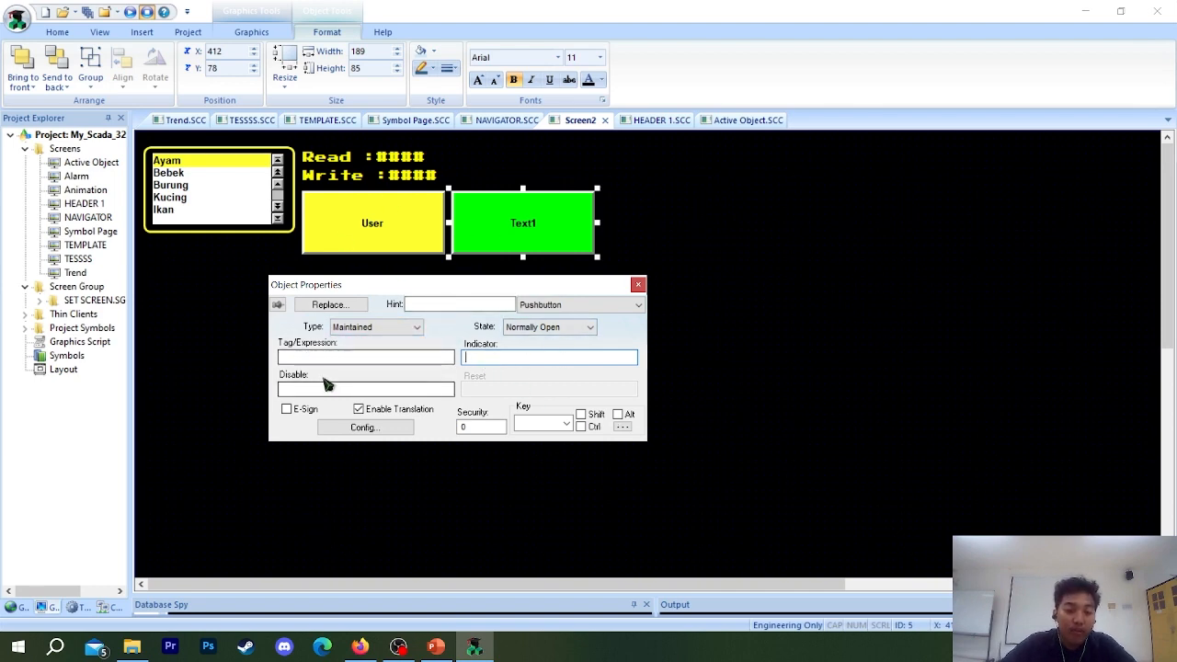
click(376, 358)
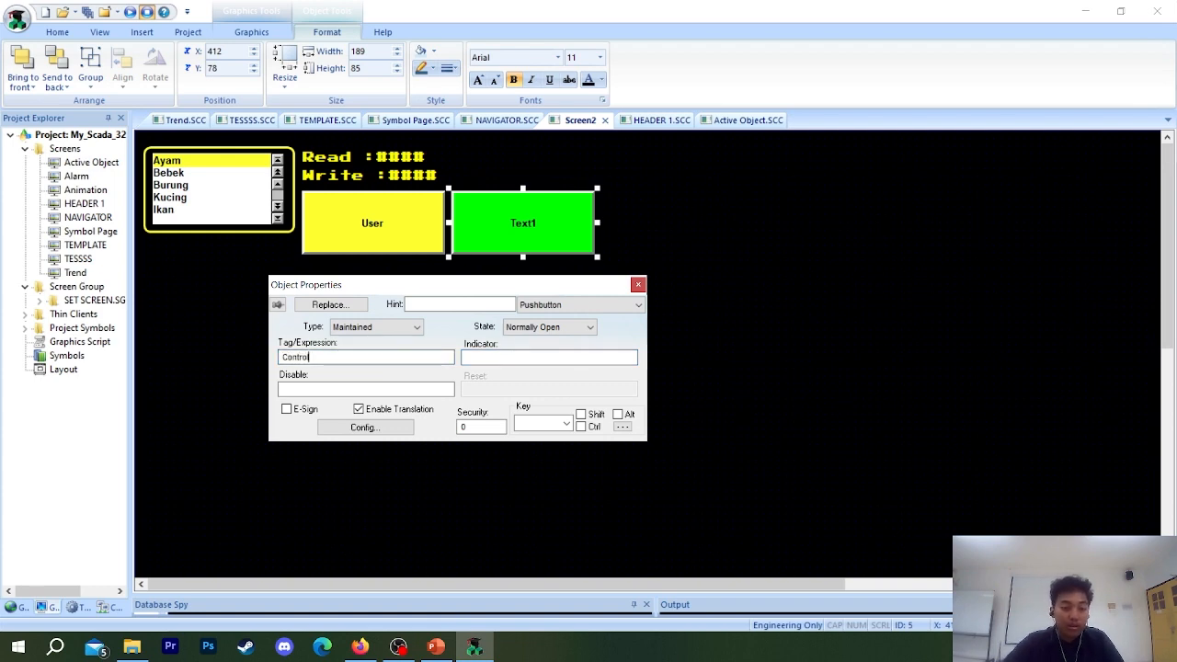
text(Control)
click(517, 360)
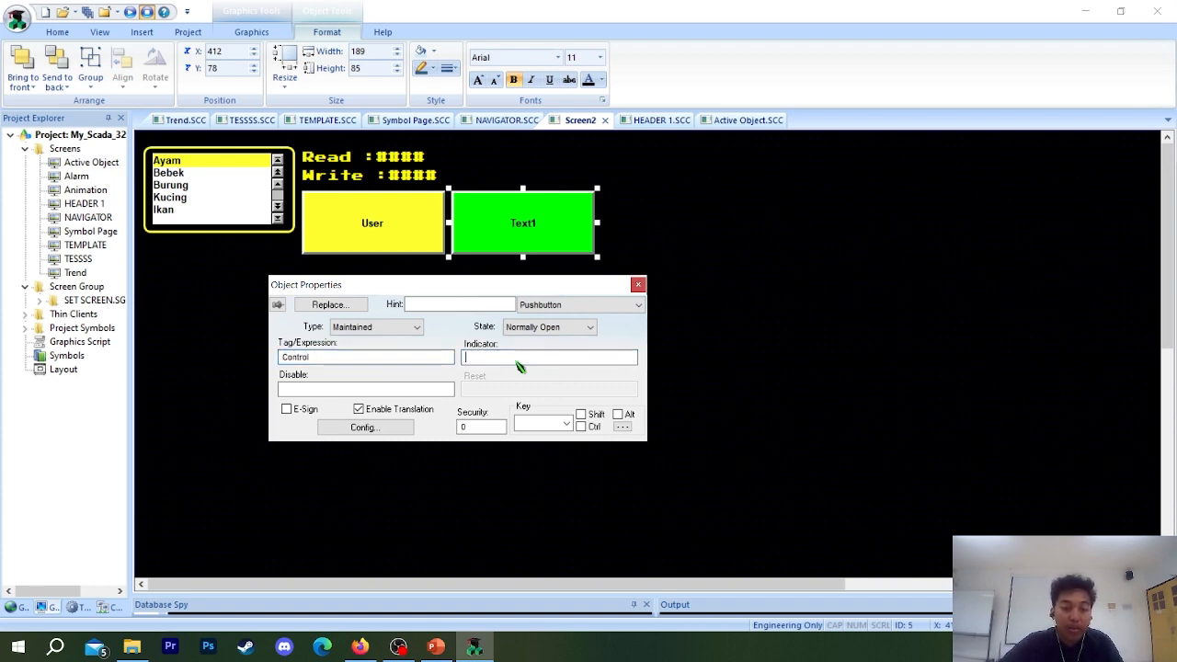
text(Control)
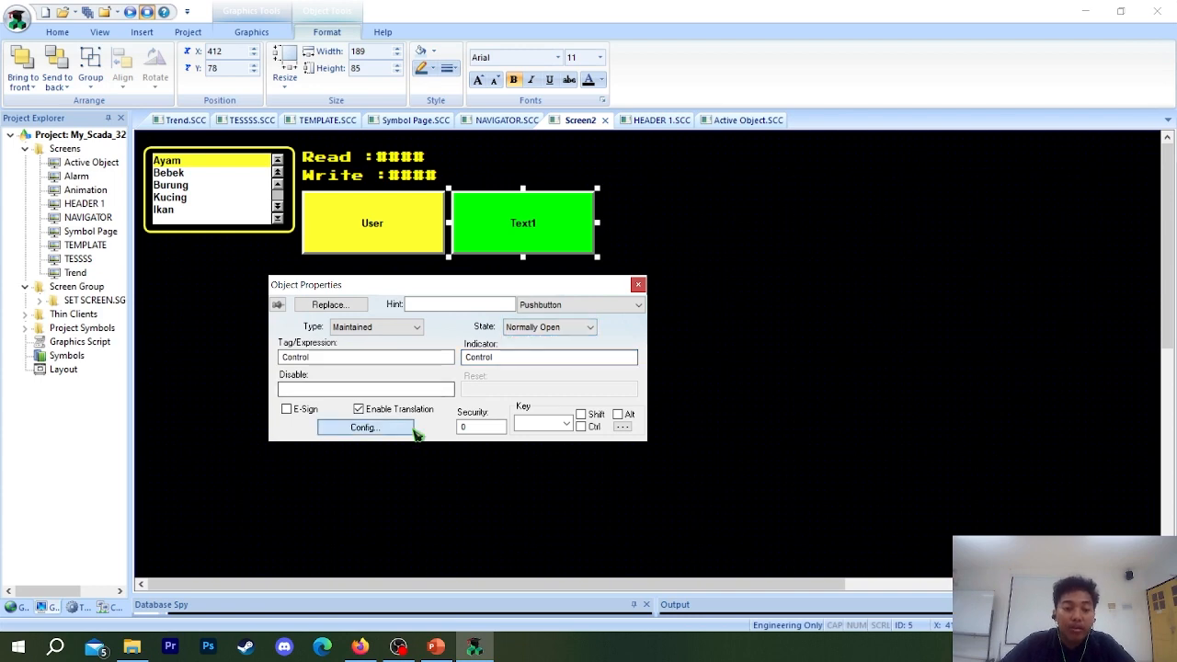
Set the Text1 pushbutton's Open color to standard yellow and its Closed color to light blue.
click(413, 430)
click(355, 321)
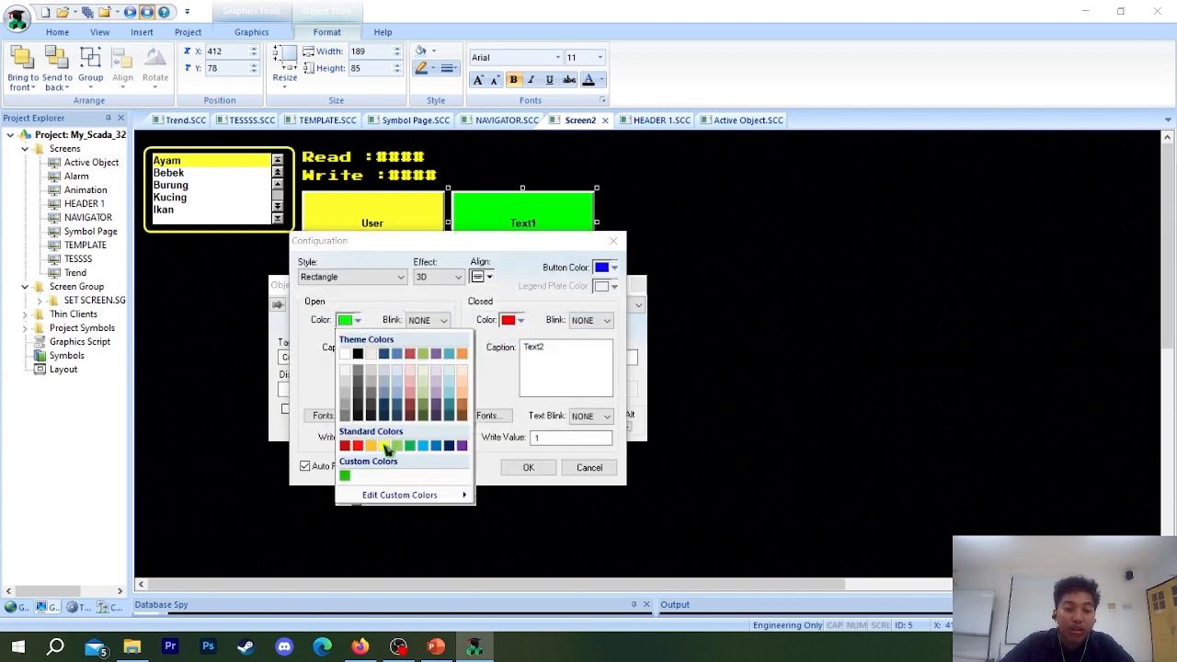
click(384, 446)
click(518, 320)
click(518, 320)
click(518, 320)
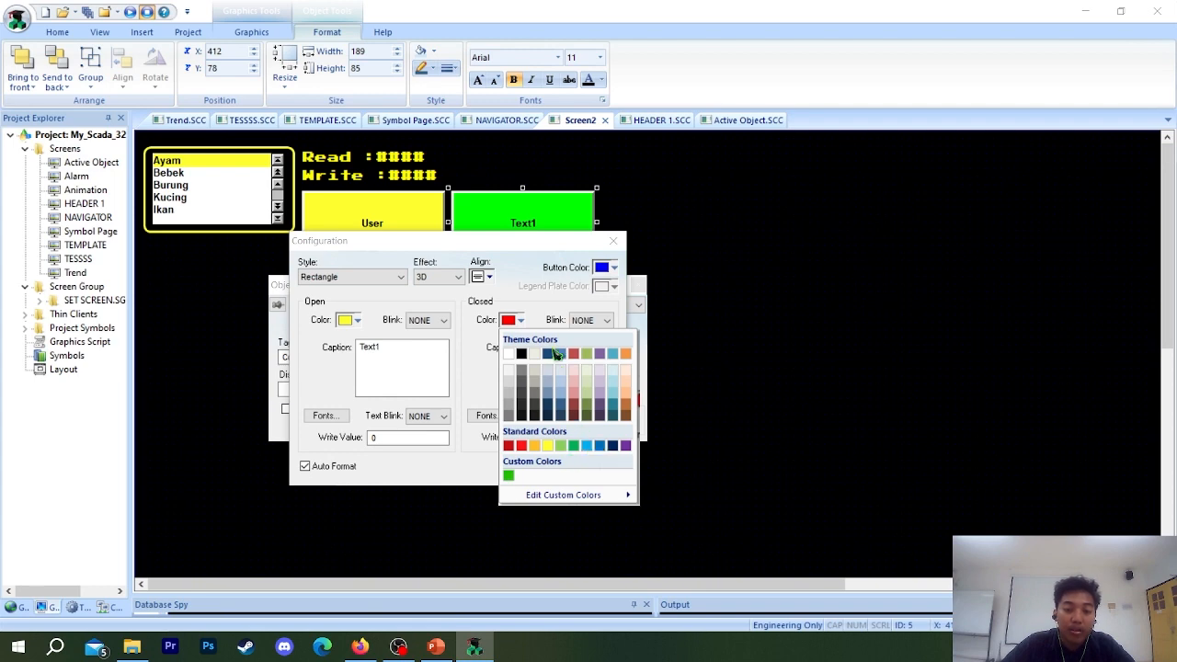
click(594, 448)
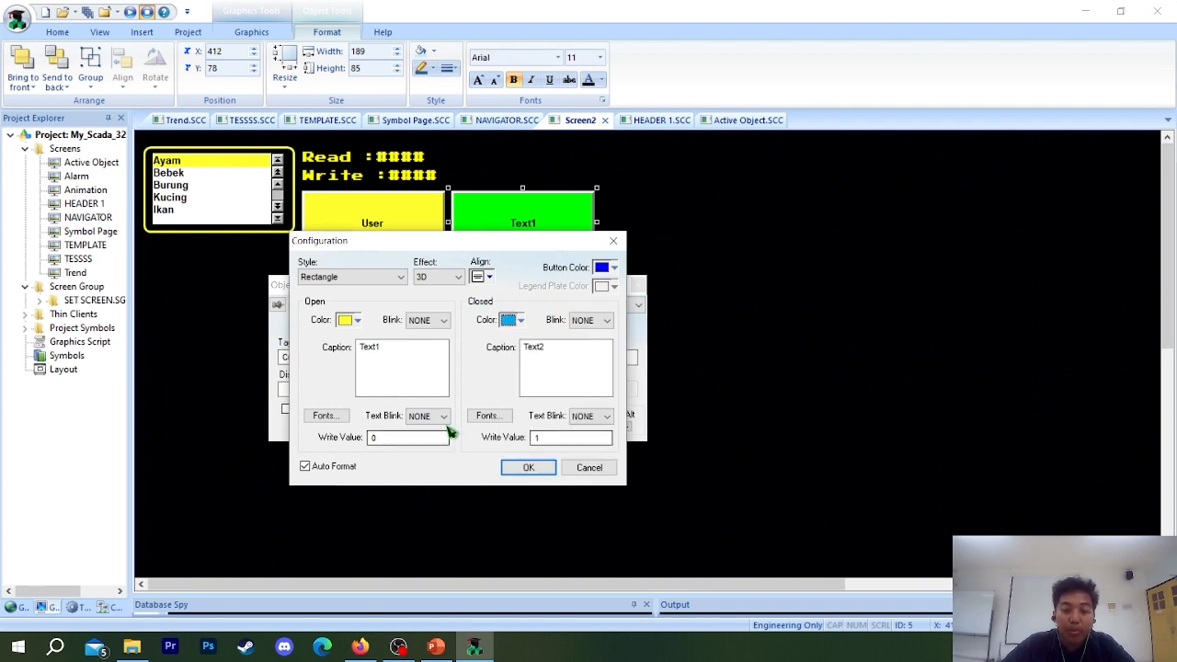
Set the text blink of the Text1 pushbutton's Closed state to SLOW and apply the configuration.
click(607, 418)
click(582, 452)
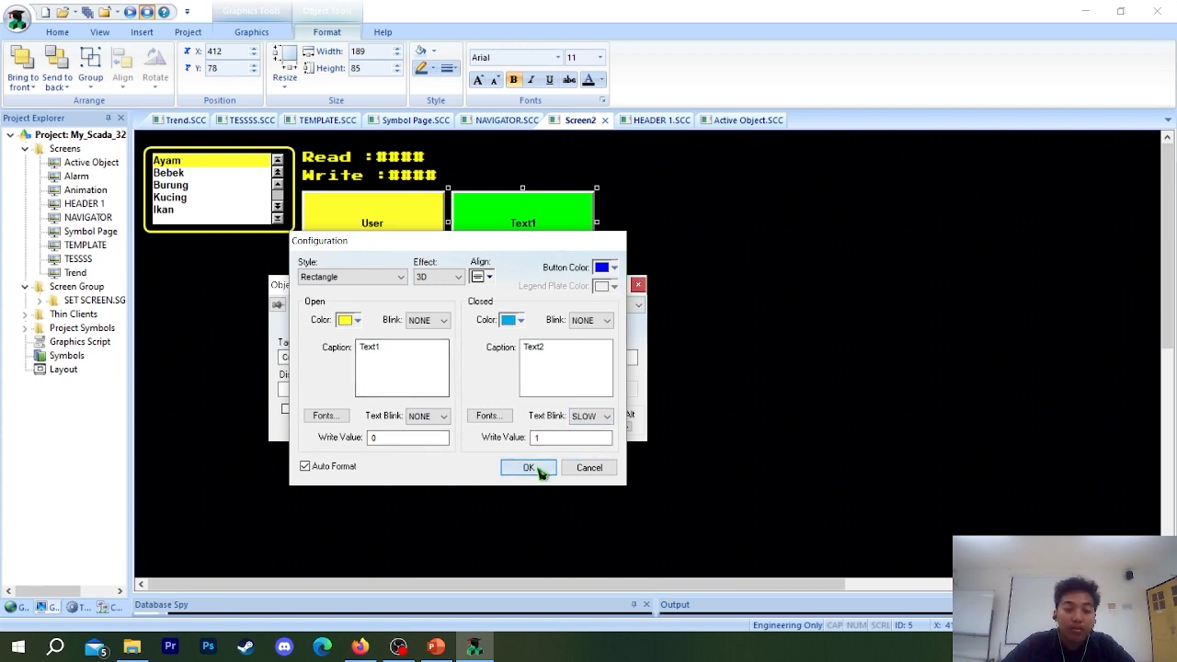
click(529, 468)
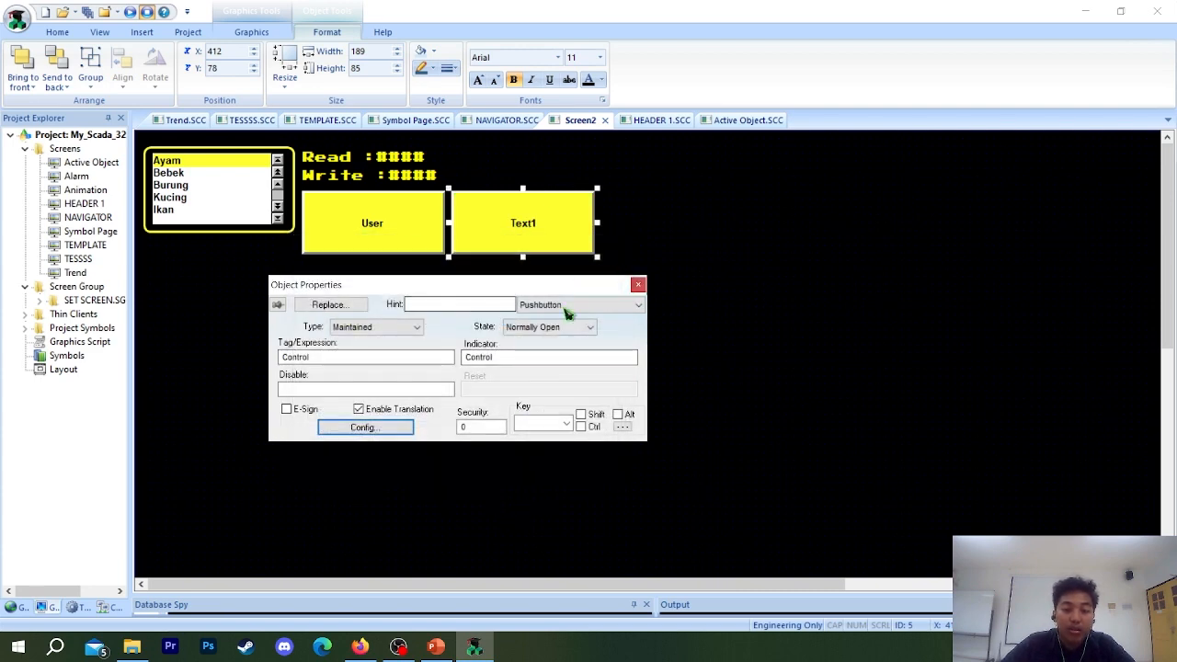
Set both the Open and Closed captions of the Text1 pushbutton to Control and apply the configuration.
click(378, 428)
text(O)
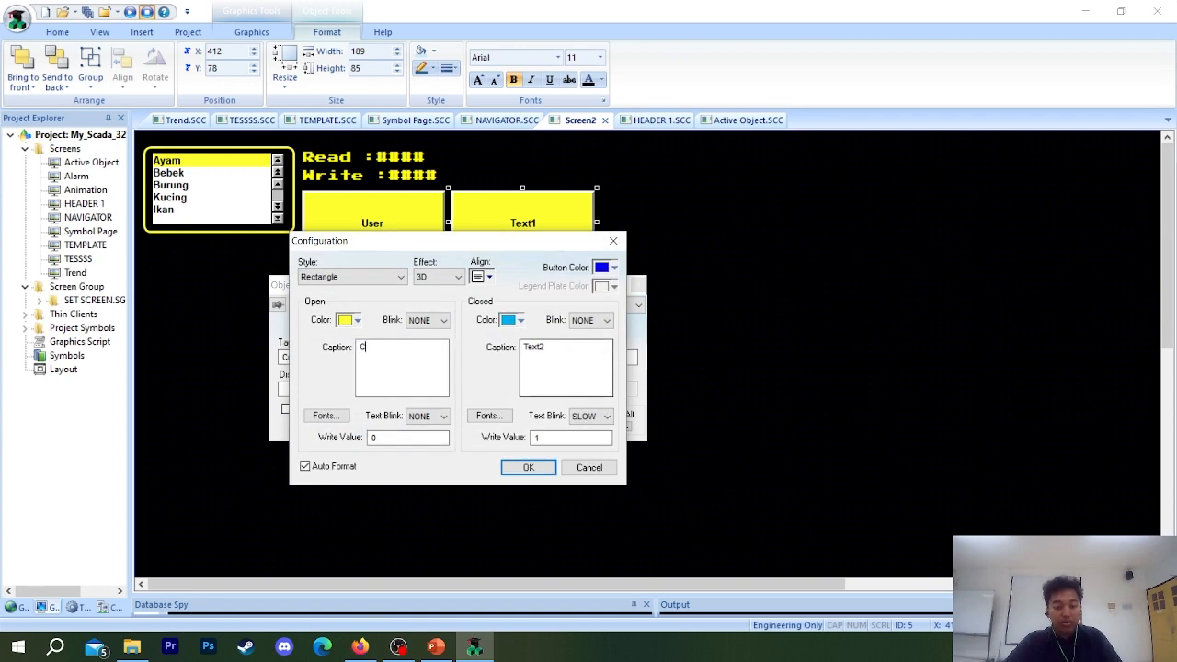
key(Tab)
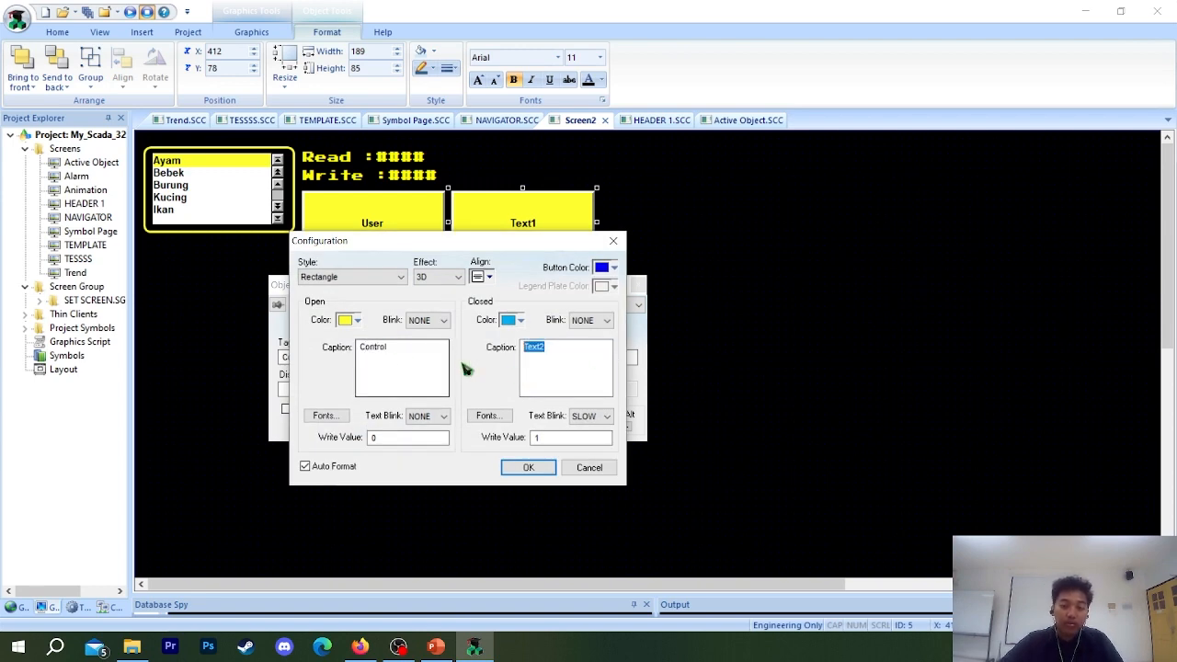
text(Control)
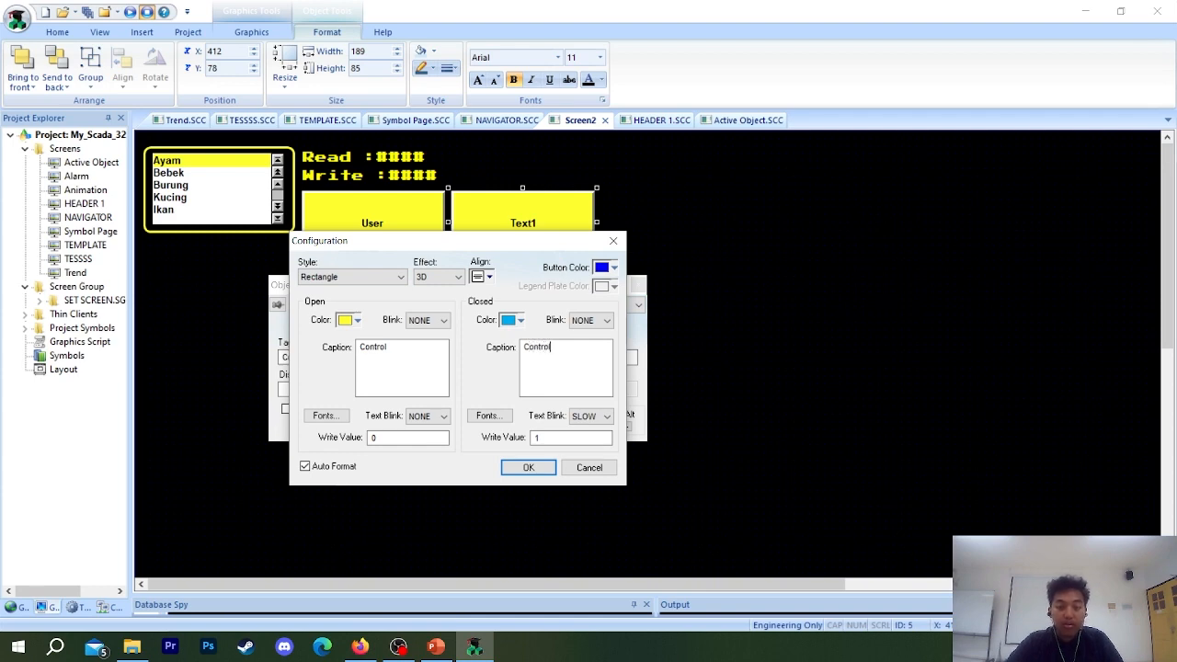
click(505, 468)
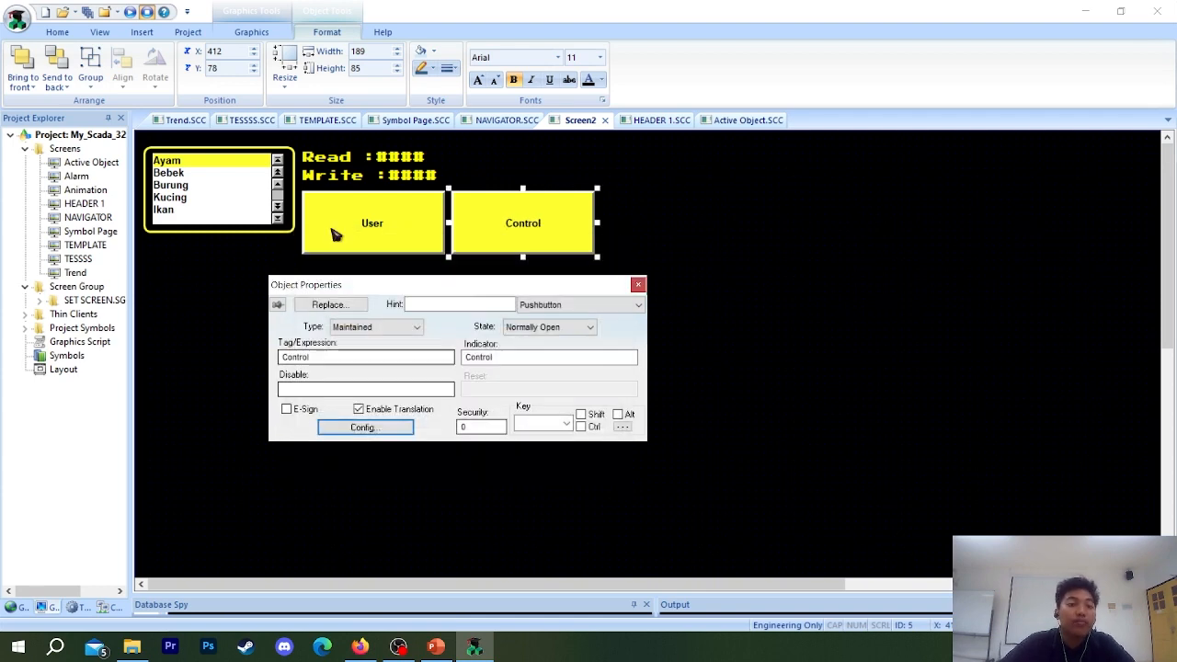
Run the project, look through the Trend, Animation, Active Object and Symbol screens, and exit the application.
click(135, 11)
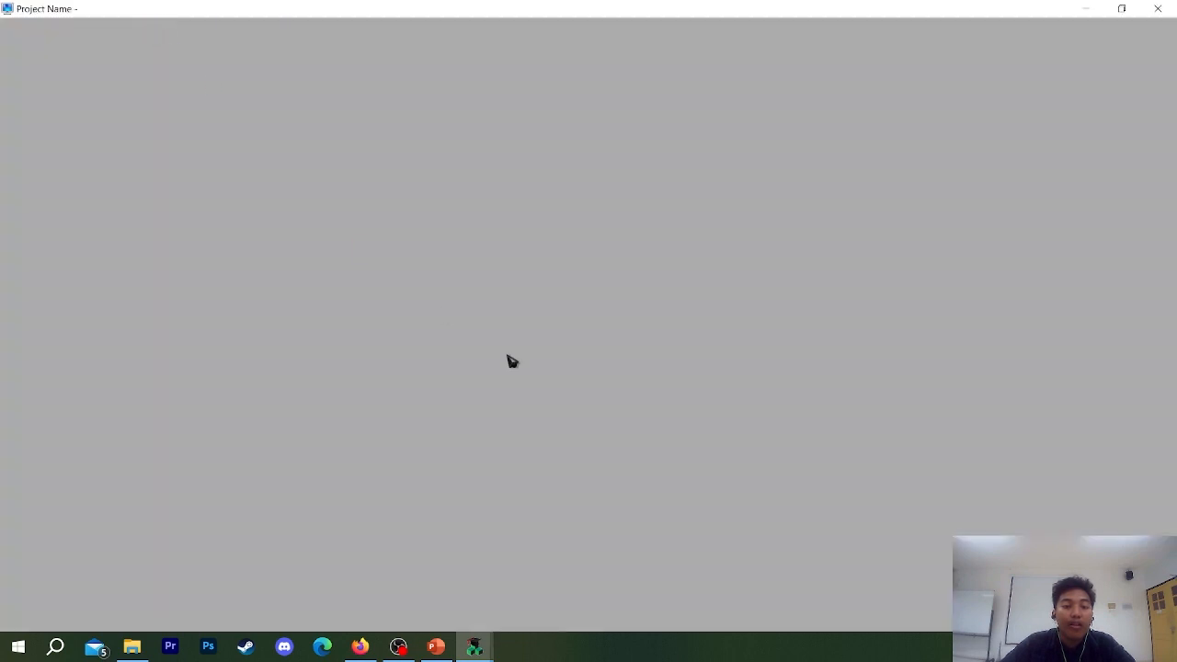
click(61, 395)
click(57, 366)
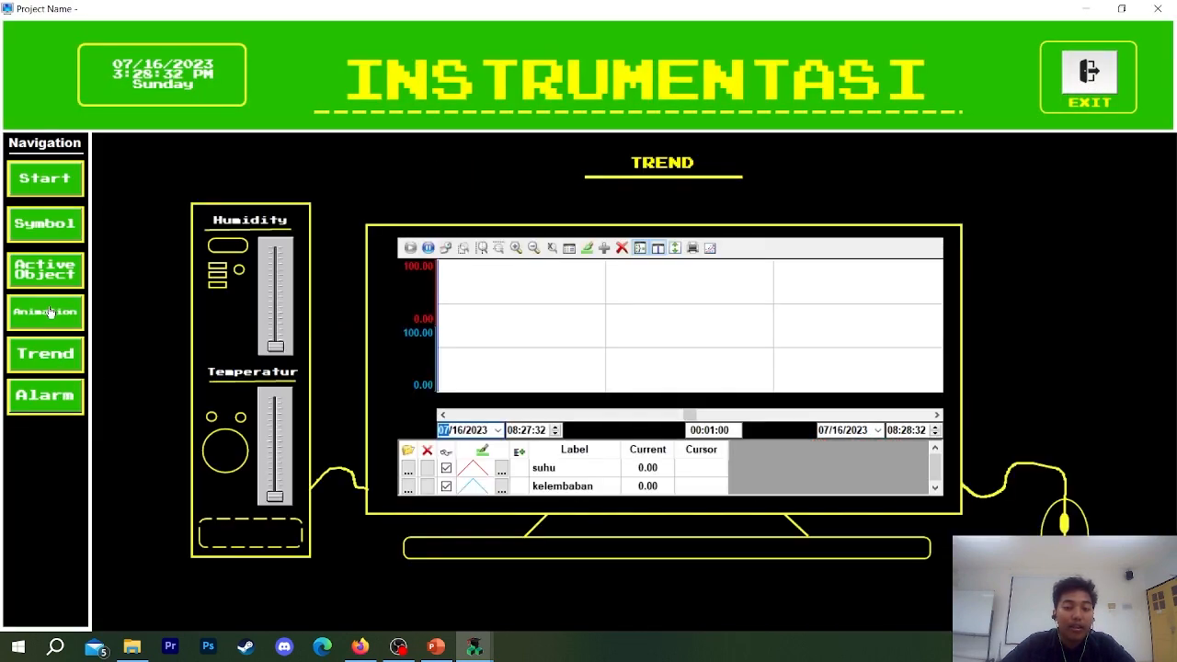
click(45, 311)
click(72, 191)
click(53, 272)
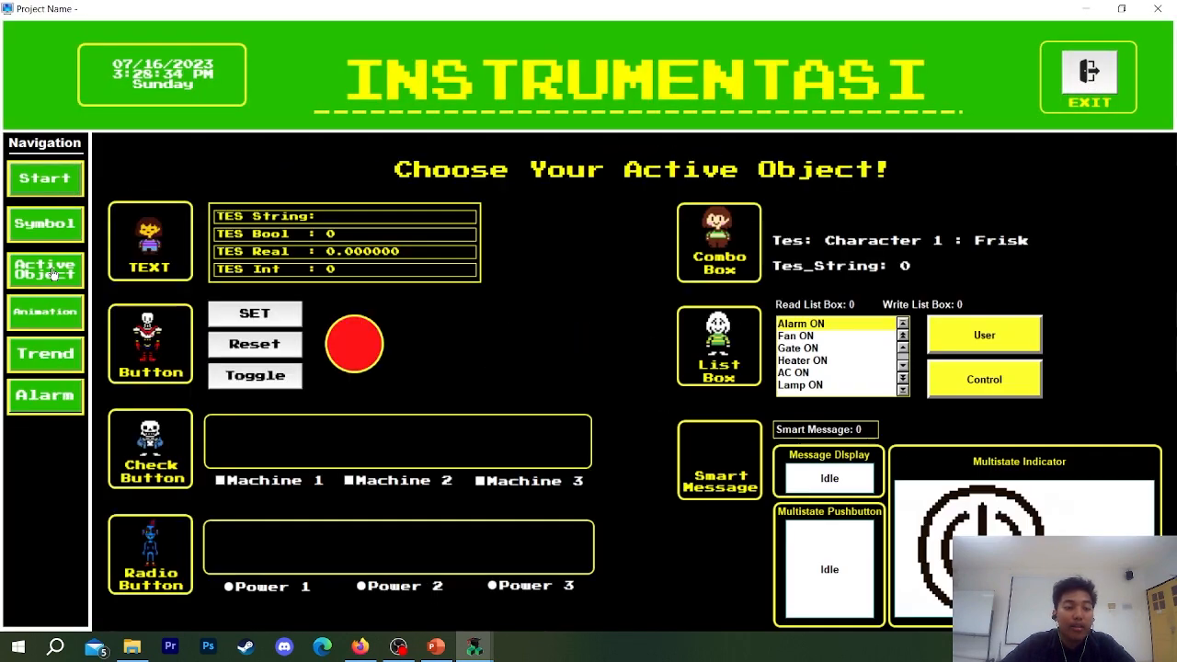
click(51, 225)
click(1101, 91)
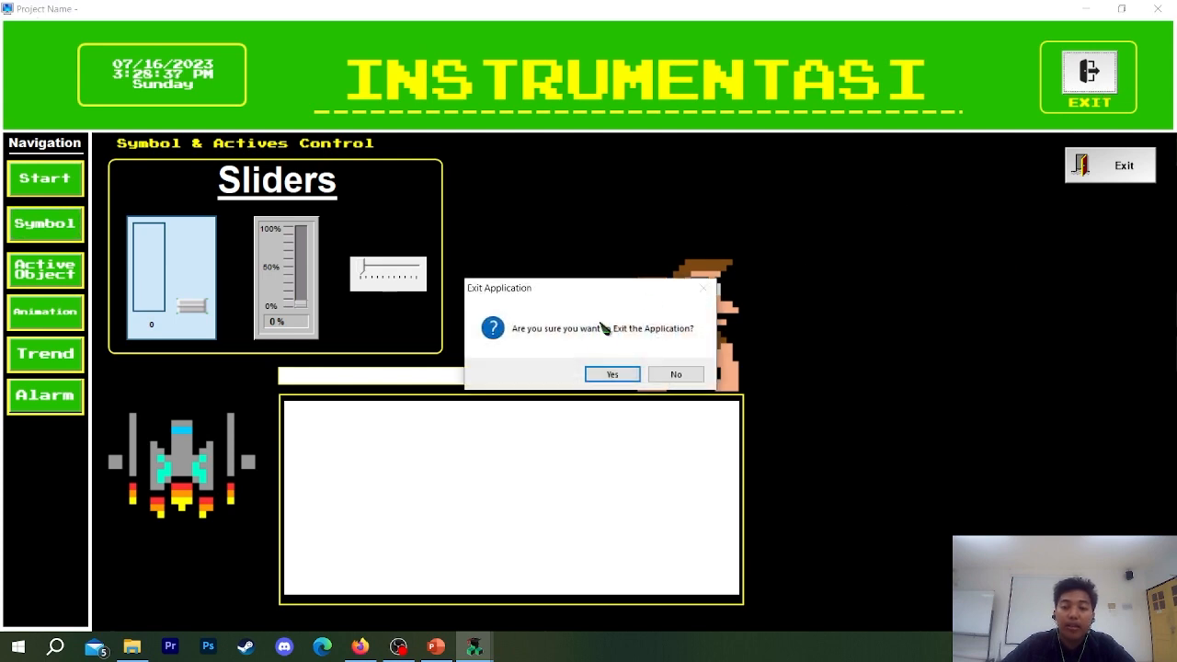
click(612, 370)
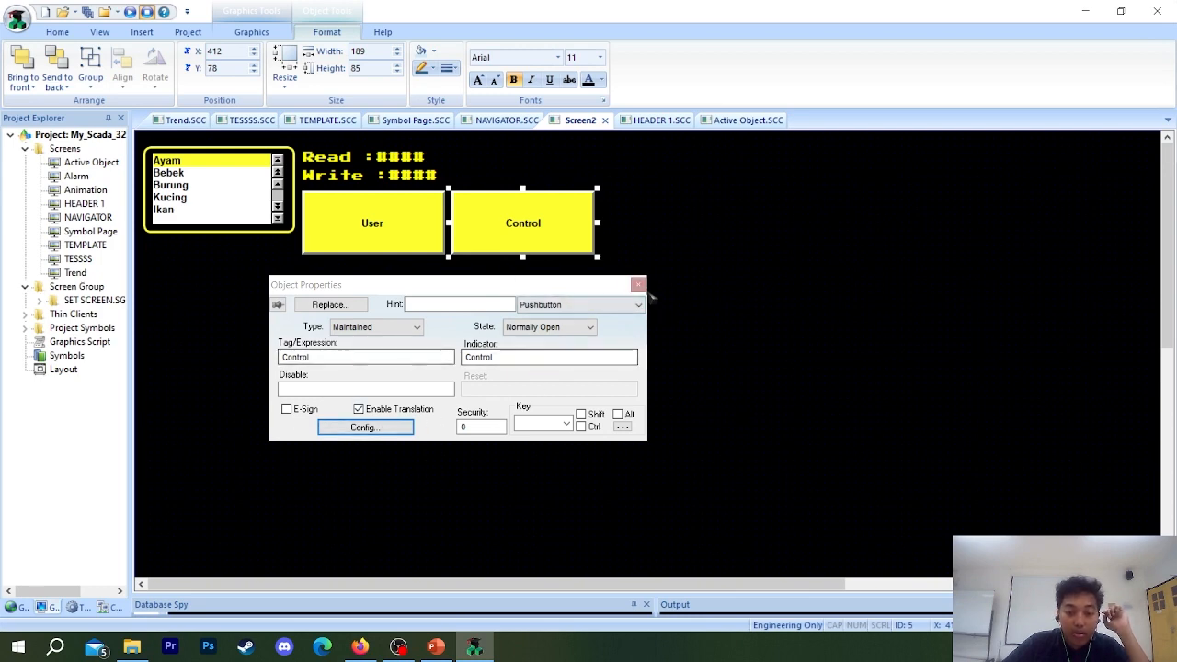
Close the object properties and save the screen as Tes Active Object 2.
click(639, 285)
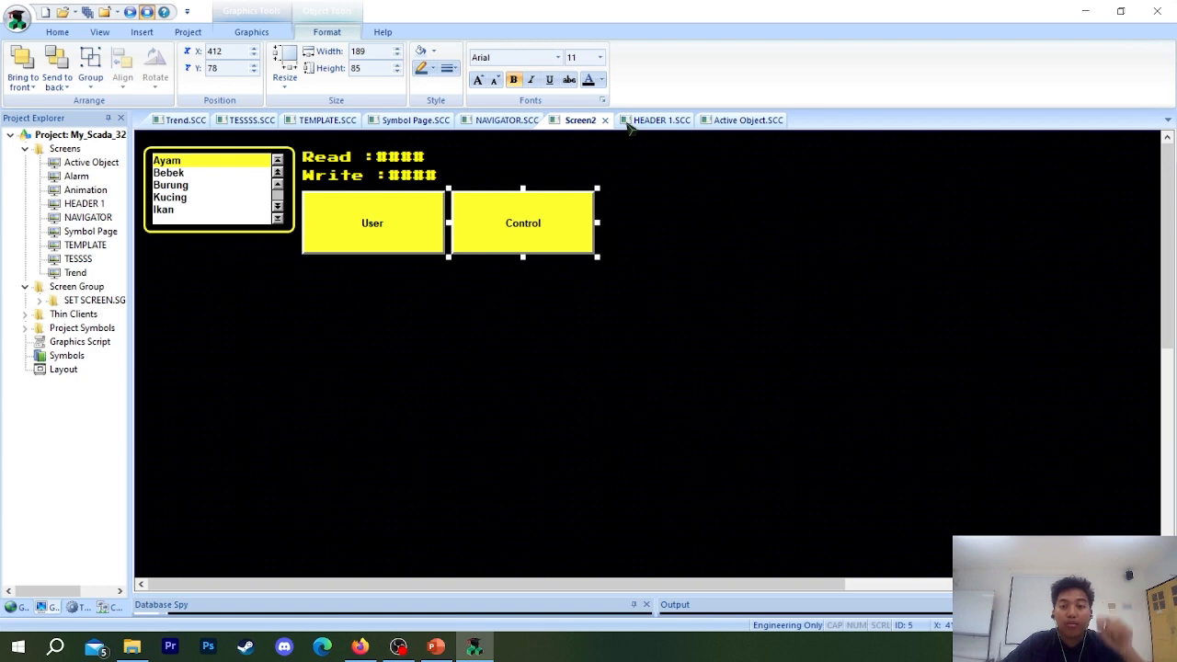
key(ctrl+s)
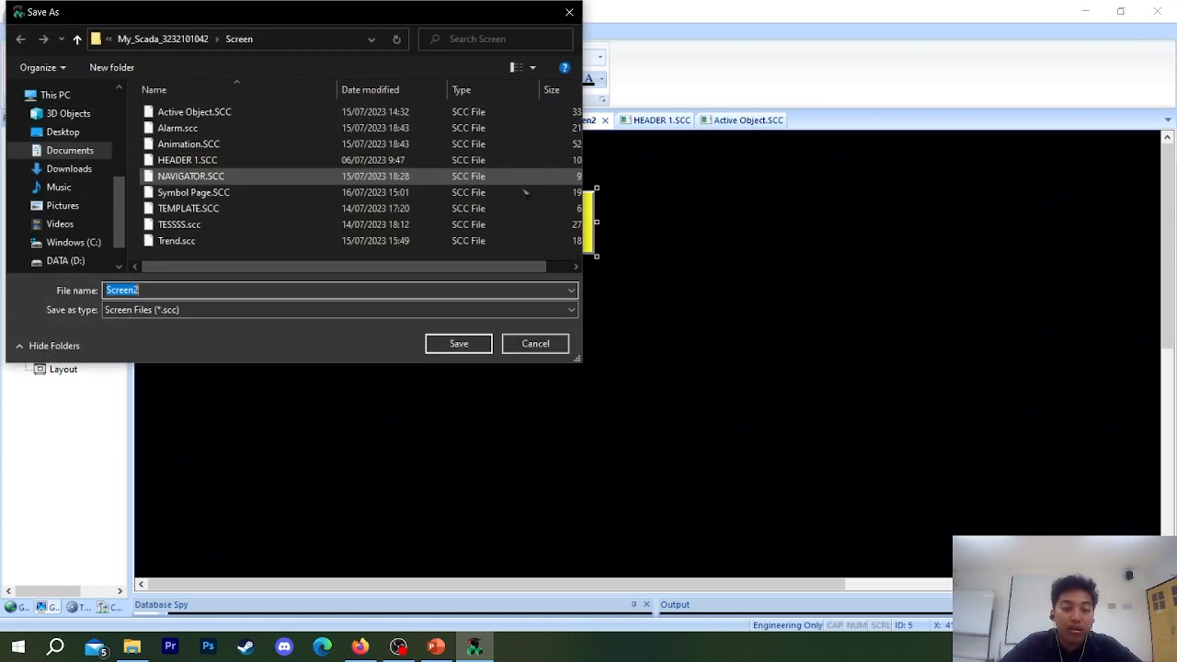
text(Tes Active Object)
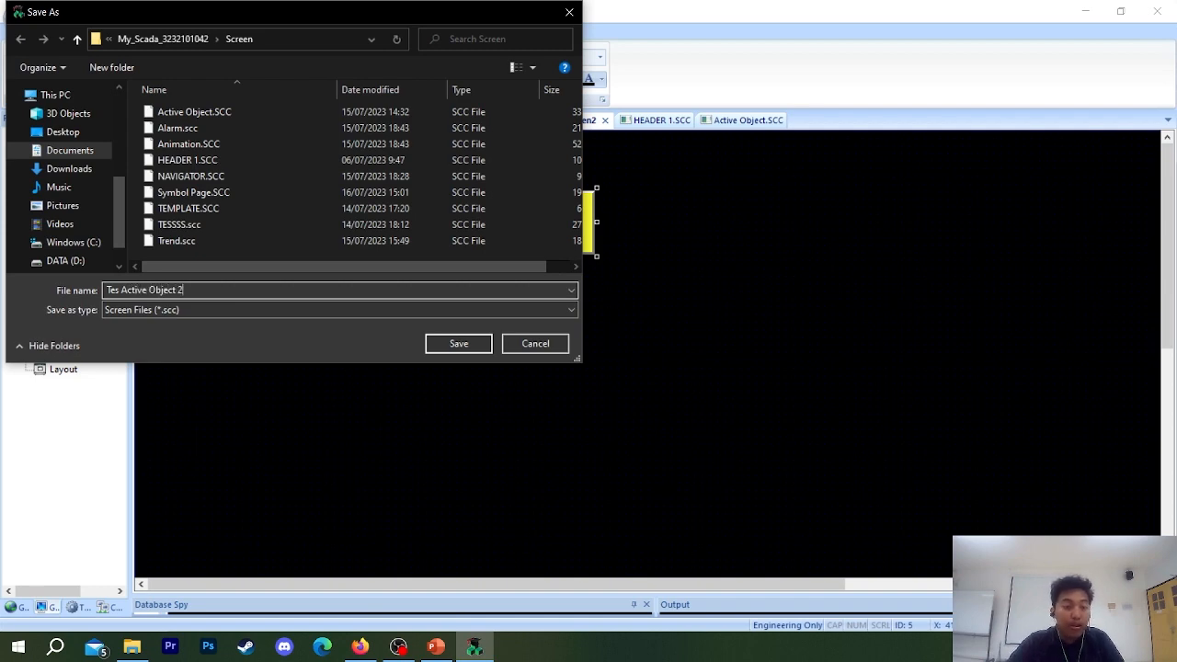
click(434, 348)
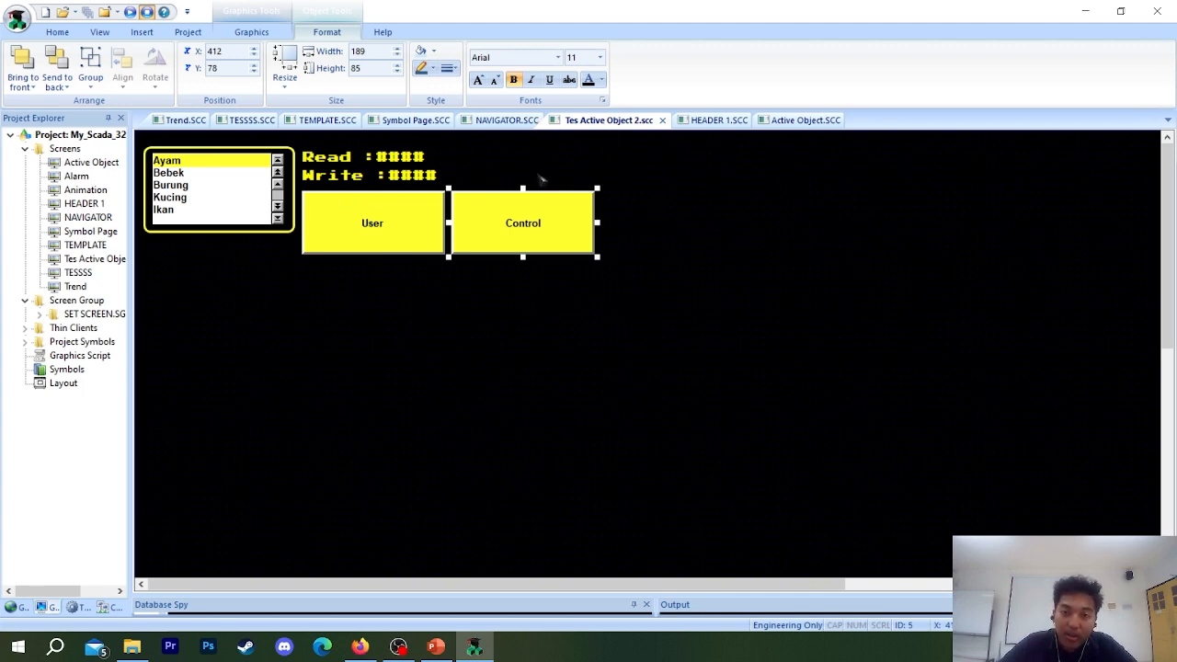
Reposition the list box, its frame, the Read and Write texts and both pushbuttons together on the screen.
drag(140, 144, 709, 335)
drag(394, 226, 572, 256)
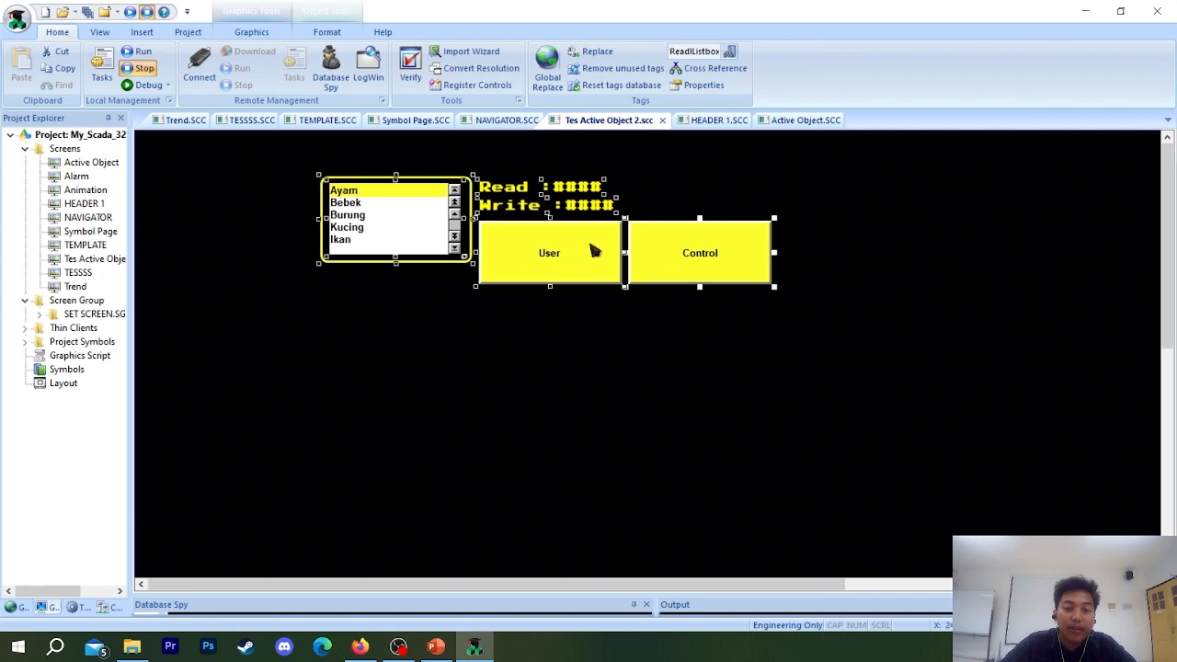
drag(878, 279, 226, 155)
drag(893, 372, 276, 152)
drag(425, 218, 276, 250)
click(683, 206)
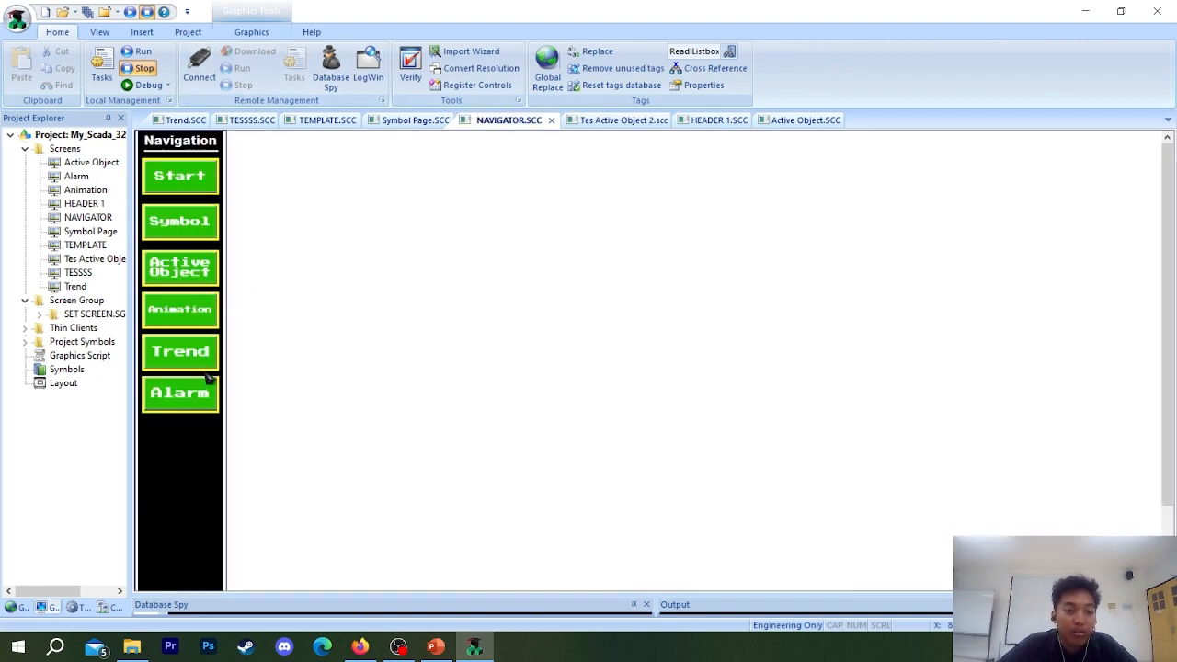
On the NAVIGATOR screen, duplicate the Active Object button and place the copy below the Alarm button.
click(182, 406)
click(187, 320)
click(194, 283)
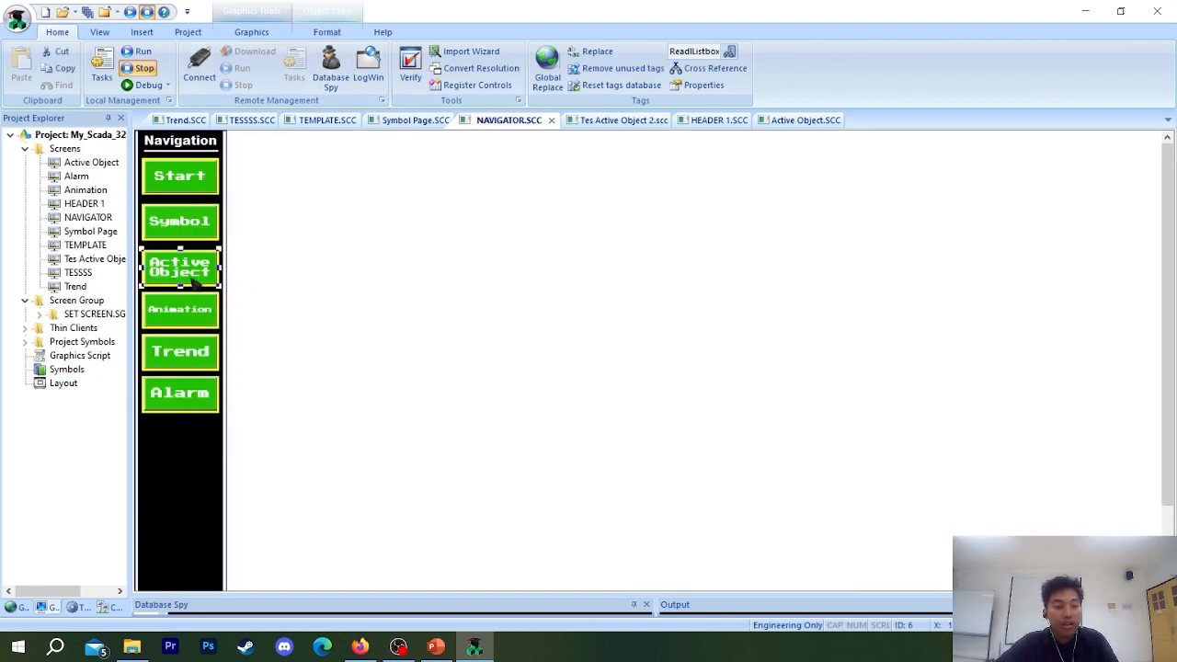
drag(193, 283, 195, 452)
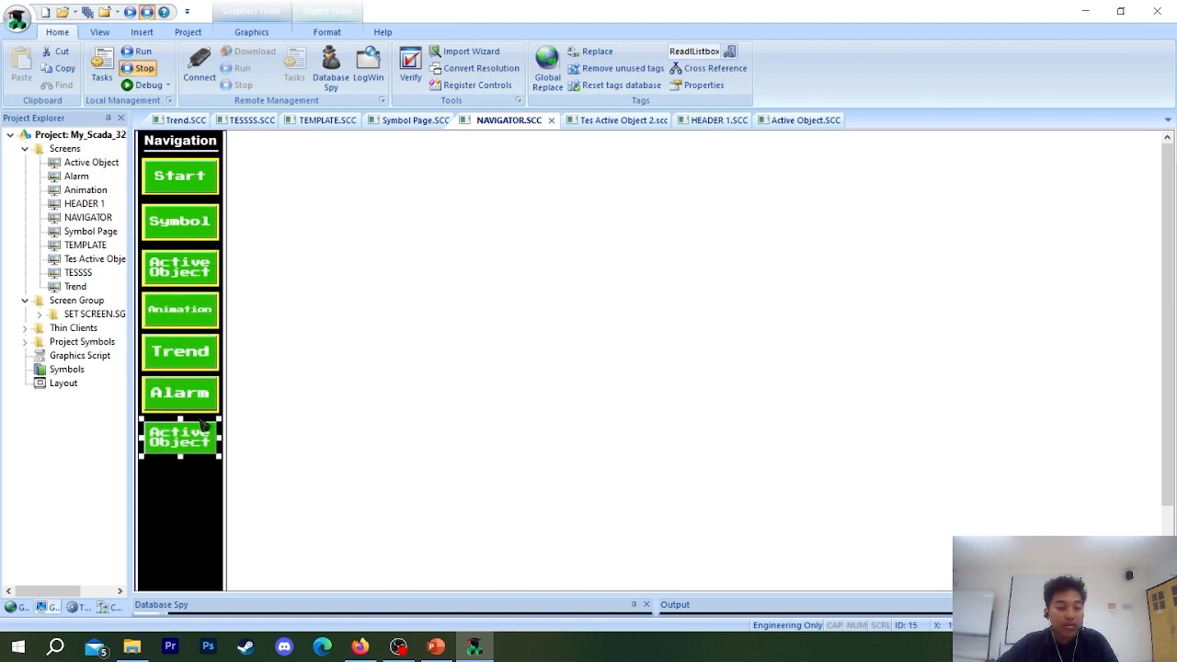
Duplicate the Alarm button's yellow frame, send the copy backward and fit it around the new Active Object button.
click(223, 407)
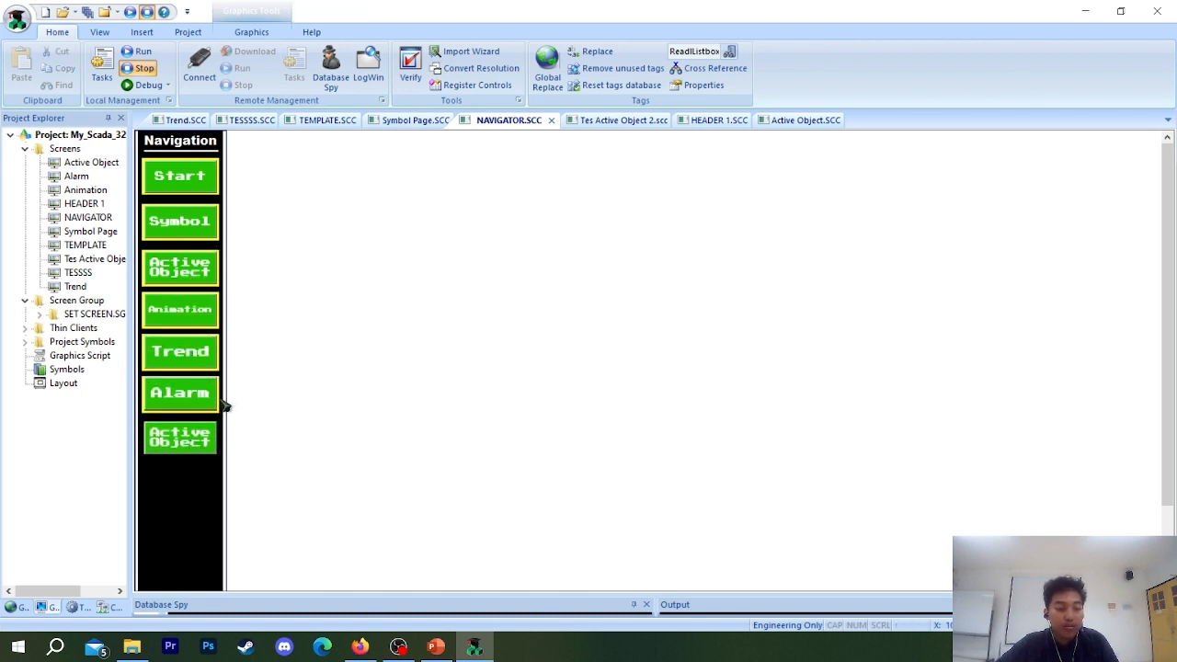
click(220, 405)
drag(220, 405, 222, 472)
right_click(218, 465)
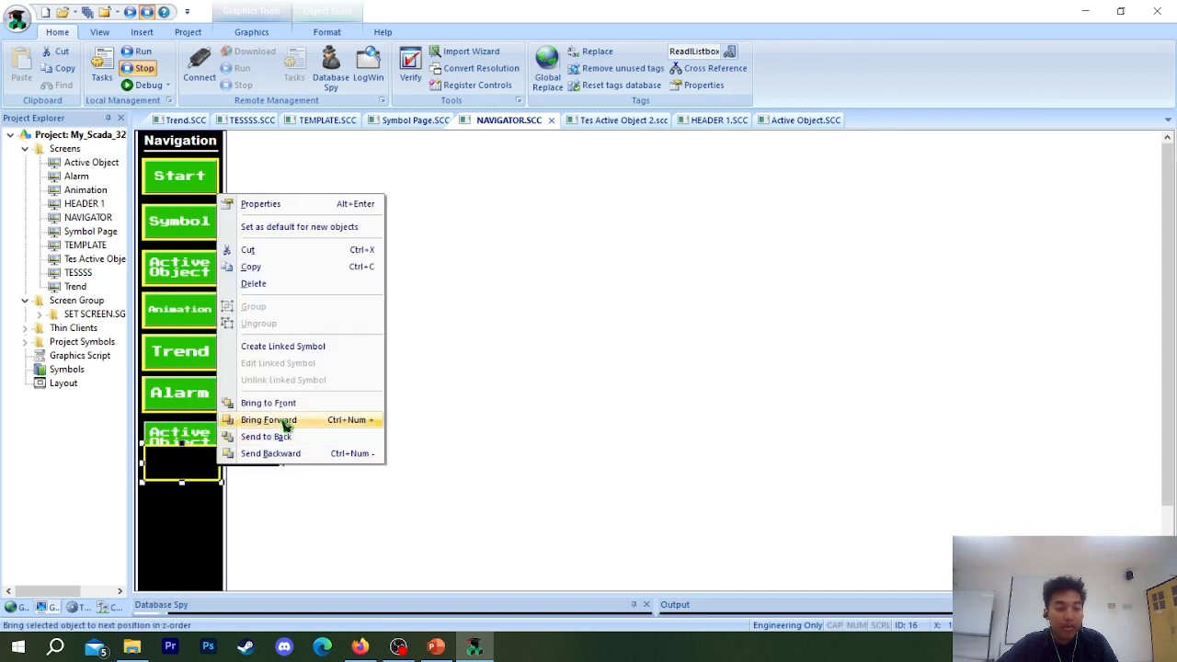
click(280, 453)
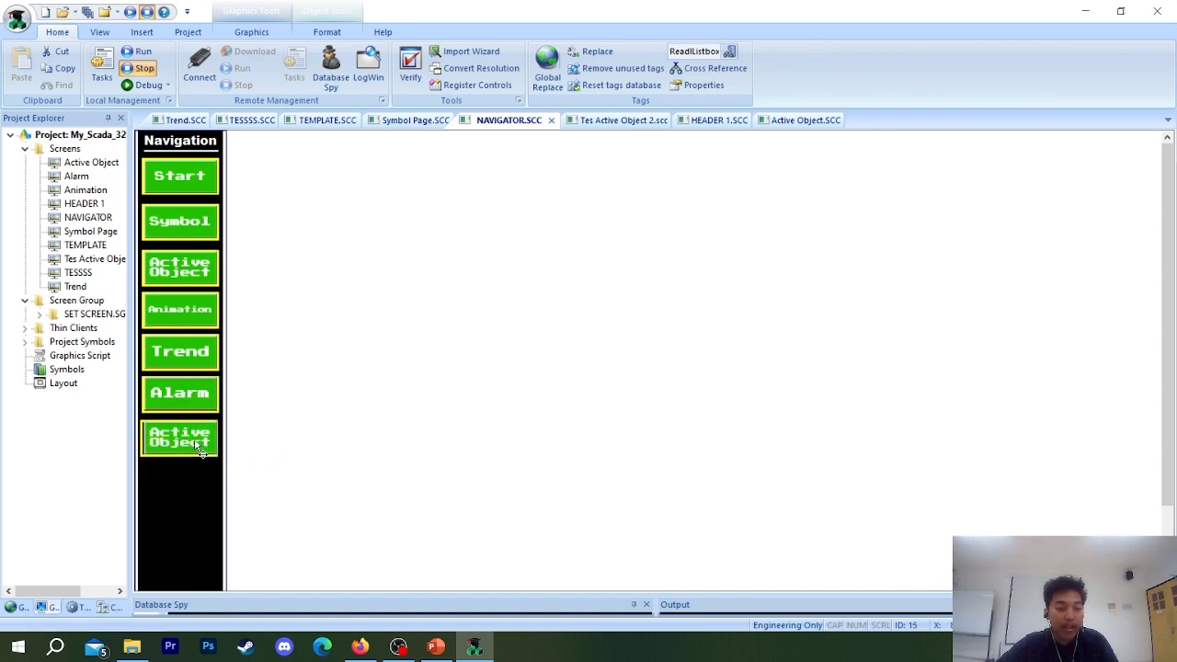
click(199, 446)
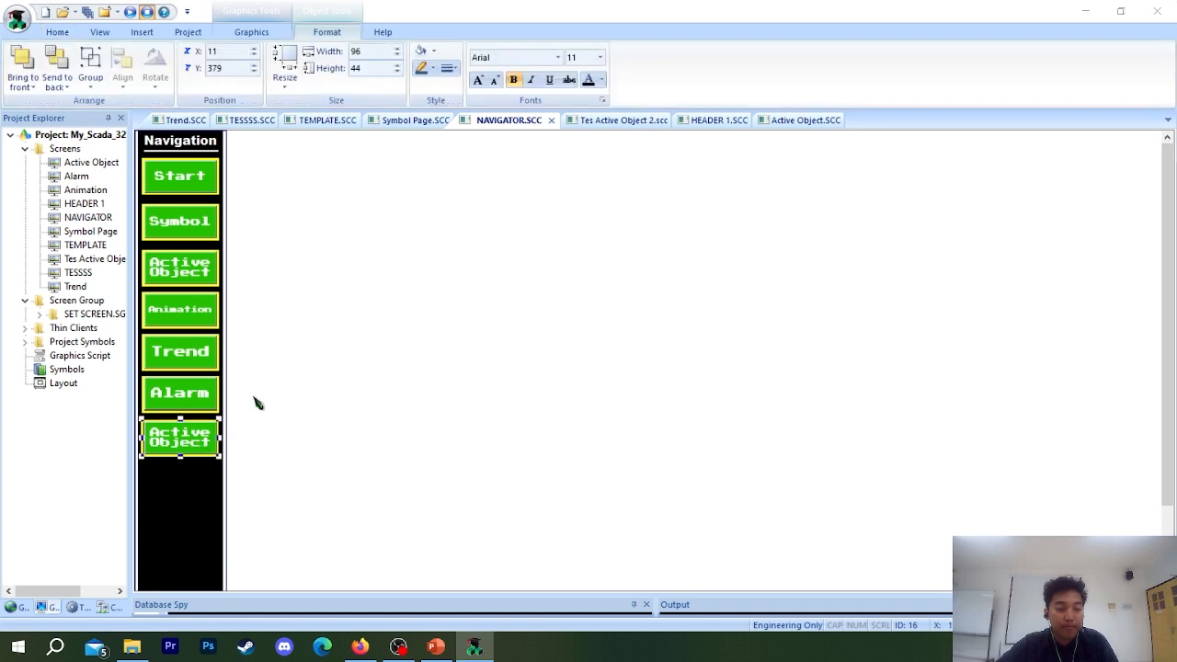
Set the copied button's Open Screen command to the Tes Active Object 2 screen.
double_click(196, 442)
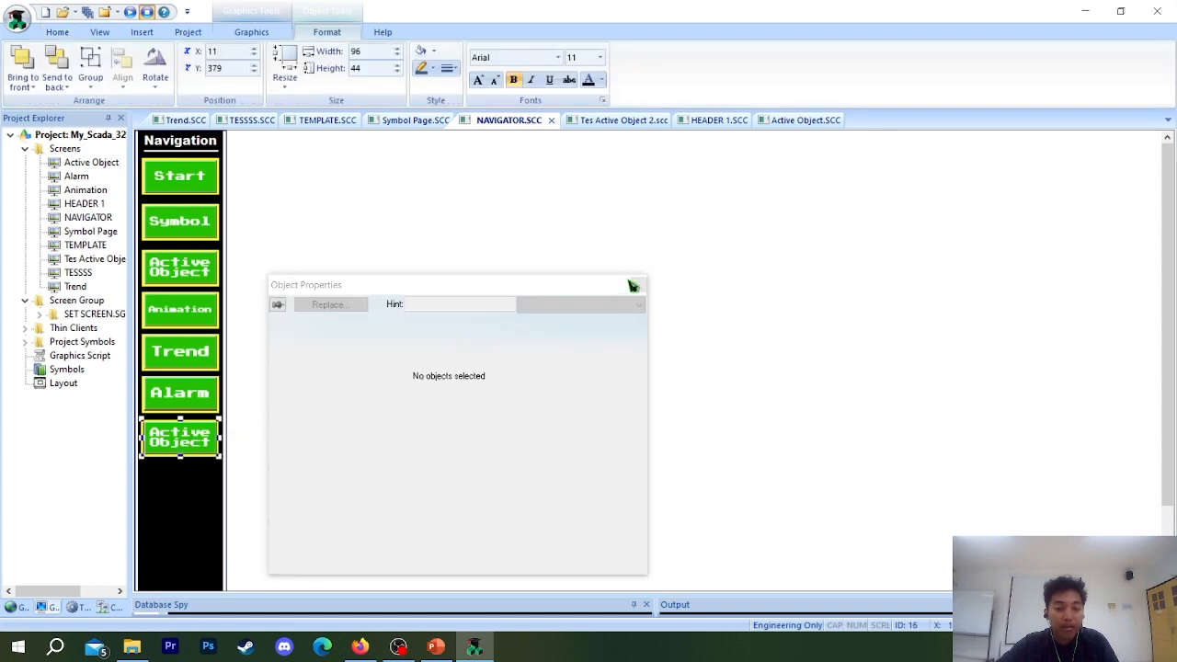
click(633, 282)
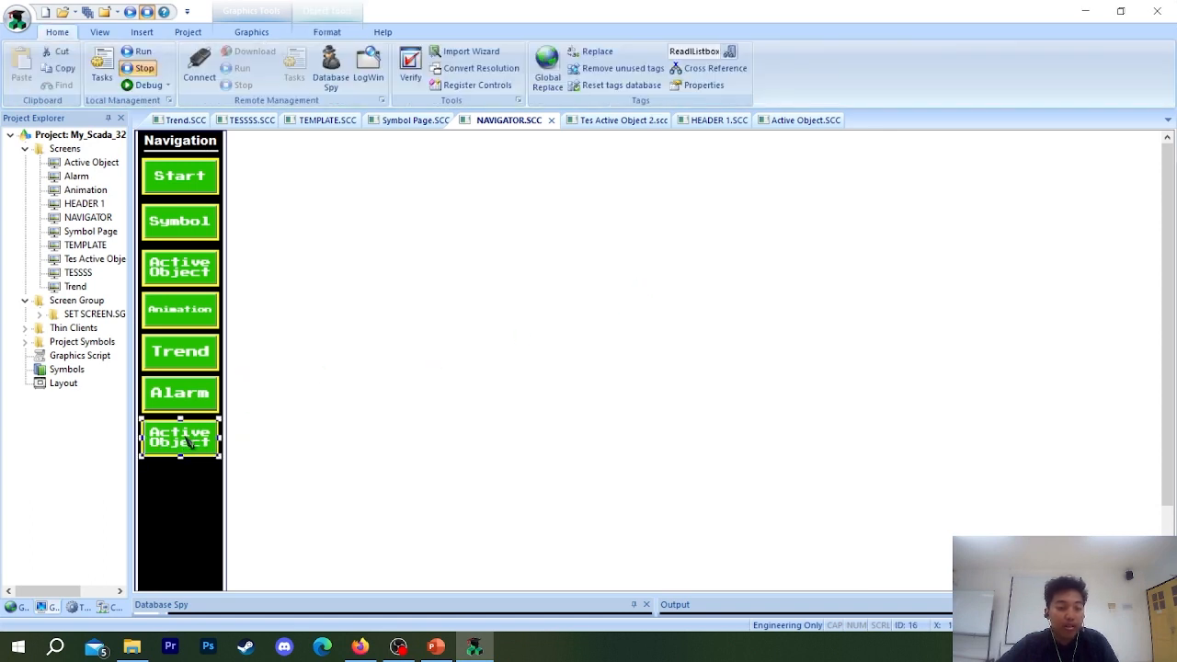
right_click(189, 438)
click(230, 175)
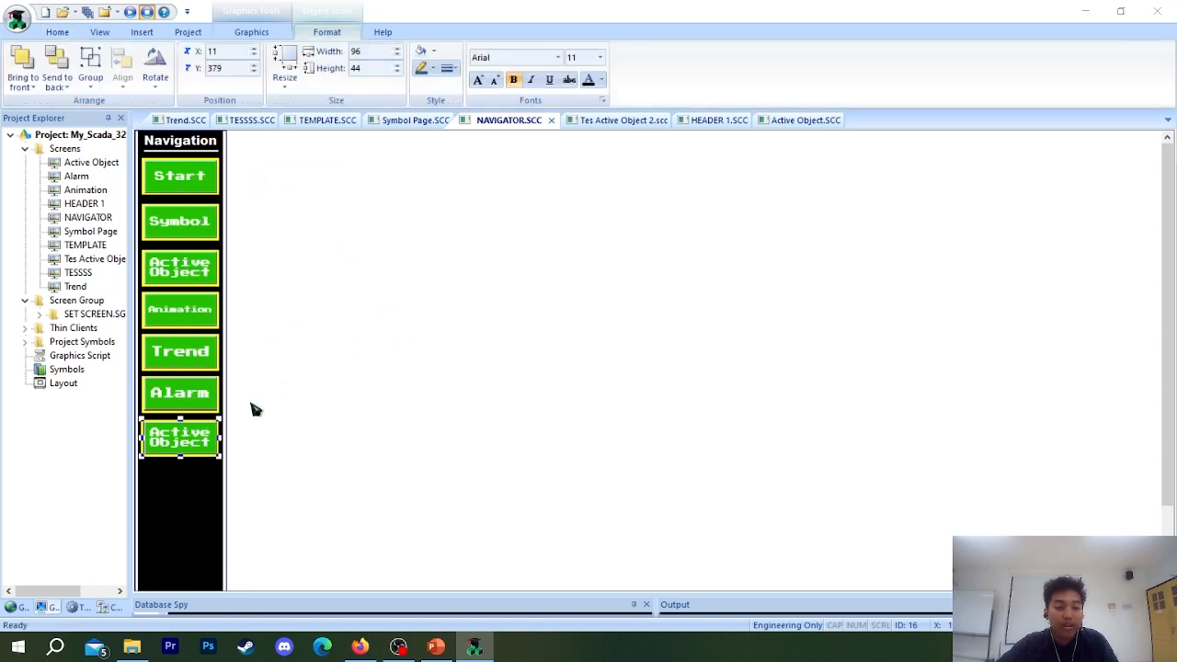
click(422, 385)
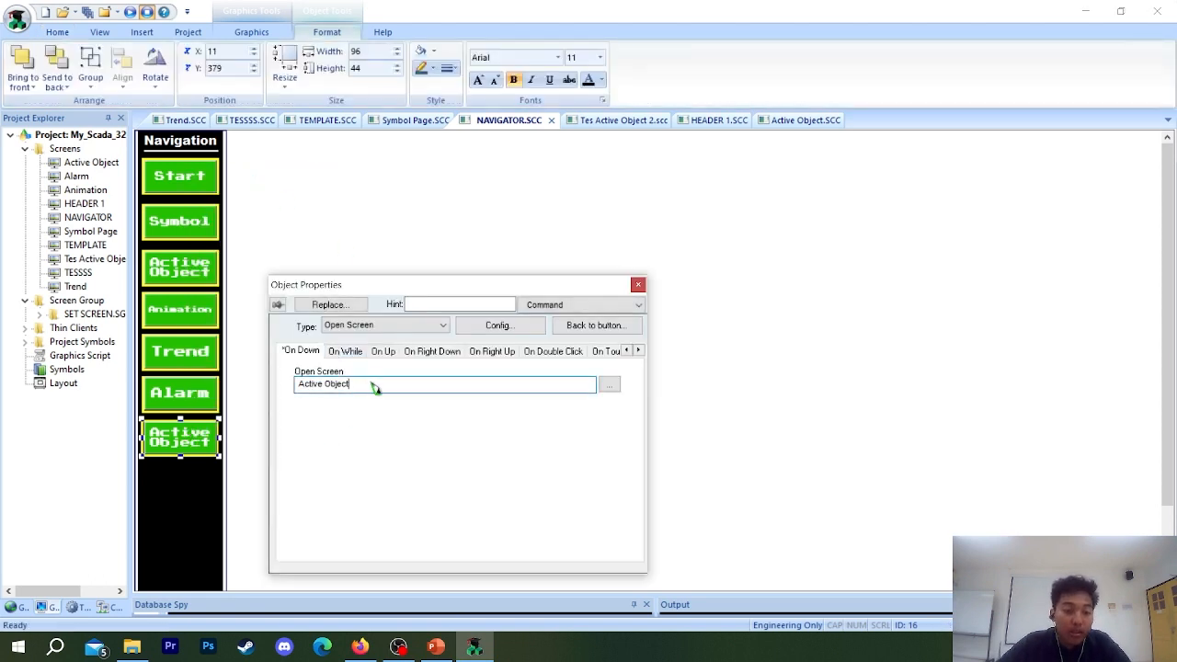
drag(371, 384, 224, 394)
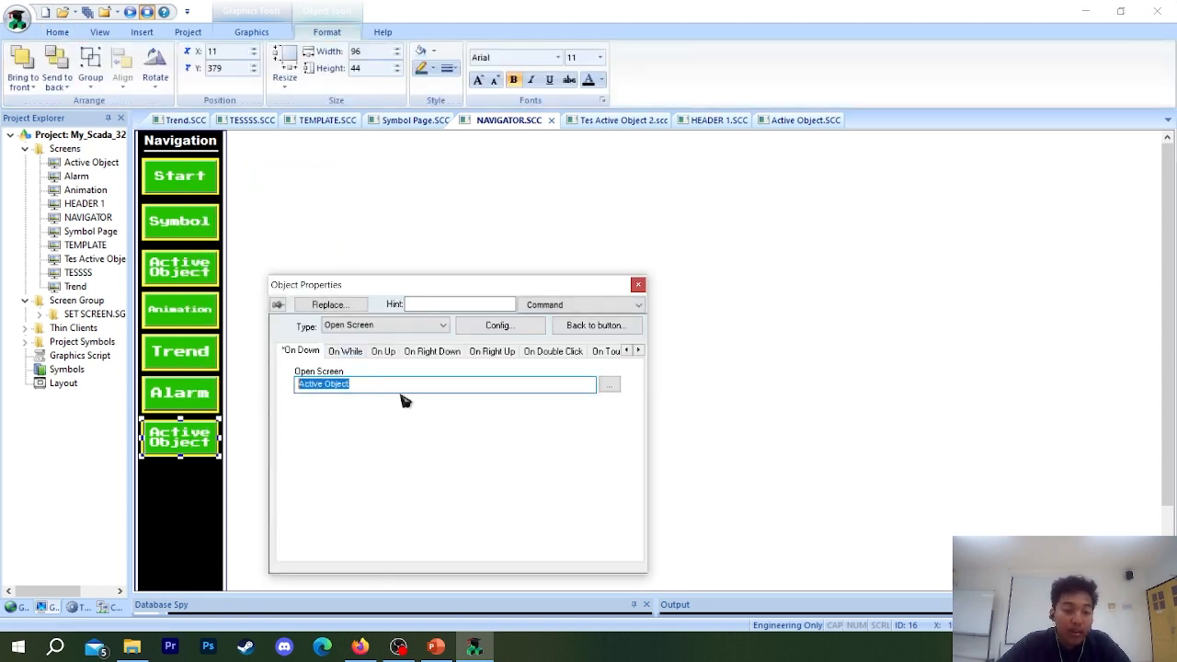
click(609, 384)
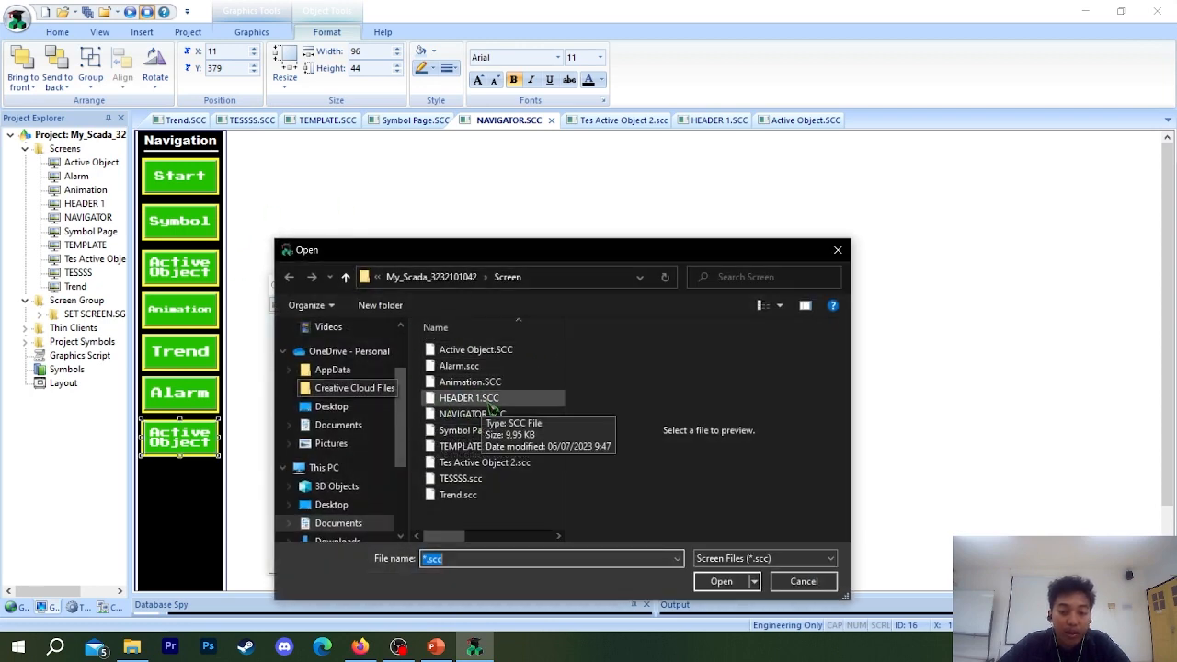
click(471, 446)
click(496, 464)
click(722, 581)
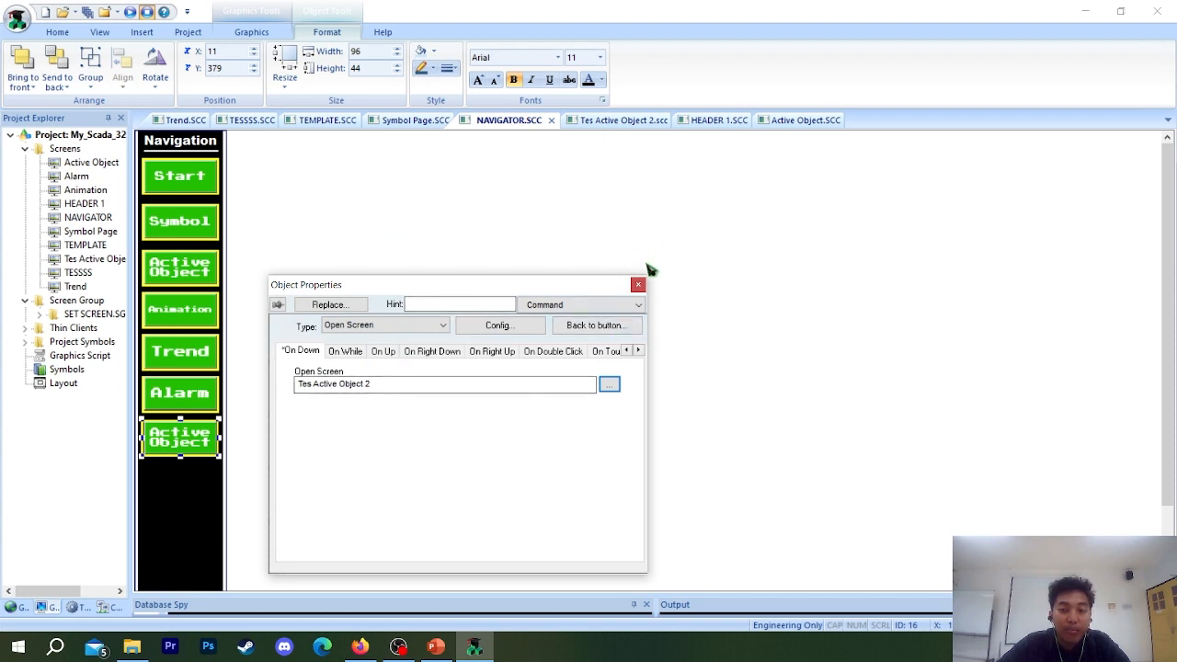
Change the copied button's caption to TES AO.
click(580, 304)
click(557, 320)
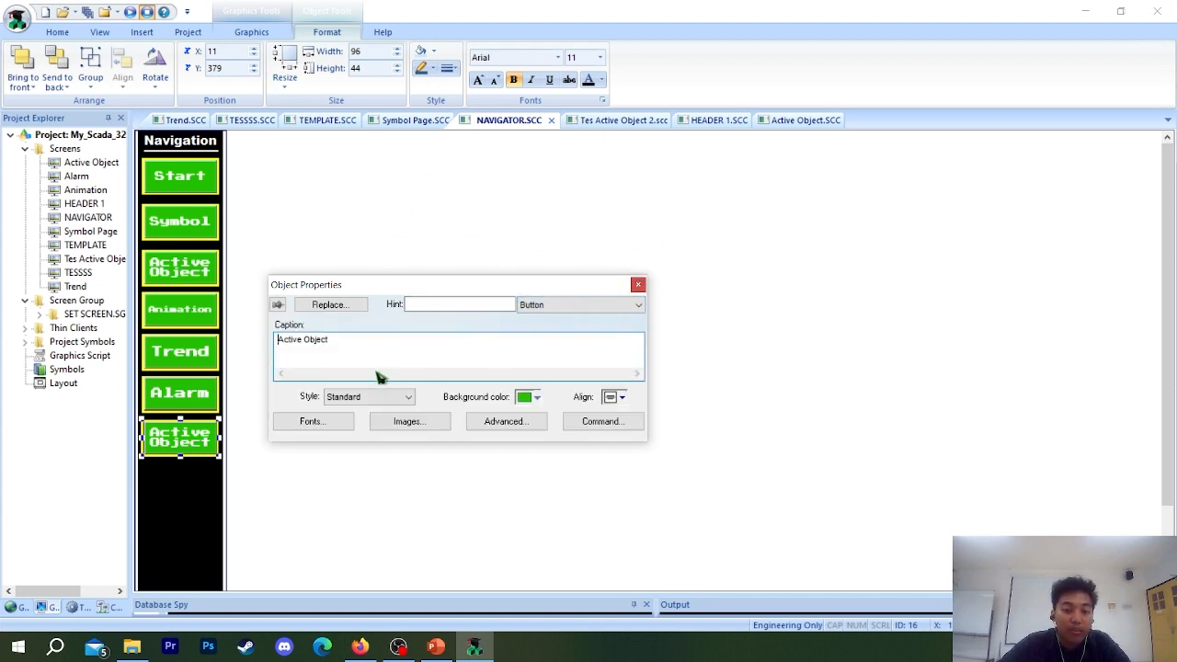
text(TE)
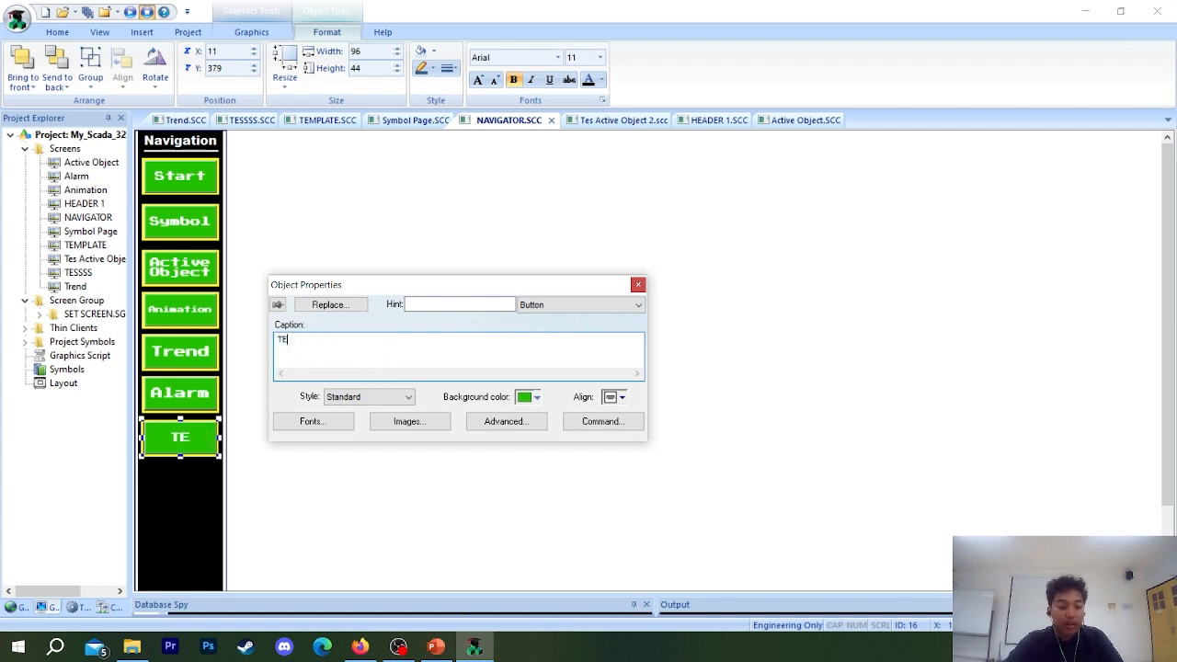
text(S ACTIVE)
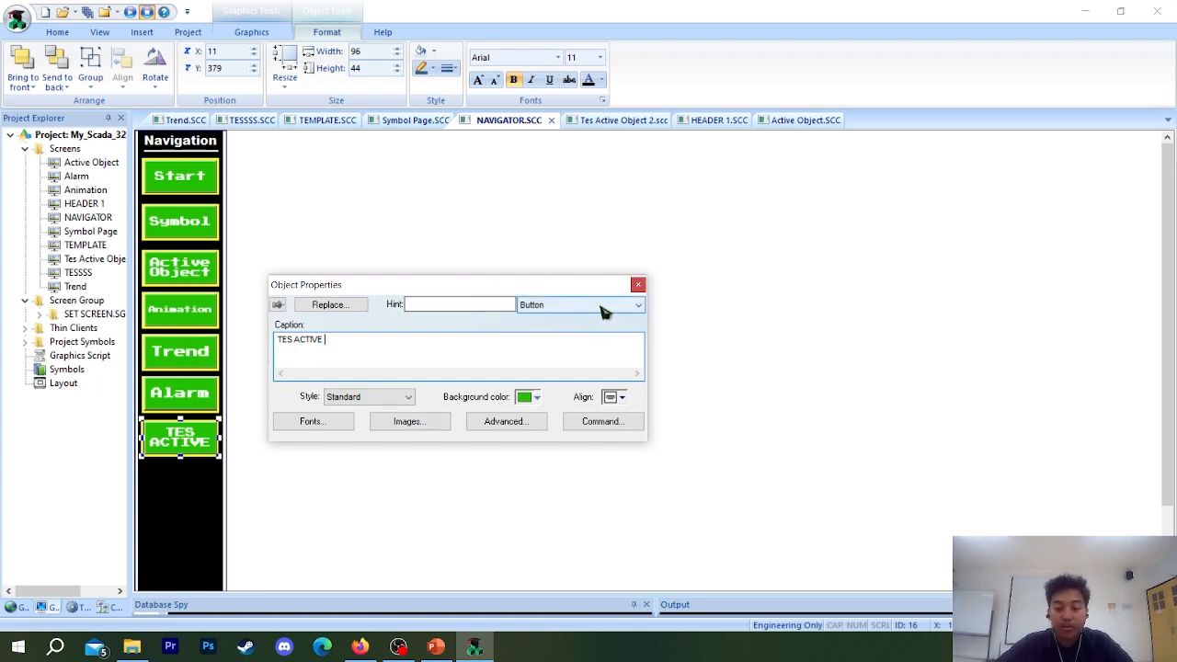
key(BackSpace)
key(BackSpace)
key(BackSpace)
key(BackSpace)
key(BackSpace)
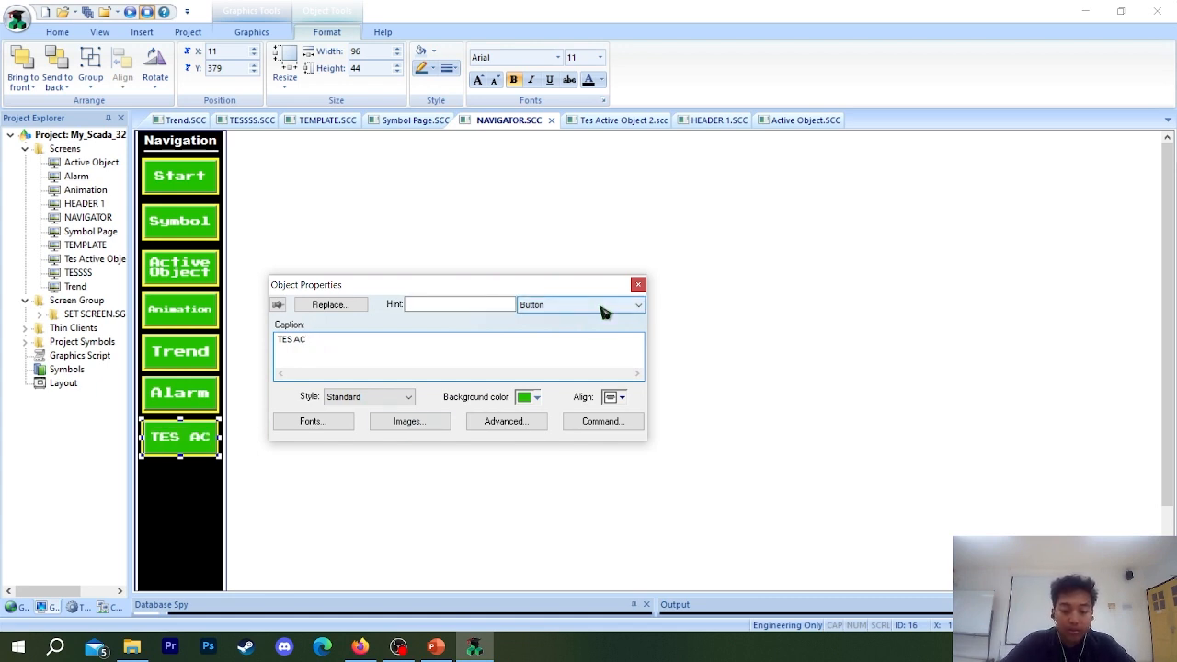
key(BackSpace)
text(B)
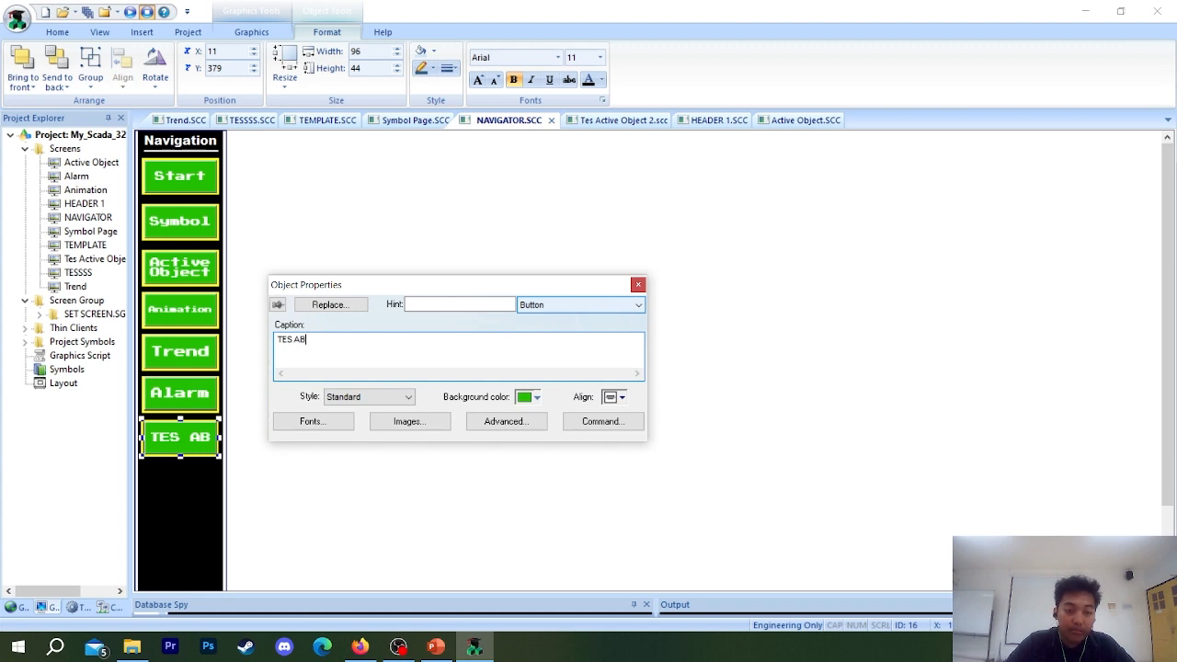
key(BackSpace)
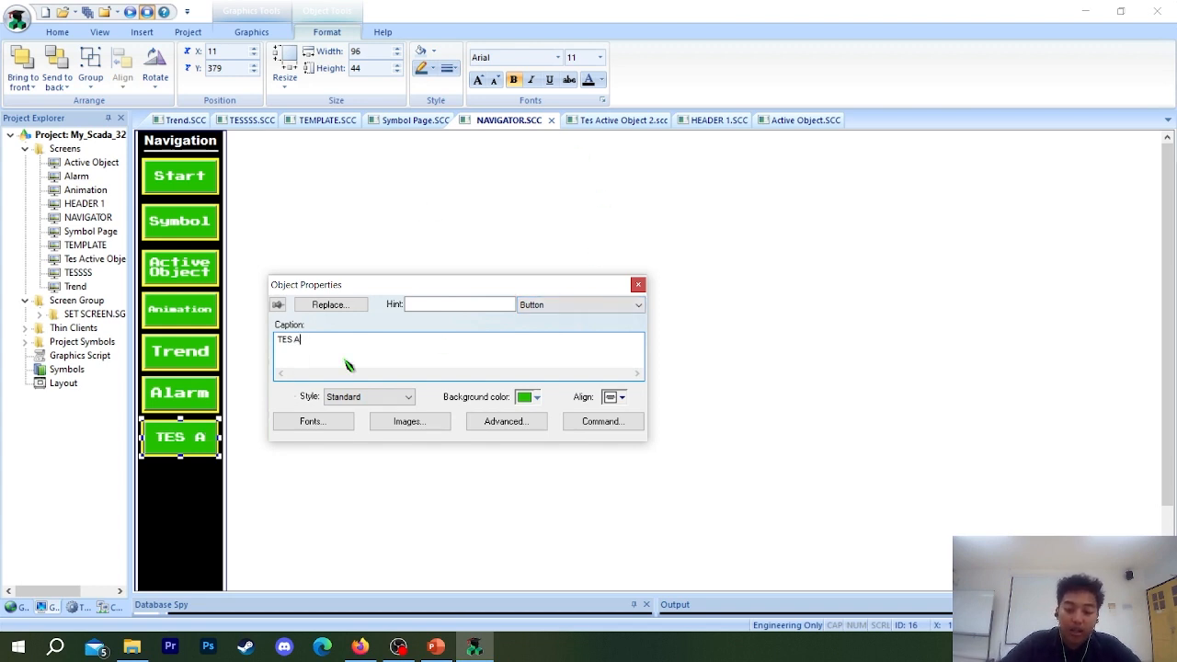
text(O)
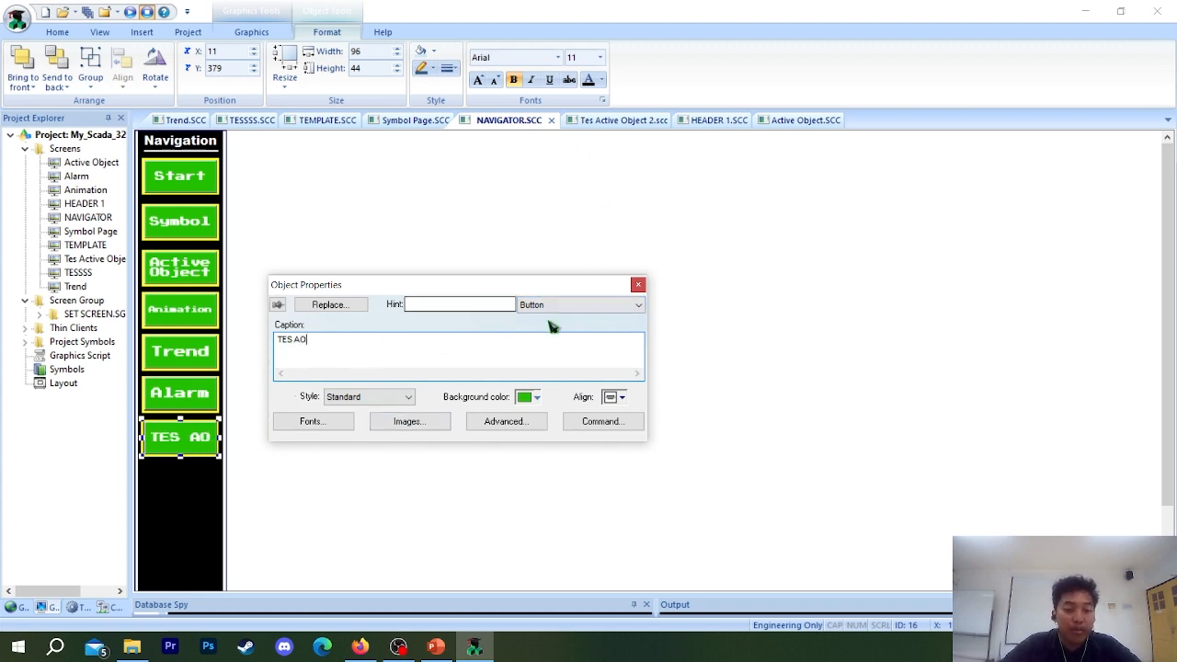
Finish editing the TES AO button's properties and nudge it within its yellow frame to X position 10.
click(638, 285)
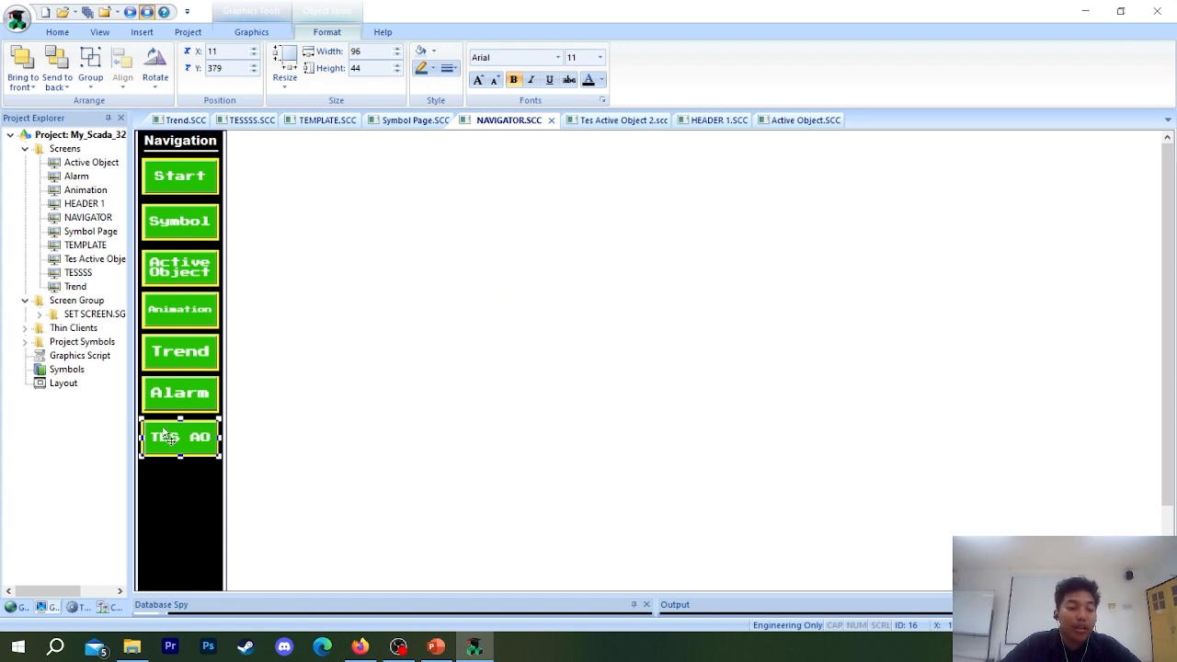
drag(169, 439, 168, 440)
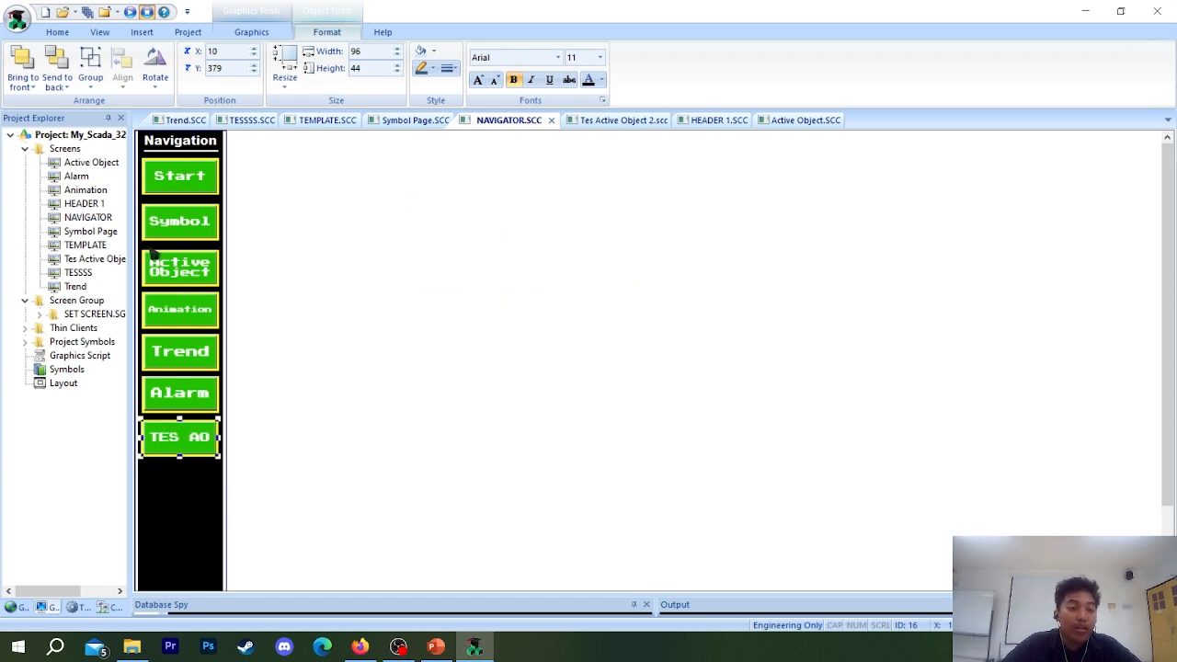
Run the project and try selecting Bebek in the list box on the screen linked to TES AO.
click(143, 13)
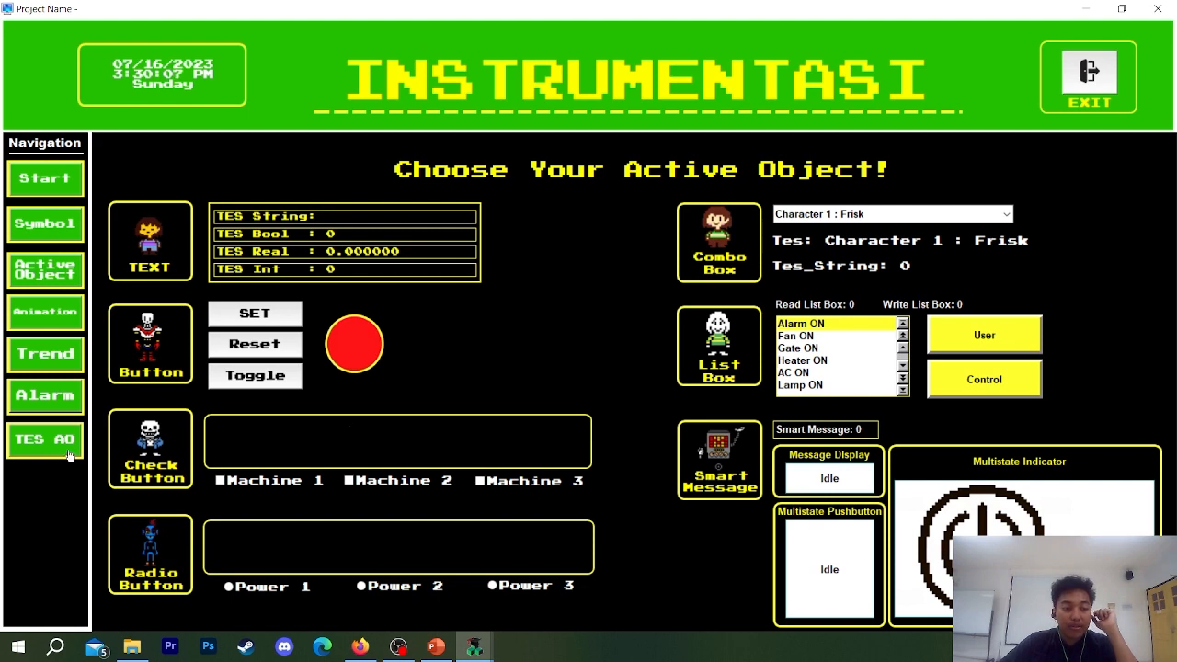
click(68, 454)
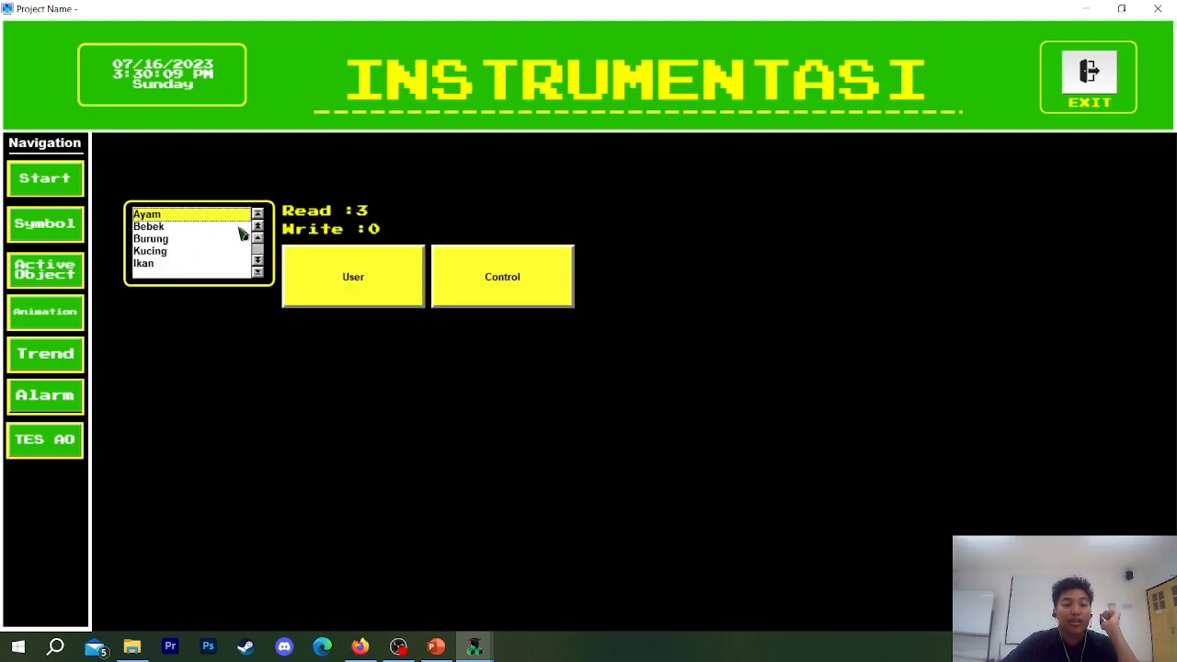
mouse_move(151, 229)
mouse_down()
mouse_move(148, 260)
mouse_move(148, 240)
mouse_move(208, 224)
mouse_move(152, 215)
mouse_move(153, 241)
mouse_move(154, 214)
mouse_move(156, 236)
mouse_move(165, 218)
mouse_move(163, 232)
mouse_move(157, 223)
mouse_up()
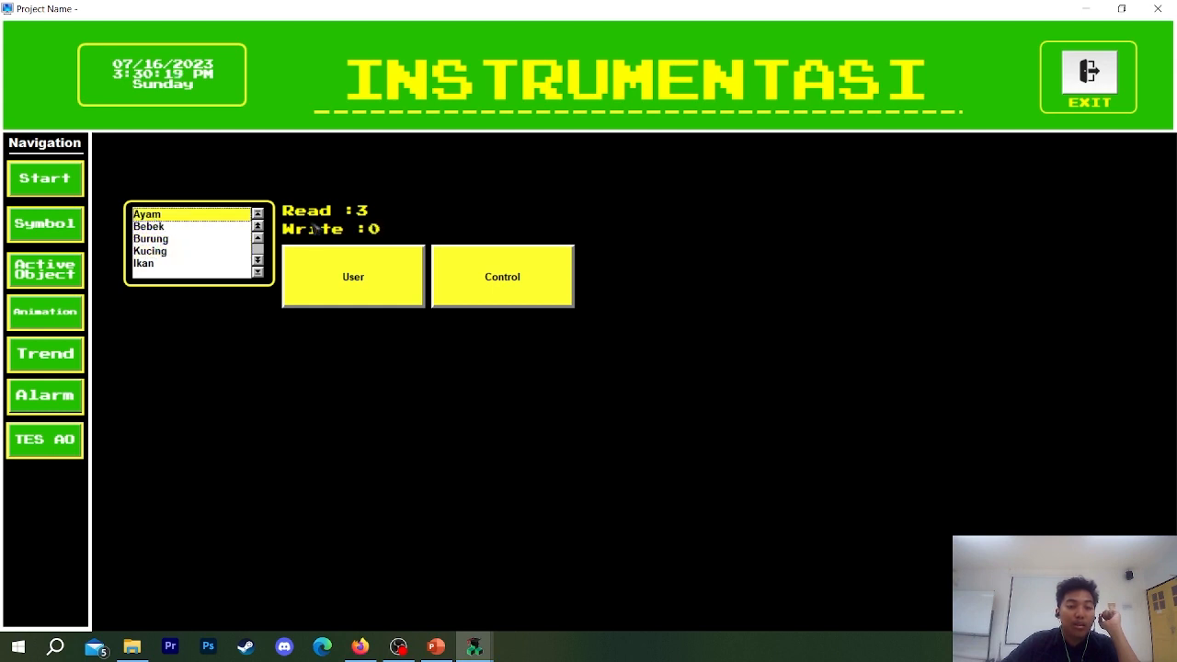
Try to set the list box's Read value to 0 on the running screen, and exit the runtime.
click(362, 213)
click(371, 229)
click(363, 212)
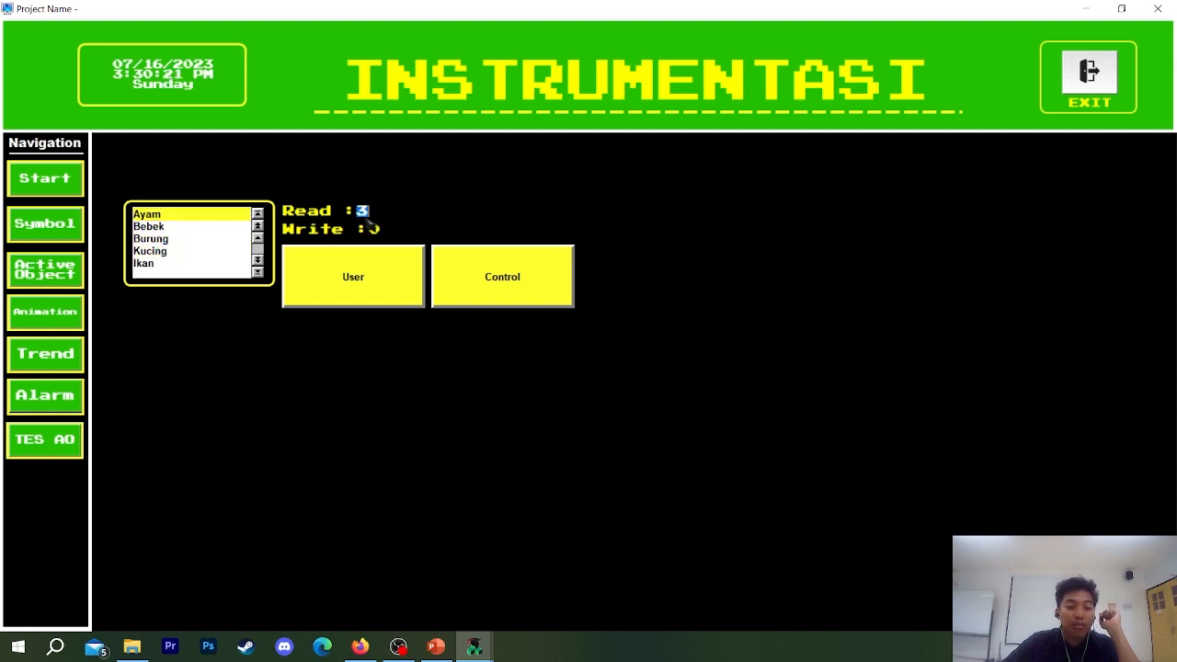
text(0)
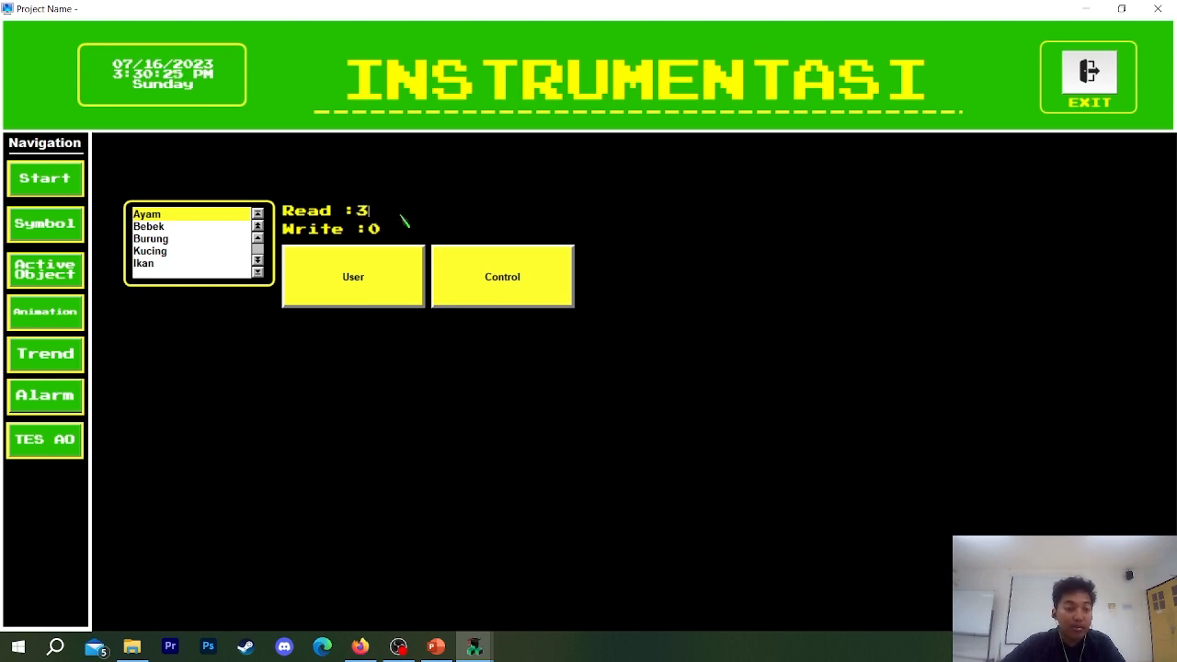
click(1089, 73)
click(610, 373)
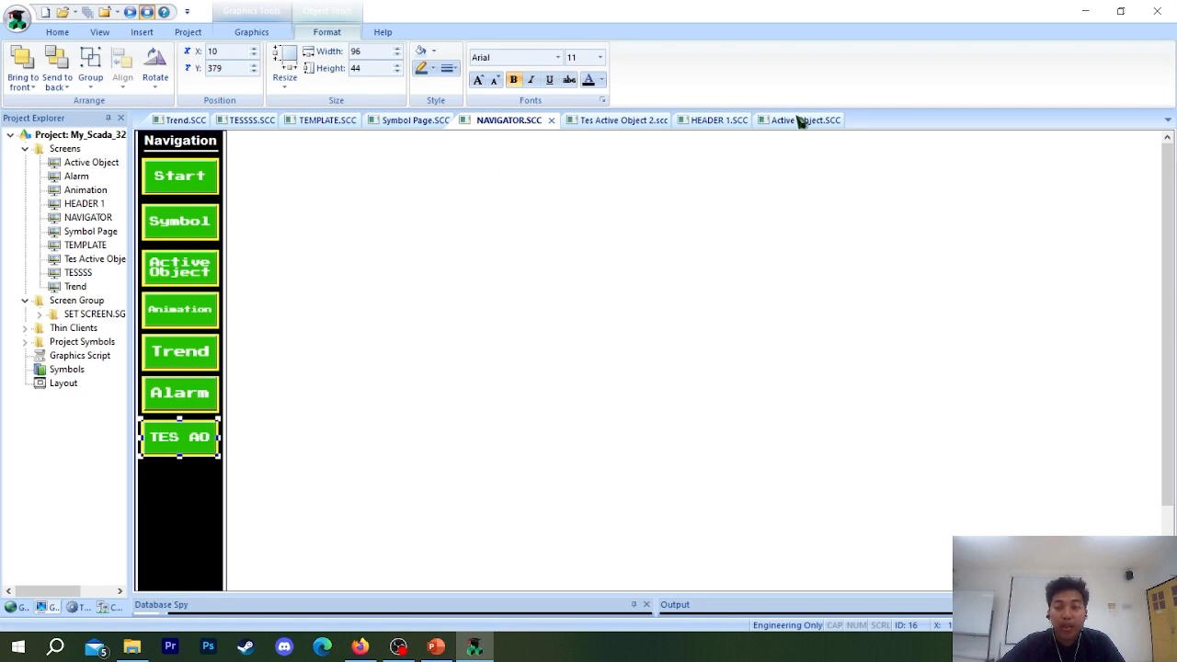
Open the properties of the list box on the Tes Active Object 2 screen, with its User Enable value ready for editing.
click(796, 121)
click(699, 121)
click(612, 120)
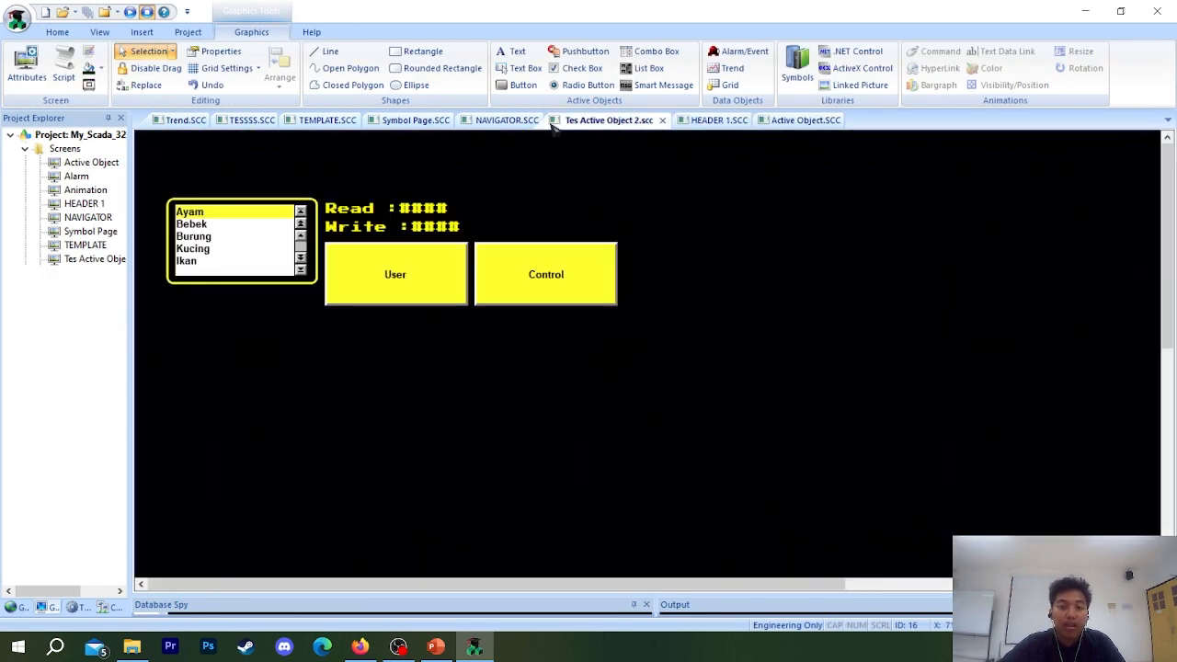
double_click(221, 244)
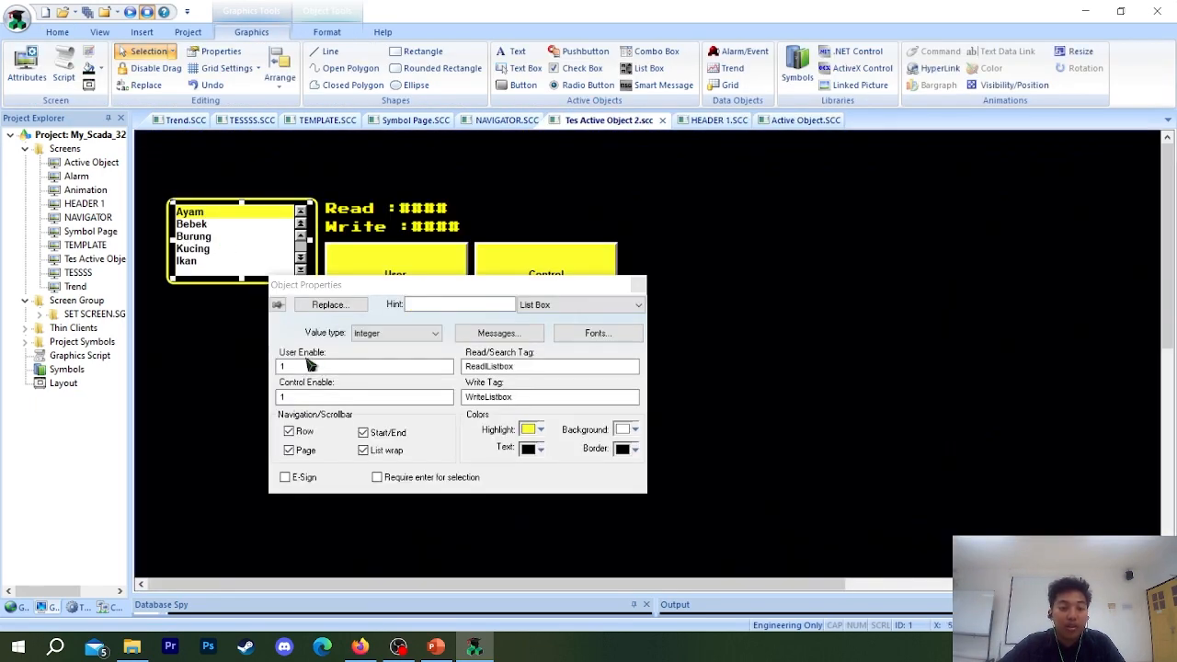
click(312, 367)
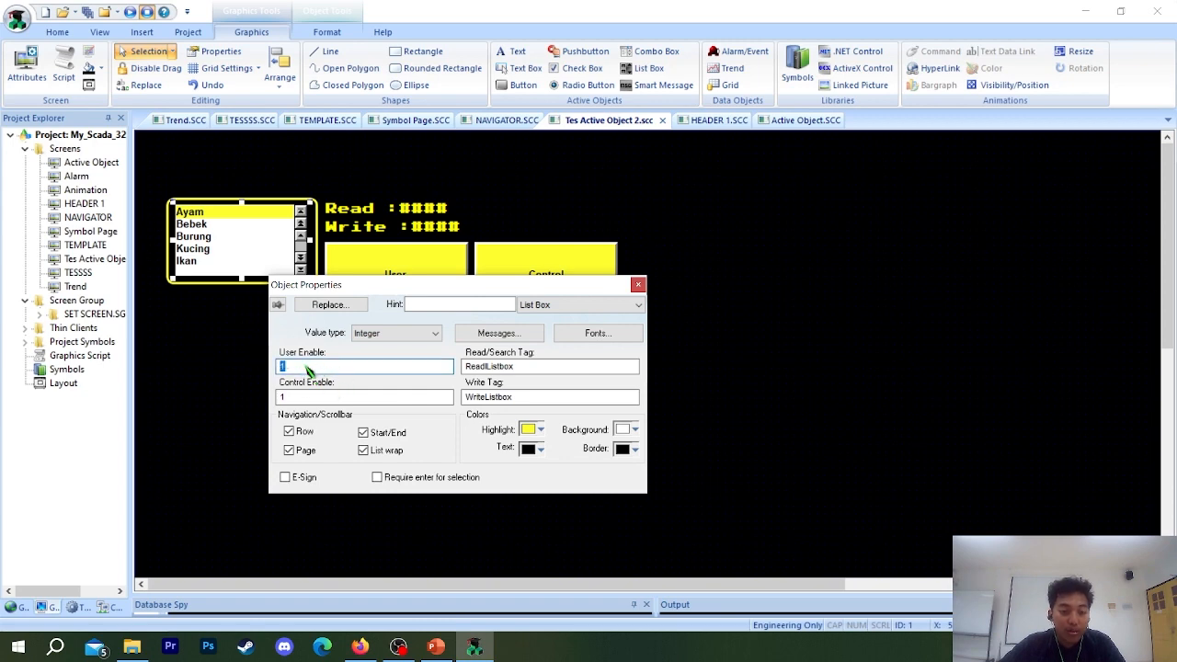
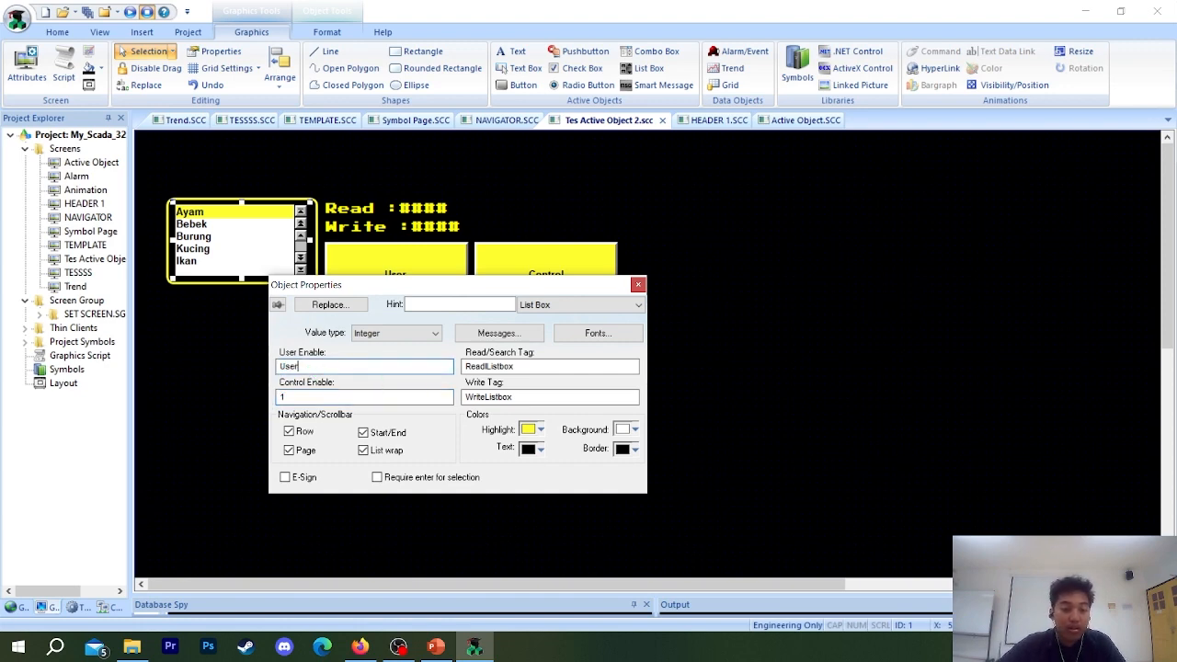
Set the list box's User Enable to User and its Control Enable to Control, and close its properties.
drag(367, 374, 284, 369)
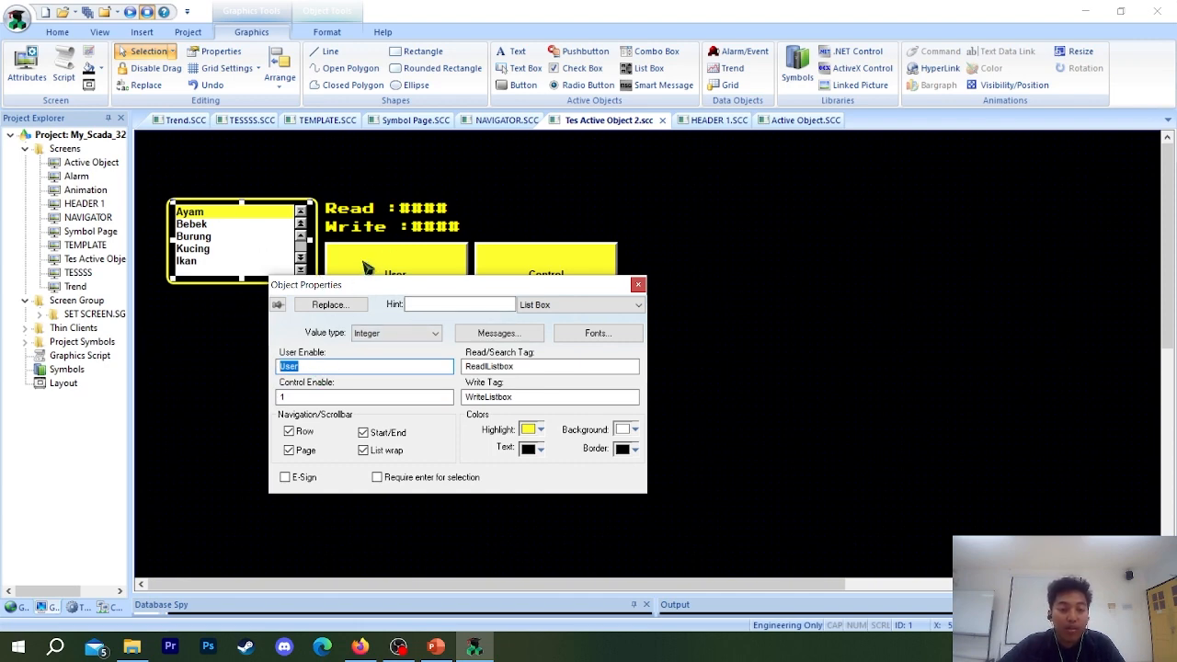
click(328, 393)
drag(334, 288, 732, 202)
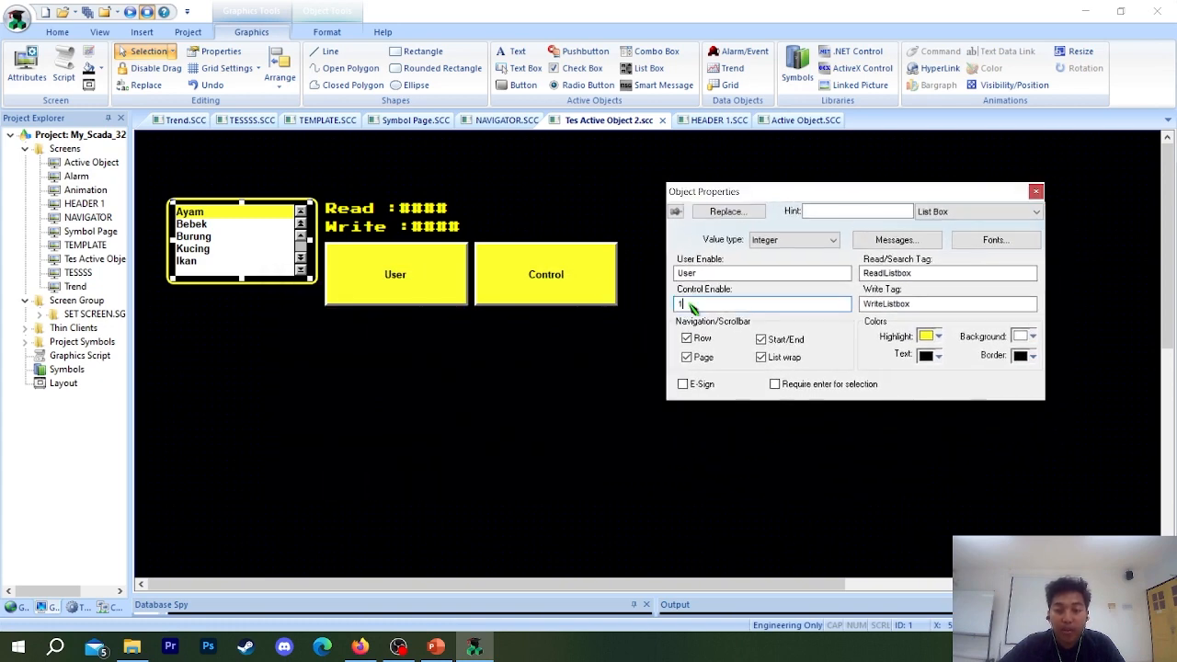
drag(692, 306, 669, 306)
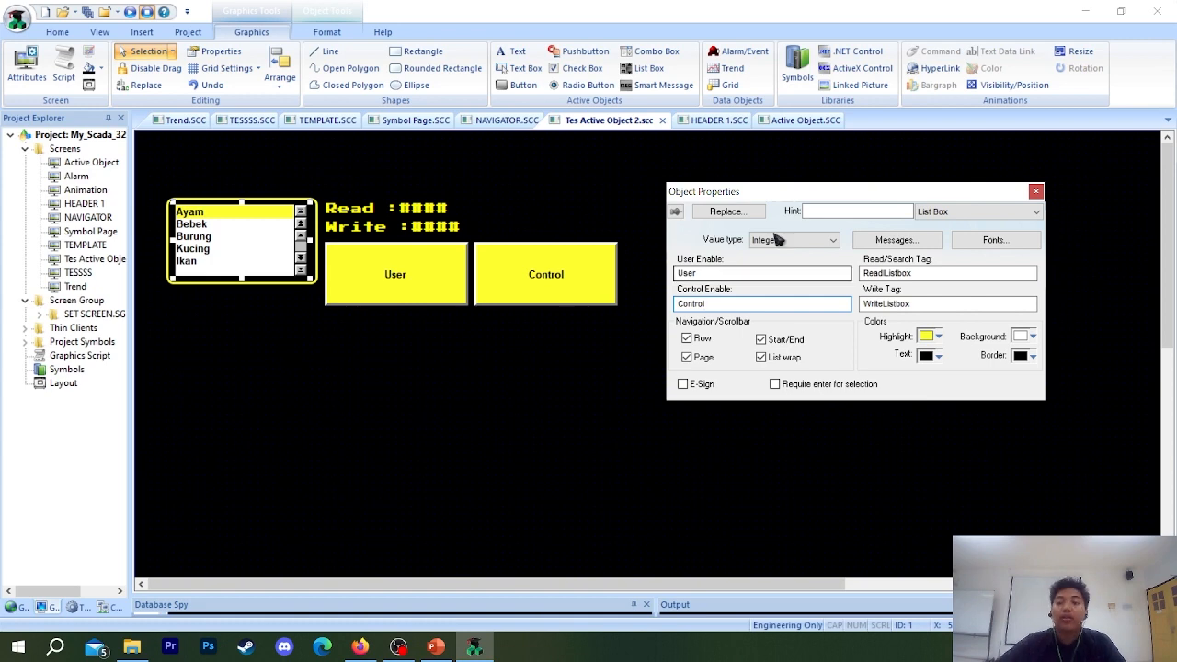
click(1037, 191)
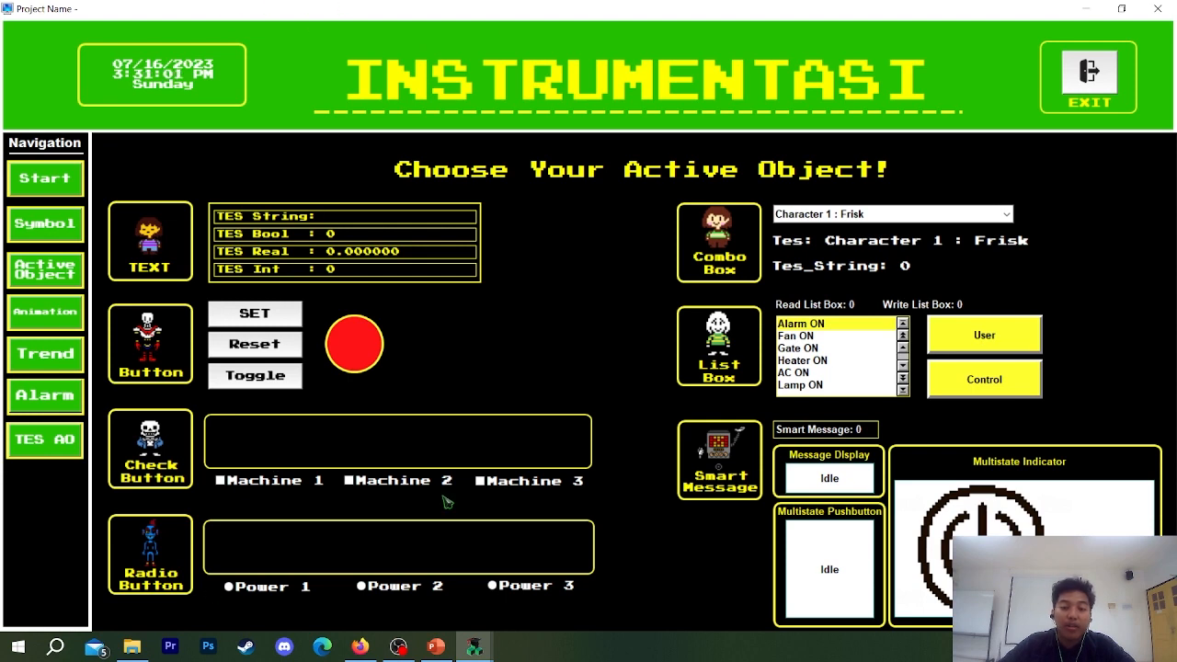
On the running TES AO screen, set the list box's Read value to 2 and switch on the User button.
click(51, 455)
click(336, 293)
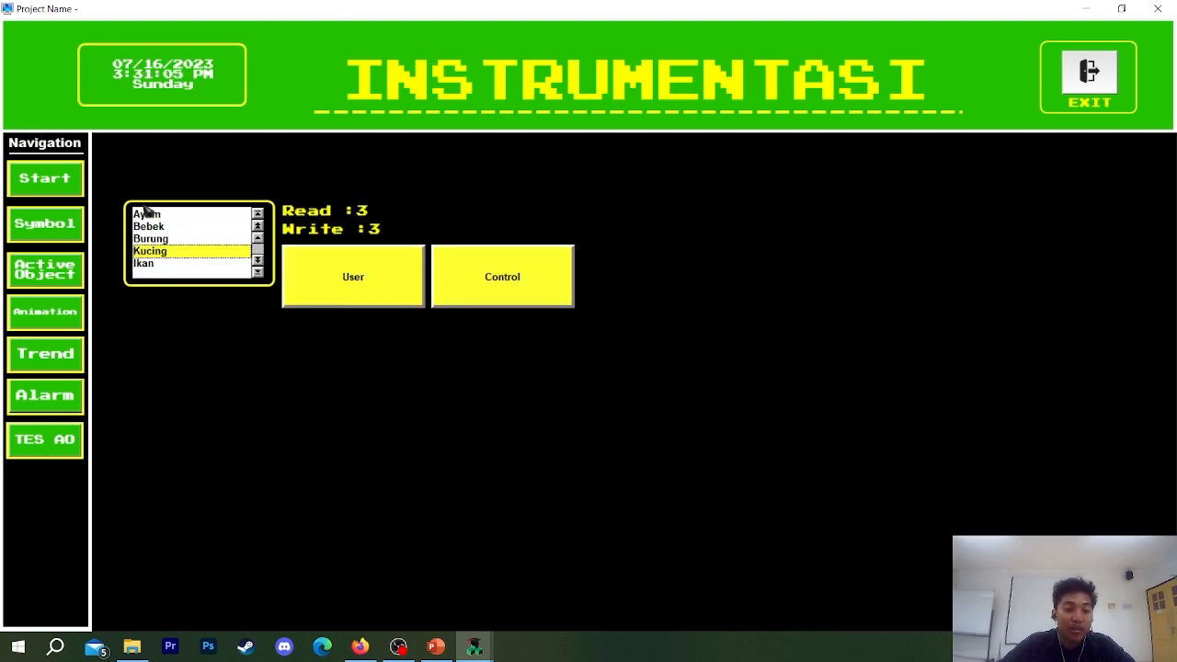
click(363, 209)
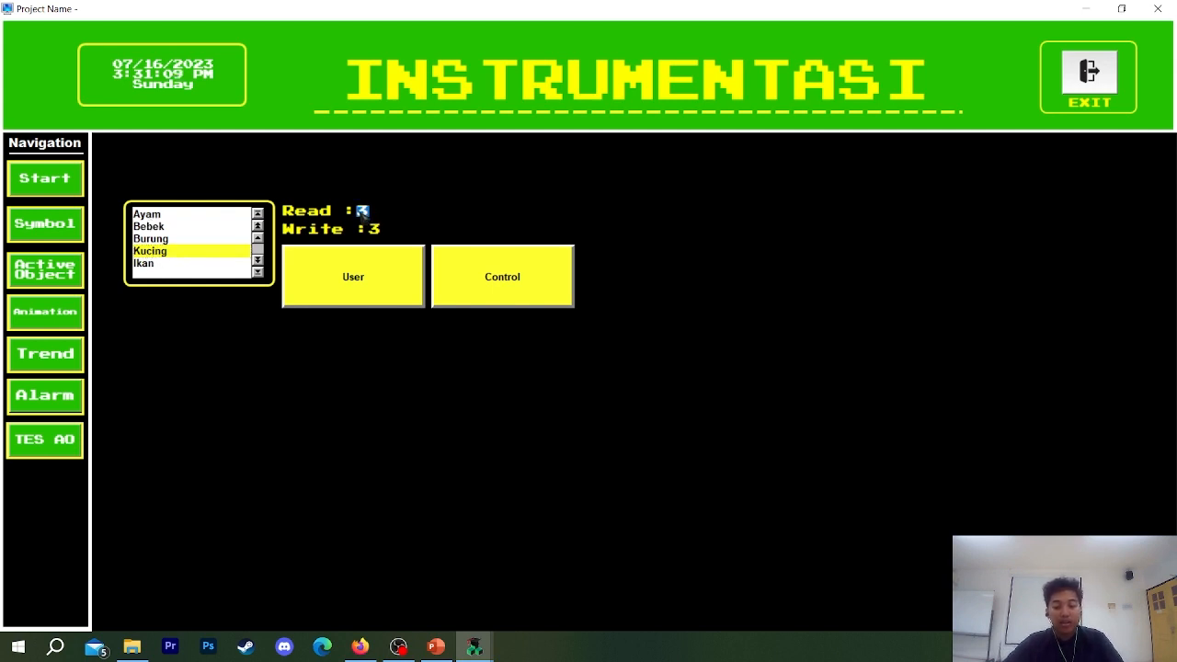
text(2)
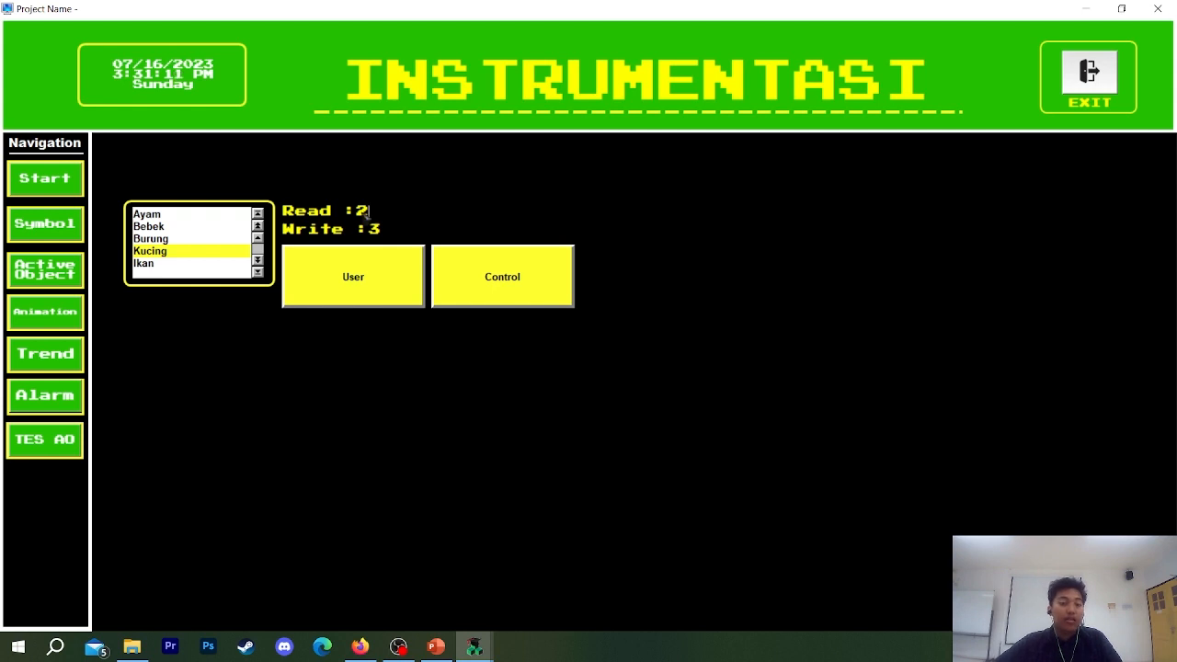
click(365, 266)
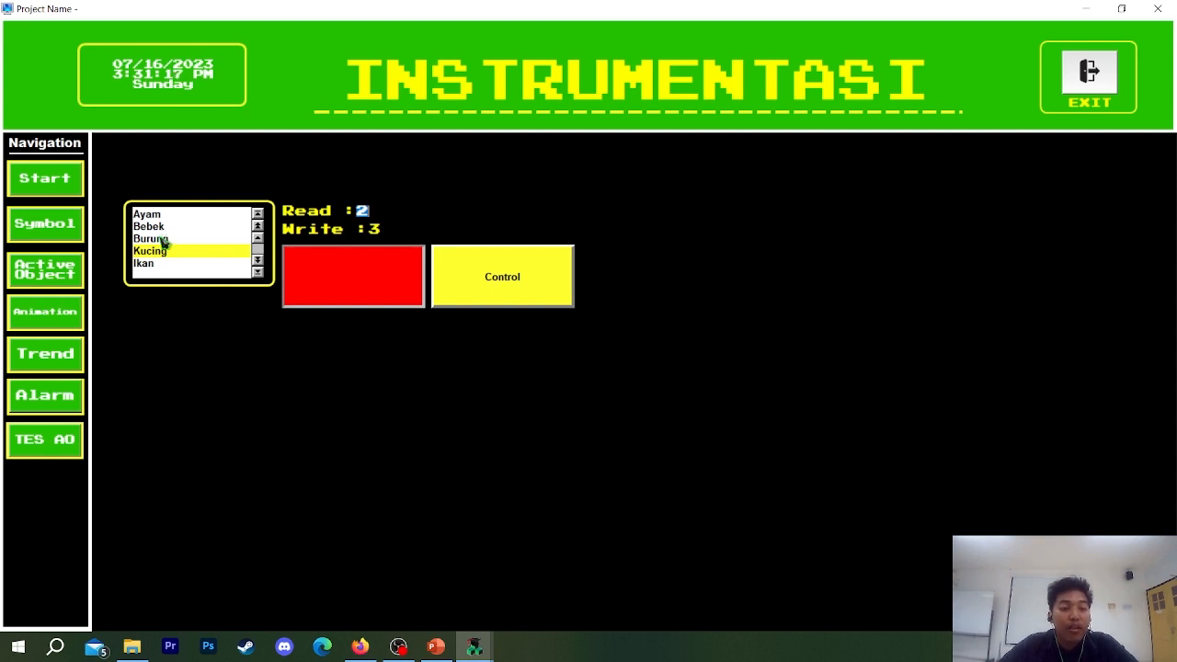
Select Ayam in the running list box and switch on Control to bring the Write value to 2.
mouse_move(161, 239)
mouse_down()
mouse_move(157, 257)
mouse_move(158, 219)
mouse_up()
click(381, 231)
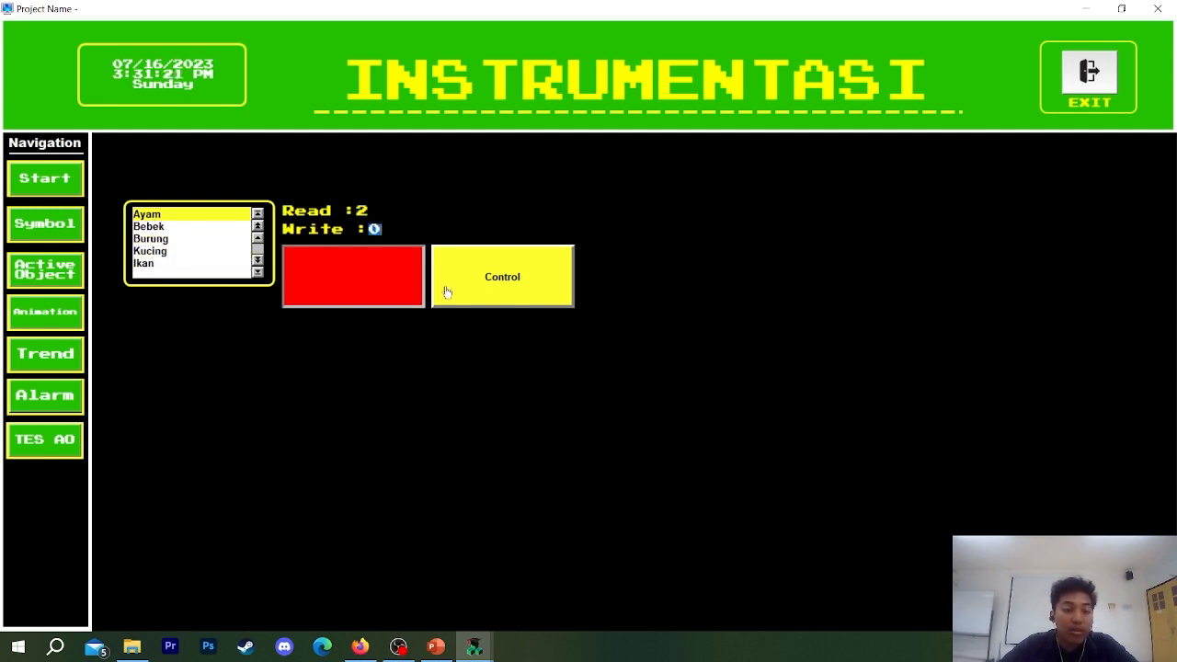
text(2)
key(Return)
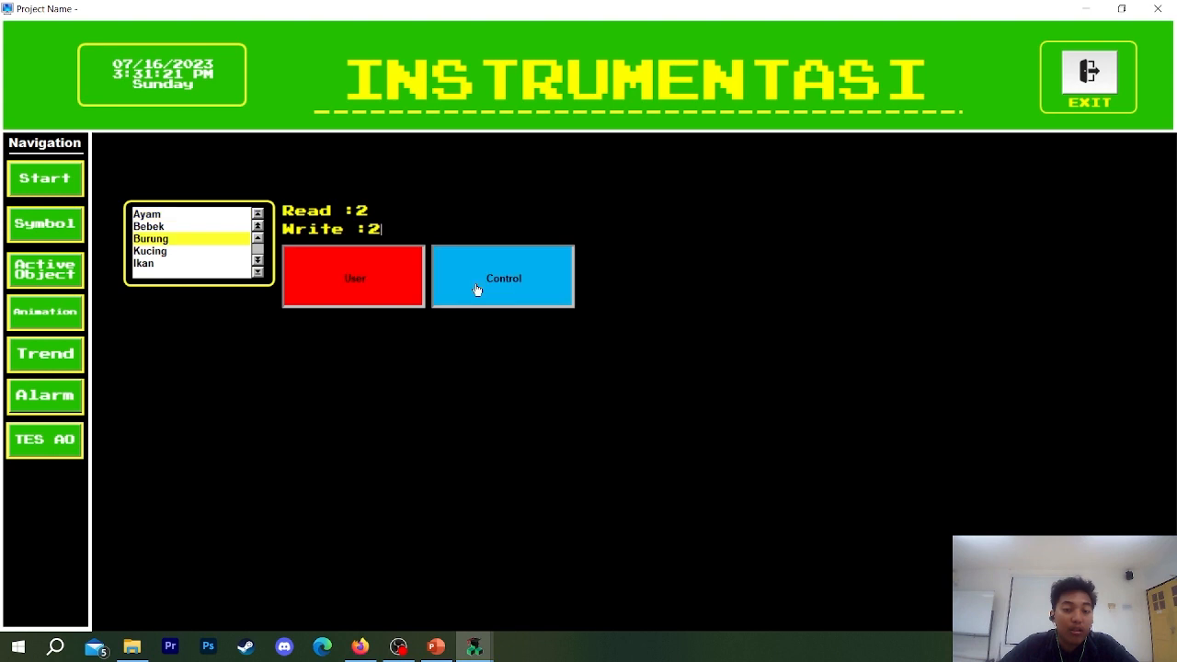
Set the running list box's Read value to 4 and exit the runtime.
click(364, 210)
text(12)
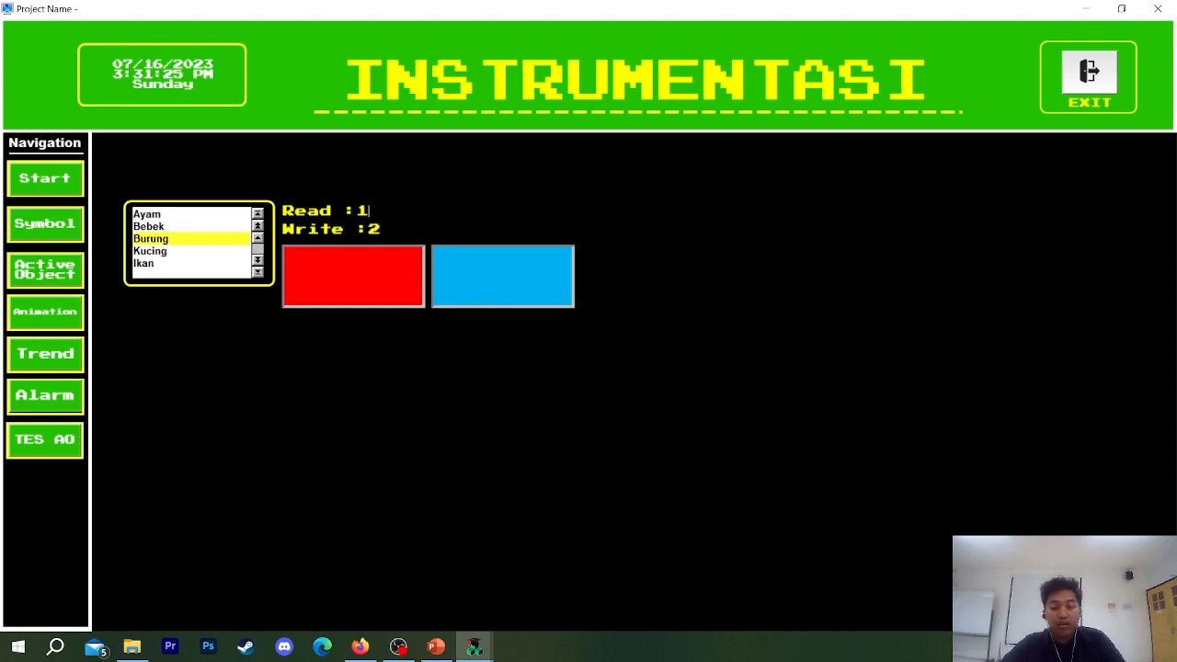
key(BackSpace)
text(2)
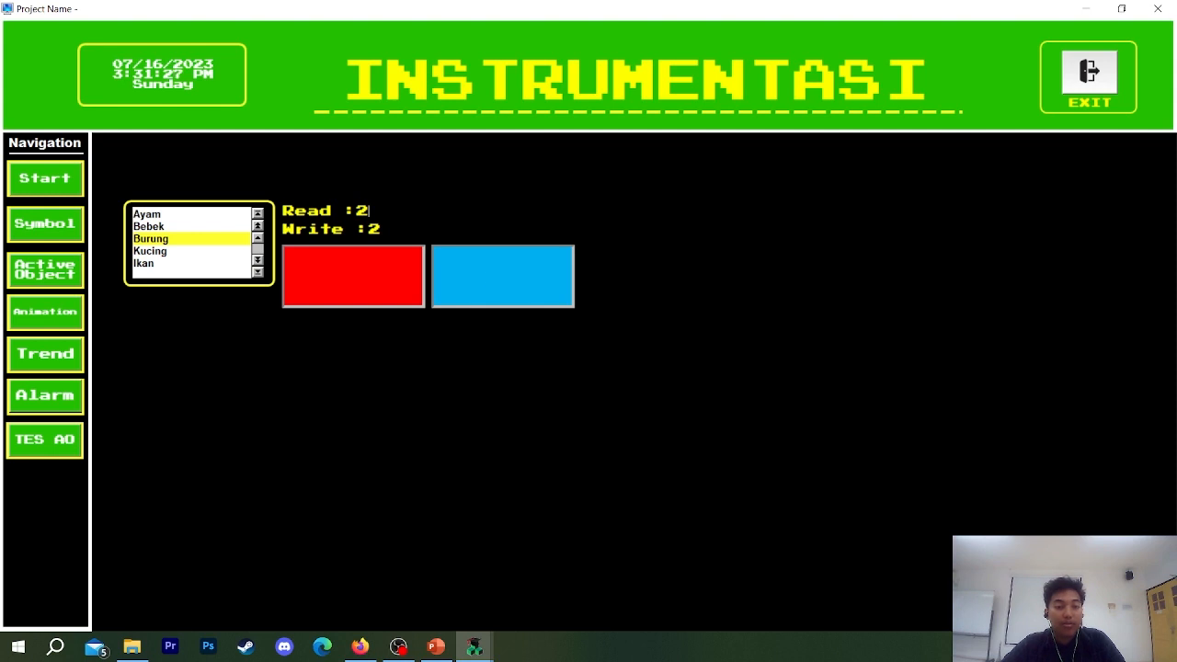
key(BackSpace)
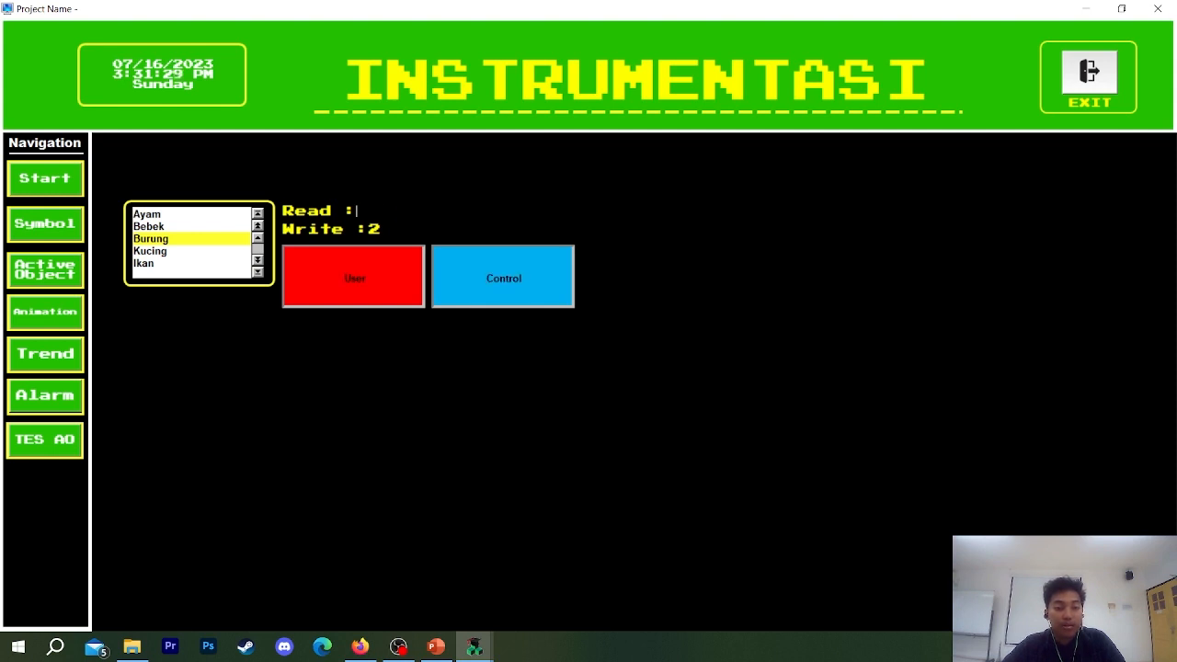
text(5)
key(Return)
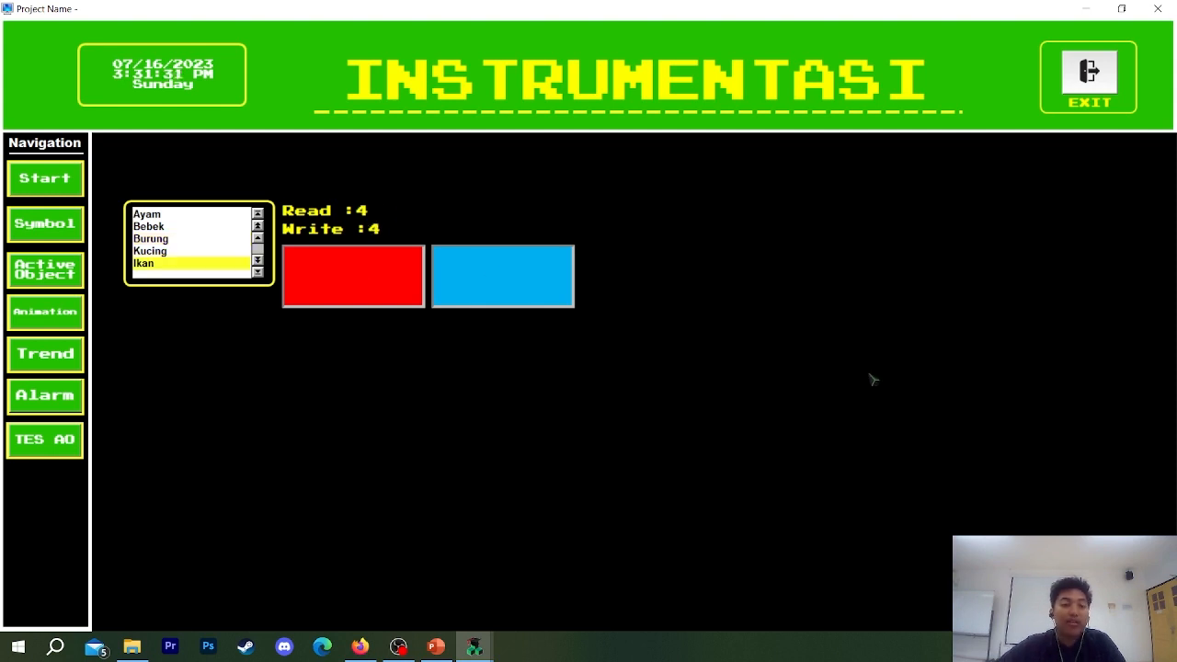
click(1074, 80)
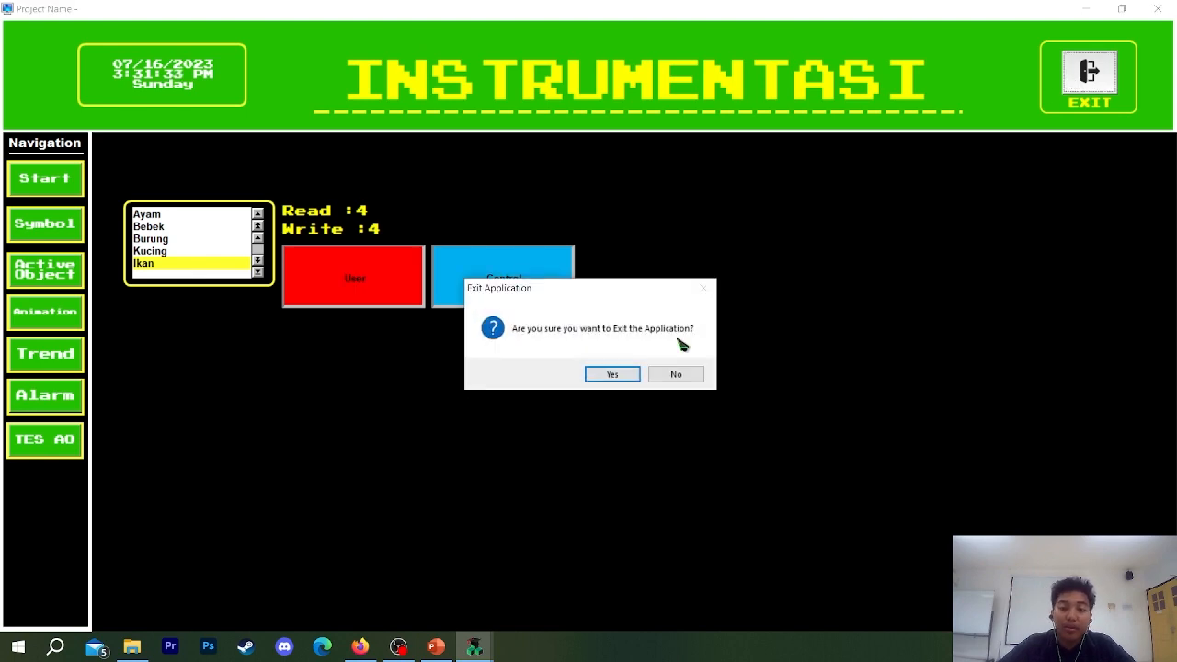
click(610, 375)
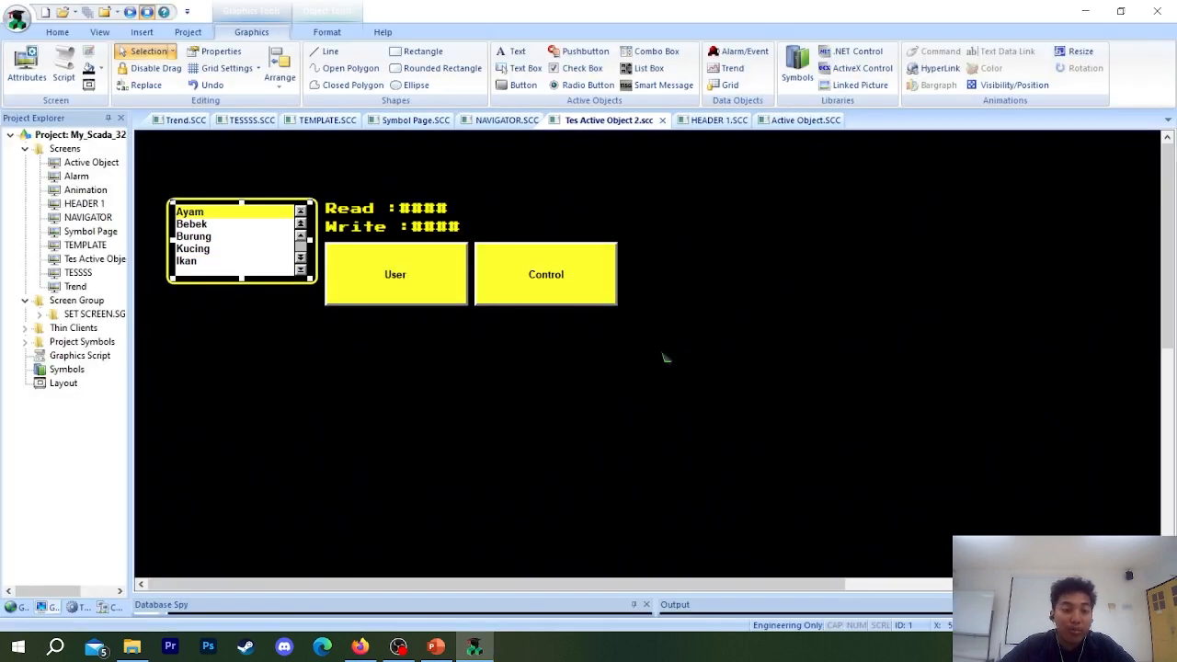
Move the list box and its Read and Write texts towards the screen's upper-left corner, with the User and Control buttons beneath.
drag(685, 359, 163, 166)
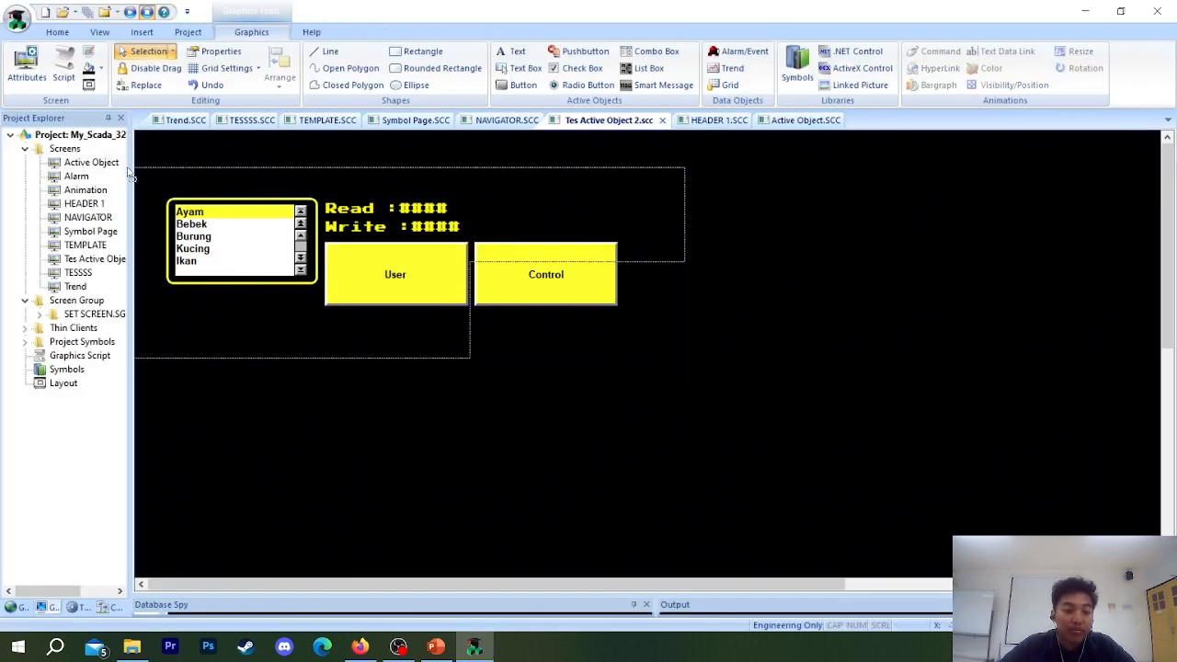
drag(229, 242, 213, 190)
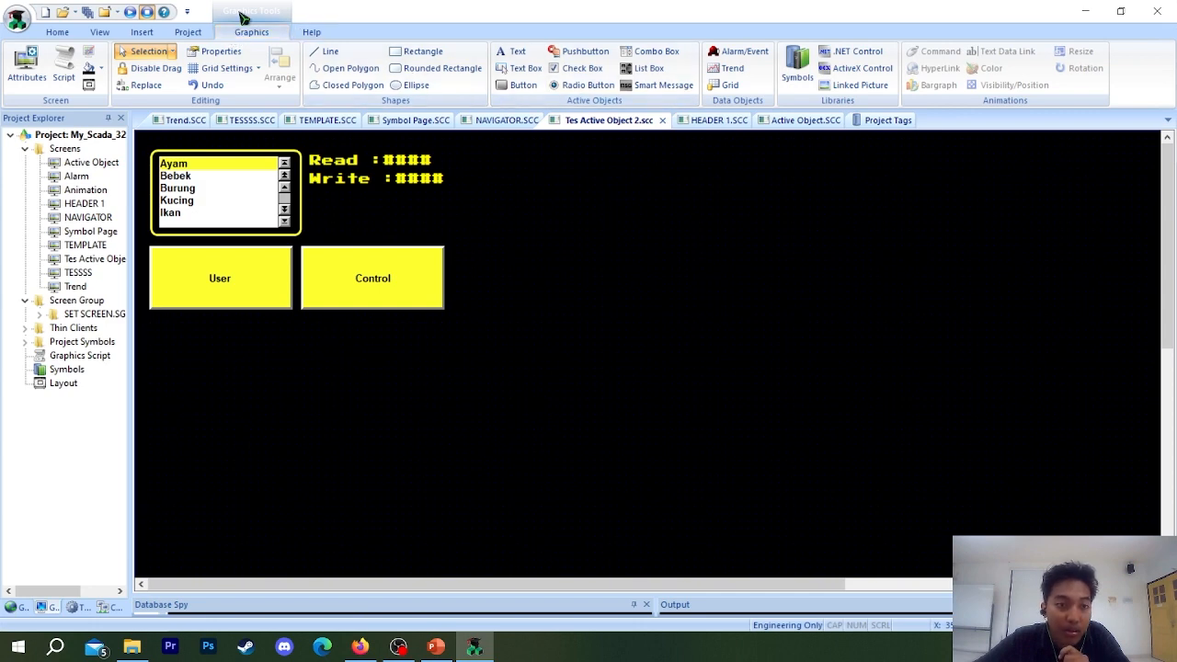
Place a Smart Message object beneath the User and Control buttons, about as wide as both together.
click(662, 88)
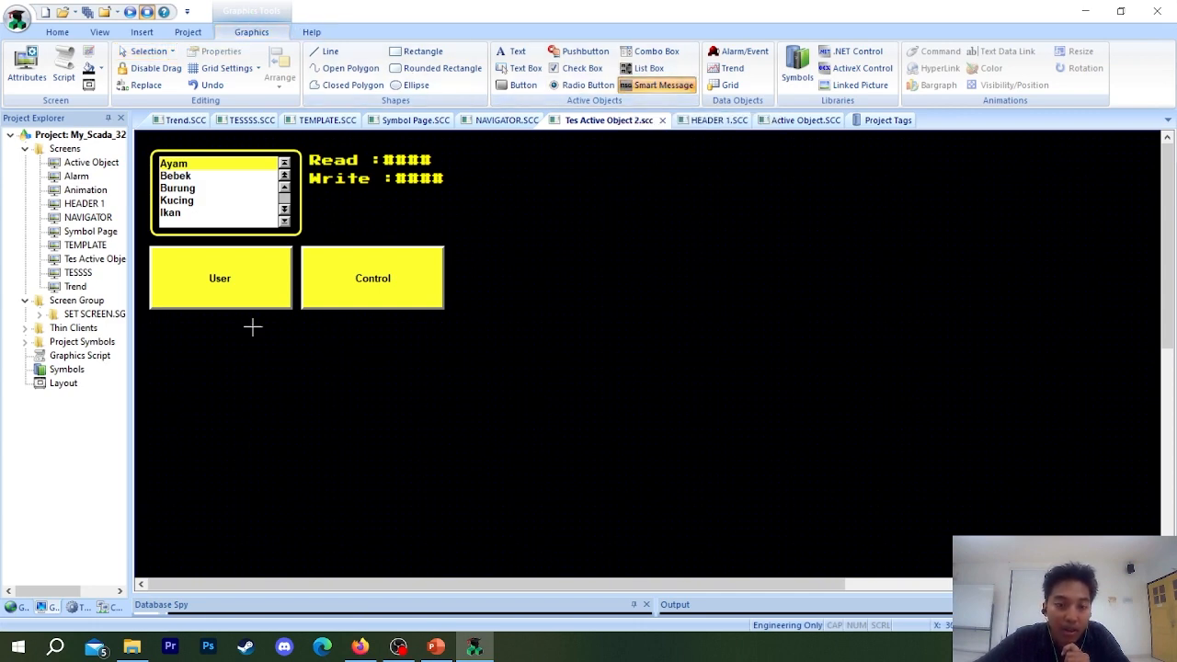
drag(167, 336, 447, 476)
drag(368, 413, 356, 445)
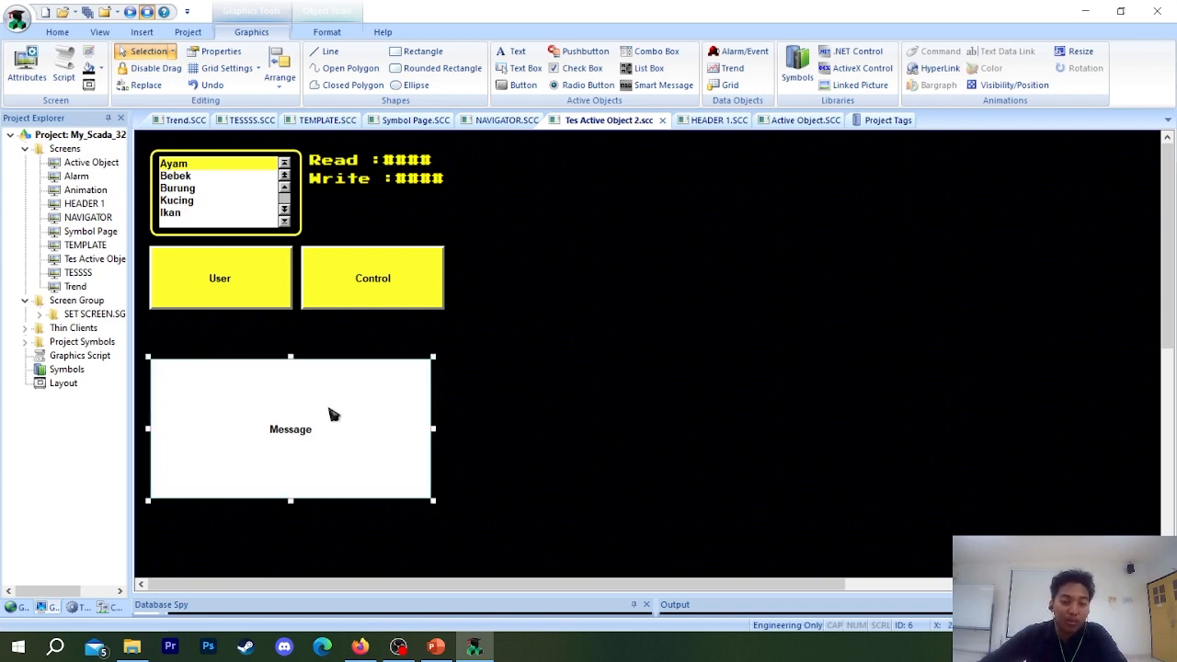
Set the Smart Message type to Message Display and its Read Tag/Expression to the SmartMessage tag from the project tags.
double_click(333, 415)
click(791, 231)
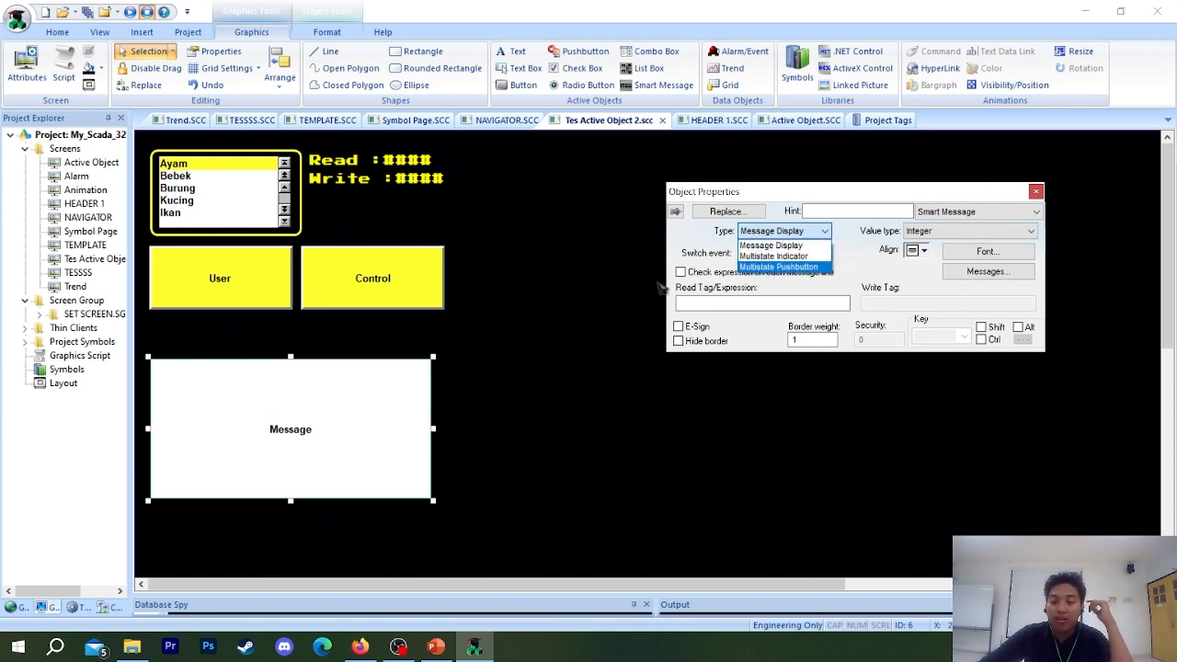
click(772, 246)
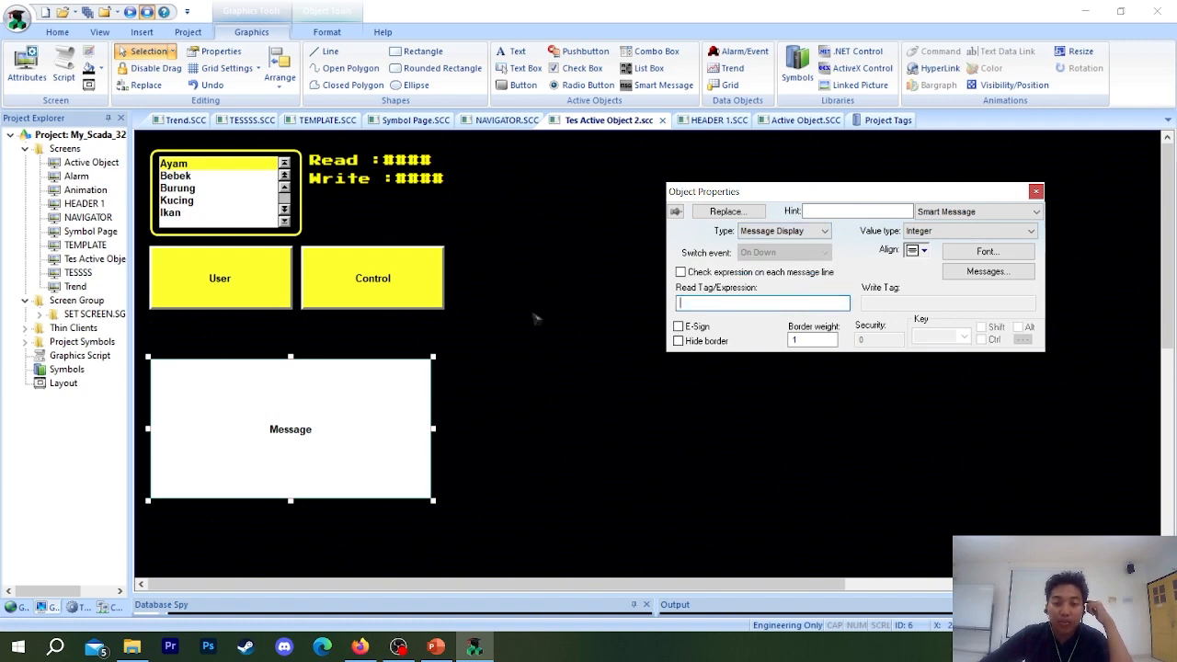
click(884, 119)
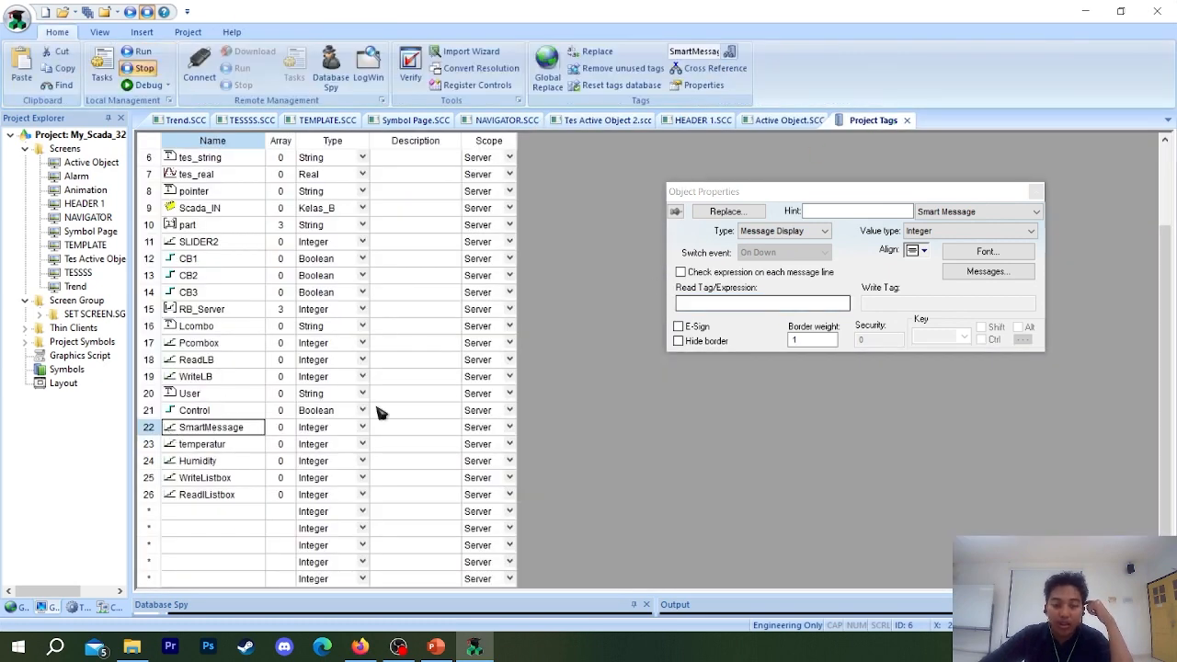
click(762, 304)
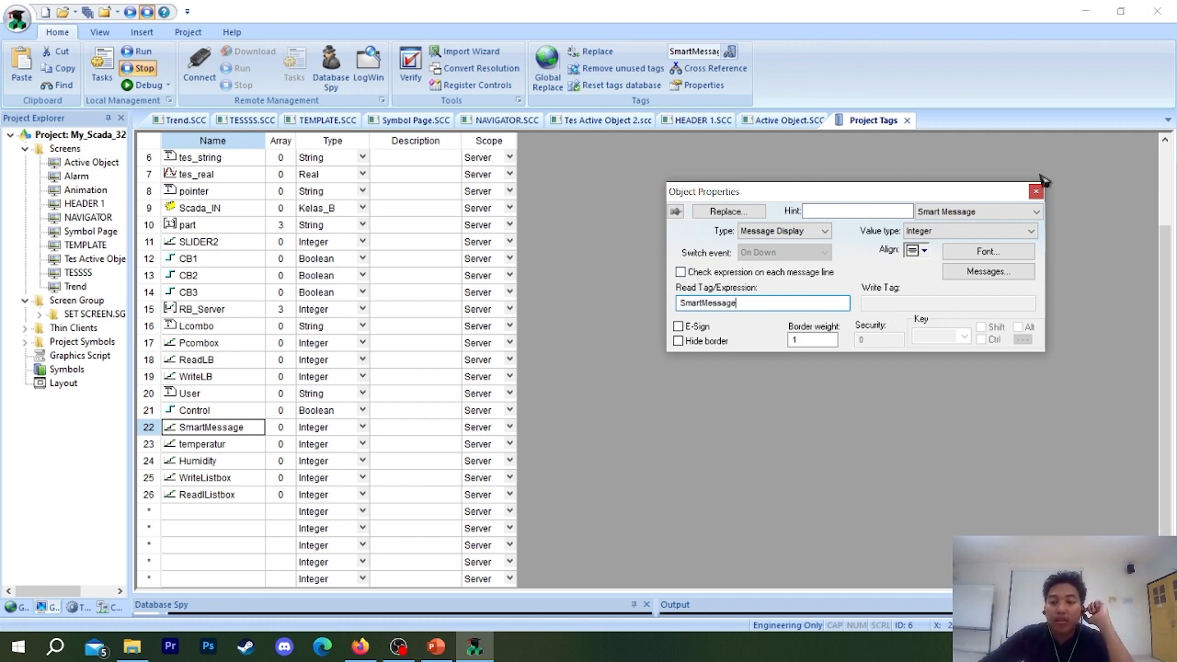
click(791, 121)
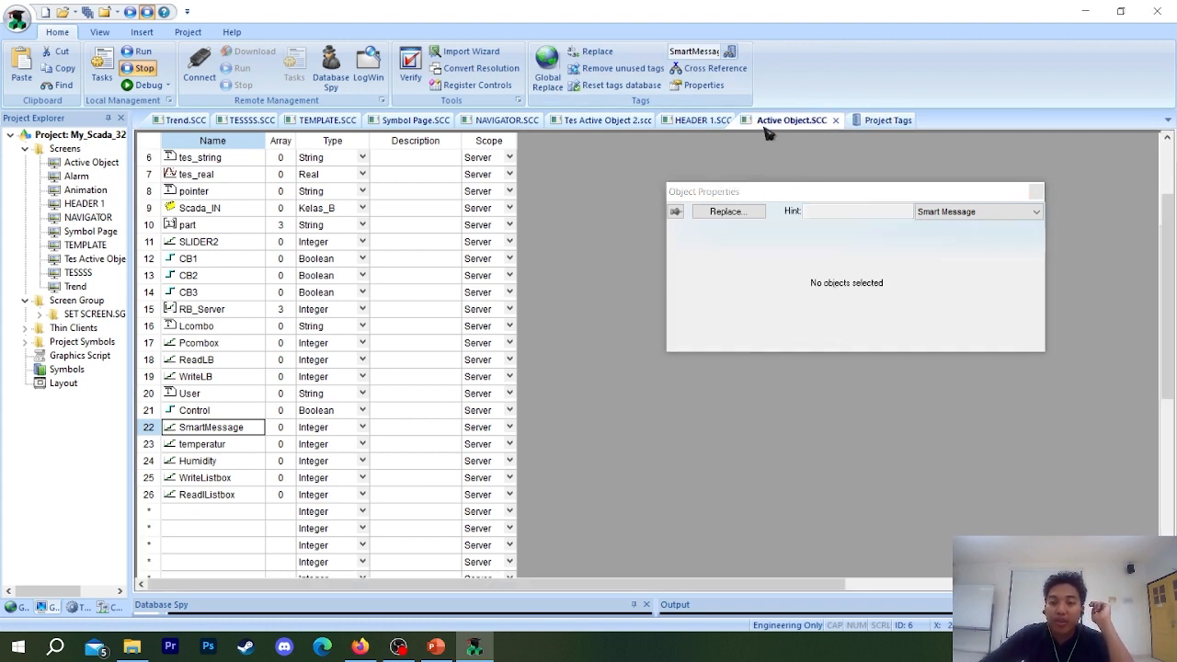
click(703, 121)
click(605, 121)
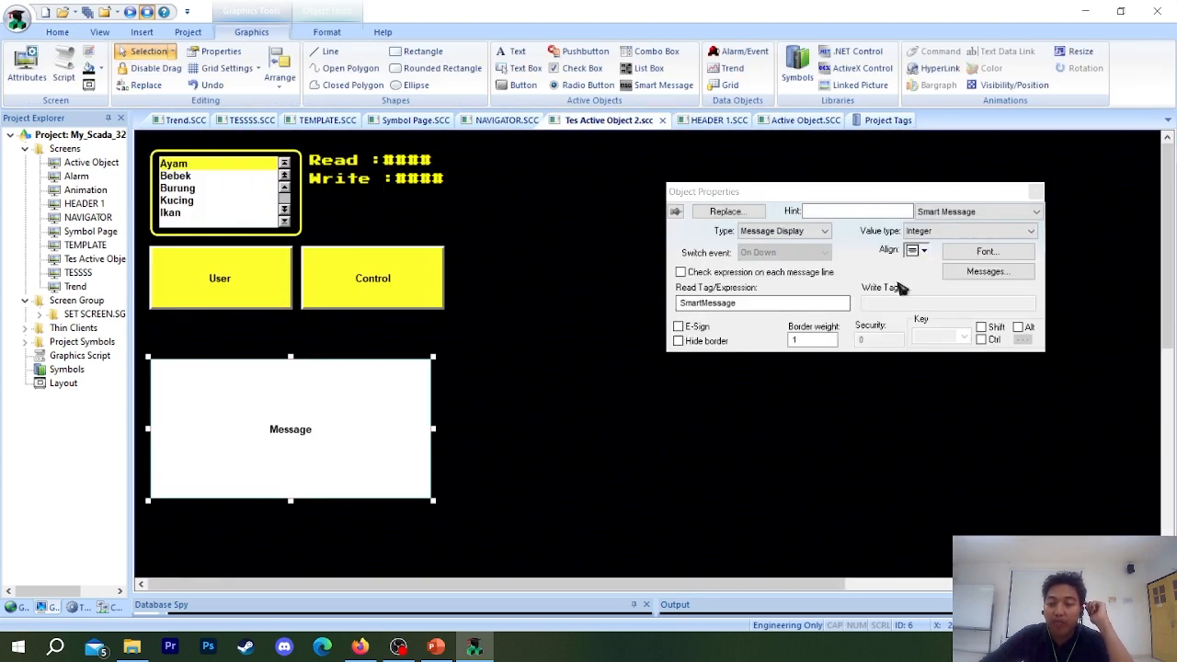
Set the Smart Message font to Press Start 2P, Bold, size 10, in Lime.
click(1021, 255)
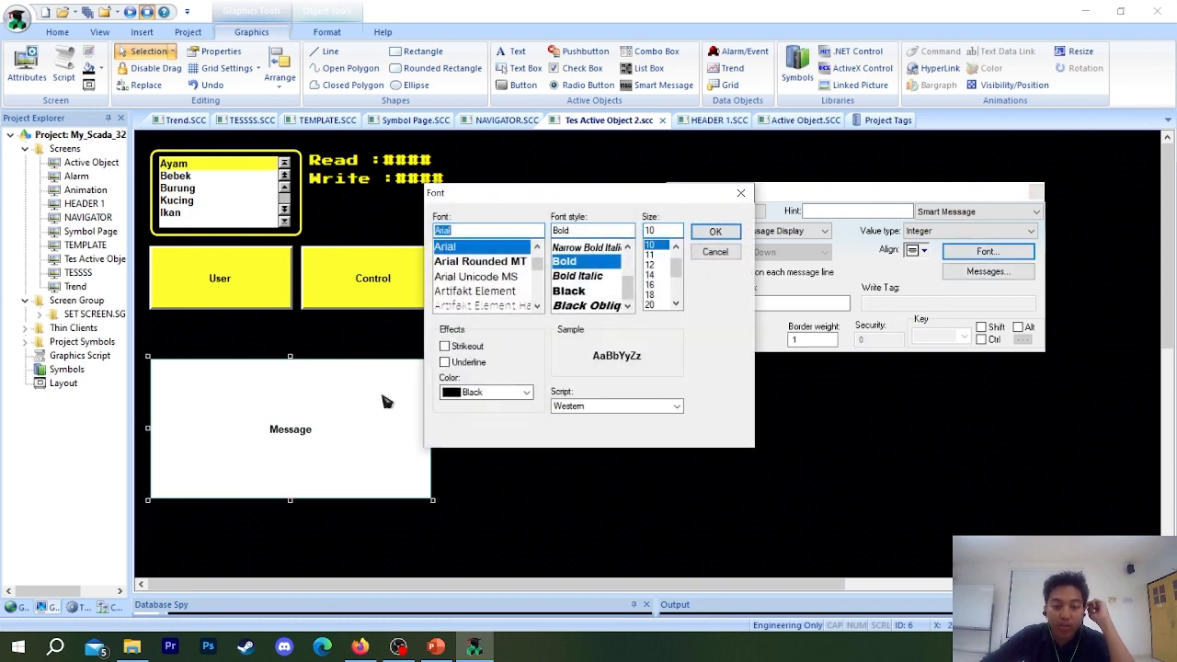
click(488, 392)
click(484, 231)
double_click(484, 231)
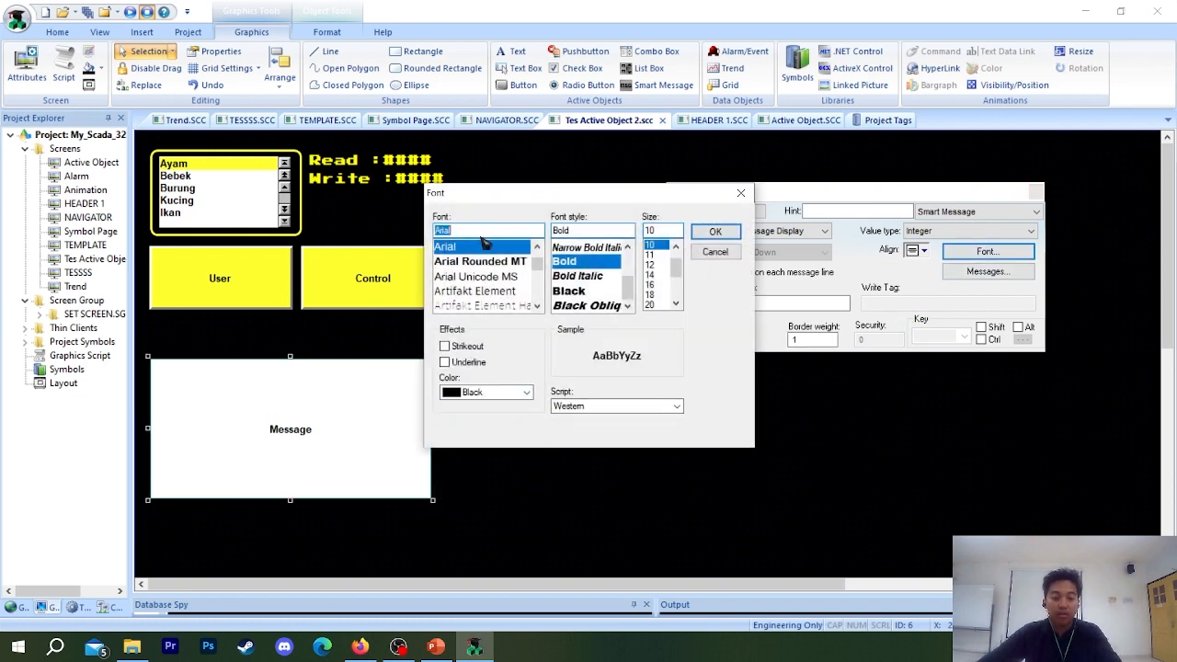
text(pres)
click(489, 249)
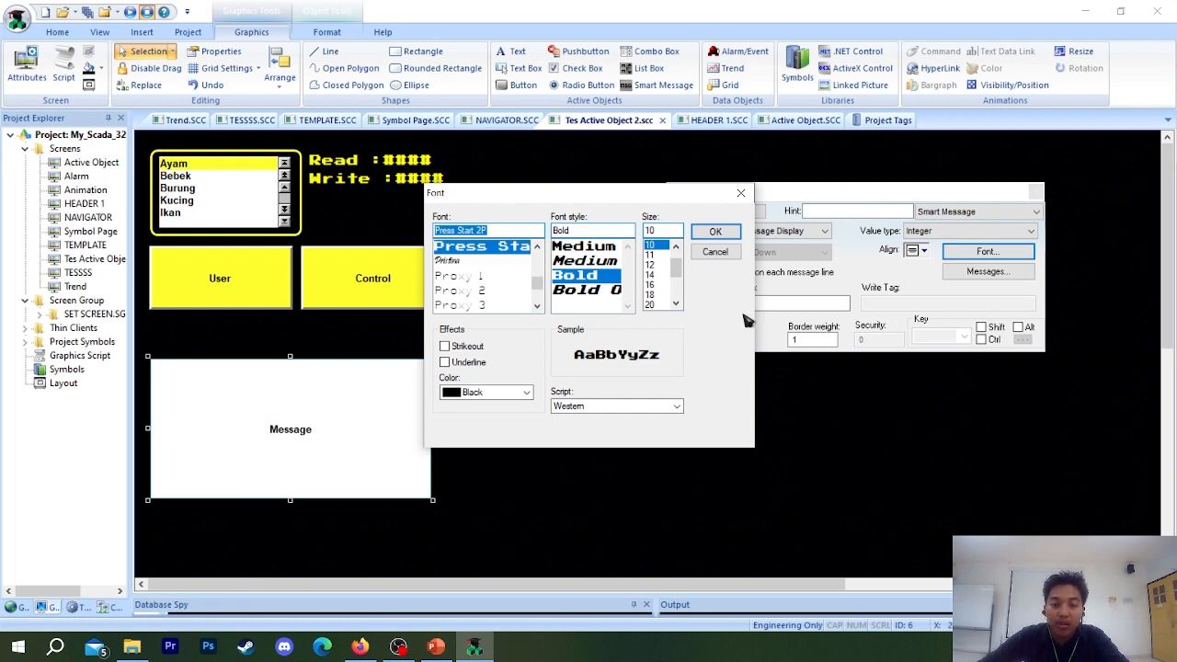
click(487, 392)
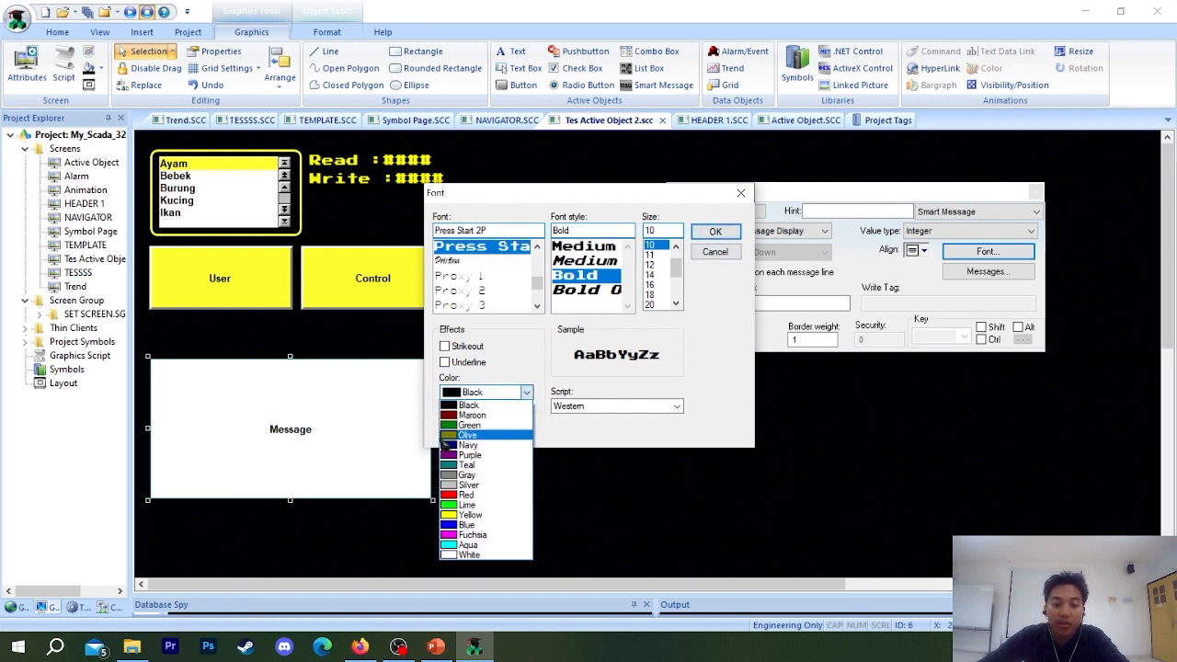
click(466, 495)
click(488, 392)
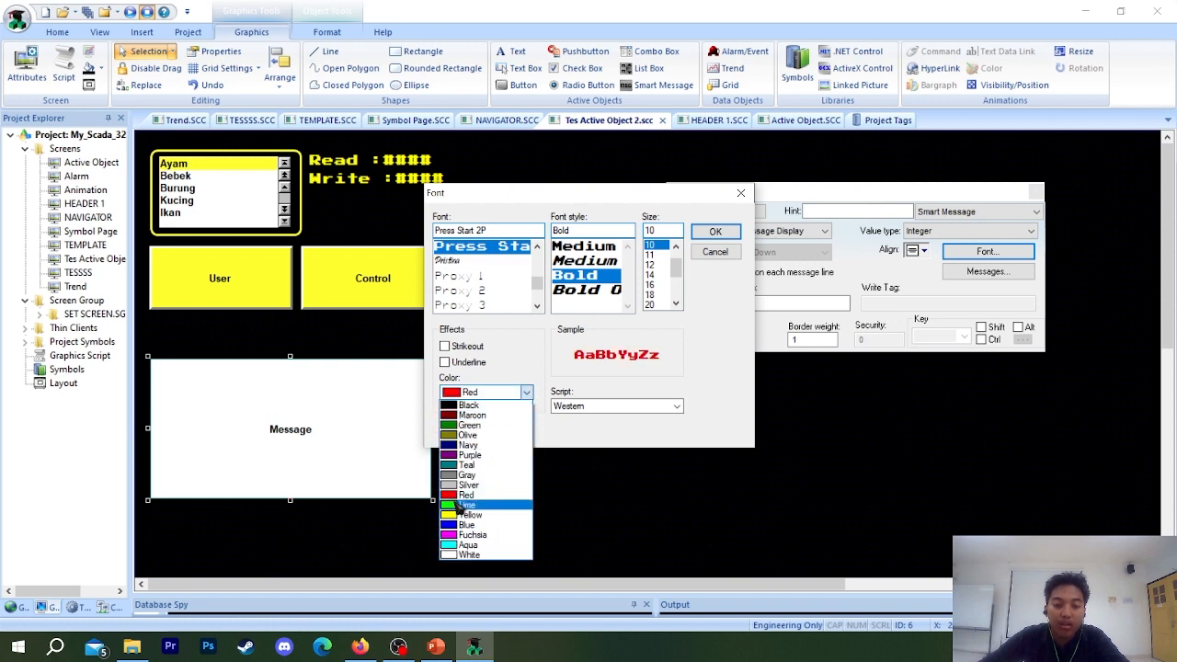
click(462, 505)
click(715, 231)
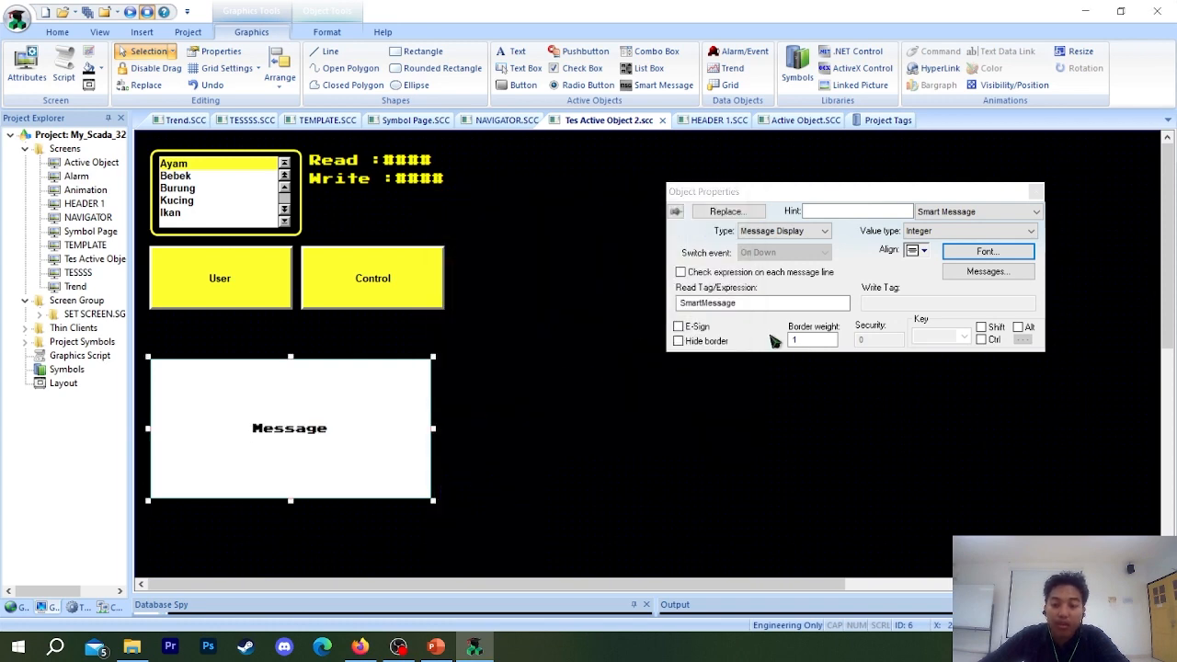
click(987, 251)
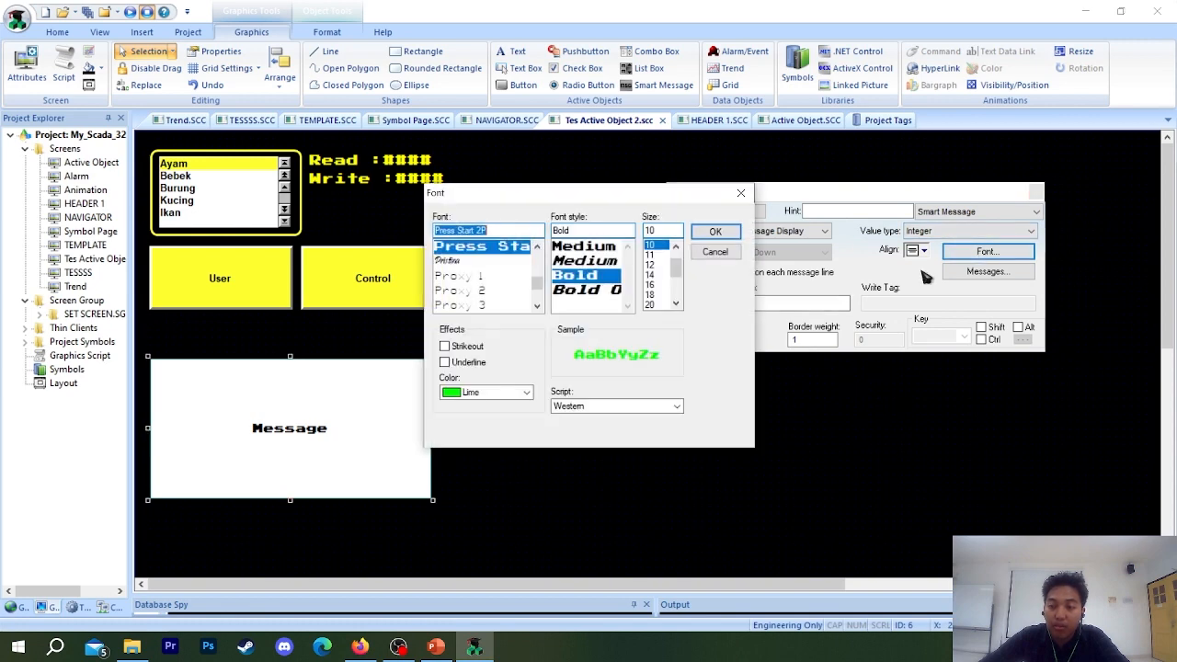
click(741, 194)
click(943, 214)
click(949, 225)
click(942, 233)
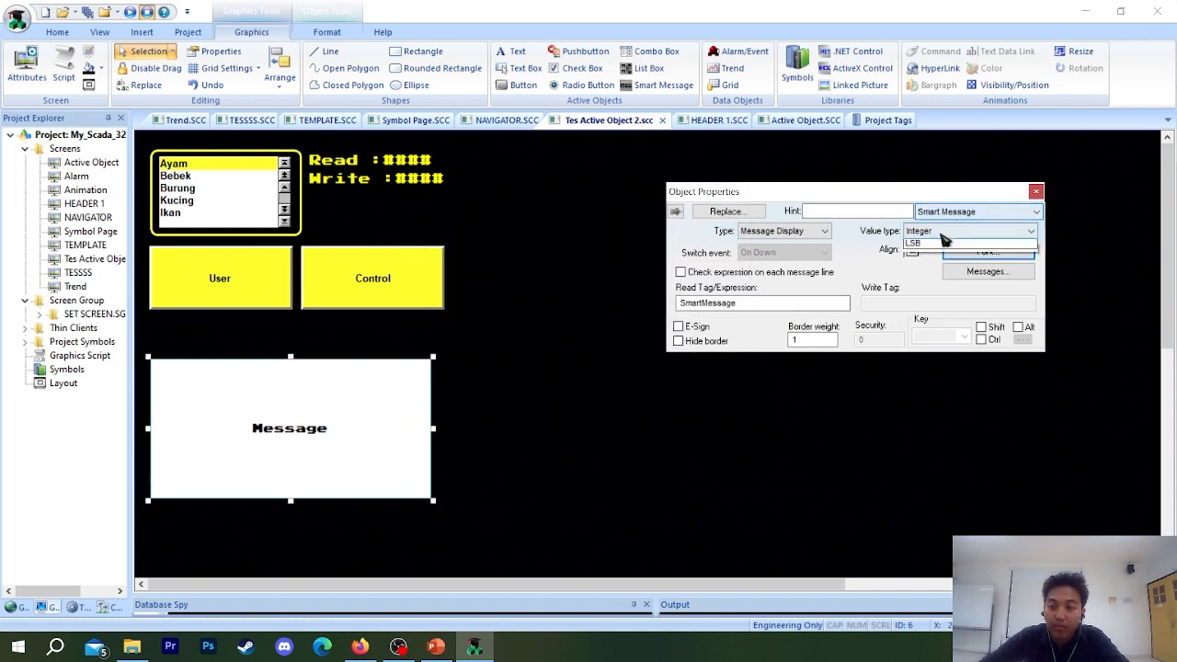
click(947, 236)
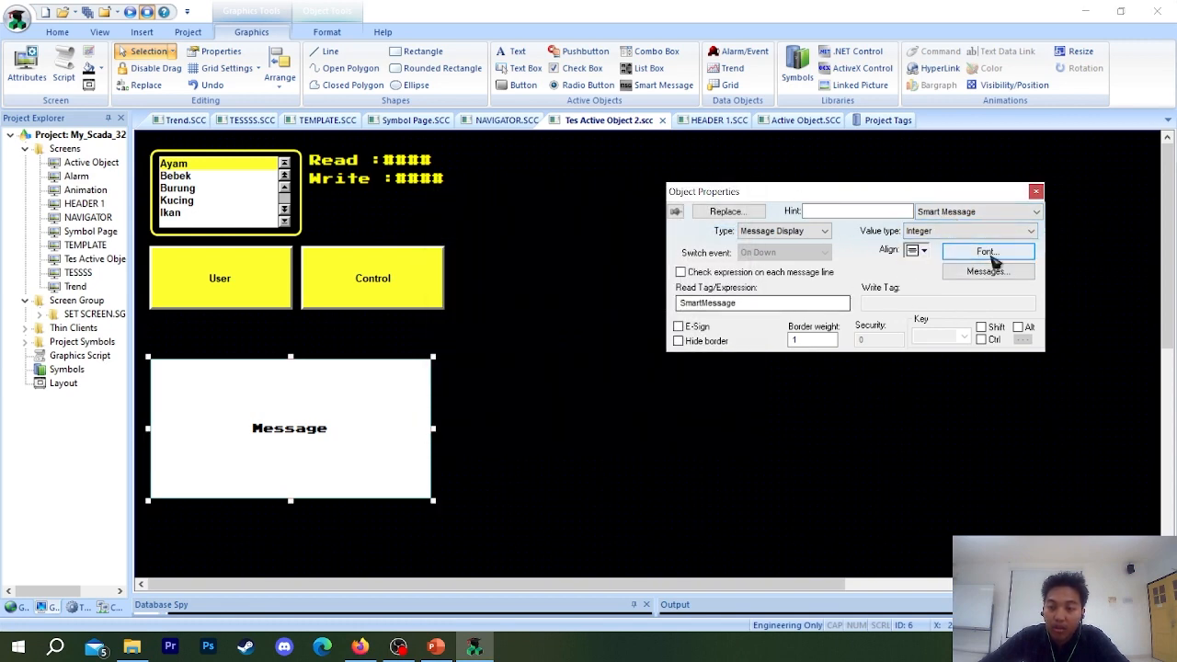
click(989, 253)
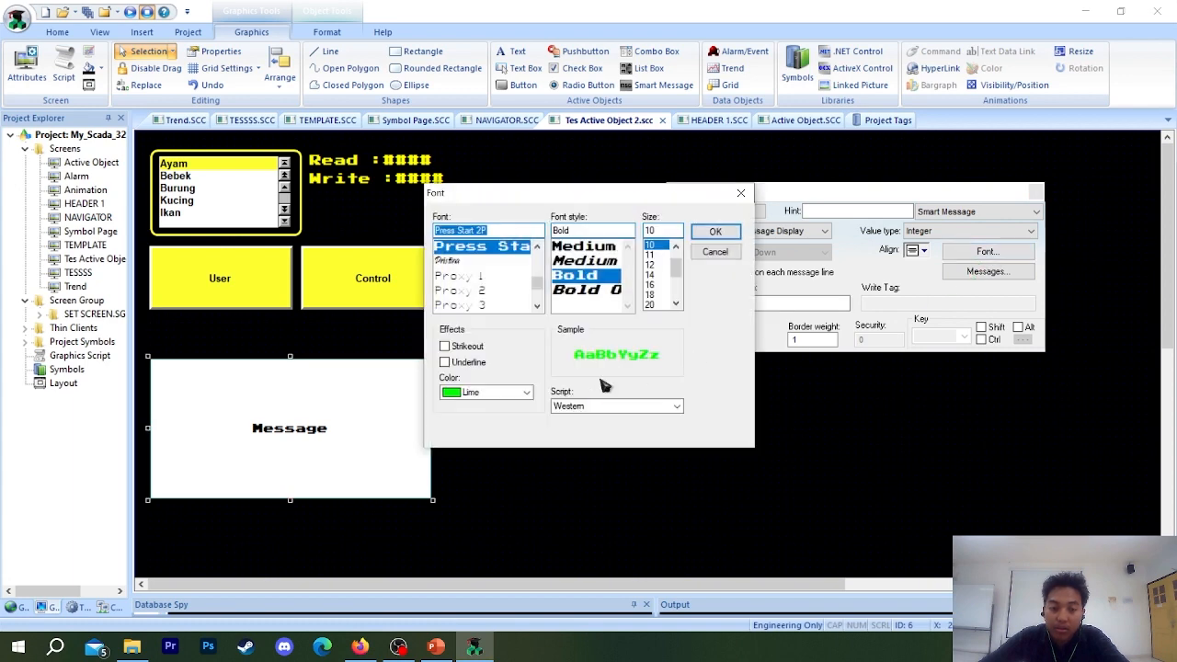
click(716, 231)
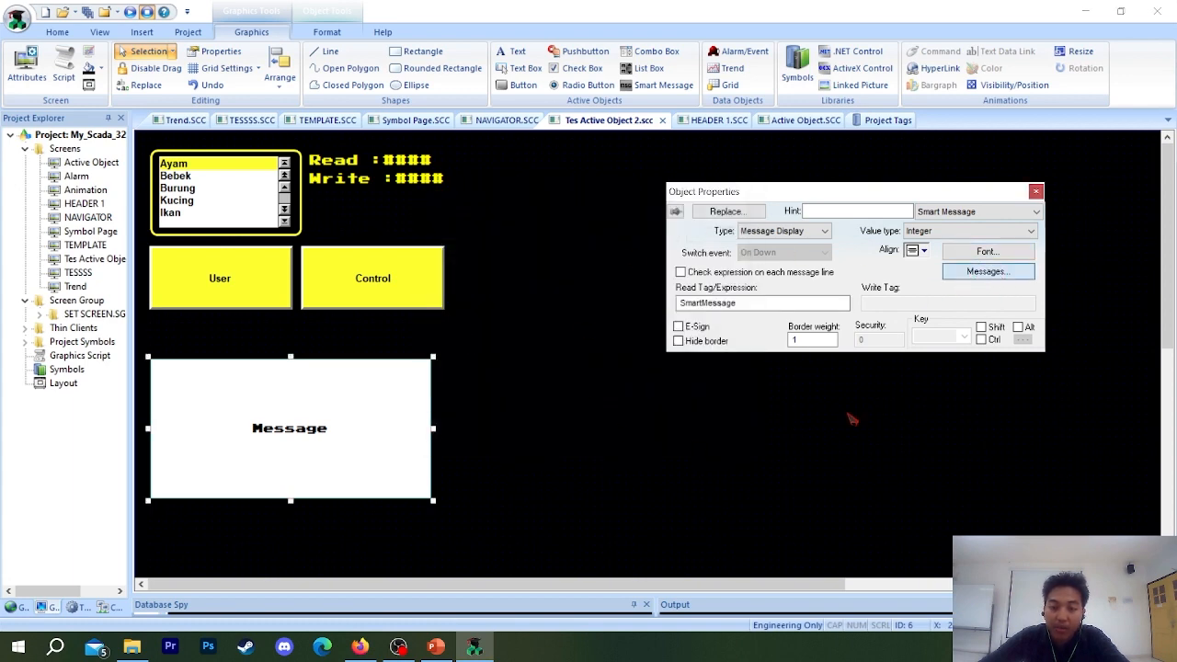
click(916, 239)
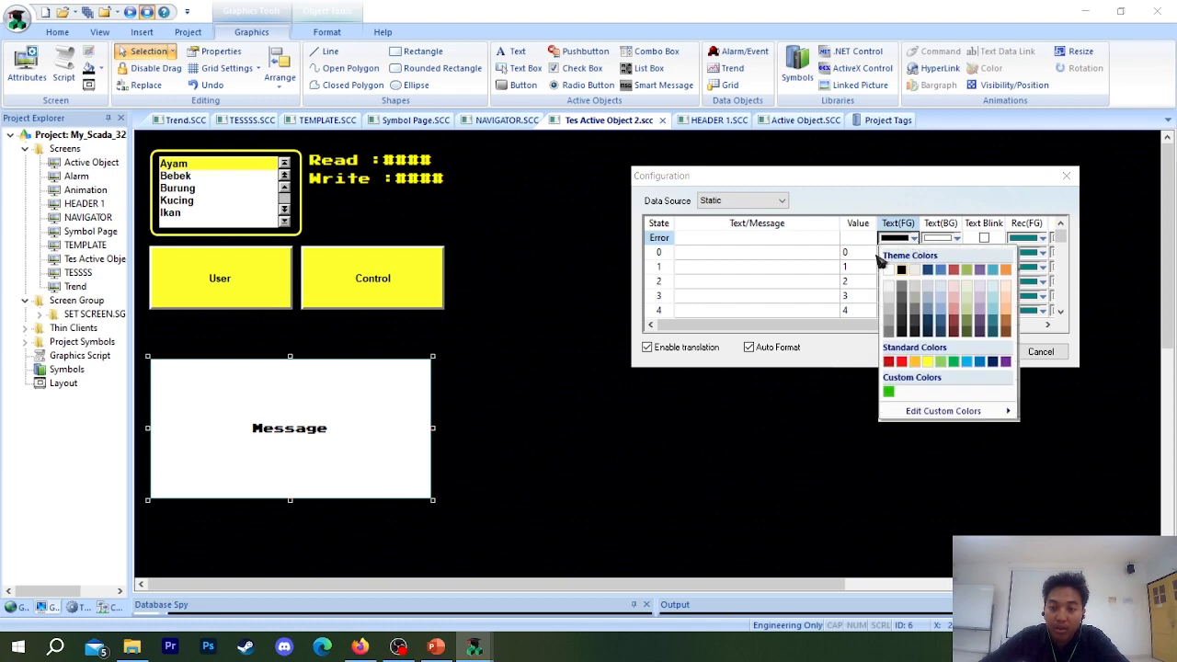
click(888, 391)
click(908, 252)
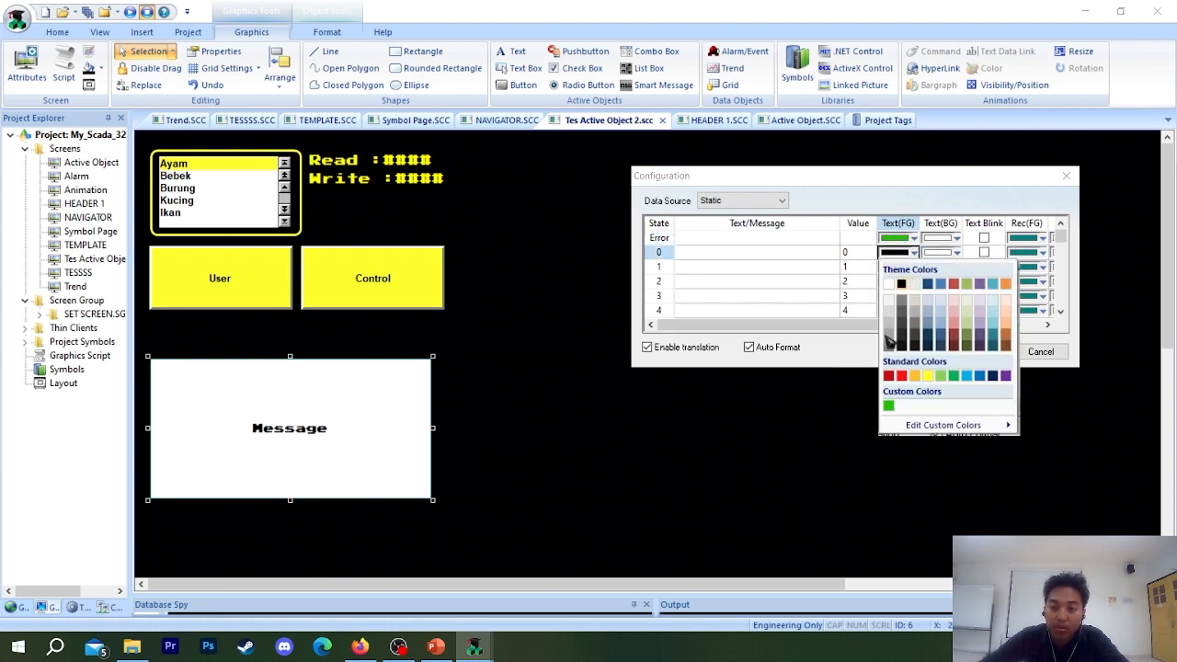
click(890, 406)
click(911, 267)
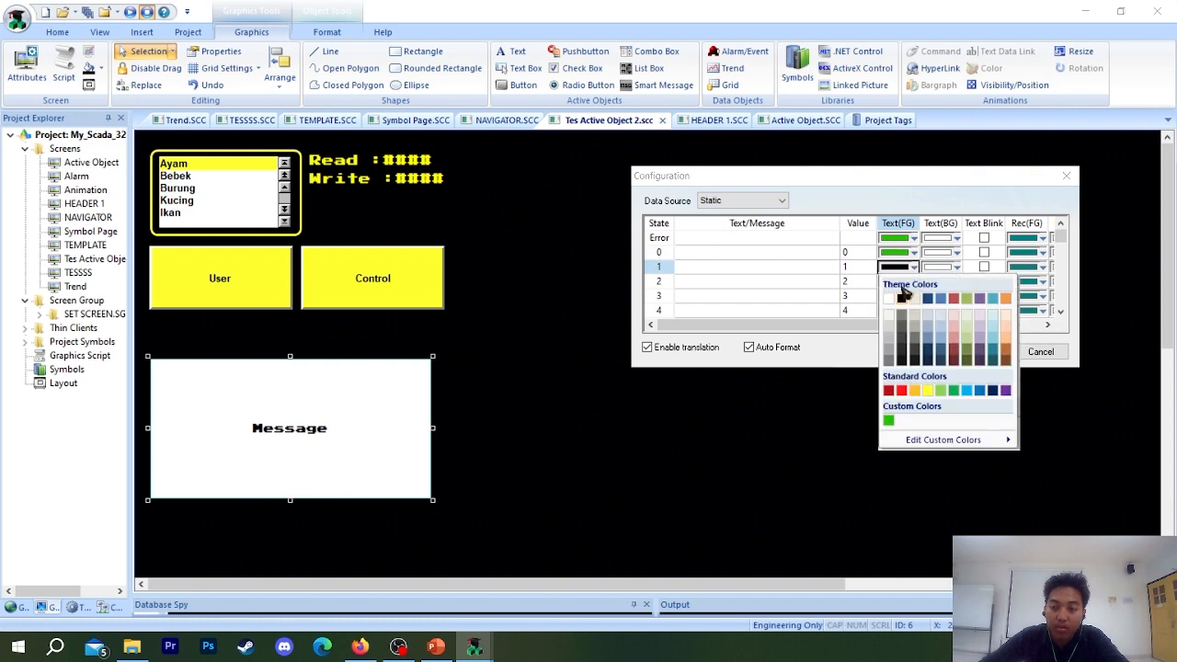
click(889, 423)
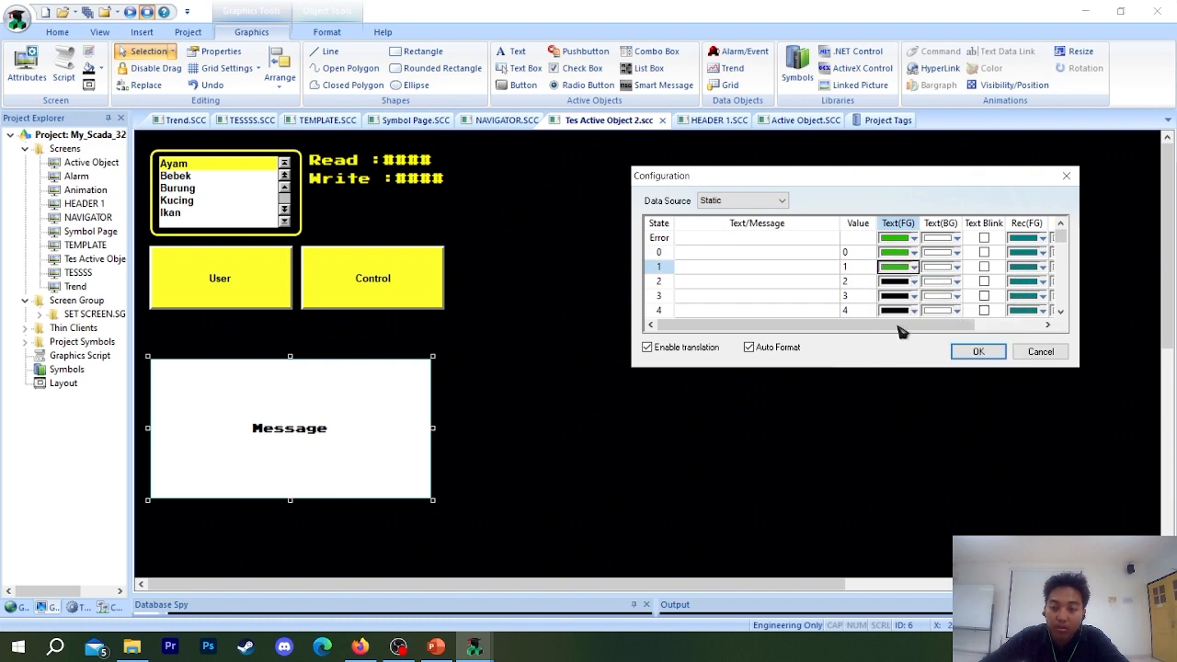
click(905, 281)
click(890, 438)
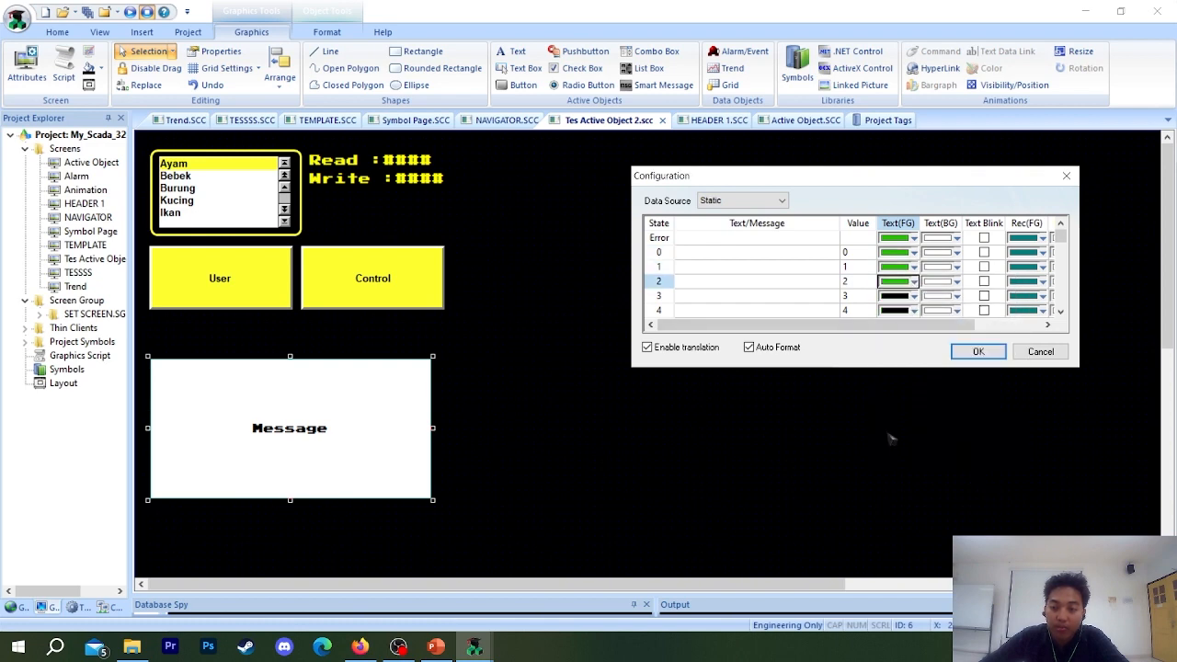
click(741, 239)
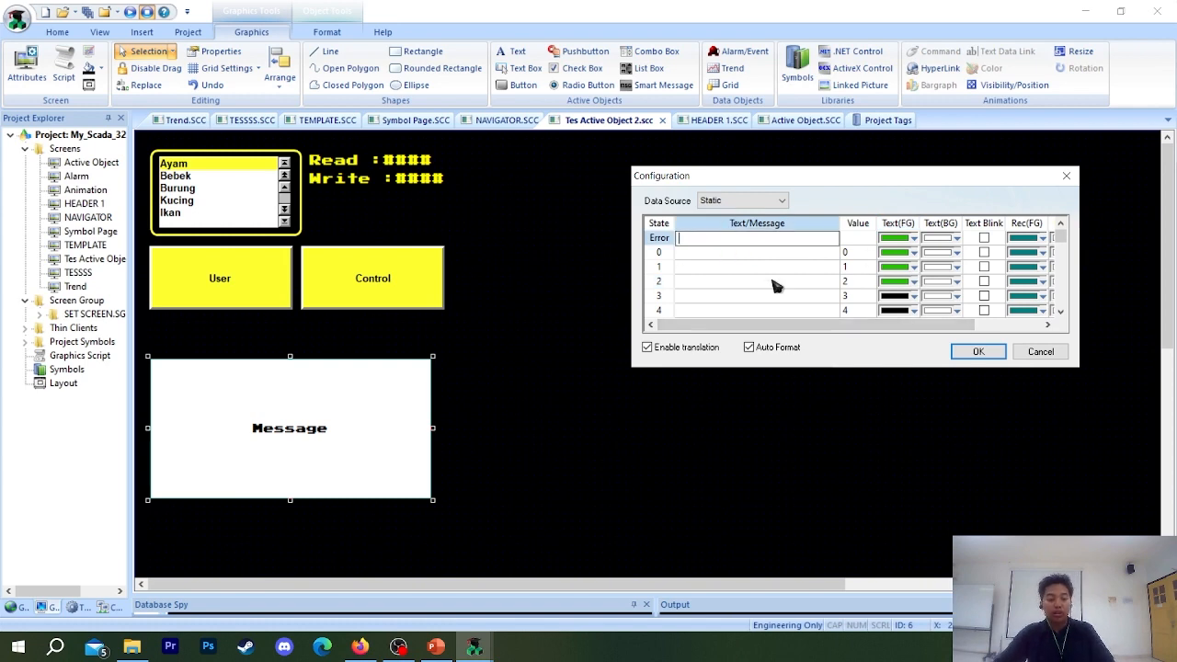
click(1037, 352)
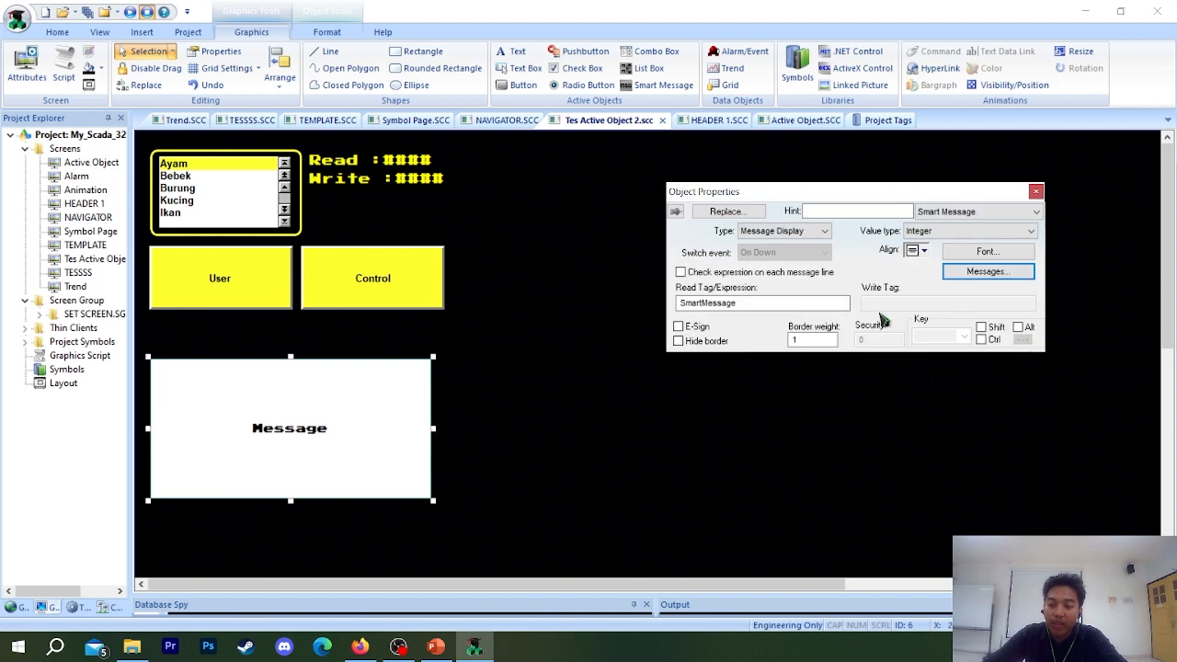
drag(319, 424, 318, 399)
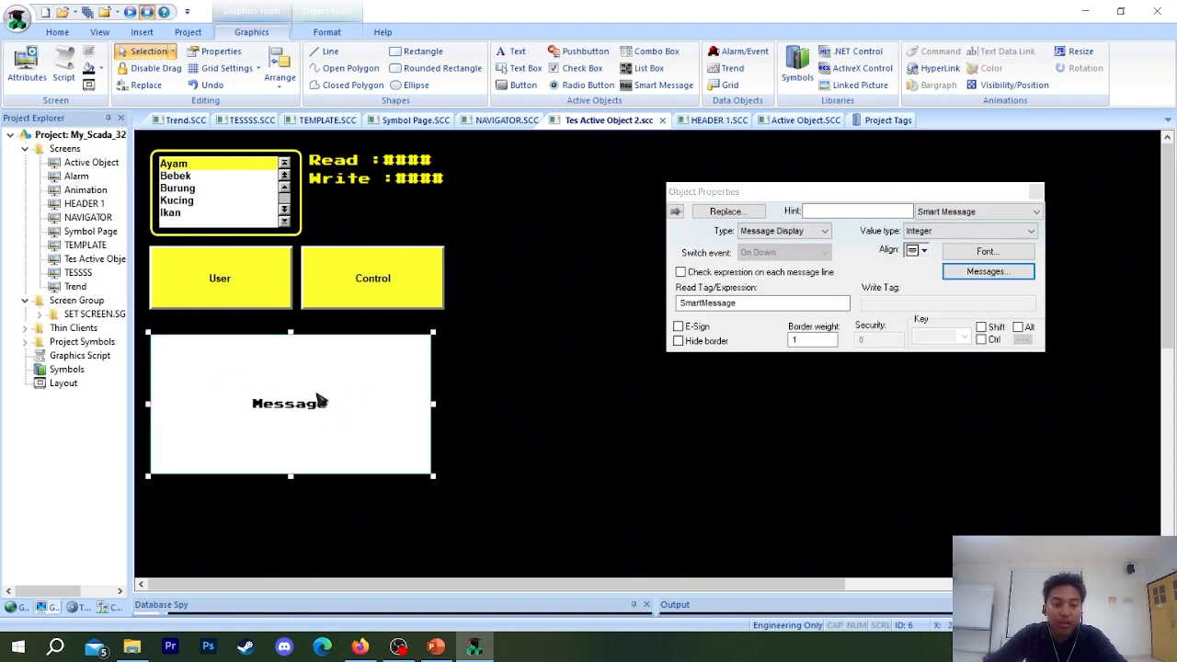
click(612, 497)
click(332, 425)
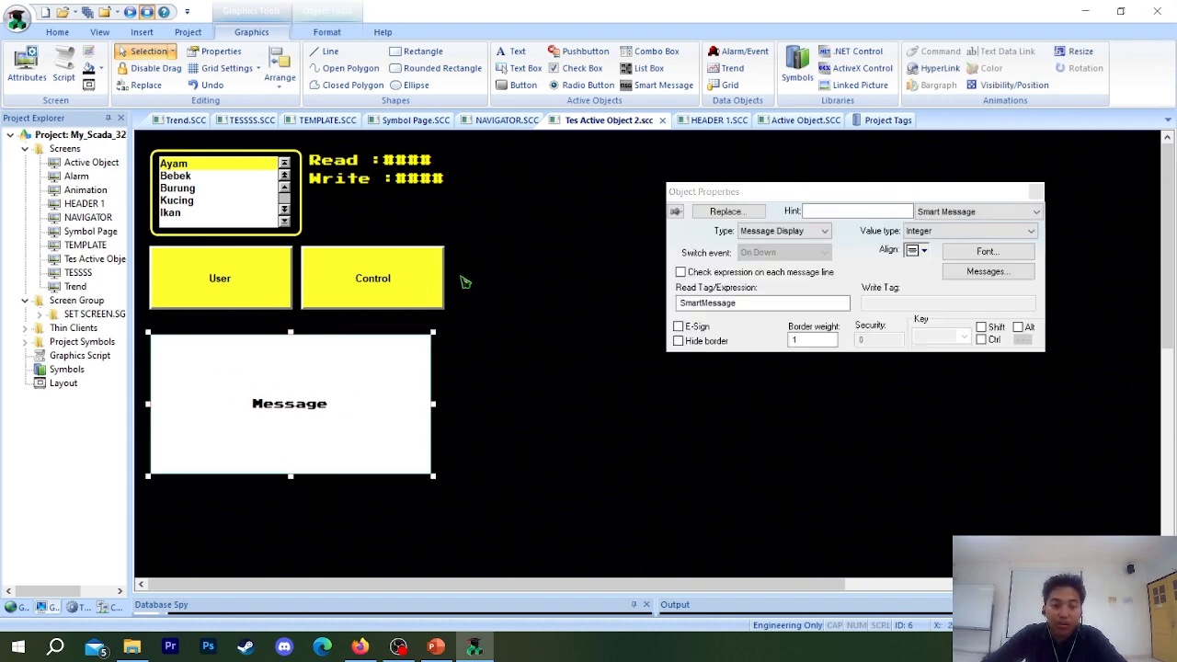
click(320, 192)
drag(322, 432, 319, 460)
drag(246, 402, 249, 402)
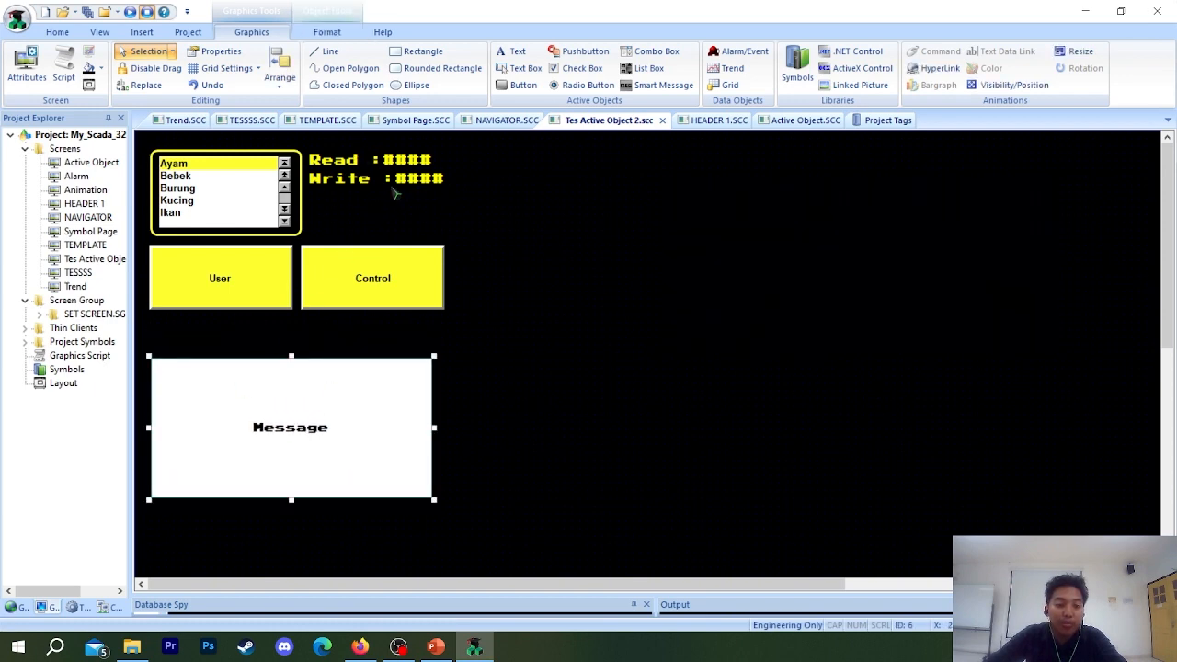
Duplicate the Read text and place the copy just above the Smart Message, aligned with its left edge.
click(371, 160)
click(355, 160)
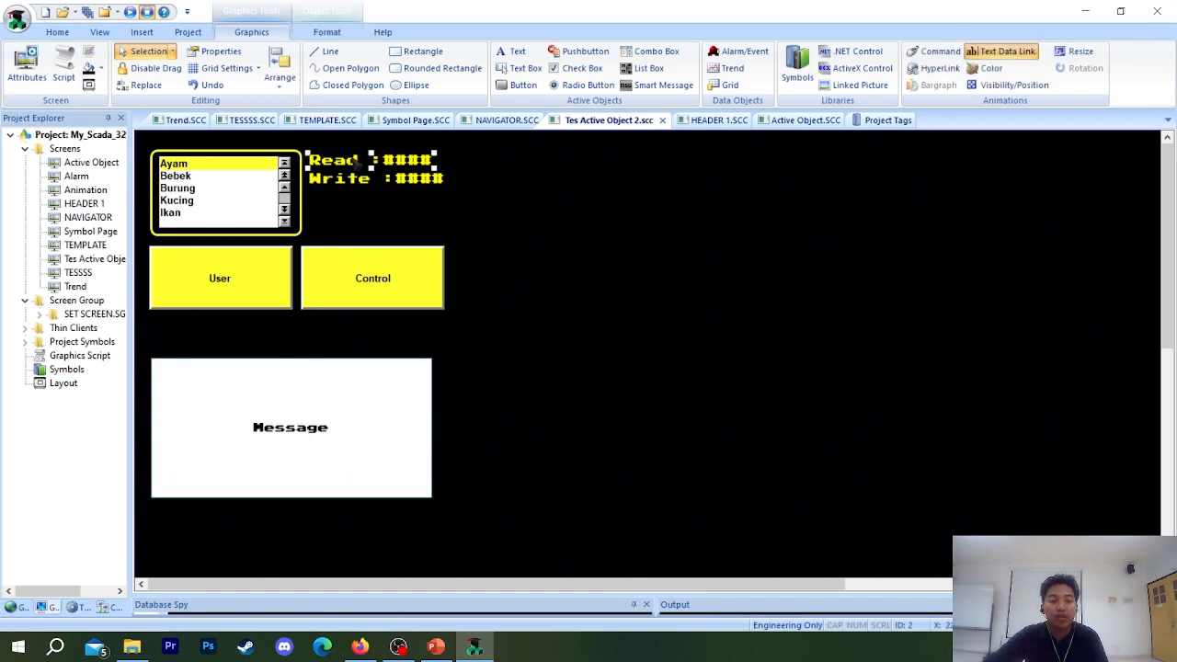
drag(355, 160, 199, 340)
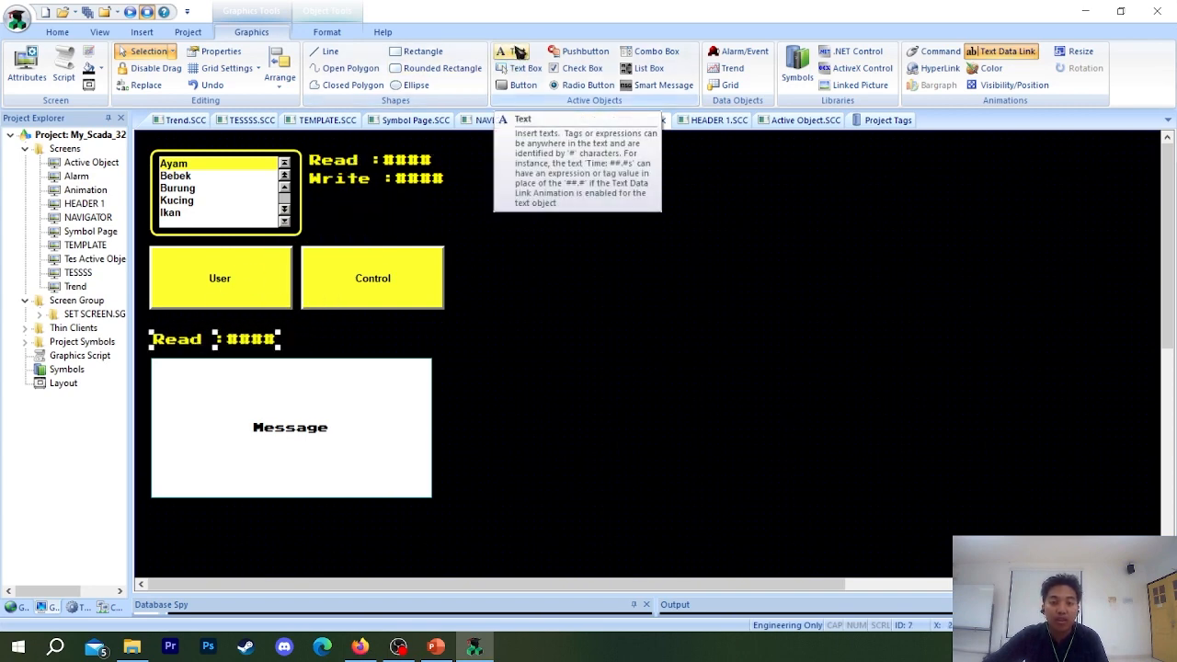
Set the duplicated Read text's data link Tag/Expression to SmartMessage.
double_click(254, 340)
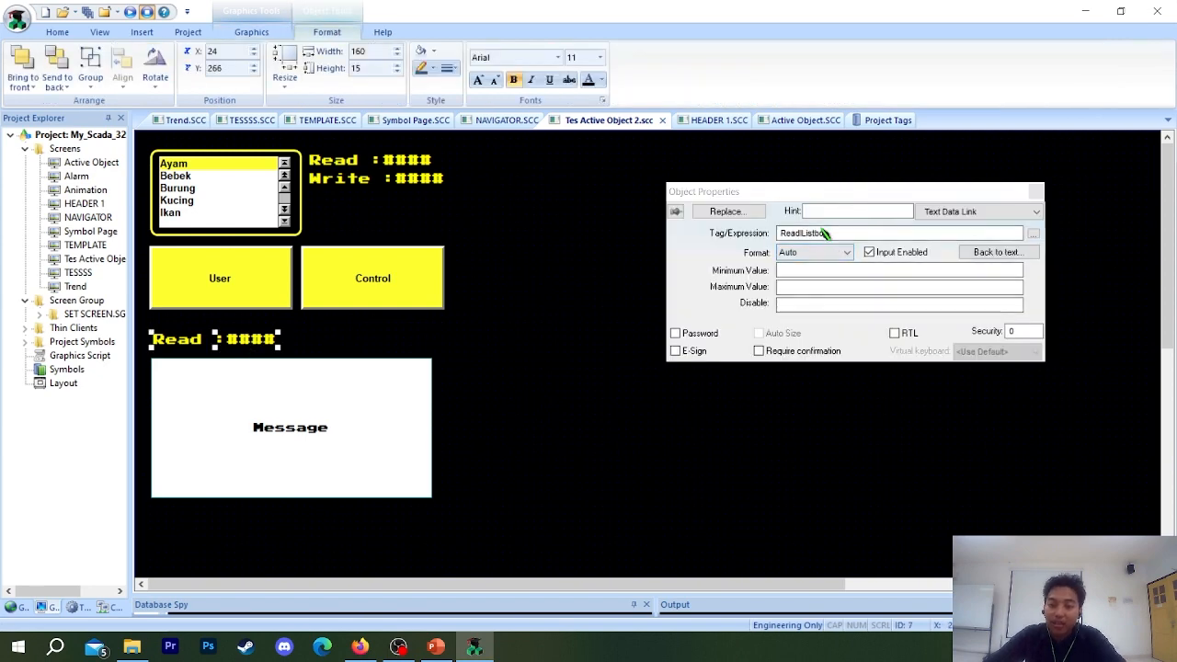
click(837, 234)
key(ctrl+a)
text(Sm)
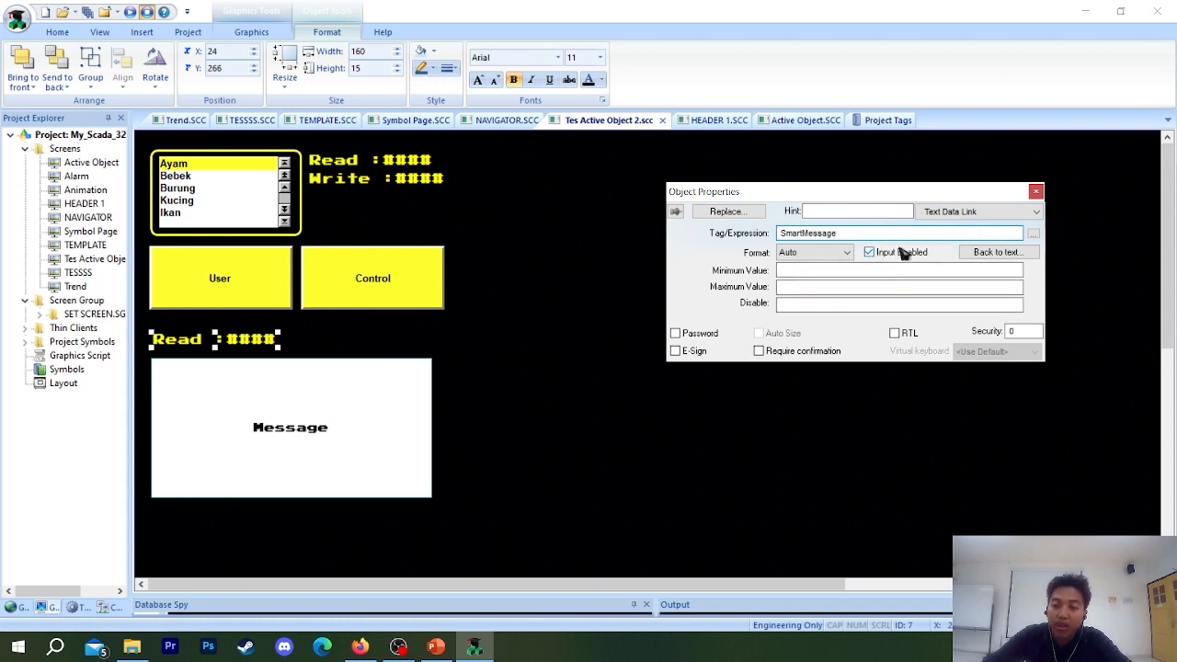
Change the duplicated text's caption to "SmartMessage :####".
click(979, 212)
click(948, 224)
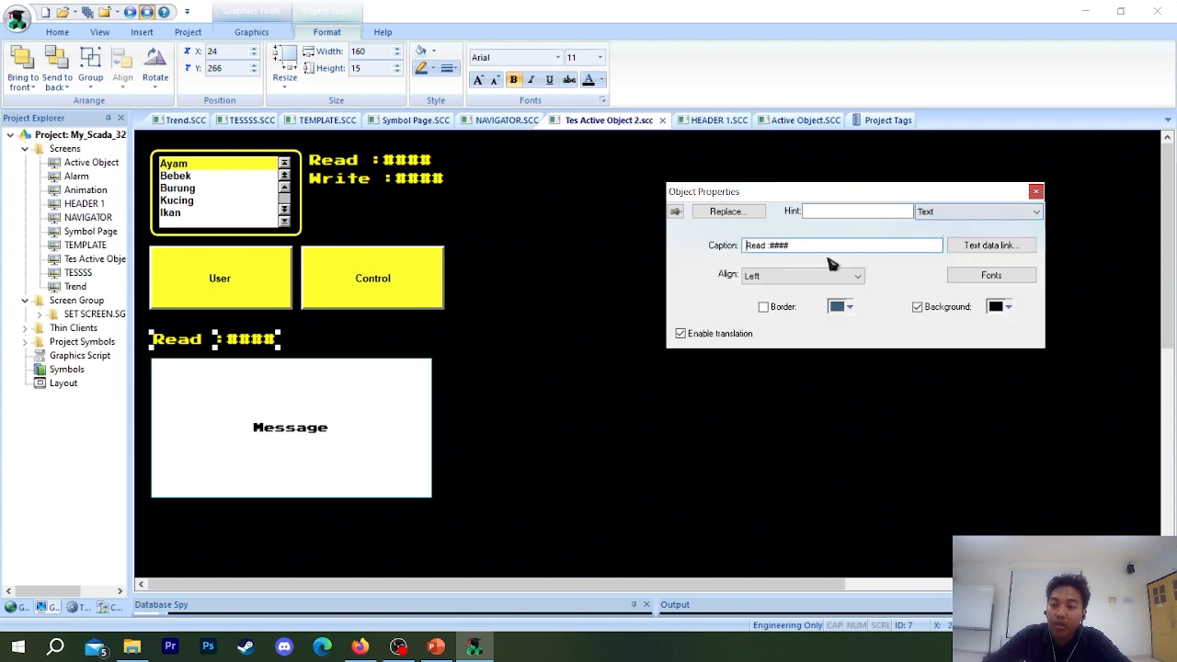
double_click(760, 245)
text(Smart)
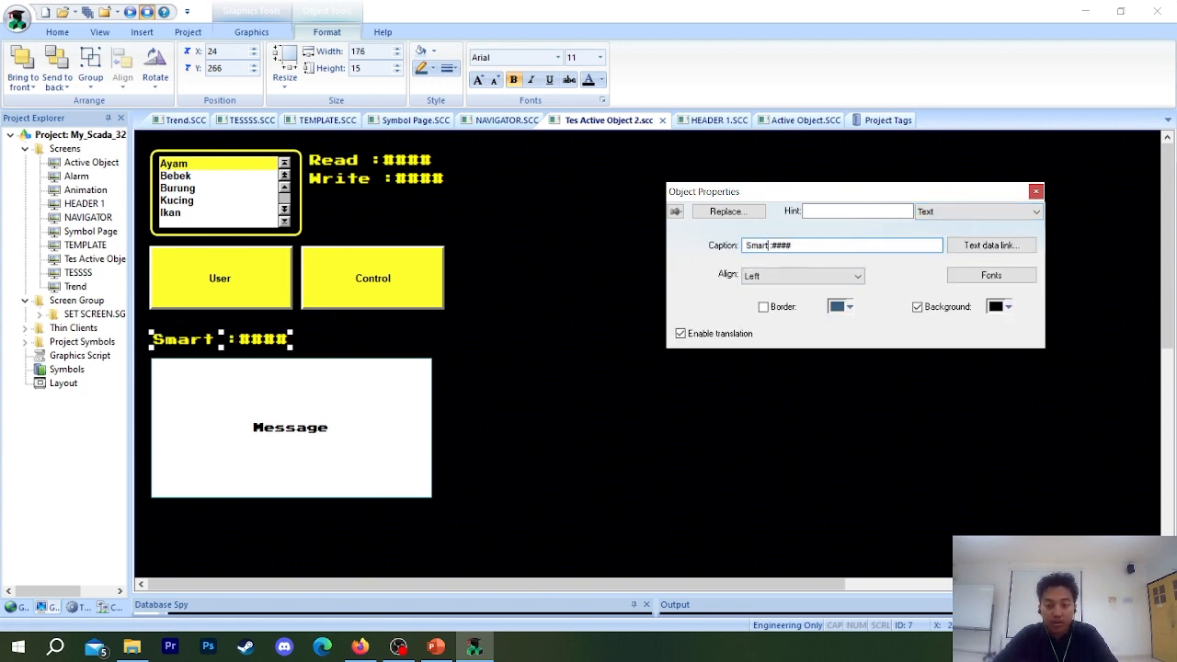
text(Message)
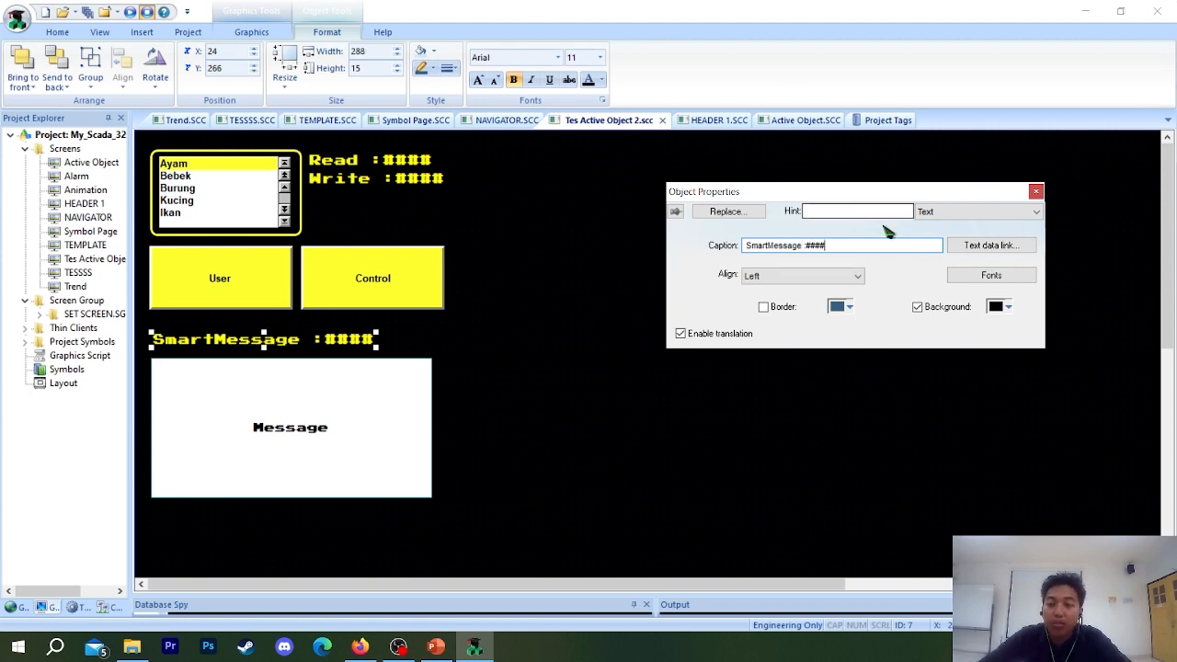
drag(833, 246, 811, 247)
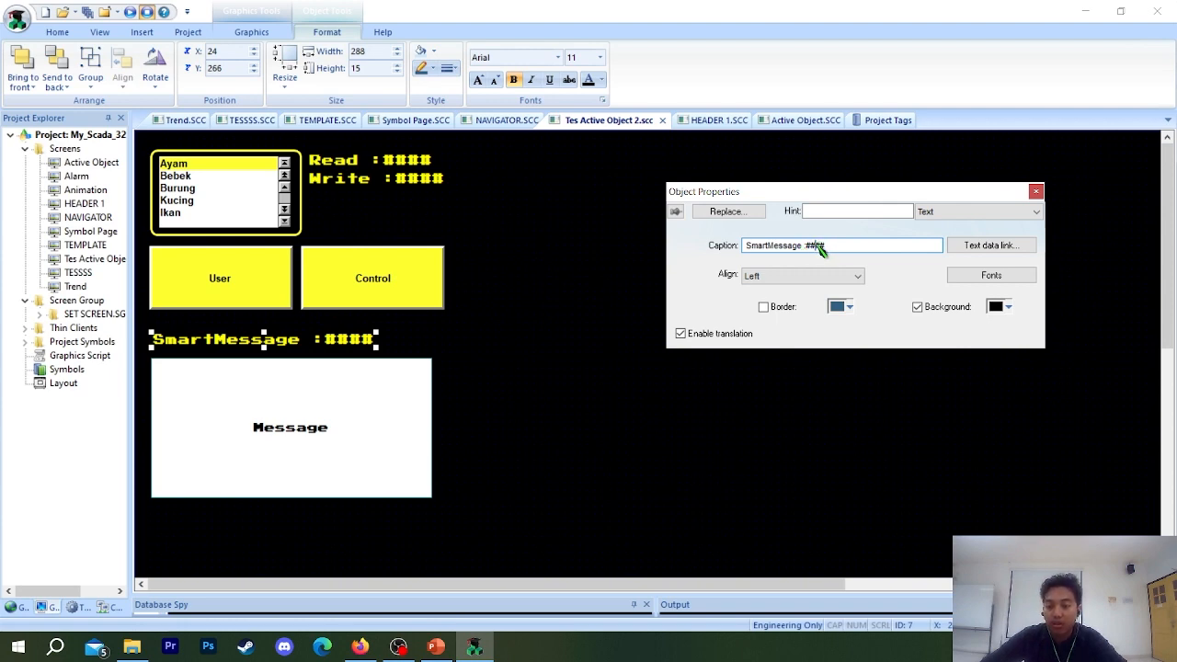
drag(815, 247, 839, 250)
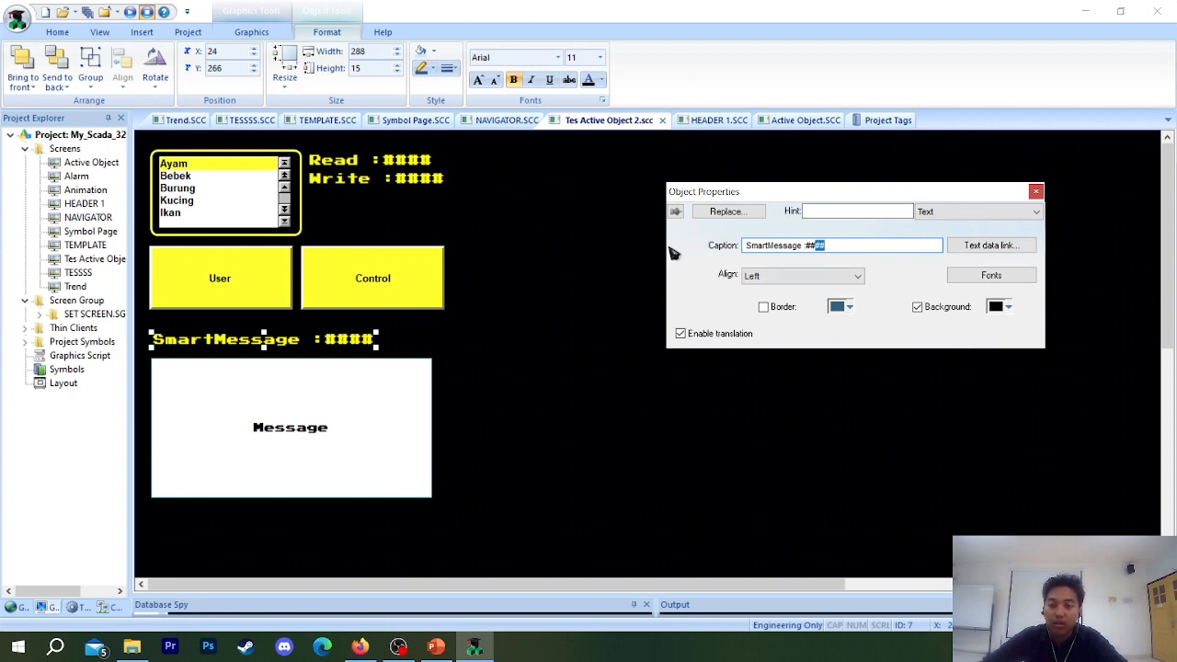
click(823, 248)
key(BackSpace)
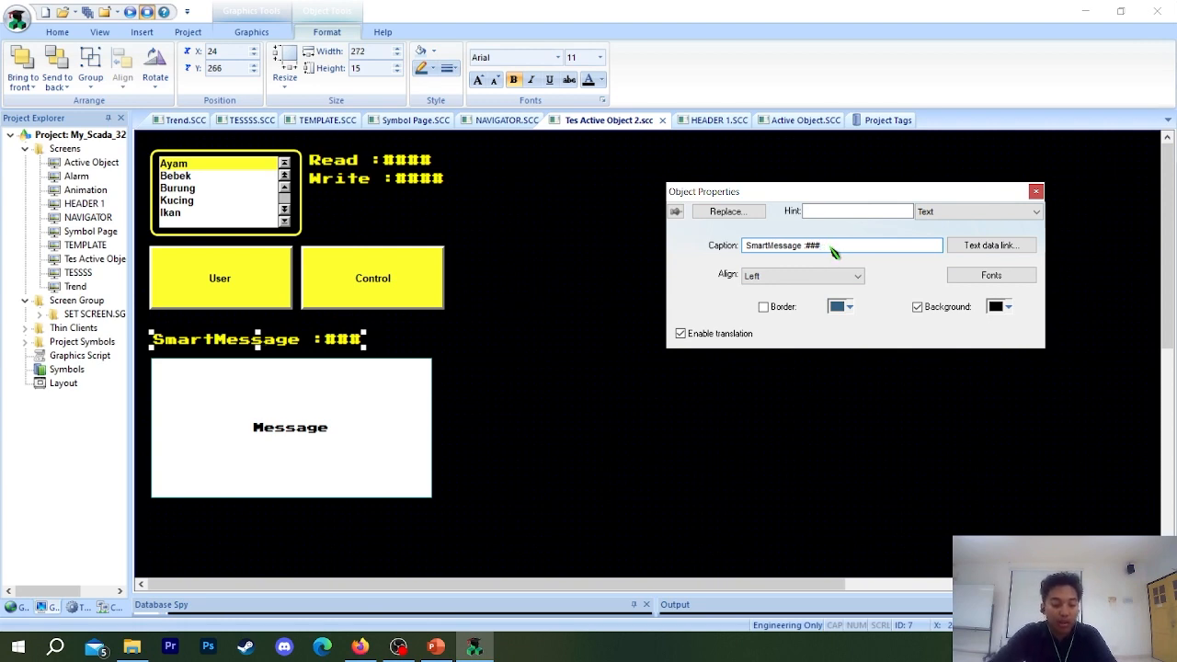
text(#)
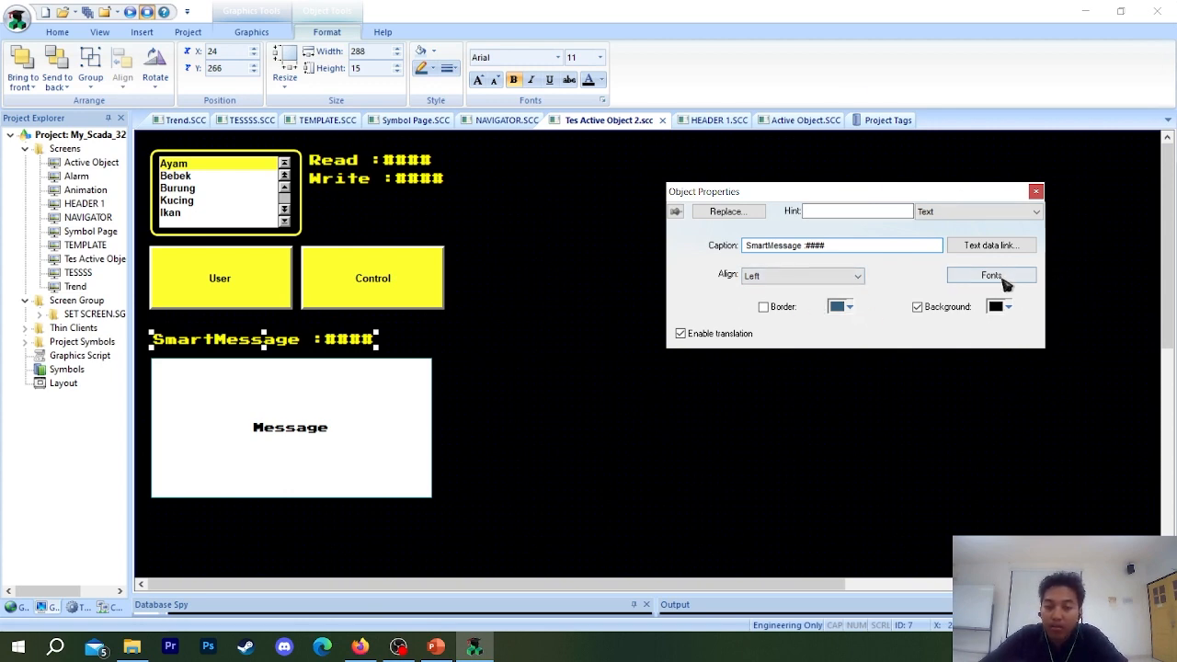
Open the Smart Message's message configuration and move its window over the list box and button area.
click(1036, 191)
click(311, 440)
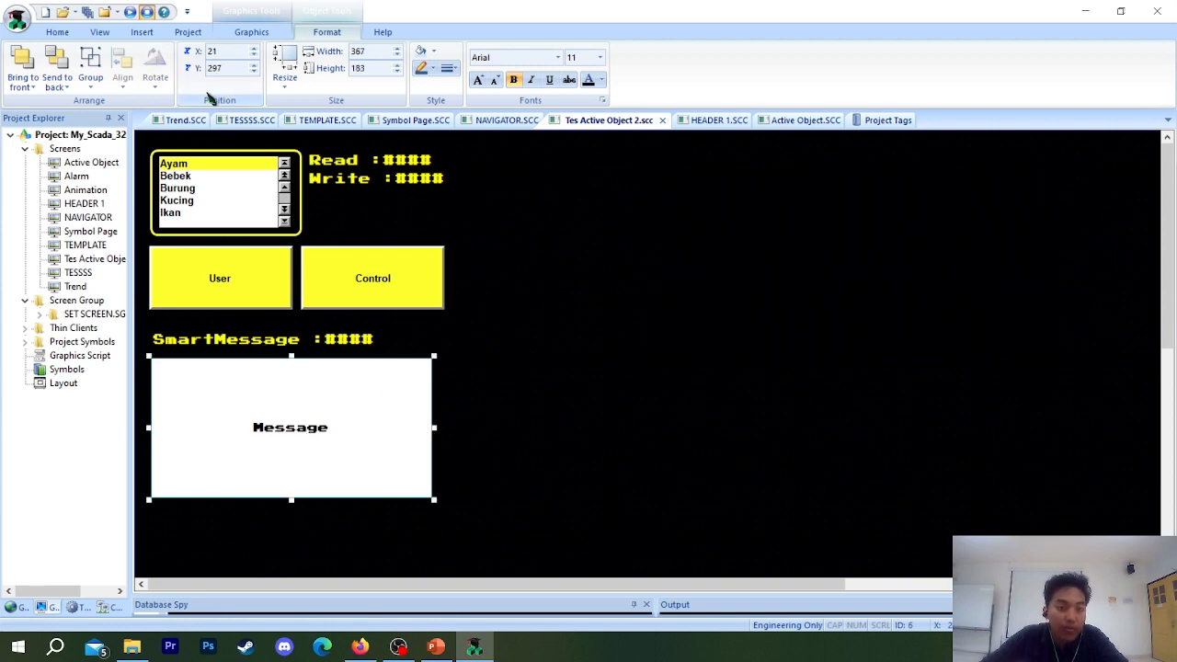
double_click(266, 448)
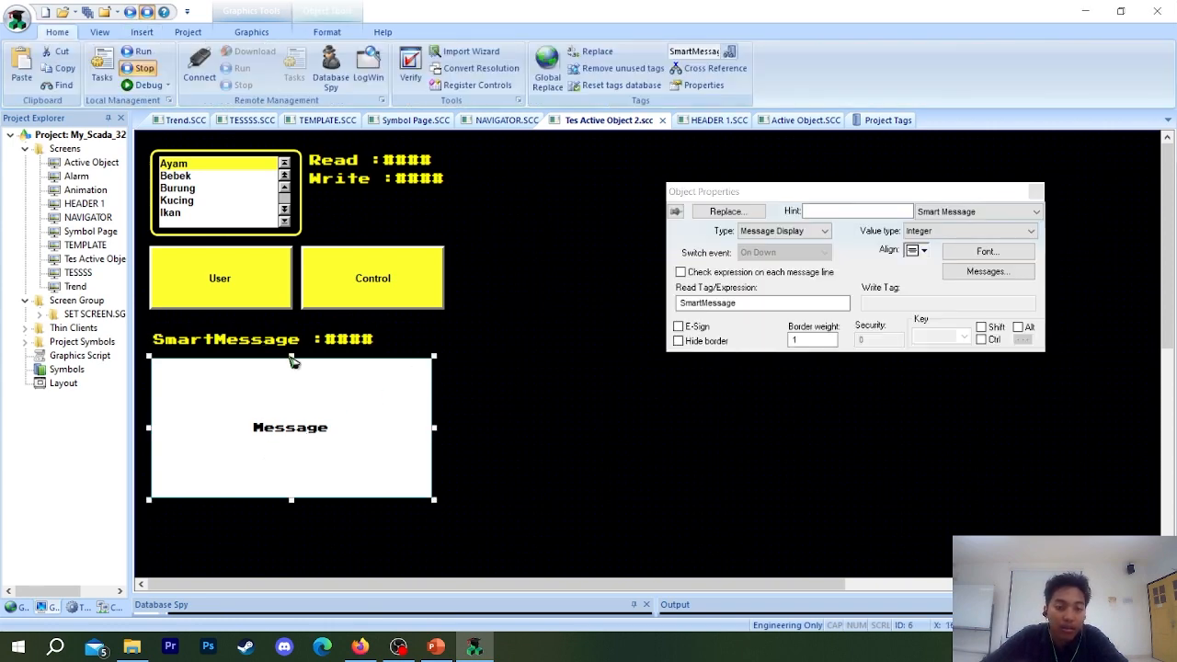
click(272, 344)
double_click(284, 433)
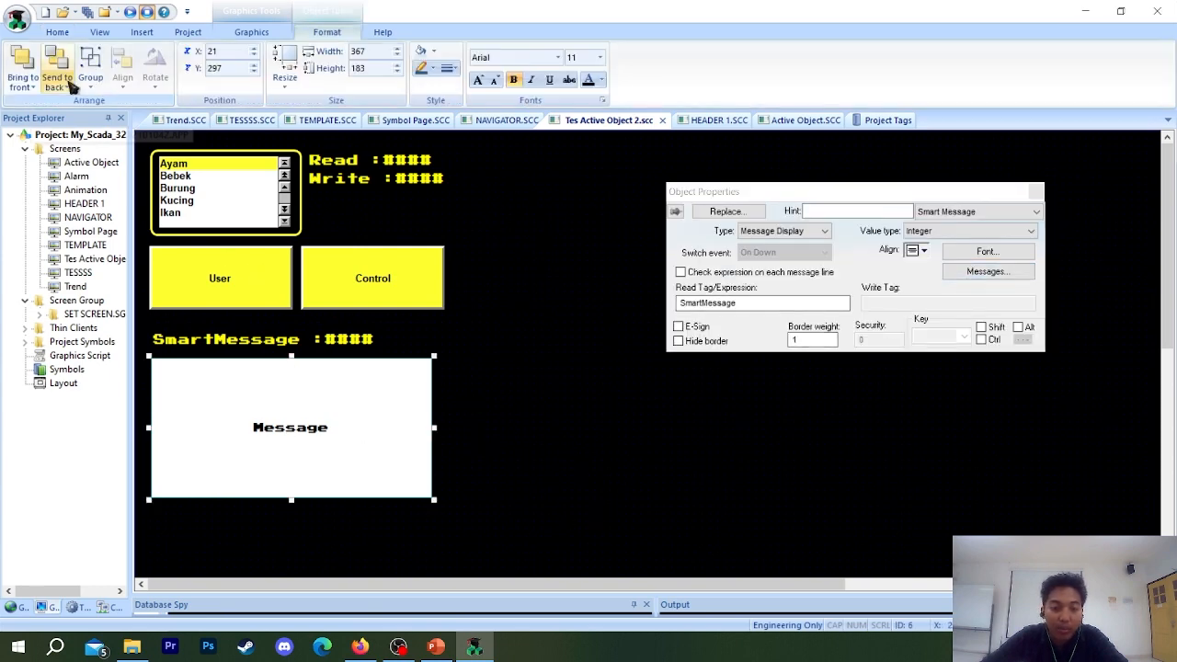
click(955, 278)
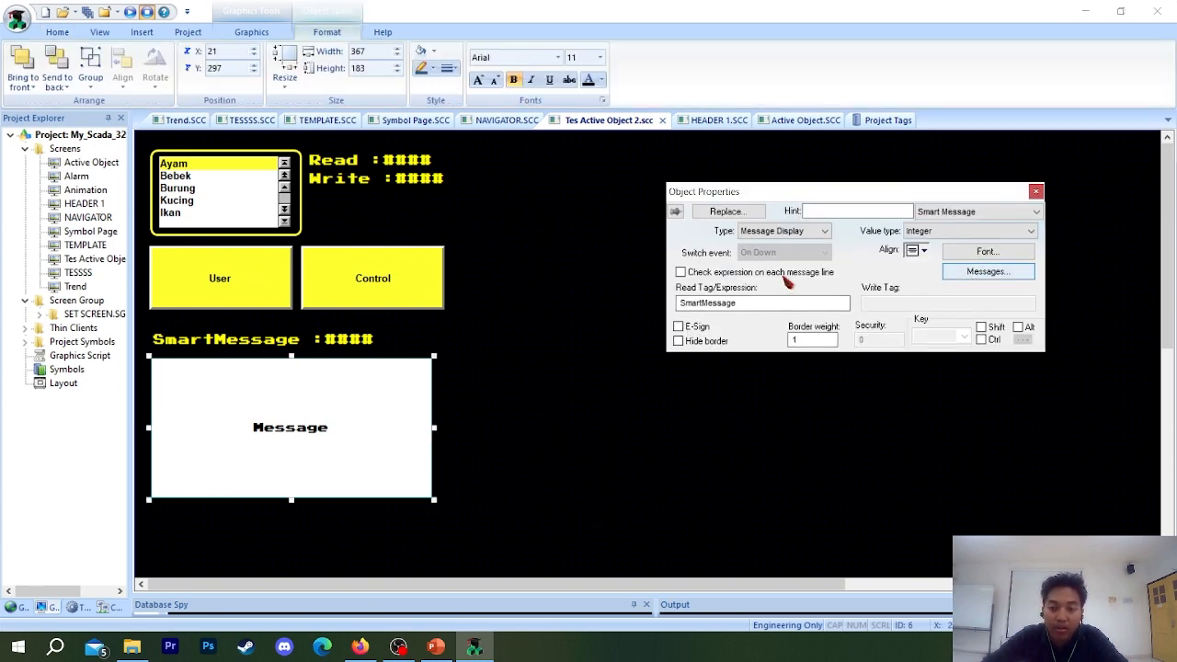
drag(727, 184, 462, 174)
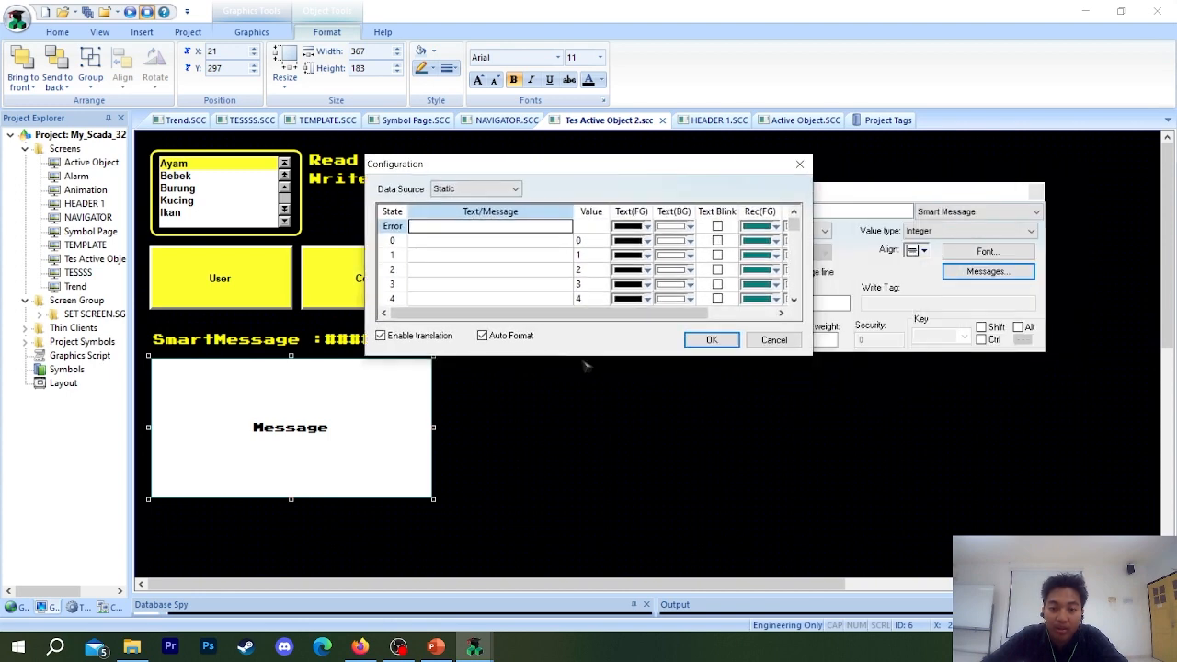
click(464, 218)
click(388, 270)
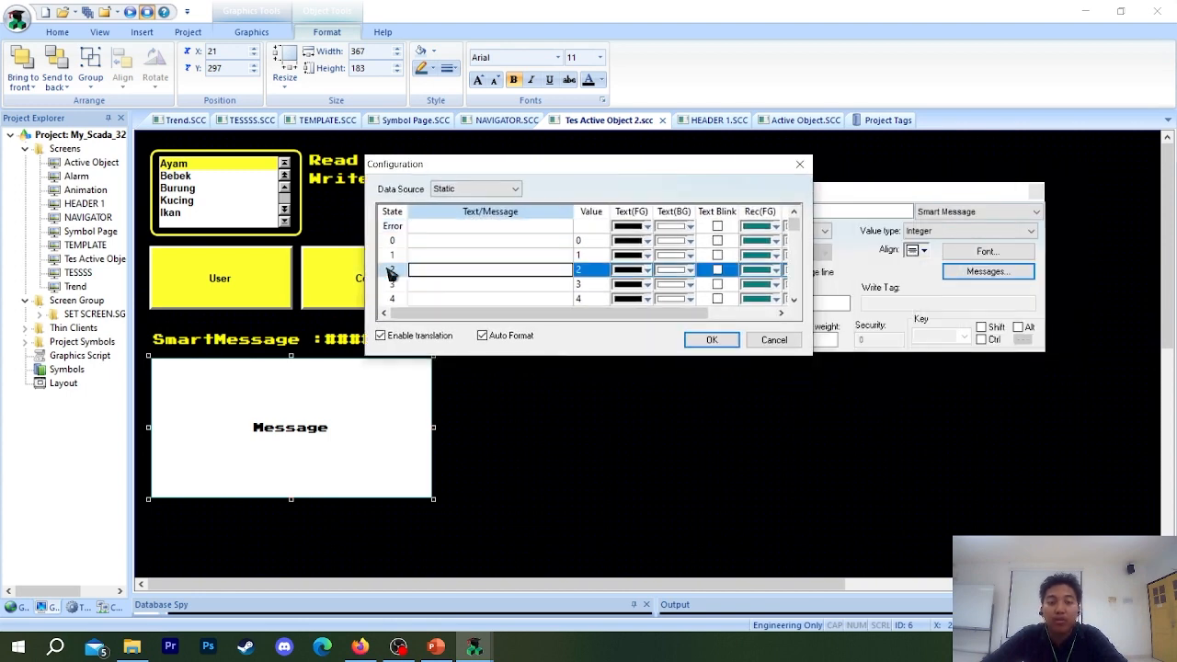
click(399, 253)
click(399, 243)
click(447, 289)
click(419, 243)
click(395, 242)
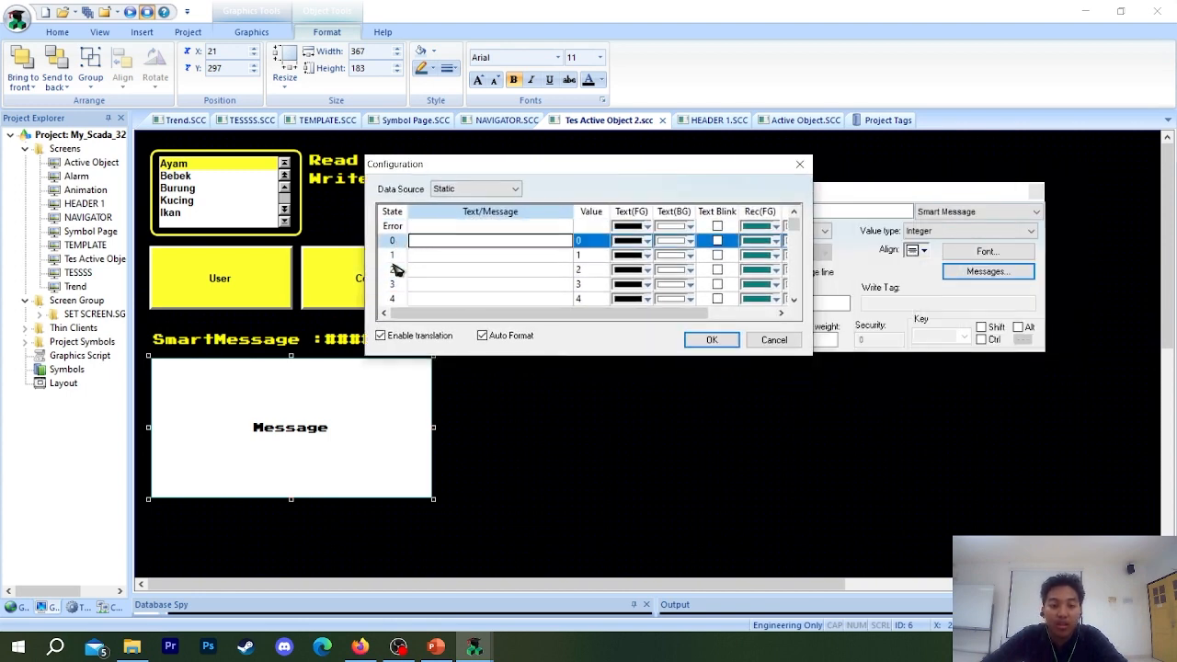
click(393, 261)
click(395, 269)
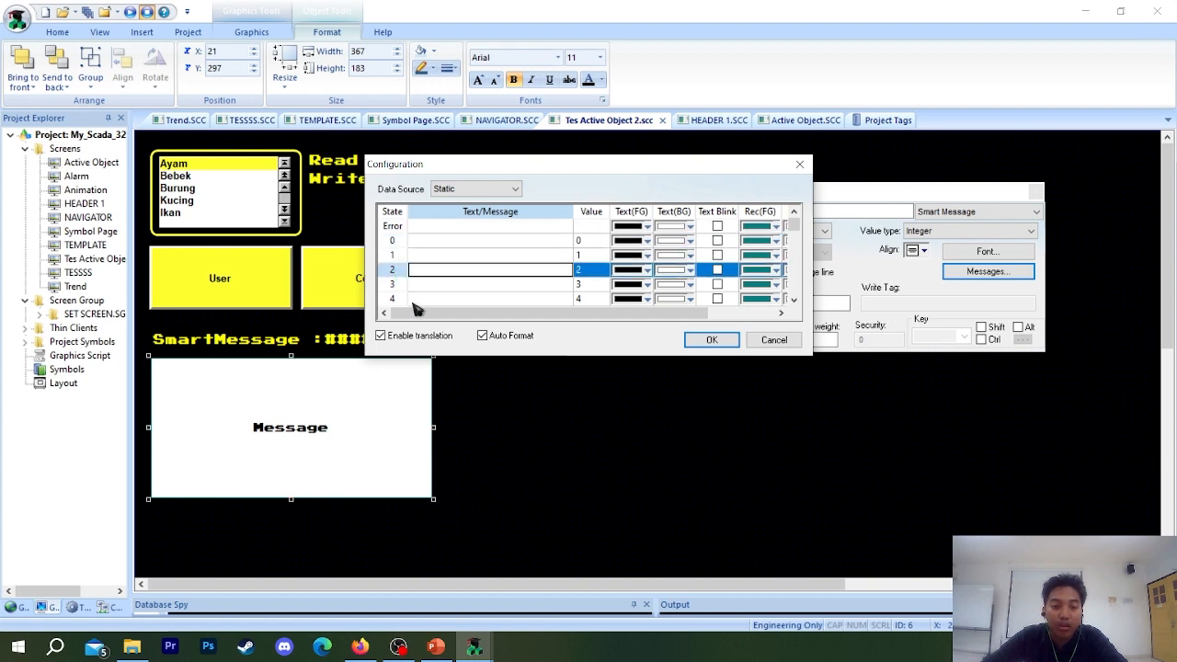
Enter the Smart Message texts Idle, Running, Auto and Manual for states 0 to 3.
click(425, 243)
text(Id)
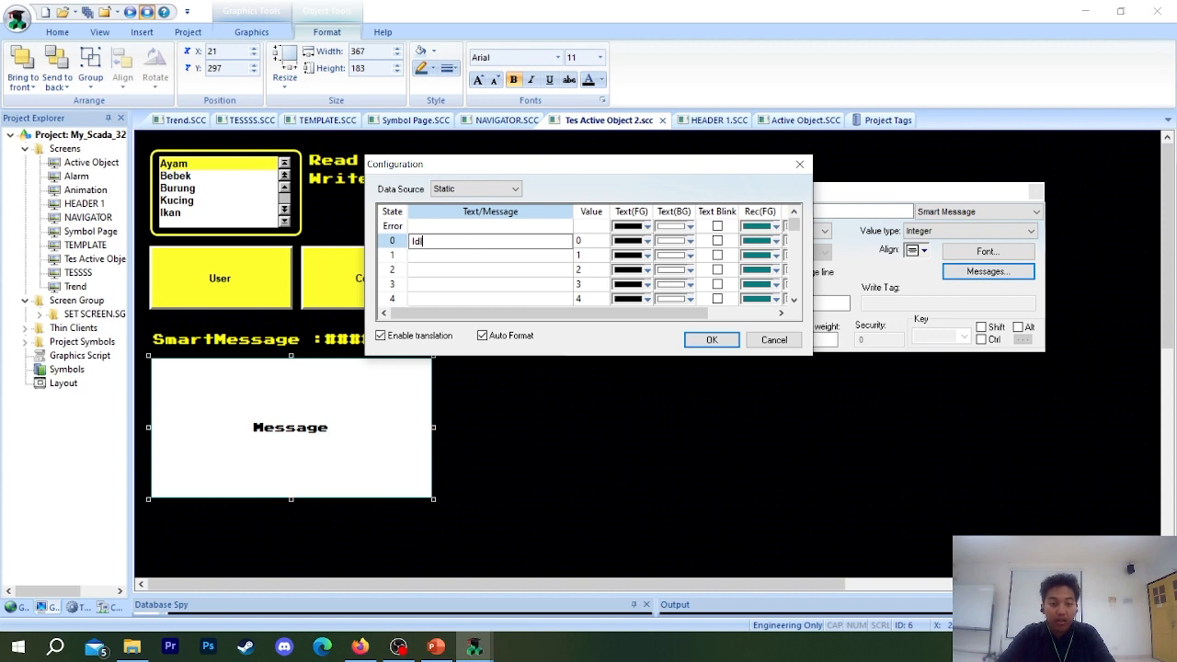
text(le)
click(425, 259)
text(Ru)
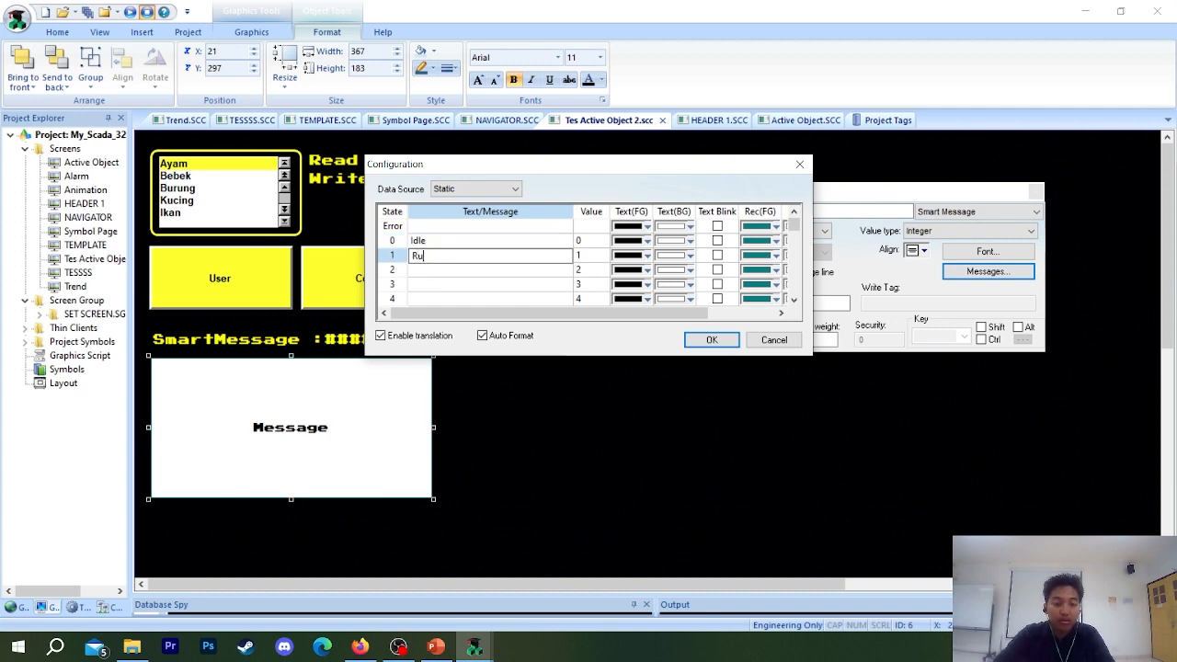
text(nning)
click(427, 270)
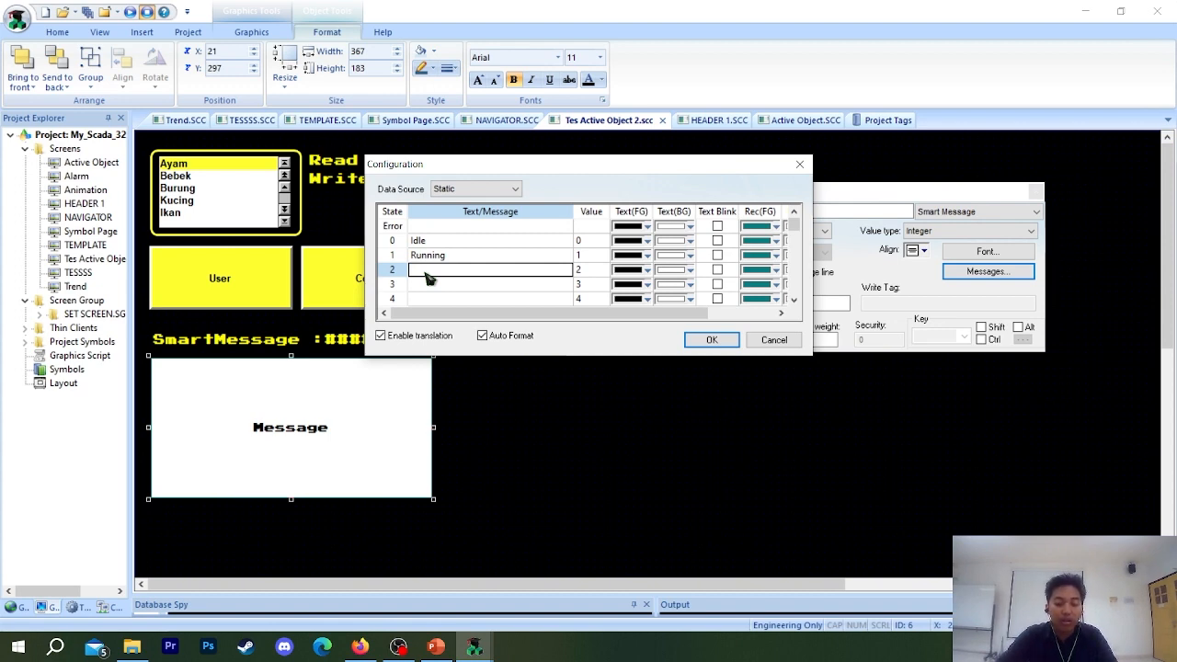
text(Auto)
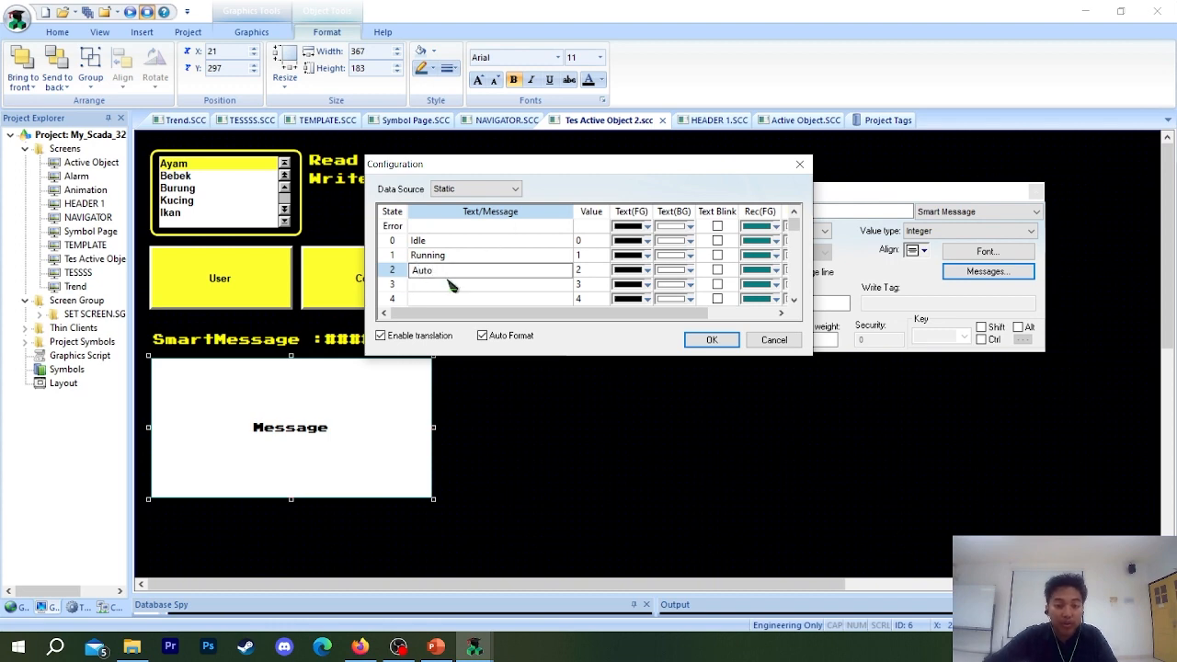
click(450, 286)
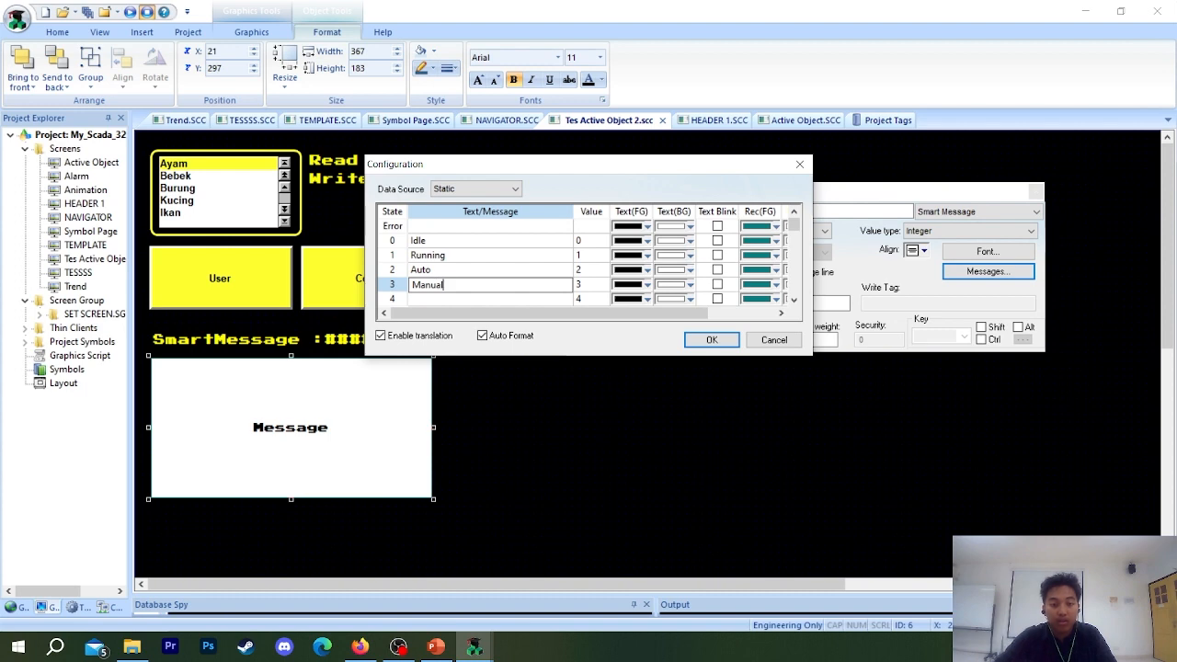
Set the Error state's message to "Error", keep state 4's text foreground black, and accept the Smart Message configuration.
click(447, 227)
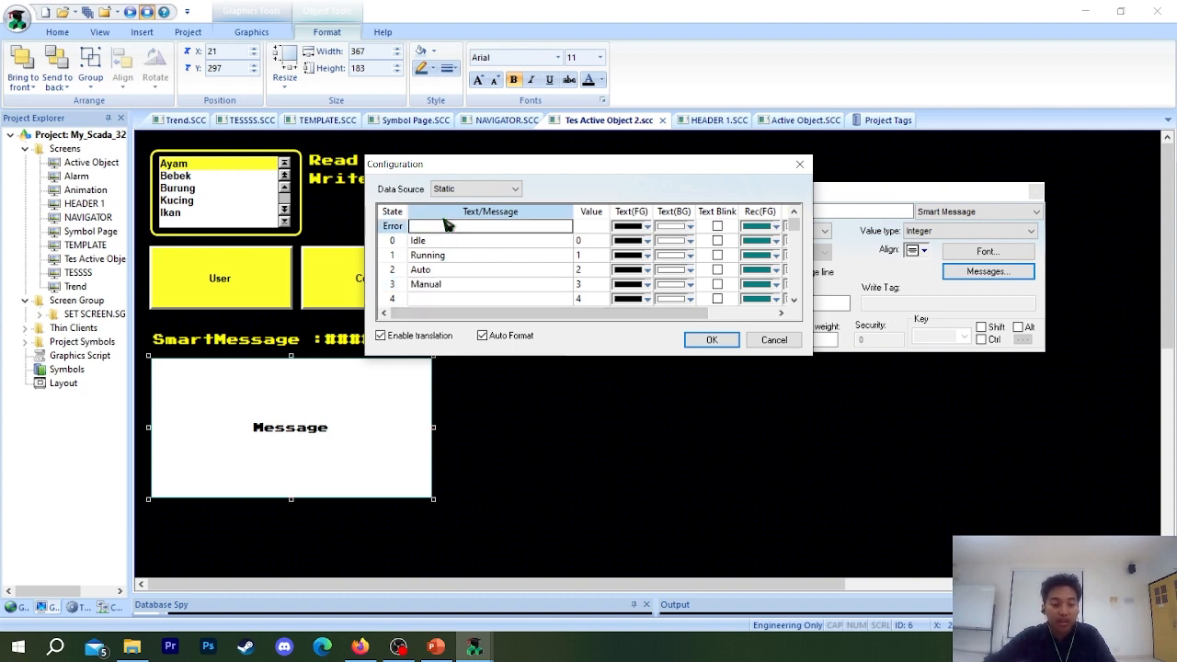
text(Error)
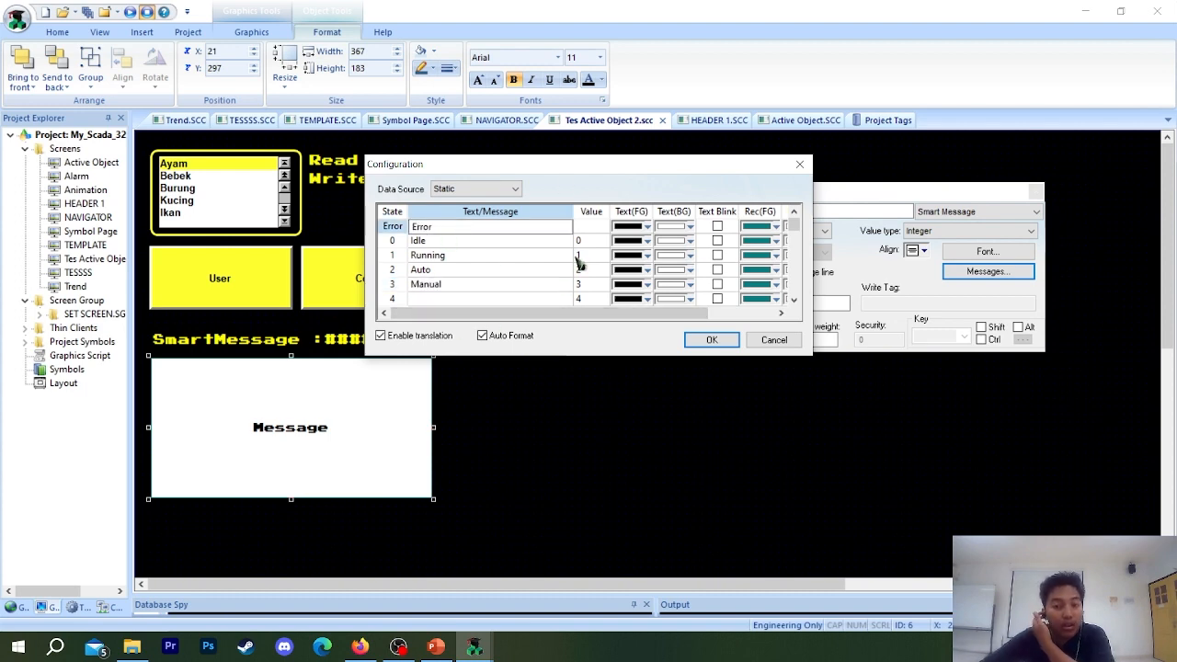
click(649, 300)
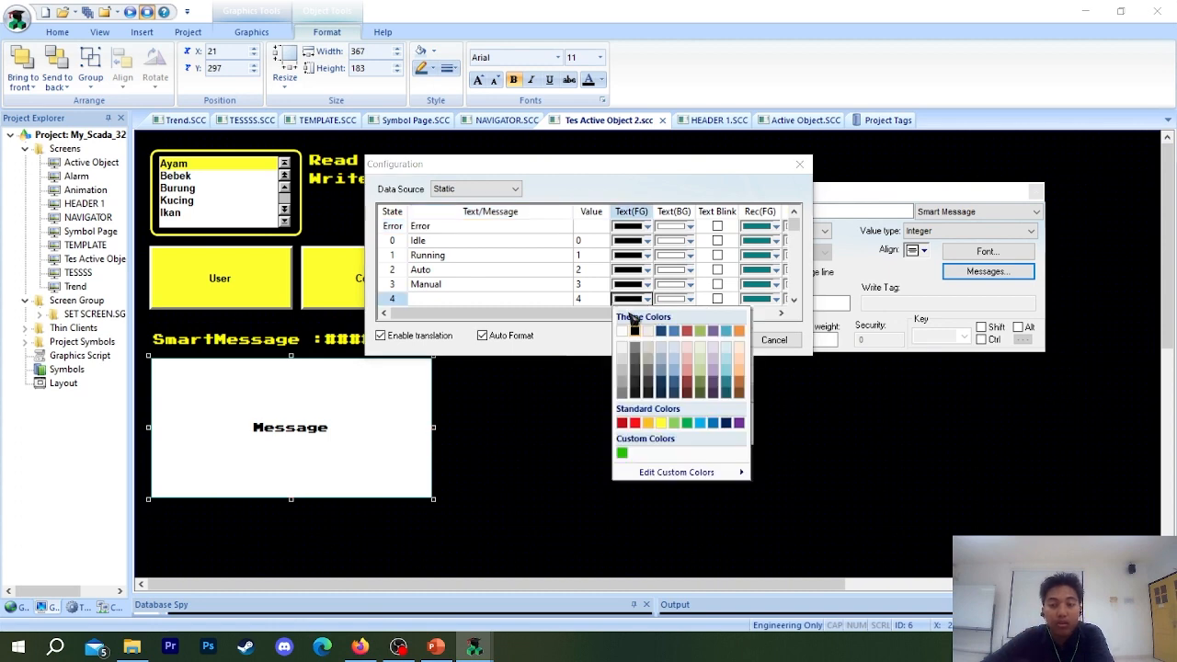
click(634, 329)
click(709, 339)
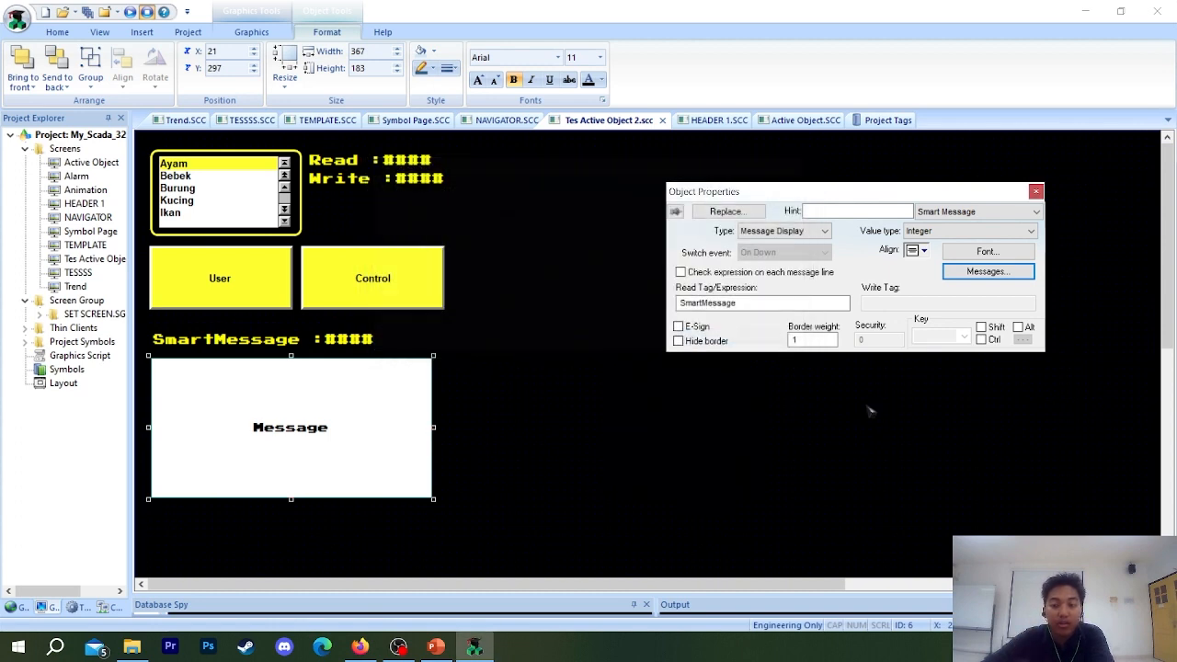
click(1038, 191)
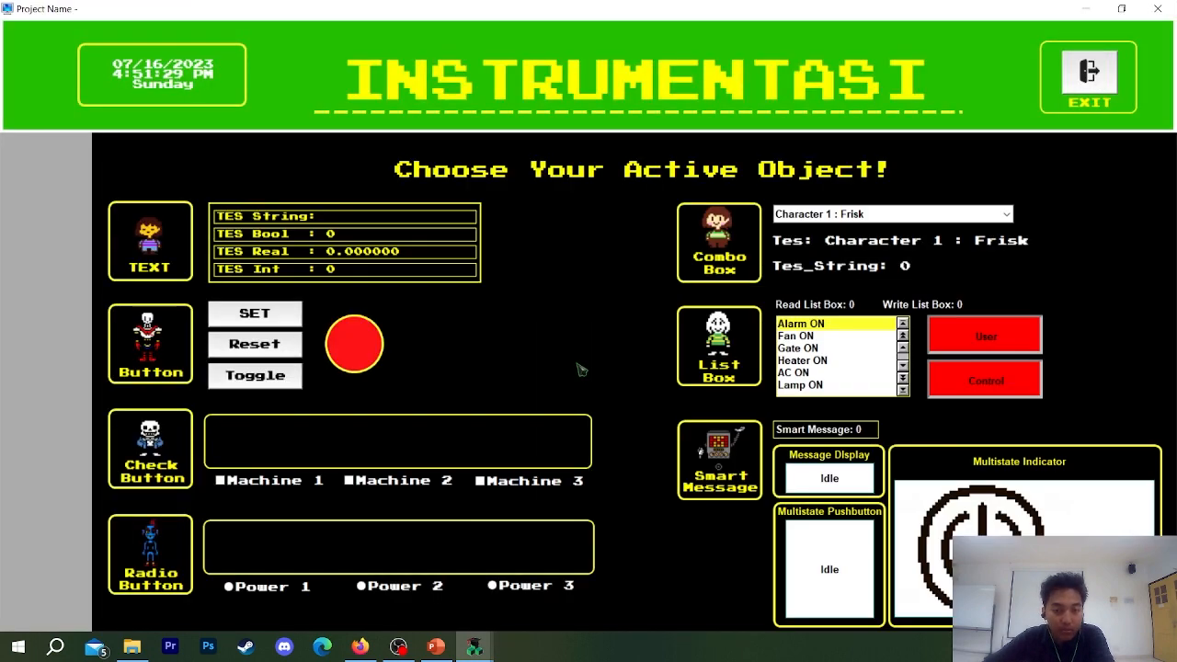
Test the SmartMessage value with 2 and 12 on the running TES AO screen, and exit the runtime.
click(67, 438)
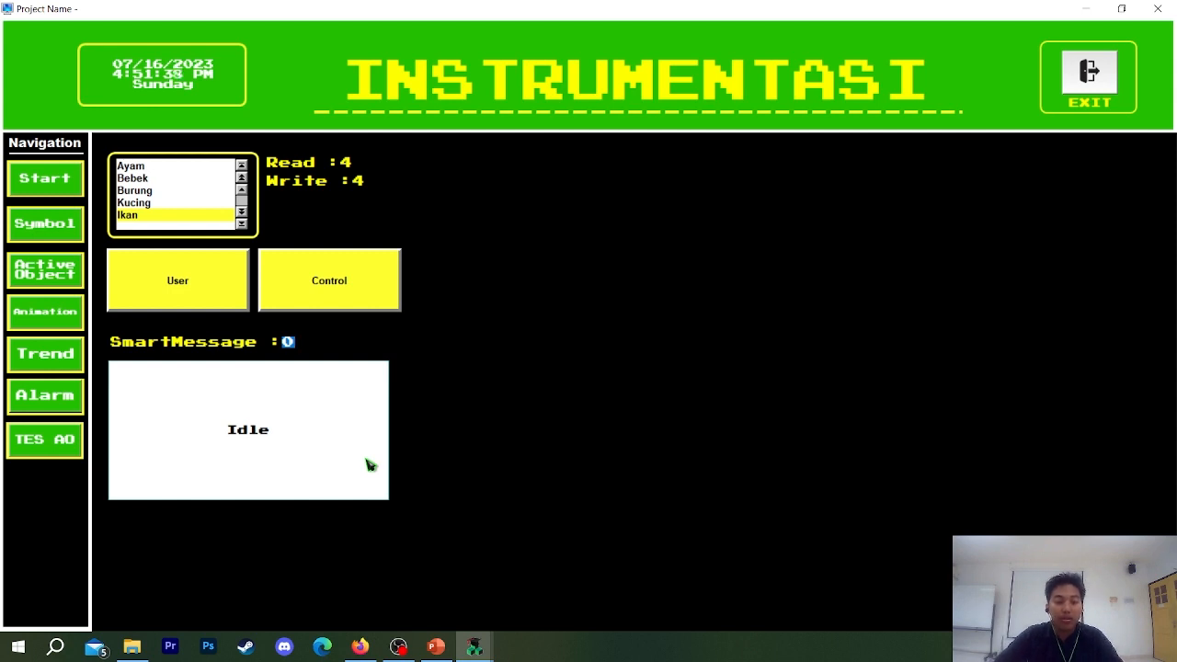
text(2)
key(Return)
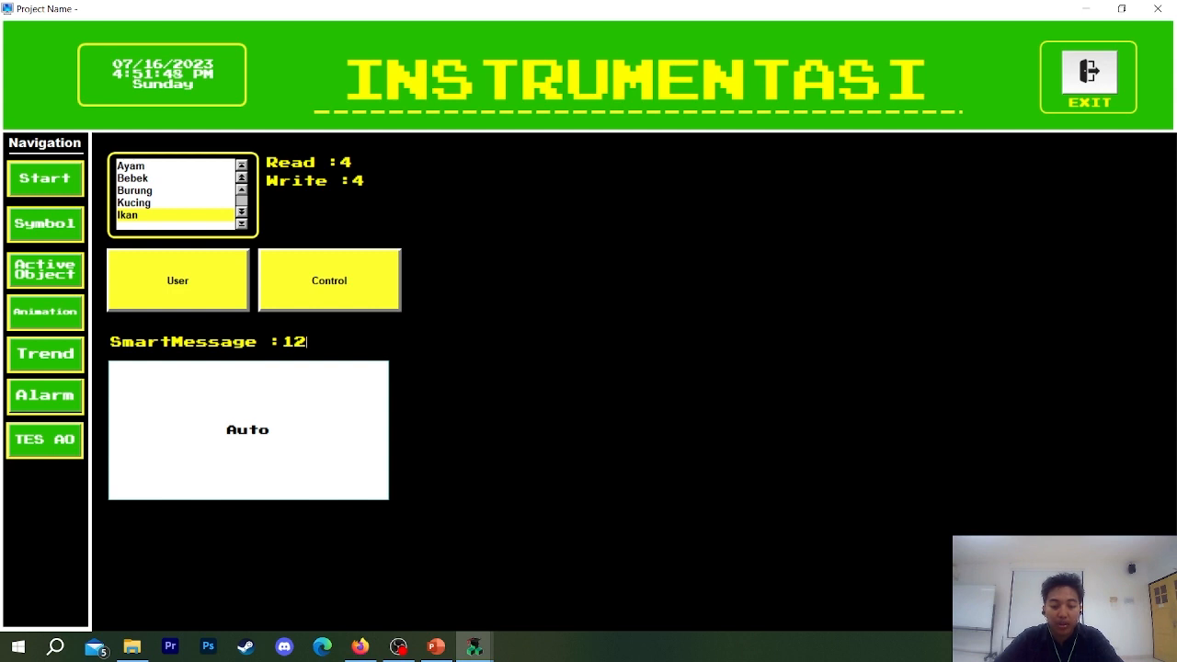
double_click(284, 359)
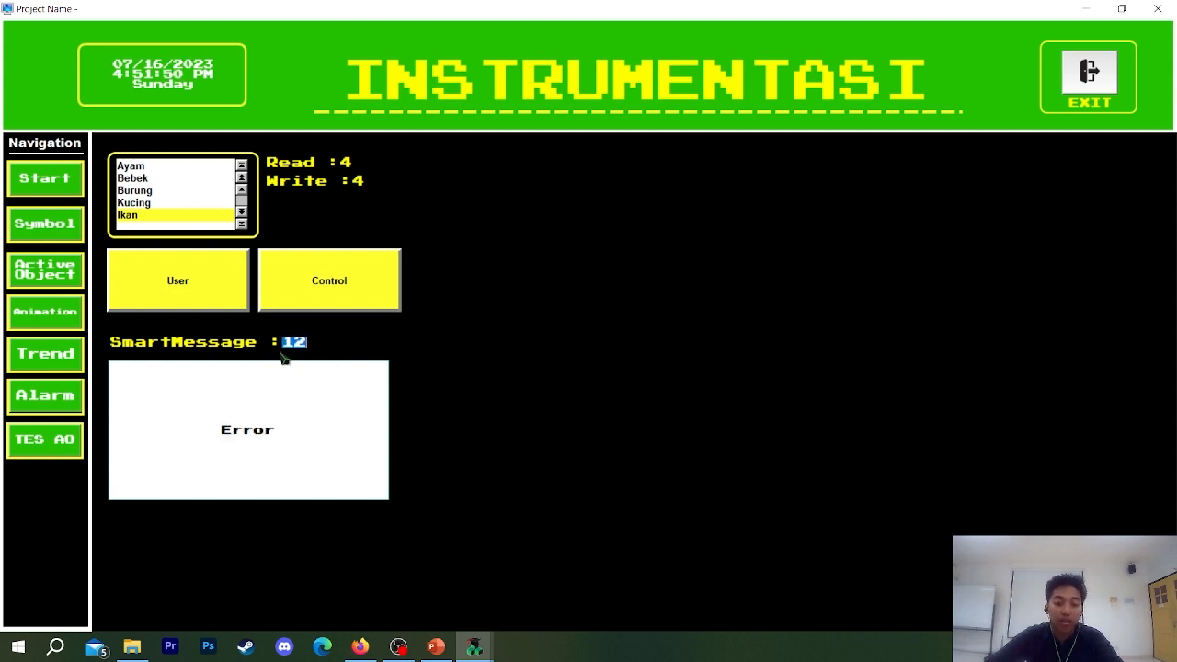
key(BackSpace)
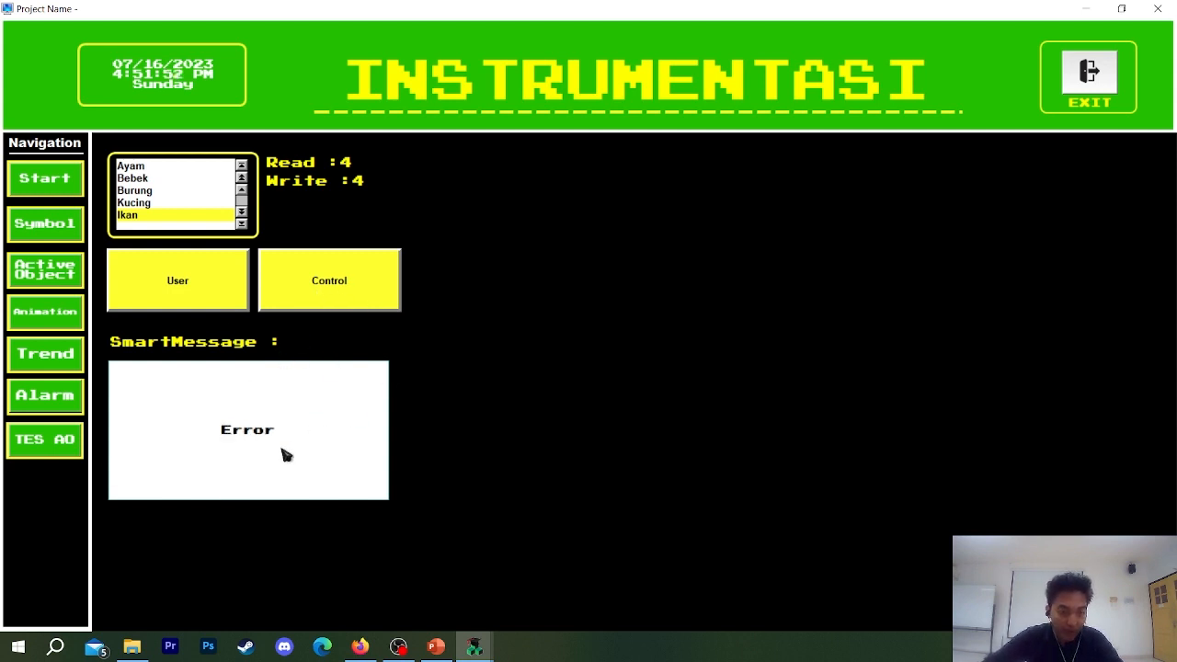
click(1089, 74)
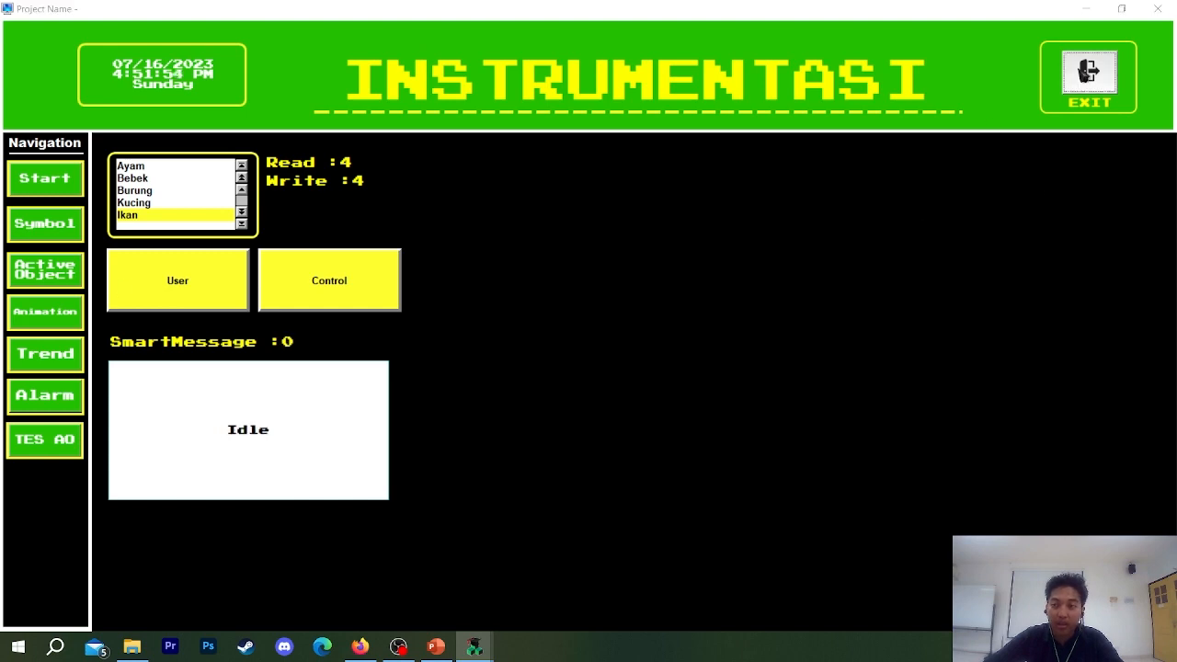
click(614, 375)
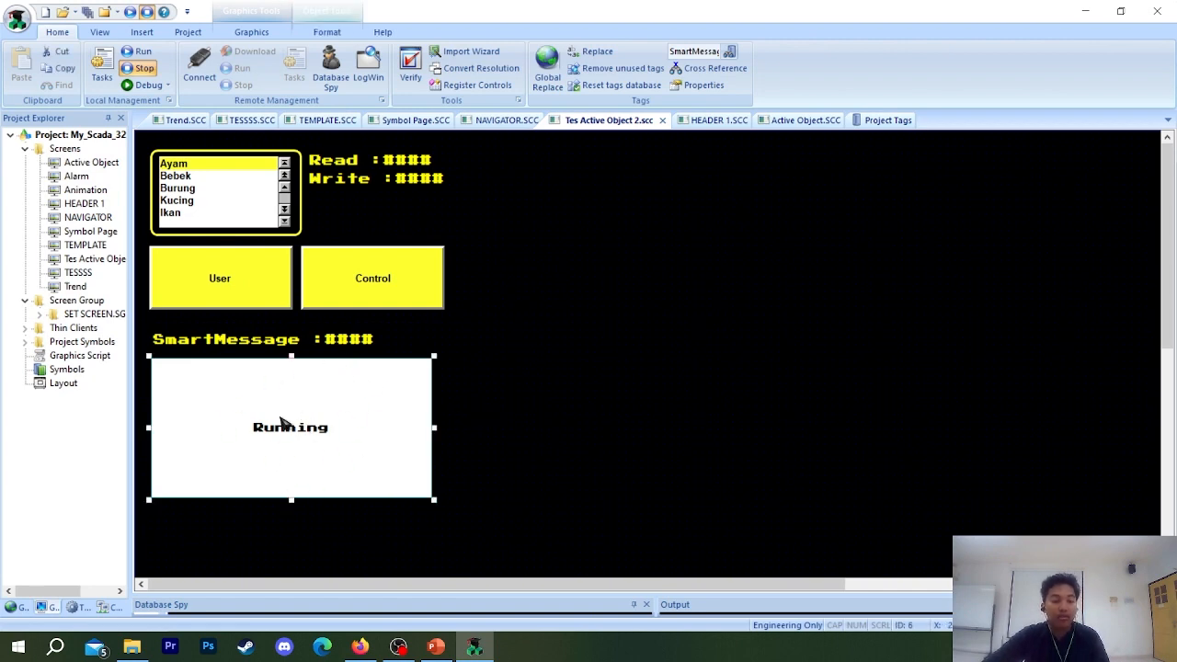
Duplicate the Smart Message beside the original and set the copy's type to Multistate Indicator.
drag(232, 420, 533, 418)
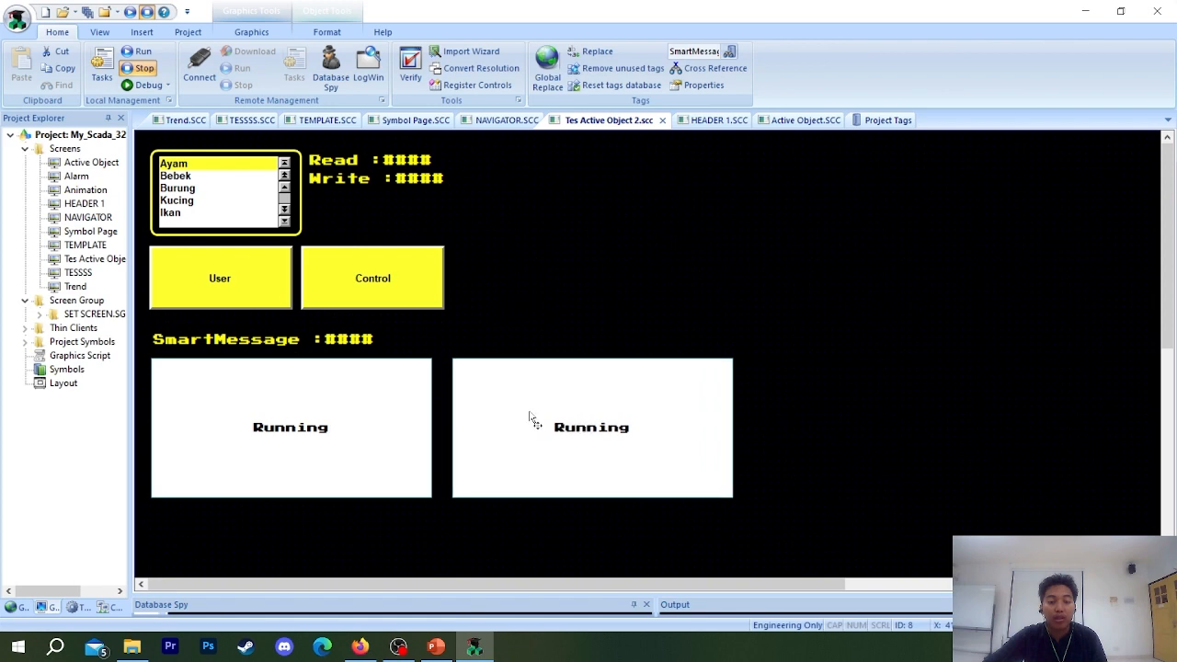
double_click(617, 398)
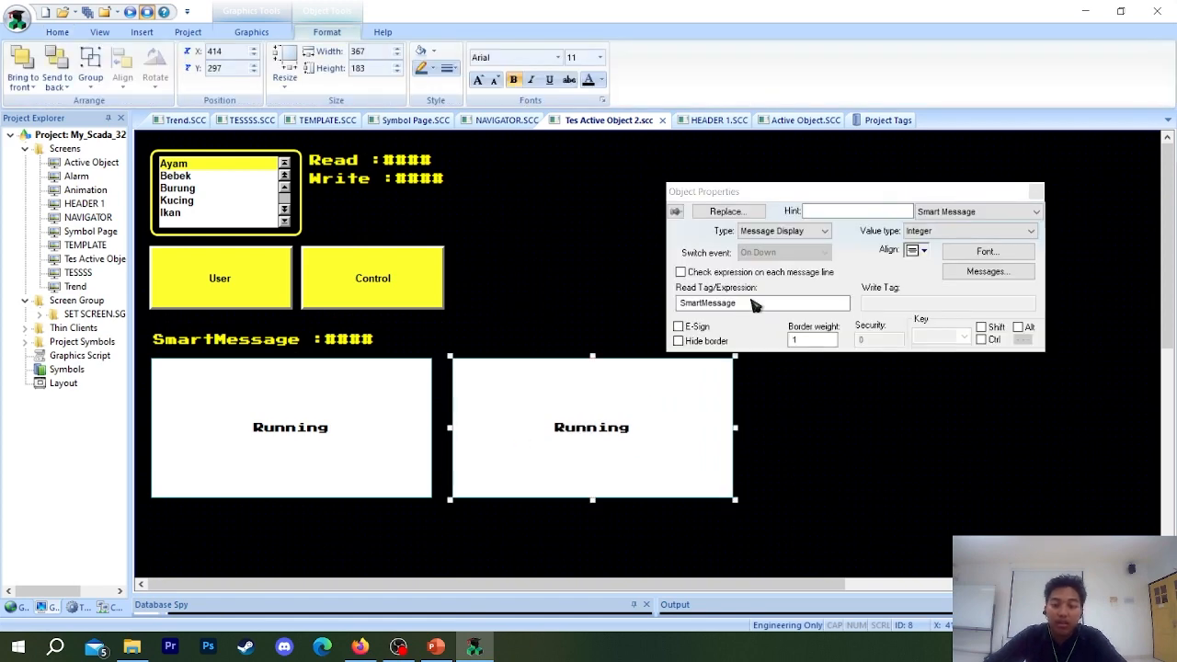
click(782, 231)
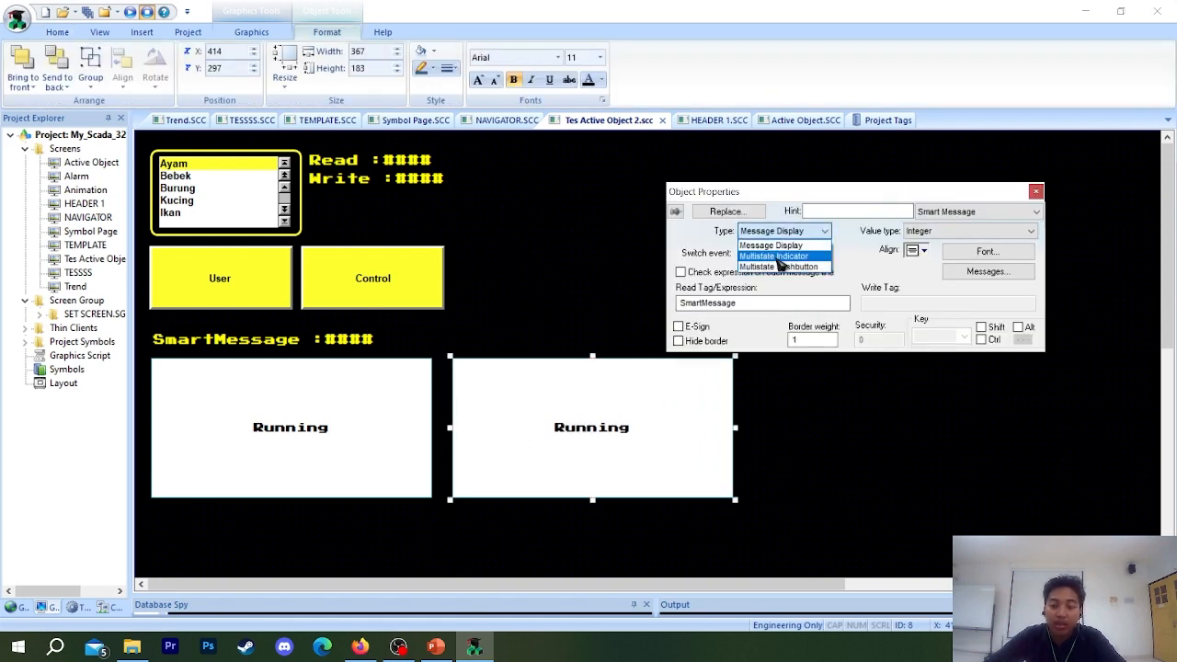
click(774, 256)
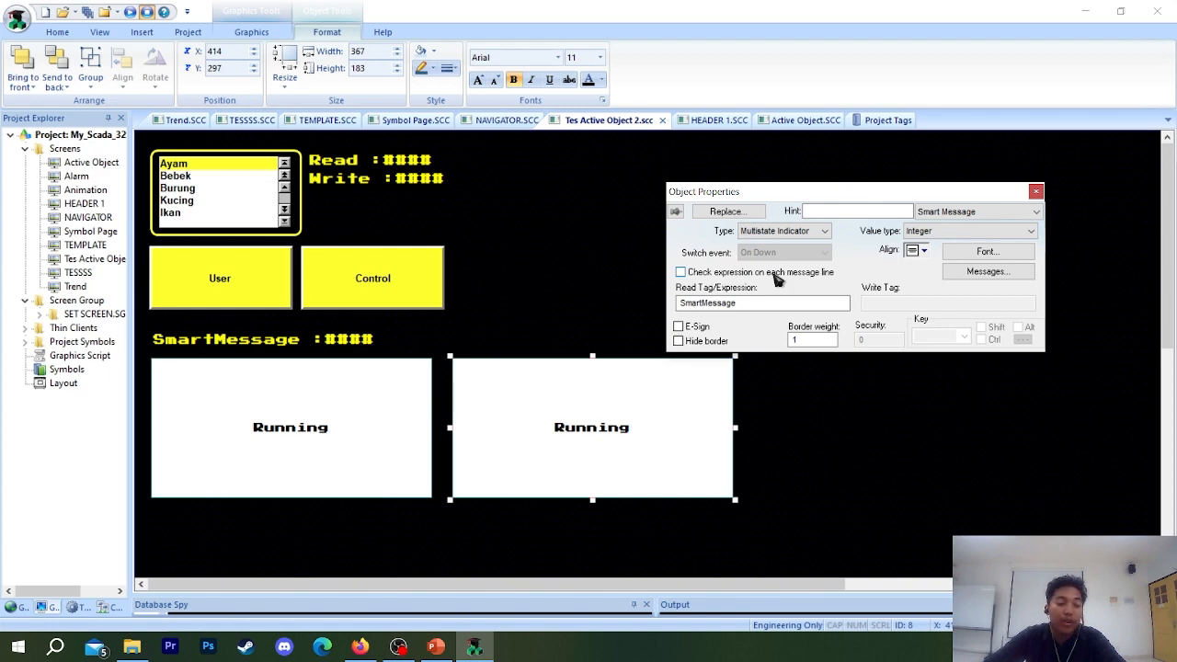
click(799, 229)
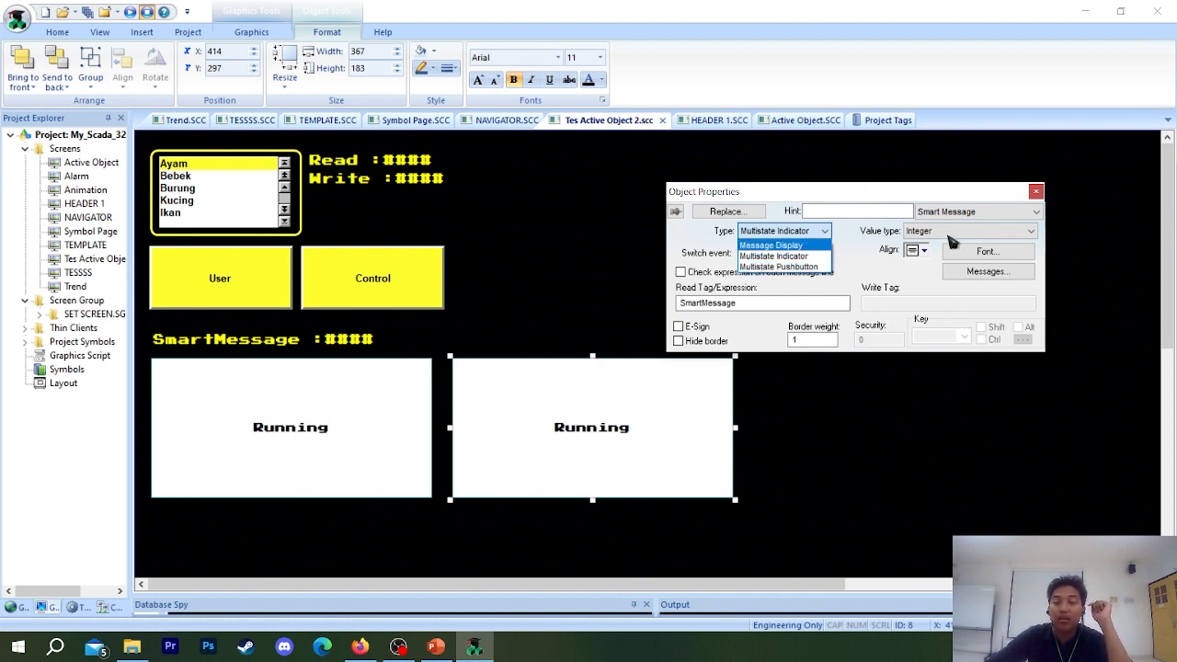
click(782, 257)
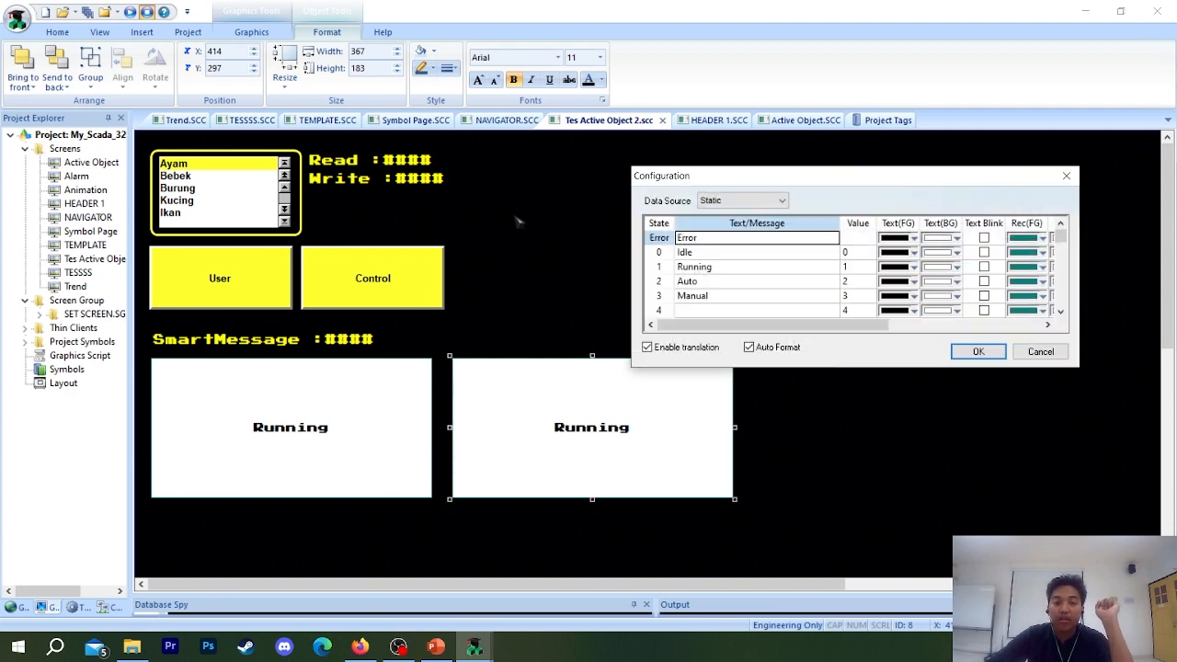
Examine the Multistate Indicator's message configuration, including the Graphic File and transparency columns, and close it without changes.
drag(836, 326, 942, 332)
click(991, 239)
drag(722, 239, 722, 252)
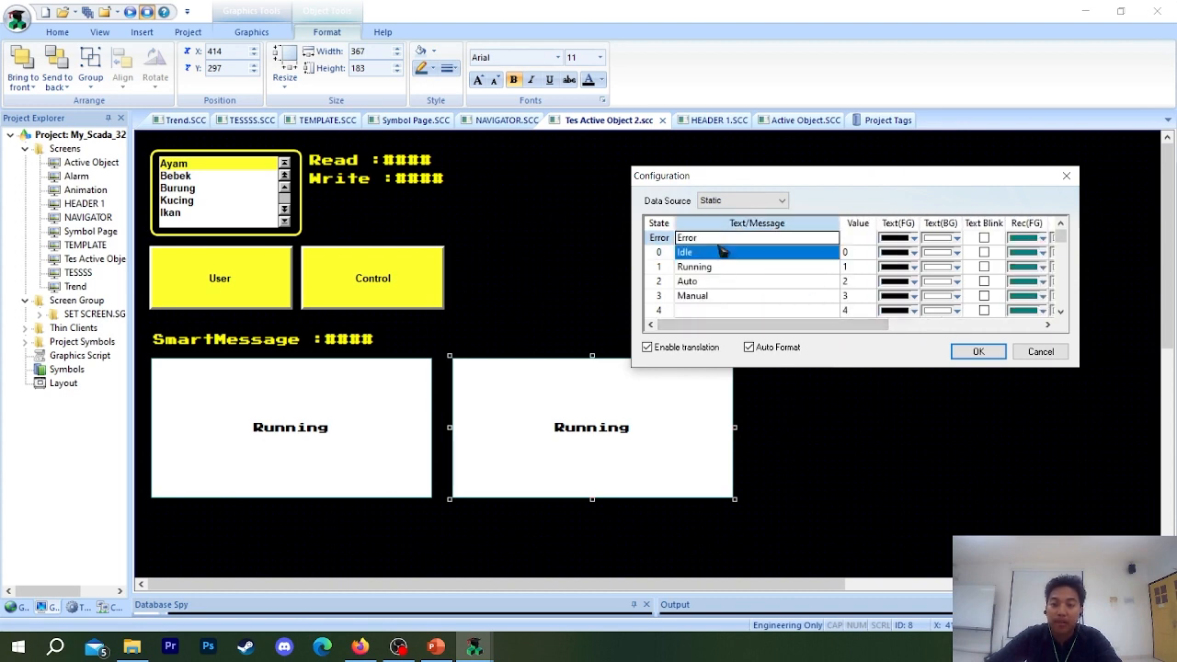
click(722, 252)
click(723, 296)
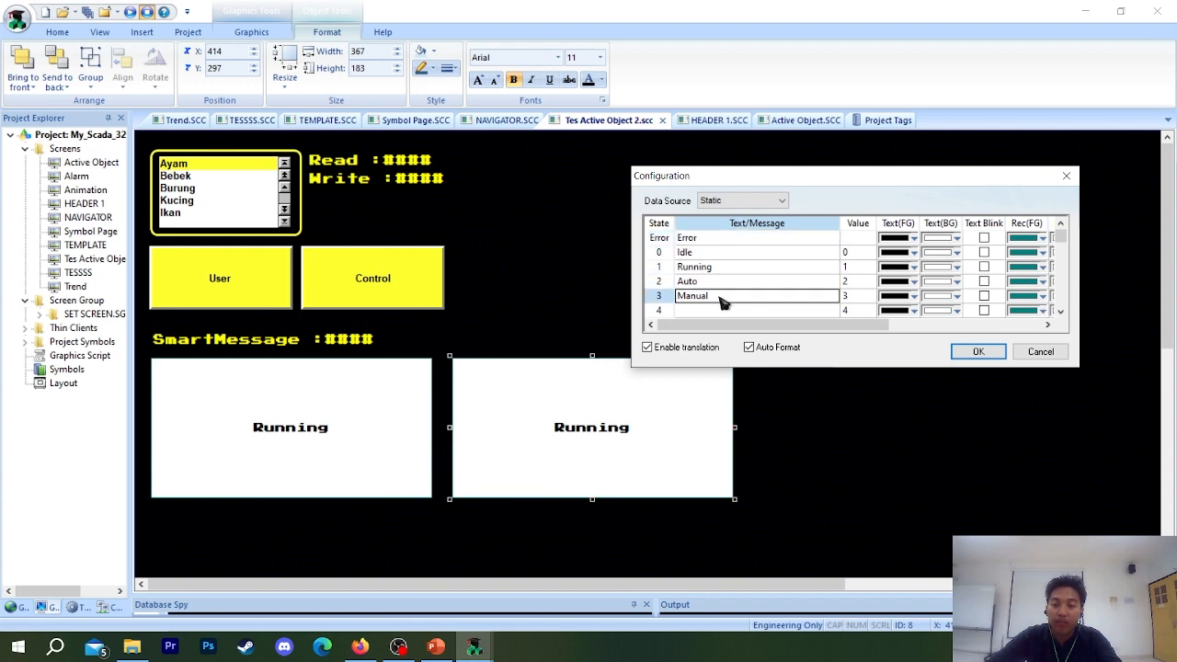
drag(726, 327, 975, 333)
click(869, 280)
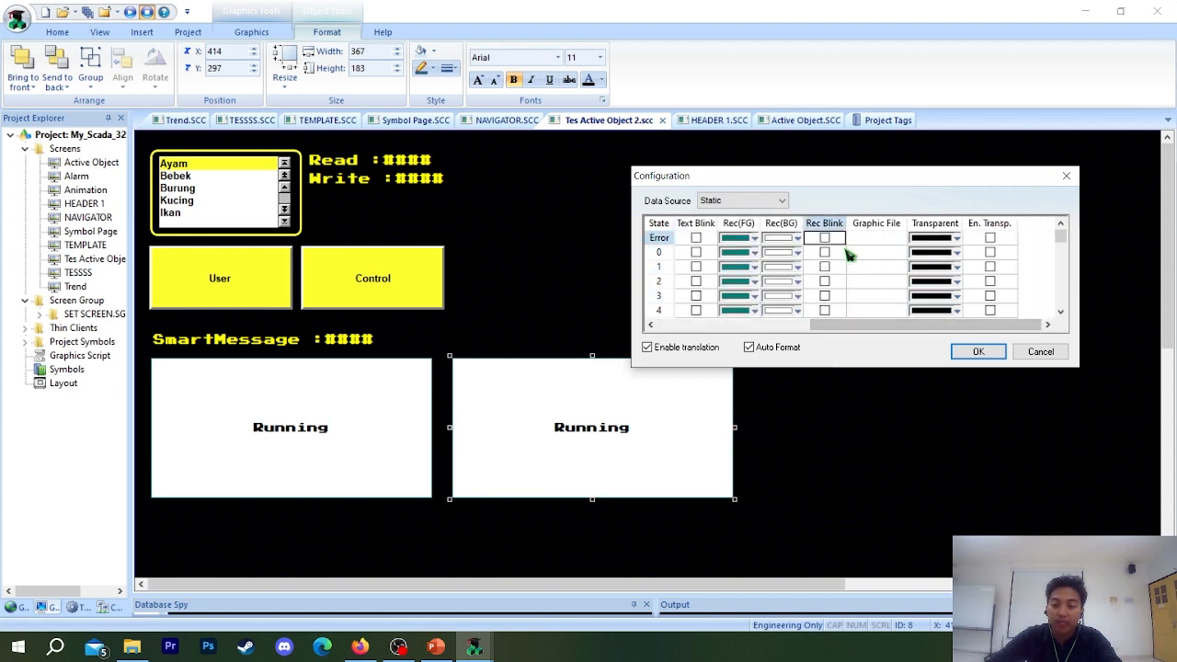
drag(867, 322, 929, 329)
click(1067, 175)
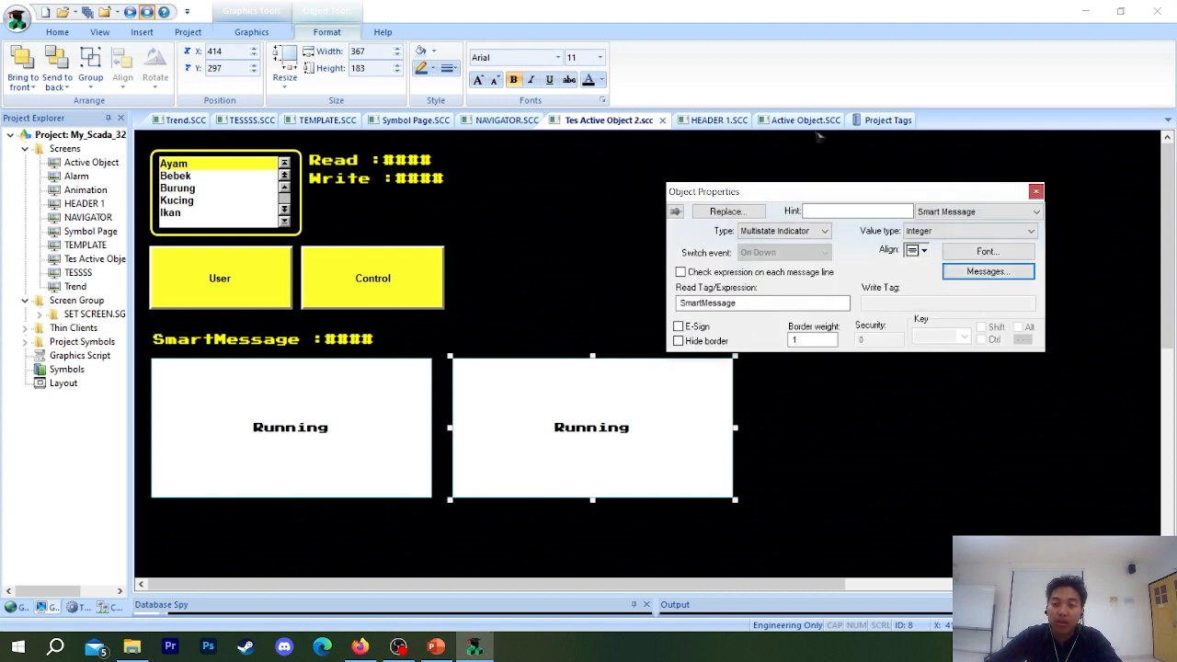
click(1037, 191)
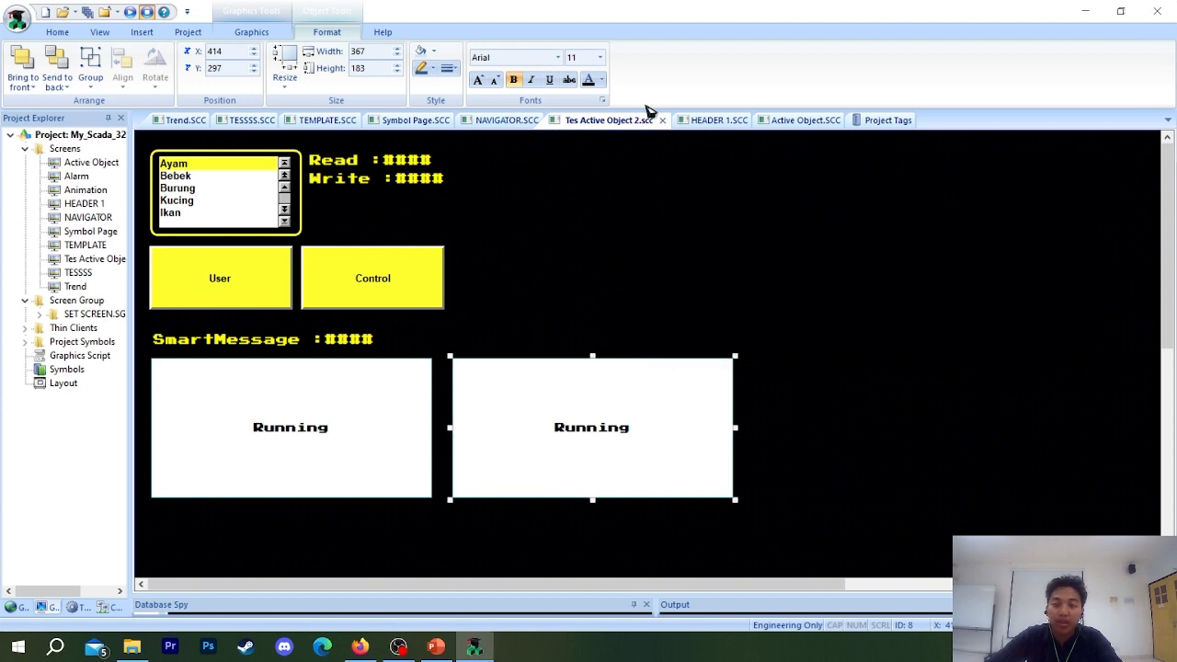
Examine the finished Multistate Indicator on the Active Object screen and return to Tes Active Object 2.
click(798, 121)
scroll(814, 486, up, 3)
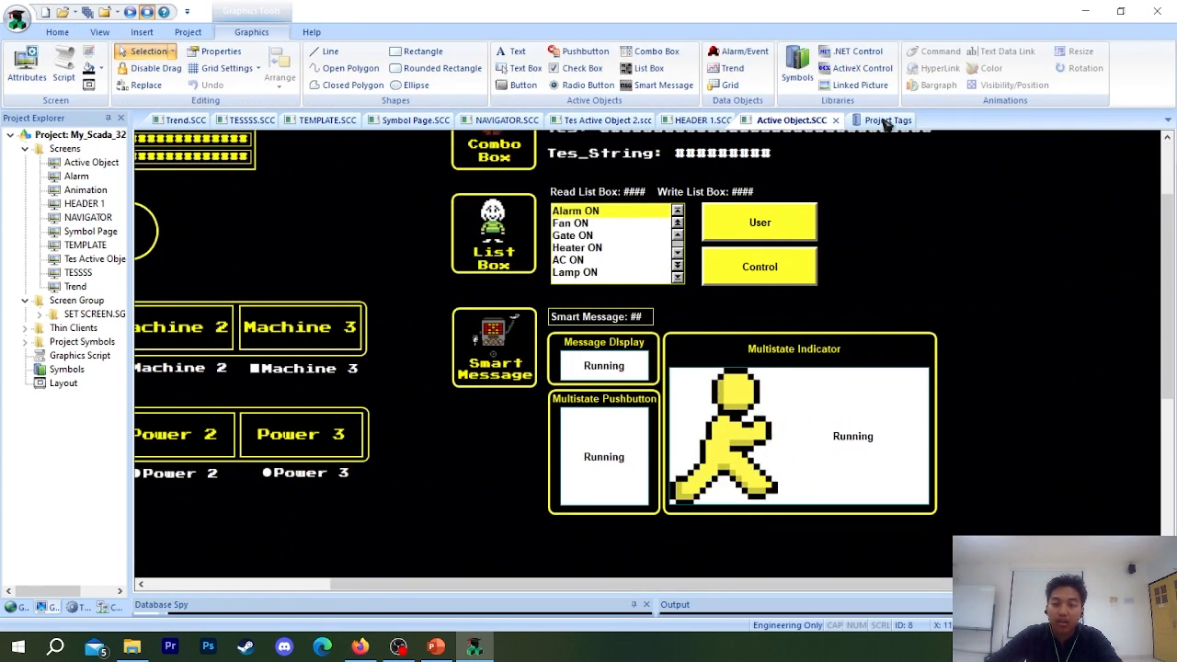
click(717, 122)
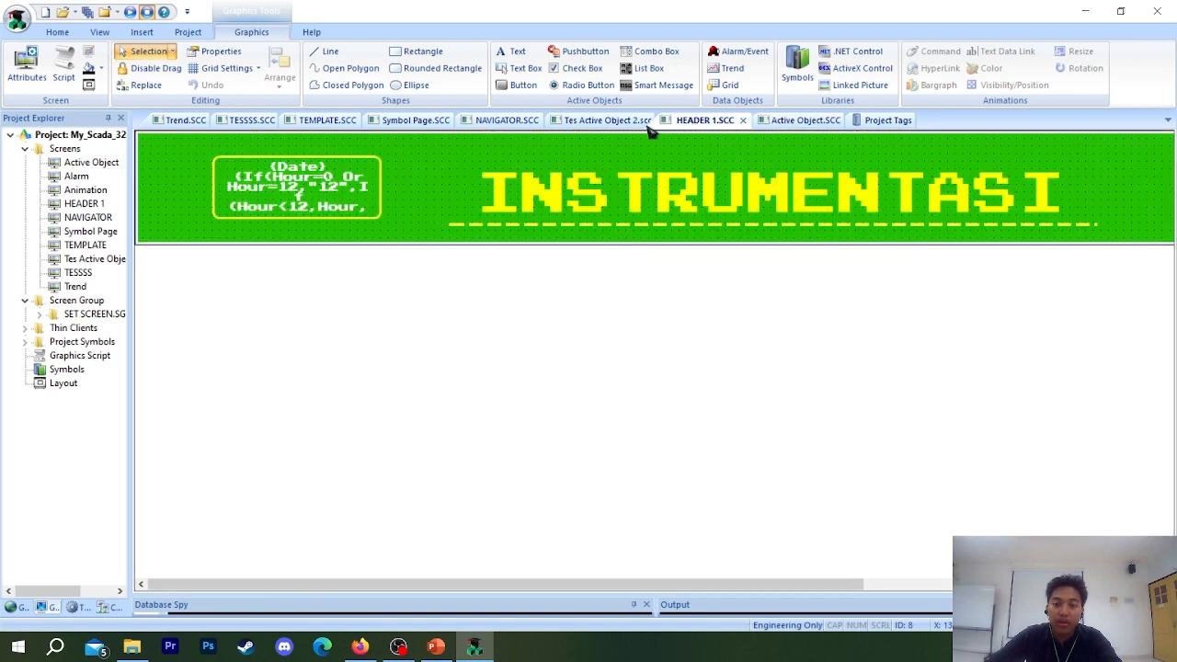
click(588, 121)
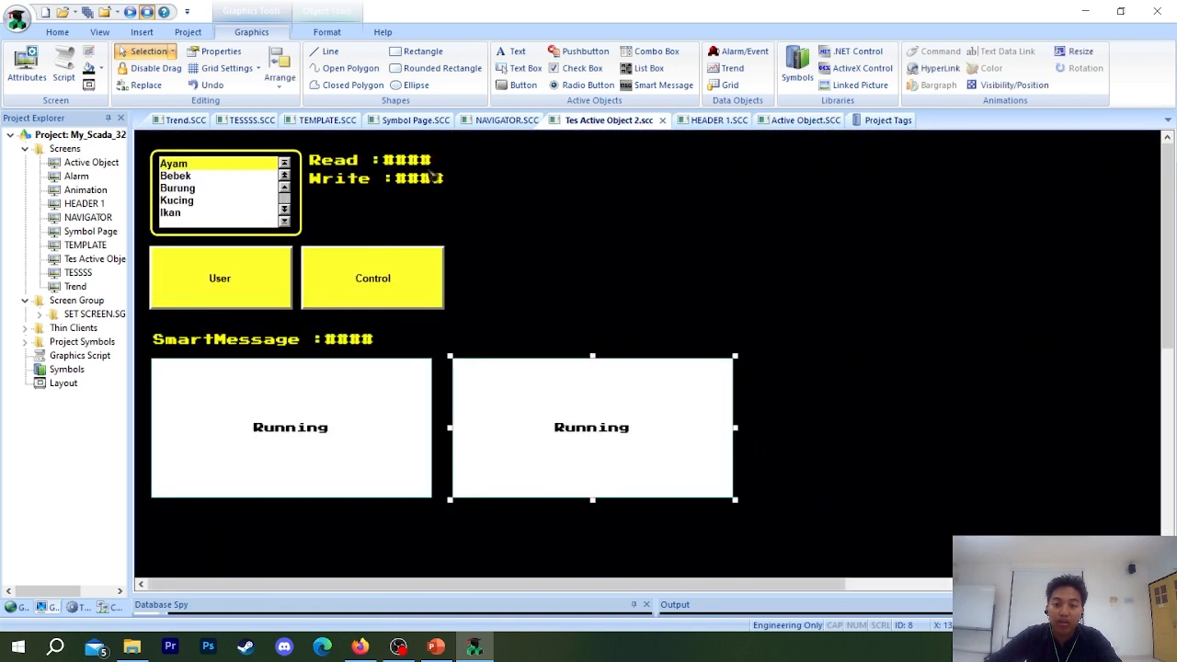
Open the Multistate Indicator's properties, and browse the Downloads folder in File Explorer for images to use as its state graphics.
double_click(506, 429)
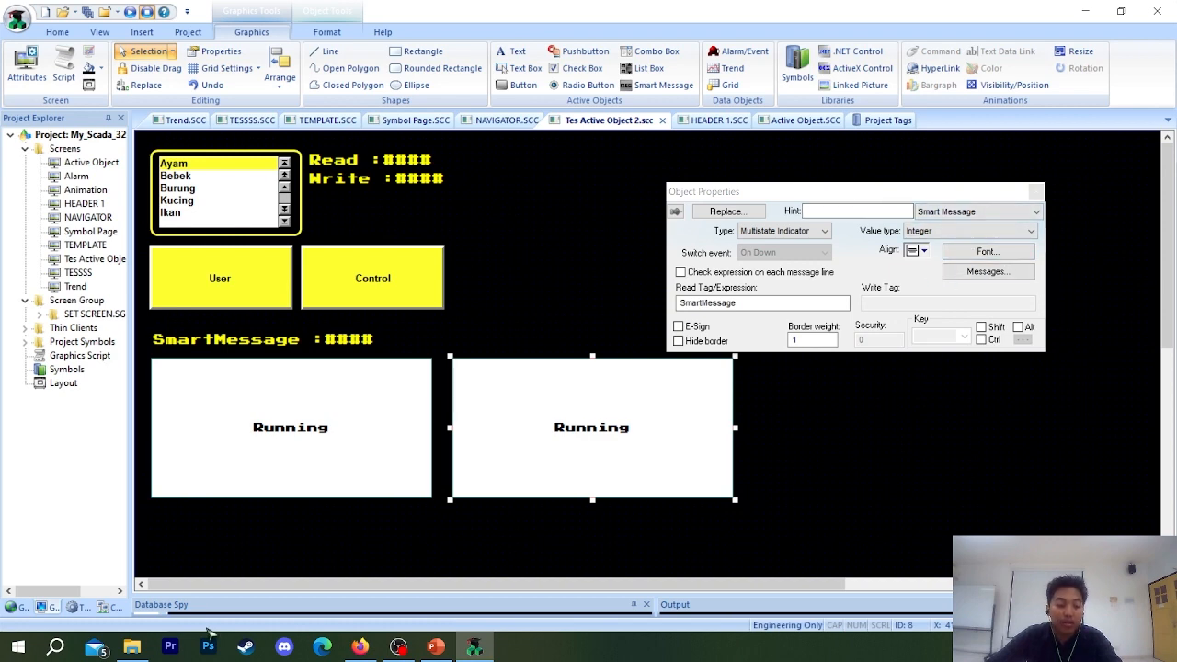
click(132, 647)
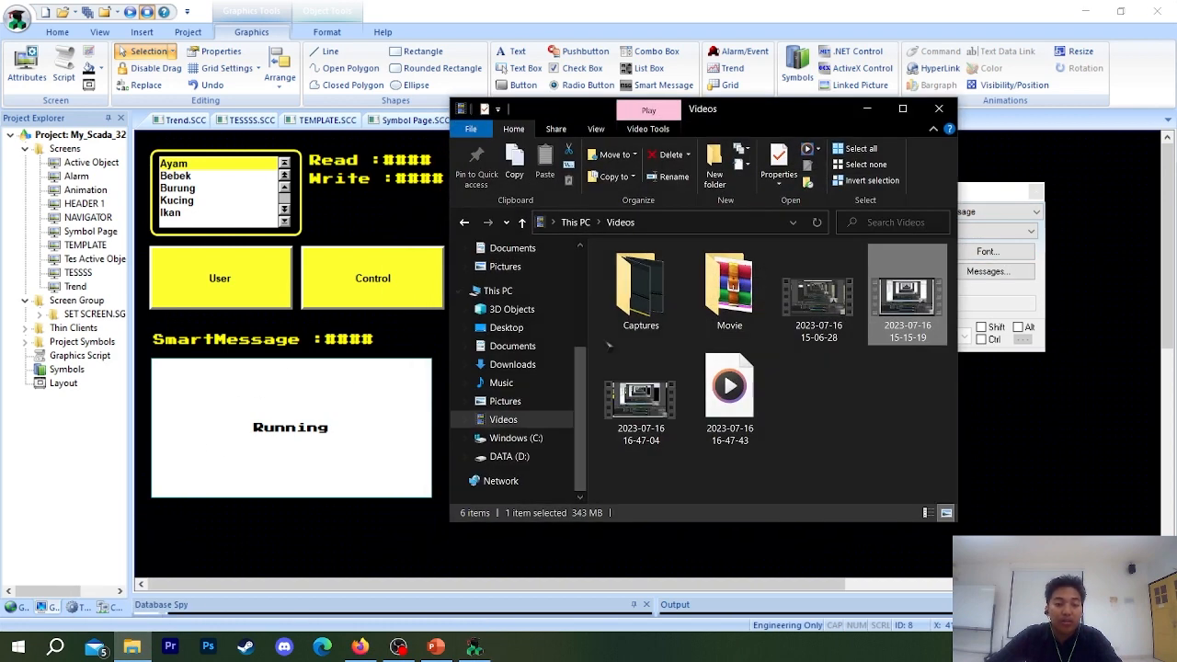
click(513, 364)
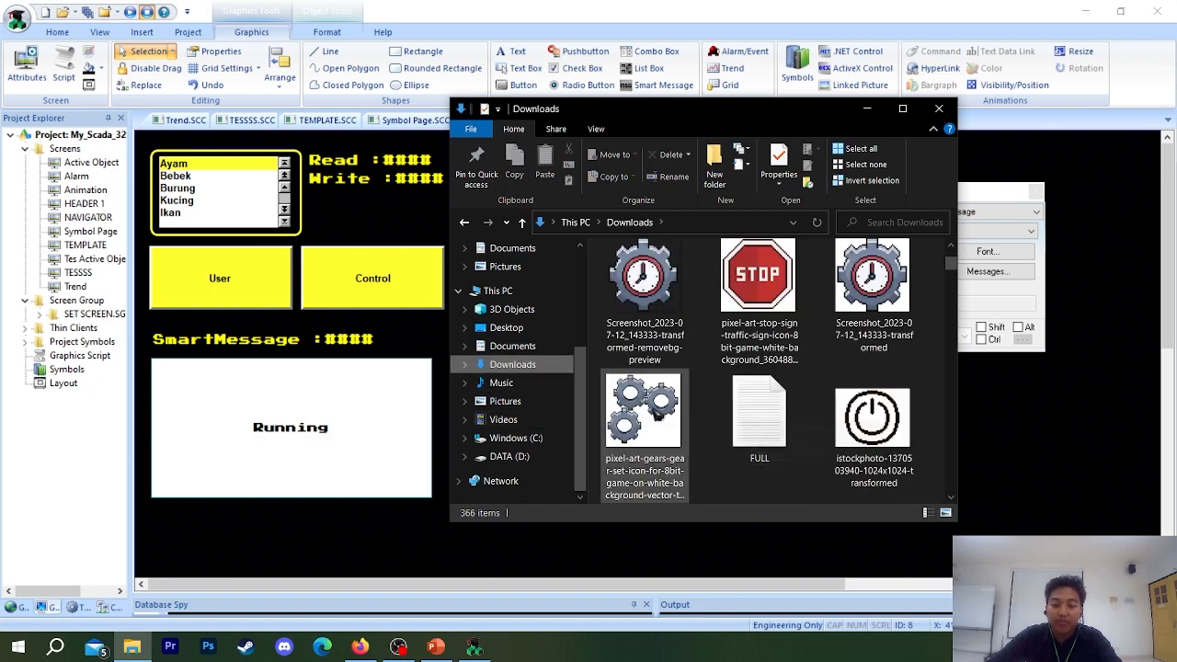
scroll(699, 423, up, 1)
scroll(754, 423, down, 2)
scroll(772, 423, up, 3)
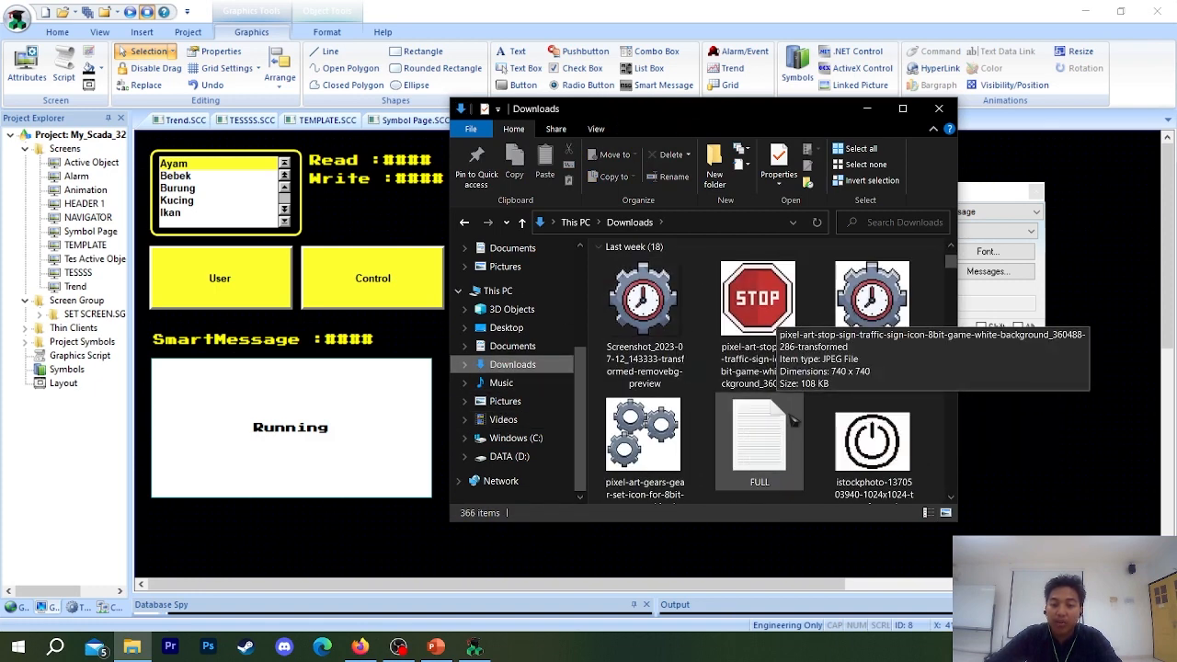
scroll(782, 419, down, 3)
scroll(736, 417, up, 2)
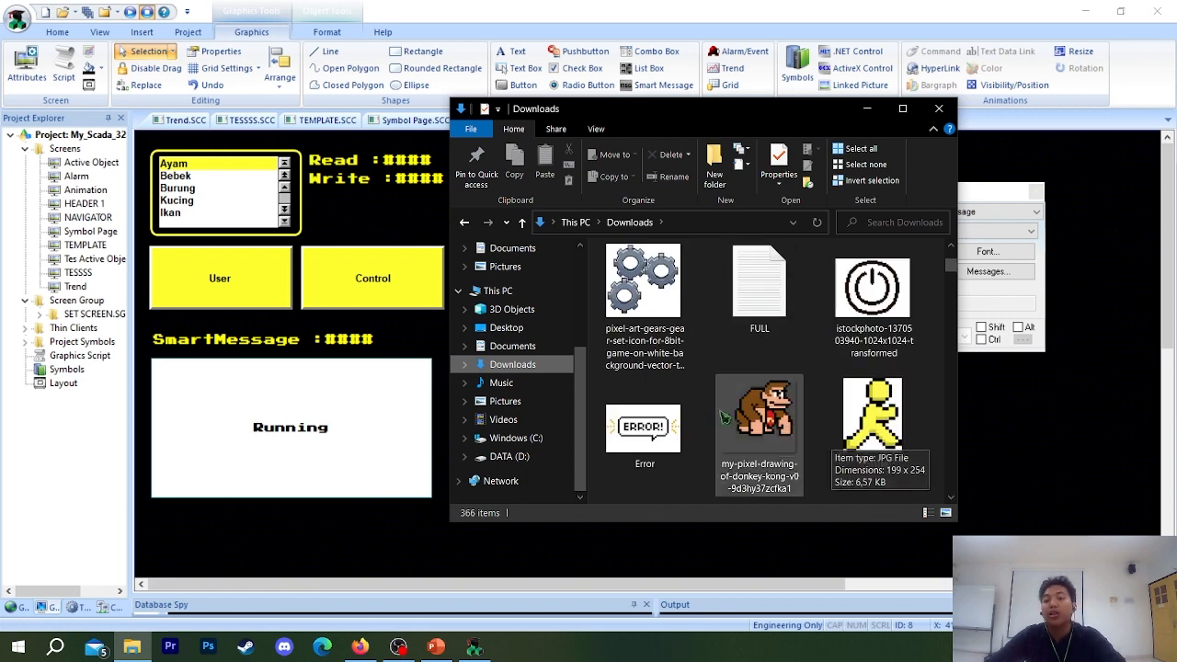
scroll(841, 430, down, 1)
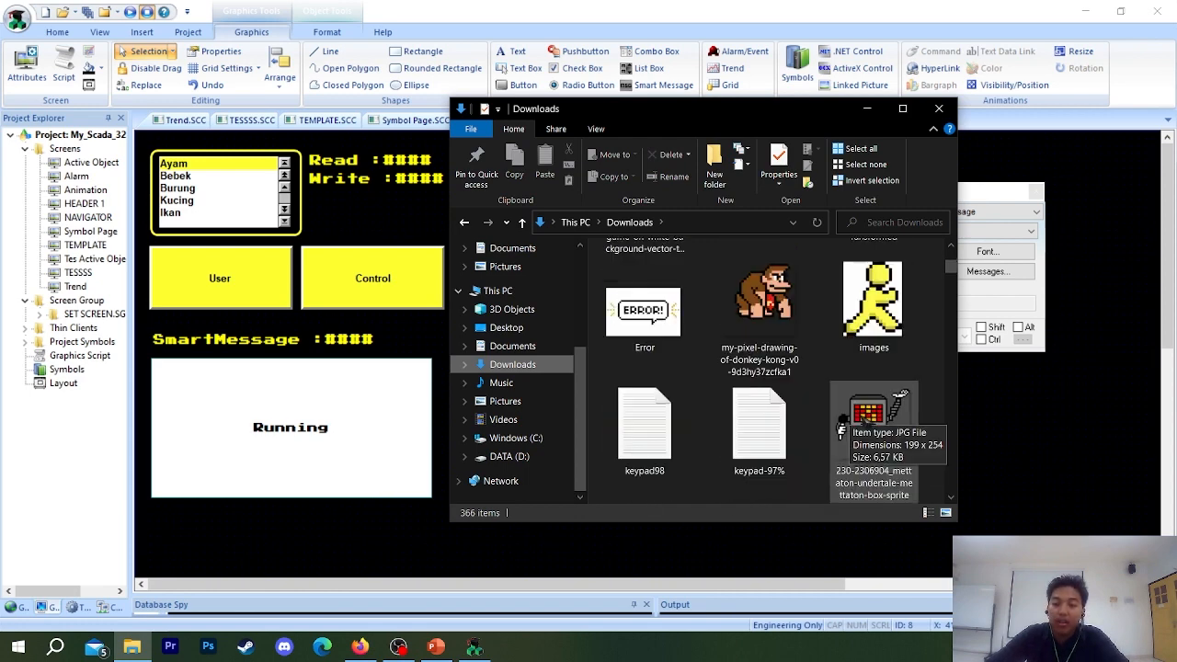
scroll(840, 429, down, 1)
scroll(841, 414, up, 3)
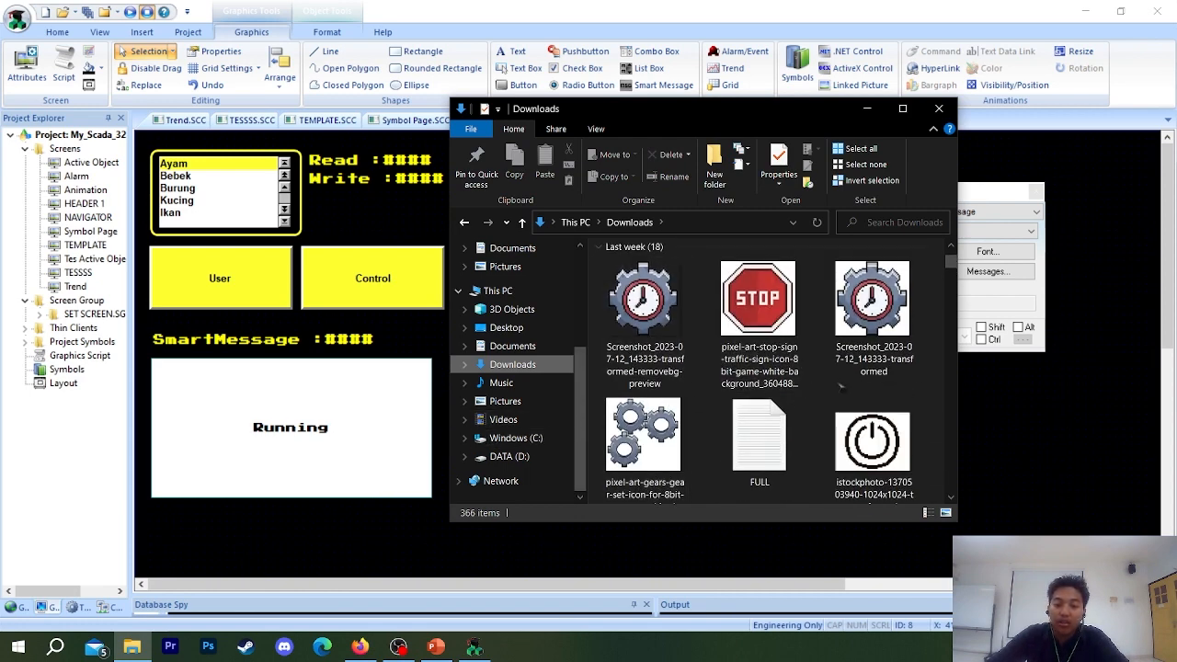
scroll(782, 368, down, 1)
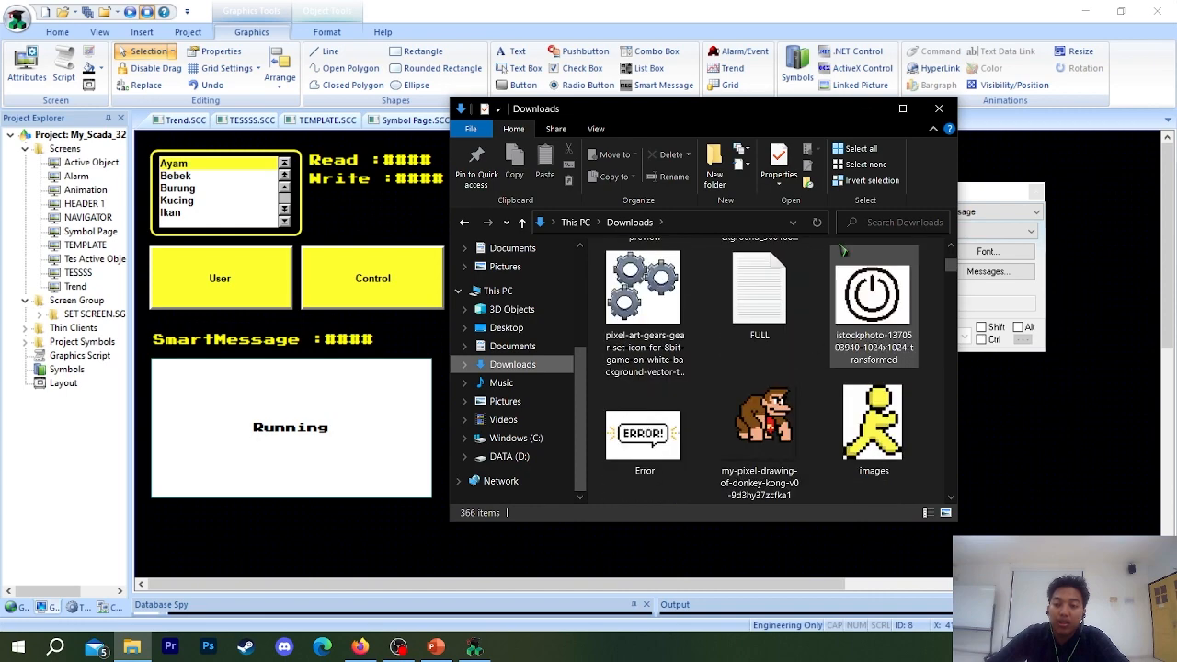
drag(538, 102, 217, 85)
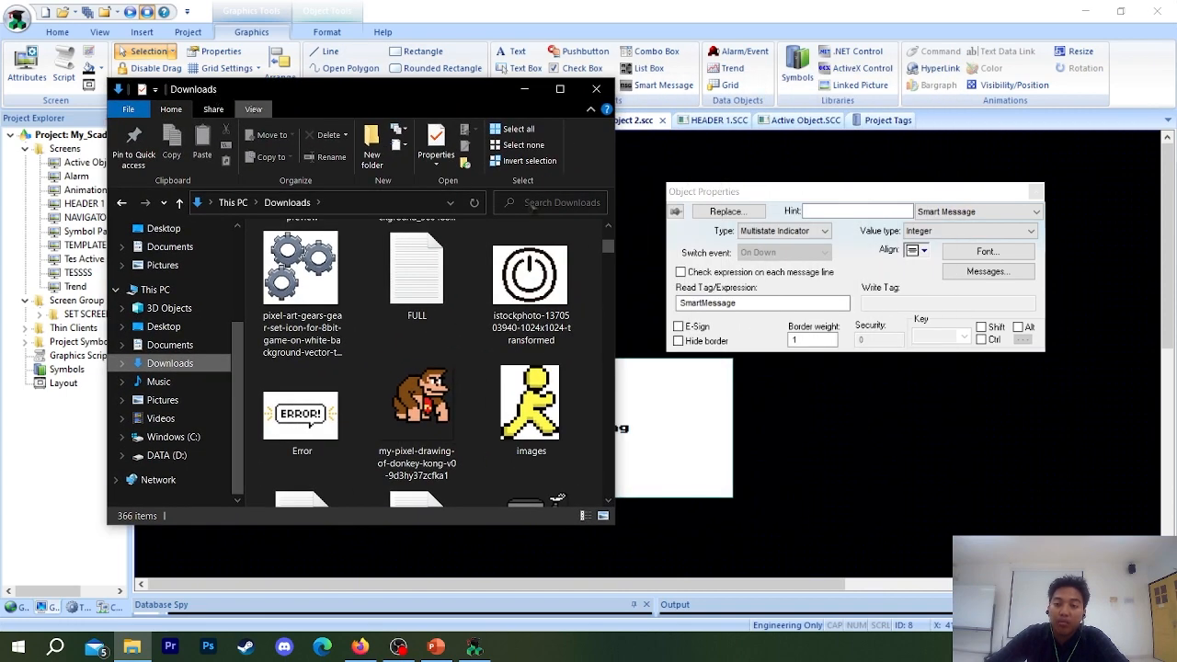
Preview the Donkey Kong pixel drawing in the Downloads folder and check its file type in the file properties.
click(416, 405)
double_click(416, 405)
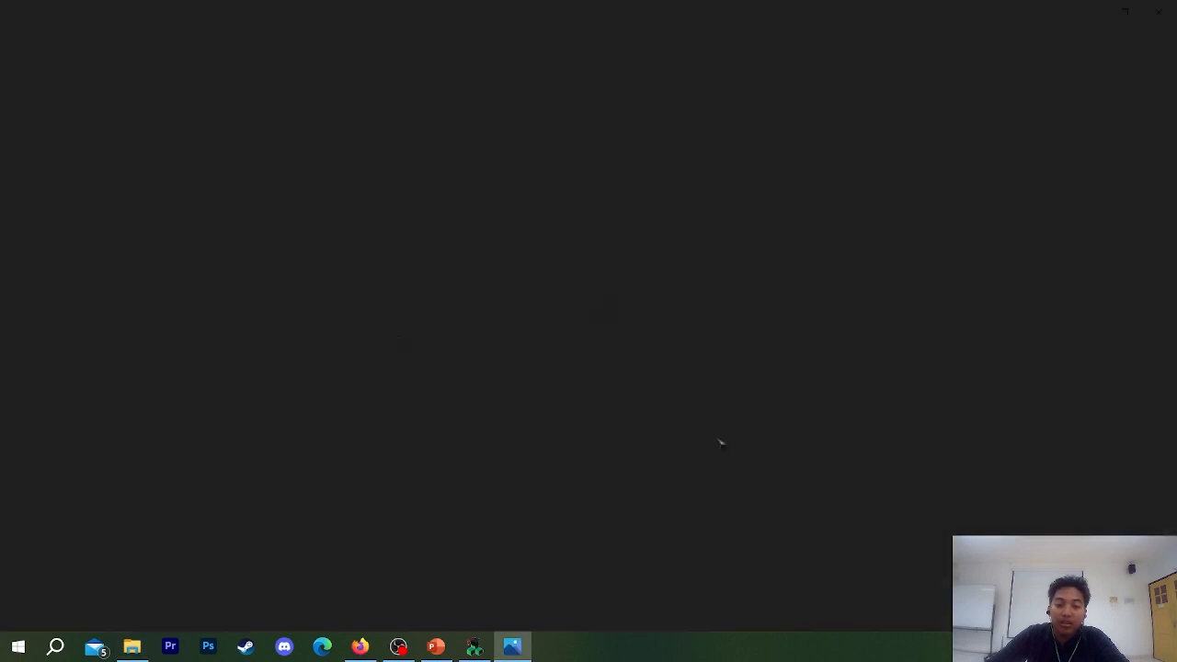
click(1159, 12)
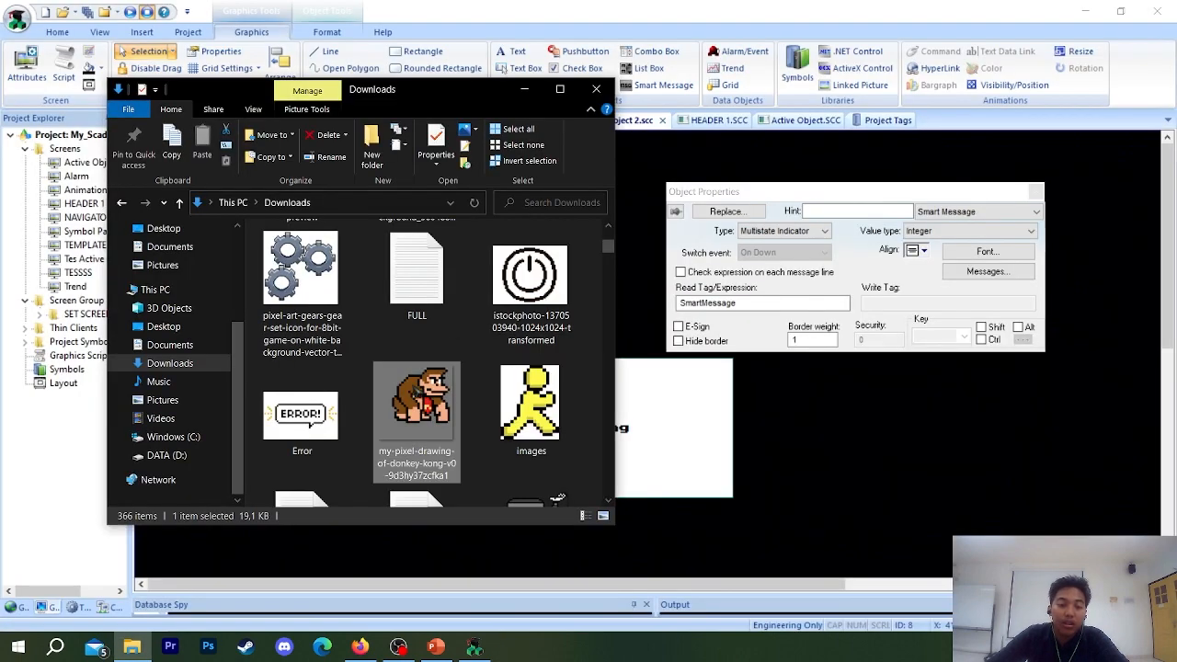
right_click(417, 413)
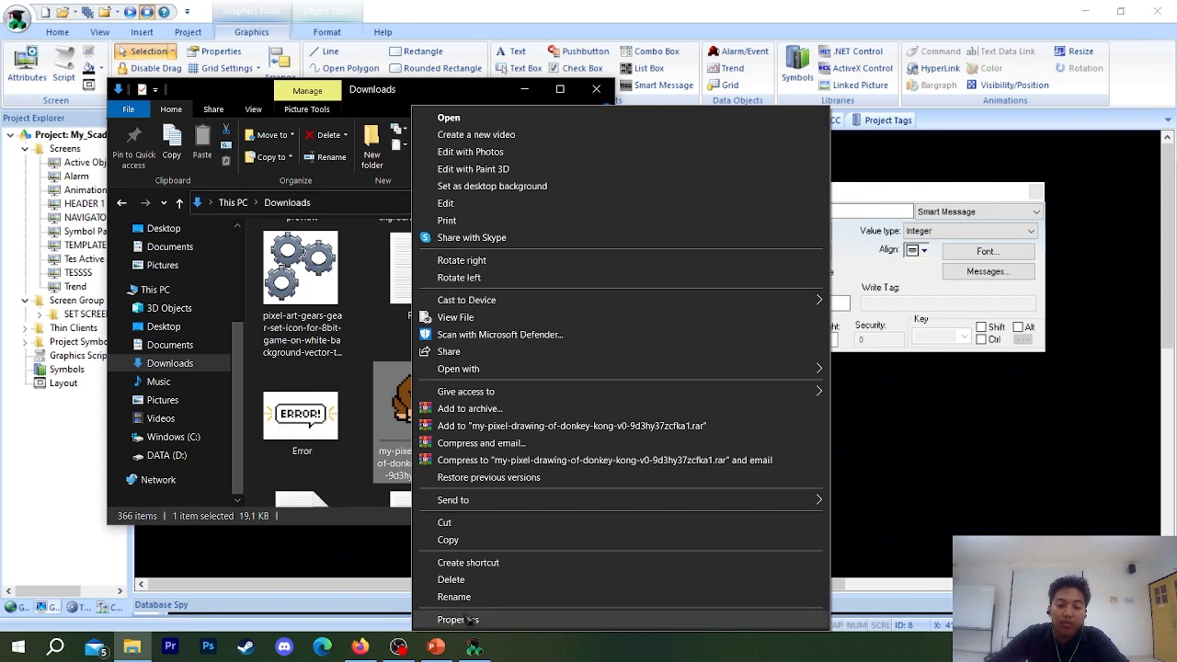
click(451, 620)
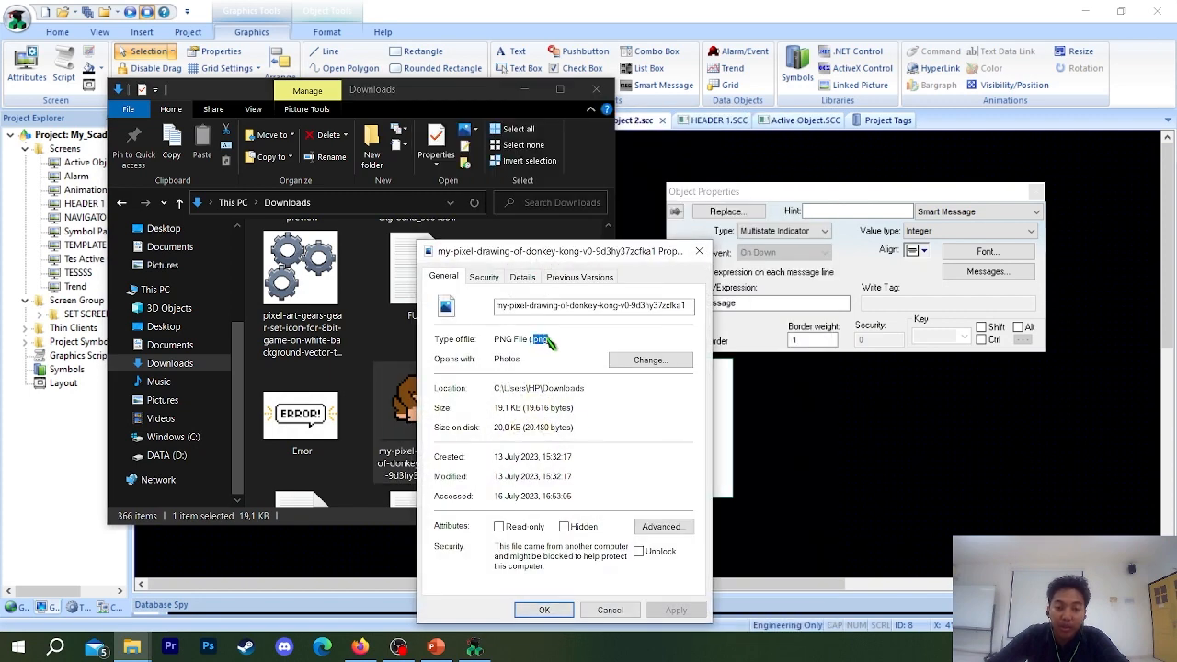
drag(552, 339, 488, 338)
click(700, 251)
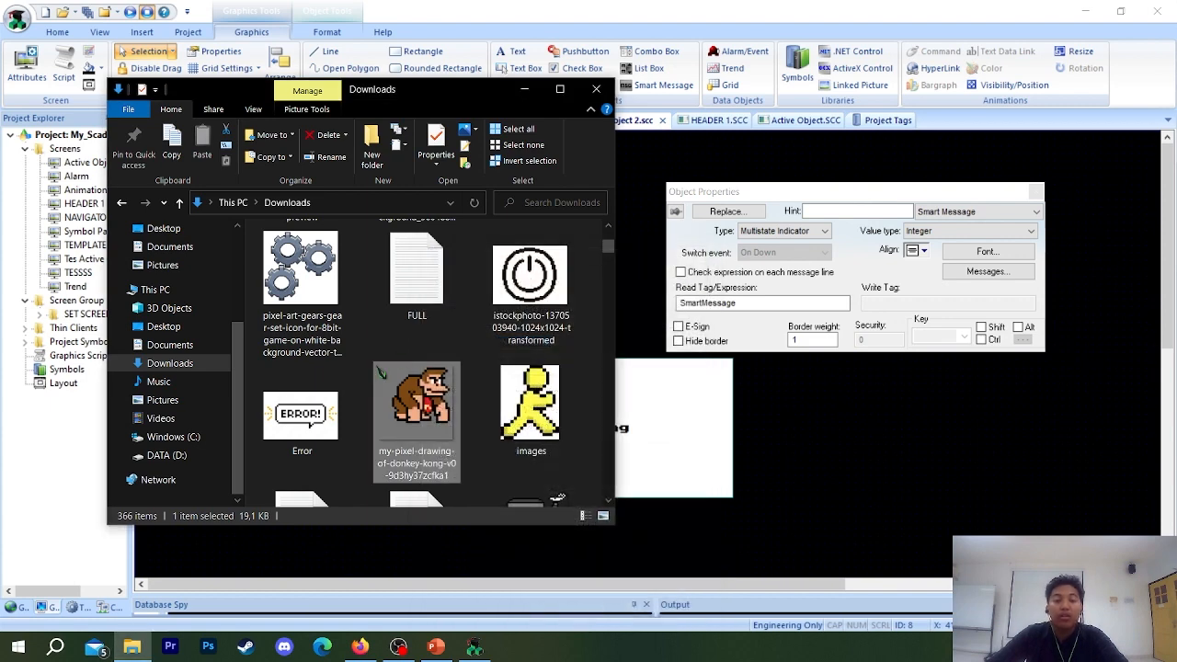
scroll(447, 445, up, 3)
scroll(384, 457, down, 3)
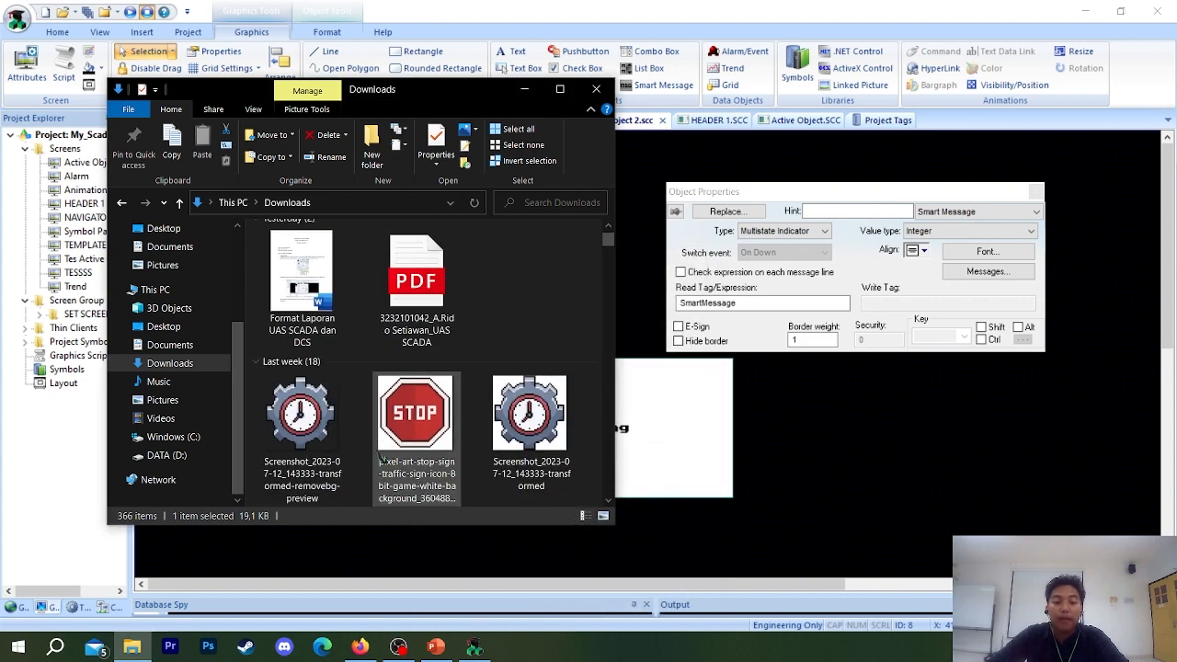
click(55, 647)
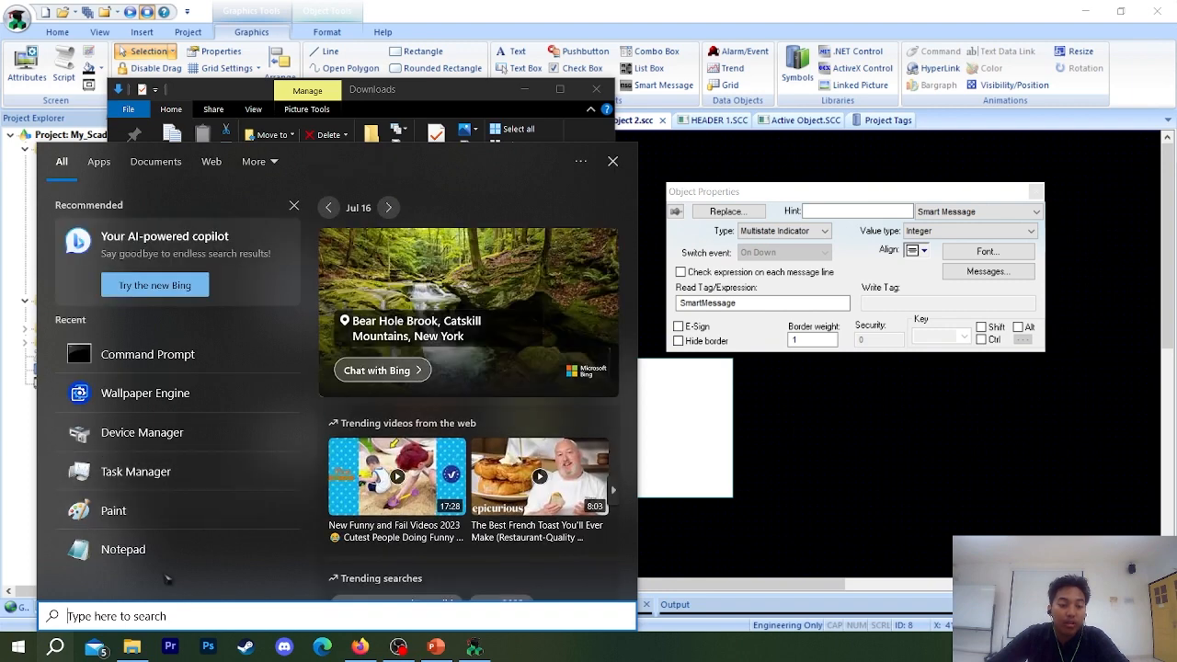
click(157, 515)
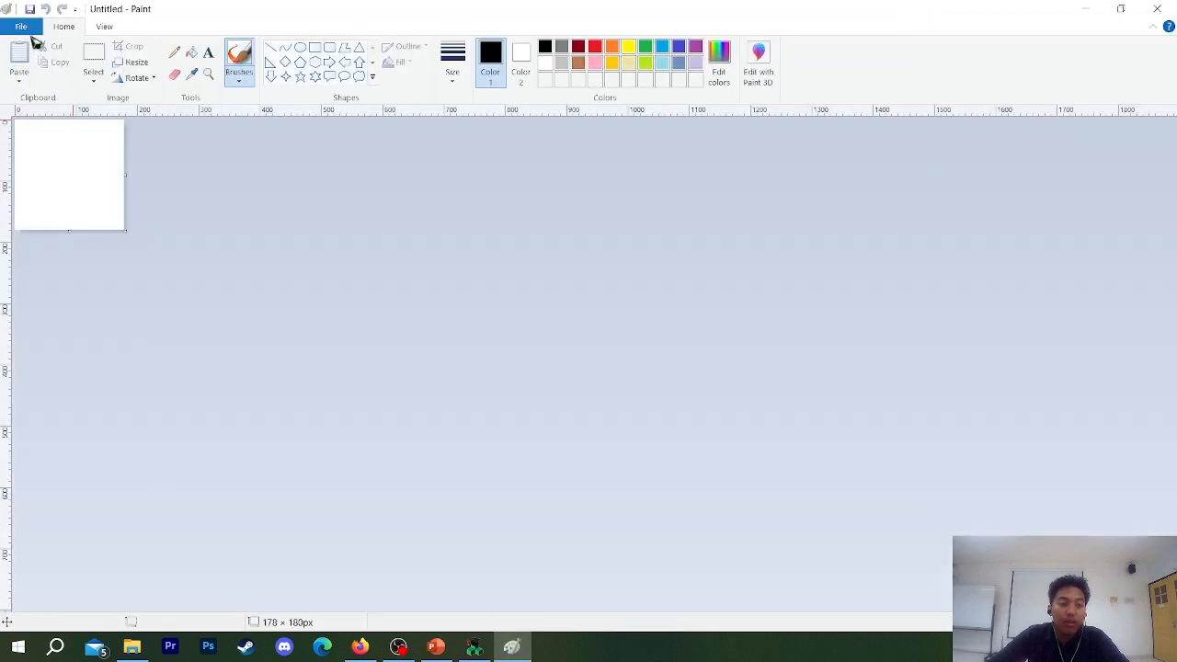
click(7, 8)
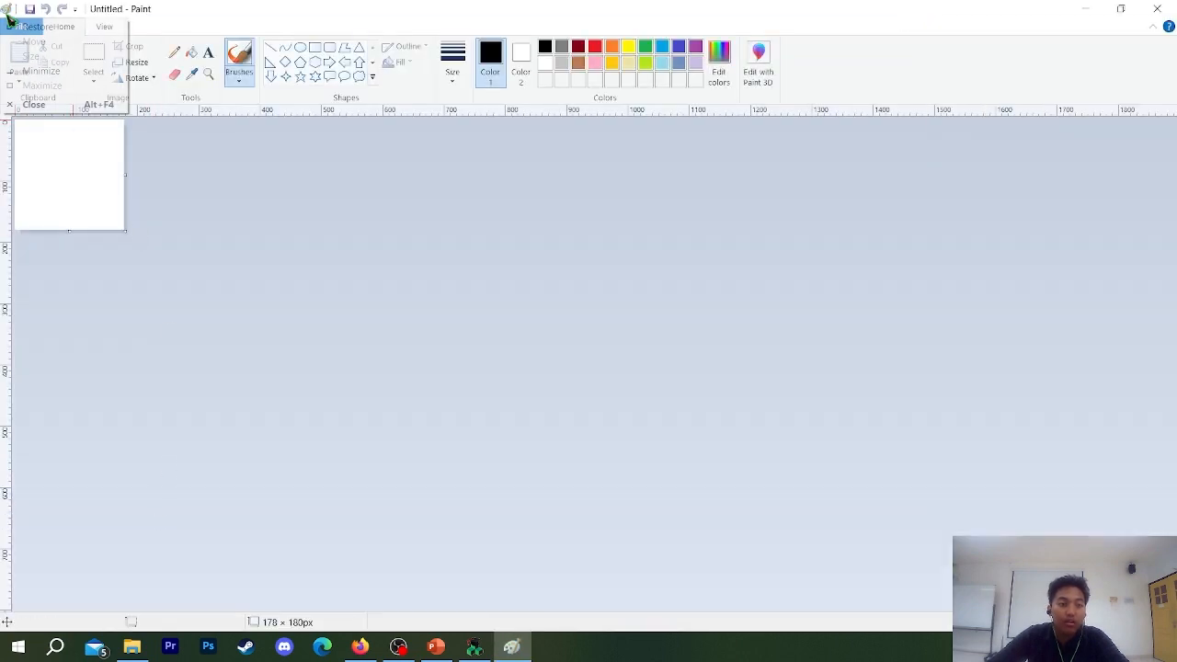
click(233, 88)
click(20, 26)
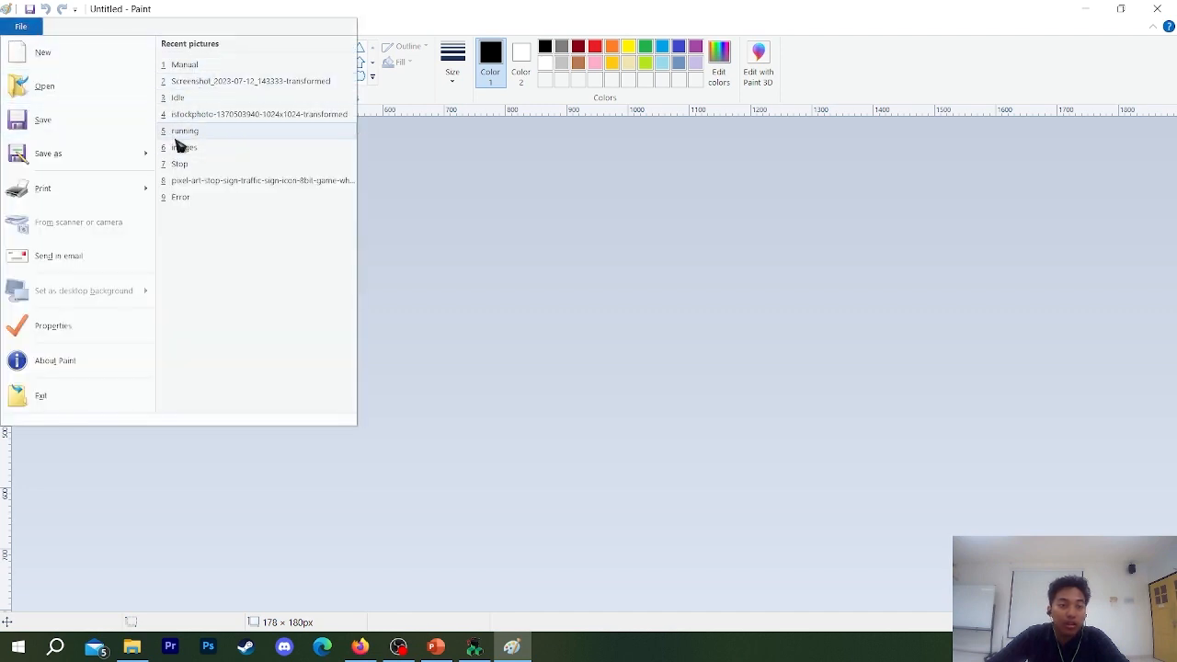
click(239, 580)
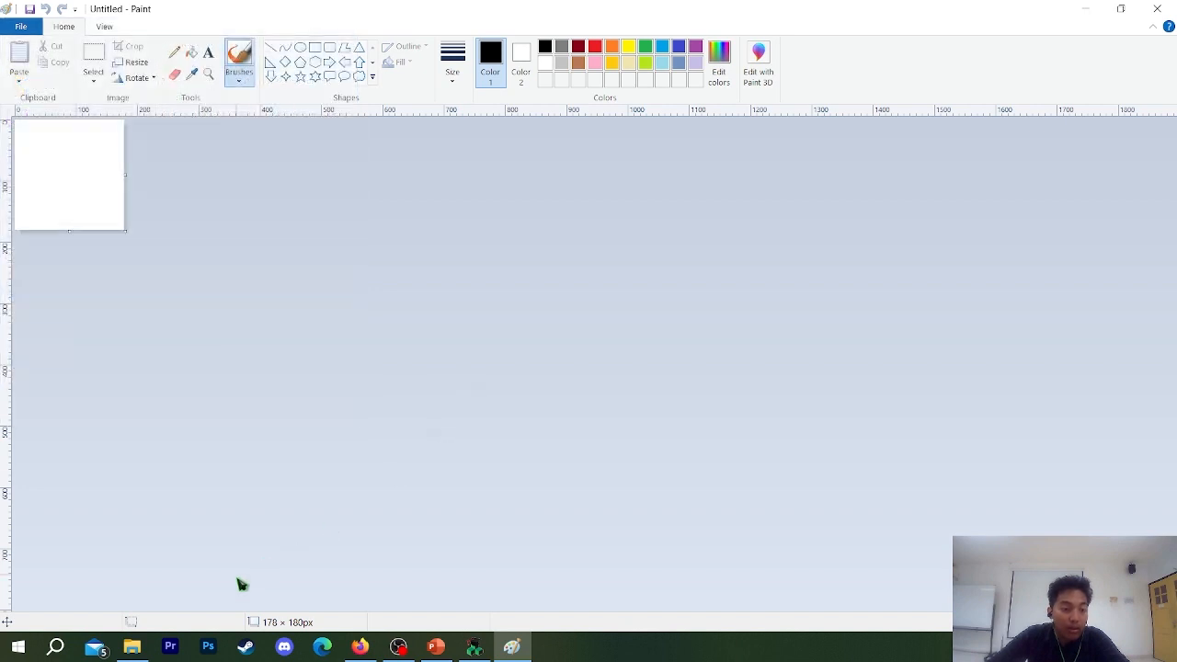
Open the Donkey Kong pixel drawing from the Downloads folder in Paint.
click(131, 646)
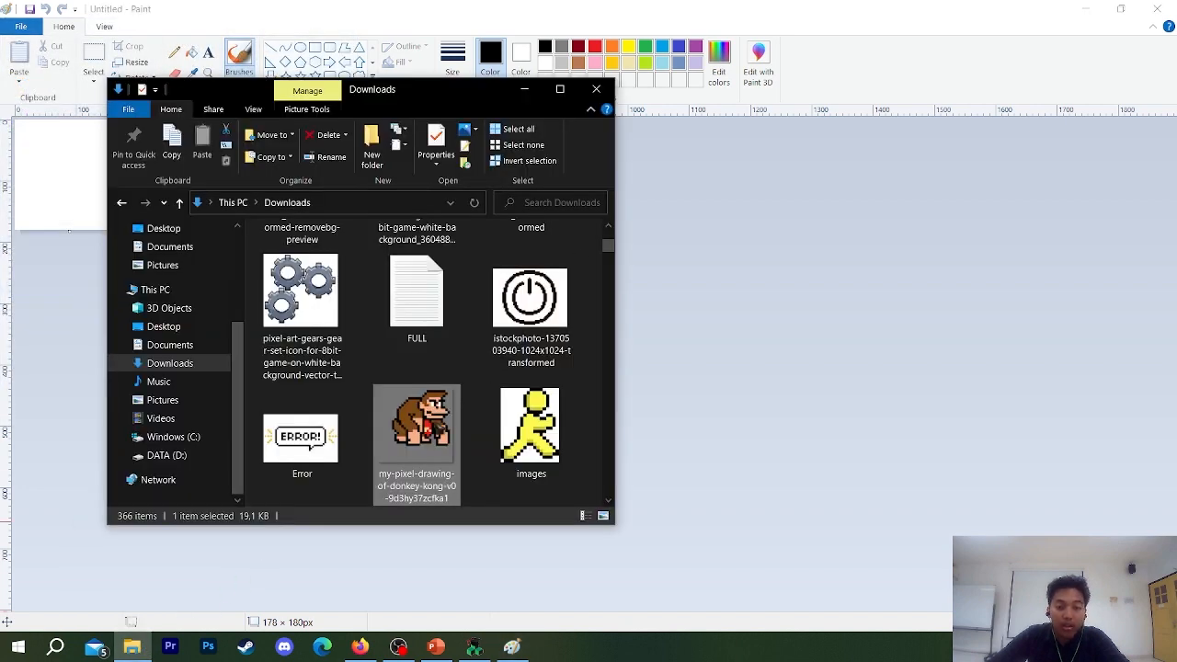
right_click(432, 432)
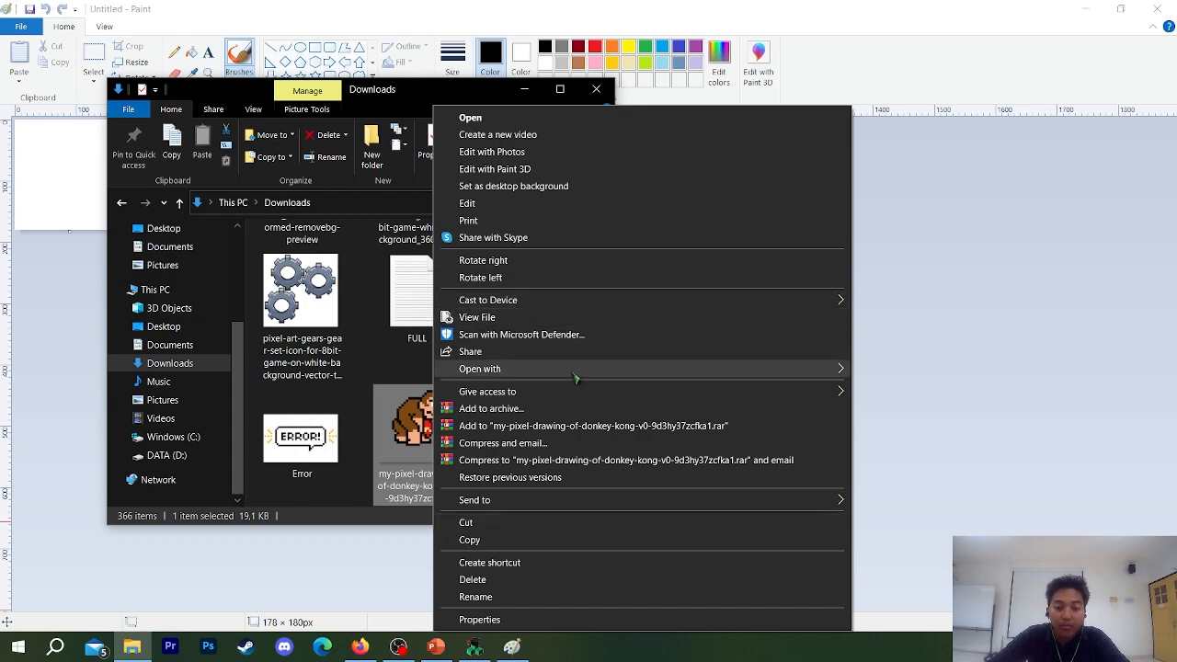
mouse_move(575, 373)
click(902, 416)
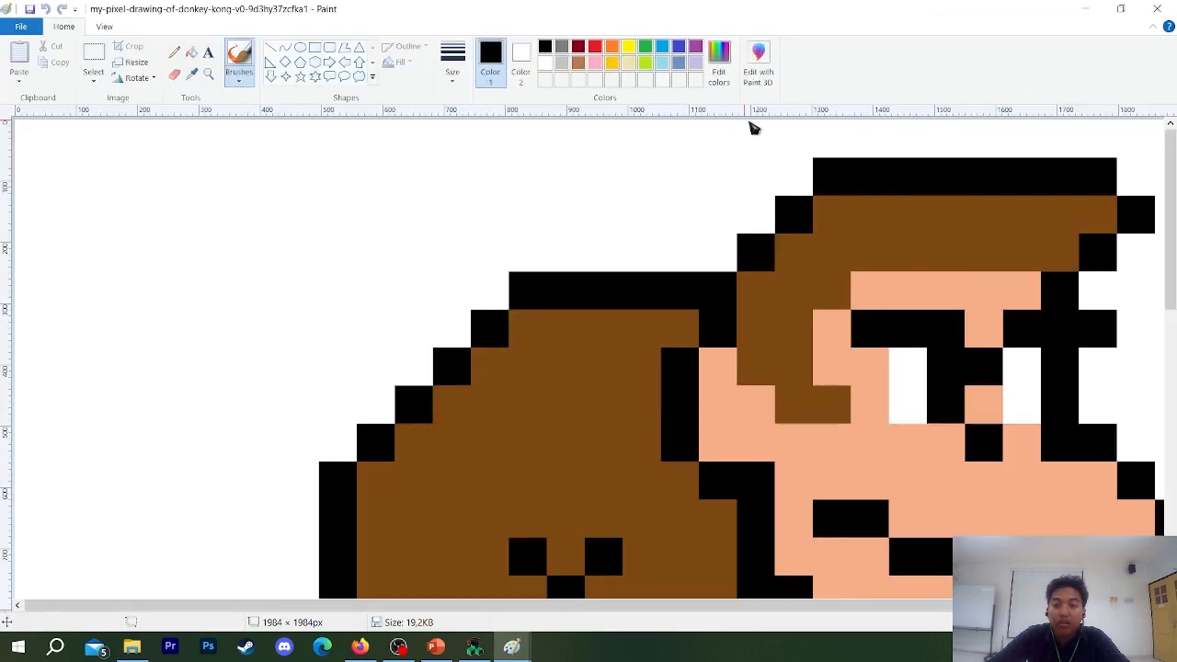
Resize the Donkey Kong picture to 180 by 180 pixels with the aspect ratio maintained.
scroll(762, 334, down, 4)
scroll(763, 333, up, 4)
scroll(762, 334, down, 4)
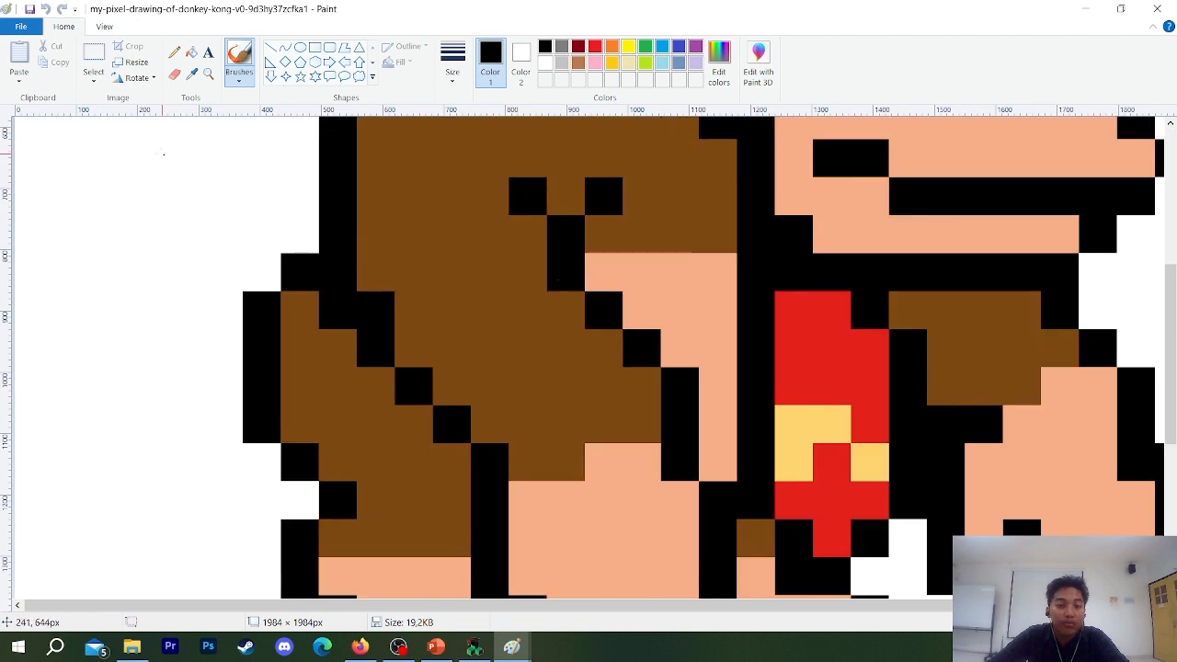
scroll(163, 154, up, 4)
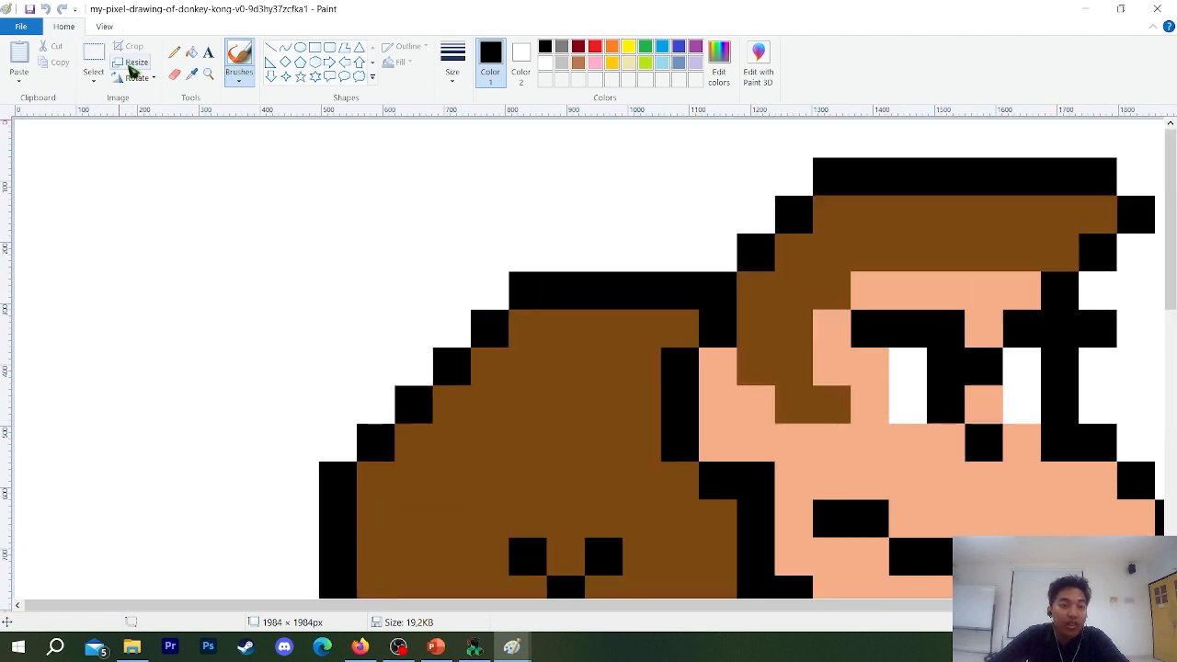
click(133, 64)
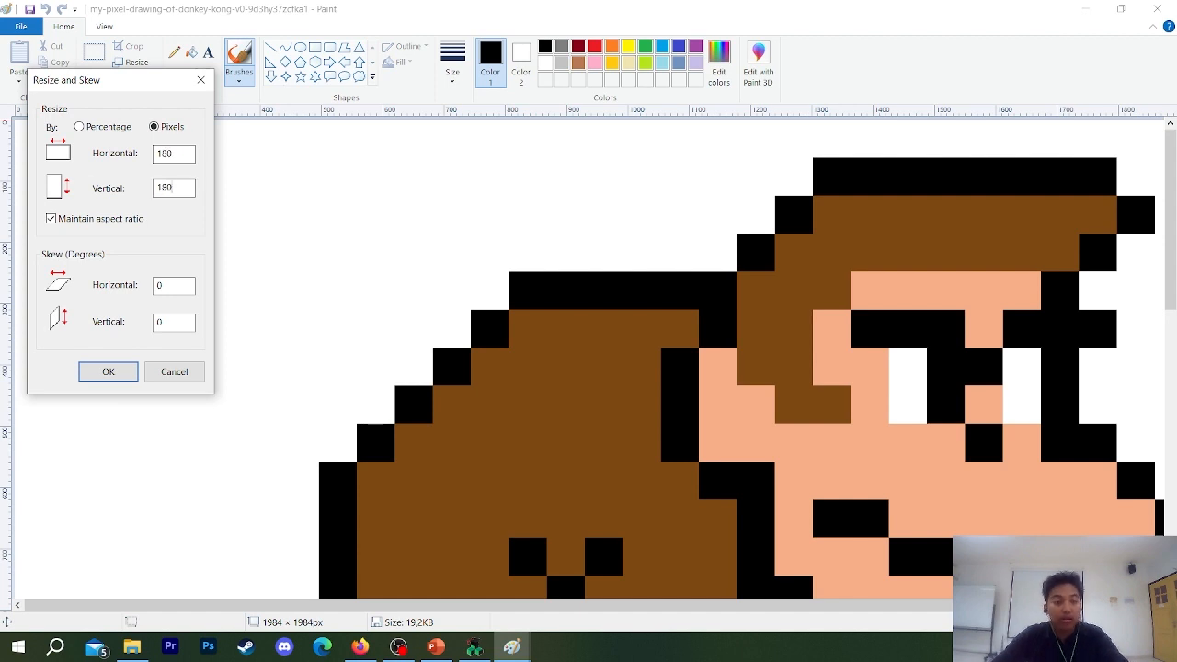
click(108, 372)
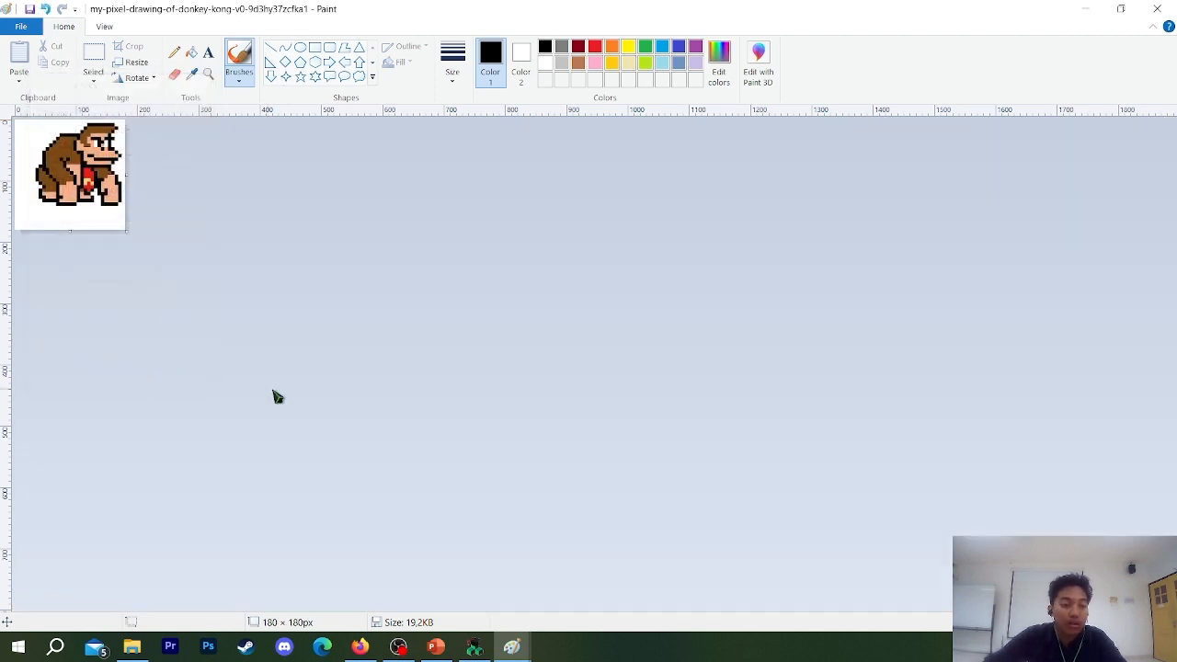
Save the resized picture as MONKE in the project's Bitmap folder as a 24-bit Bitmap, accepting the loss of transparency.
click(28, 27)
mouse_move(41, 150)
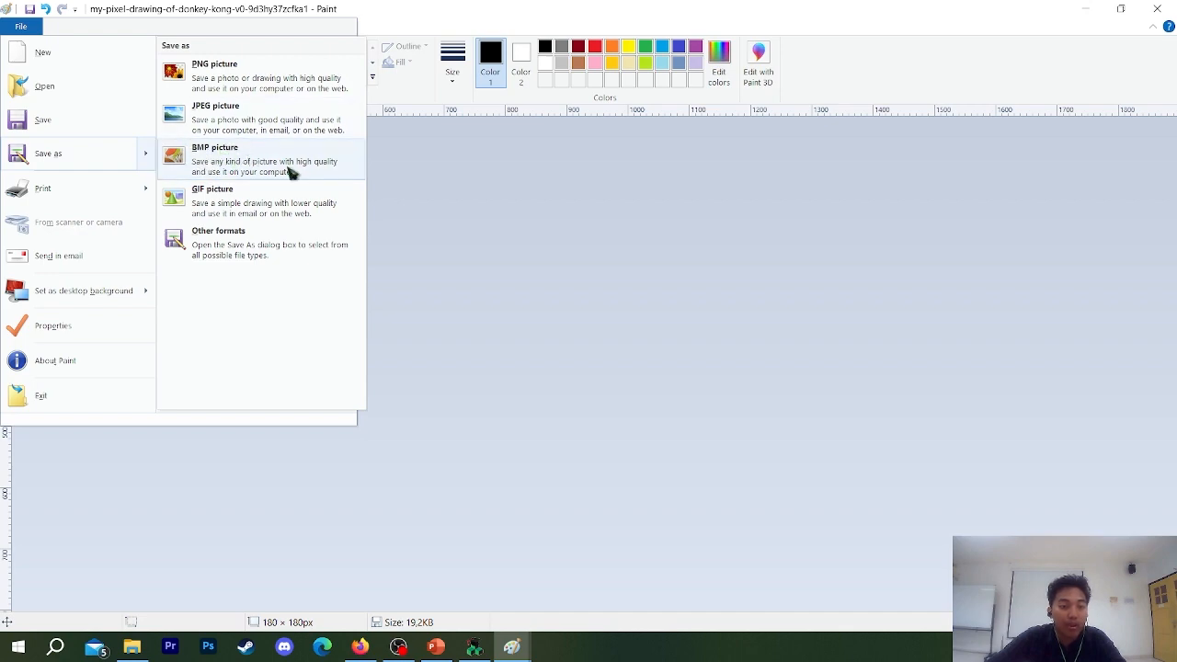
click(91, 150)
click(563, 349)
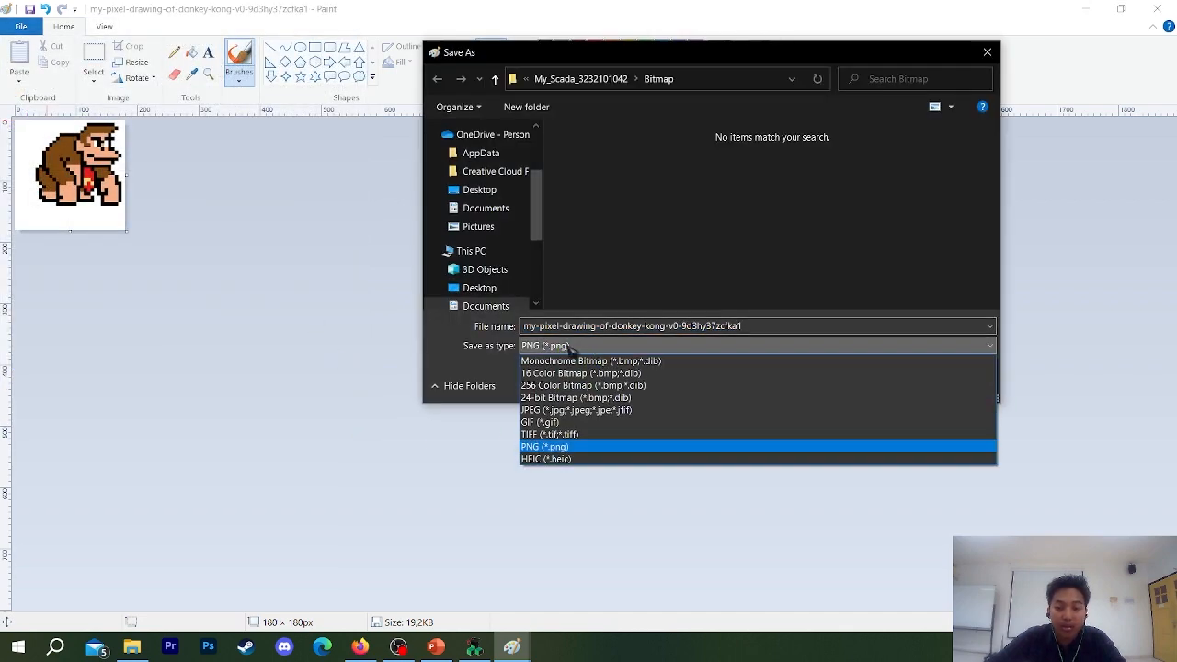
click(567, 349)
click(786, 330)
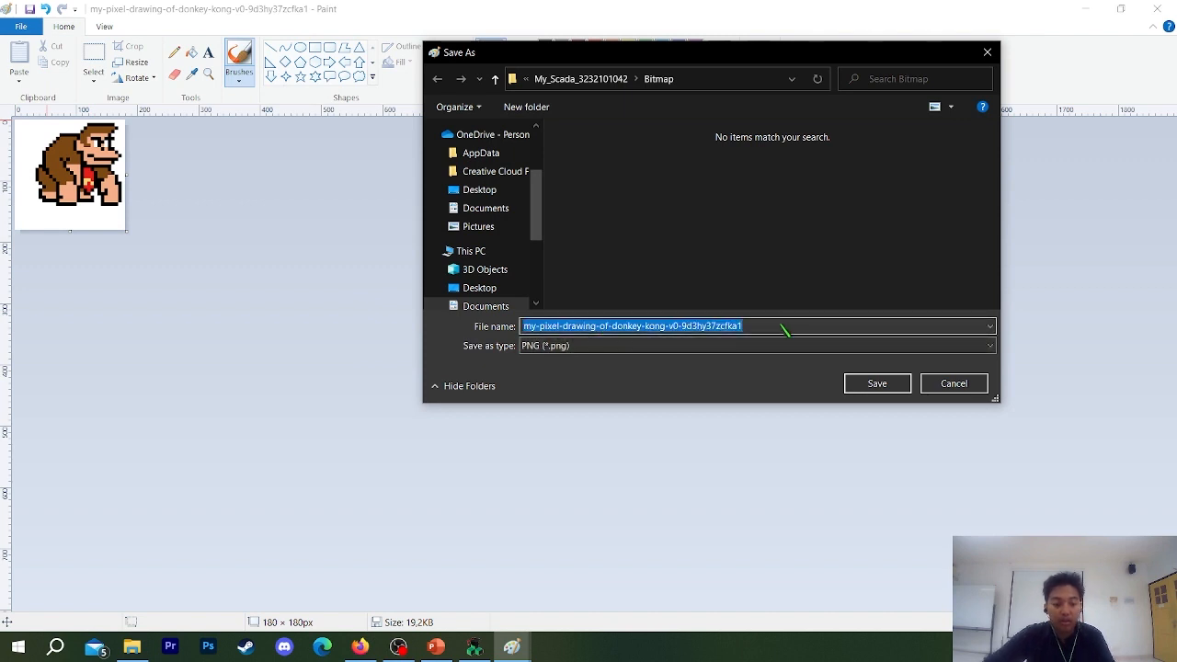
text(MONKE)
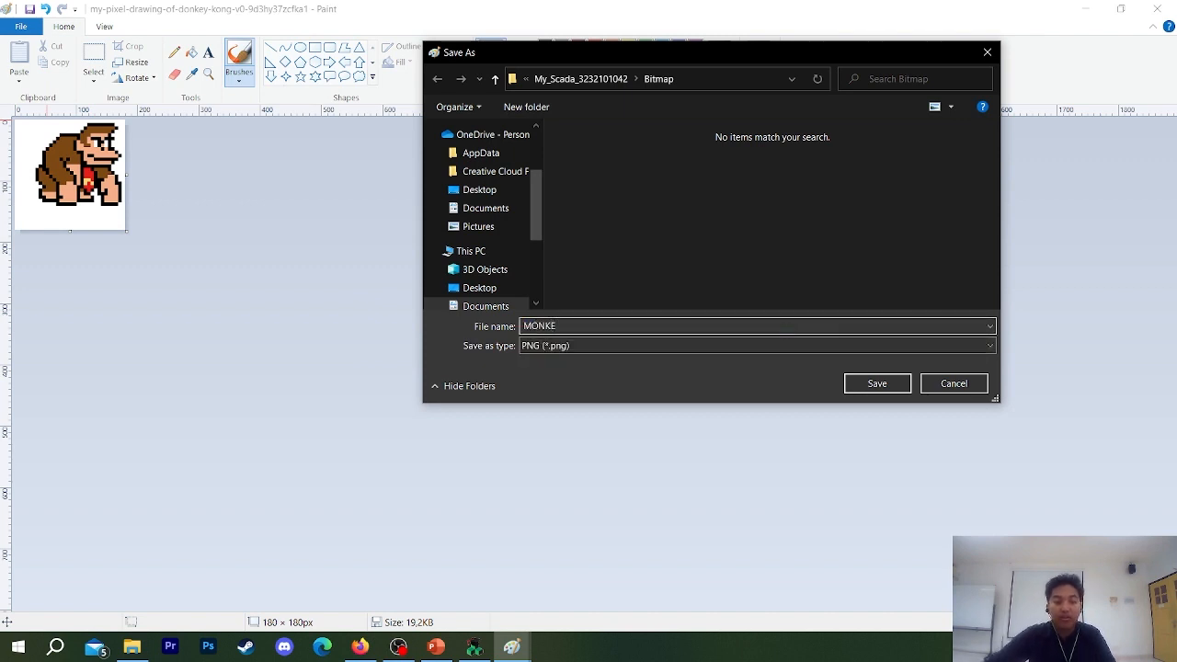
click(788, 346)
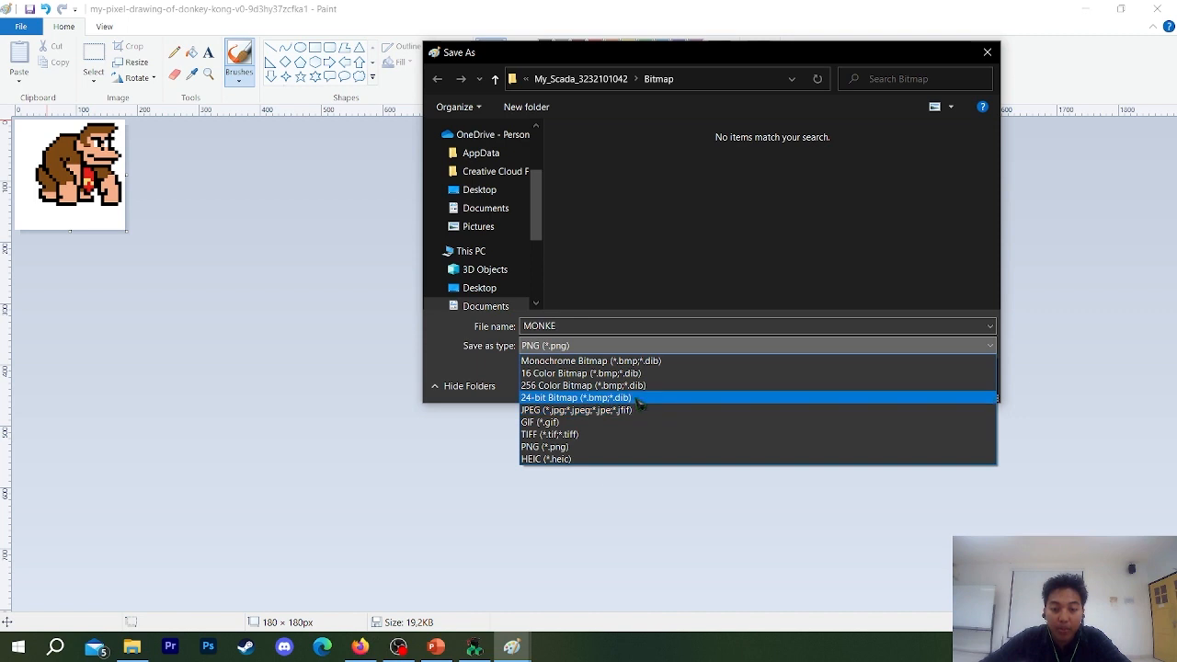
click(636, 402)
click(544, 348)
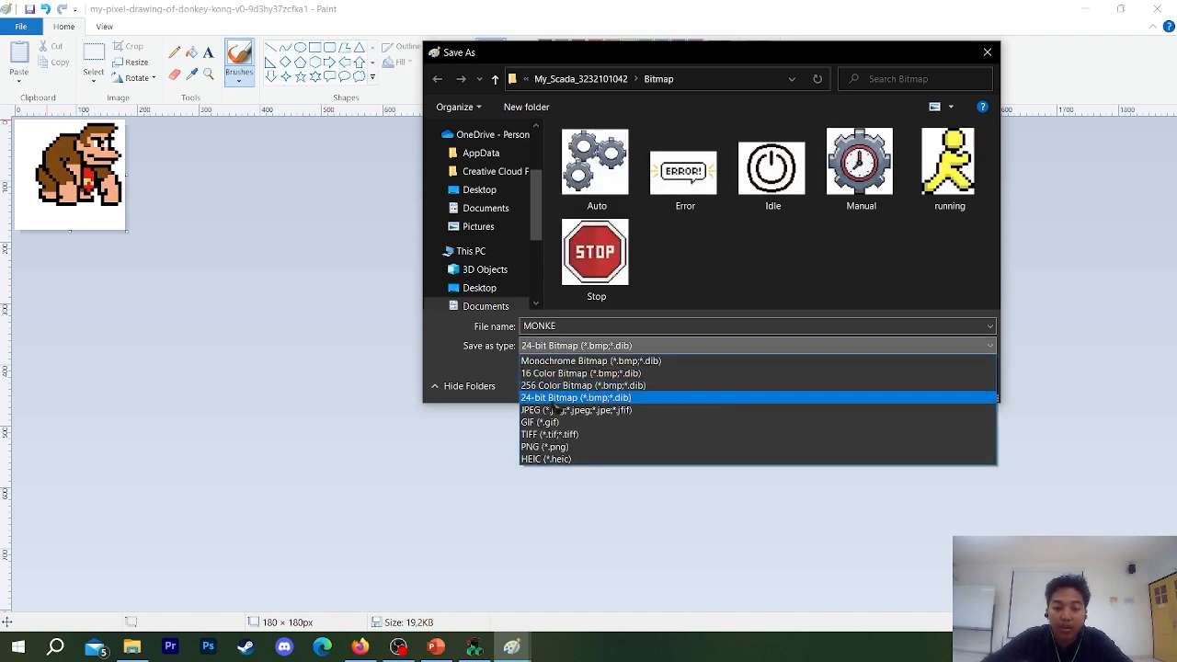
click(597, 401)
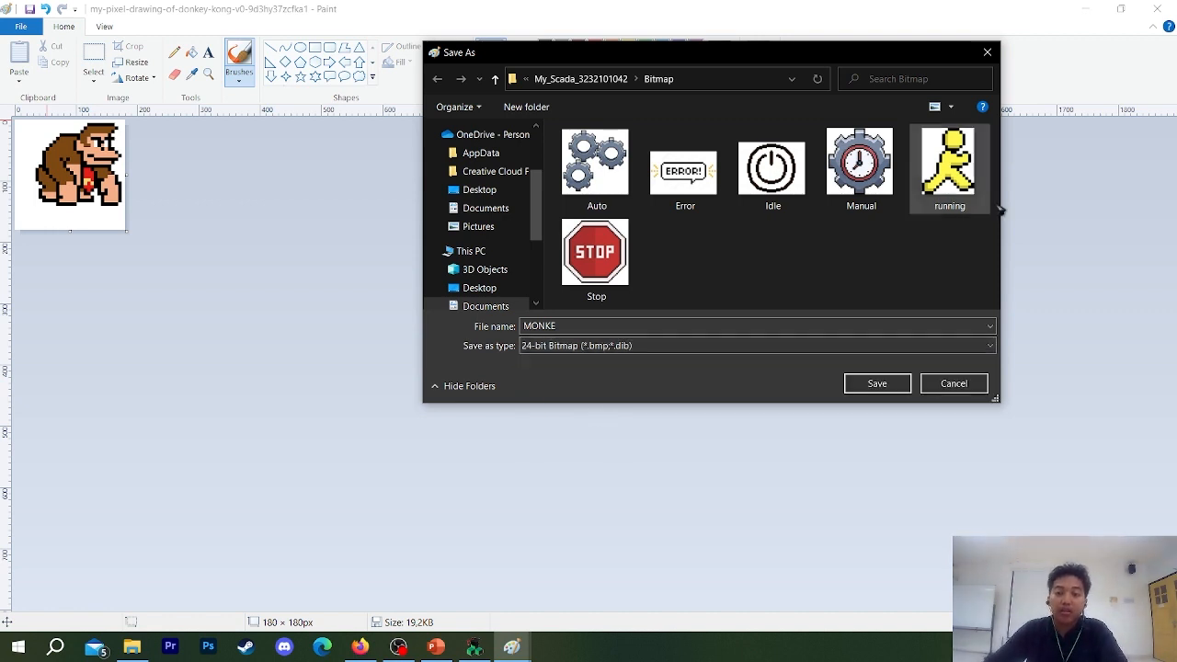
click(876, 384)
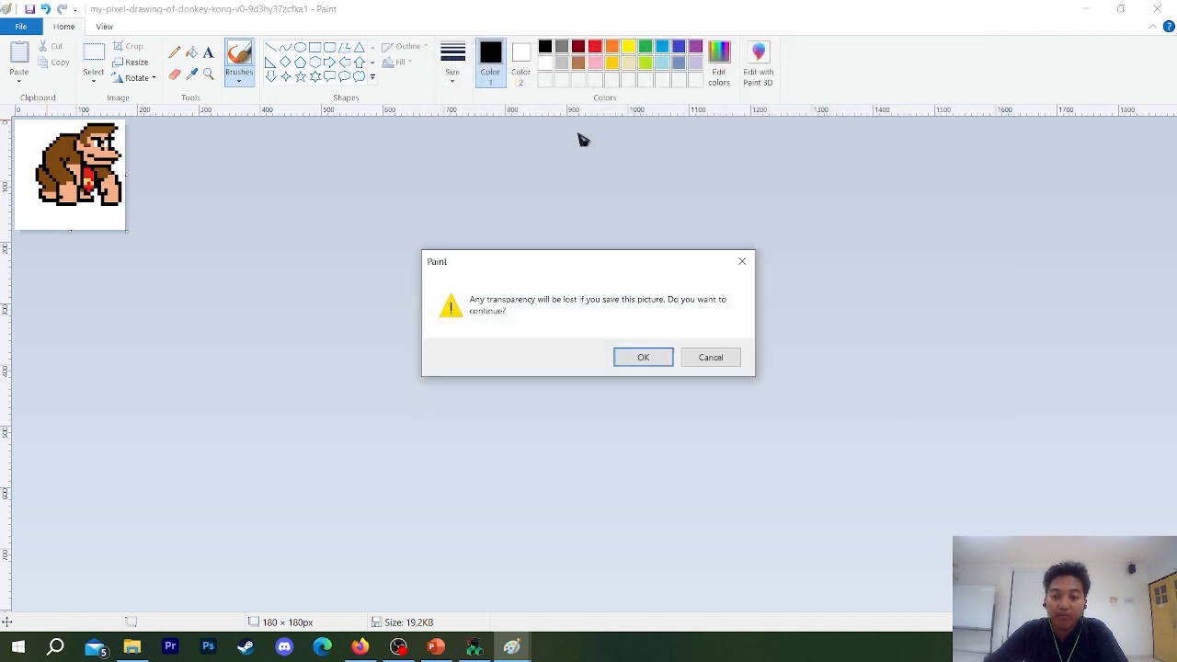
click(644, 357)
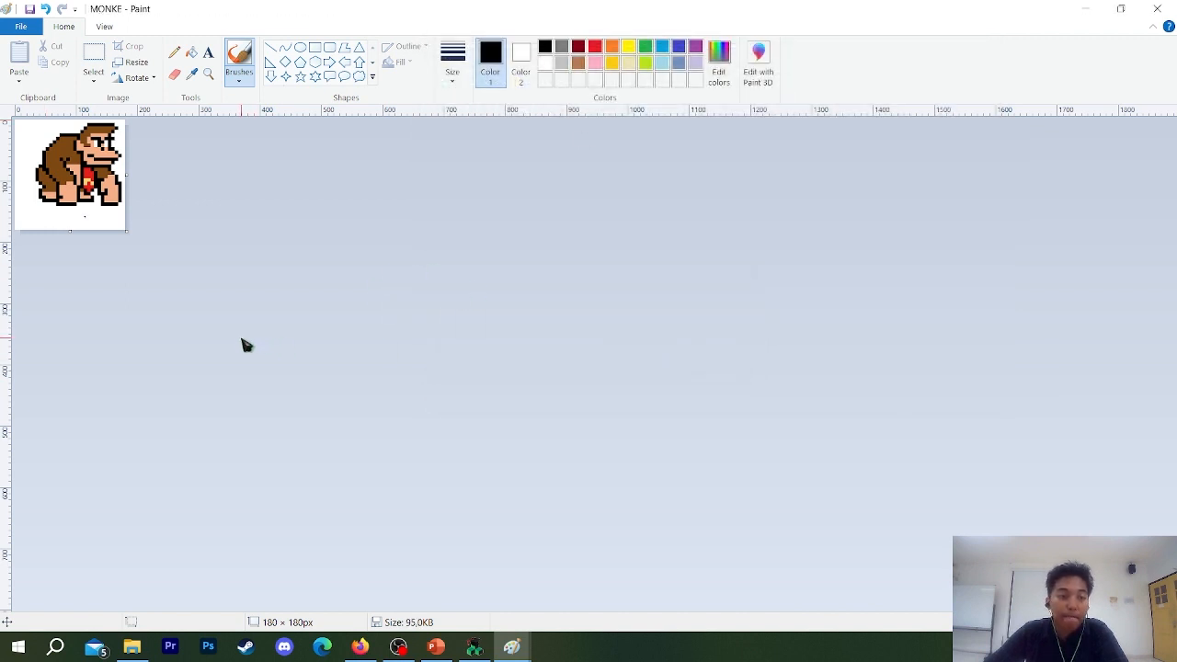
click(398, 647)
click(401, 648)
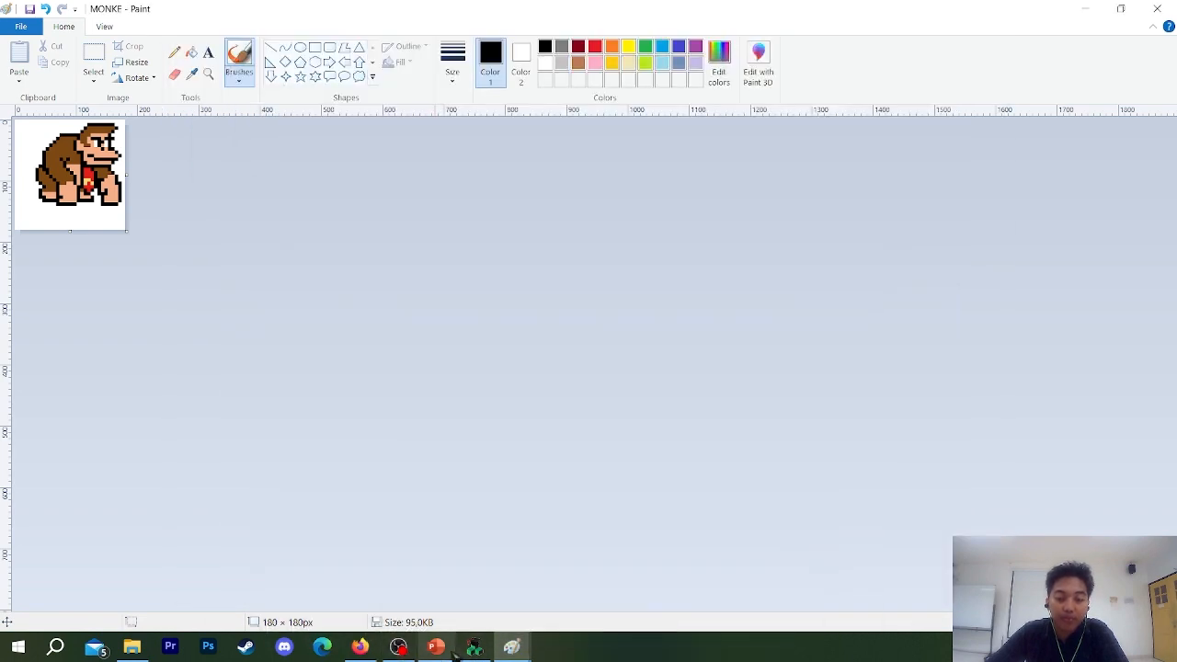
click(473, 650)
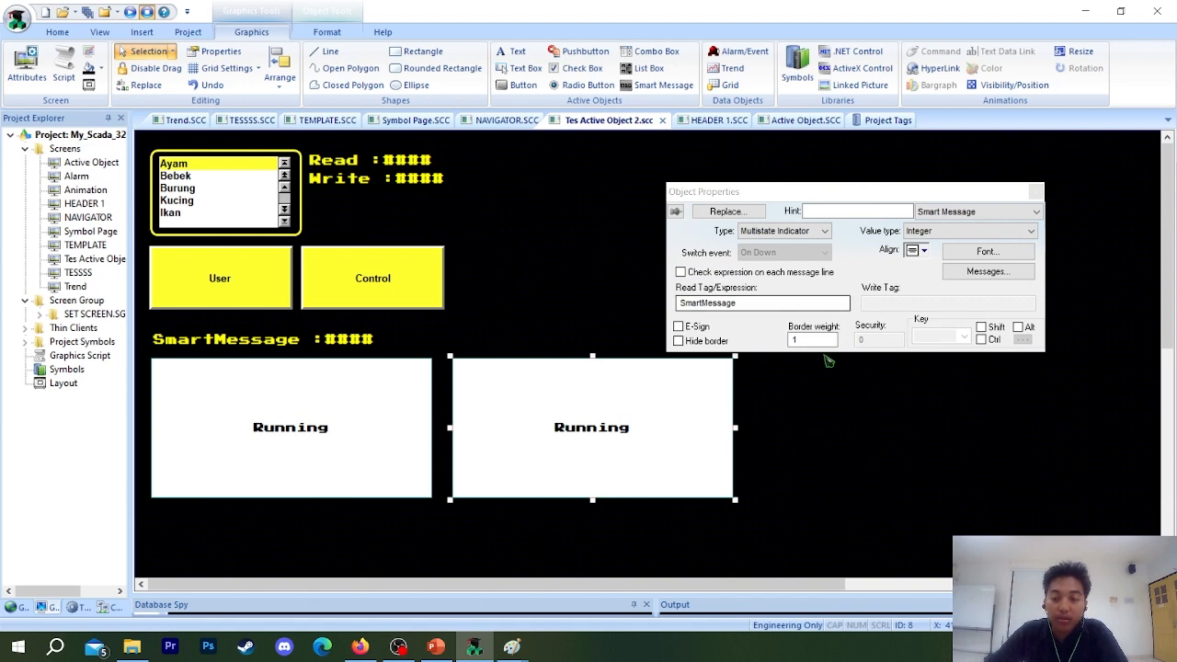
click(996, 213)
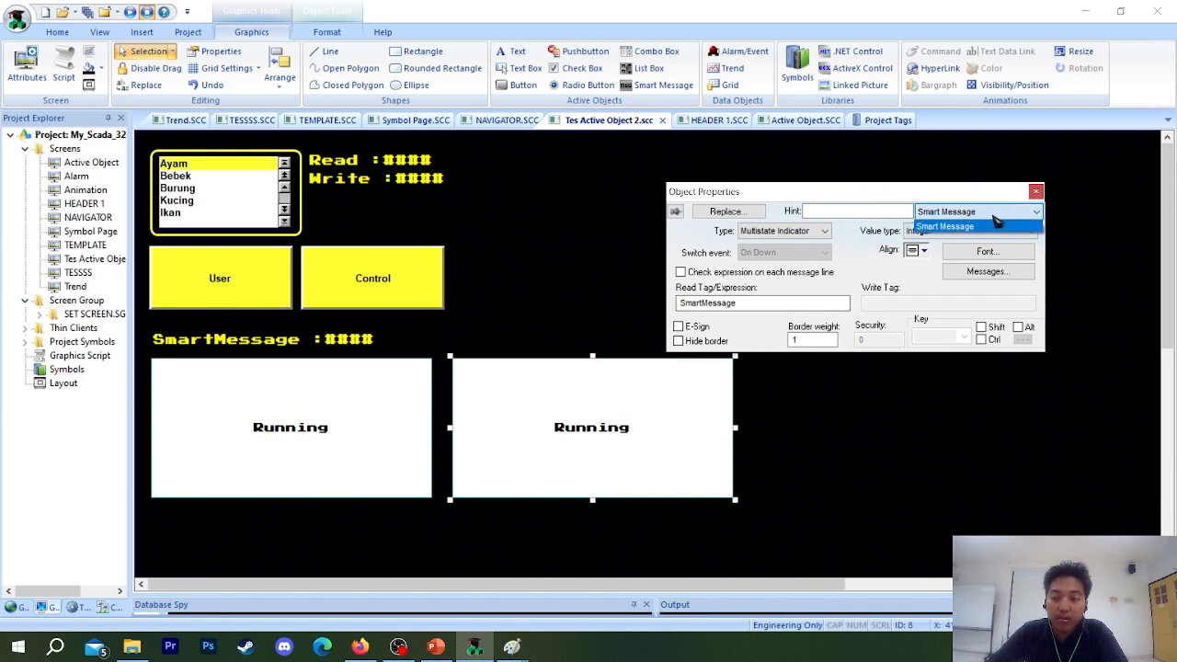
click(994, 216)
Switch to File Explorer and open the My_Scada project folder under the Wonderware InduSoft Web Studio Educational v8.0 Projects in Documents.
click(131, 648)
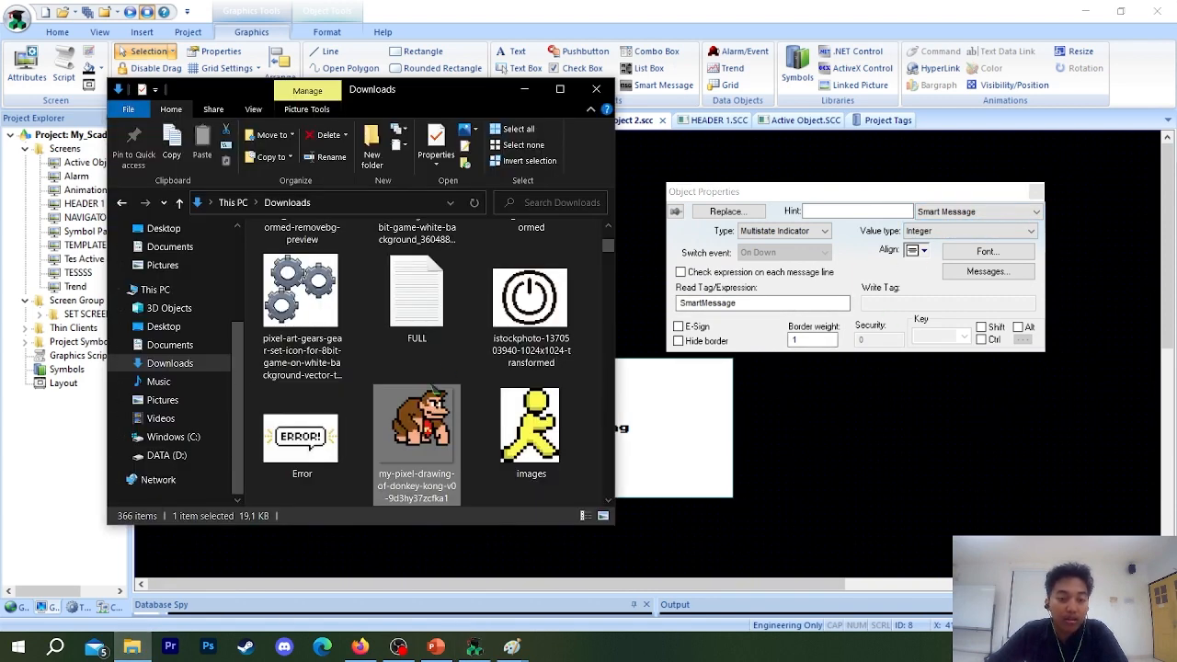
click(166, 437)
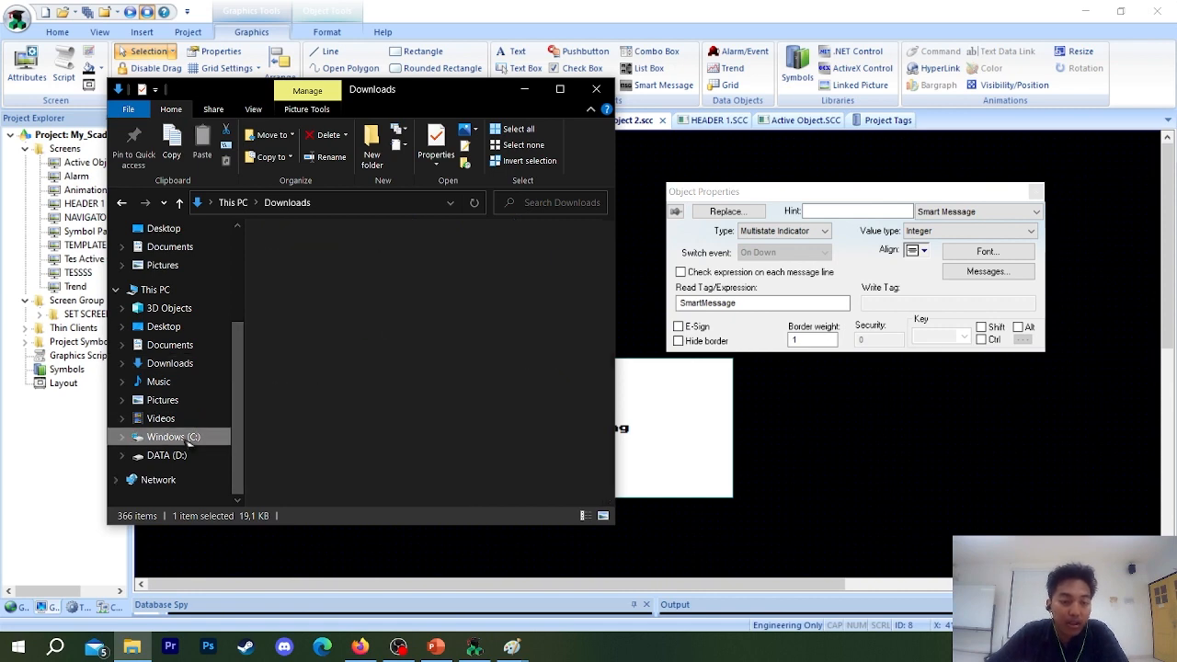
click(167, 455)
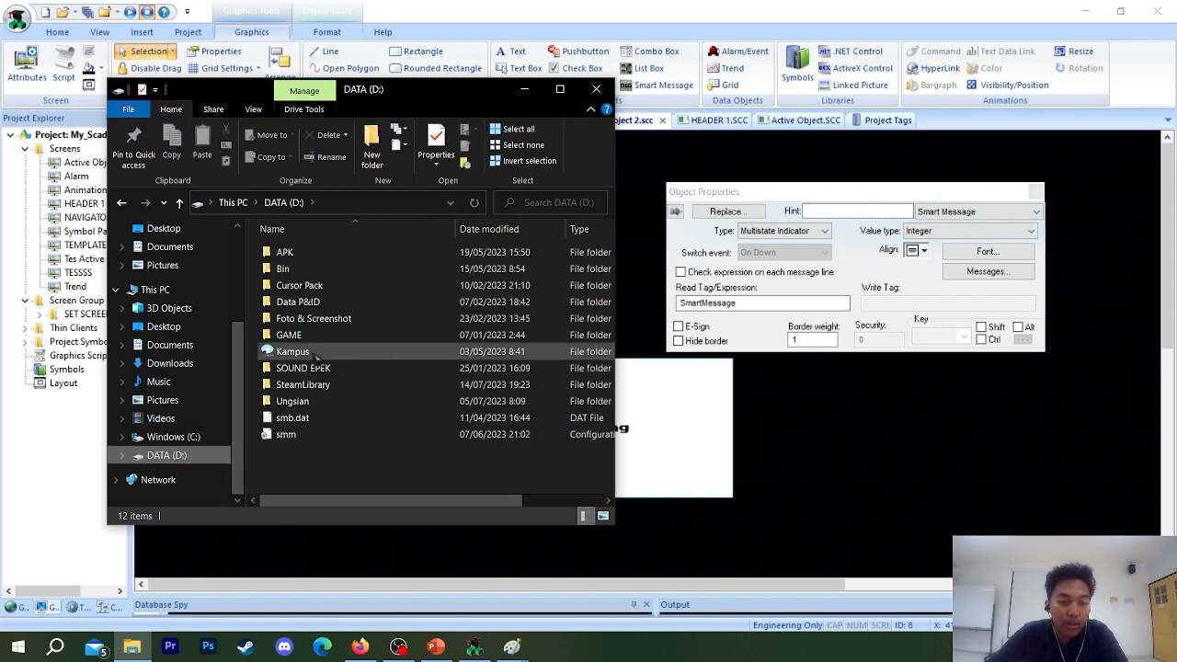
click(170, 345)
scroll(377, 451, down, 7)
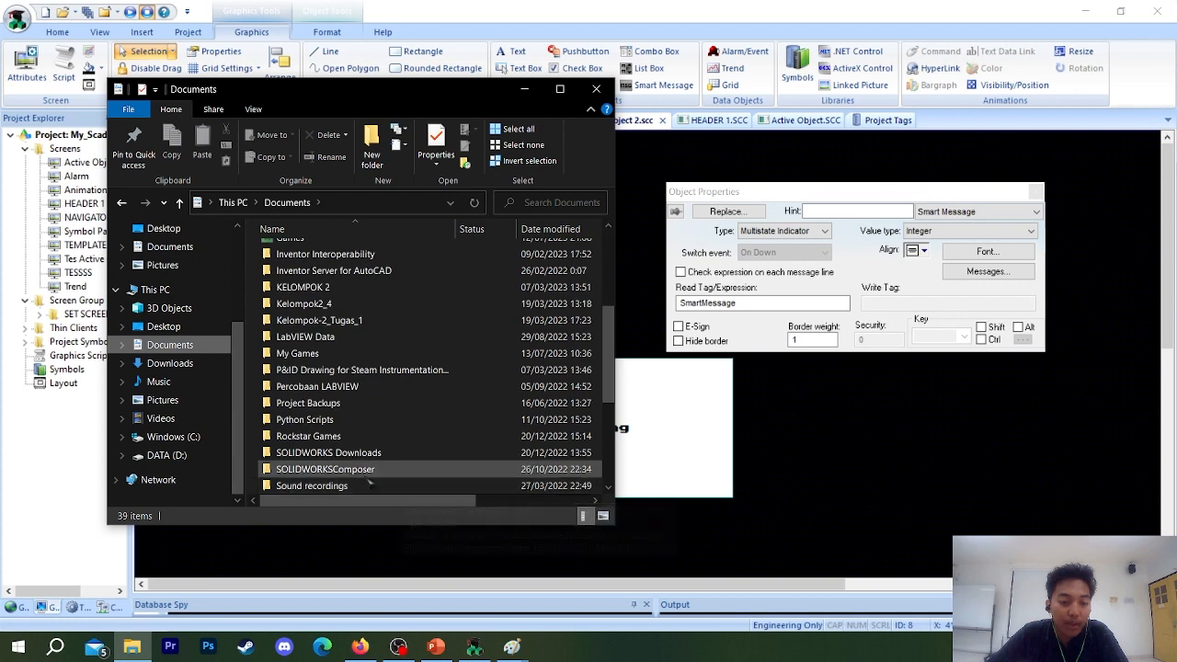
double_click(359, 485)
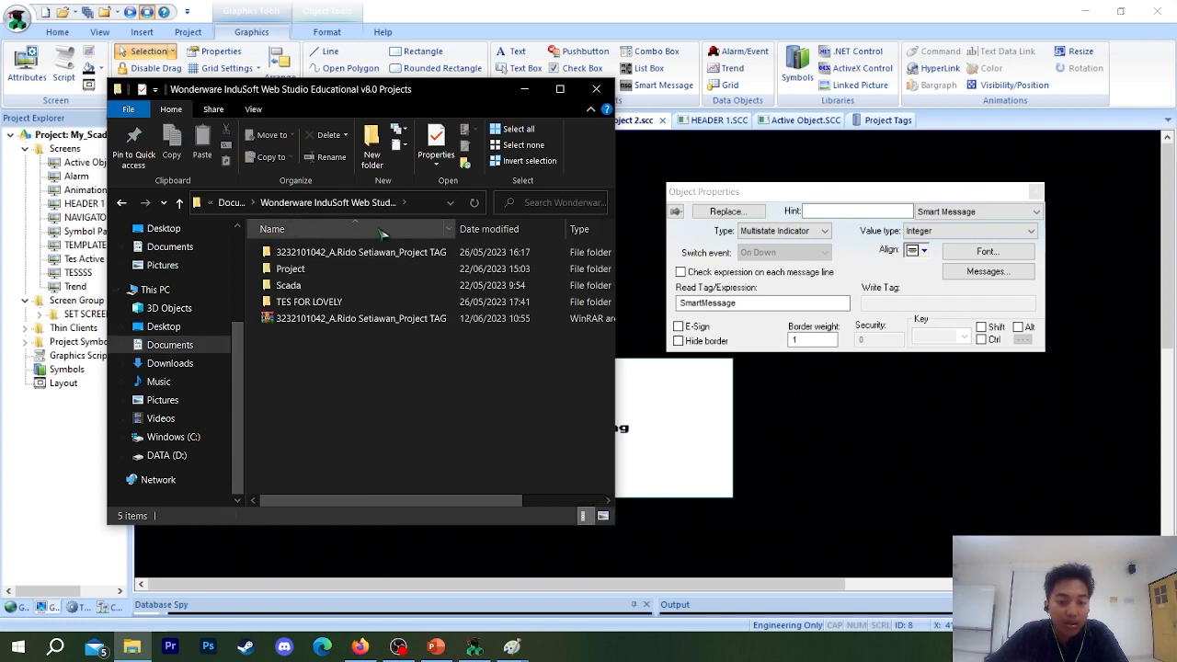
click(362, 254)
double_click(361, 254)
click(313, 257)
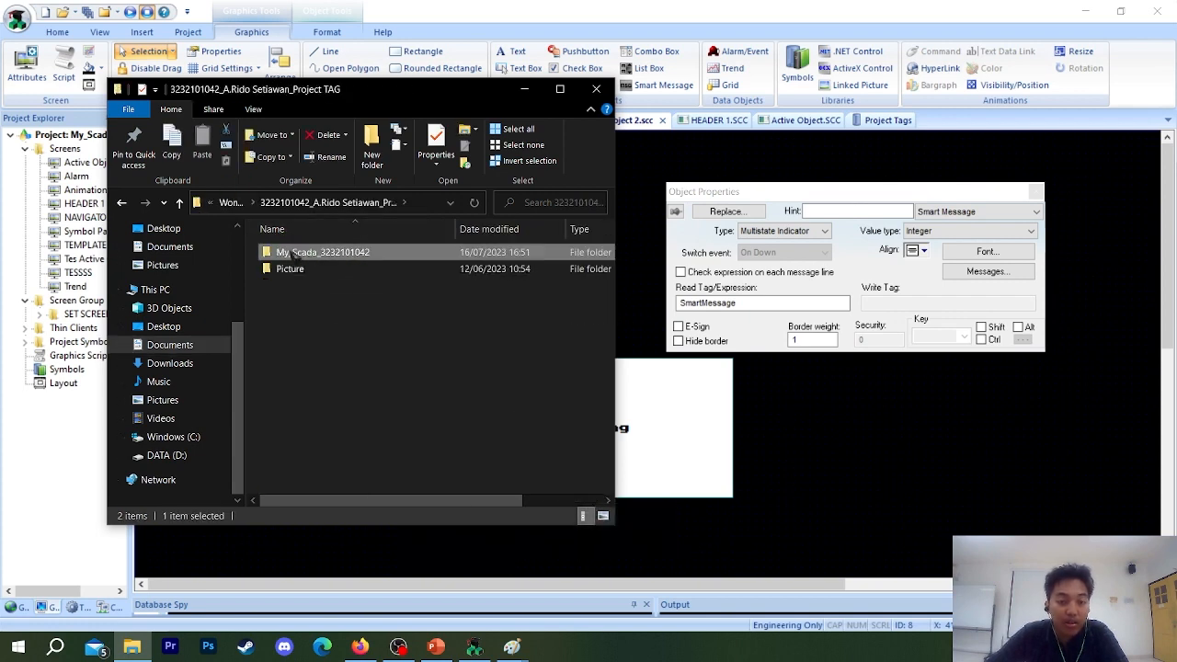
double_click(313, 256)
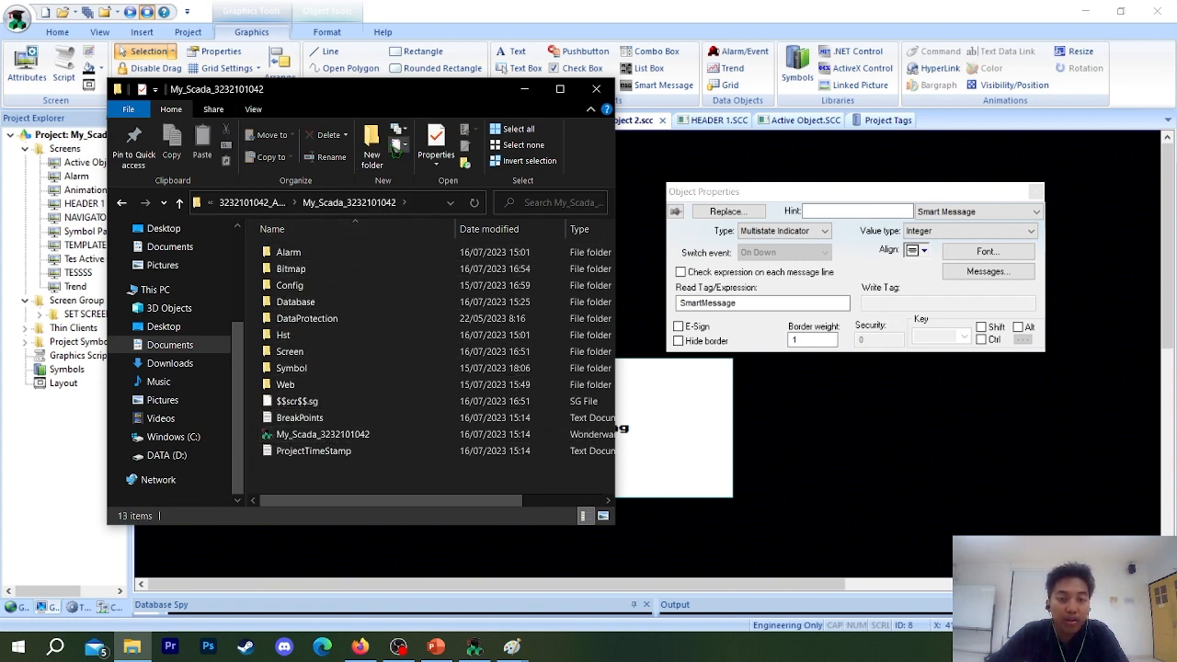
Create a folder named BMP in the My_Scada project folder and move the MONKE picture from the Bitmap folder into it.
click(372, 147)
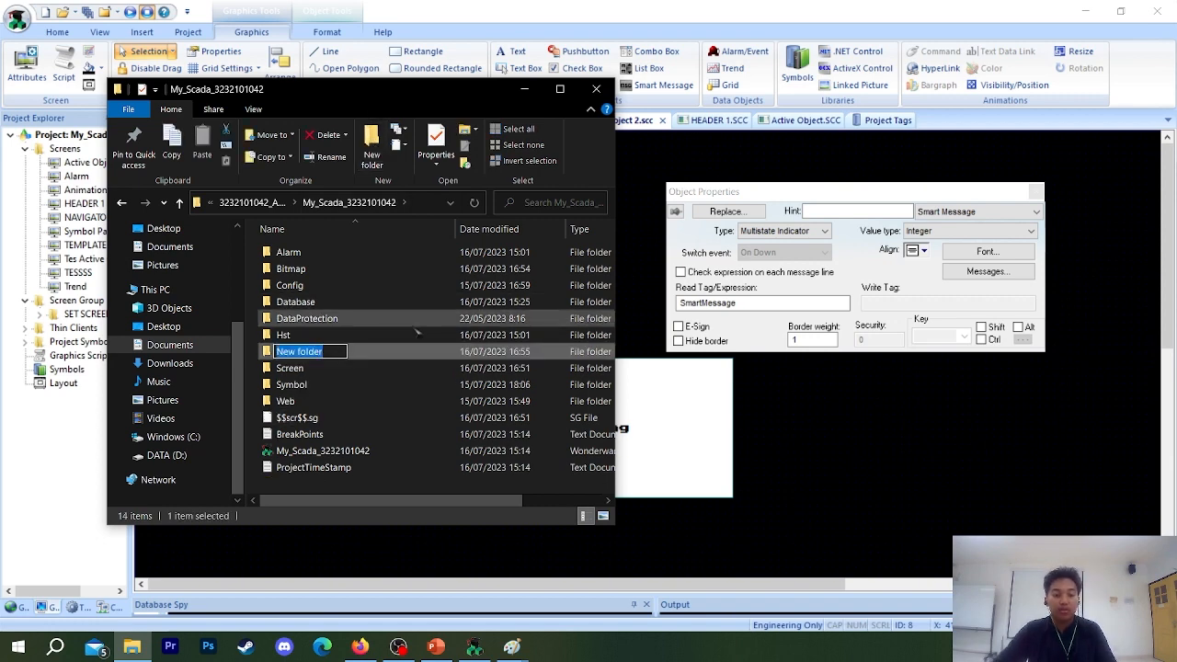
text(BMP)
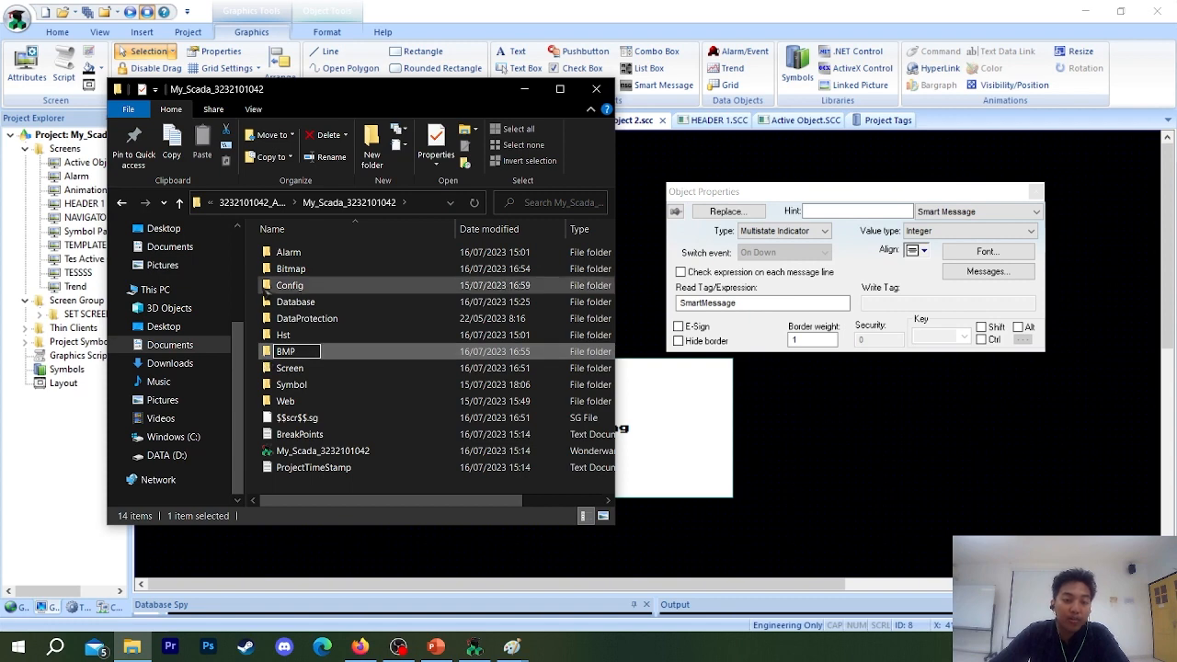
click(292, 269)
double_click(293, 270)
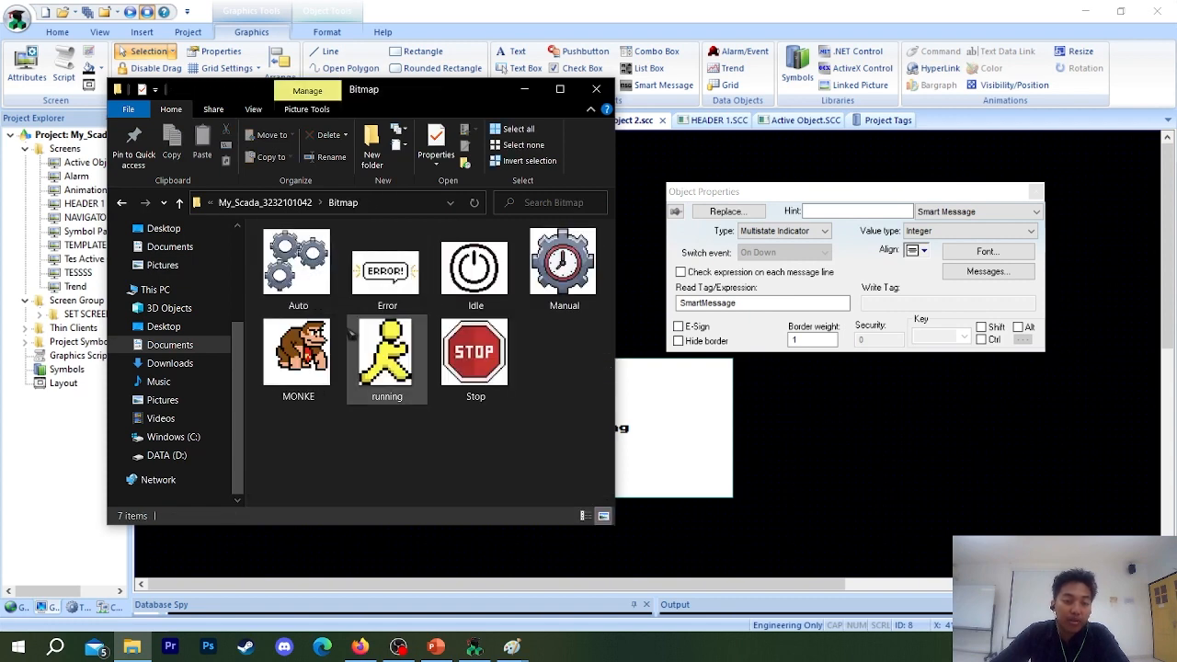
right_click(265, 385)
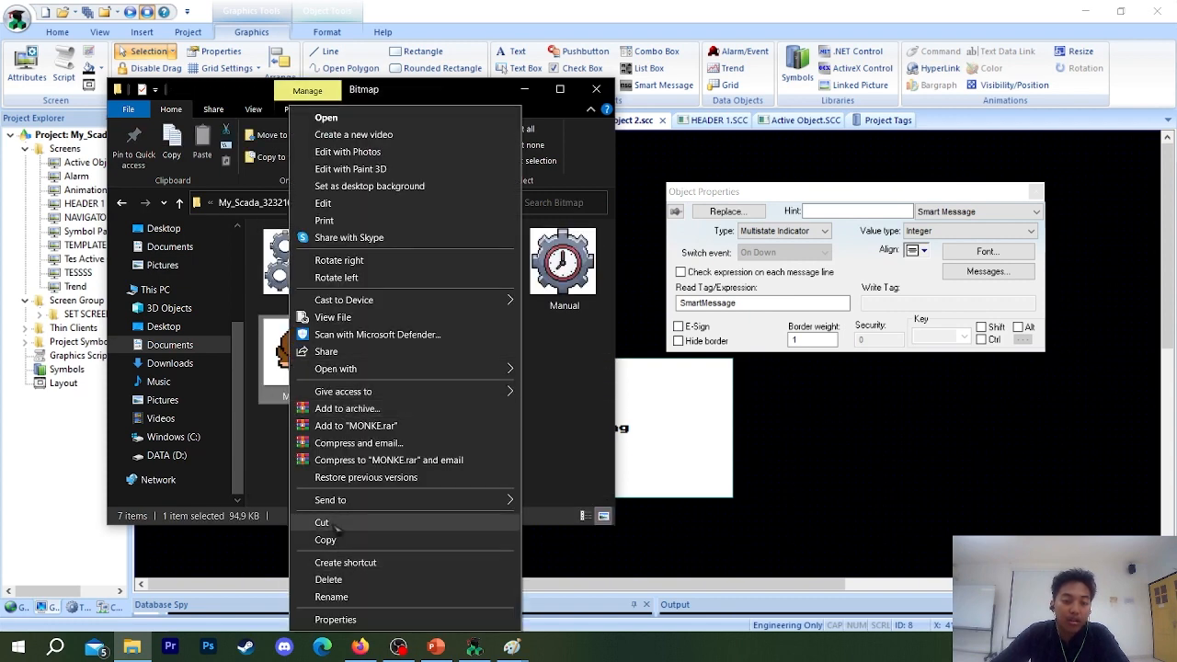
click(324, 522)
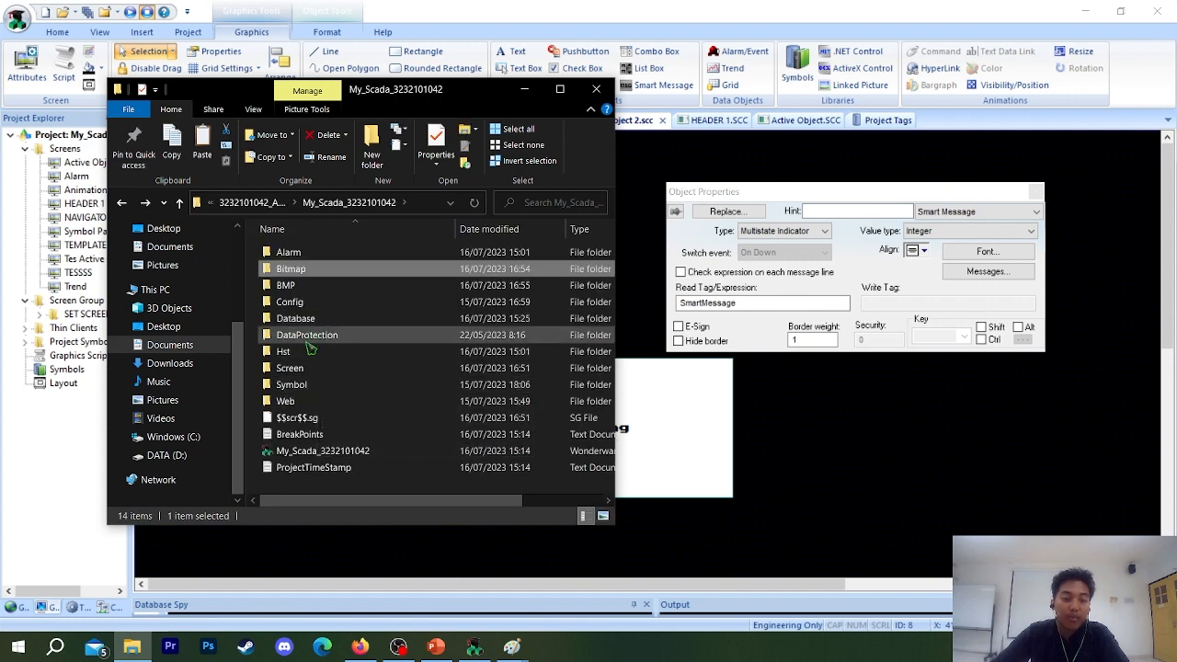
double_click(372, 333)
key(ctrl+v)
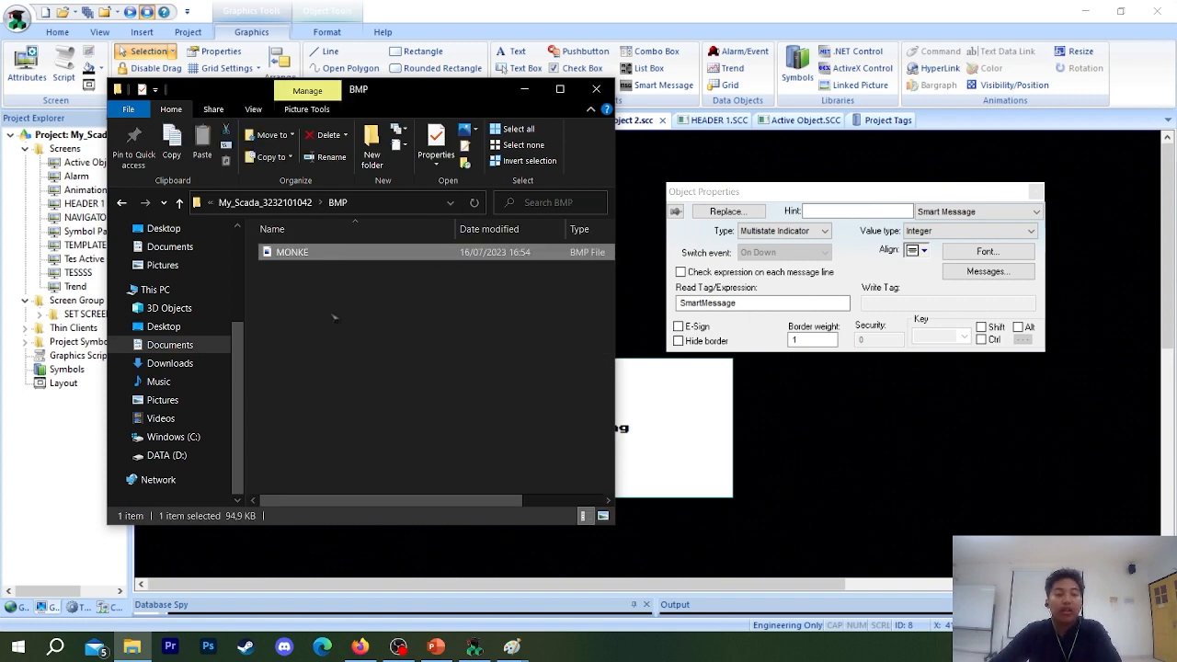
Check the contents of the Bitmap folder and return to the Tes Active Object 2 screen in InduSoft Web Studio.
click(457, 351)
click(287, 204)
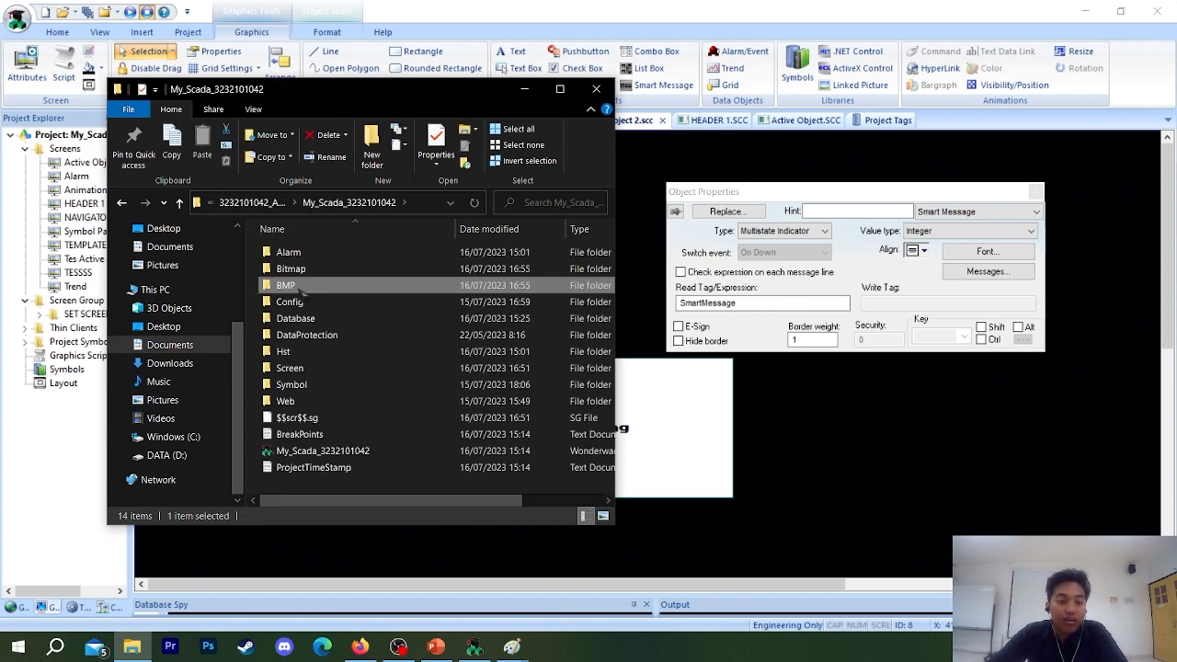
click(297, 270)
double_click(297, 270)
key(alt+Left)
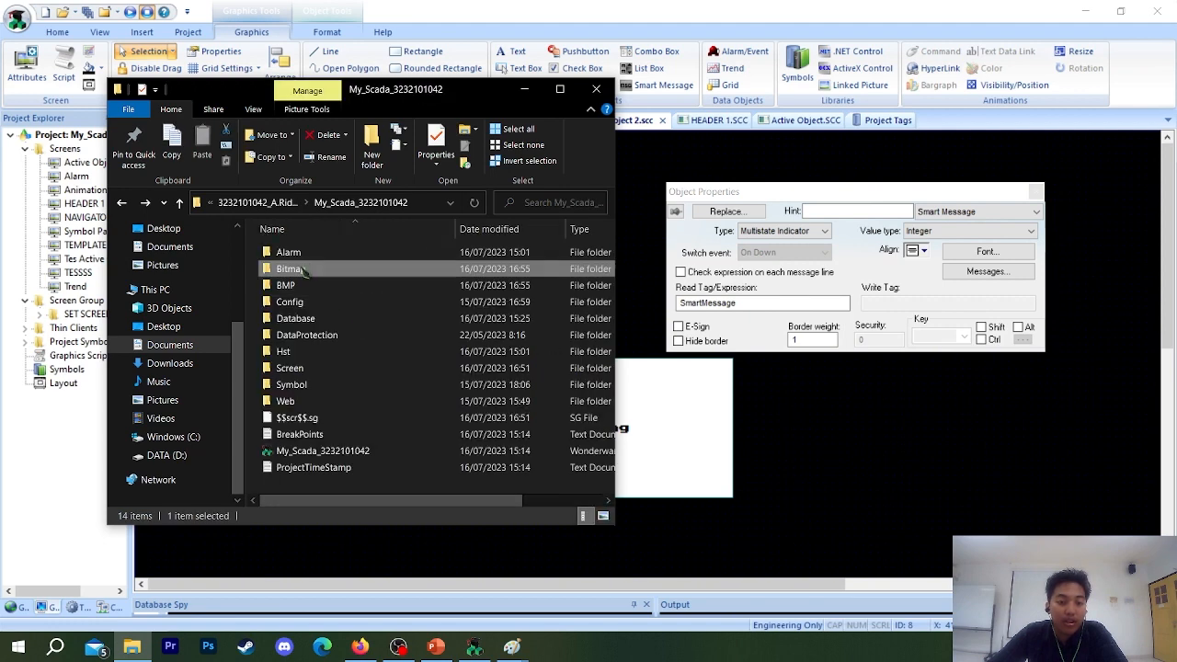
click(525, 88)
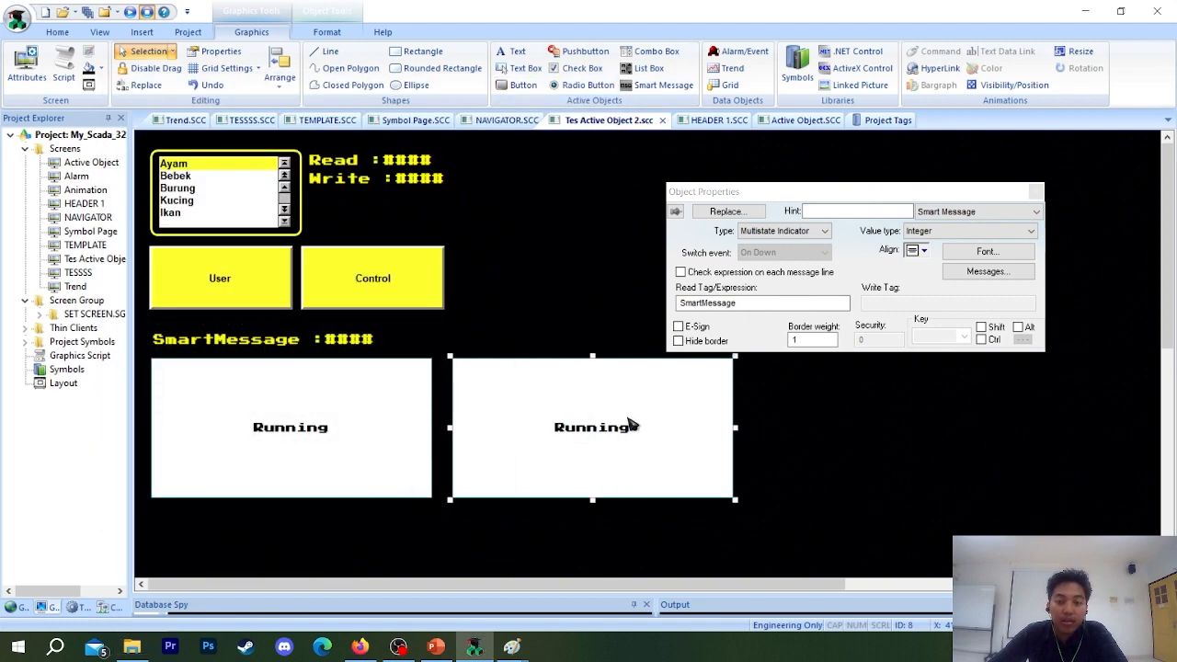
Set the graphic file of the Multistate Indicator's Error state to BMP\MONKE.bmp in its message configuration and close the object properties.
click(982, 269)
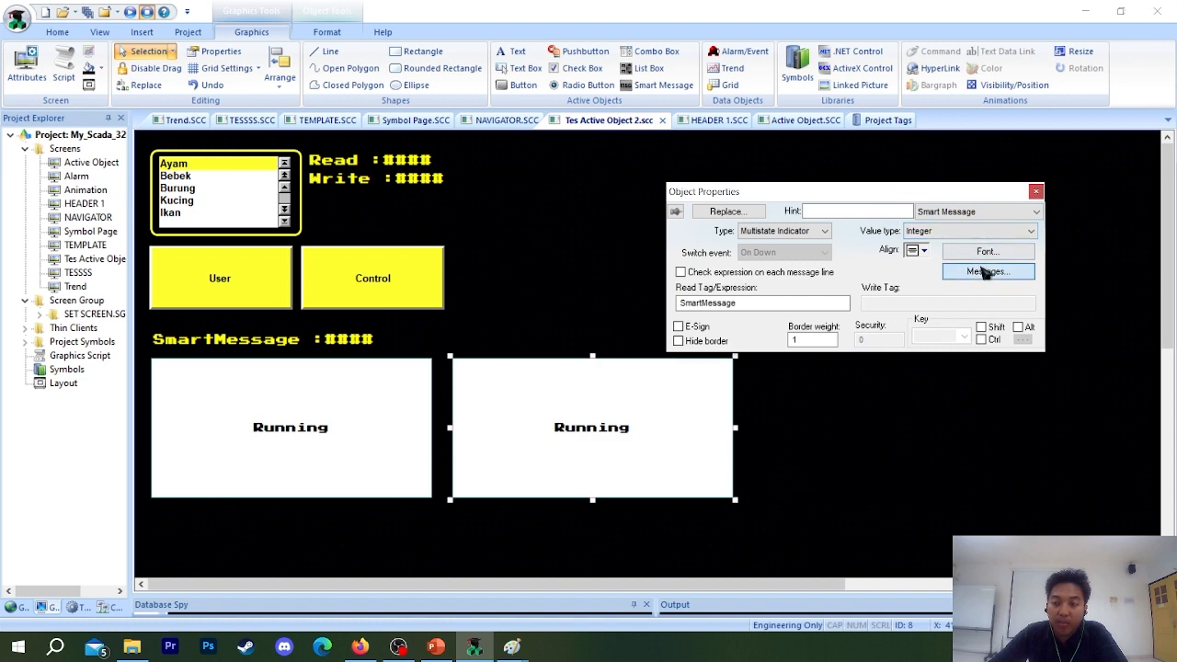
drag(736, 328, 885, 277)
click(975, 241)
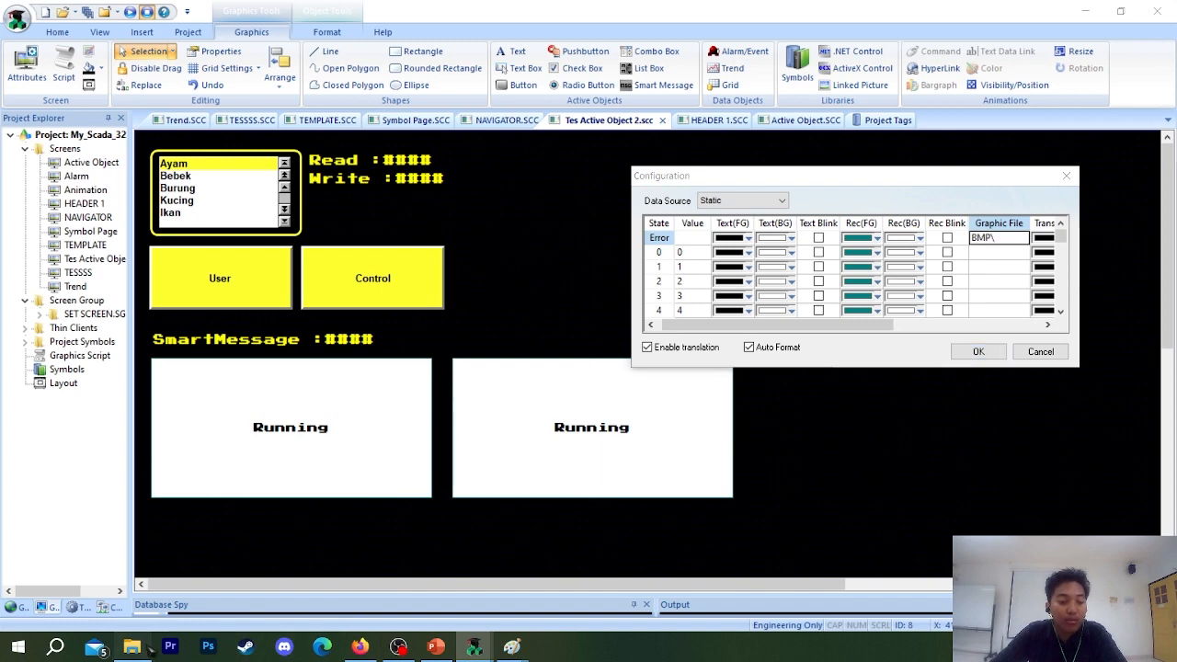
click(131, 647)
double_click(343, 287)
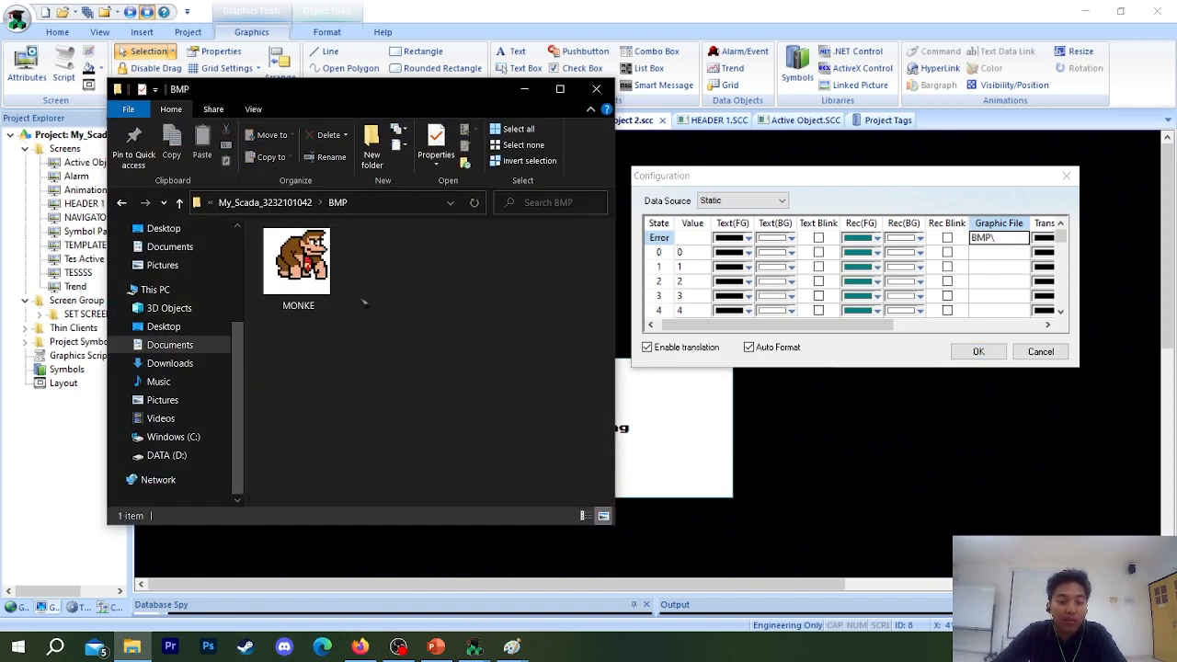
click(1018, 243)
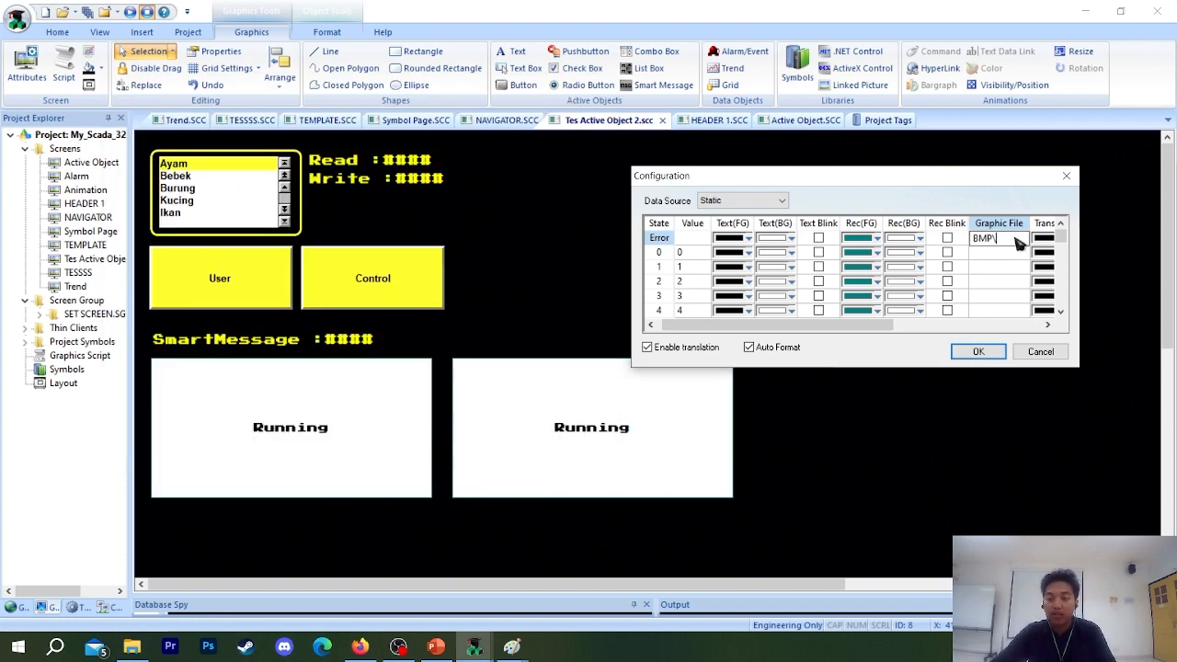
text(MONKE.bmp)
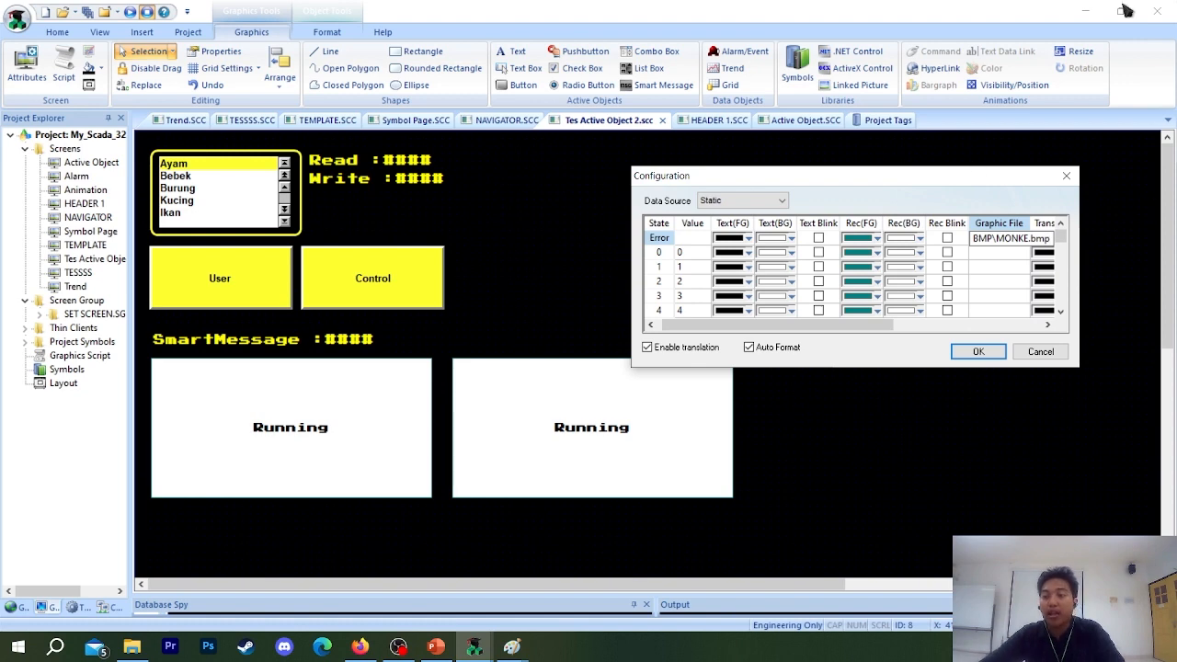
click(977, 352)
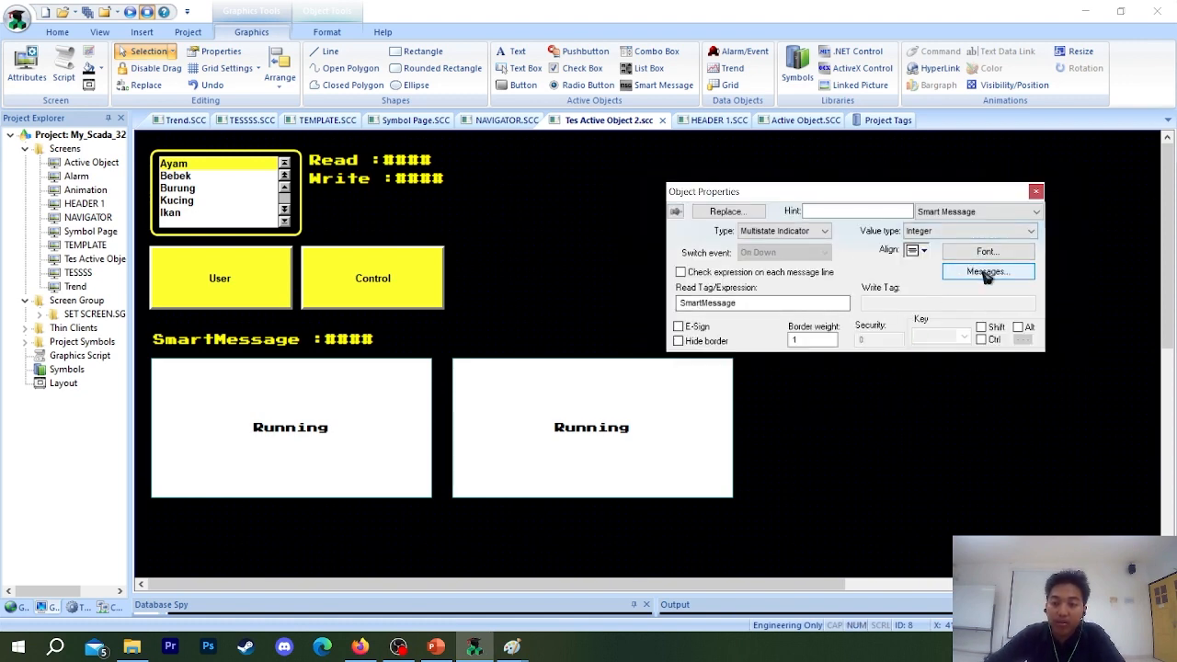
click(1035, 192)
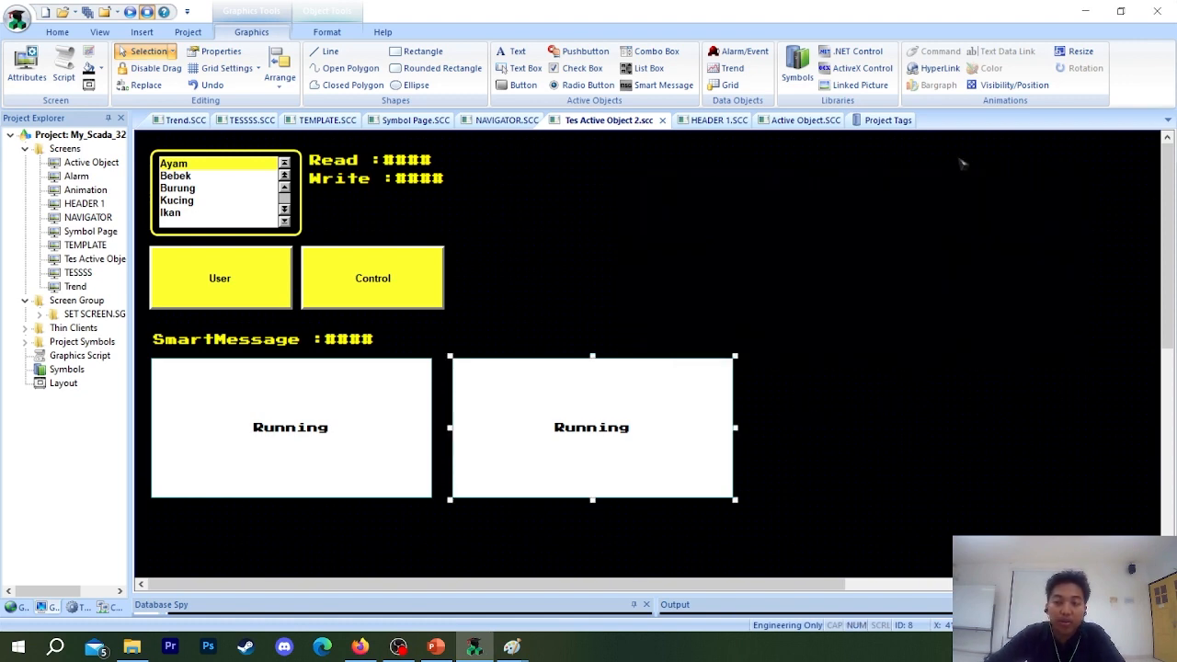
Run the project, go to the TES AO screen and test the Error state by setting SmartMessage to 10.
click(138, 12)
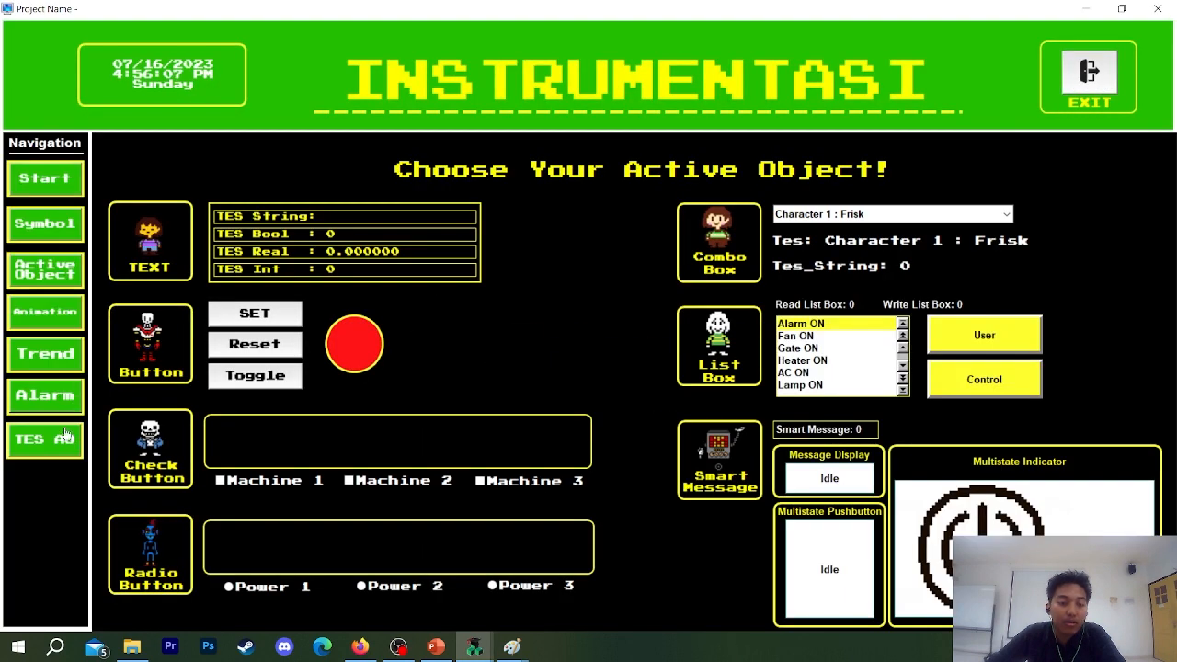
click(66, 434)
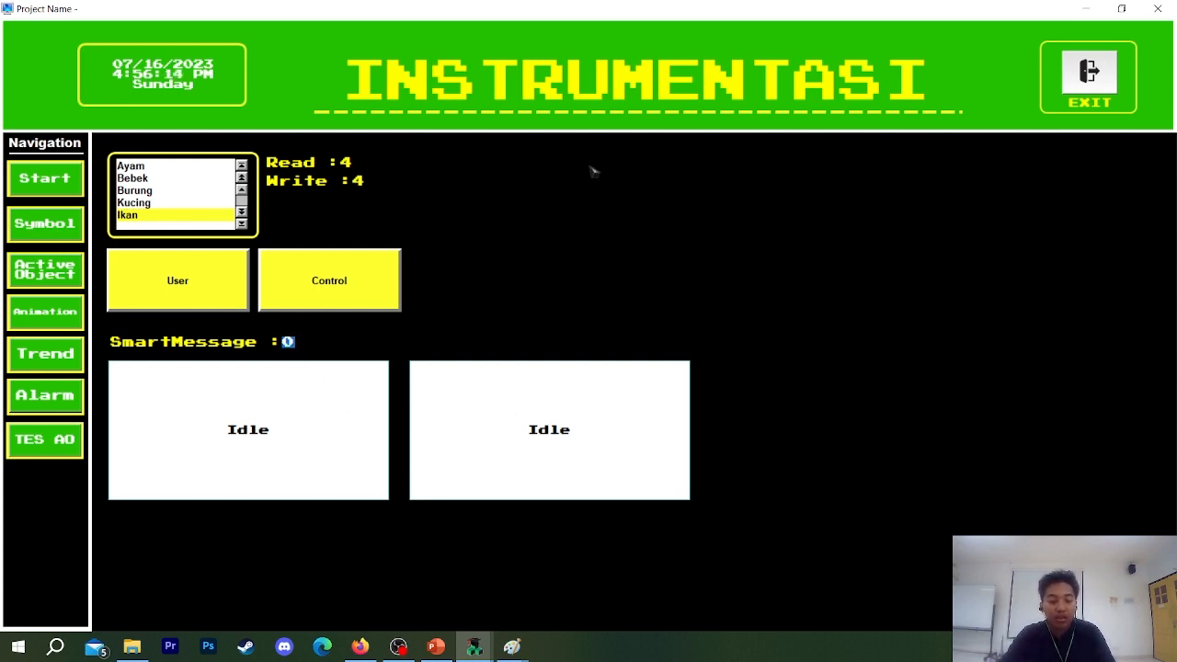
text(1)
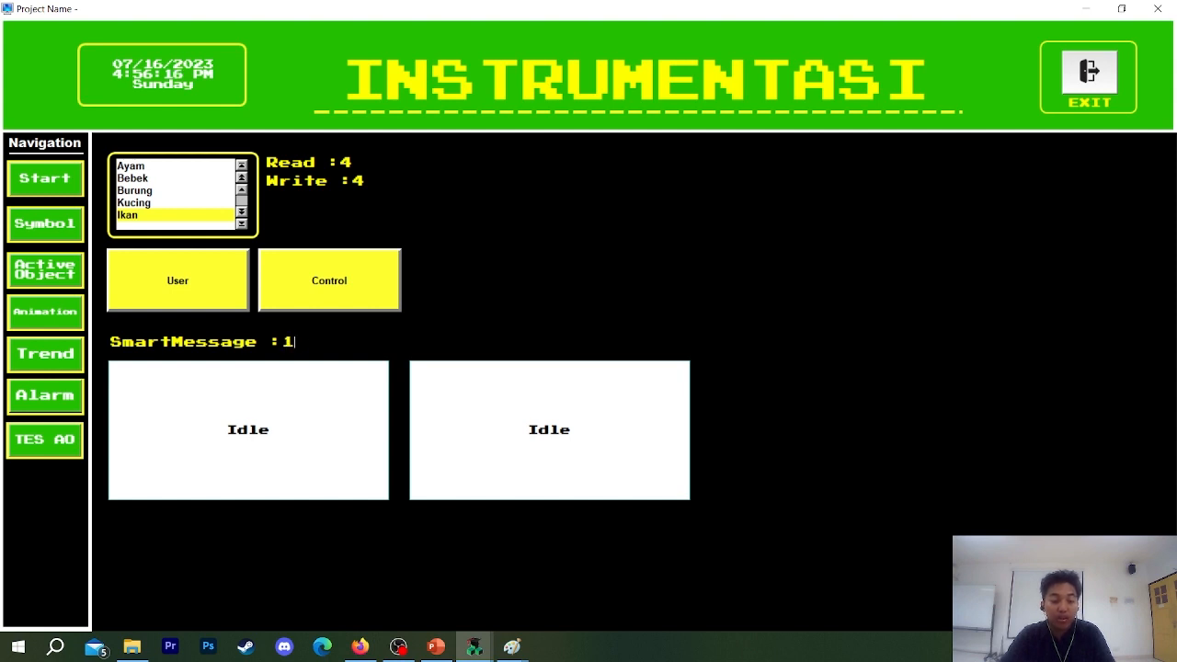
key(Return)
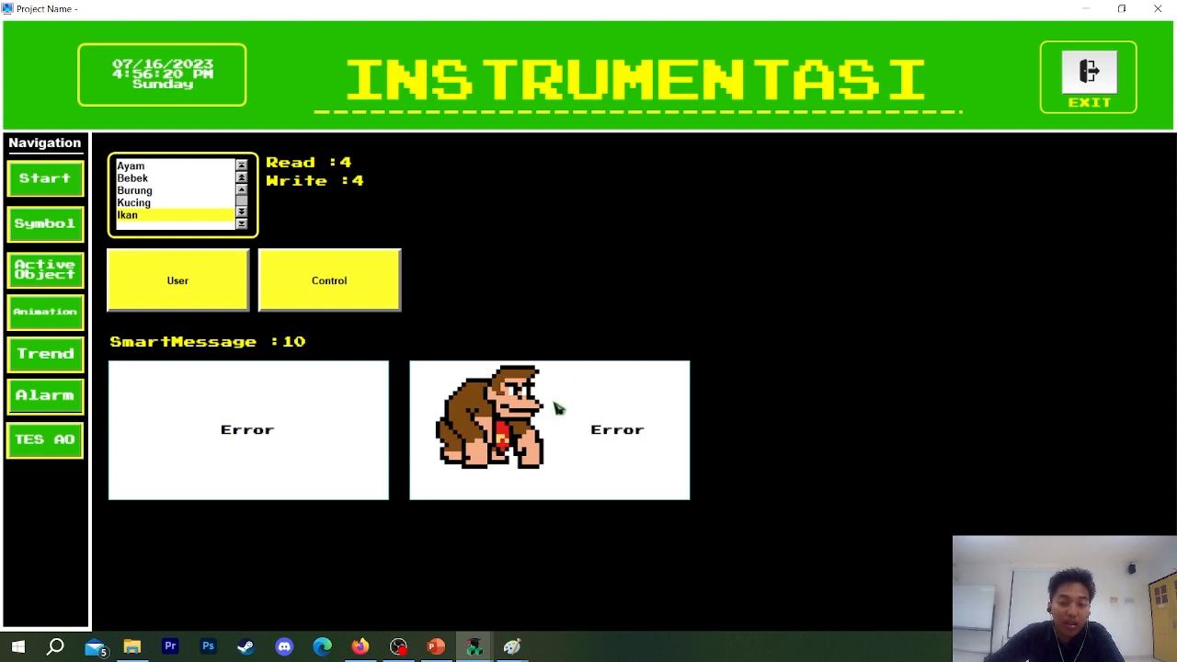
Test the Running state by setting SmartMessage to 1, and exit the running project.
click(278, 341)
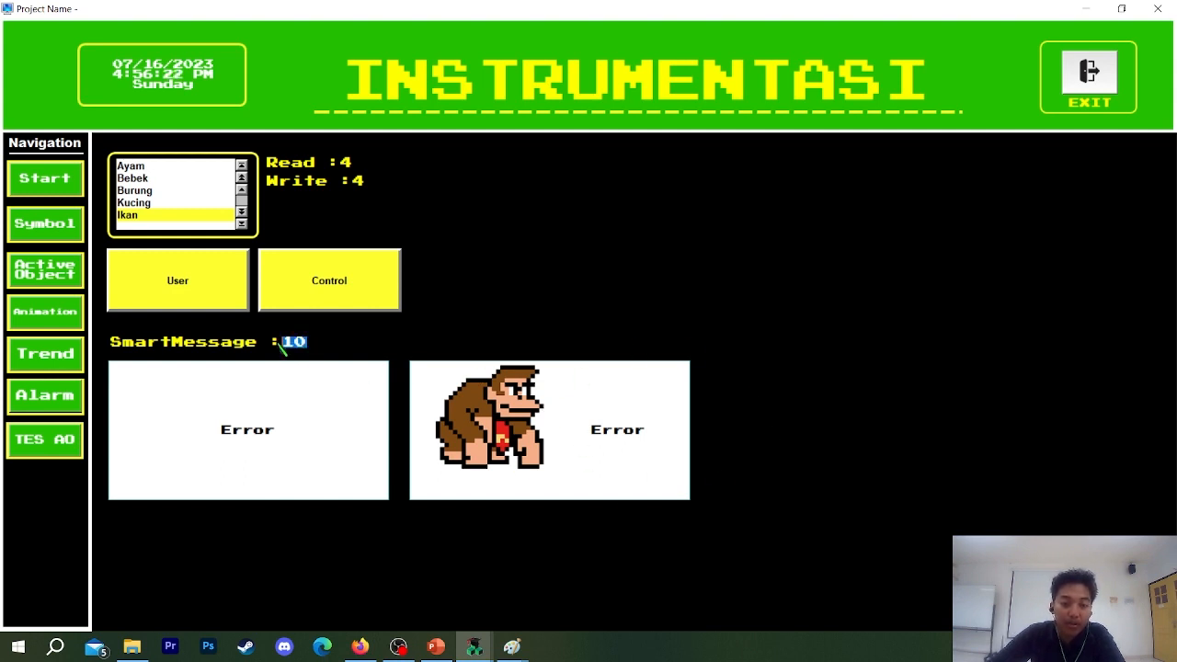
key(BackSpace)
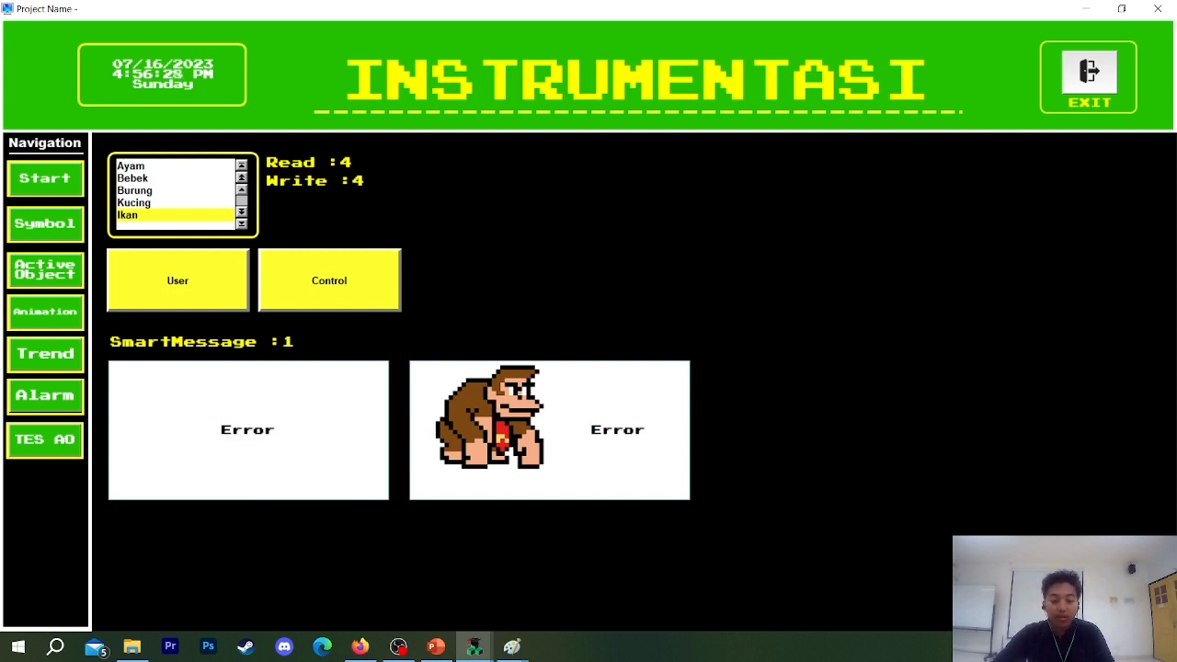
text(1)
key(Return)
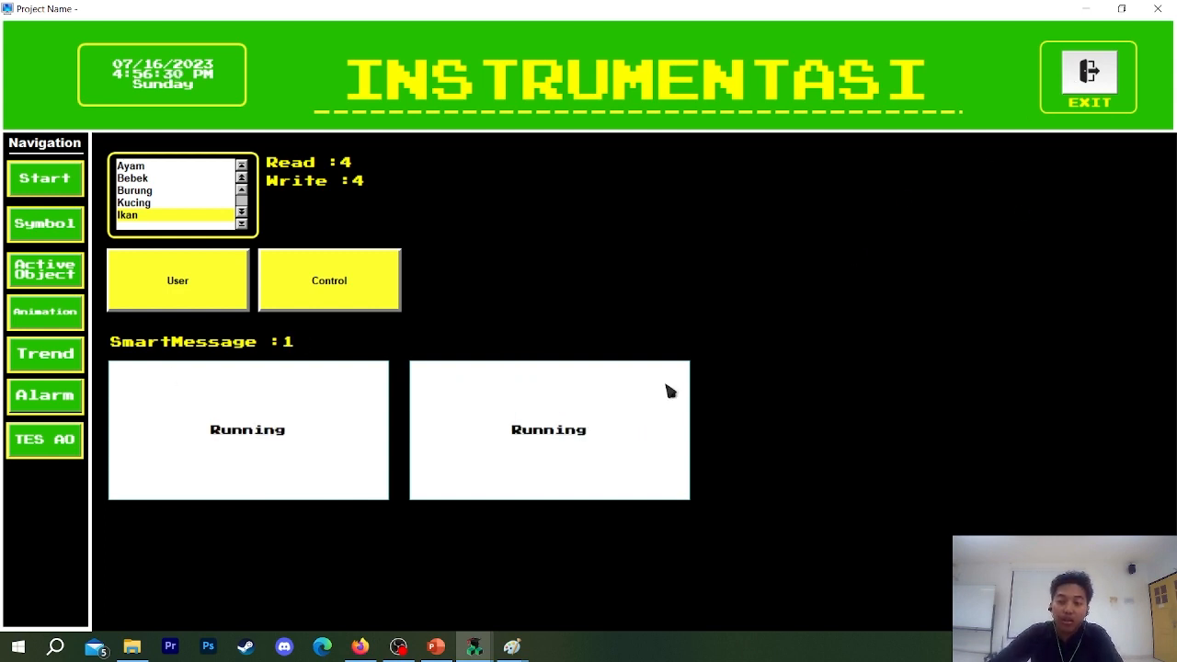
click(1089, 68)
click(630, 379)
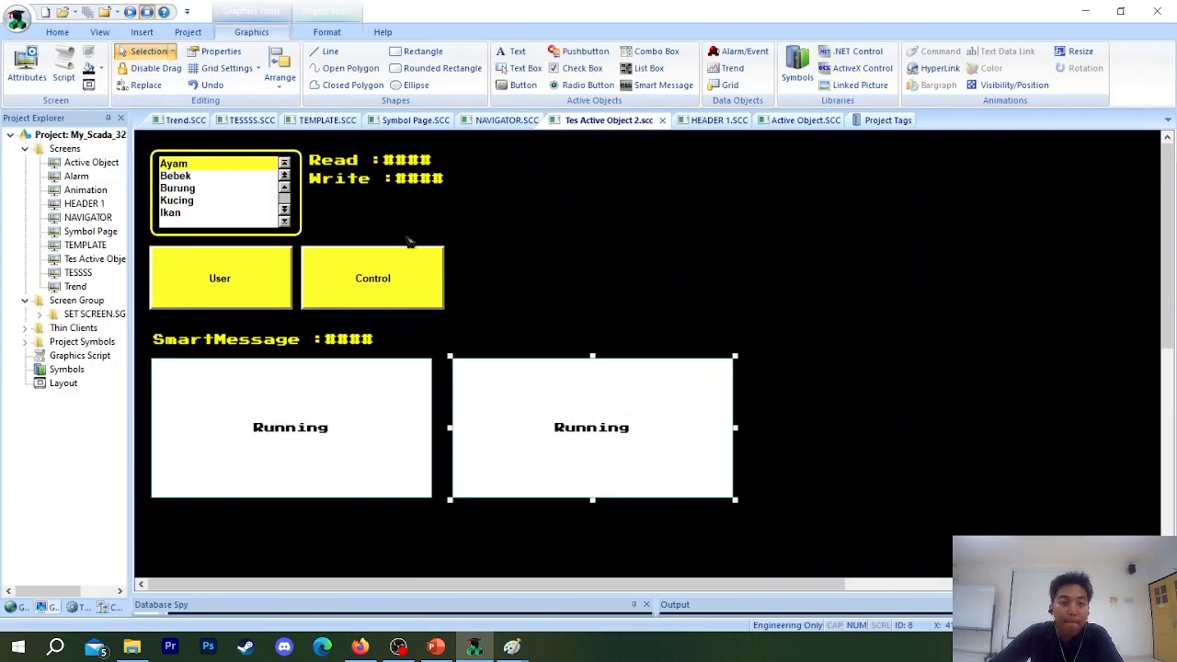
Open the Multistate Indicator's message configuration at its graphic file settings and look up the image names in the project's Bitmap folder.
double_click(522, 438)
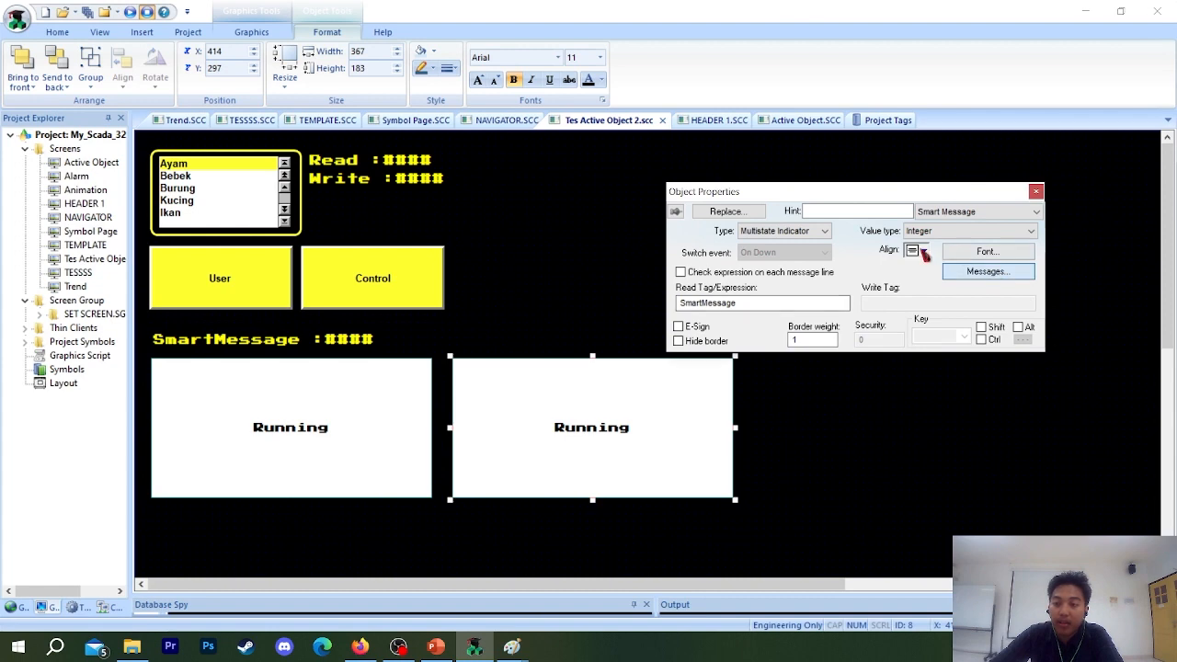
drag(791, 325, 990, 323)
click(893, 251)
click(132, 647)
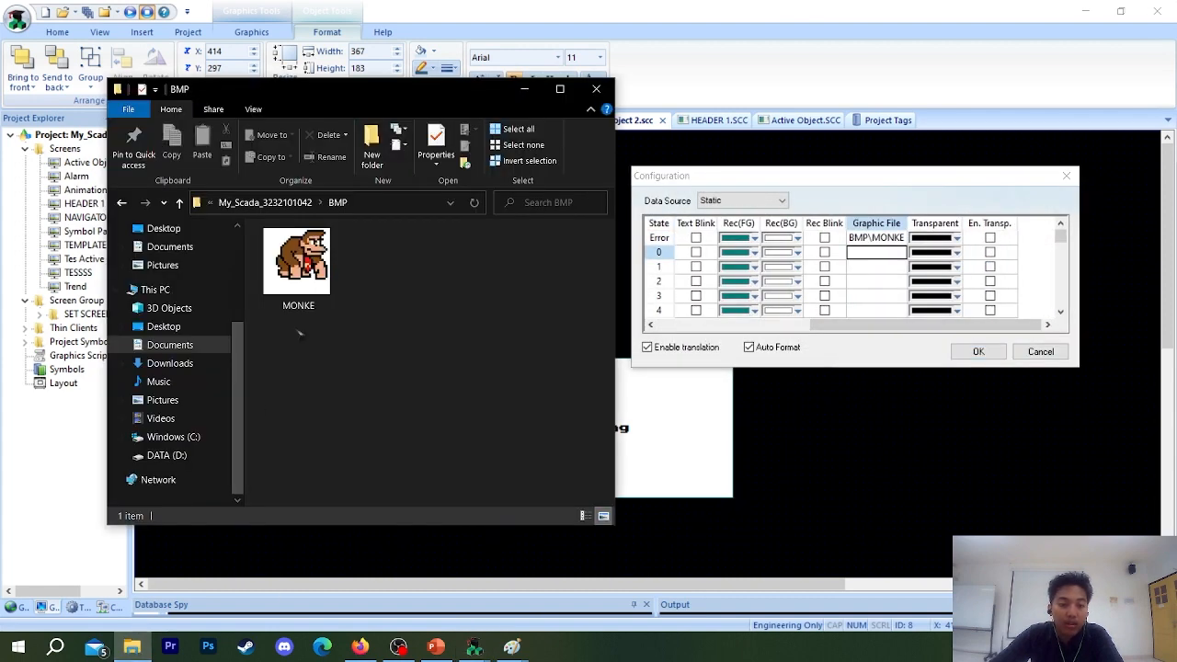
click(265, 203)
double_click(285, 264)
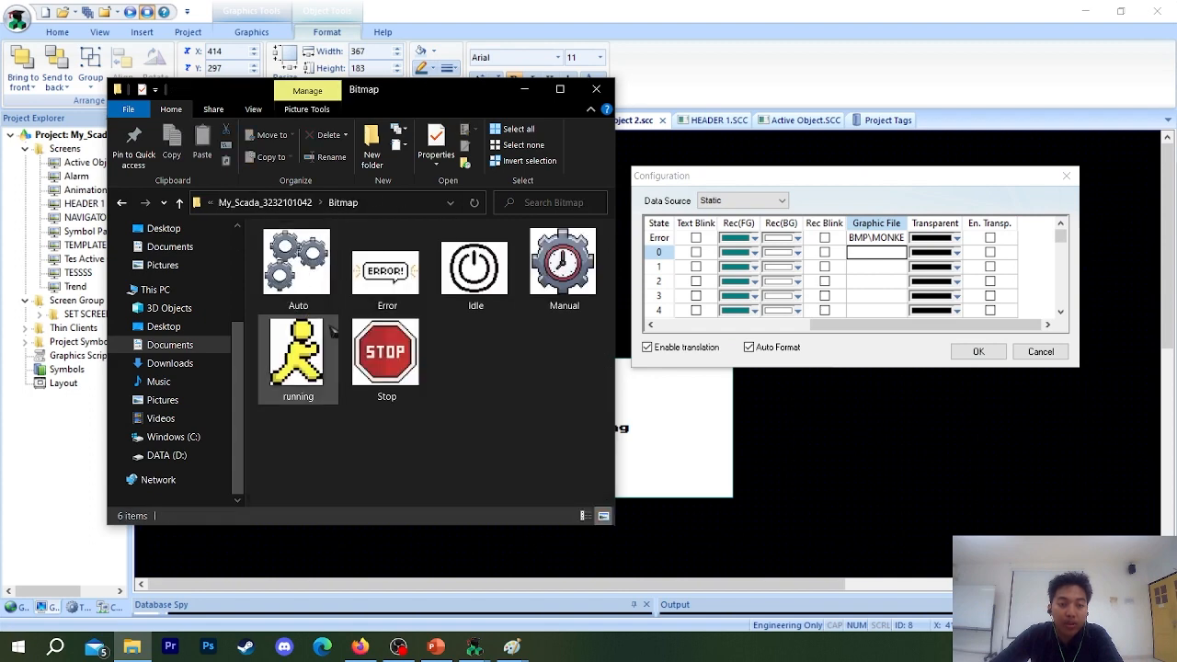
Set the graphic file of the Multistate Indicator's state 0 to Bitmap\Idle.bmp.
click(872, 257)
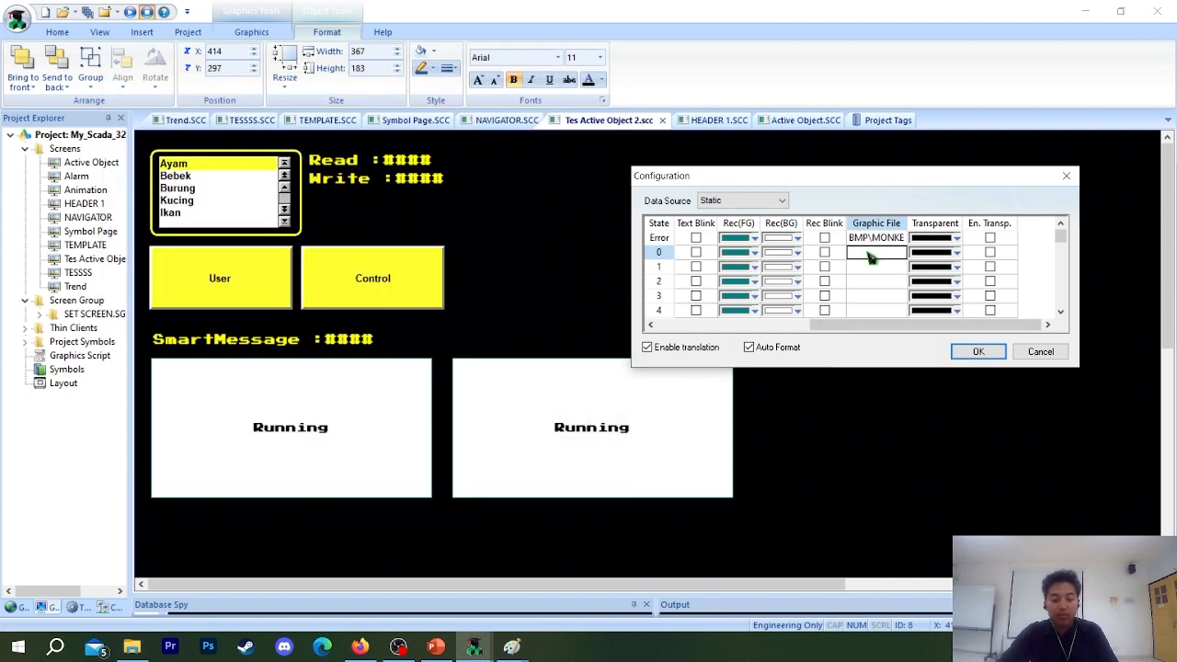
text(b)
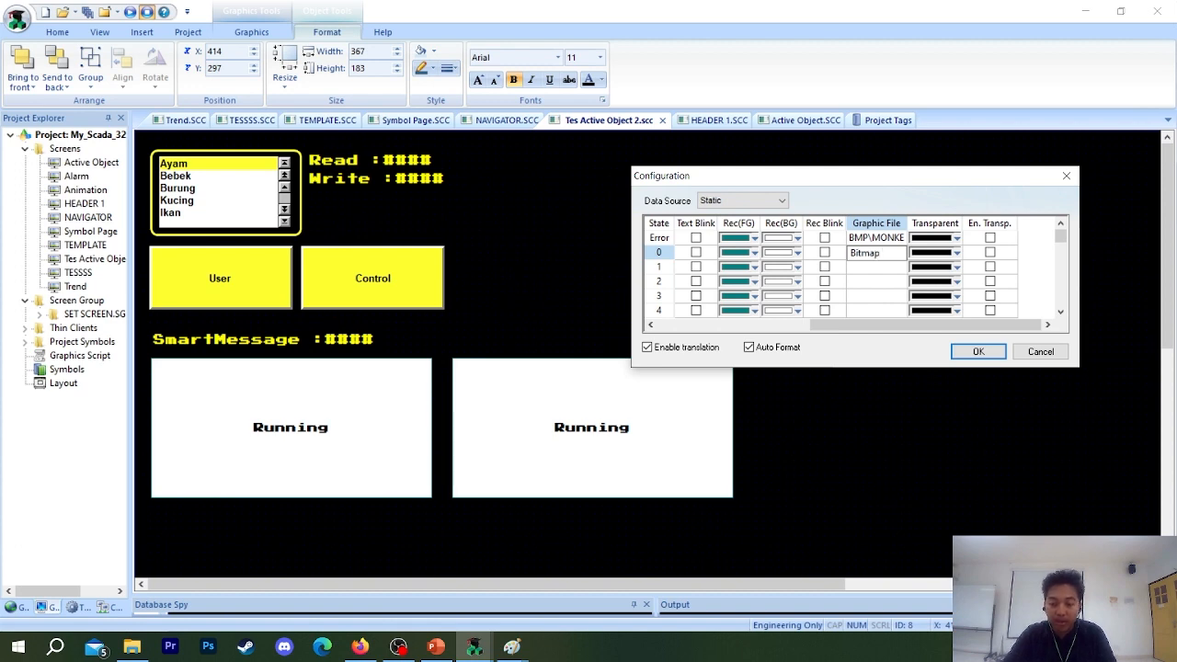
click(132, 648)
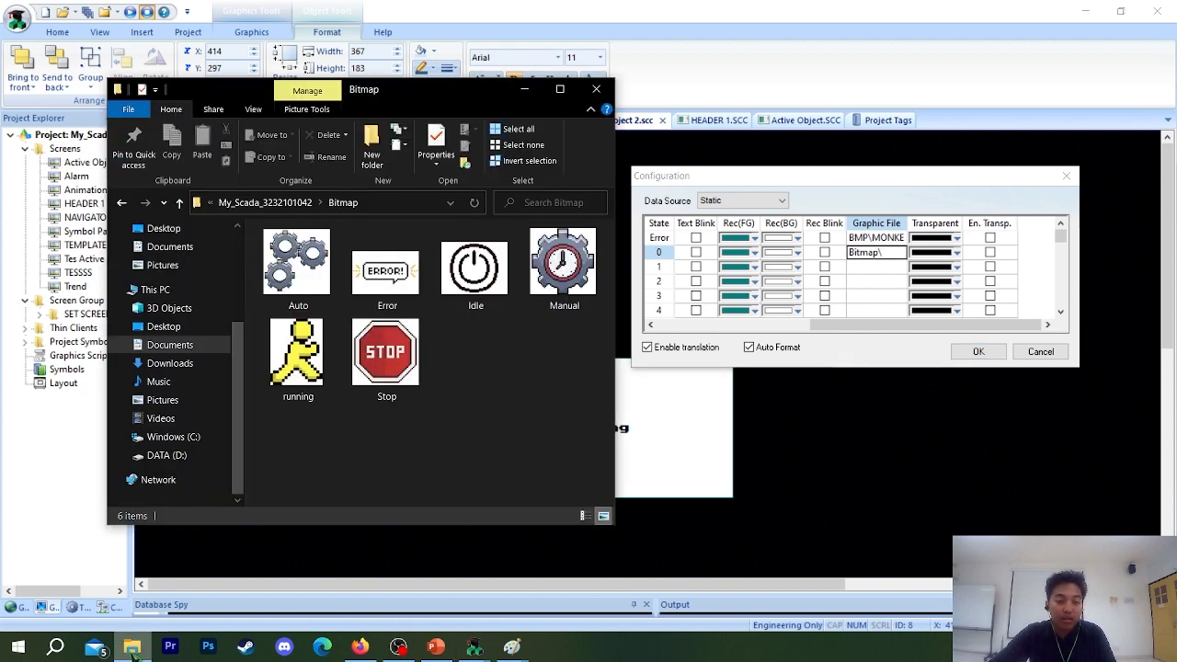
click(133, 649)
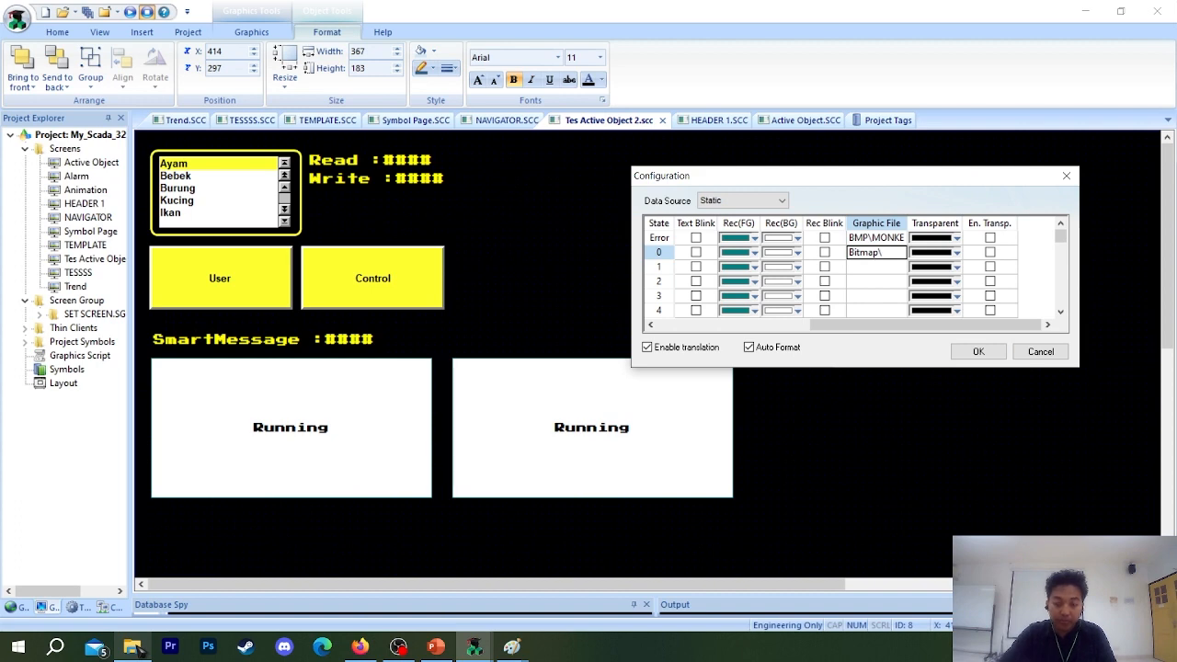
click(895, 257)
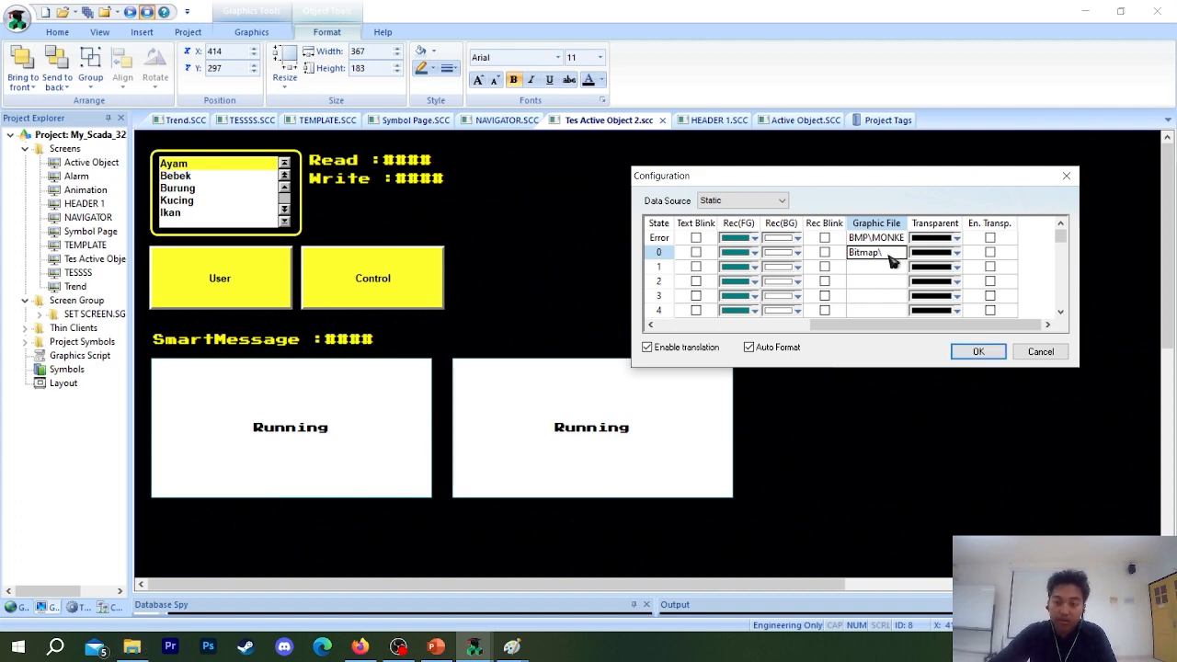
click(889, 257)
text(Idle)
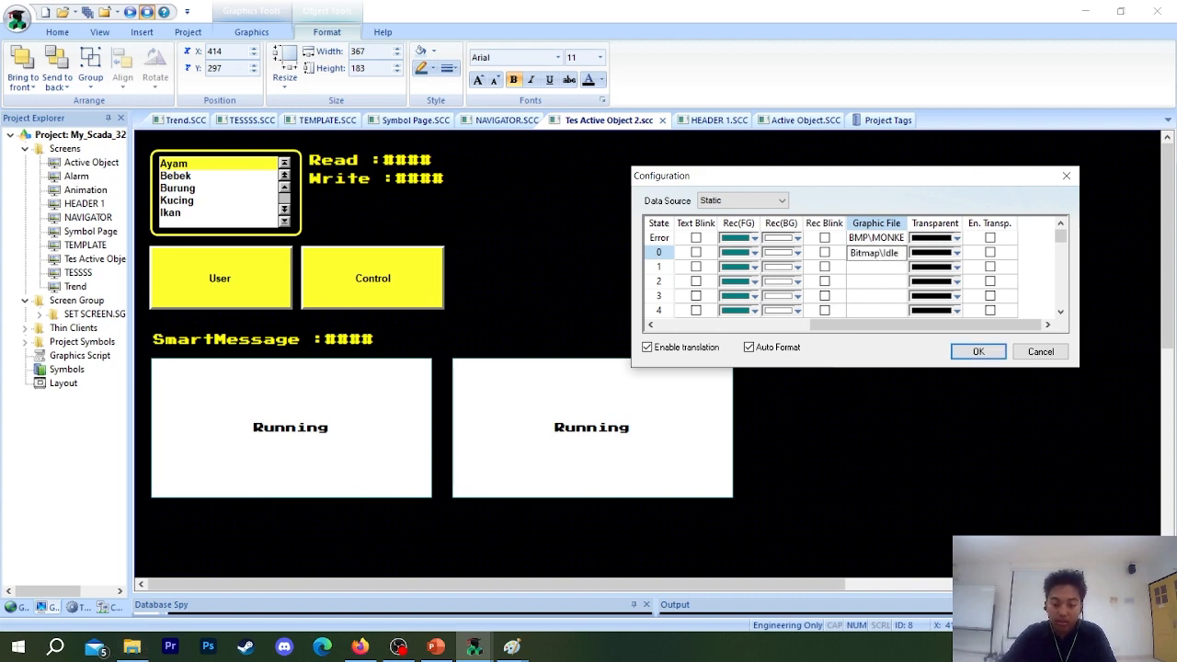
text(.bmp)
Set the graphic file of state 1 to Bitmap\running.bmp, checking the image name in the Bitmap folder.
click(878, 267)
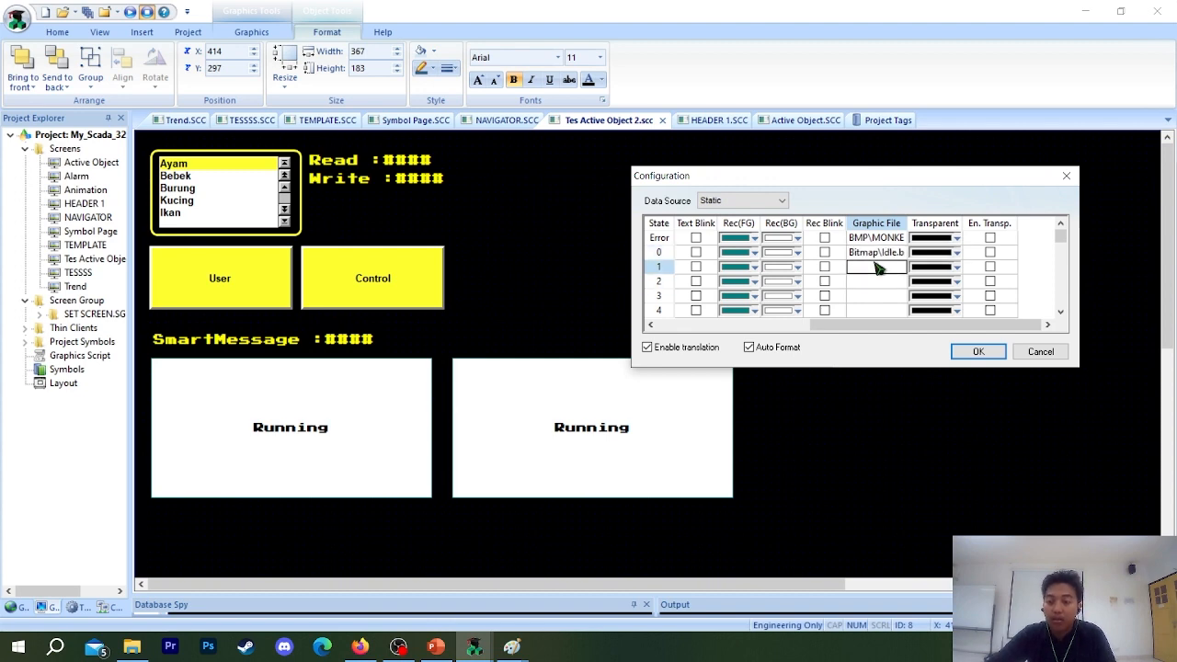
text(Bitmap\)
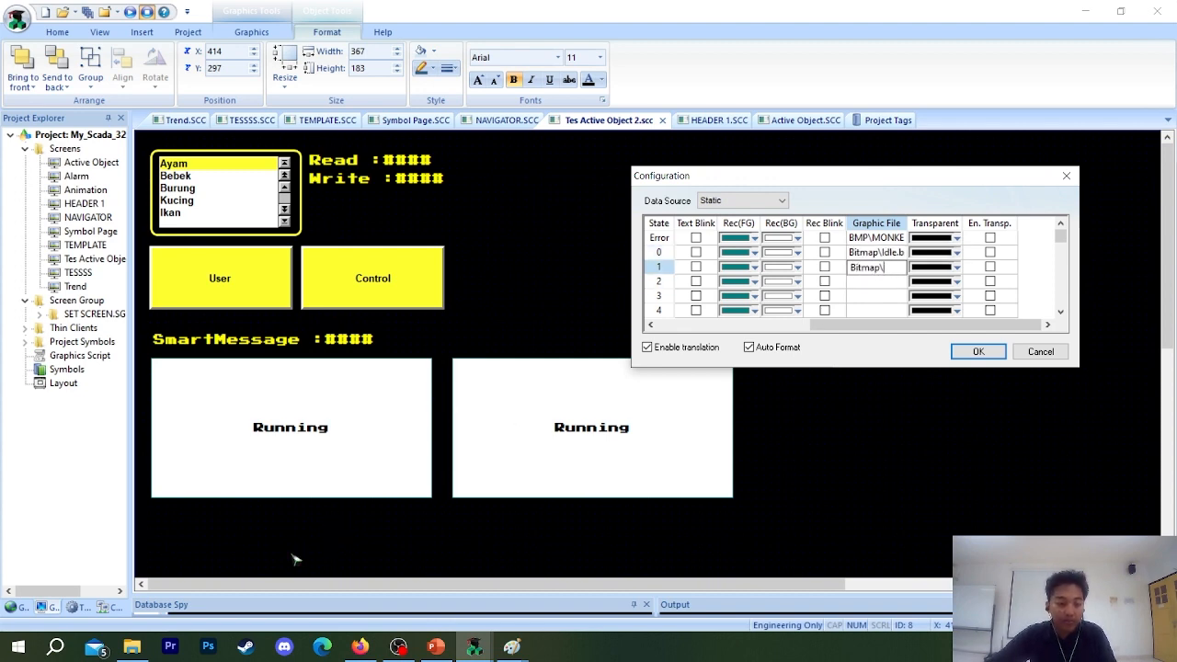
click(138, 649)
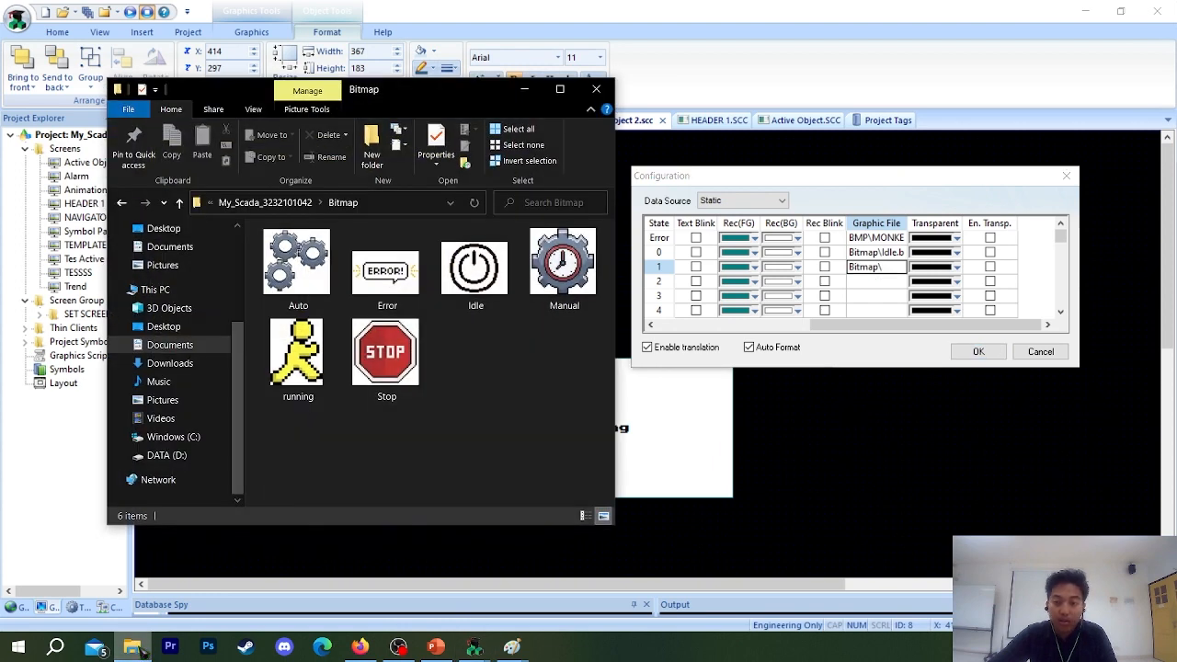
click(134, 649)
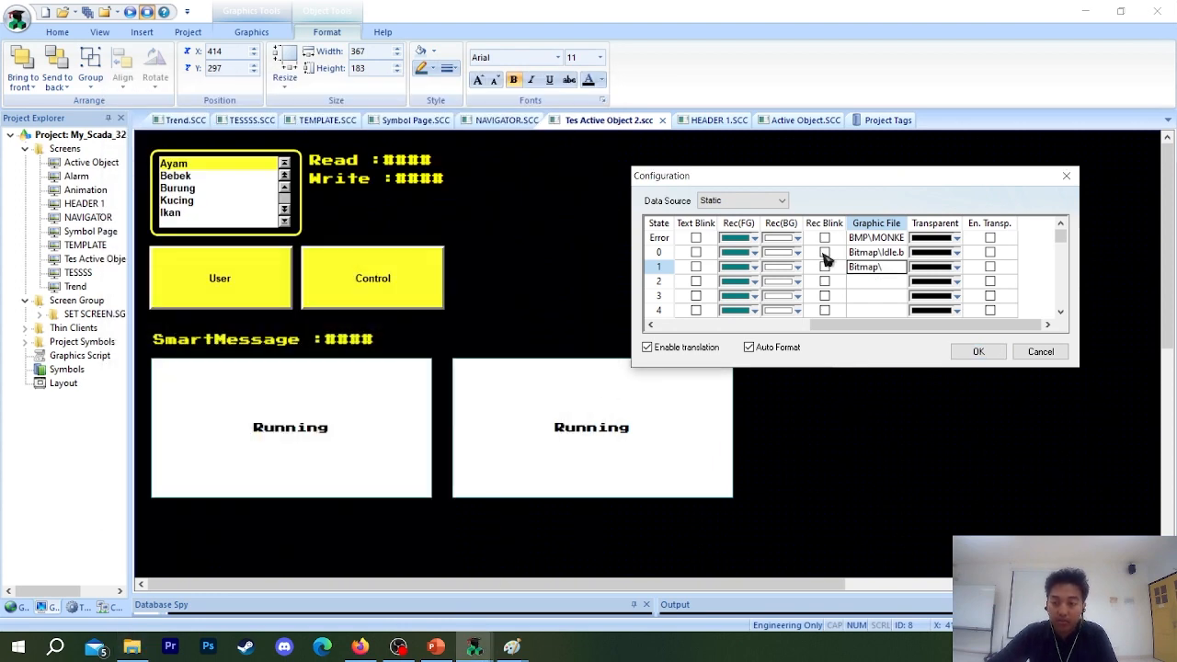
click(890, 272)
text(ru)
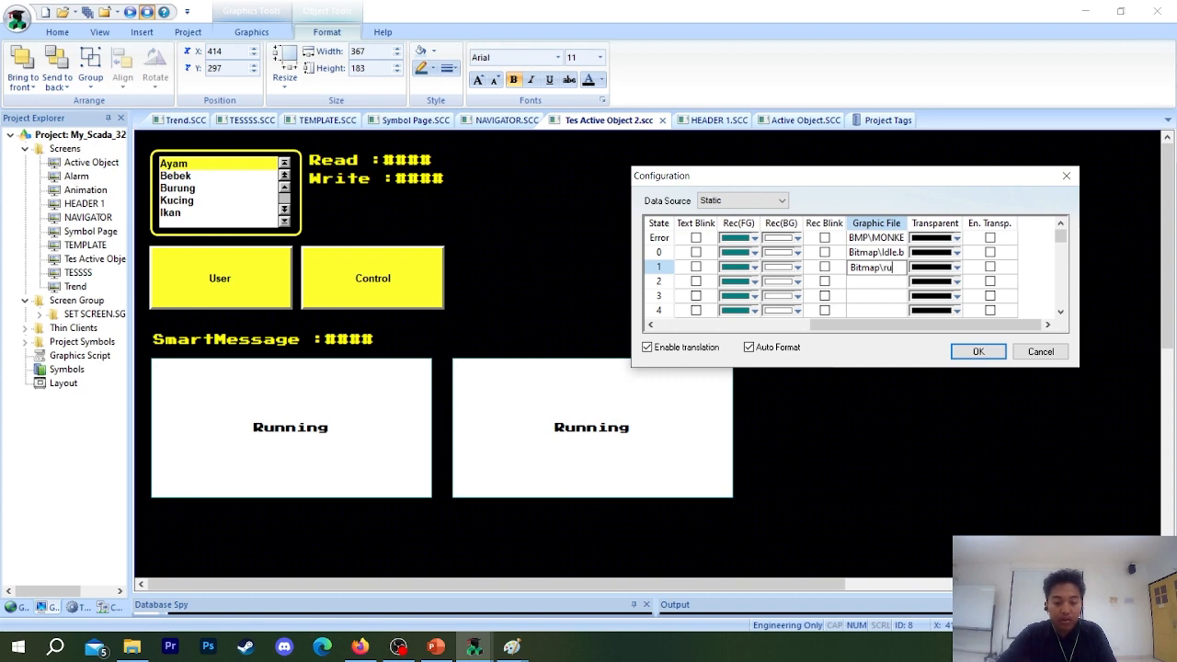
text(nning.bmp)
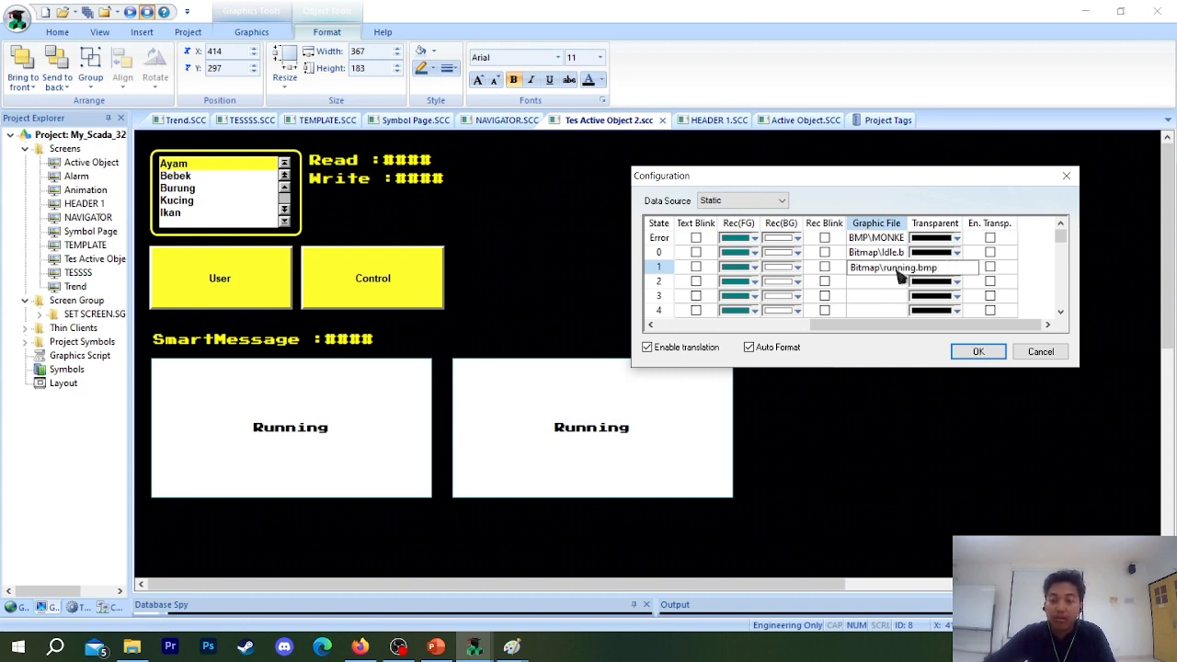
Set the graphic file of state 2 to Bitmap\Auto.bmp.
click(877, 284)
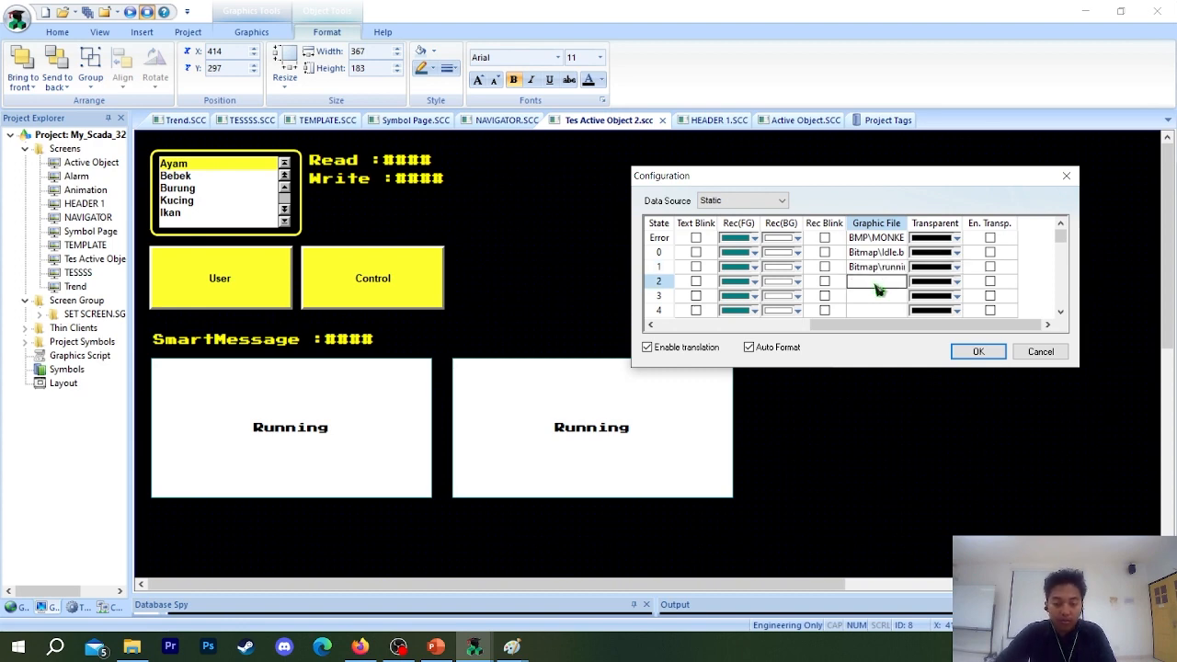
text(Bitmap\)
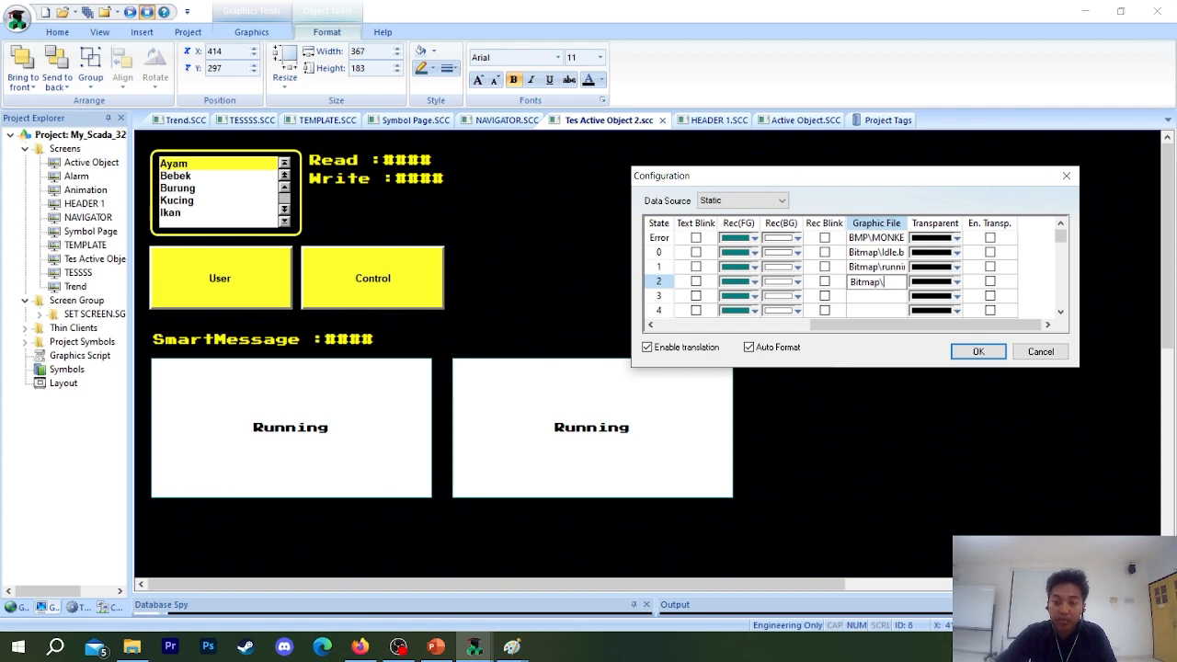
text(Auto.bmp)
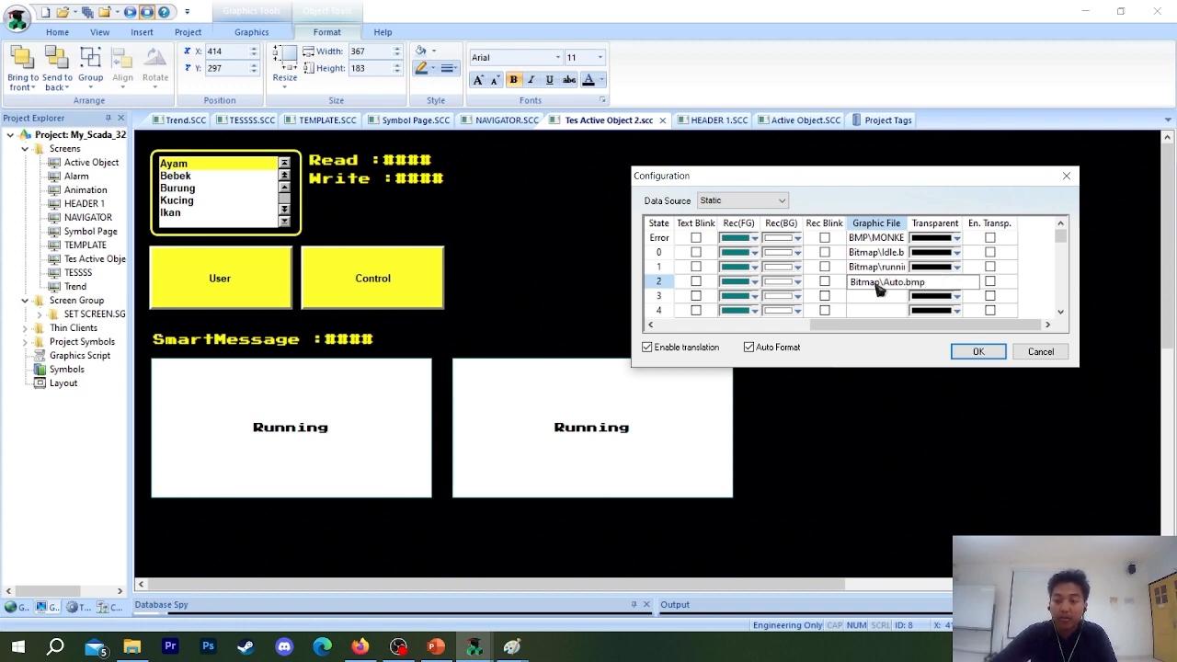
Set the graphic file of state 3 to Bitmap\Manual.bmp, accept the message configuration and close the object properties.
click(878, 295)
text(Bitmap\)
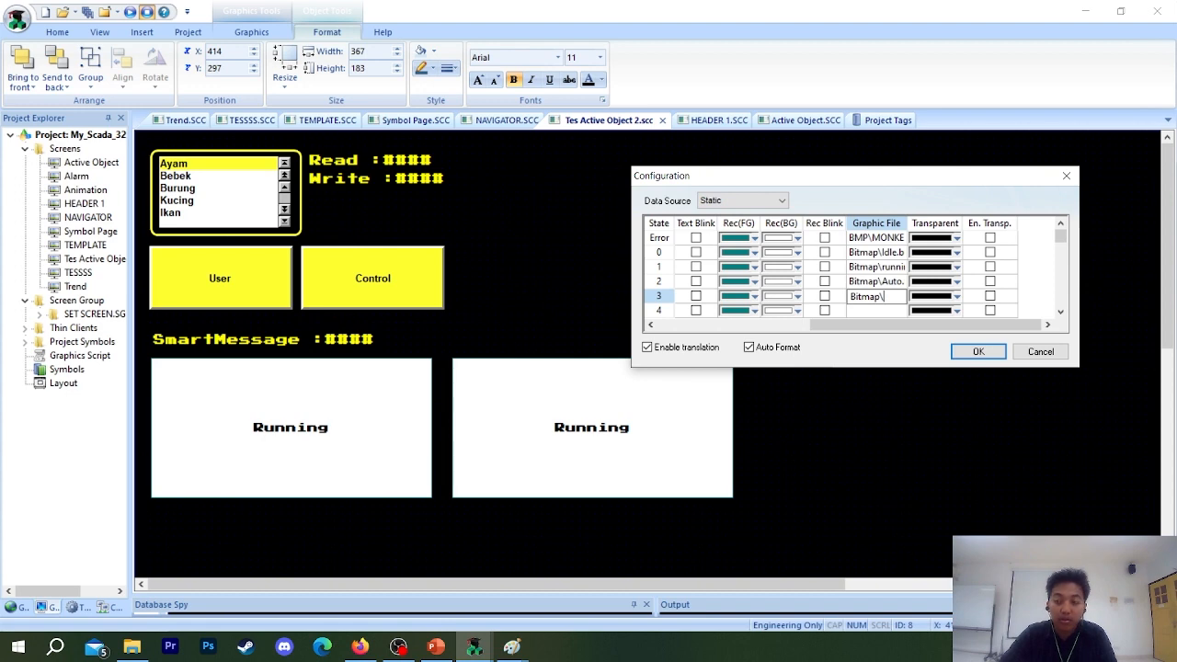
text(M)
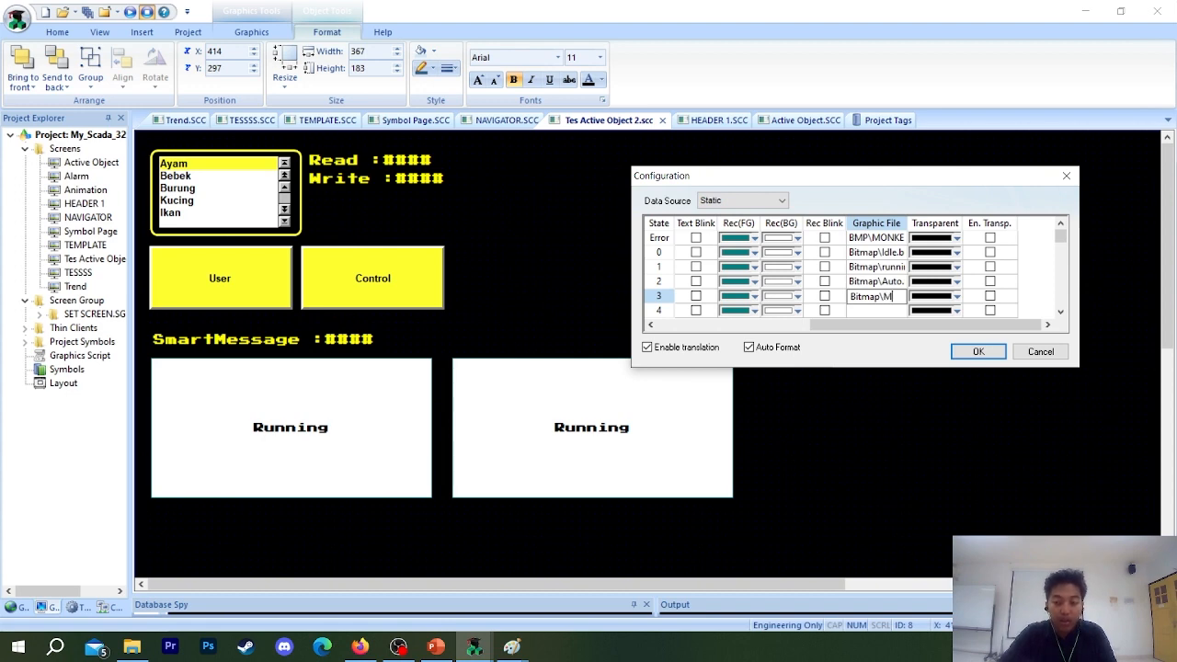
text(anual.bmp)
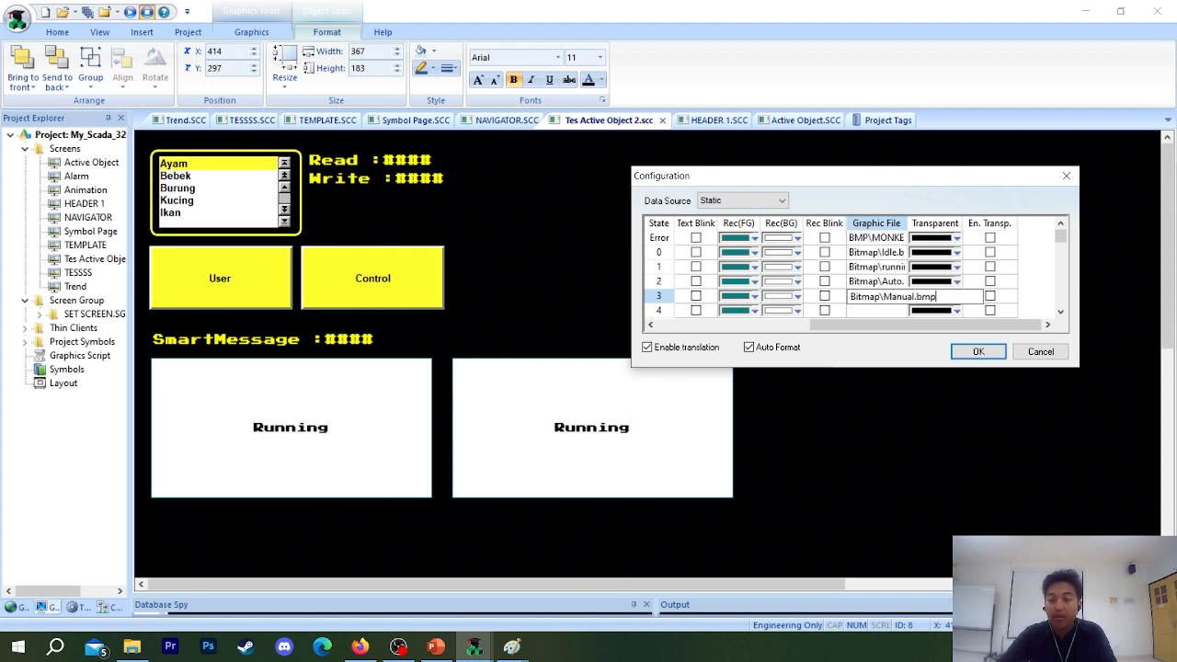
click(999, 353)
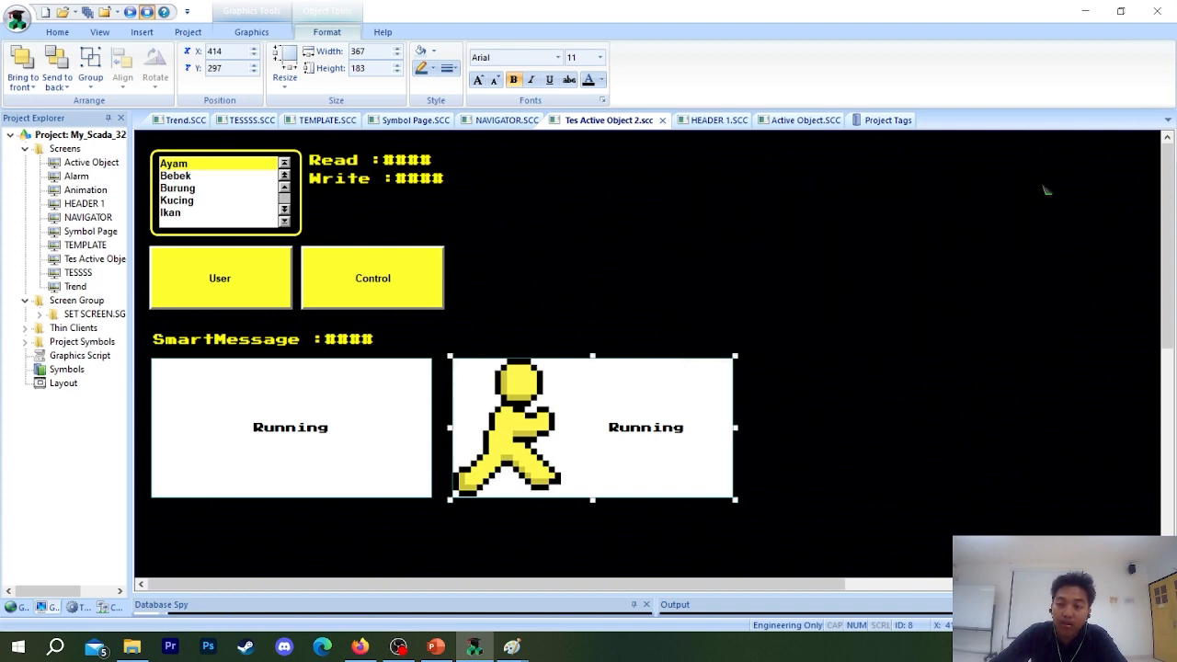
click(1036, 191)
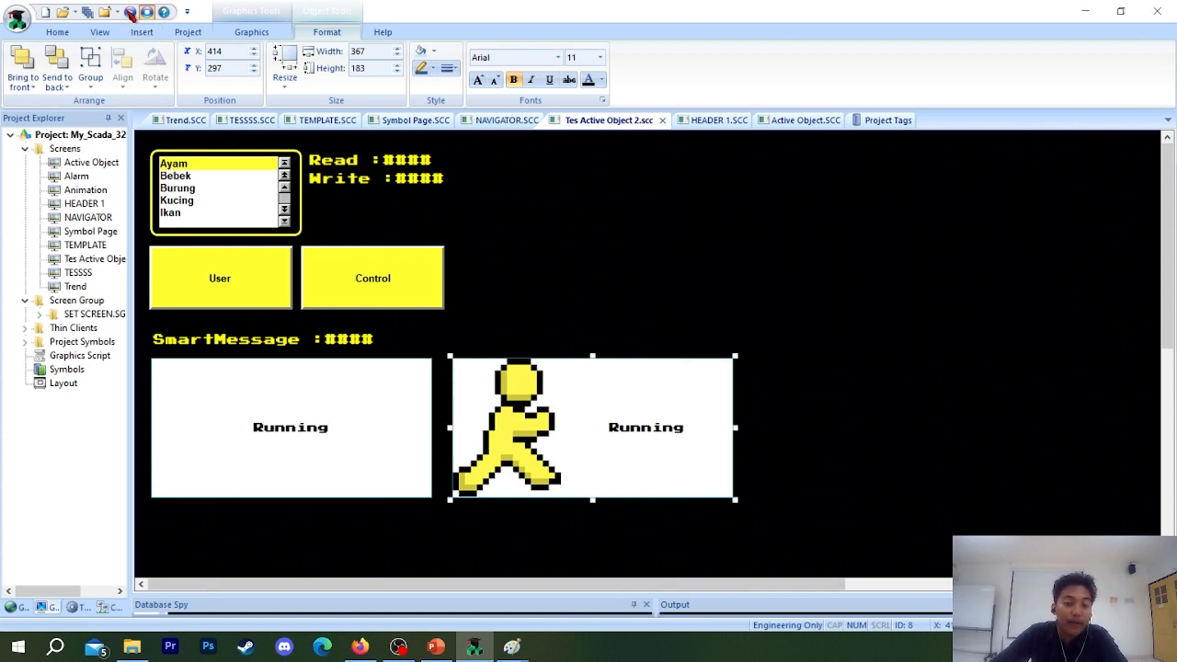
Run the project's TES AO screen to test the SmartMessage values 2, 3 and 4, and exit the application.
click(130, 11)
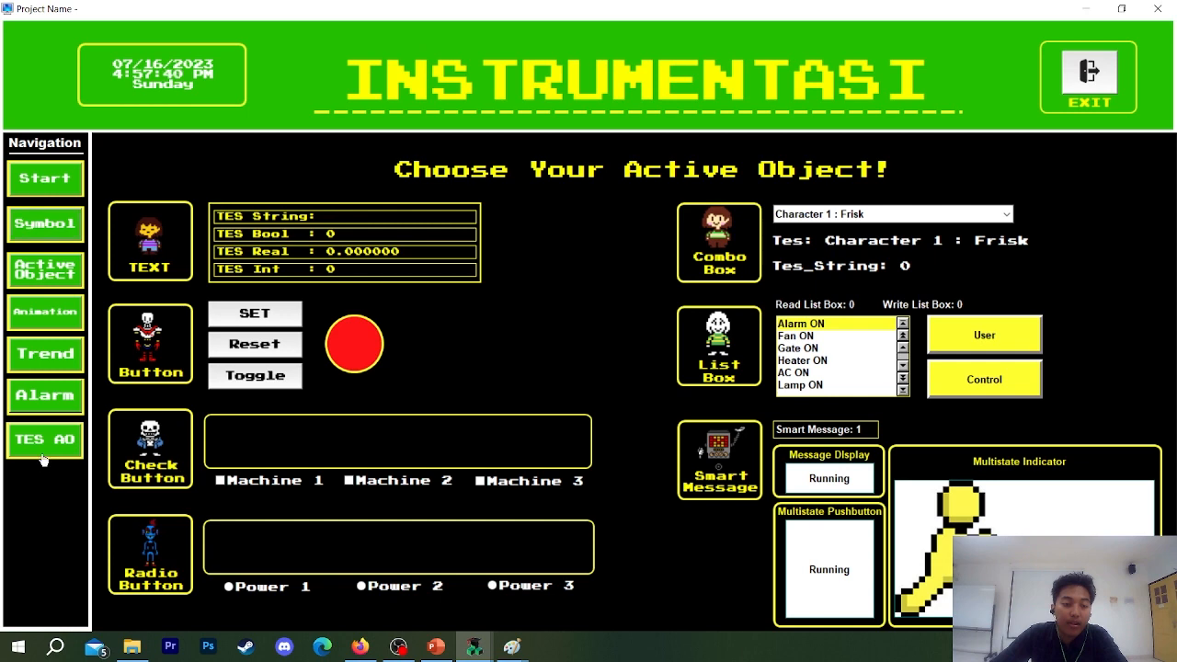
click(44, 458)
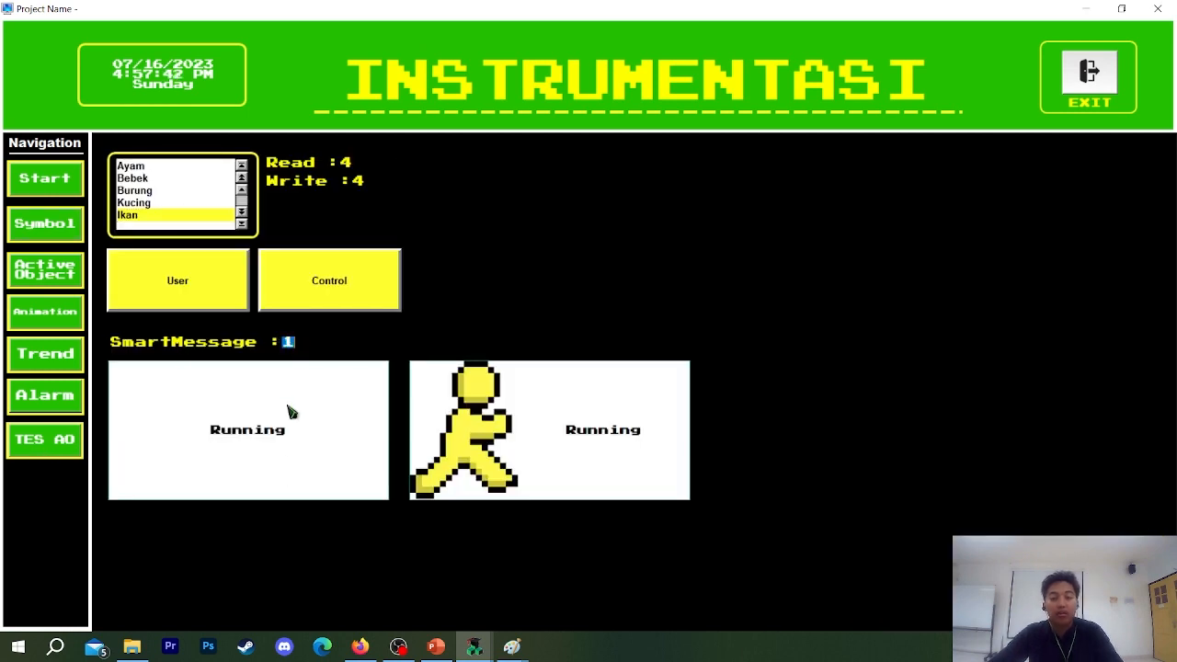
text(2)
key(Return)
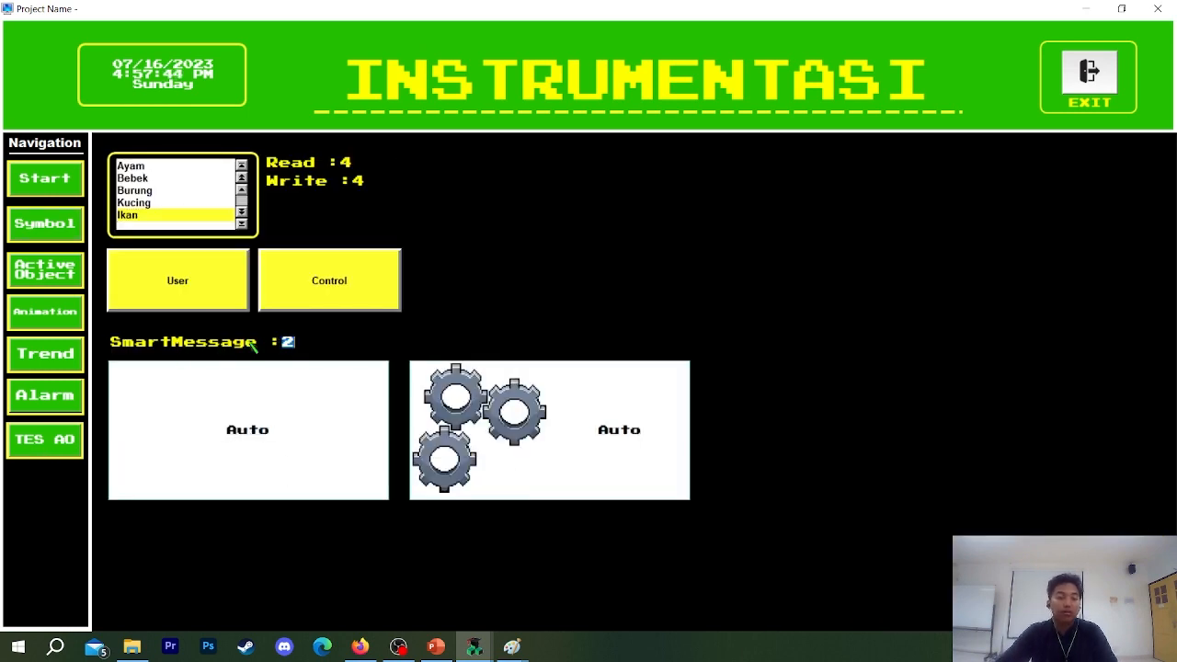
text(3)
key(Return)
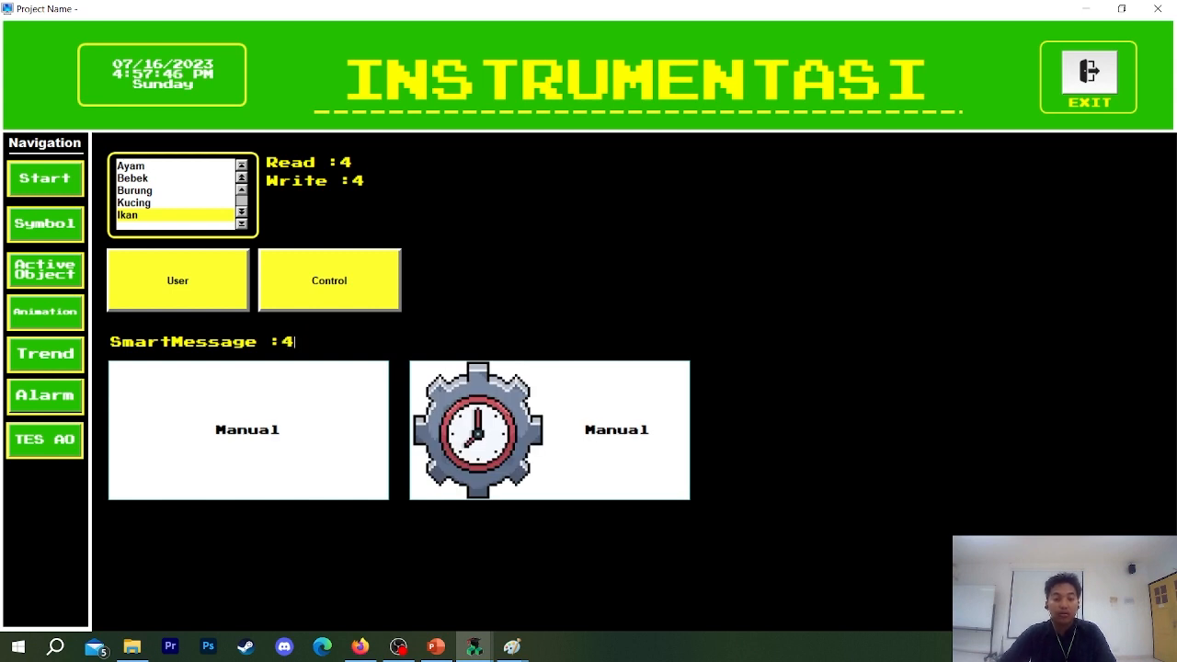
text(4)
key(Return)
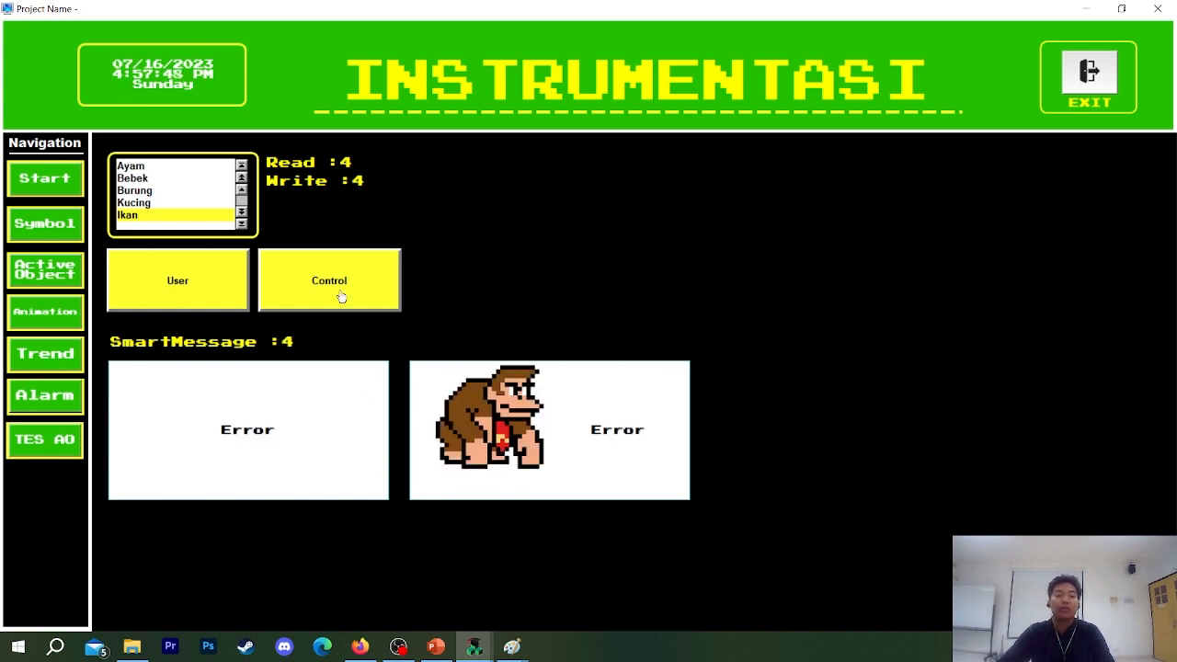
click(299, 342)
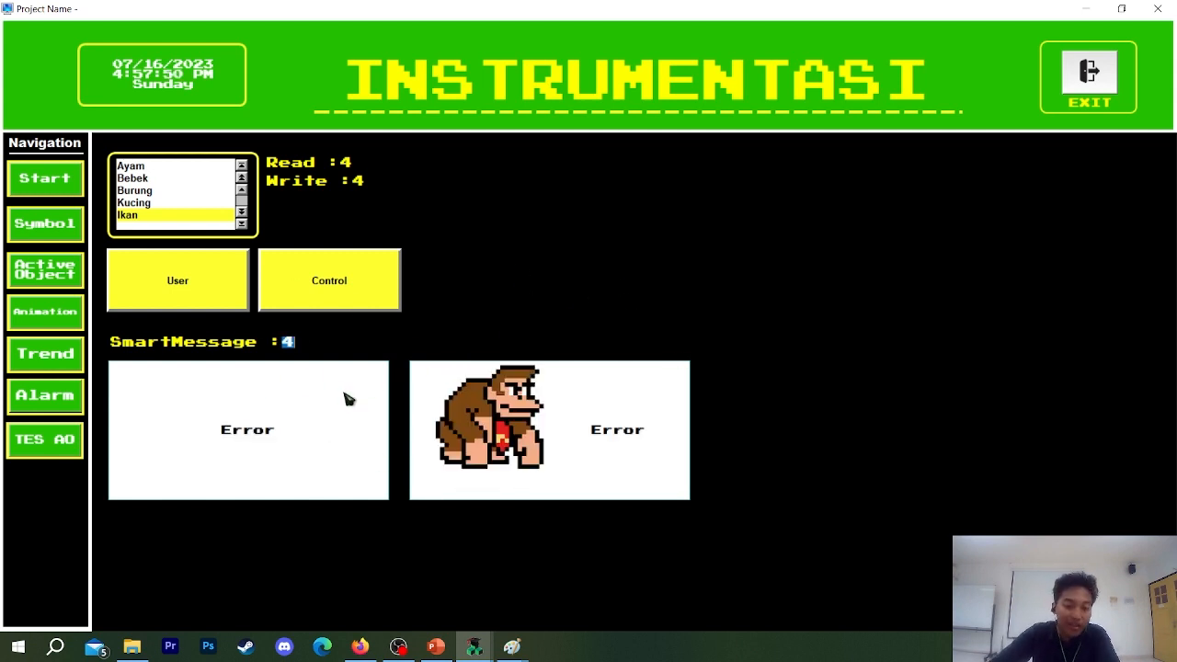
click(1086, 73)
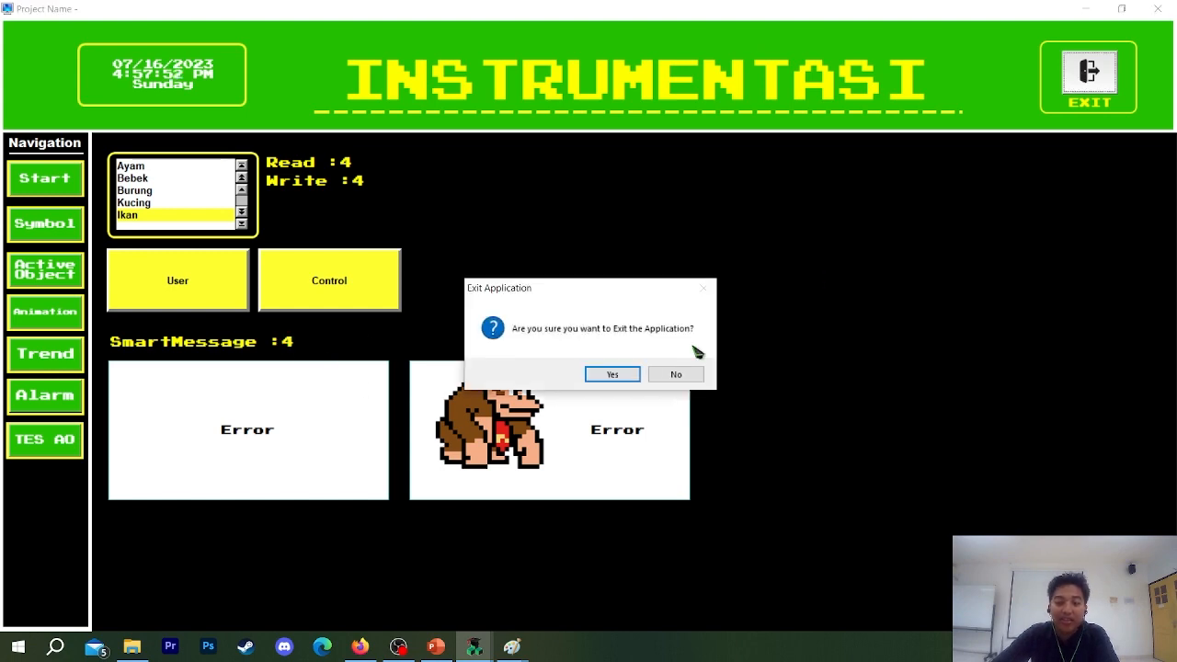
click(631, 379)
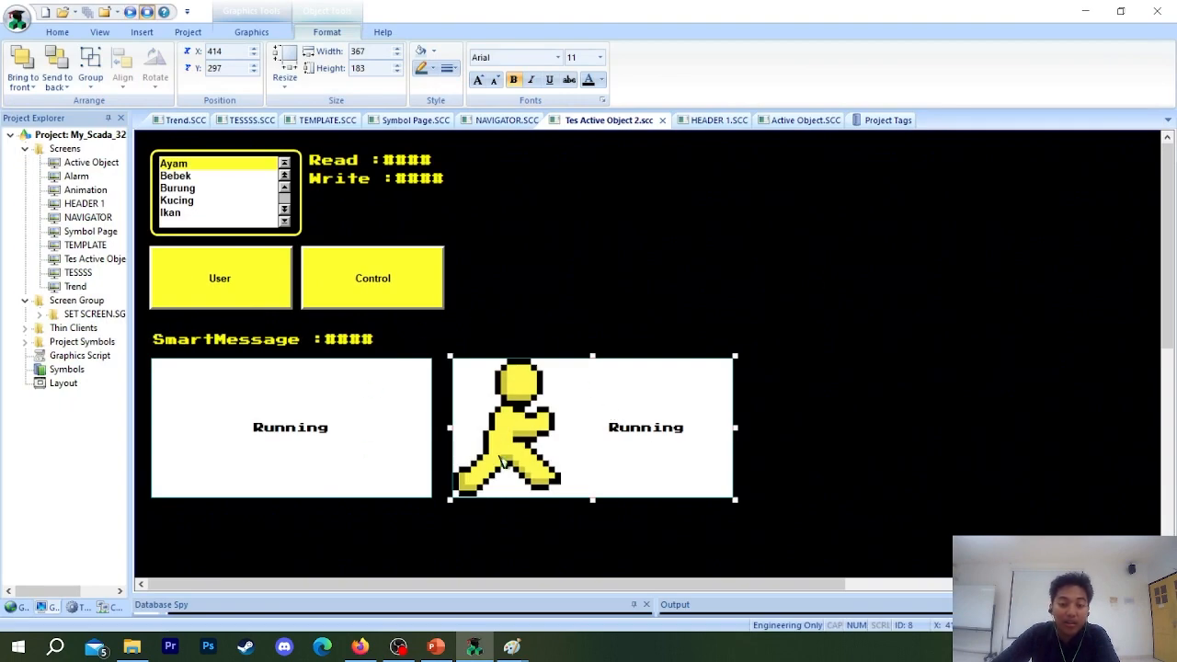
double_click(537, 441)
click(825, 231)
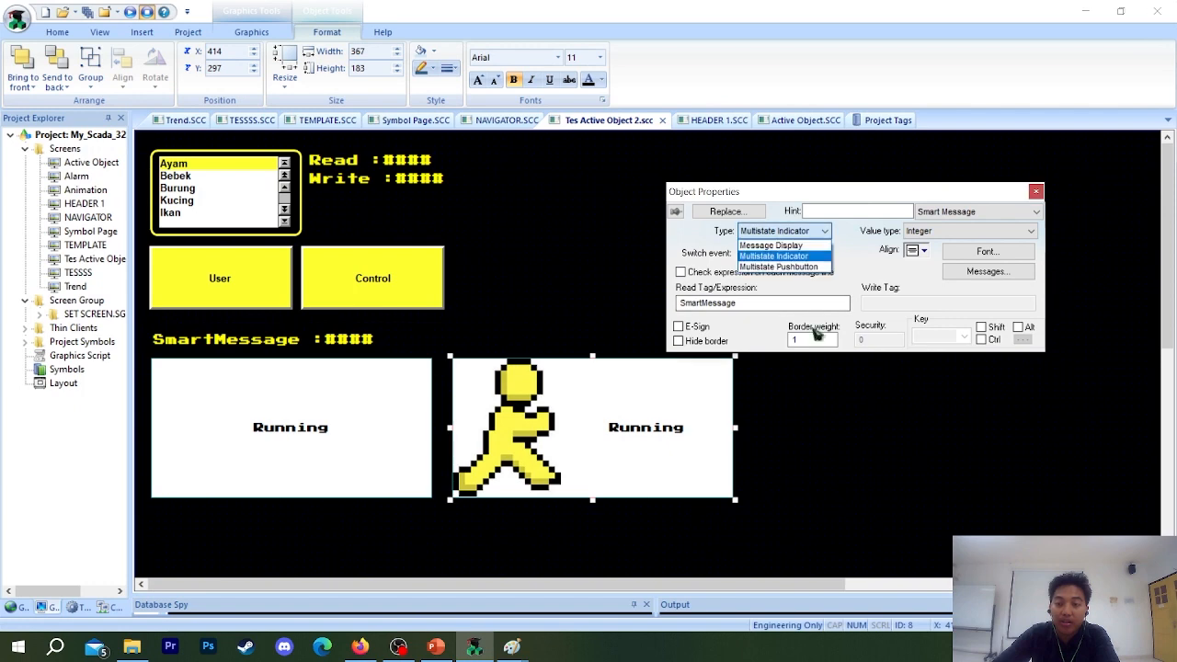
click(810, 268)
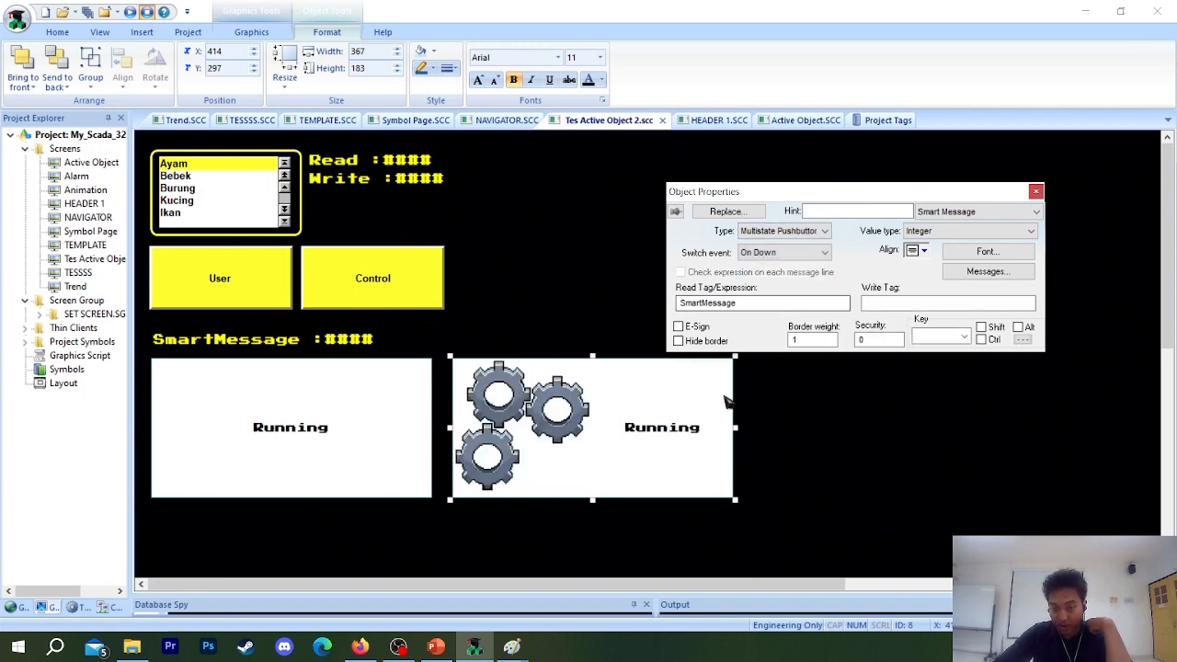
click(788, 232)
click(788, 256)
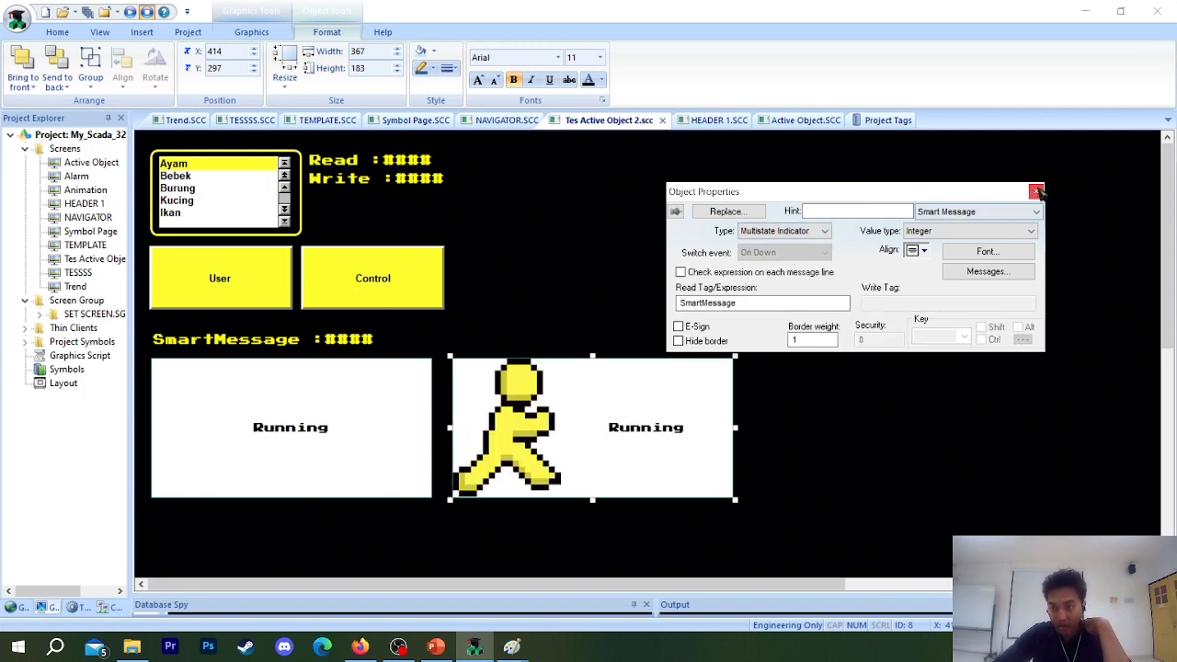
click(1035, 191)
Duplicate the Multistate Indicator beside the original and change the copy's type to Multistate Pushbutton.
click(683, 454)
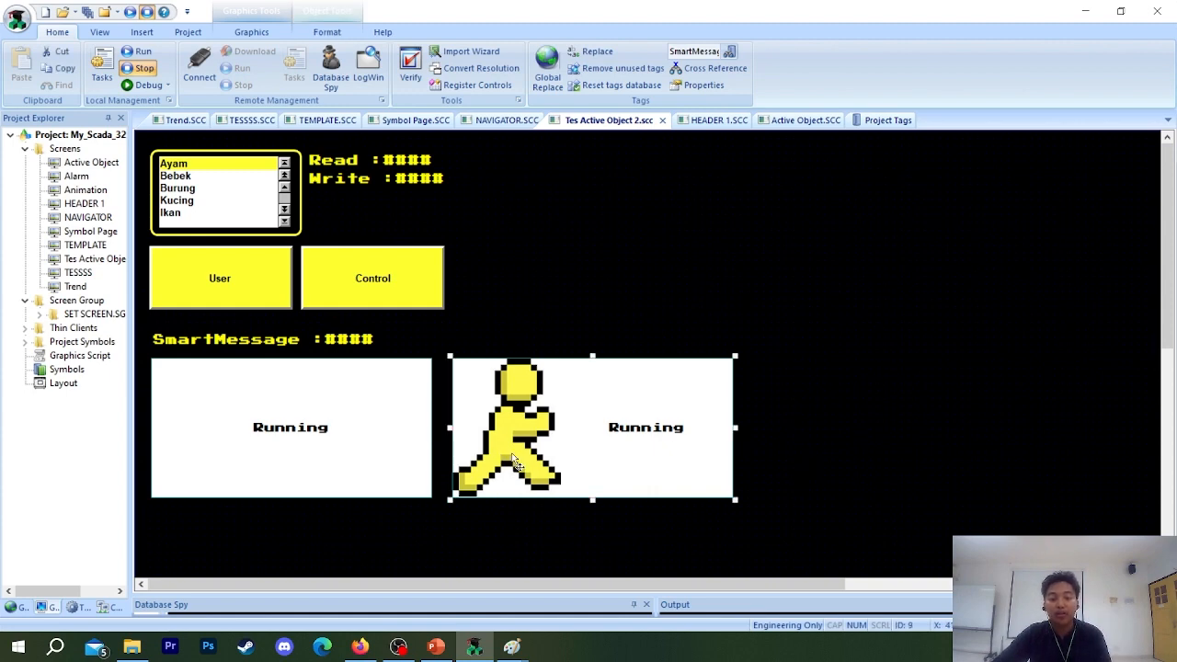
drag(515, 464, 815, 465)
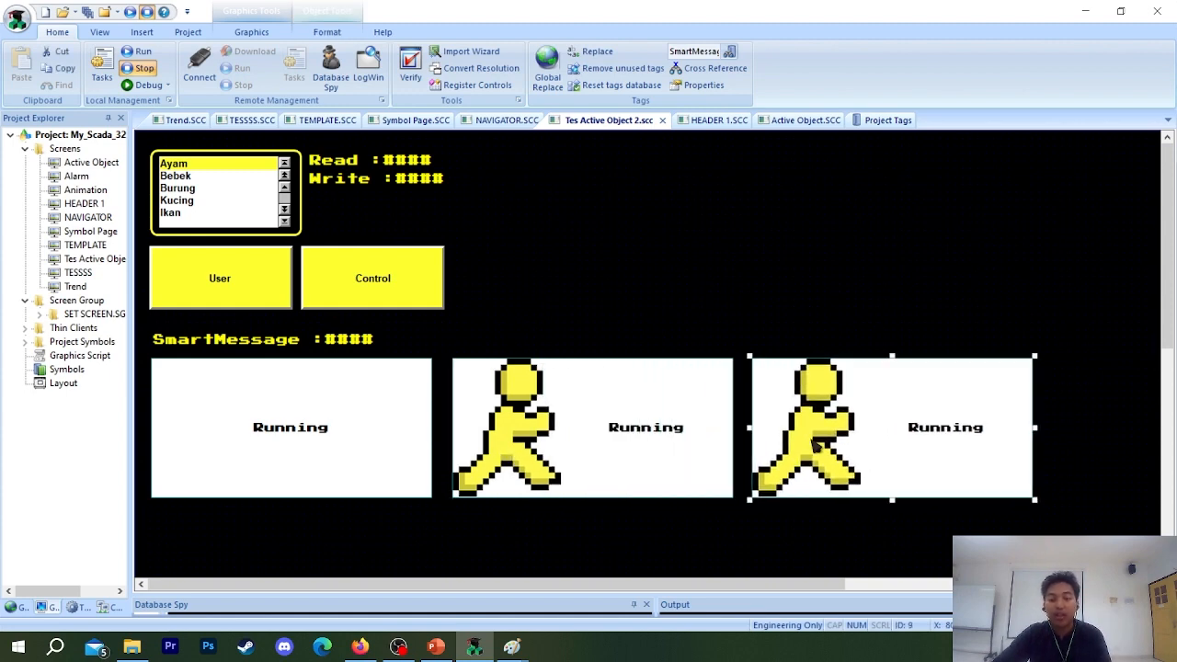
double_click(832, 397)
click(781, 232)
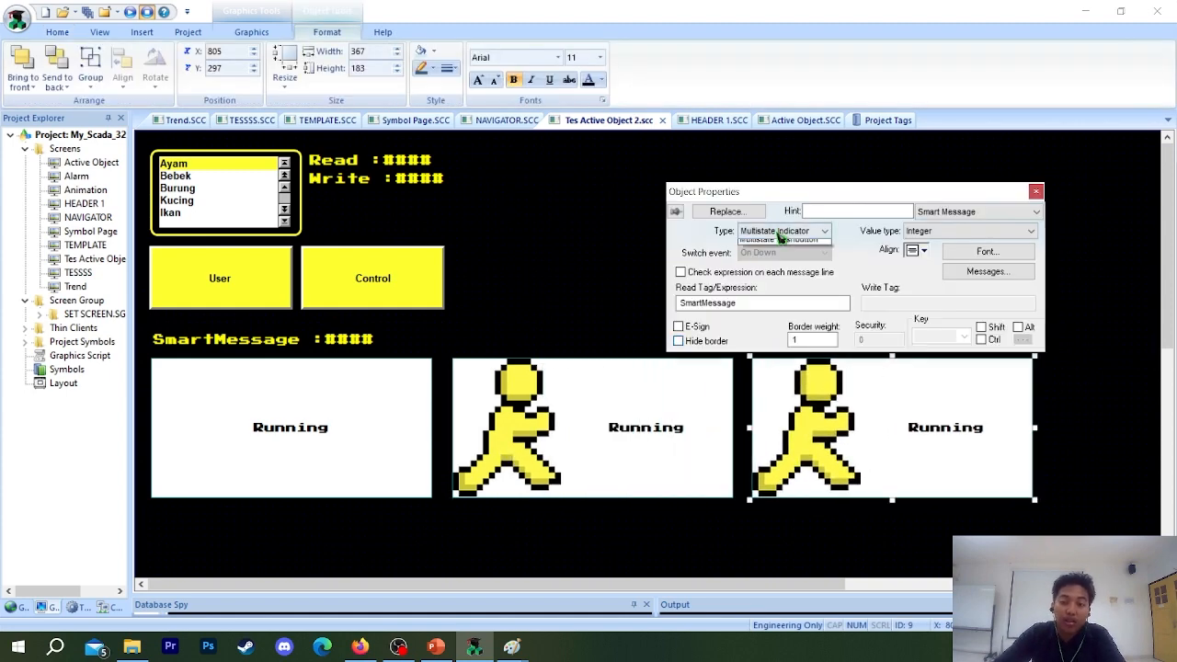
click(783, 270)
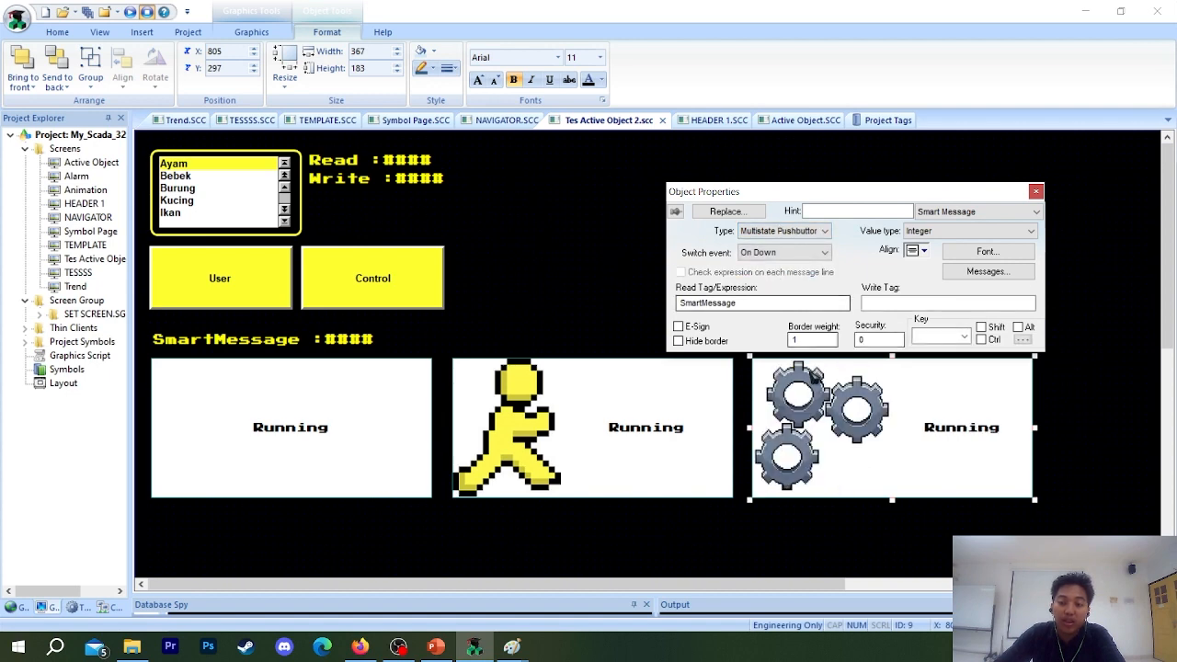
click(595, 311)
click(816, 410)
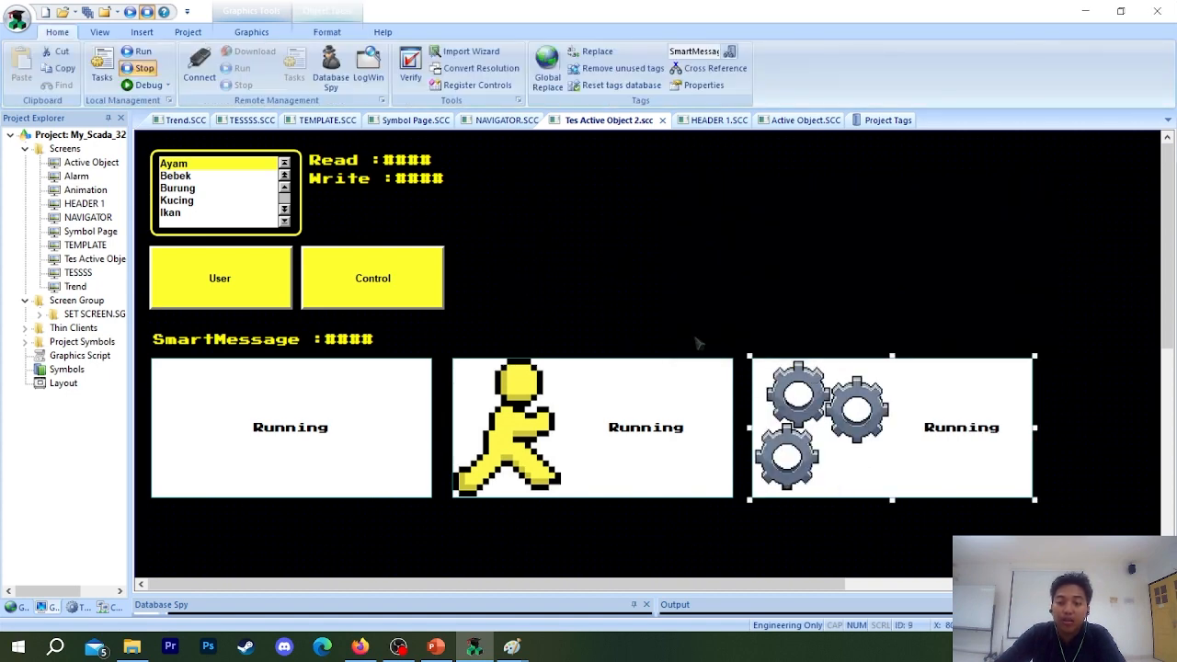
Compare the read and write tag settings of the Multistate Pushbutton with those of the Multistate Indicator.
double_click(872, 471)
click(755, 305)
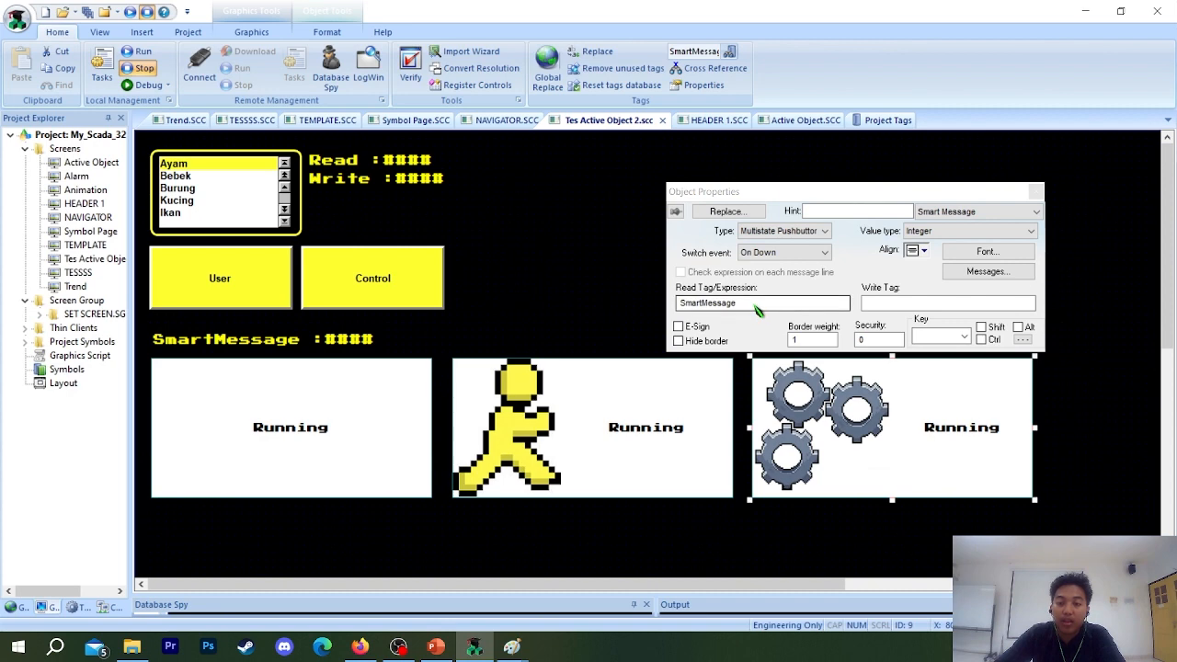
double_click(756, 307)
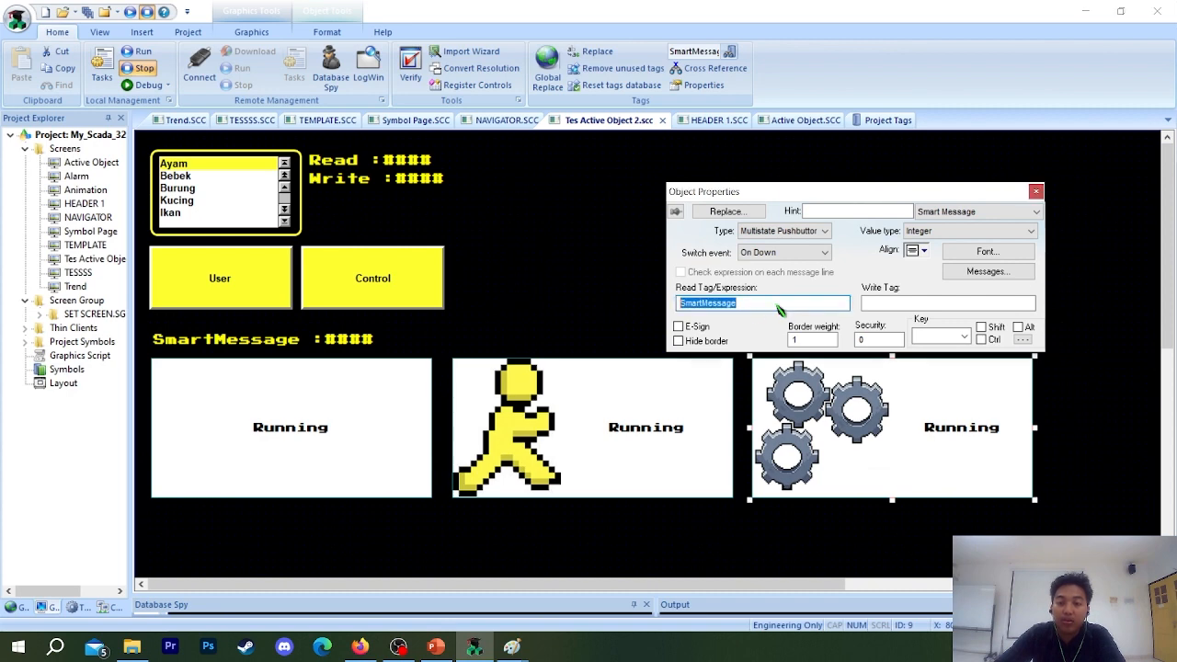
click(886, 305)
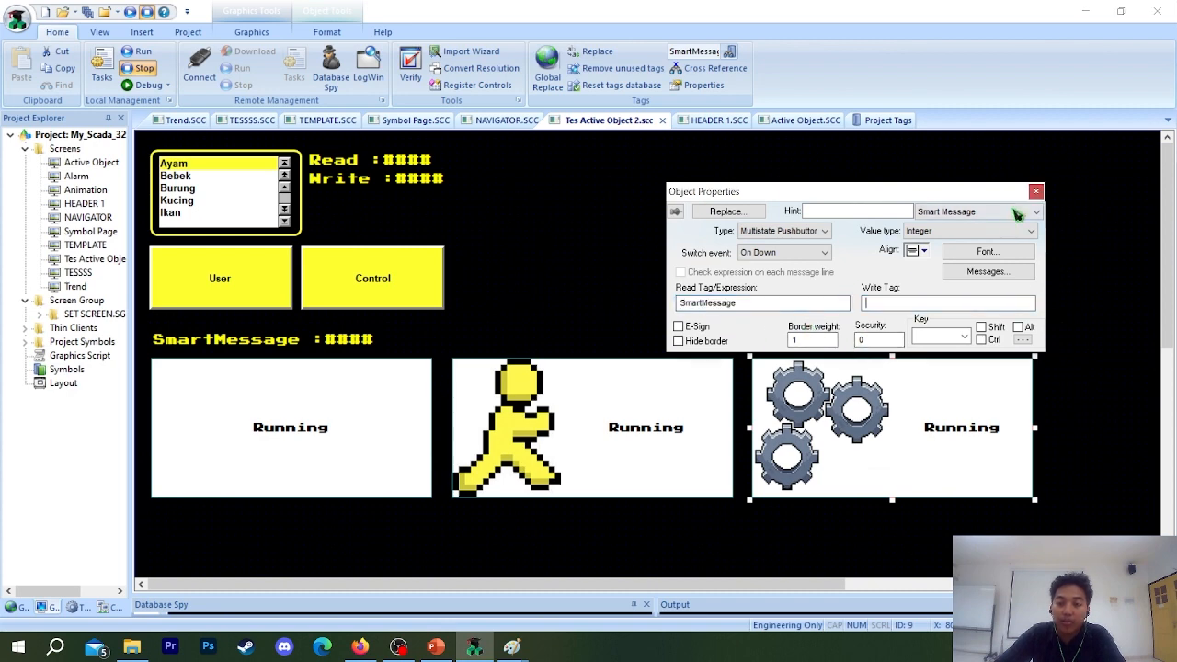
click(740, 428)
click(670, 418)
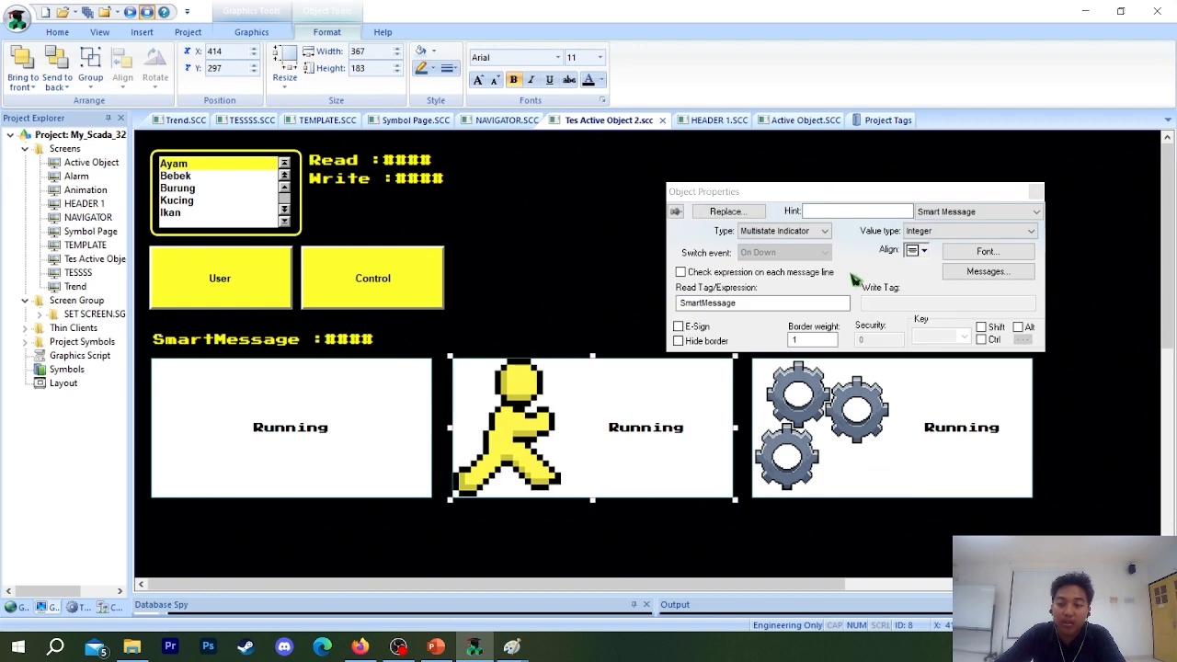
click(878, 440)
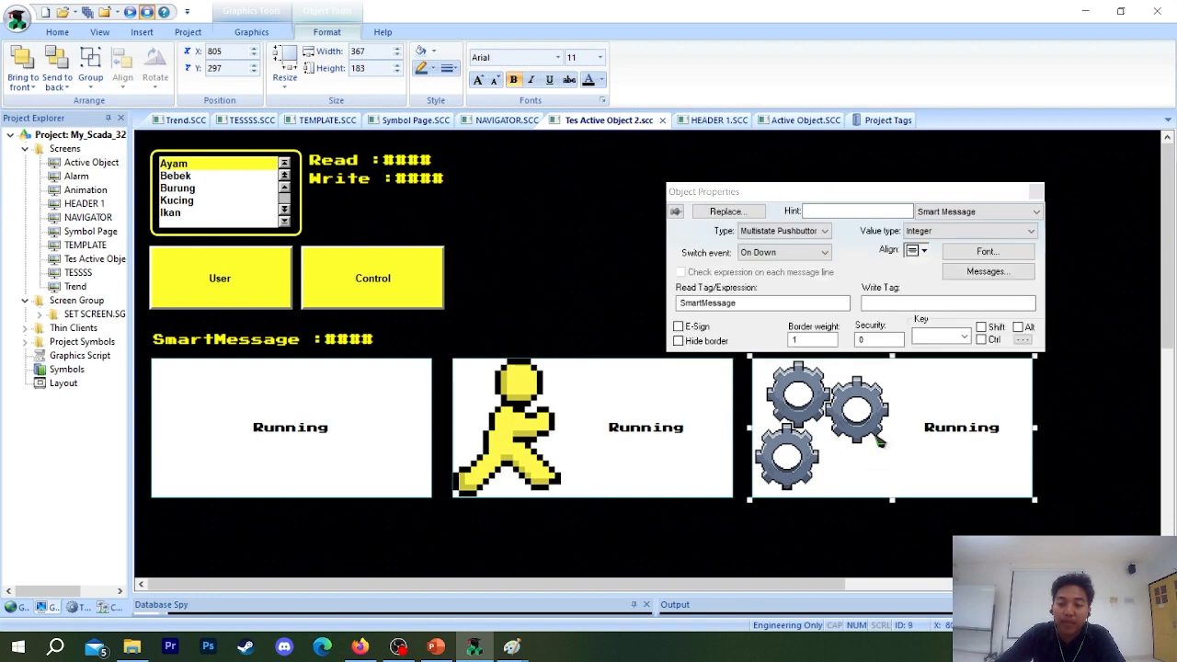
Set the Multistate Pushbutton's write tag to SmartMessage, declining to create the misspelled tag, and close its properties.
click(893, 302)
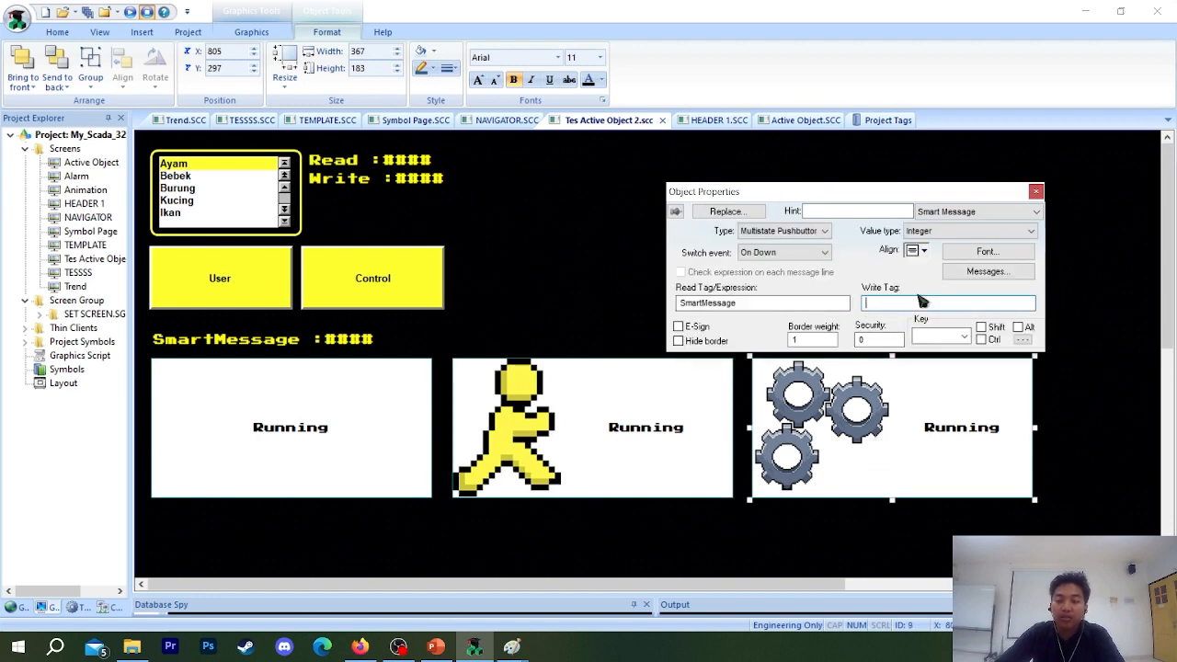
text(SmartMessage)
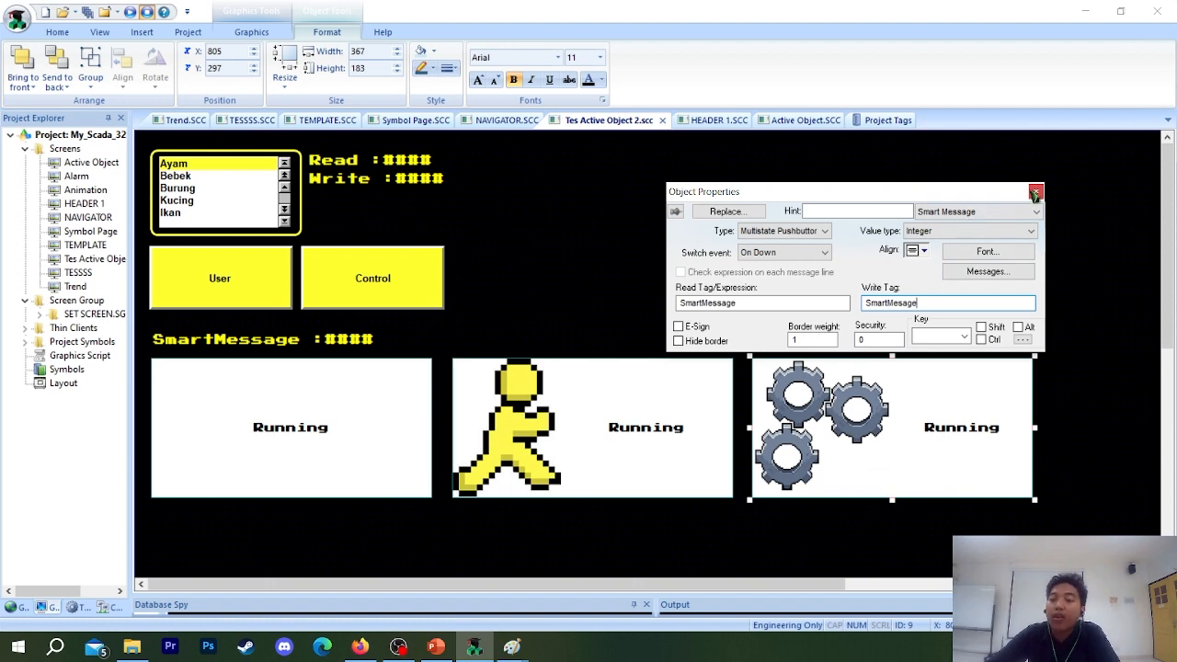
click(1035, 192)
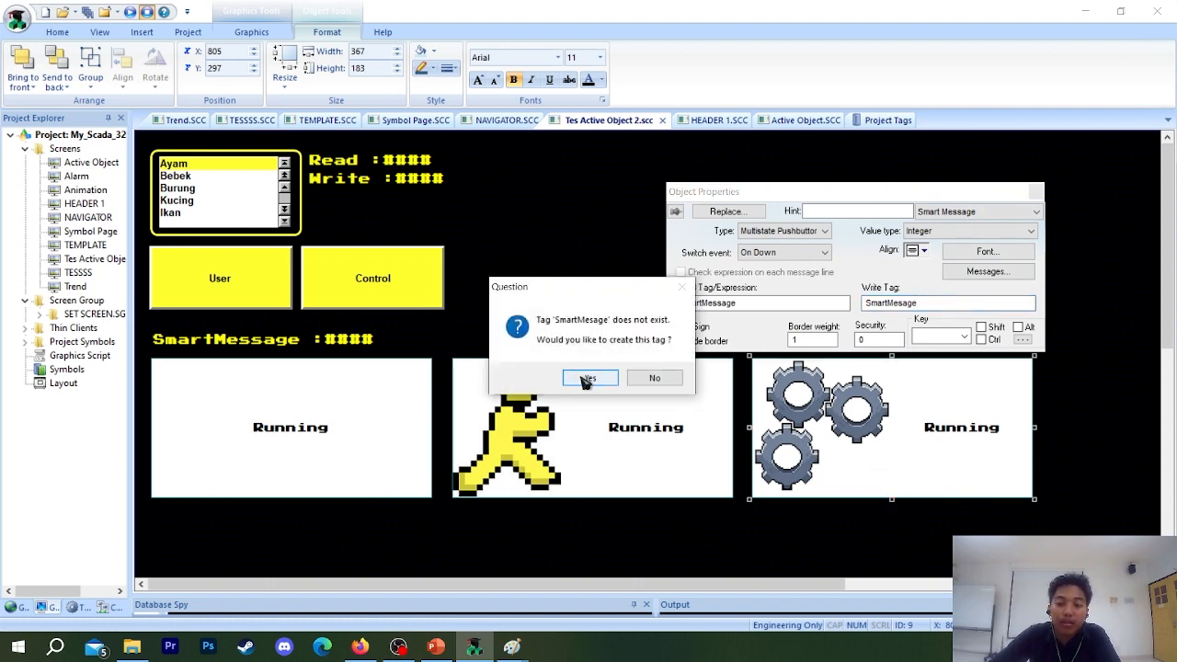
click(666, 380)
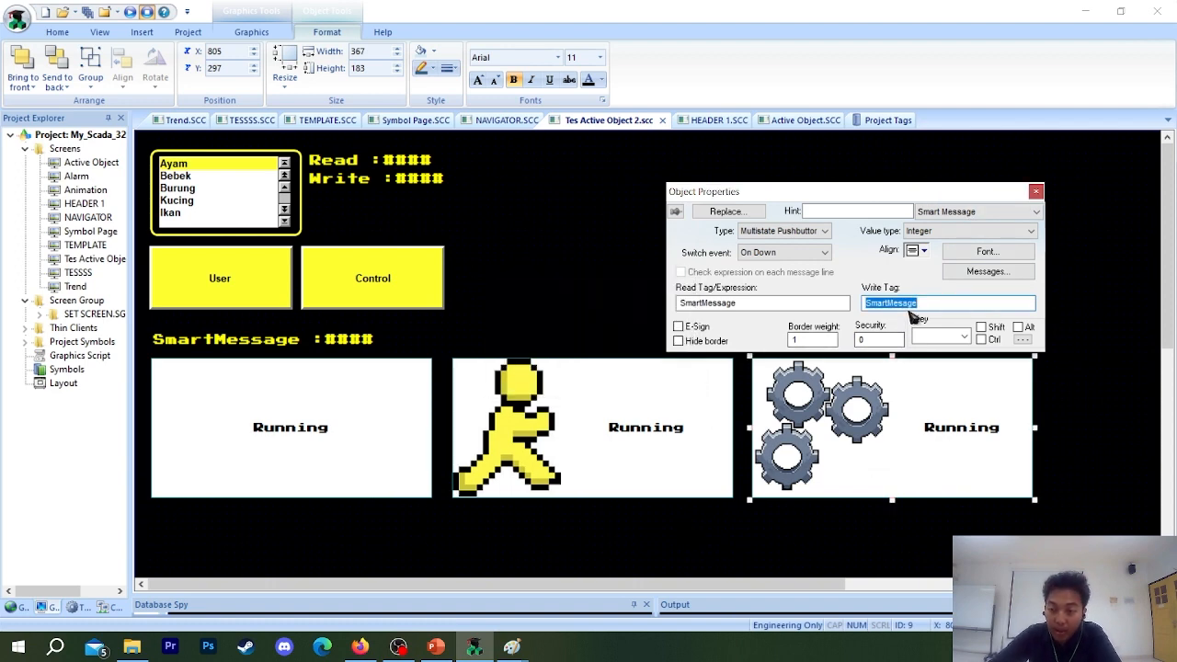
click(905, 305)
text(s)
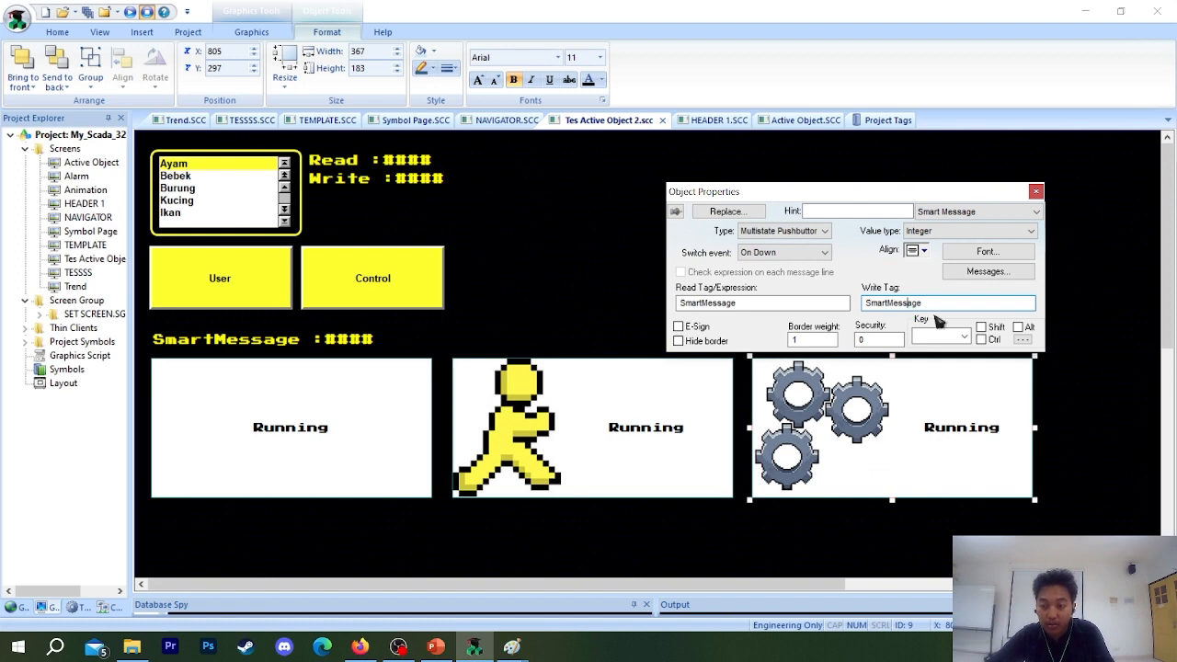
click(1036, 191)
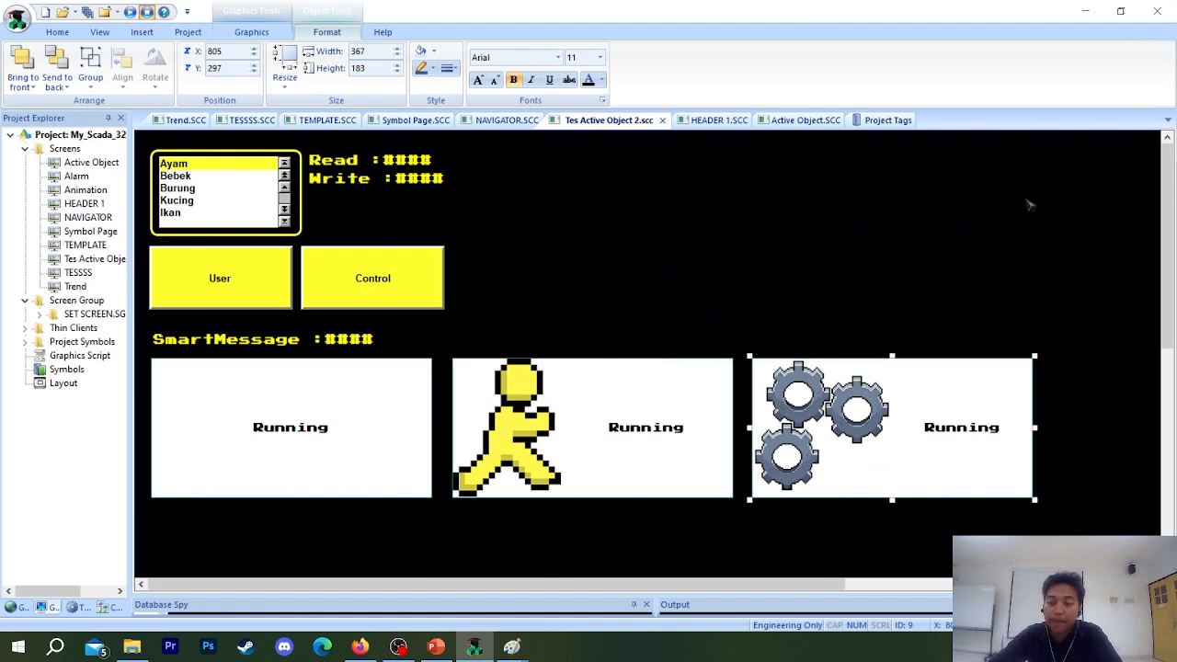
Run the project to test the three smart message objects with SmartMessage value 2, and exit the application.
click(145, 12)
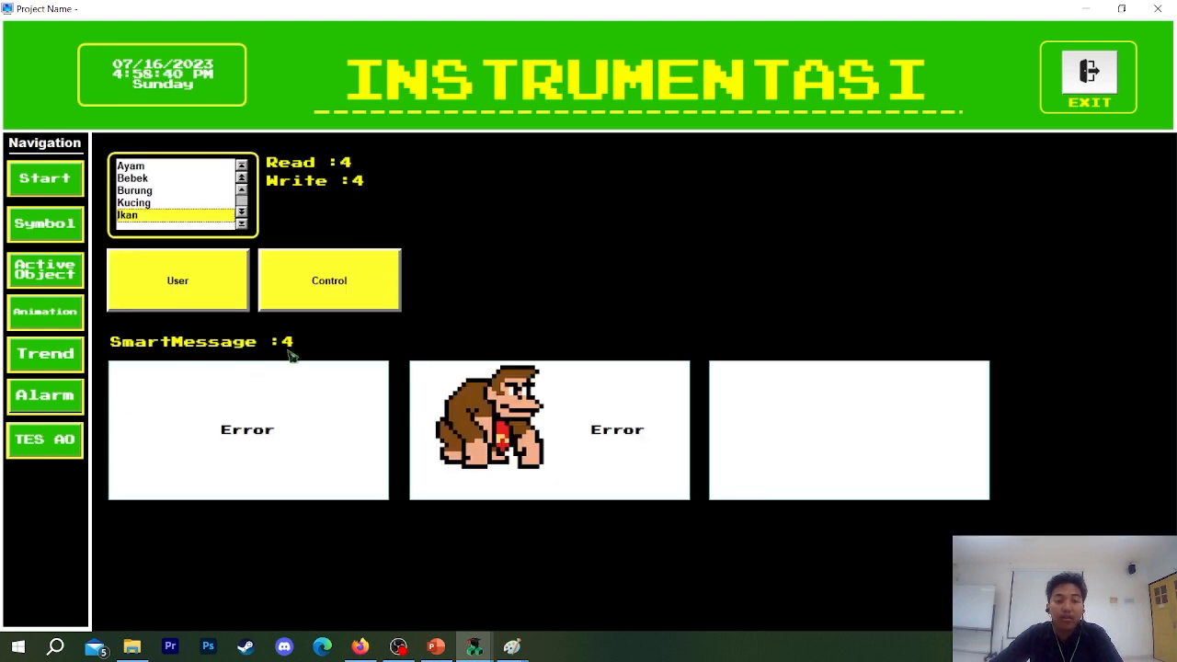
click(288, 342)
text(2)
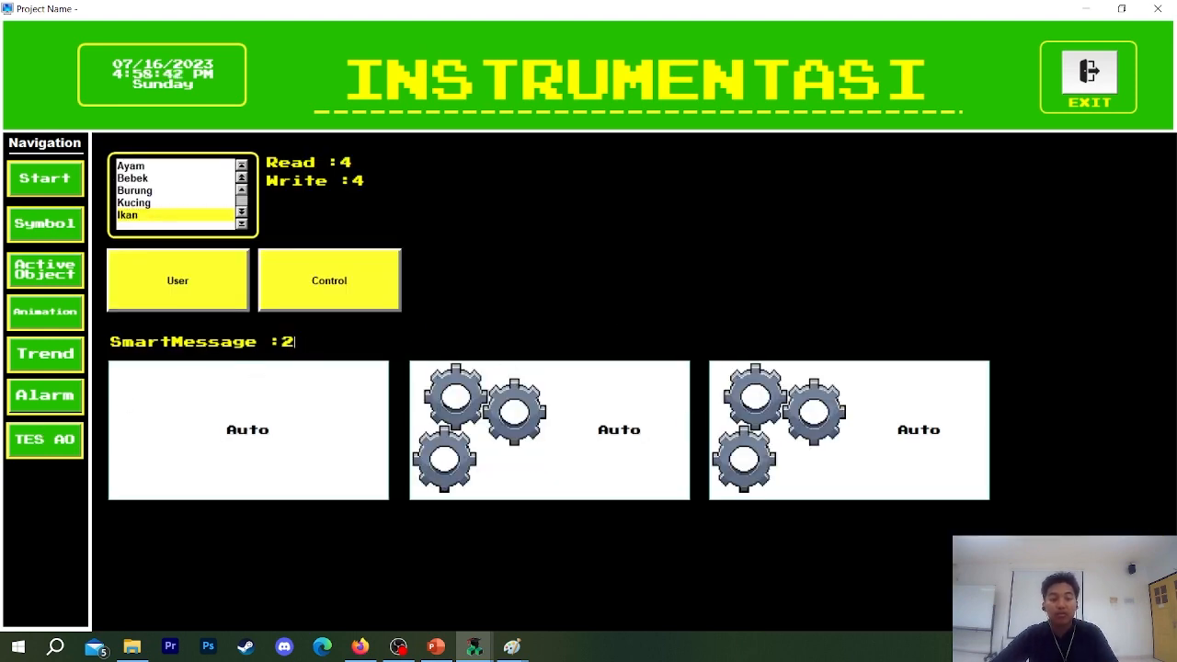
key(Return)
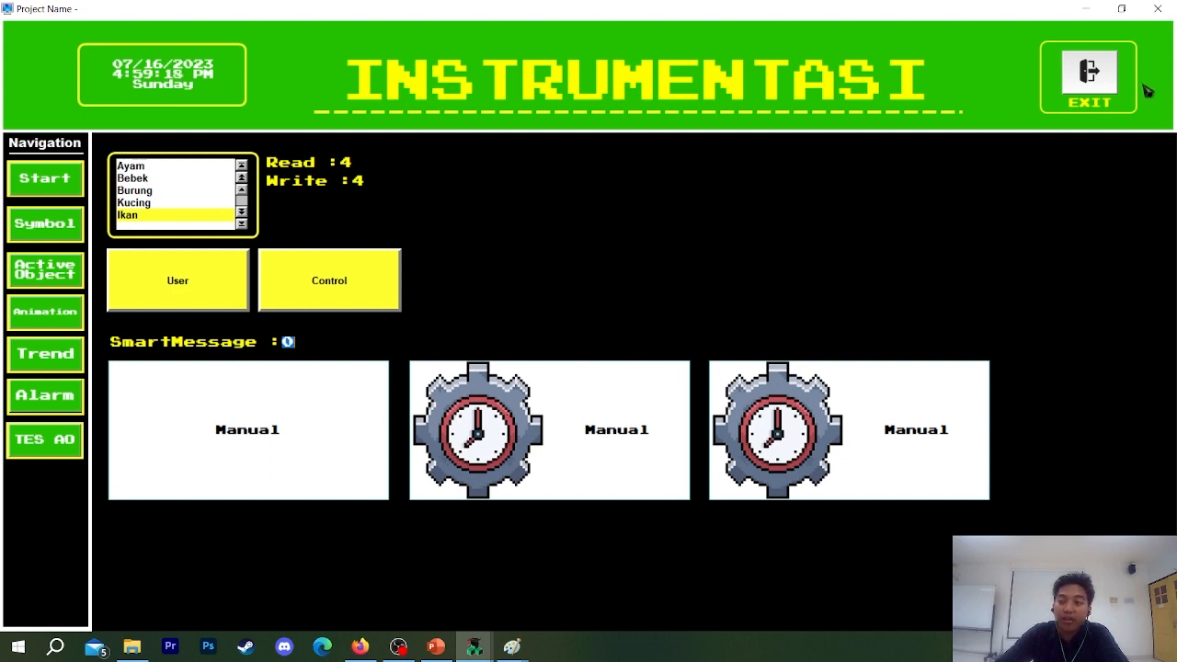
click(1087, 88)
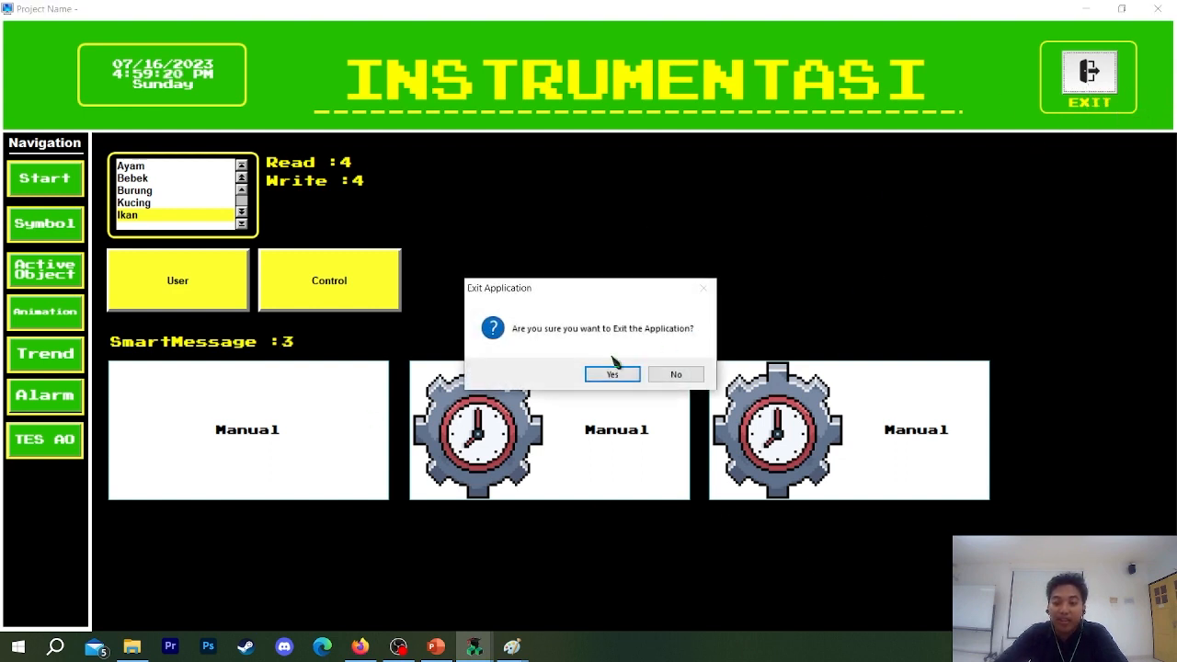
click(609, 372)
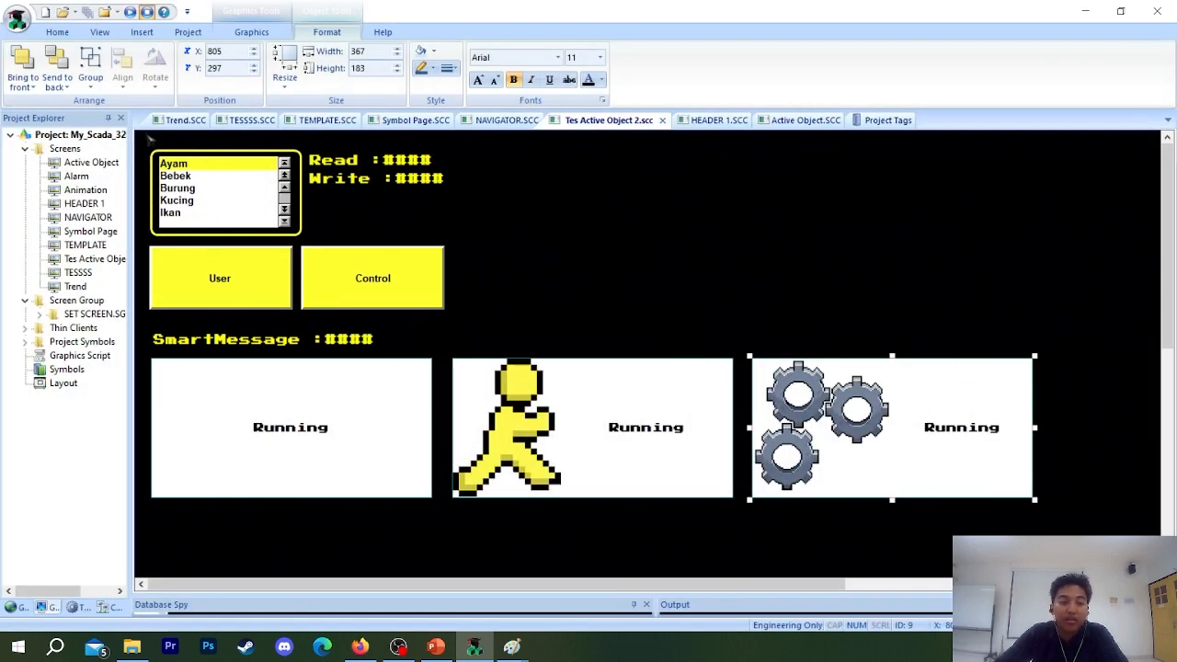
click(148, 136)
key(ctrl+a)
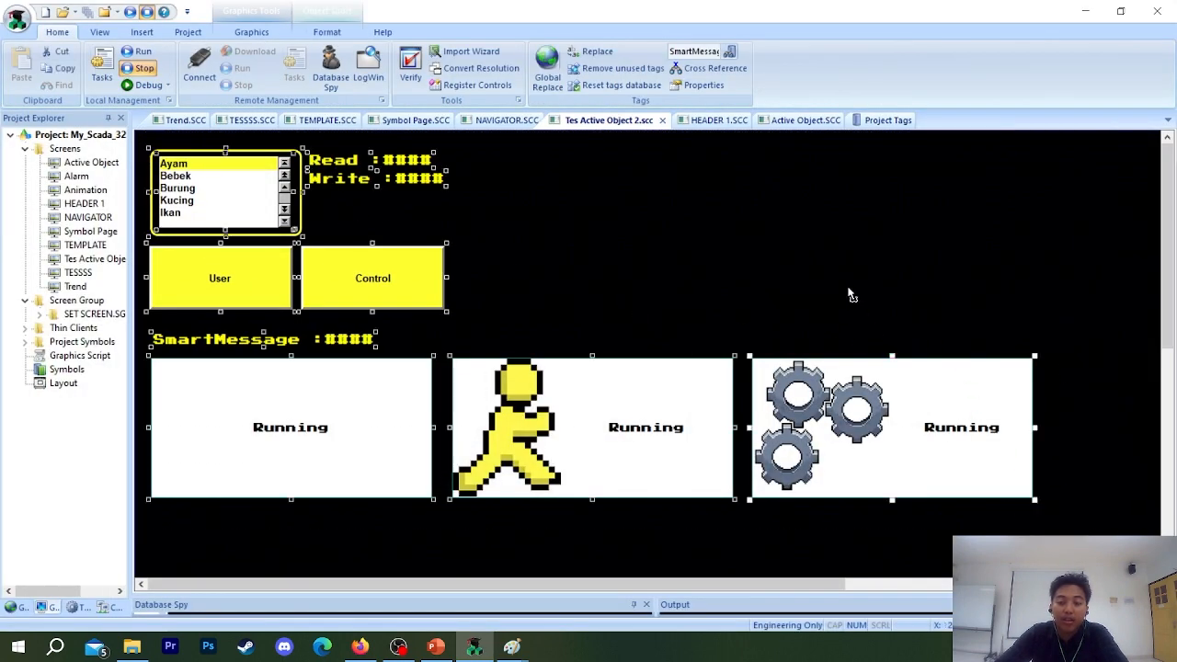
click(849, 292)
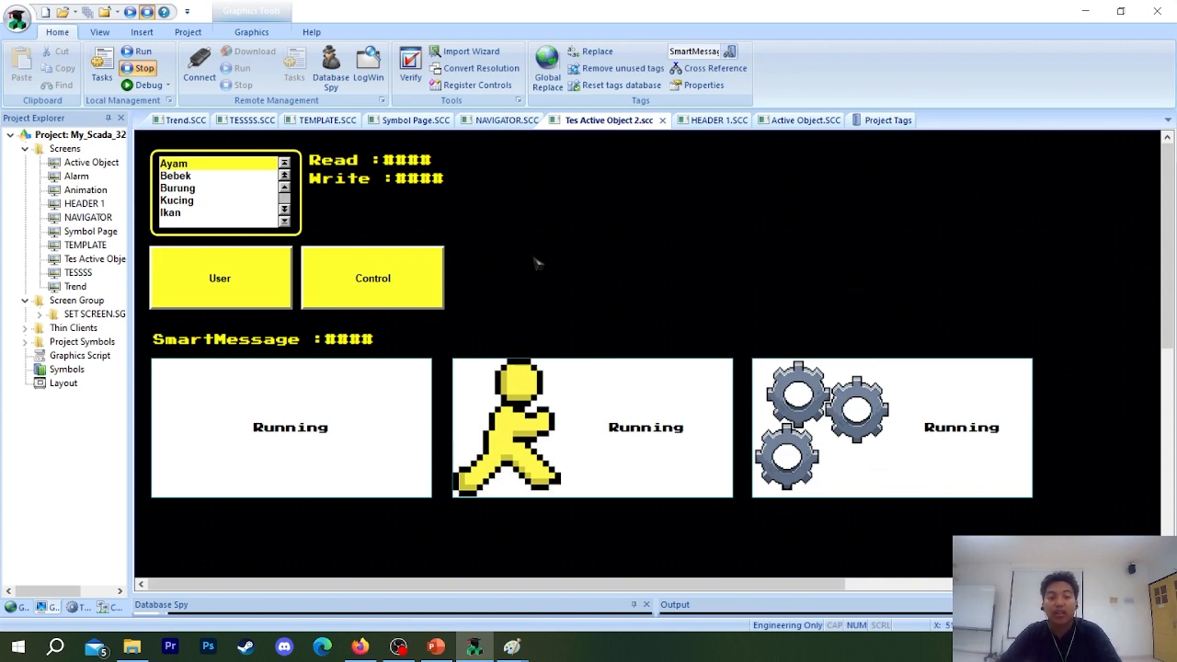